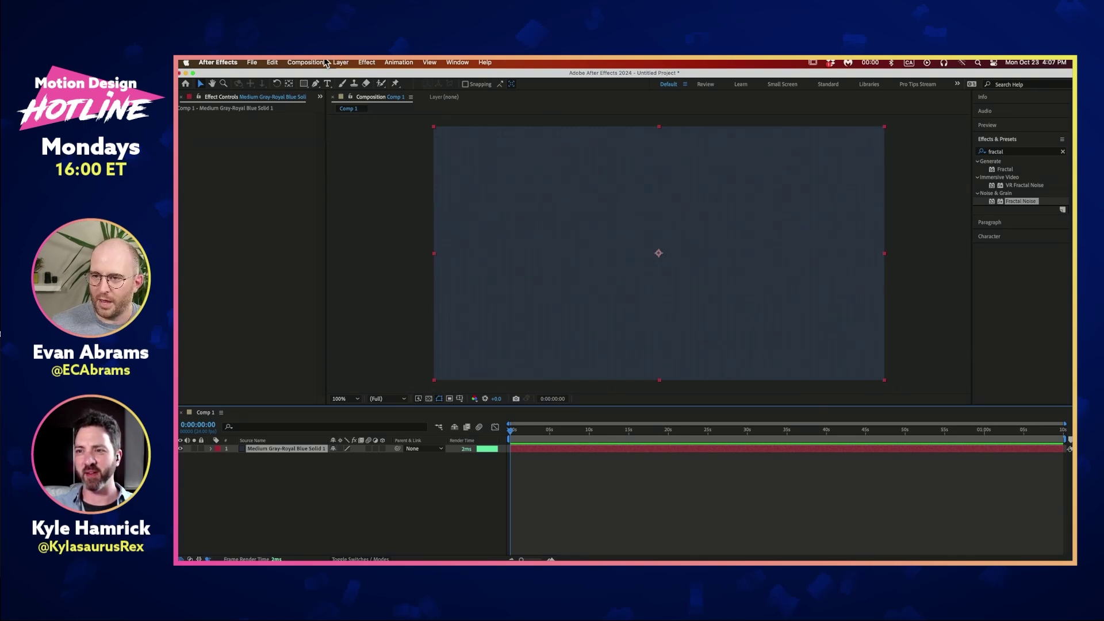
Step: Run the recently used random-effect script to apply a first random effect to the solid layer
click(256, 62)
mouse_move(301, 309)
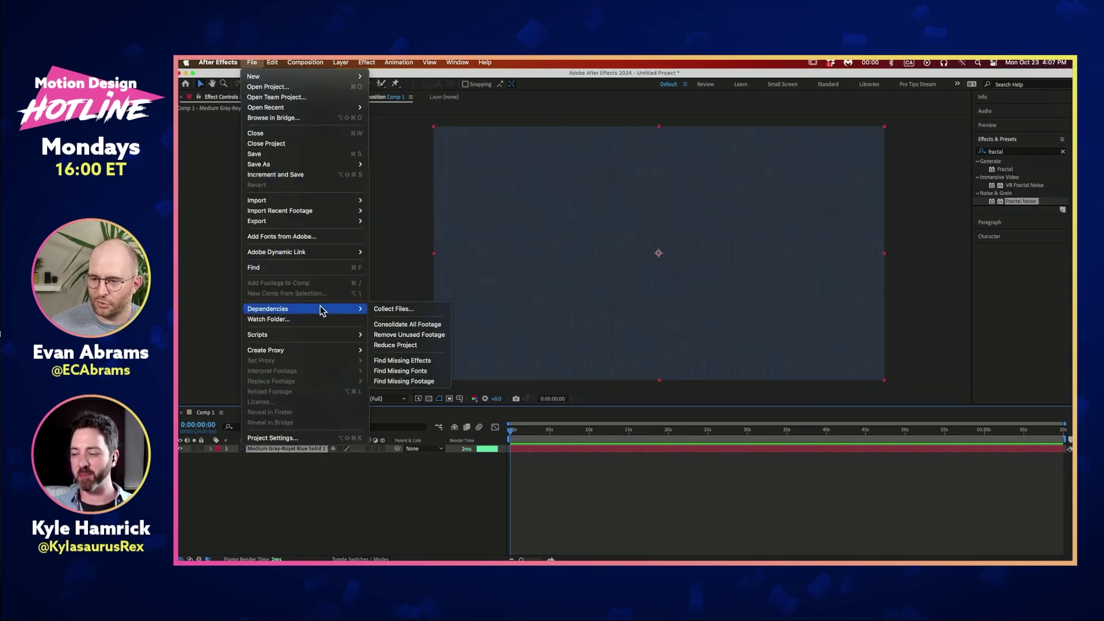
mouse_move(323, 337)
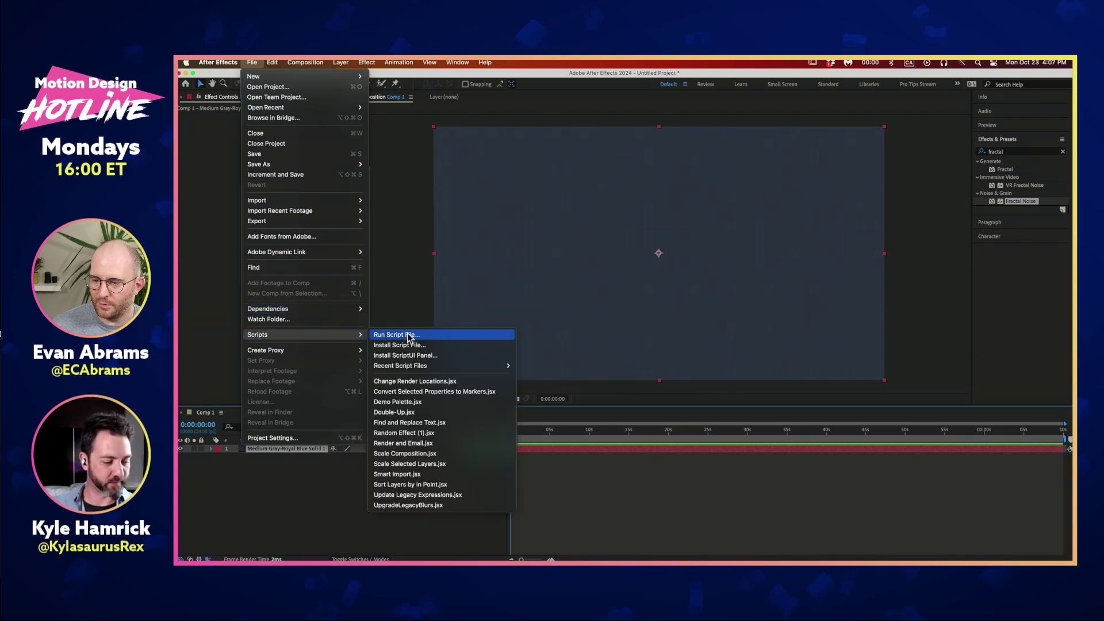
mouse_move(401, 369)
click(575, 365)
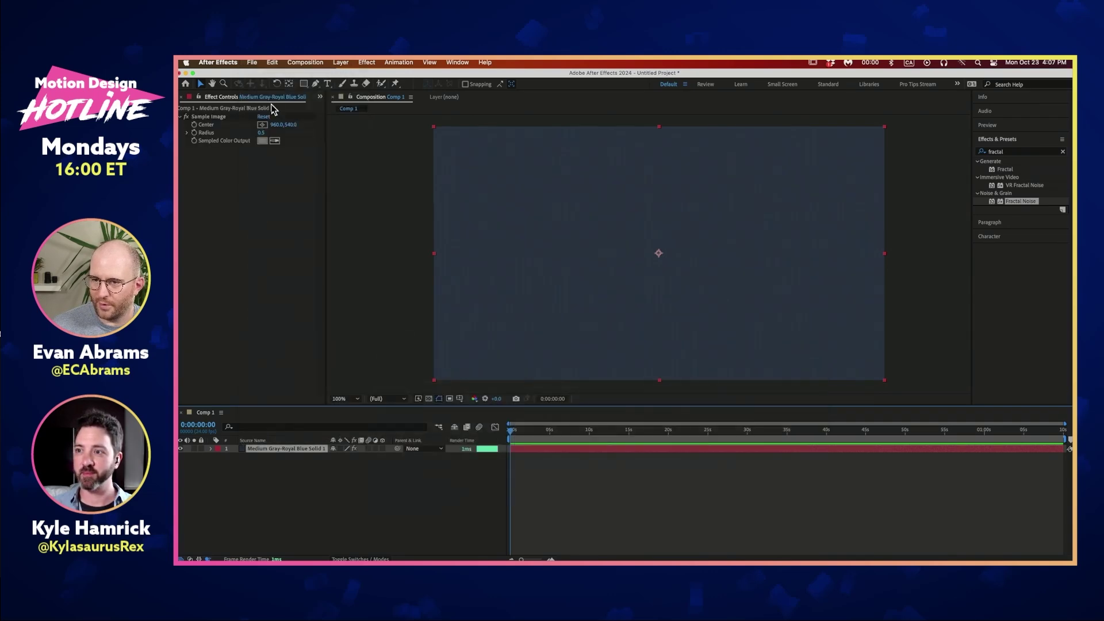
click(229, 179)
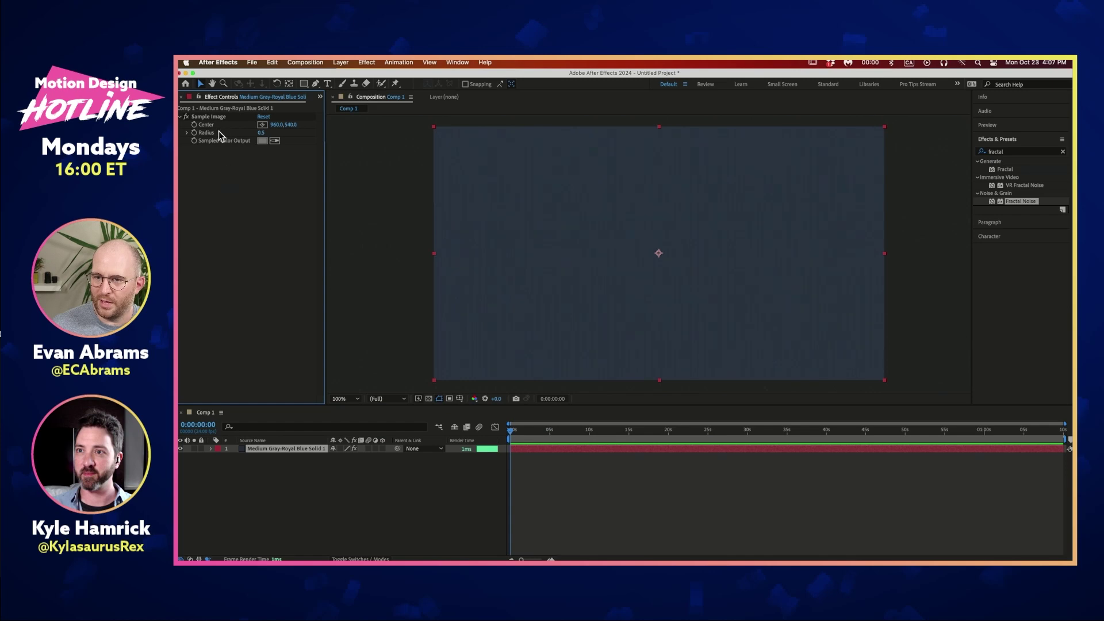
Step: Run the recent random-effect script again to add a second effect to the solid
click(252, 62)
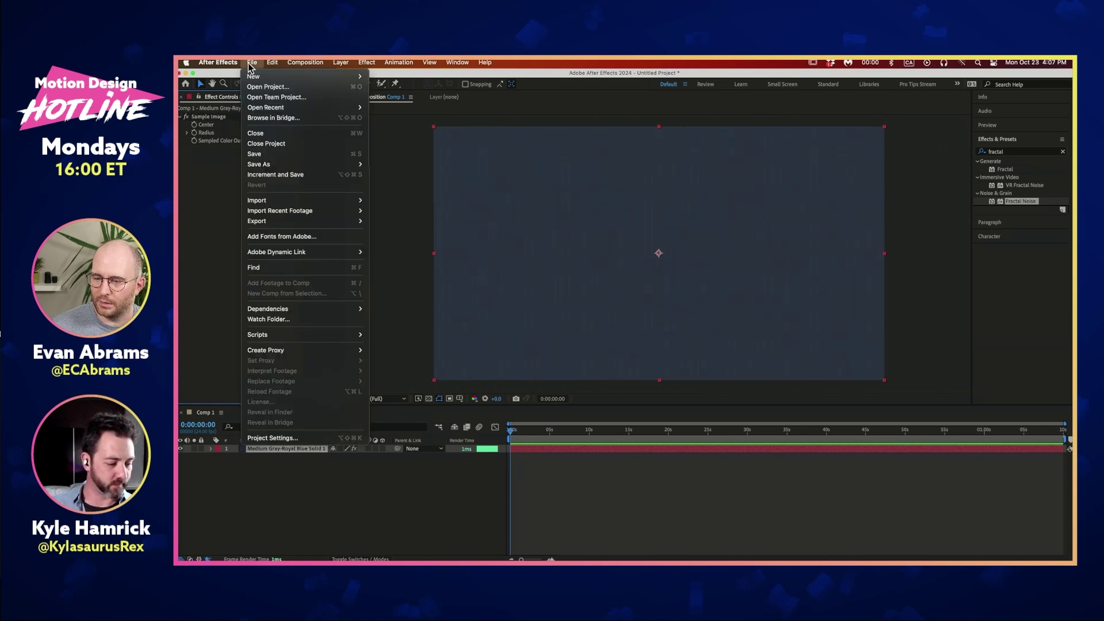
mouse_move(276, 334)
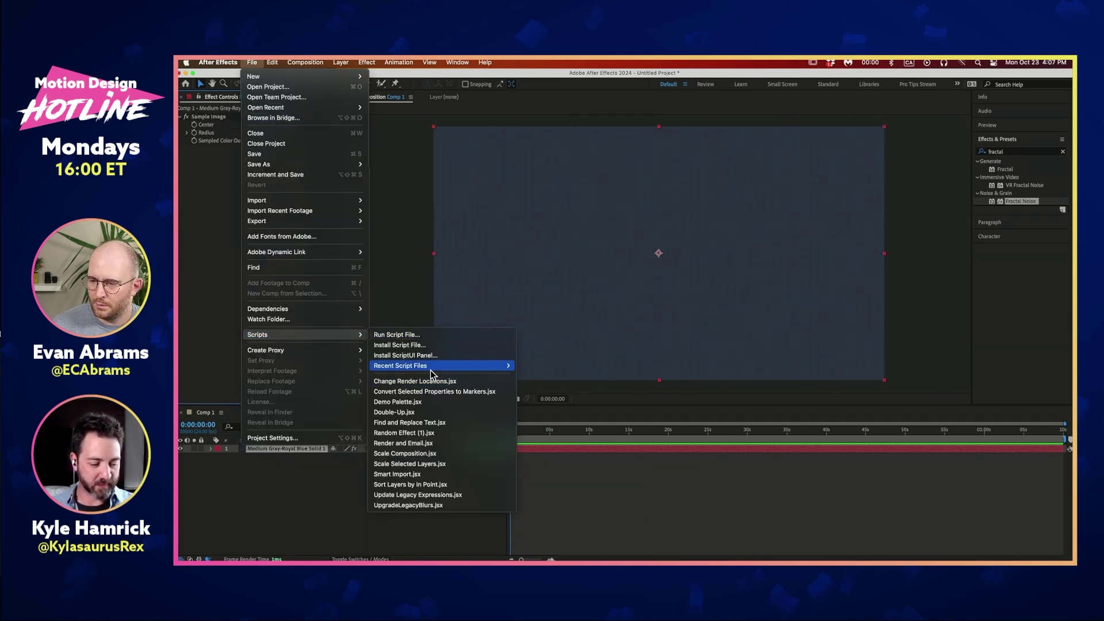
mouse_move(430, 369)
click(599, 369)
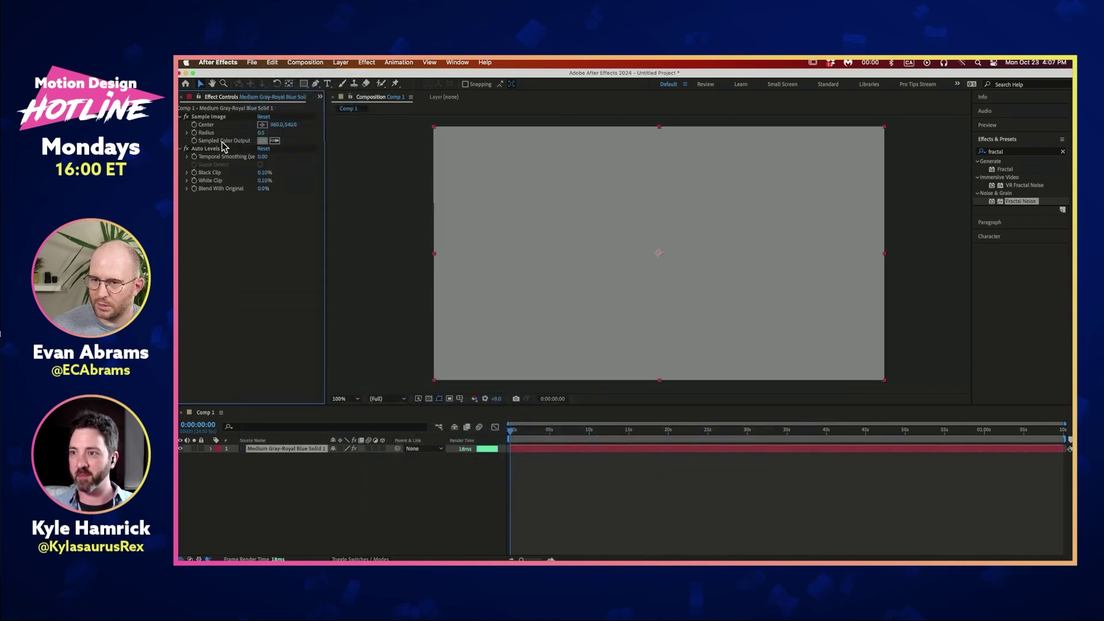
click(230, 149)
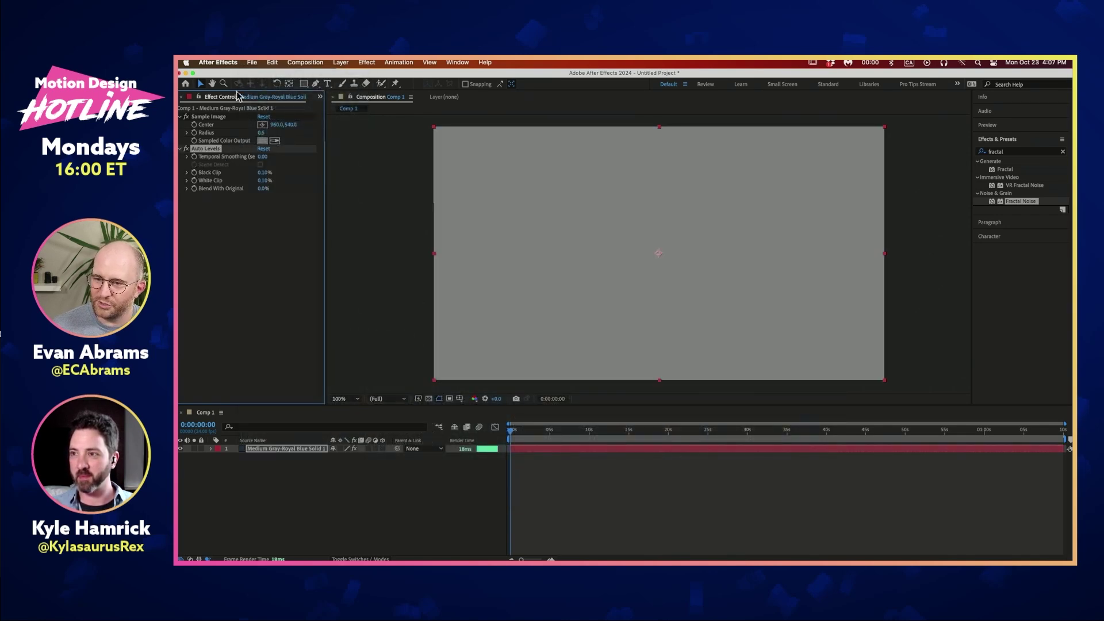
Step: Add a third random effect to the solid with the same recent script, then select that effect
click(256, 62)
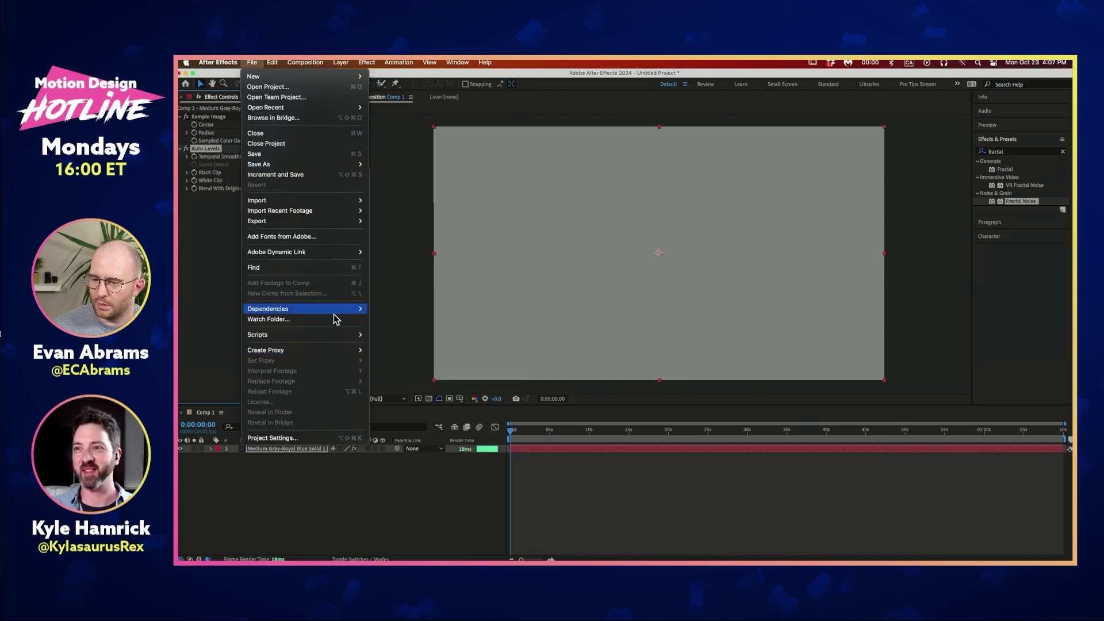
mouse_move(337, 332)
mouse_move(484, 372)
click(564, 369)
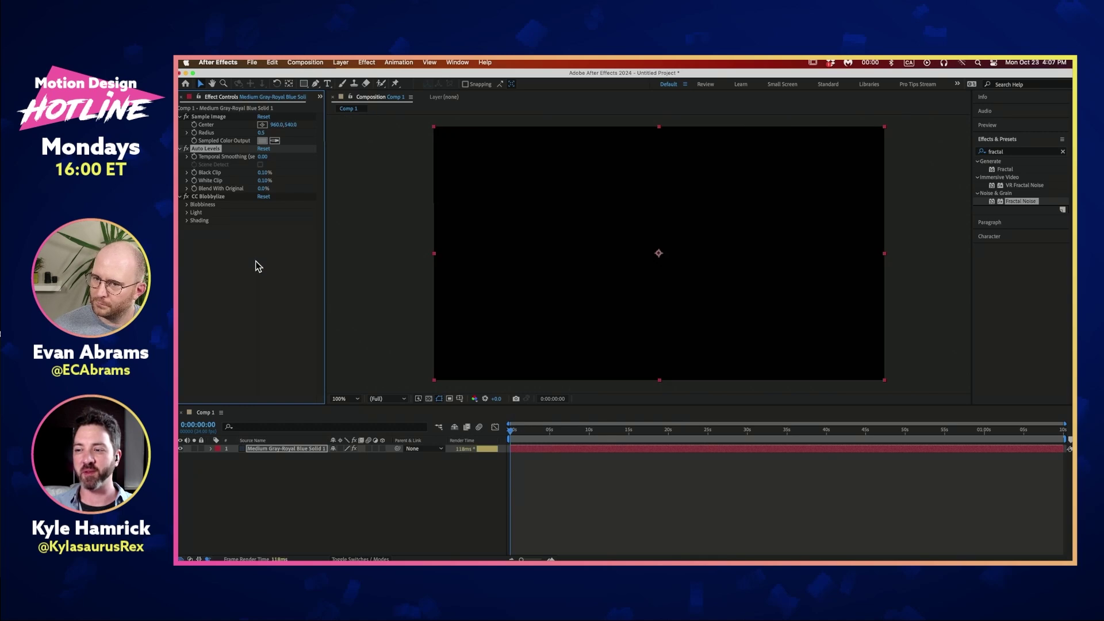
click(217, 197)
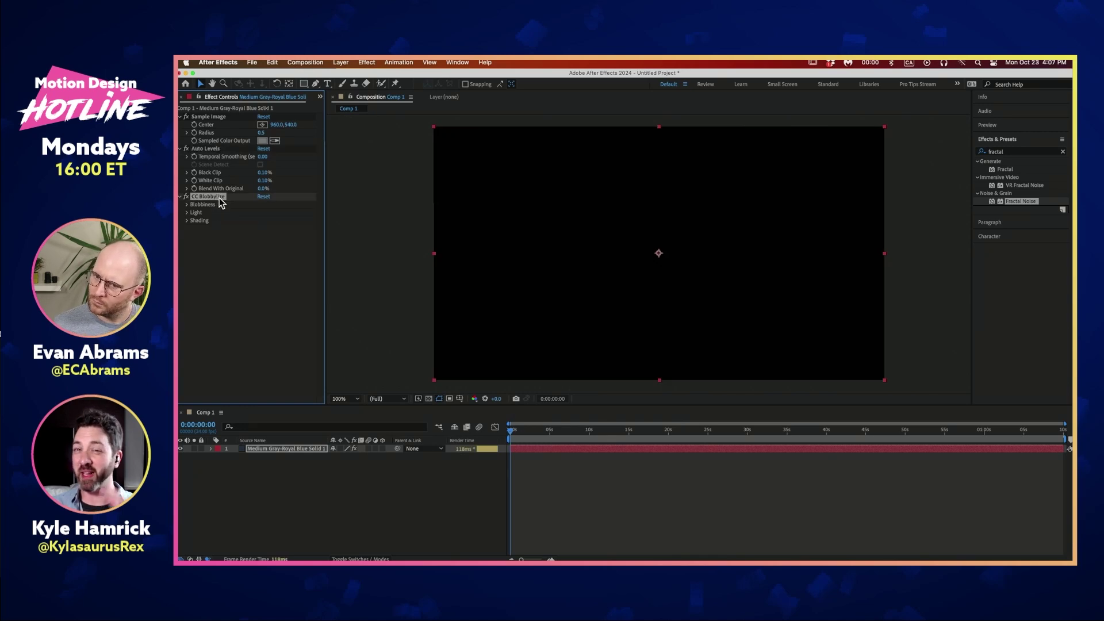
Step: Turn off the Auto Levels and Sample Image effects and expand CC Blobbylize's Blobbiness, Light and Shading groups
click(185, 148)
click(186, 116)
click(187, 204)
click(187, 244)
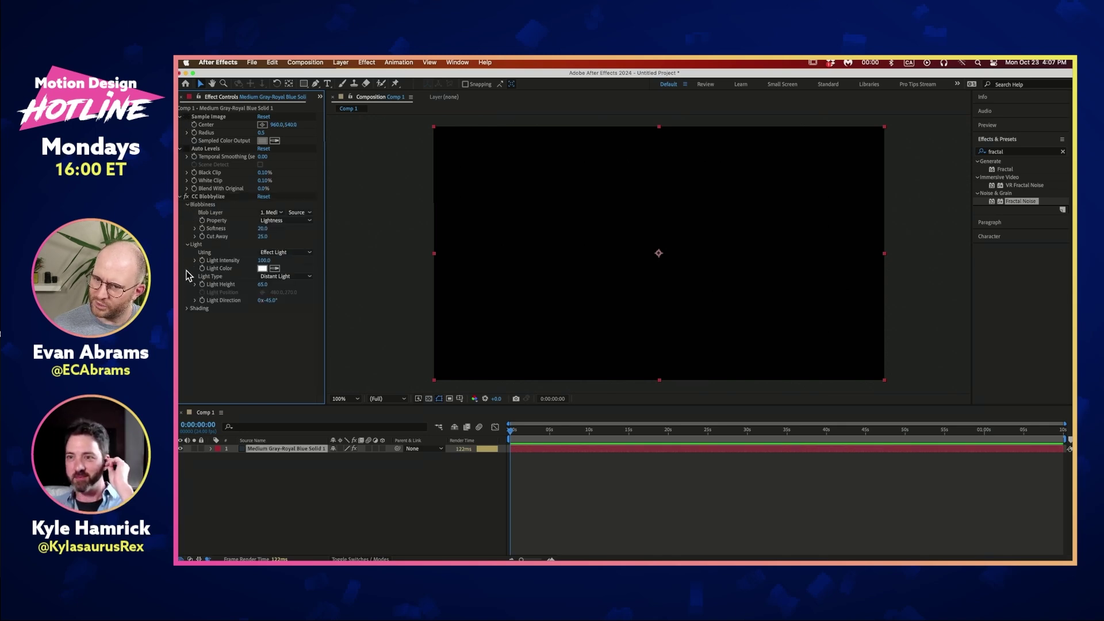
click(188, 308)
Step: Read the About information of the CC Blobbylize effect and close it
click(217, 196)
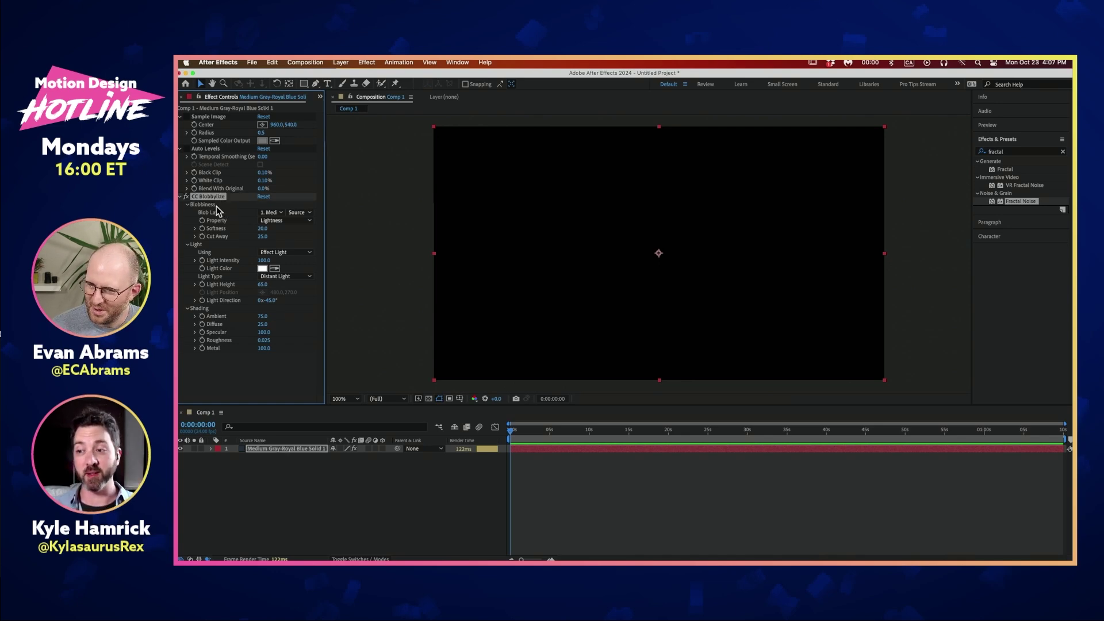
right_click(219, 197)
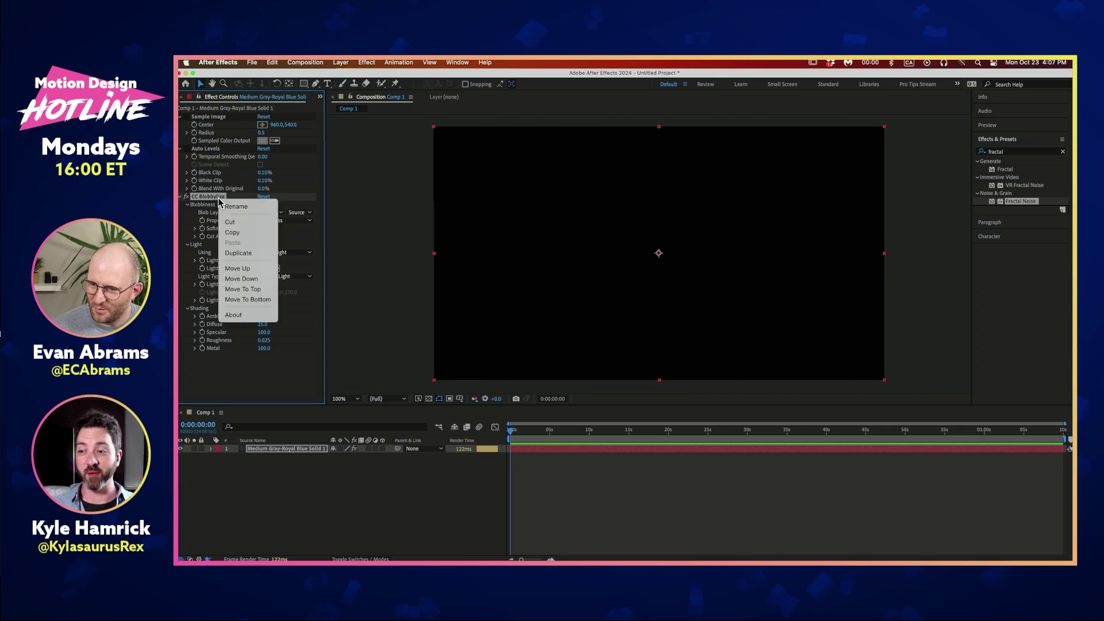
click(236, 315)
drag(672, 289, 673, 243)
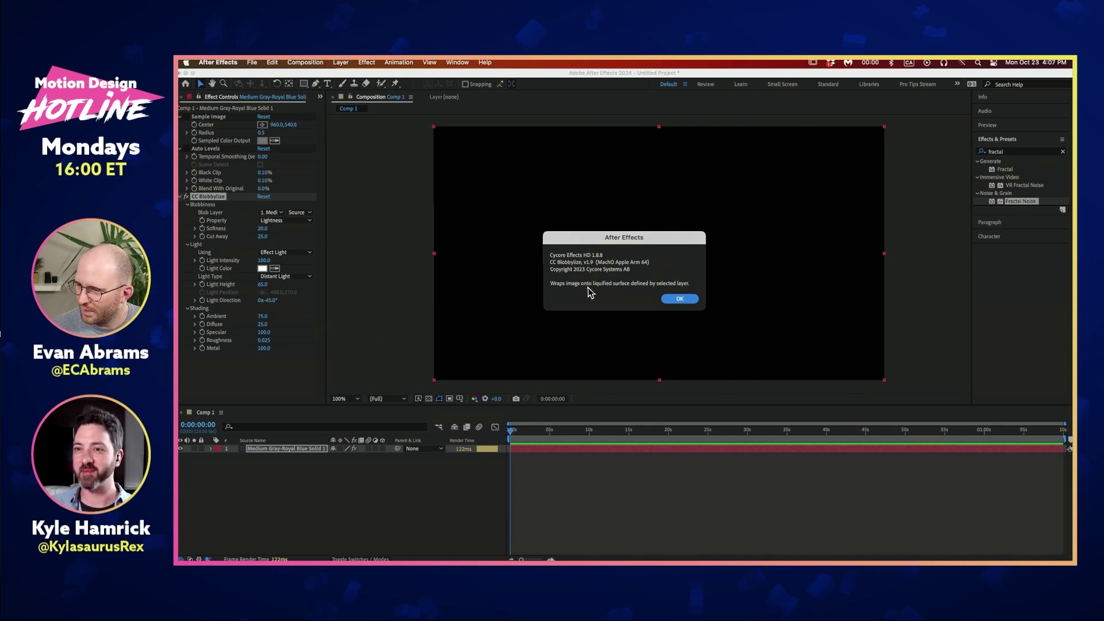
click(675, 298)
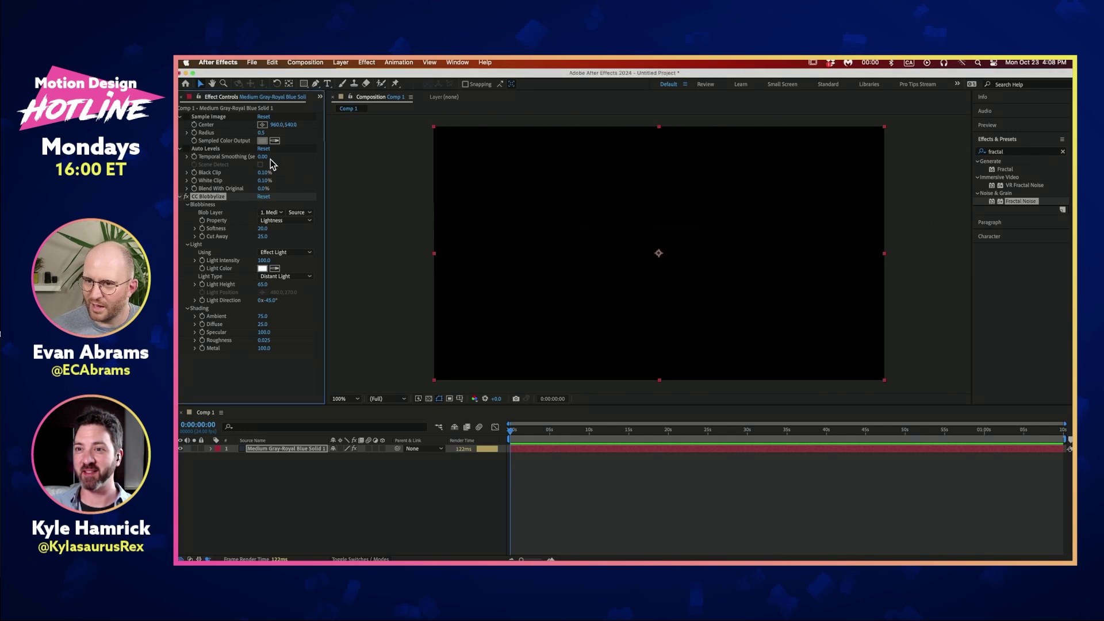
Step: Collapse the Sample Image and Auto Levels settings and select the CC Blobbylize effect
click(180, 116)
click(181, 125)
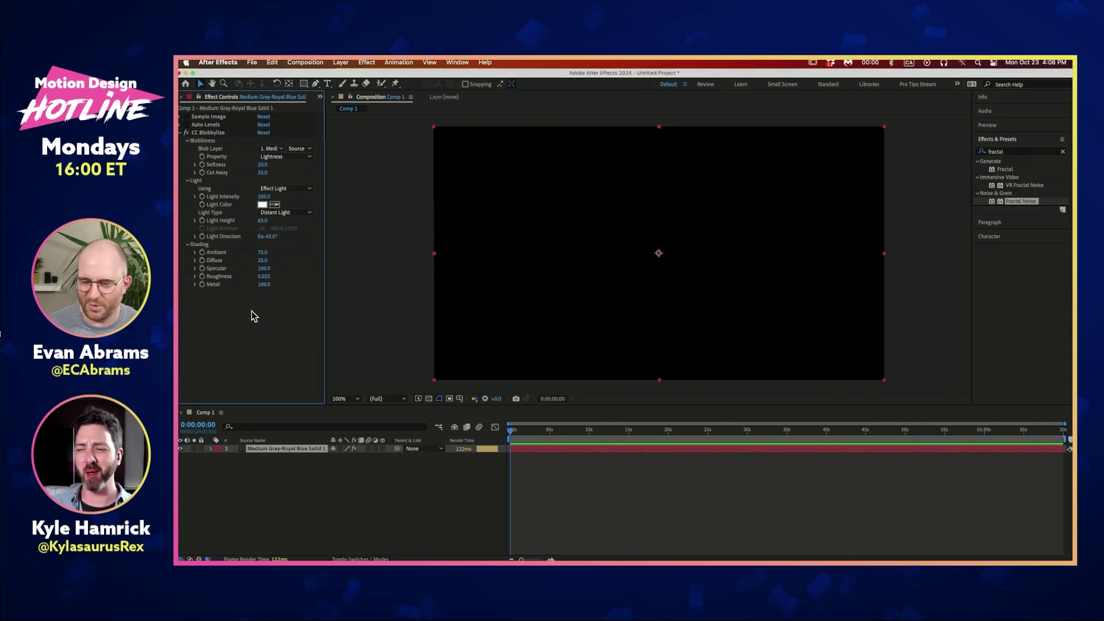
click(393, 496)
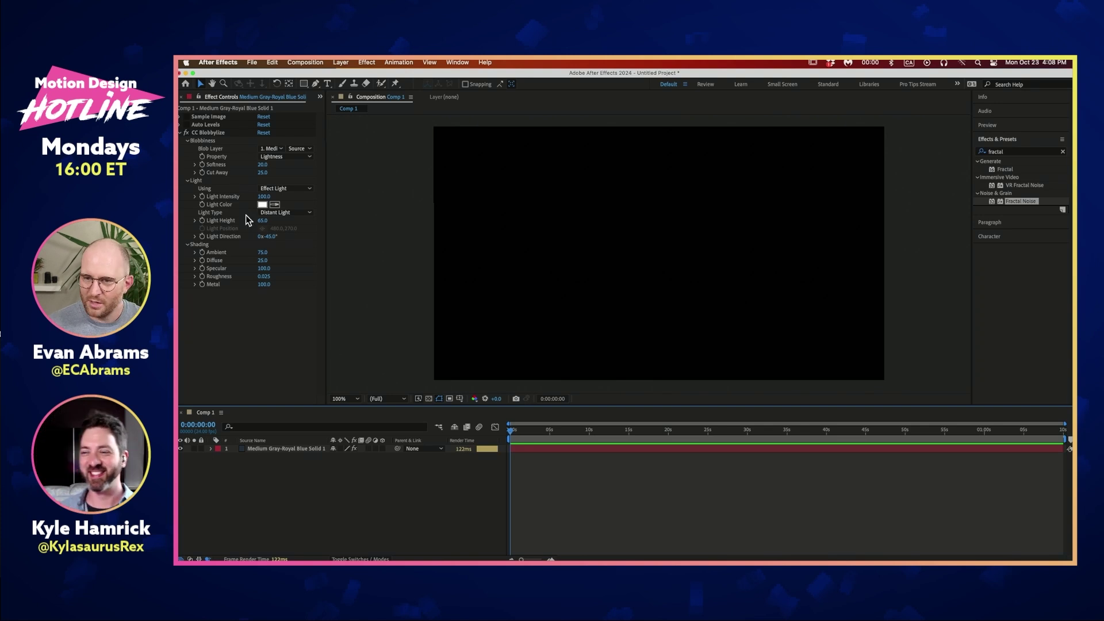
click(216, 134)
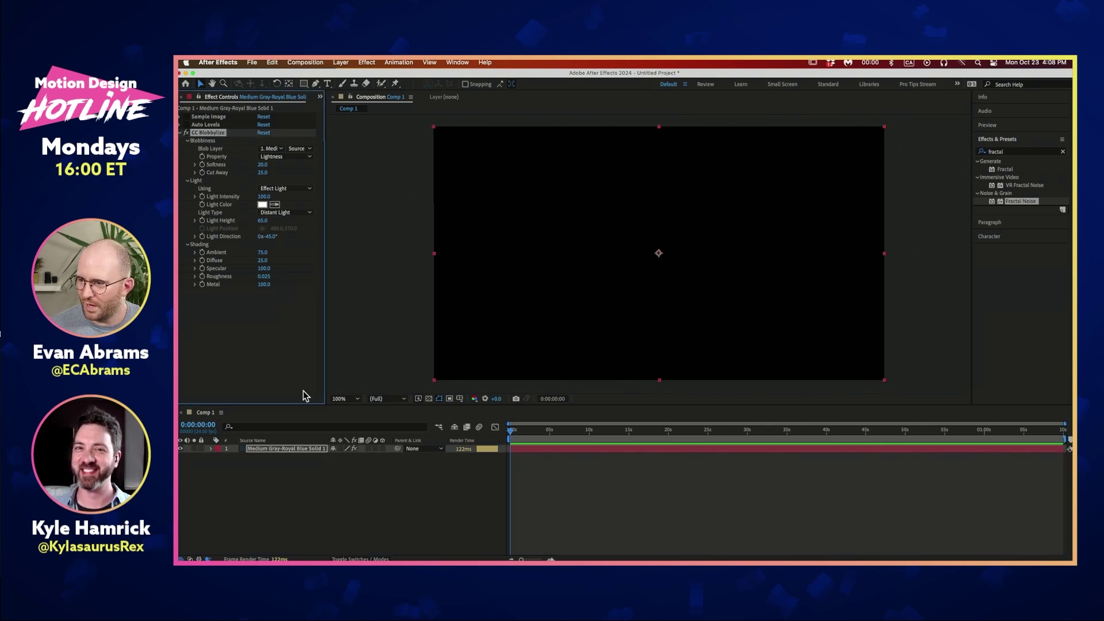
Step: Find the Grid effect, insert it directly above CC Blobbylize on the solid, and collapse its settings
click(1010, 151)
text(grid)
drag(998, 239, 217, 141)
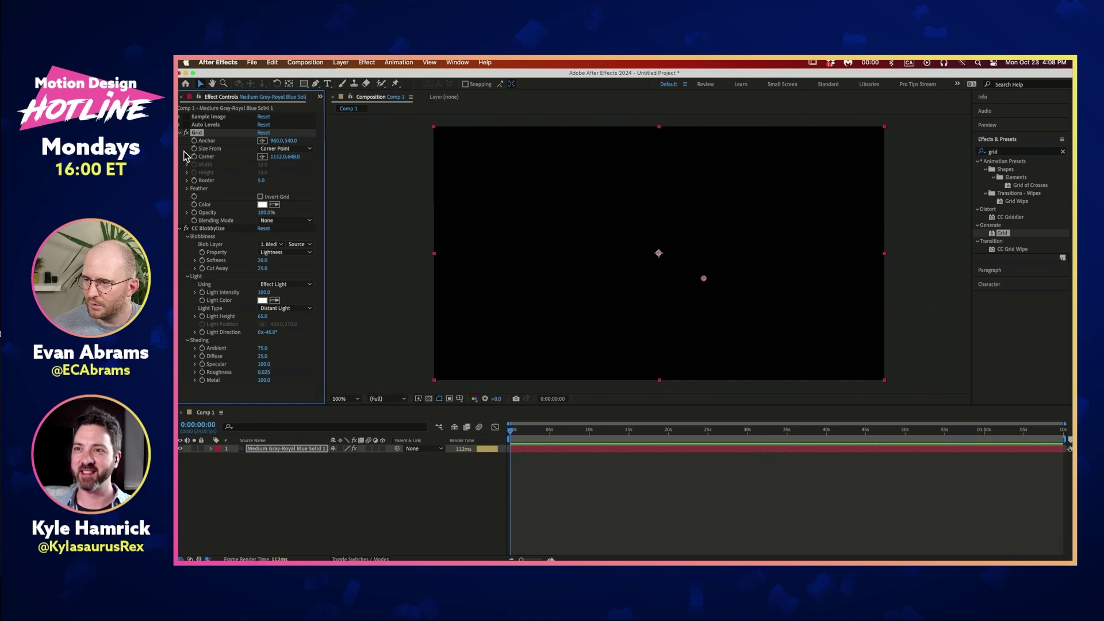
click(181, 132)
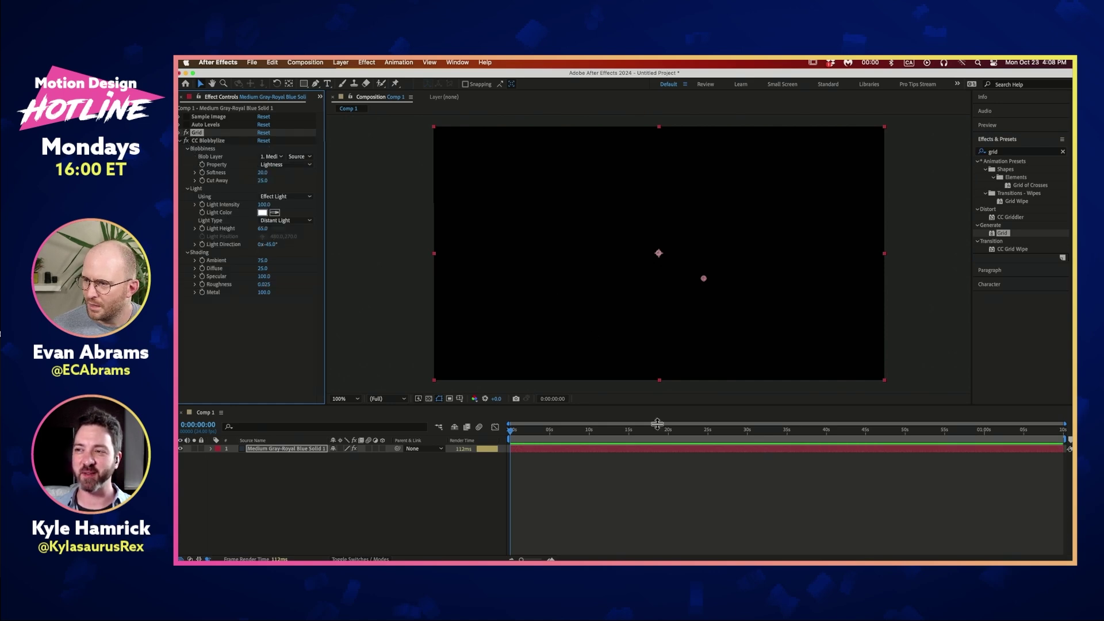
Step: Compare the grid image with CC Blobbylize switched off and back on
click(661, 352)
scroll(659, 345, up, 2)
scroll(658, 334, down, 1)
click(186, 140)
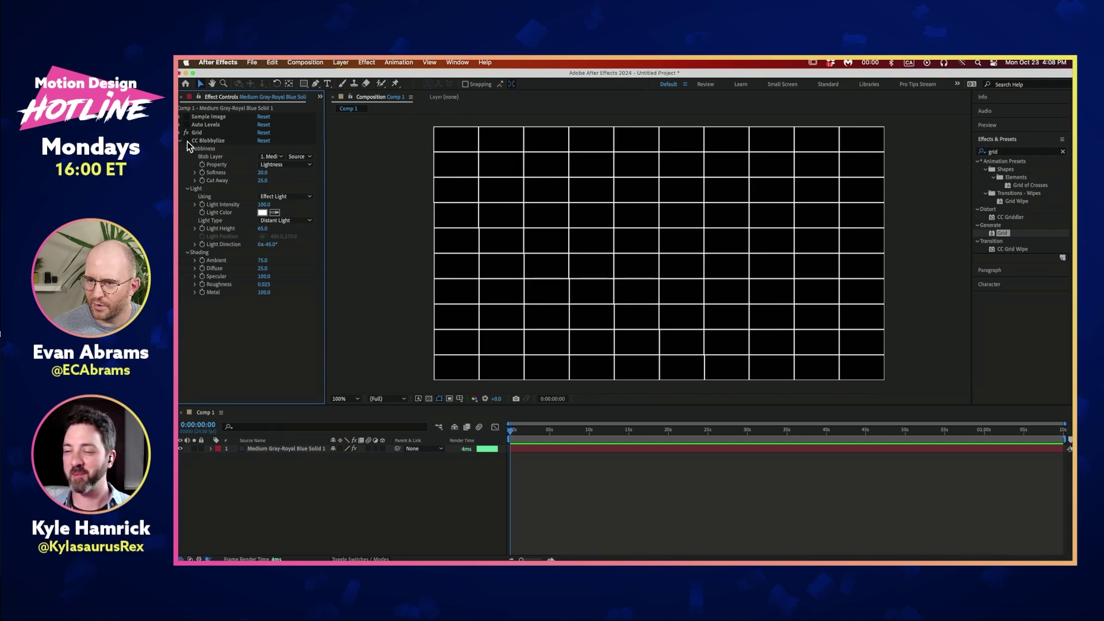
click(186, 140)
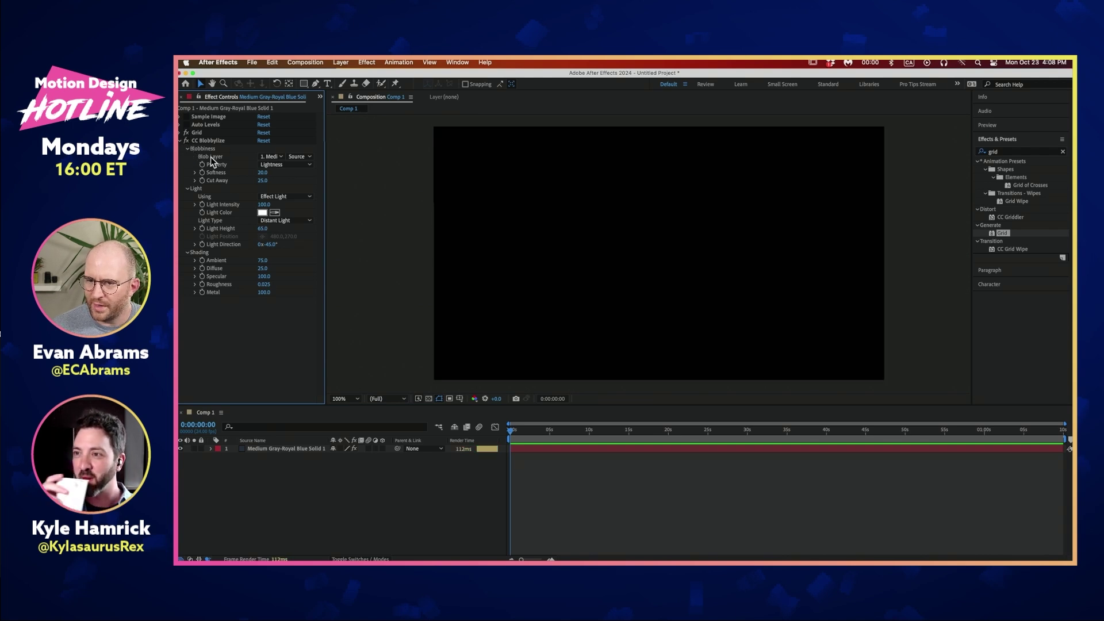
Step: Create a new full-frame solid layer with the default settings above the existing solid
right_click(286, 435)
mouse_move(333, 440)
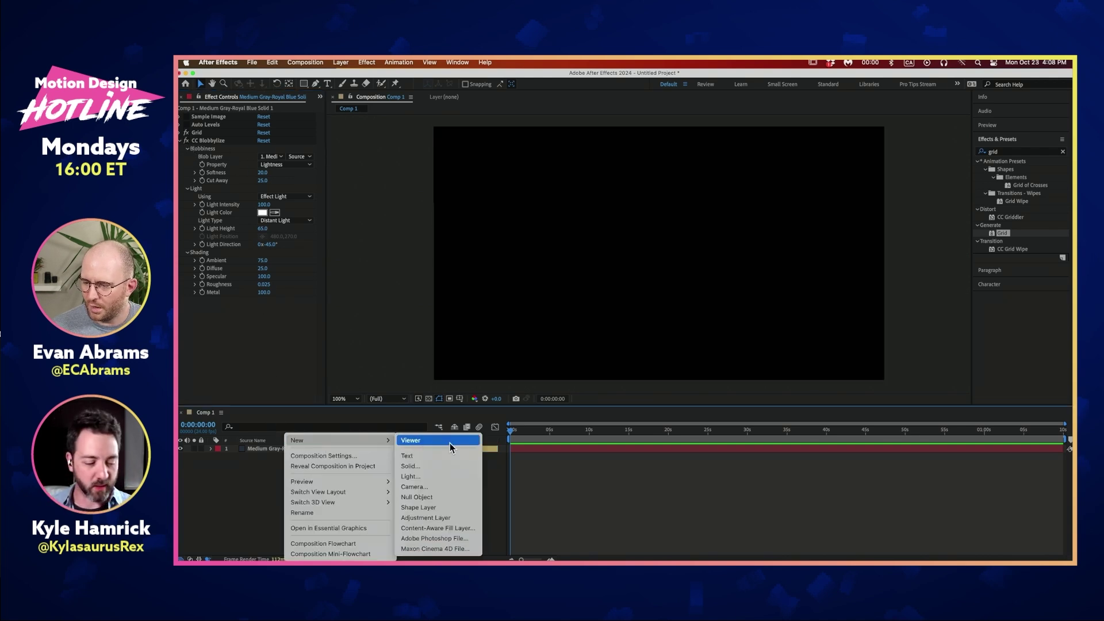
click(411, 466)
key(Return)
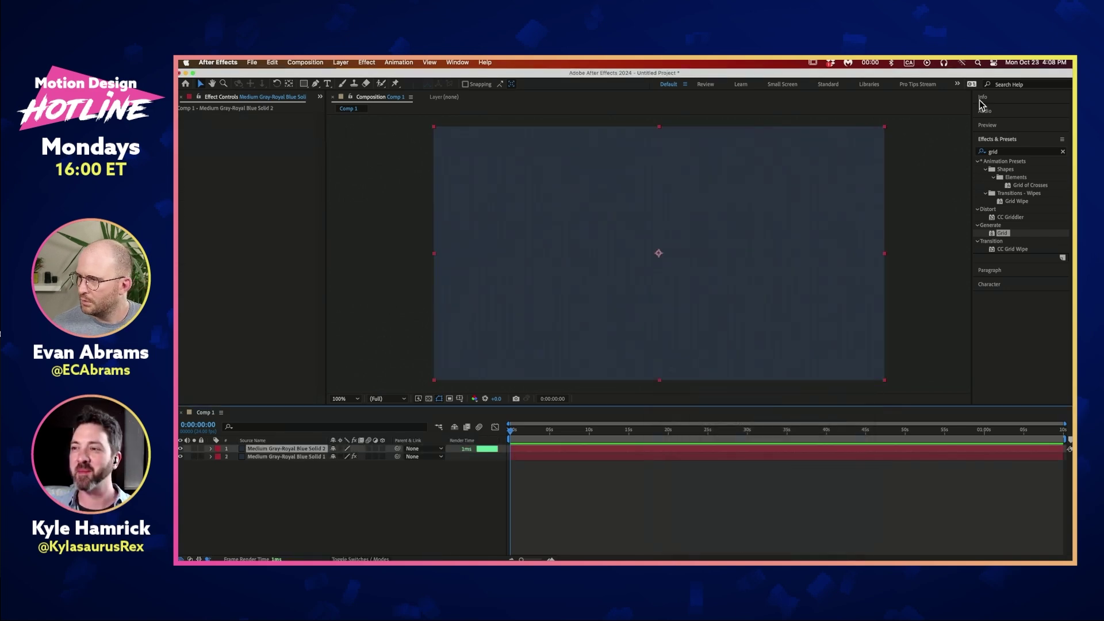
Step: Apply the Fractal Noise effect to the new solid and rename the layer Fractal
click(992, 152)
text(fractal)
drag(1042, 204, 473, 335)
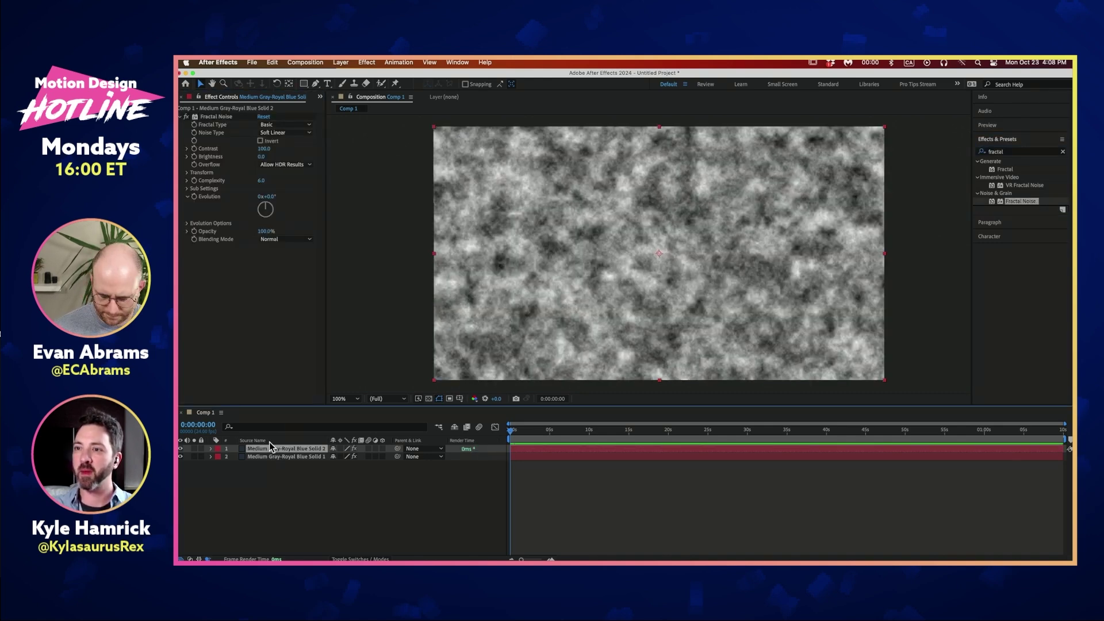
text(Fractal)
key(Return)
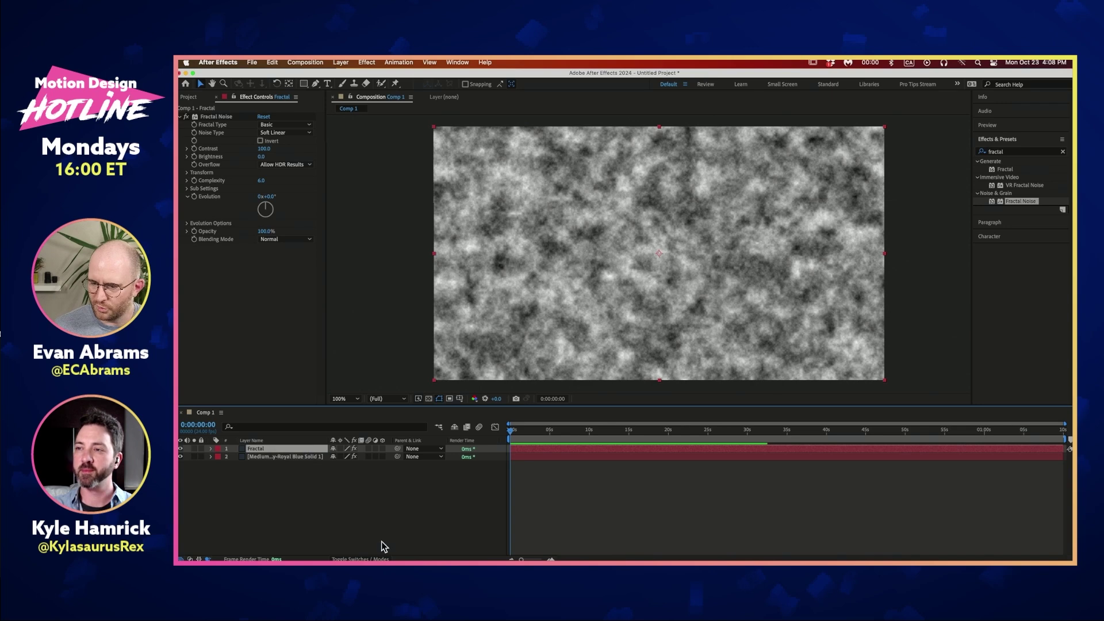
Step: Hide the Fractal layer and set CC Blobbylize's Blob Layer on the grid solid to Fractal, using Effects & Masks as its source
click(180, 448)
click(266, 456)
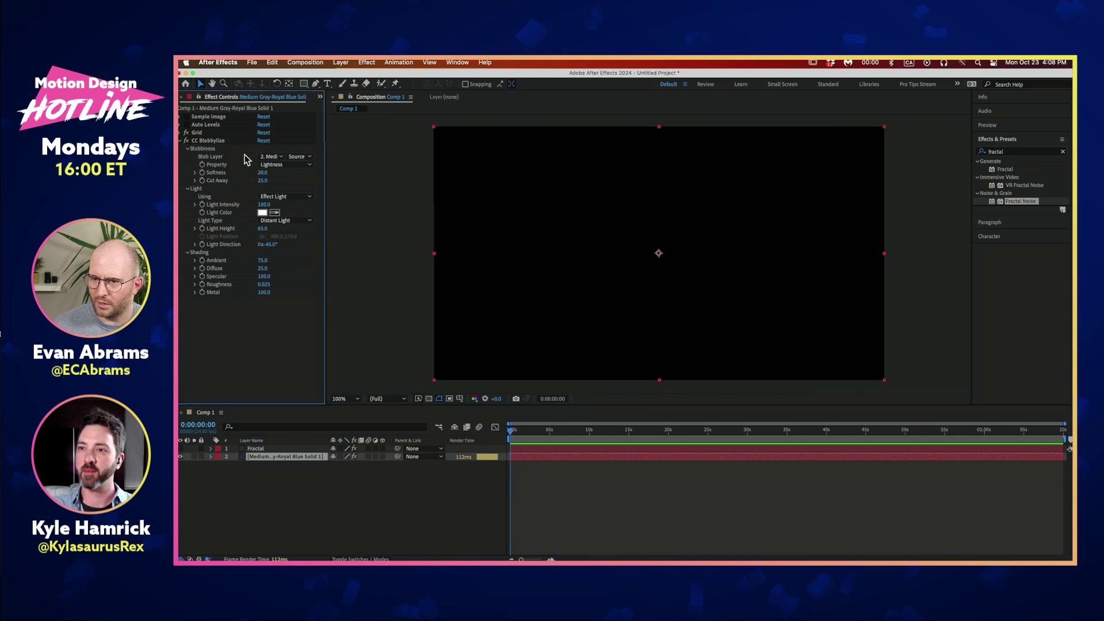
click(271, 156)
click(285, 182)
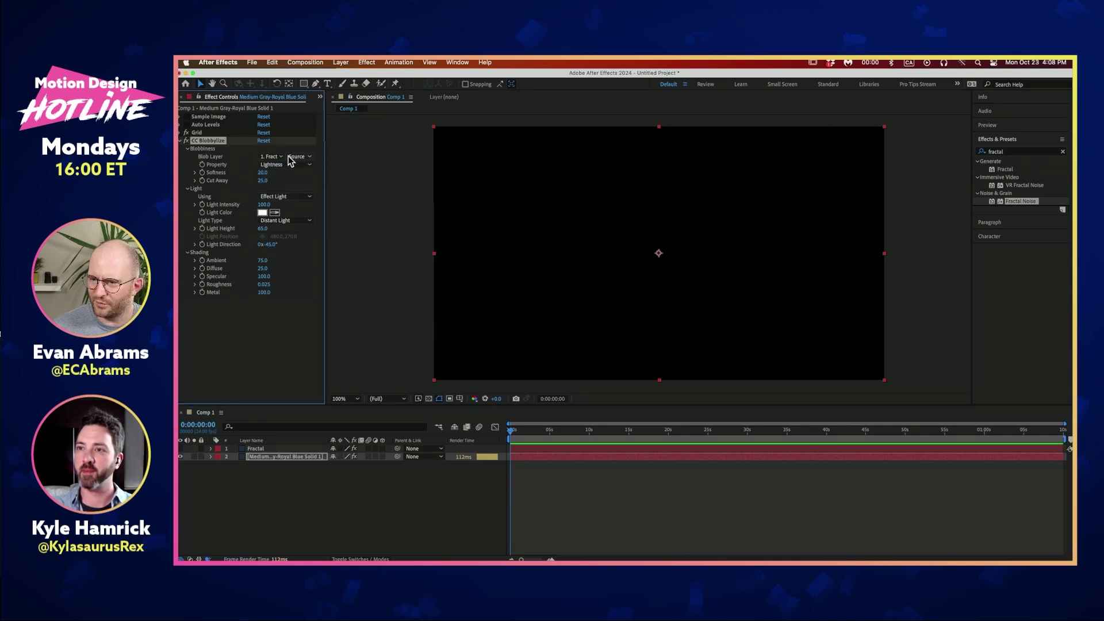
click(299, 157)
click(311, 187)
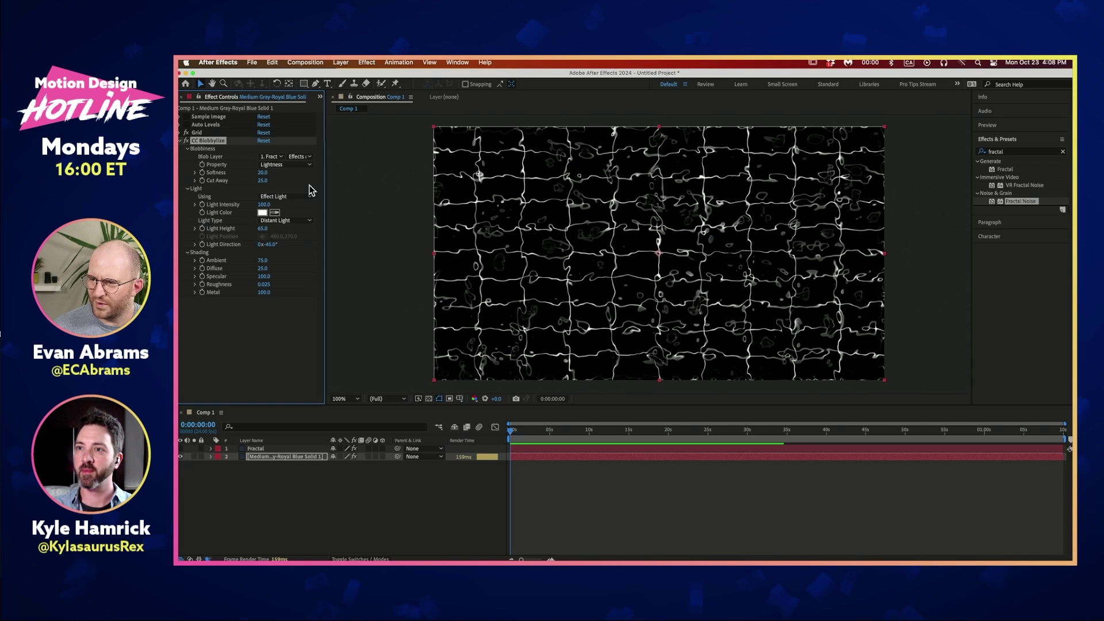
scroll(719, 213, up, 2)
scroll(704, 210, down, 2)
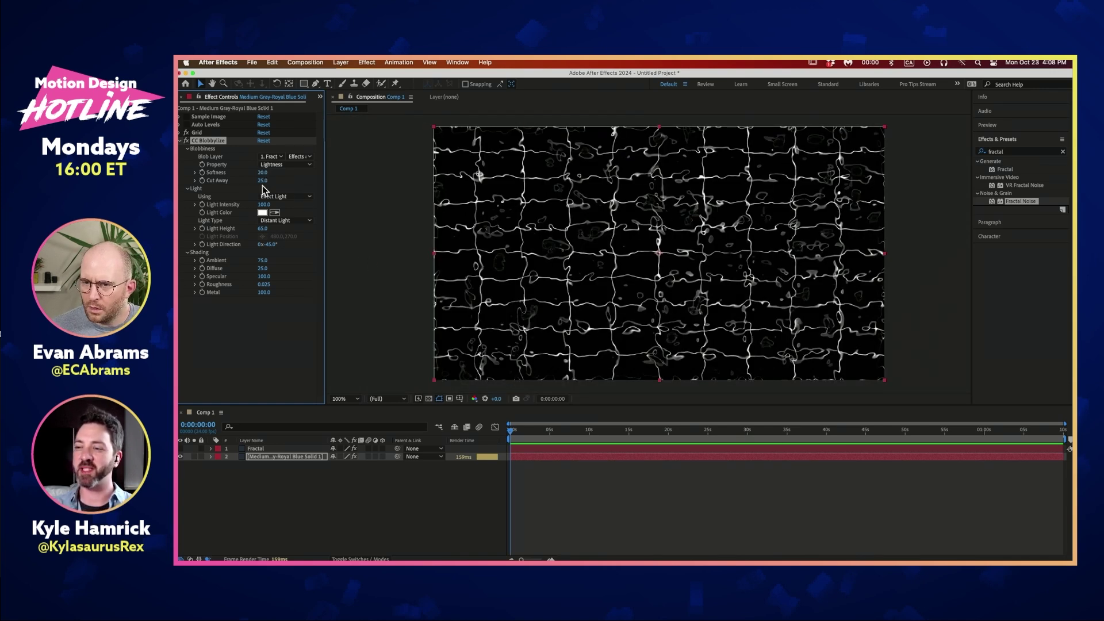
scroll(681, 176, up, 2)
scroll(682, 175, down, 2)
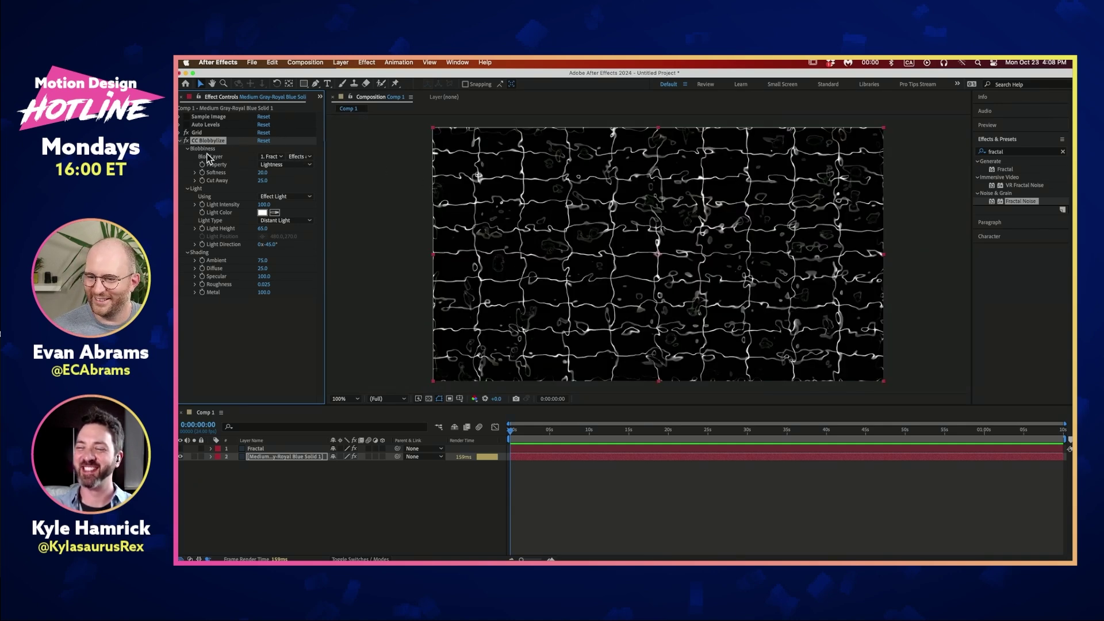
click(209, 117)
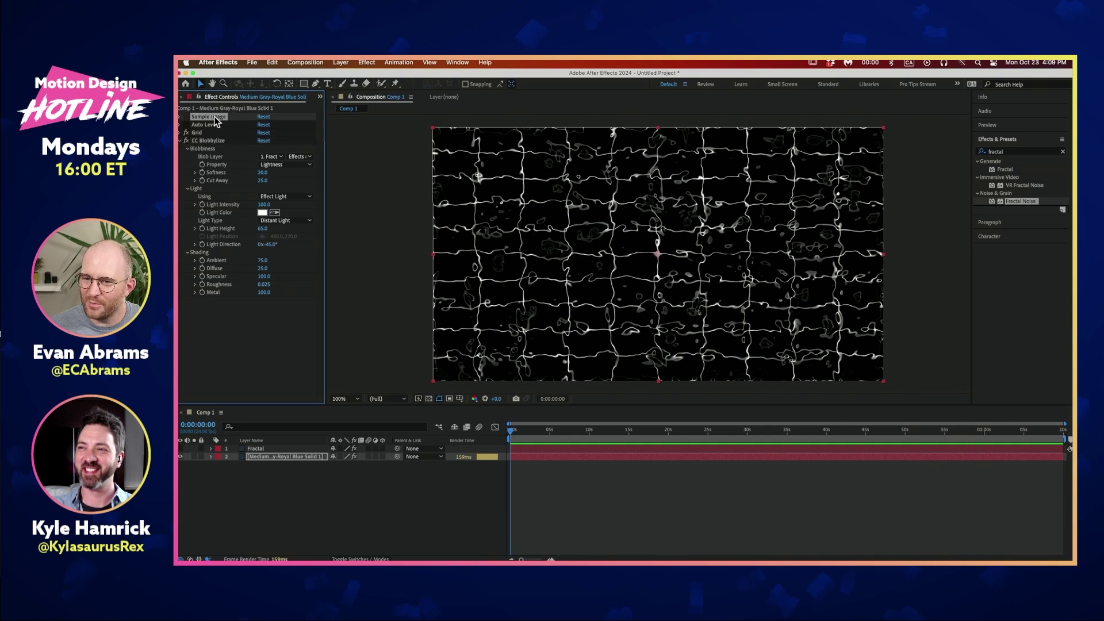
click(181, 124)
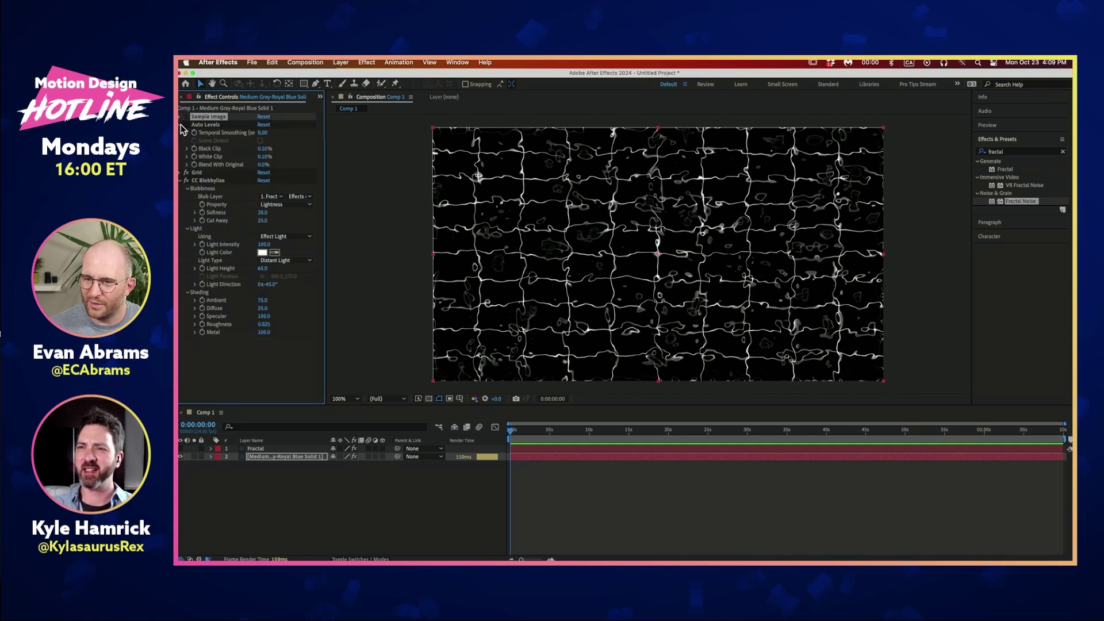
click(180, 125)
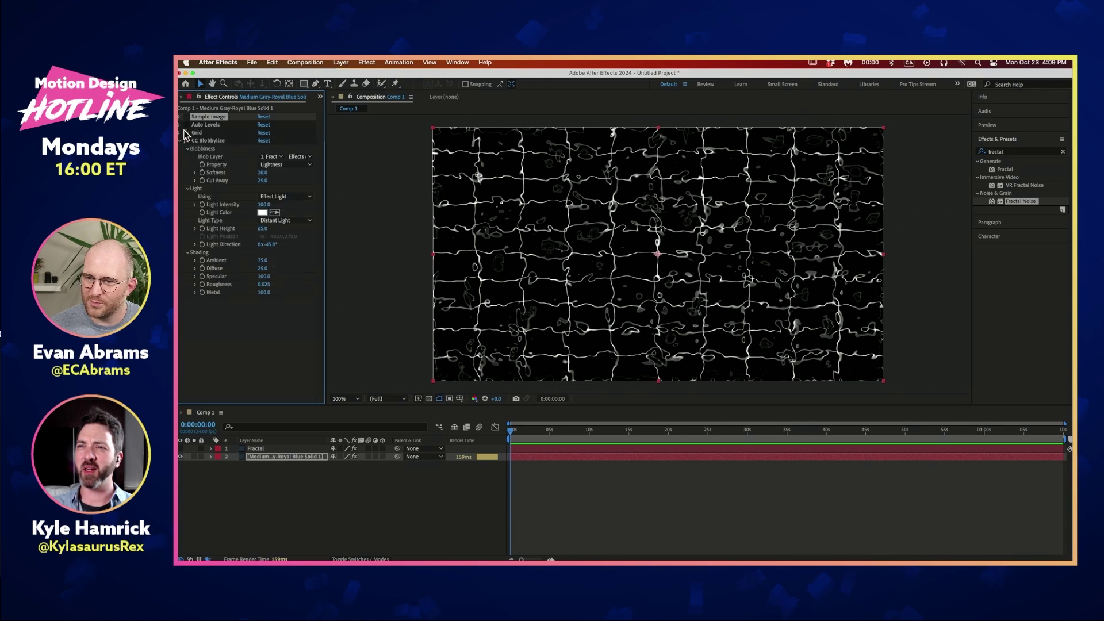
Step: Run the recent random-effect script on the grid solid and delete the Wigglerama effect it adds
click(247, 351)
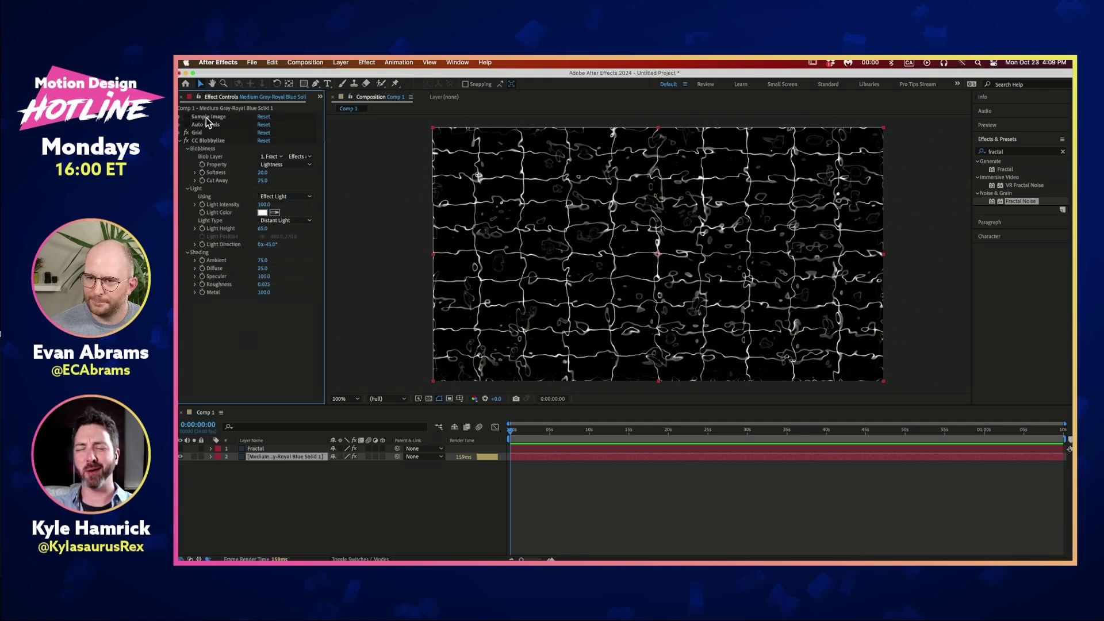
click(252, 62)
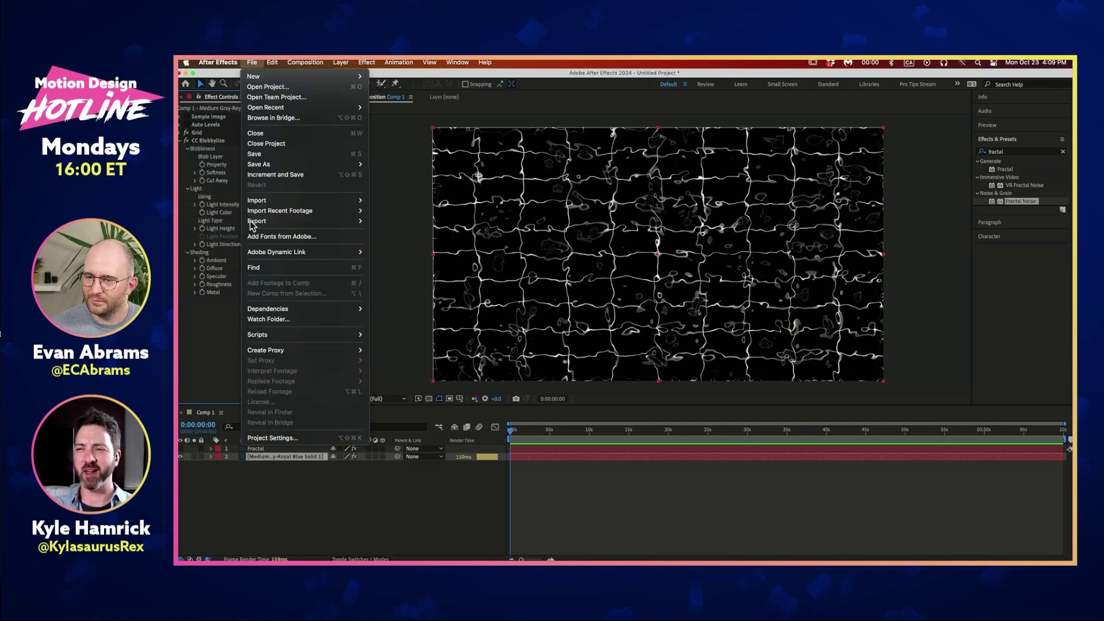
mouse_move(310, 314)
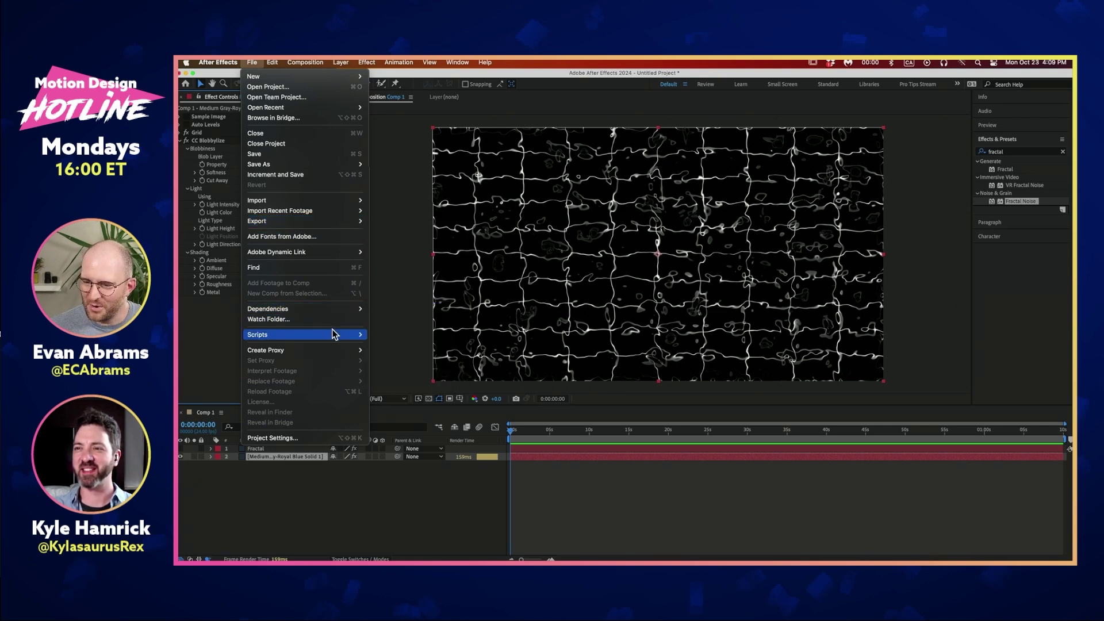
mouse_move(334, 335)
mouse_move(424, 367)
click(540, 367)
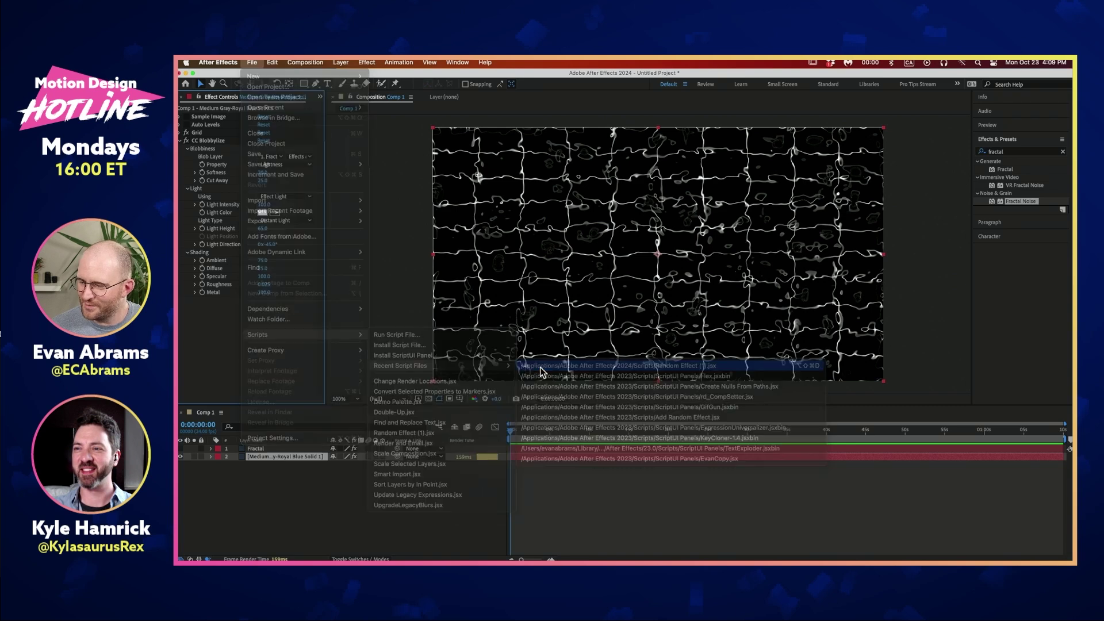
click(217, 300)
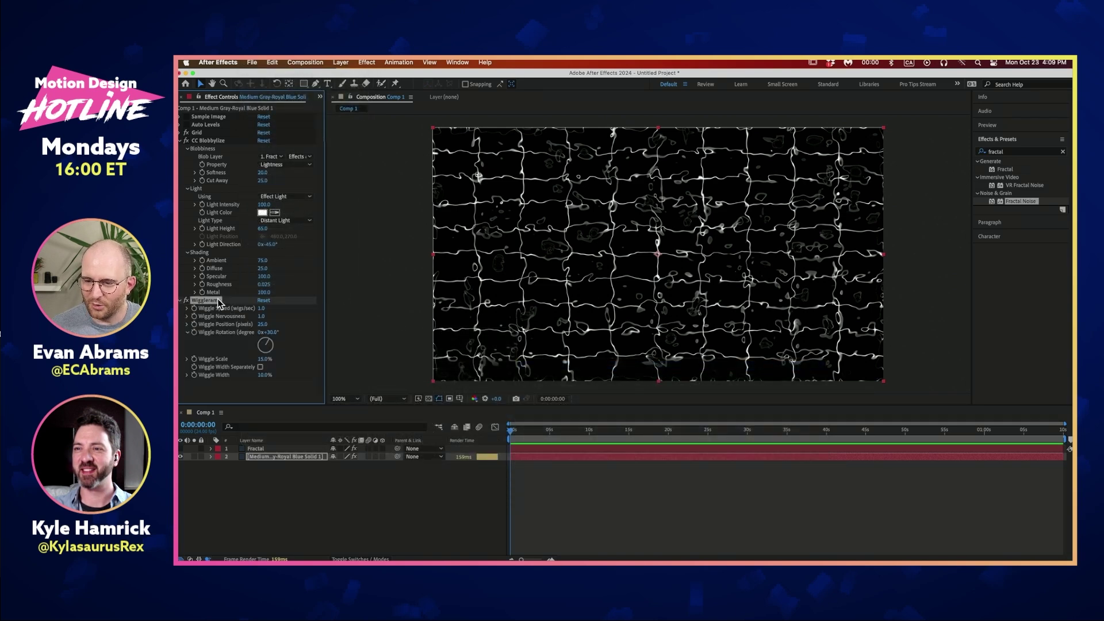
key(Delete)
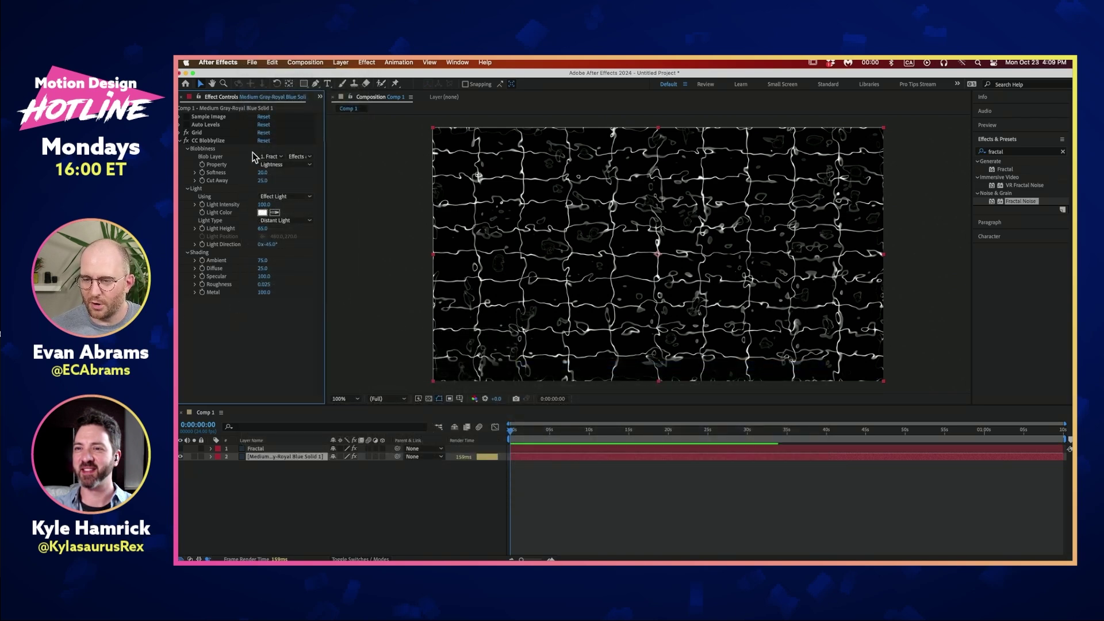
click(222, 117)
click(216, 142)
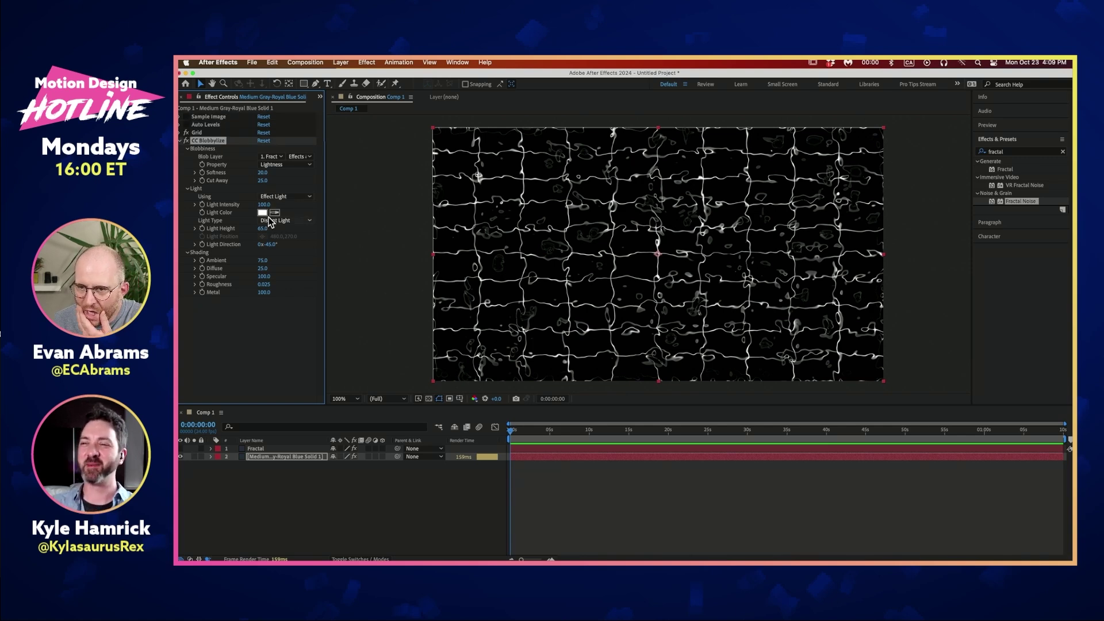
mouse_move(262, 173)
mouse_down()
mouse_move(288, 174)
mouse_move(219, 180)
mouse_move(270, 185)
mouse_up()
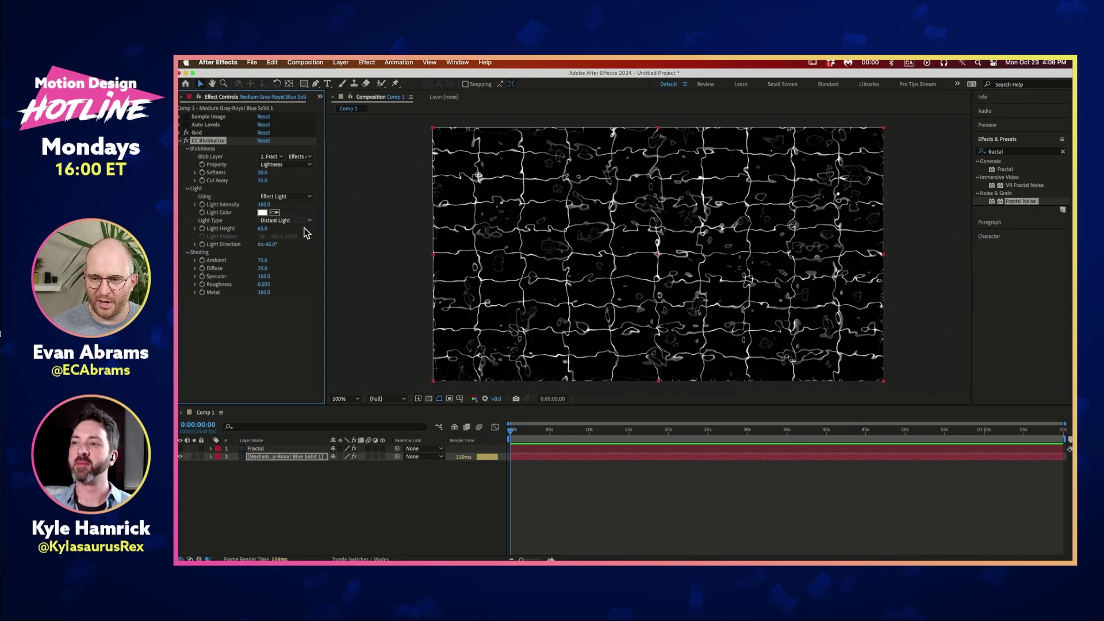
scroll(656, 236, up, 2)
scroll(656, 236, down, 2)
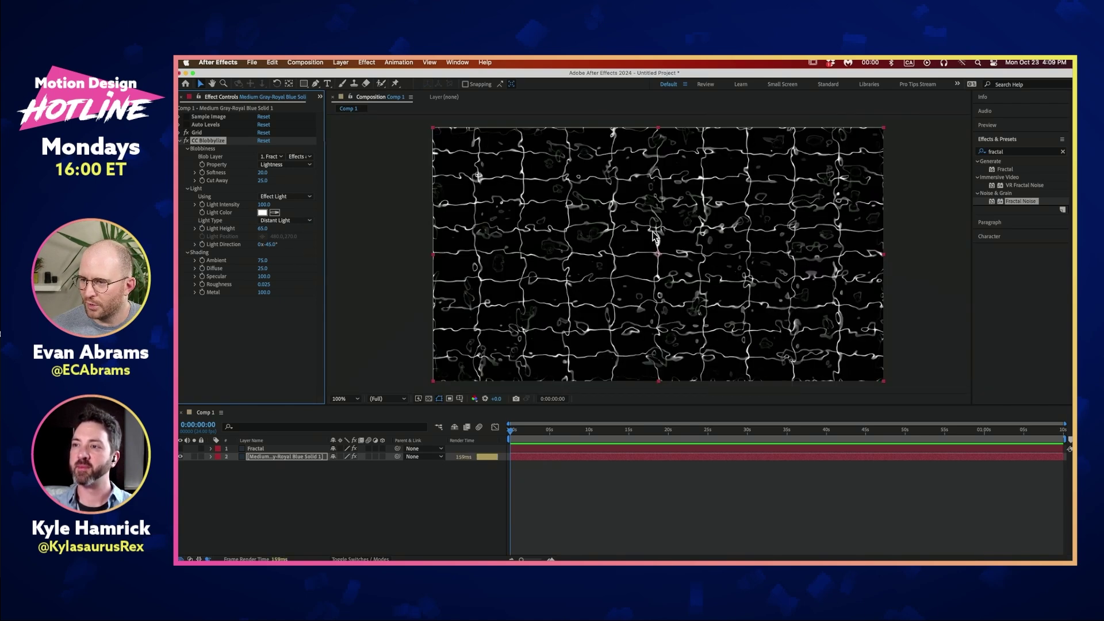
Step: Move the playhead to 0:00:02:20 and enlarge the Grid effect's cells by repositioning its corner point
click(198, 134)
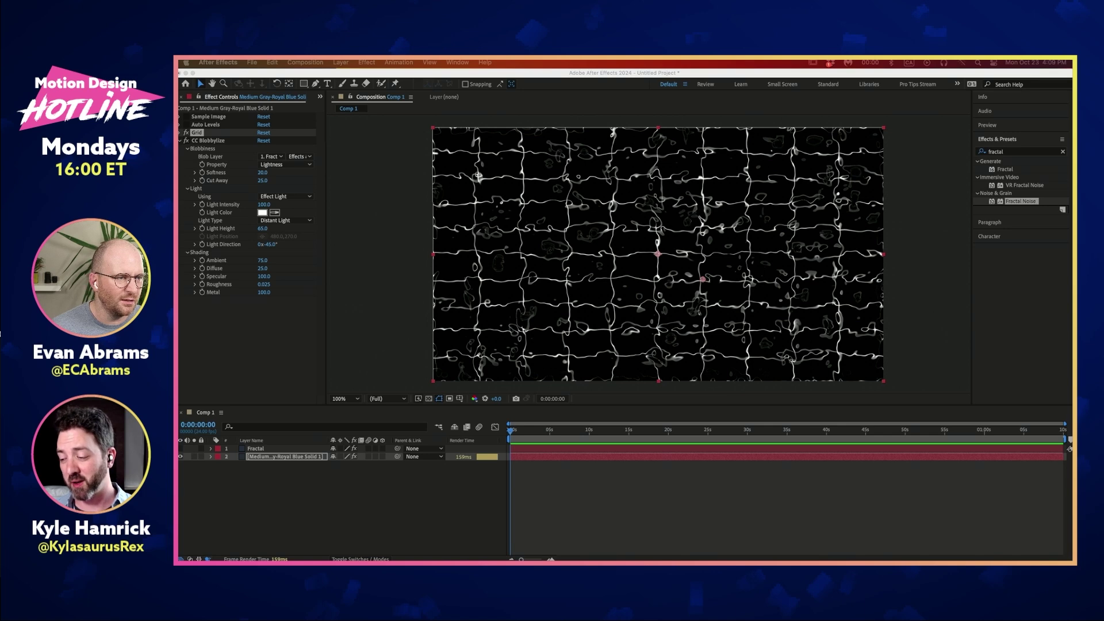
click(248, 395)
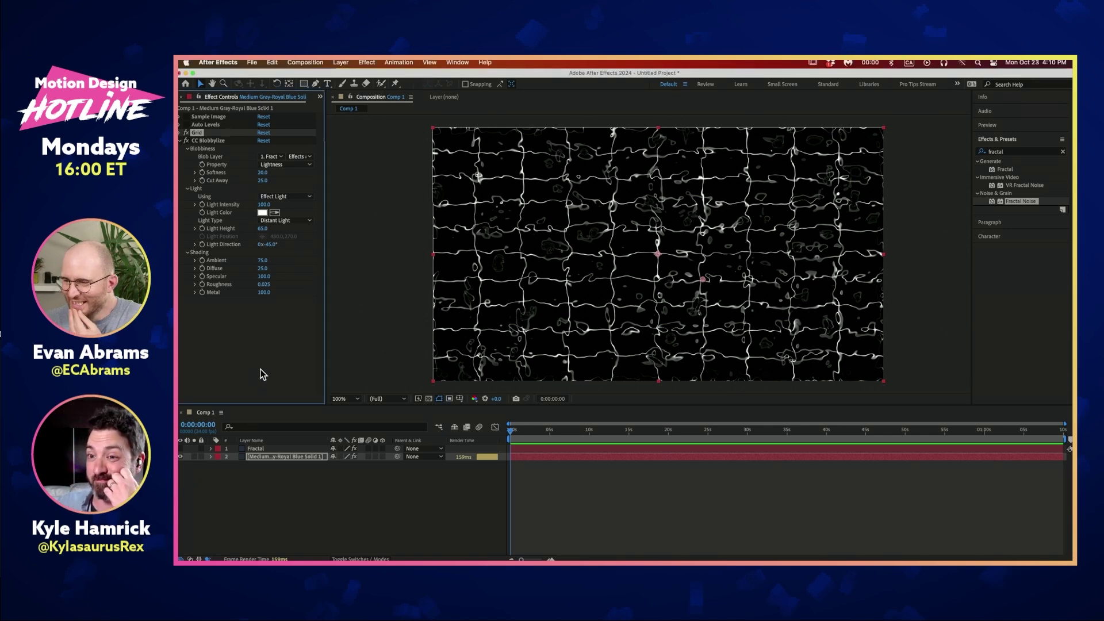
drag(578, 429, 533, 438)
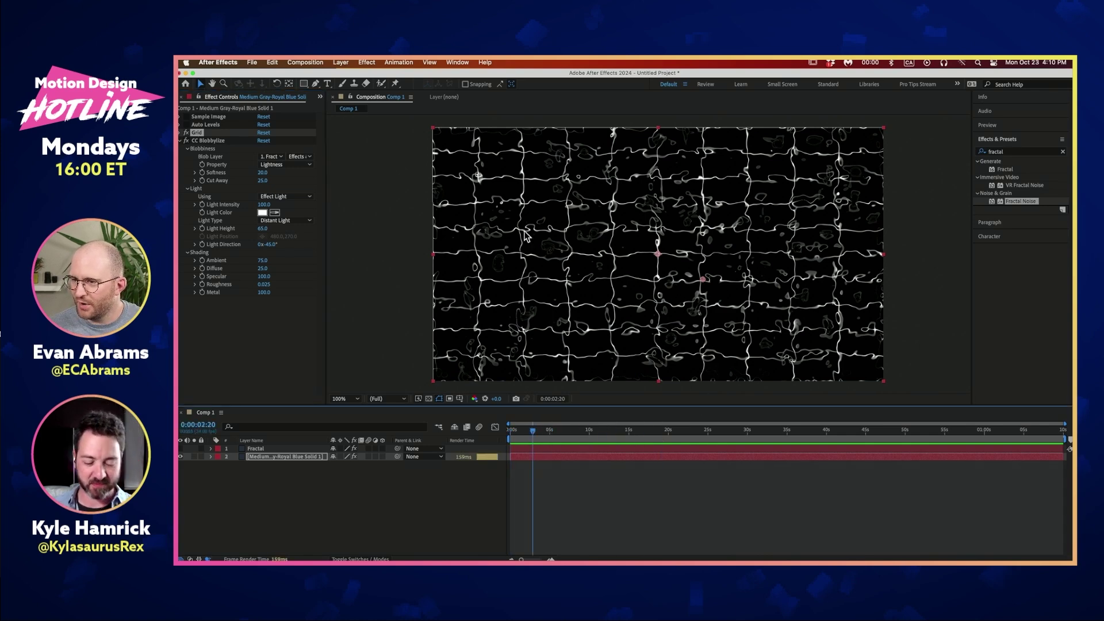
scroll(647, 198, up, 4)
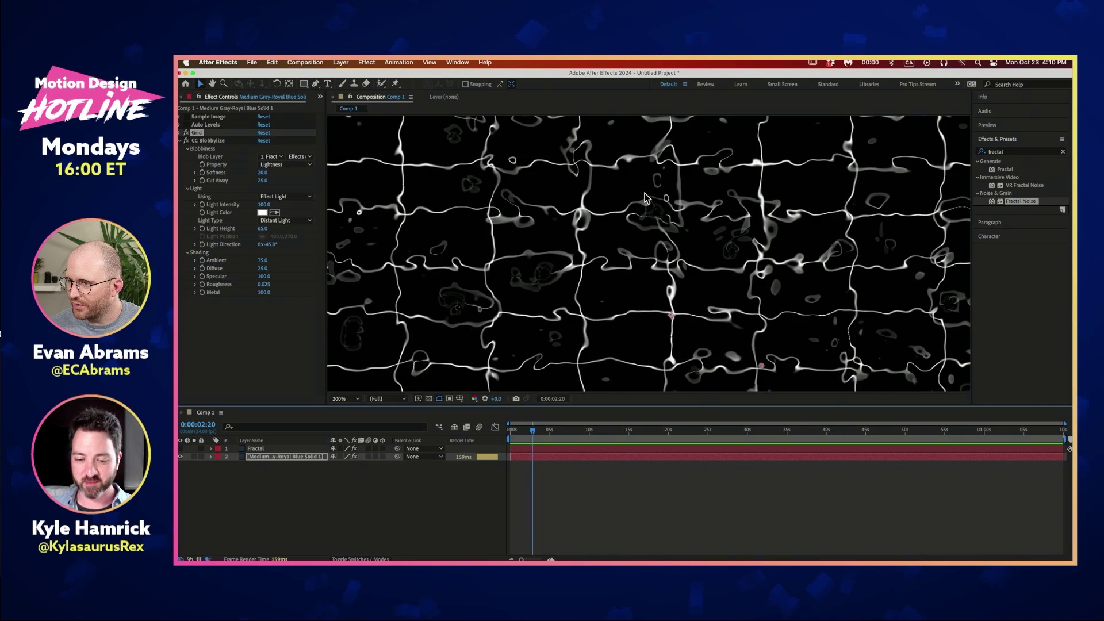
scroll(656, 224, down, 6)
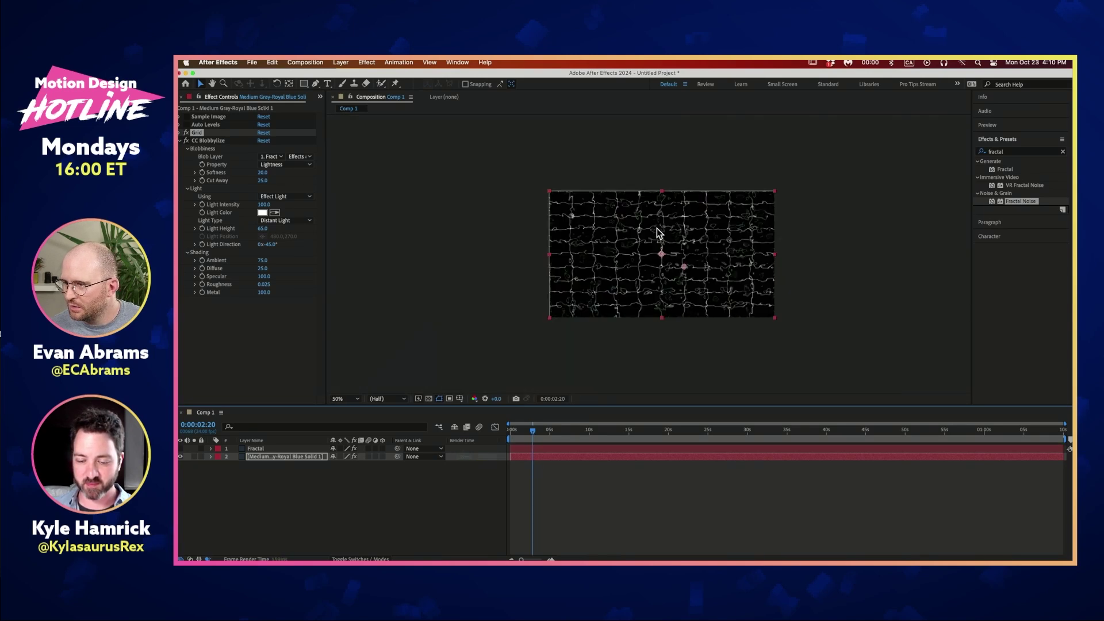
scroll(633, 240, up, 2)
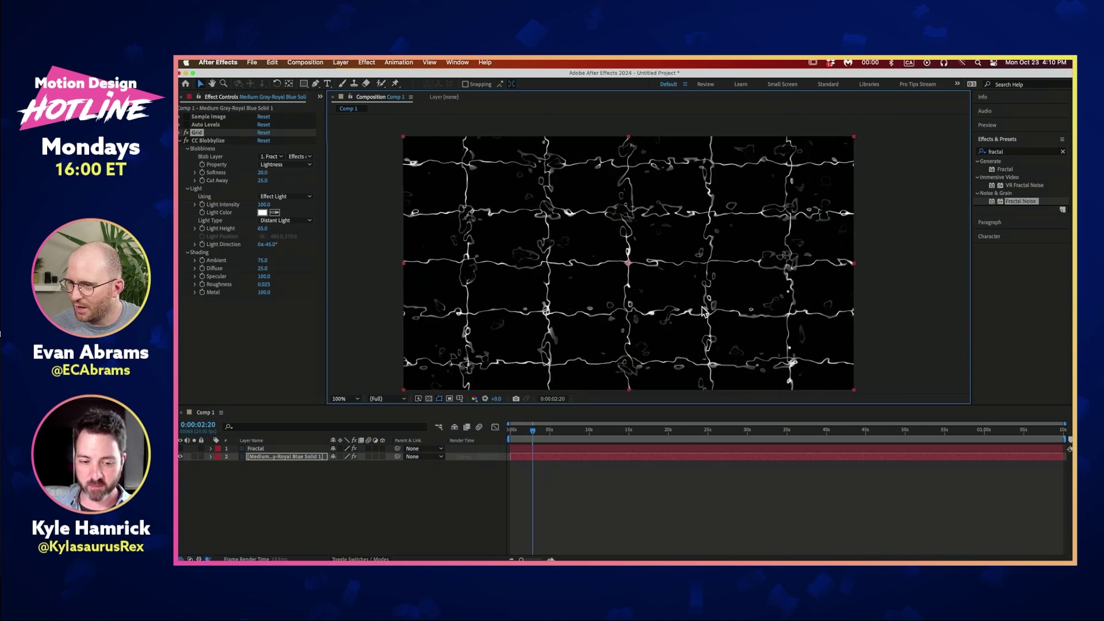
Step: Set CC Blobbylize's Softness to 20.9 and Cut Away to 32.0 on the grid solid
click(220, 141)
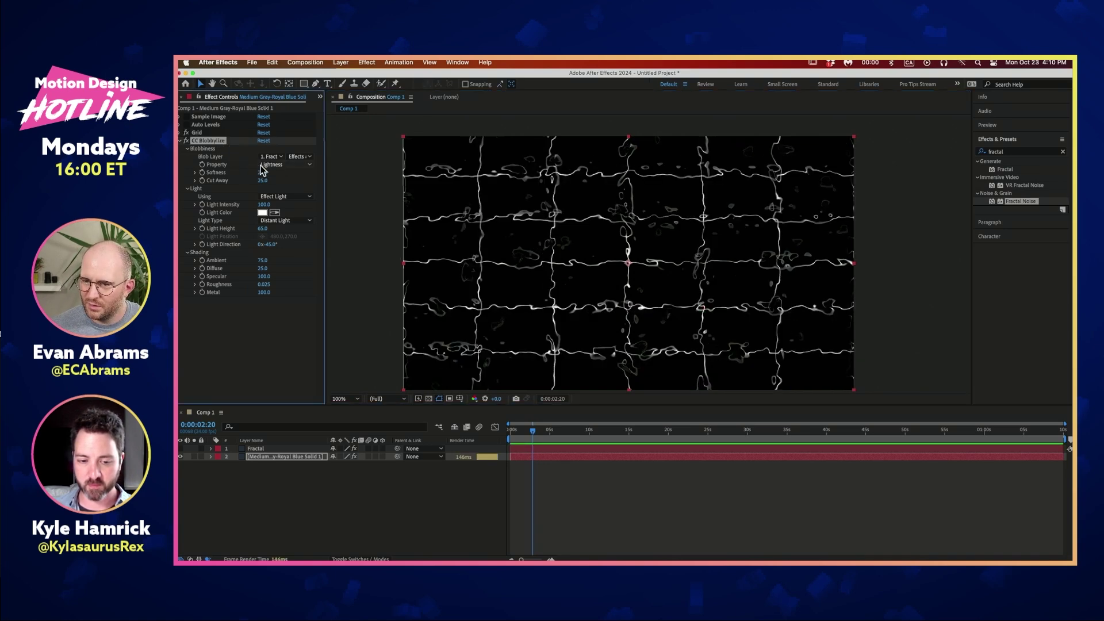
click(258, 165)
click(257, 168)
click(270, 157)
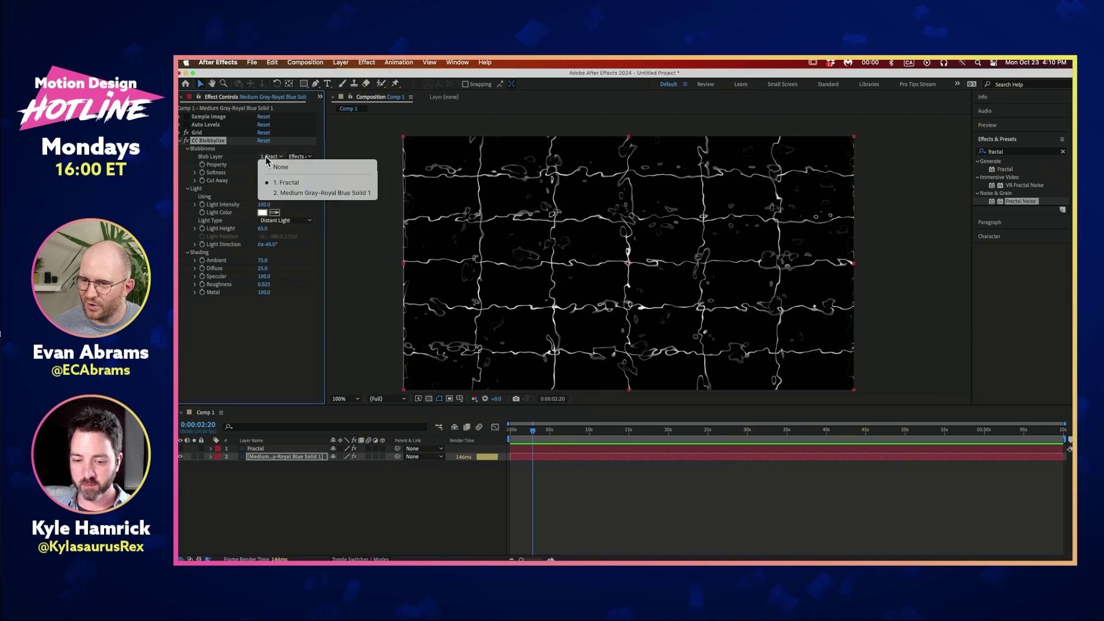
click(238, 183)
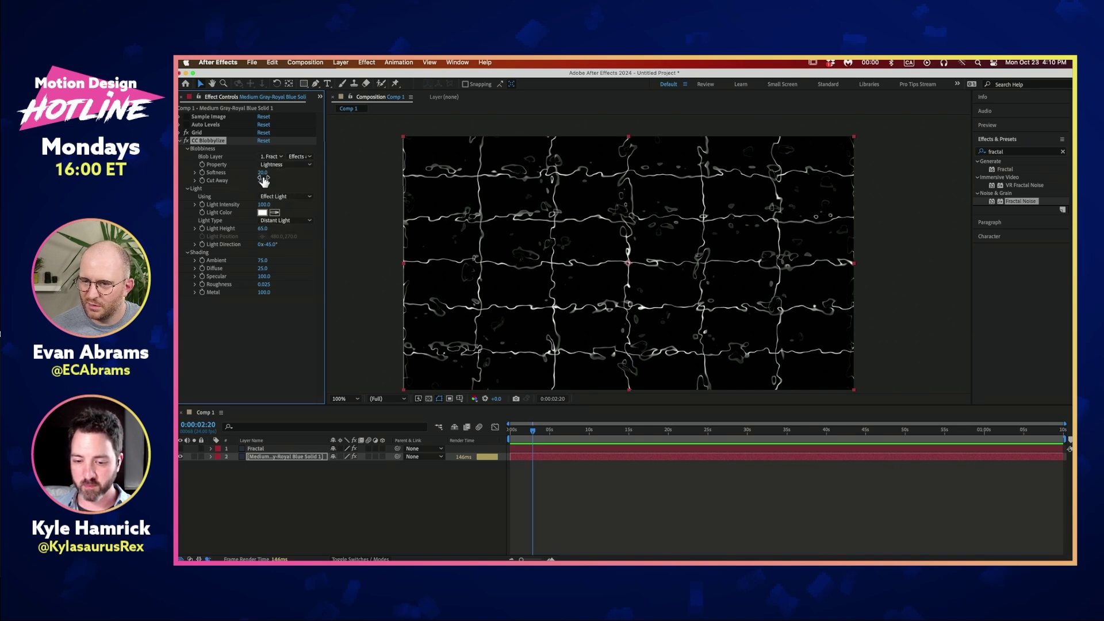
mouse_move(265, 183)
mouse_down()
mouse_move(273, 180)
mouse_move(257, 172)
mouse_move(195, 172)
mouse_move(274, 175)
mouse_up()
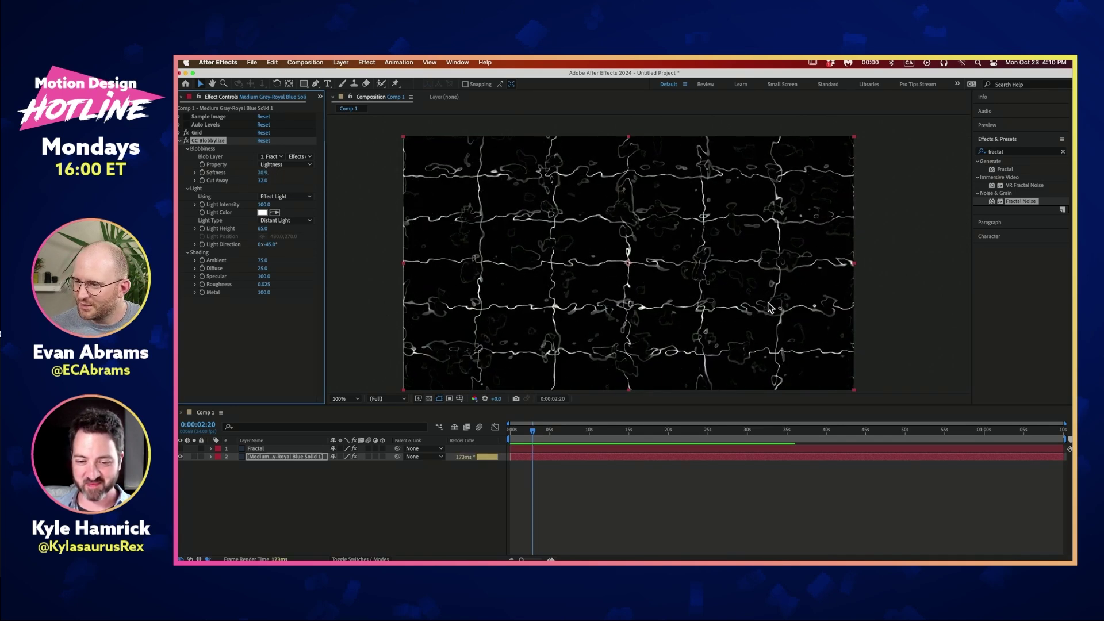
Step: Advance the Fractal layer's Fractal Noise Evolution by more than one full revolution and collapse the effect's settings
key(h)
drag(721, 283, 696, 266)
key(v)
click(300, 441)
click(286, 449)
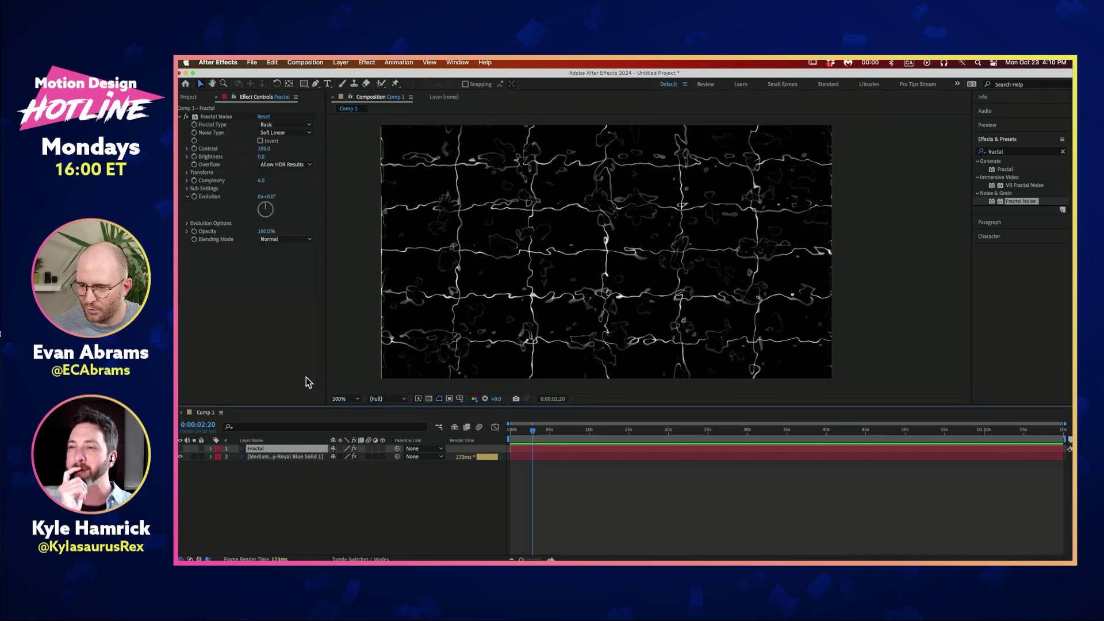
drag(266, 196, 517, 211)
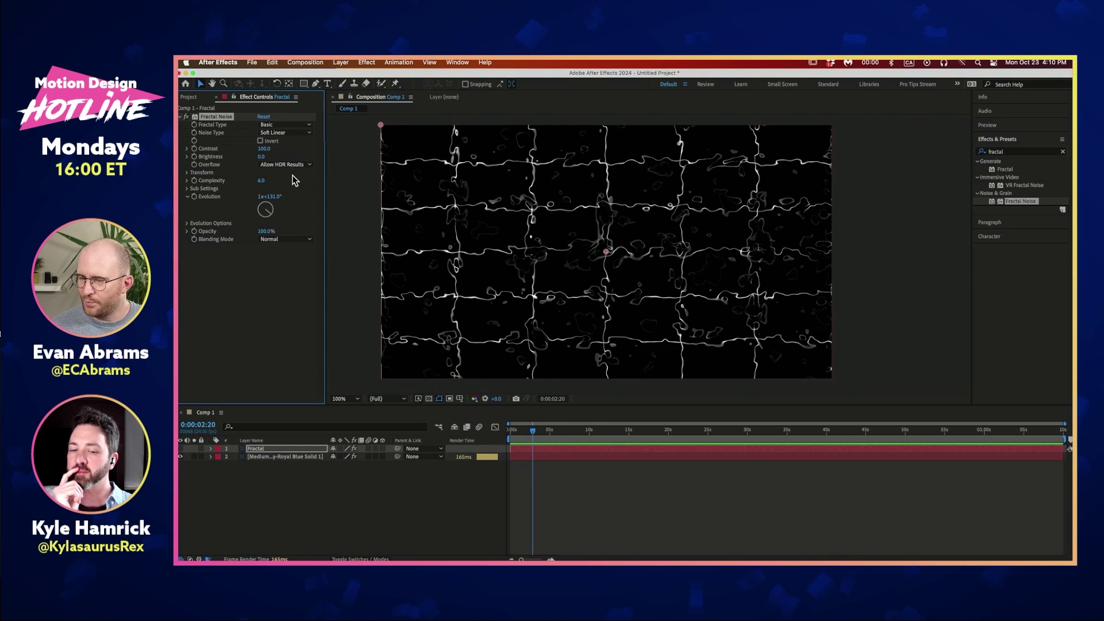
click(180, 116)
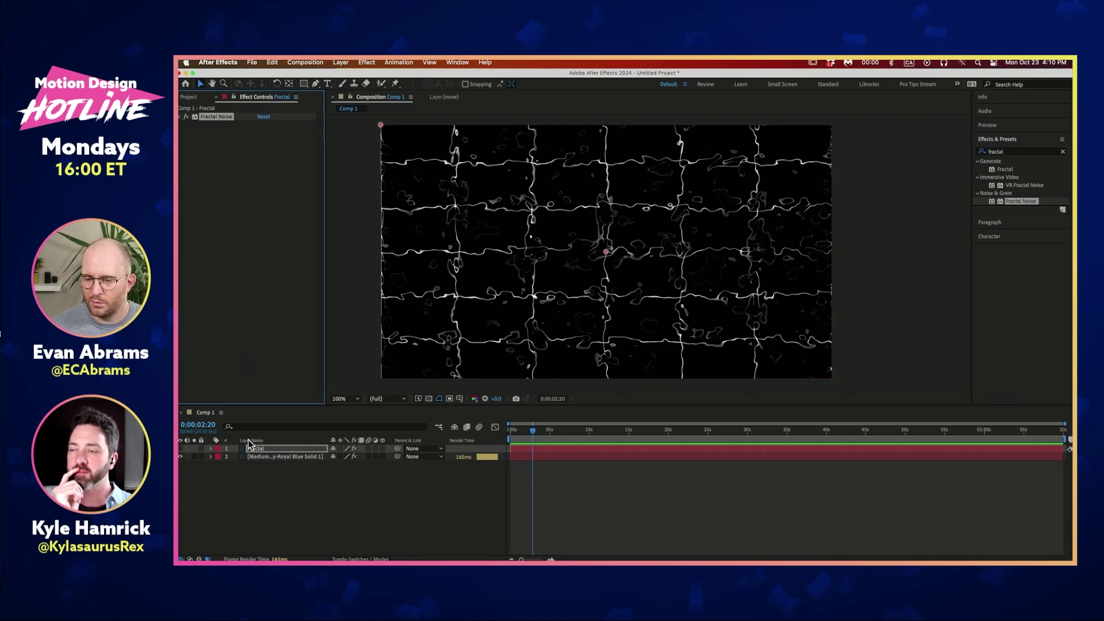
Step: Change CC Blobbylize's Light Color on the grid solid to pure red, FF0000
click(255, 457)
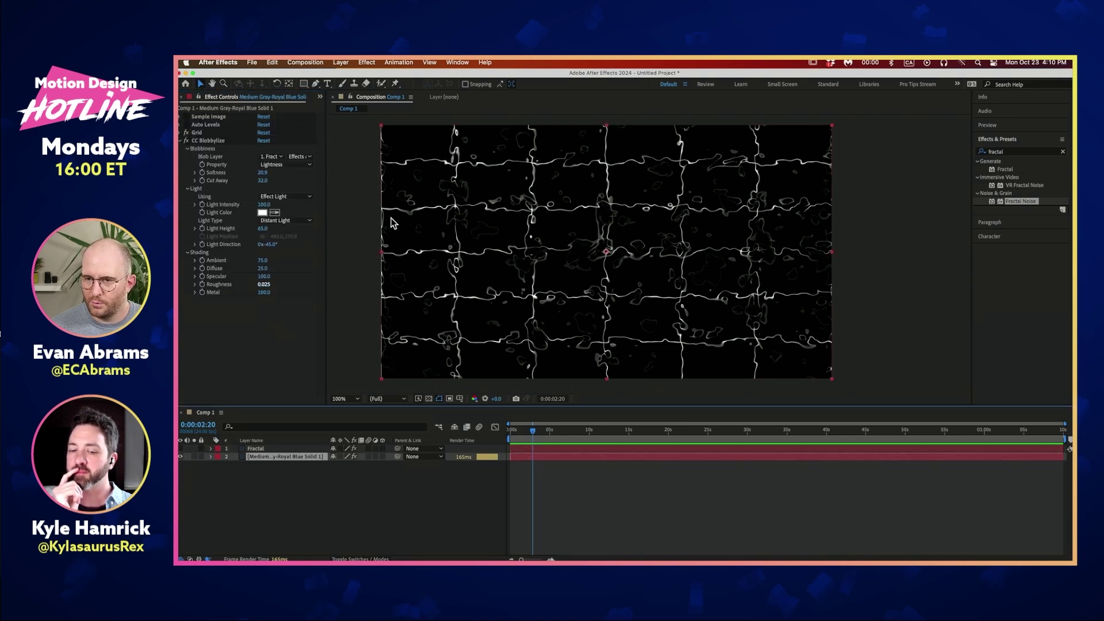
click(221, 142)
key(Return)
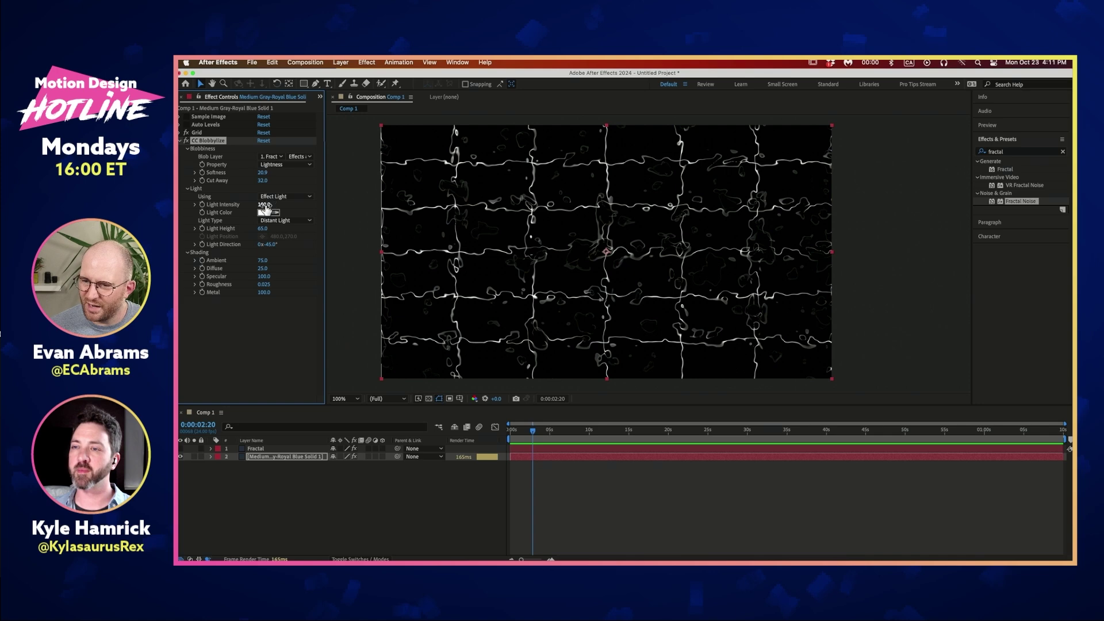
click(263, 213)
click(474, 228)
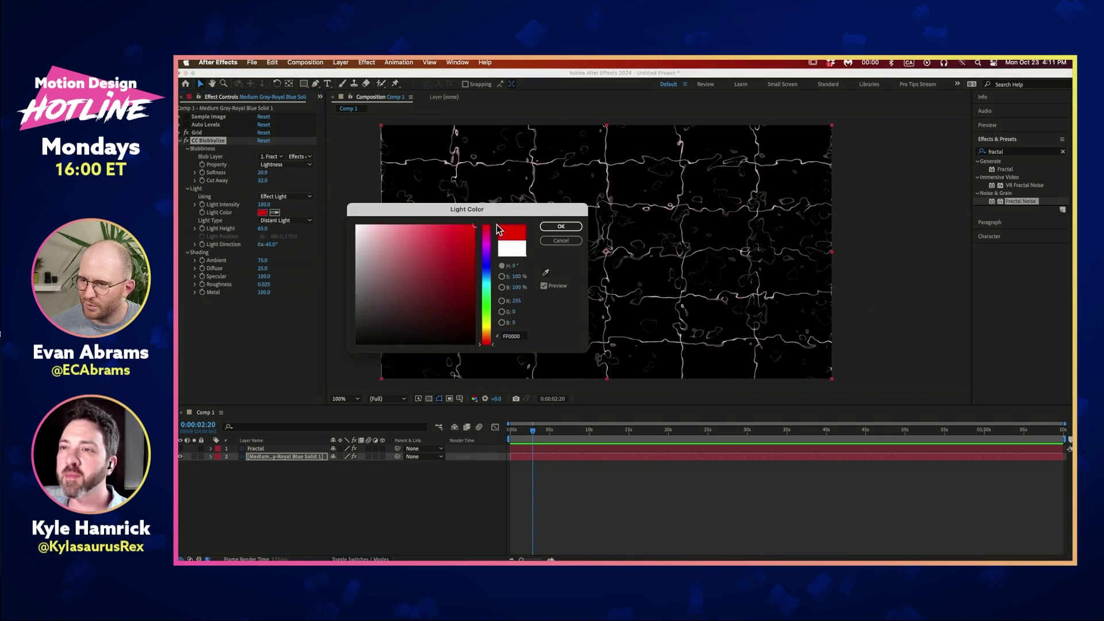
click(561, 226)
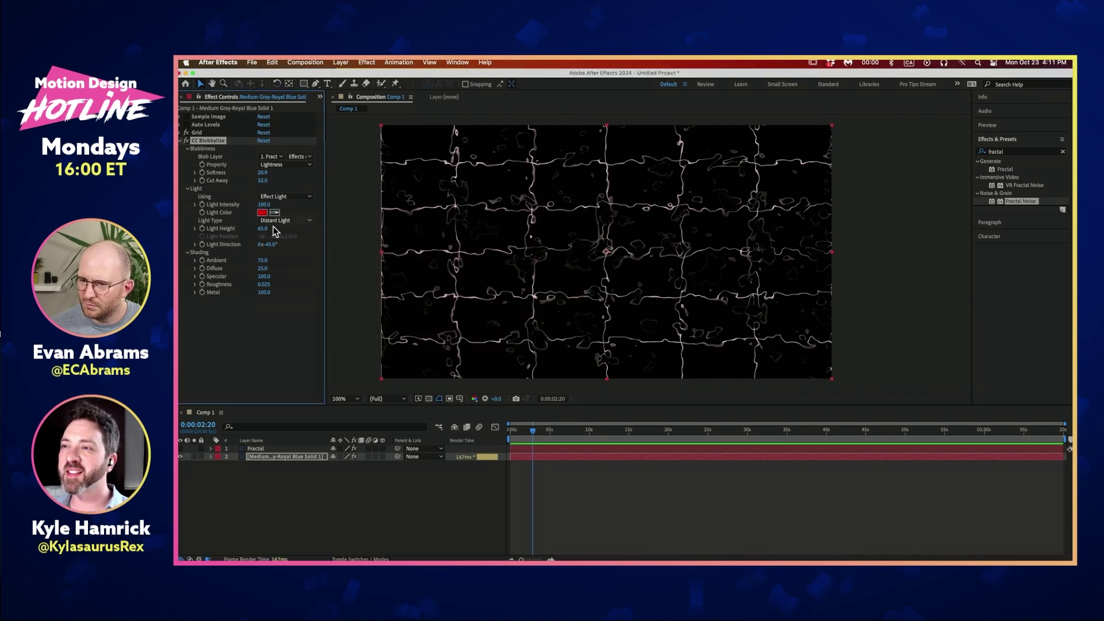
Step: Set CC Blobbylize's Ambient shading to 78.0 and try adjusting its Specular value
drag(263, 260, 296, 264)
key(super+z)
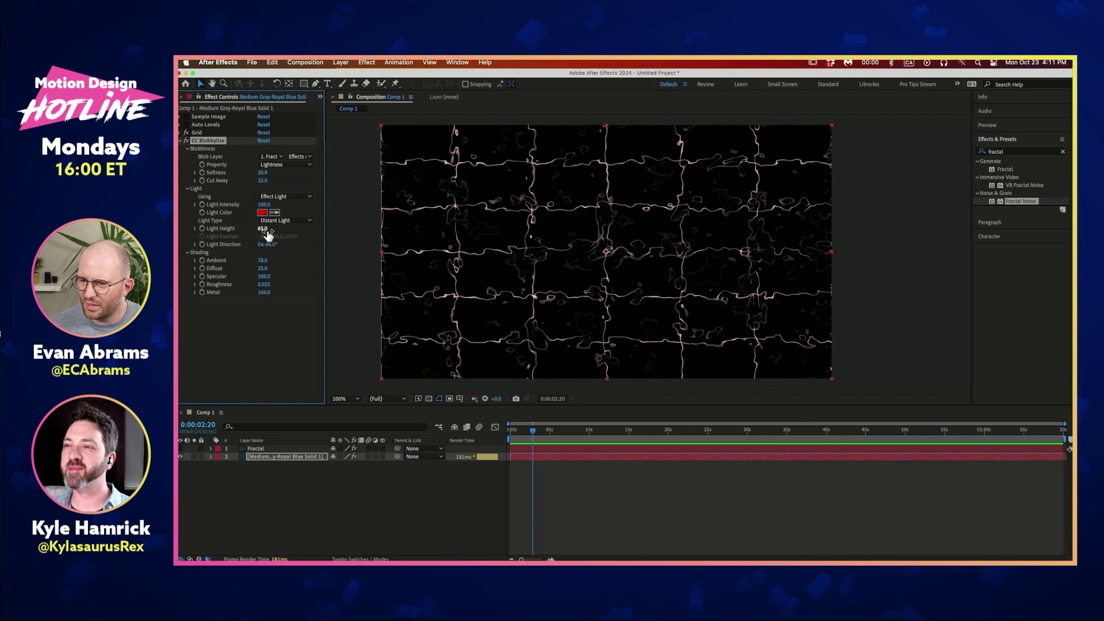
drag(266, 279, 318, 271)
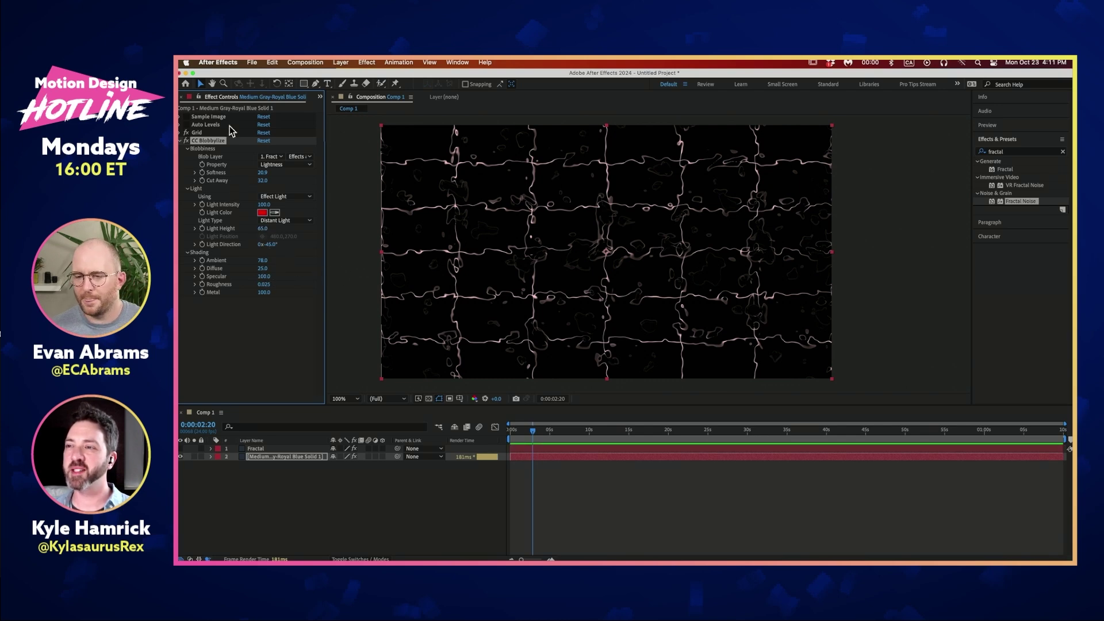
Step: Delete the Grid effect from the solid, leaving CC Blobbylize to act on the plain colour
click(205, 130)
click(199, 134)
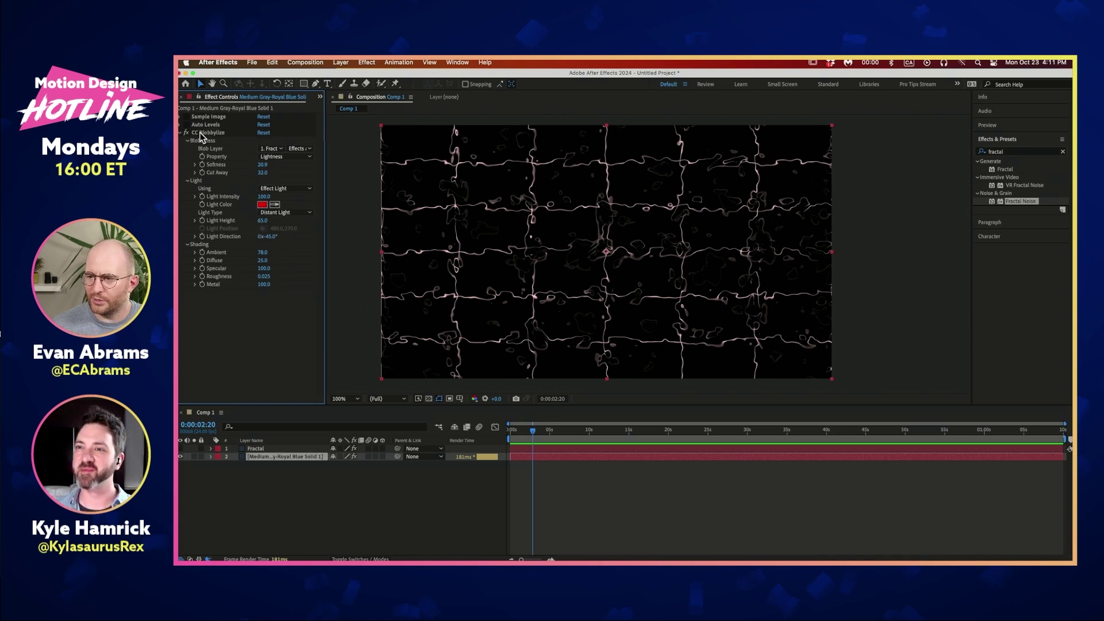
key(Delete)
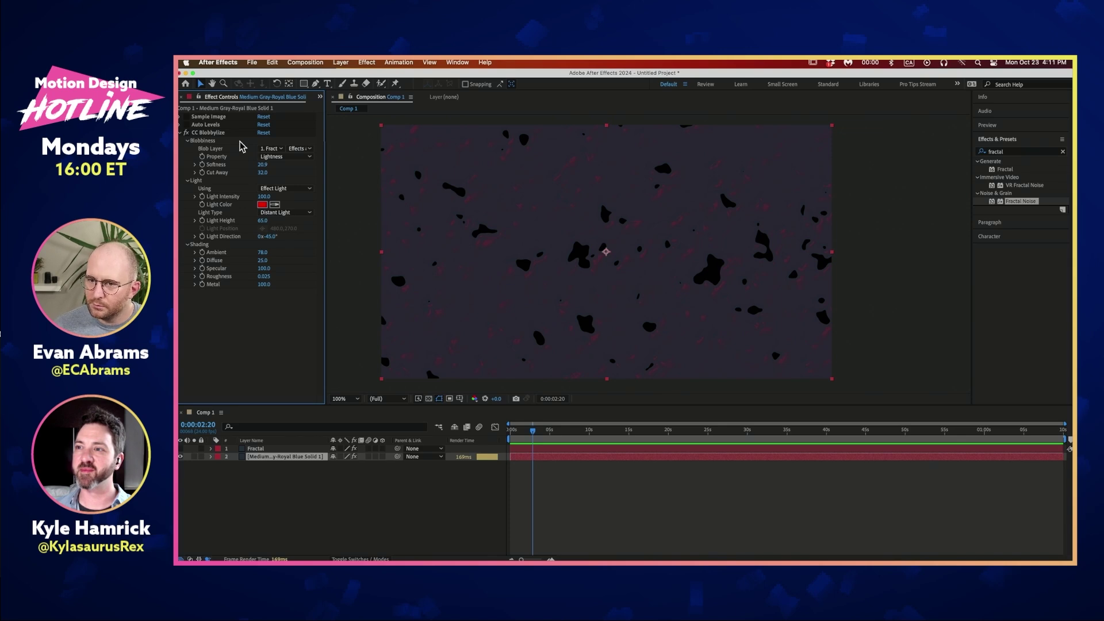
Step: Try a much higher Softness value for CC Blobbylize on the plain solid
click(227, 133)
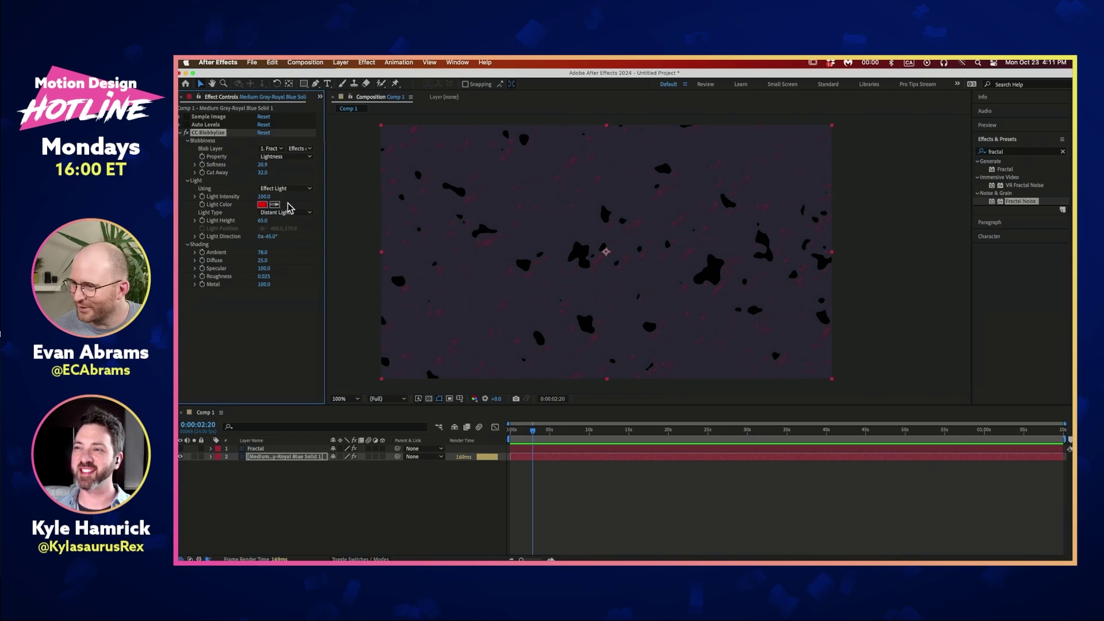
scroll(643, 189, up, 2)
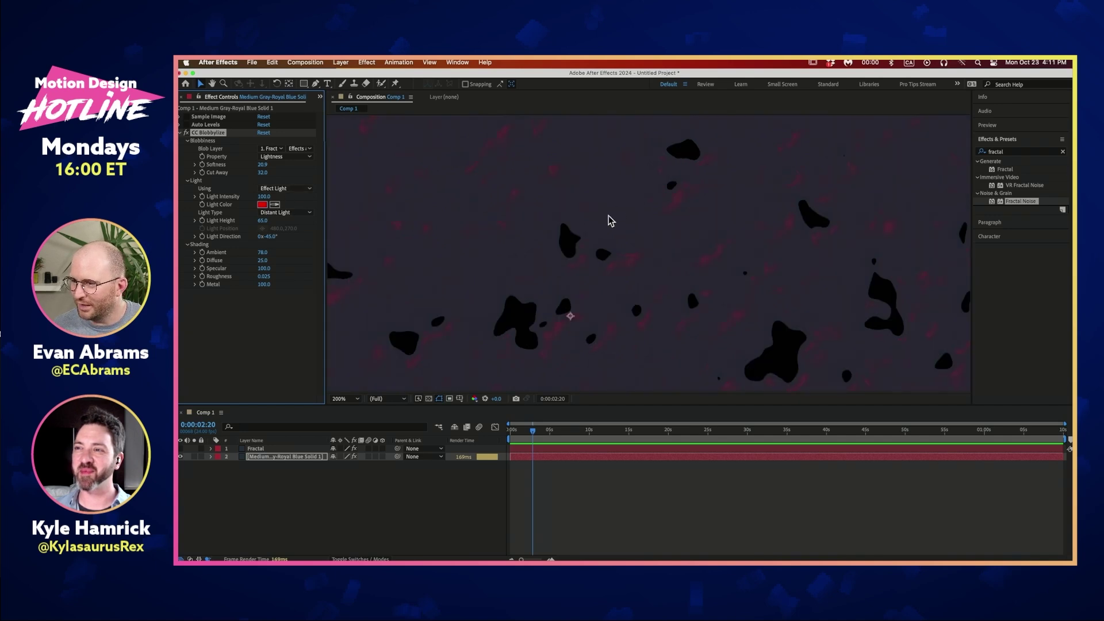
scroll(609, 219, down, 2)
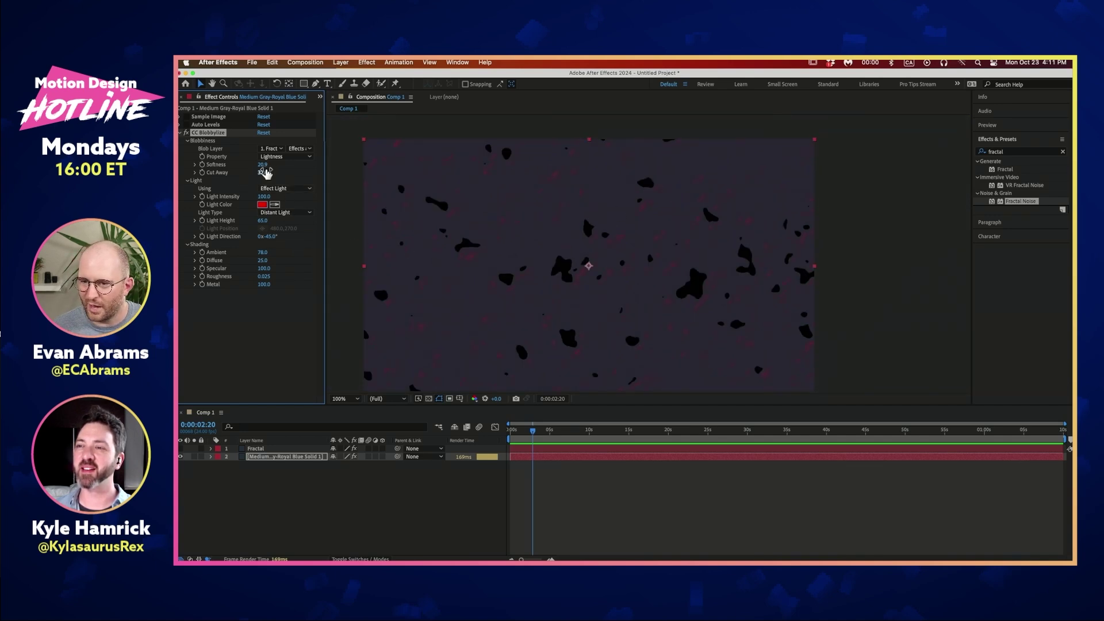
drag(264, 167, 296, 166)
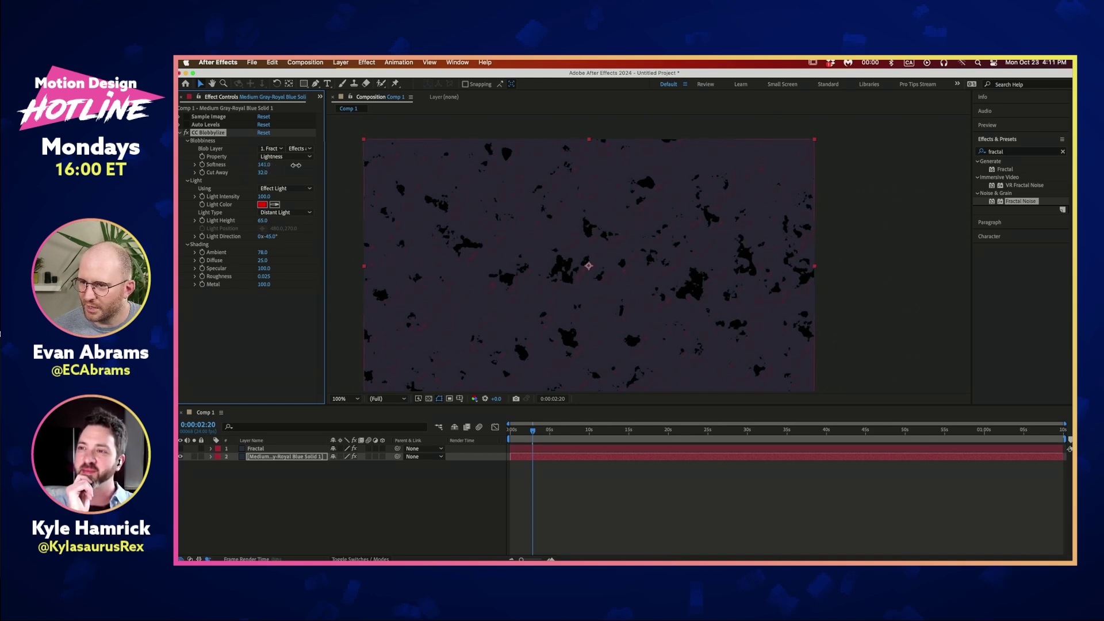
Step: Expand the Fractal Noise settings on the hidden Fractal layer to examine them
click(279, 448)
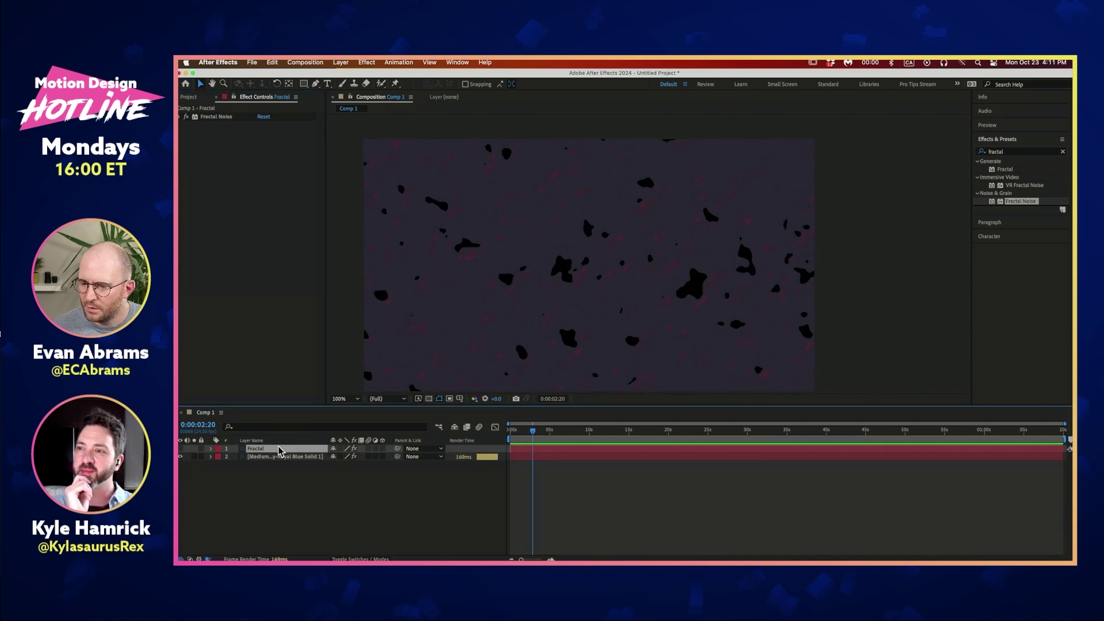
click(182, 116)
click(217, 117)
click(212, 116)
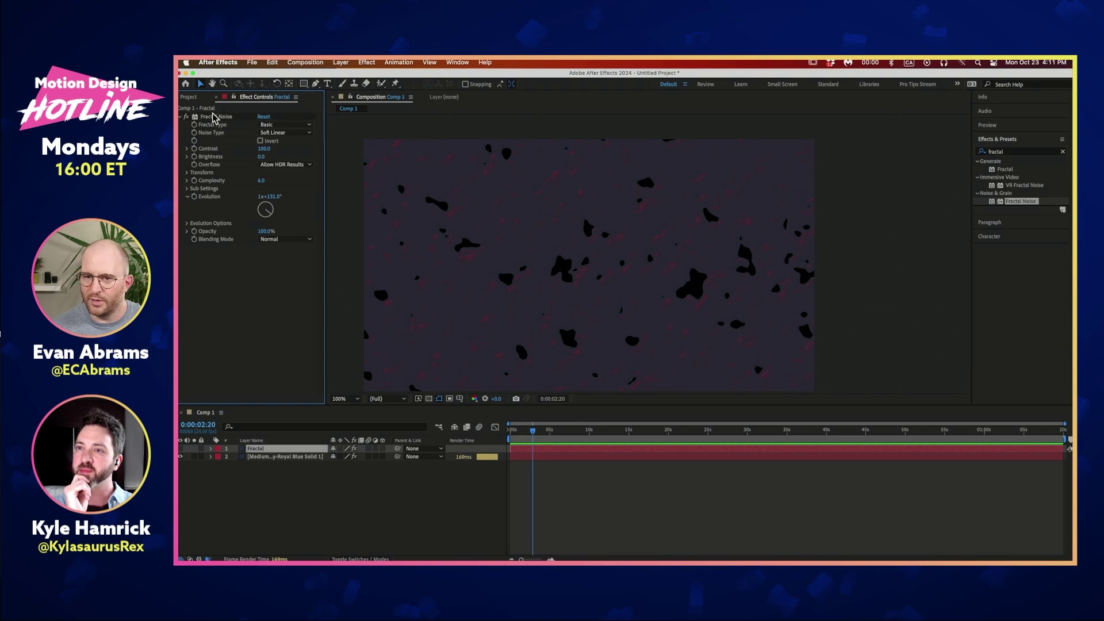
click(208, 119)
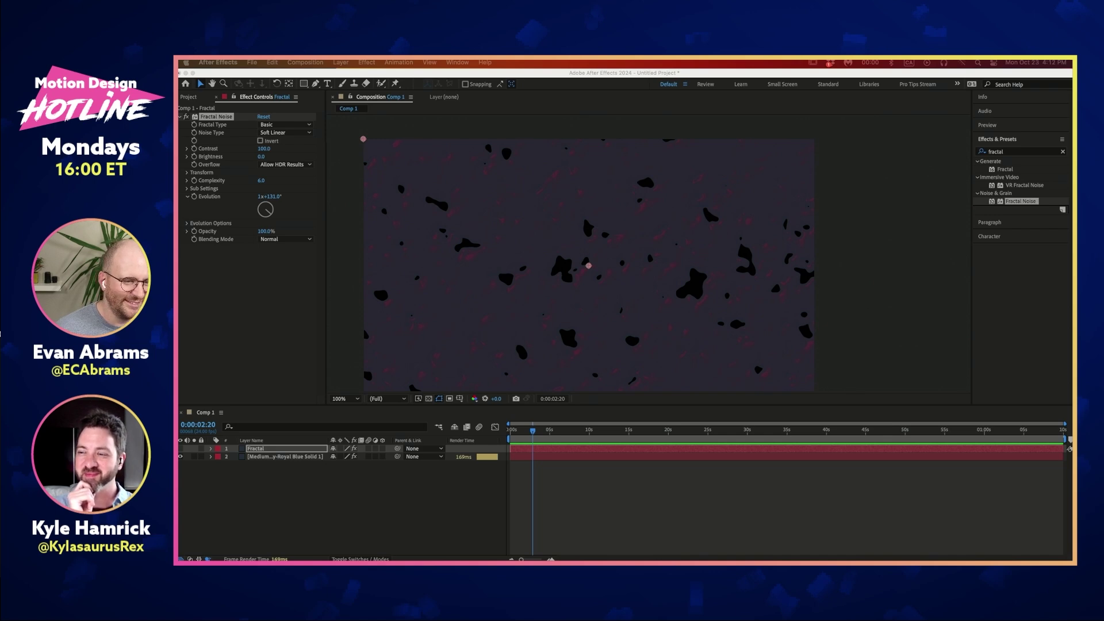
click(280, 391)
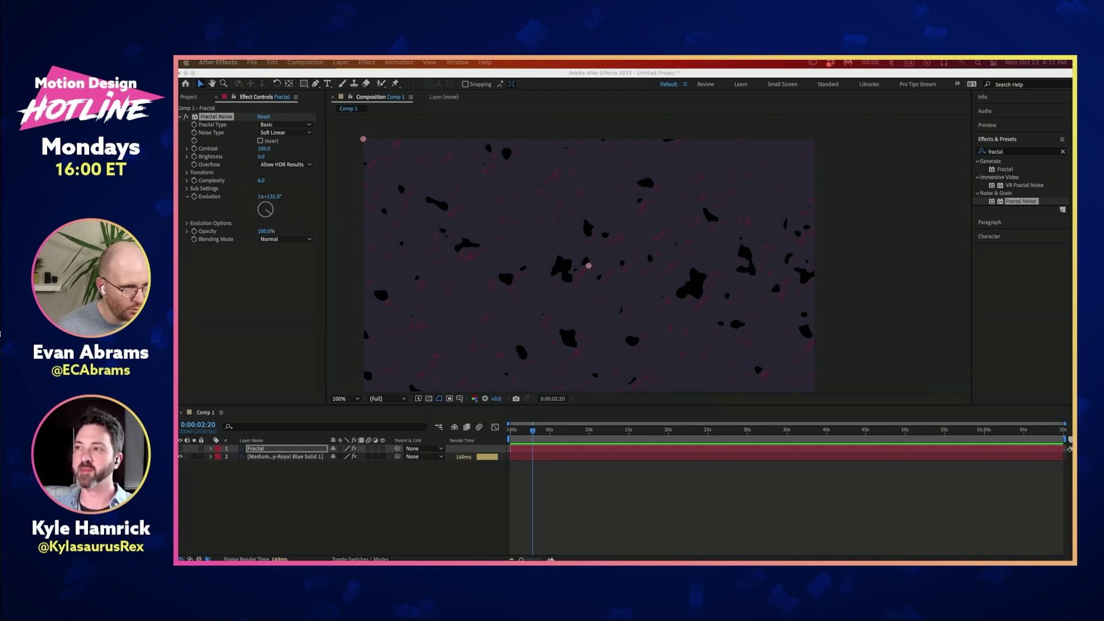
Step: Switch to Adobe Stock in Safari and search its free collection for "skull"
key(super+Tab)
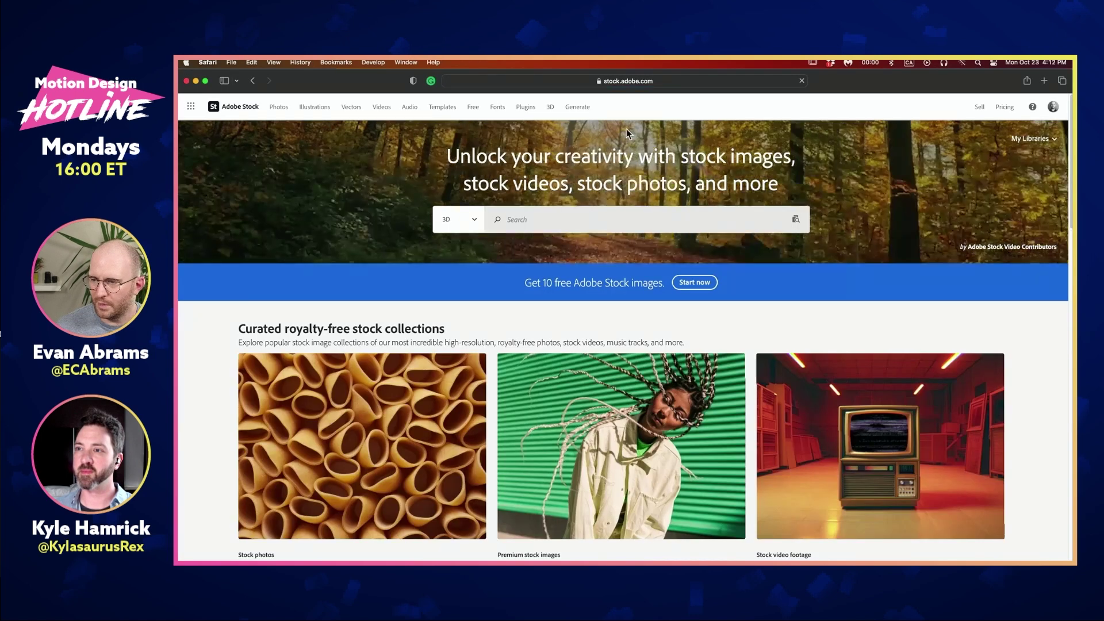
click(473, 107)
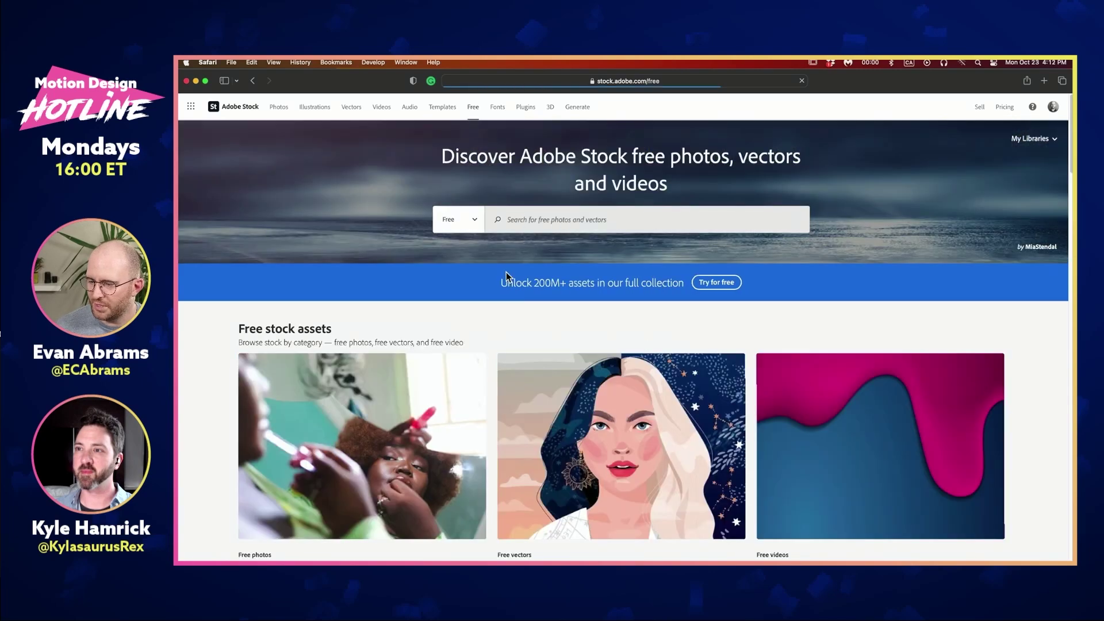
click(524, 219)
text(s)
key(Return)
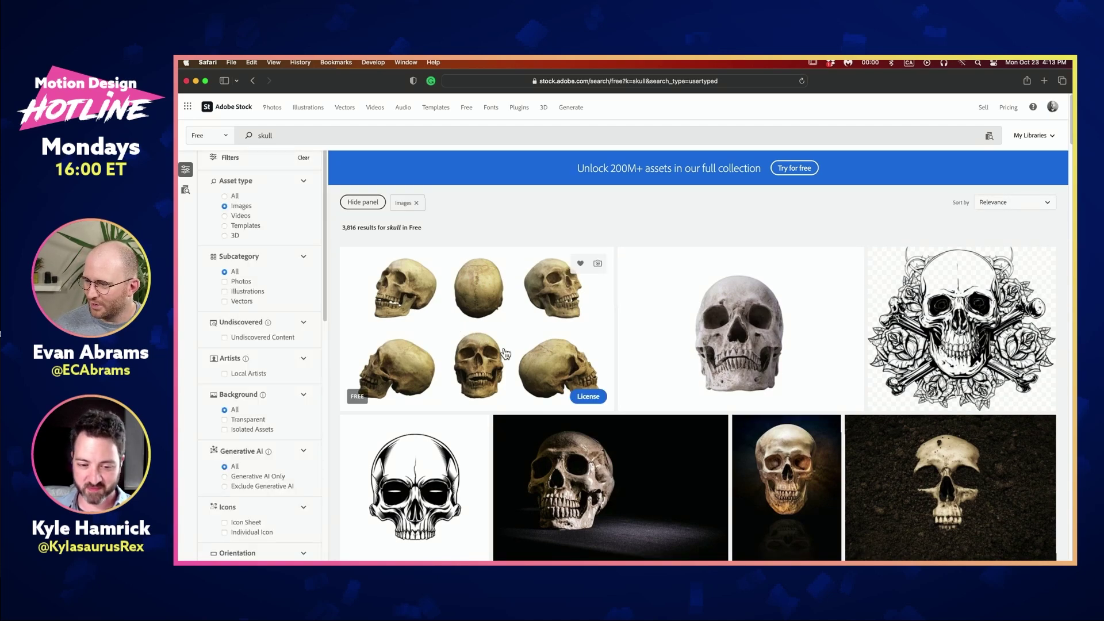
Step: License the free front-facing Human skull photo on white and save its JPEG to the Desktop
mouse_move(741, 333)
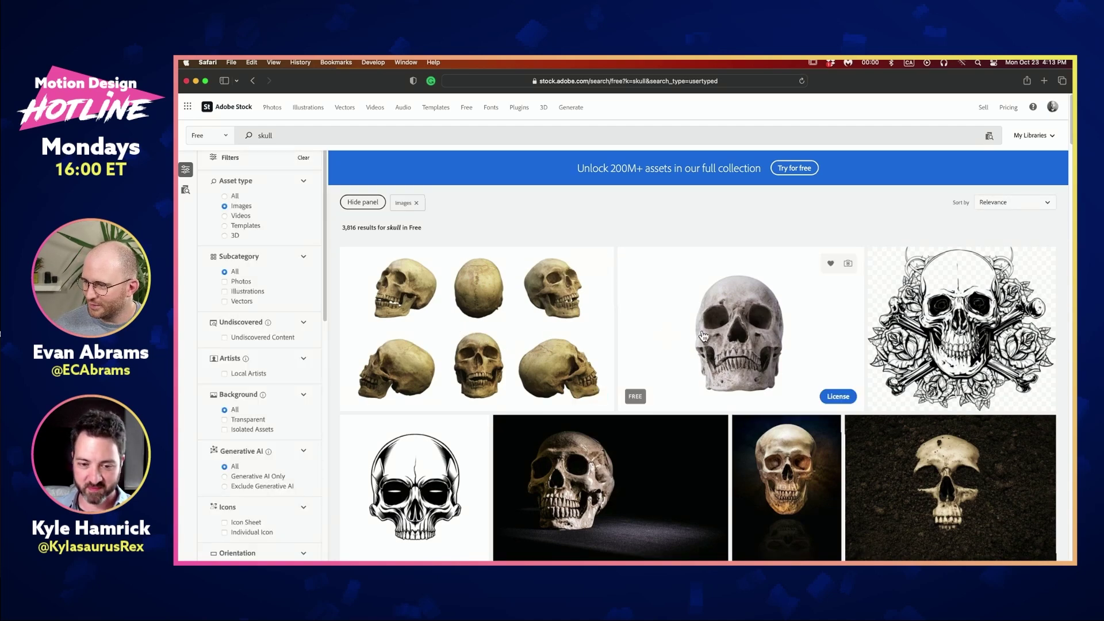
click(742, 332)
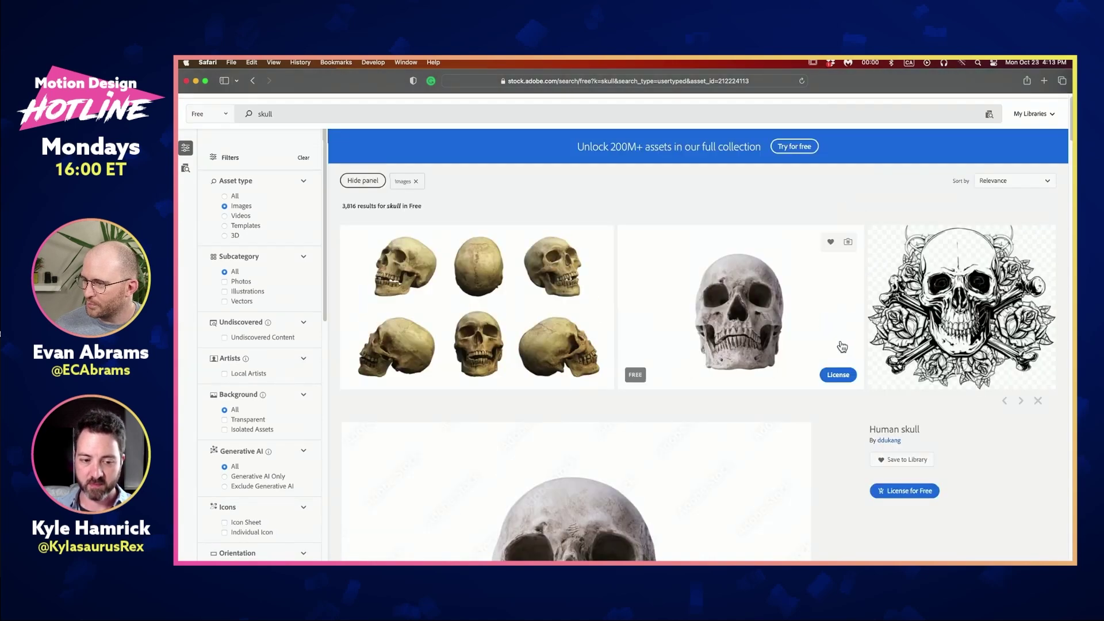
click(905, 488)
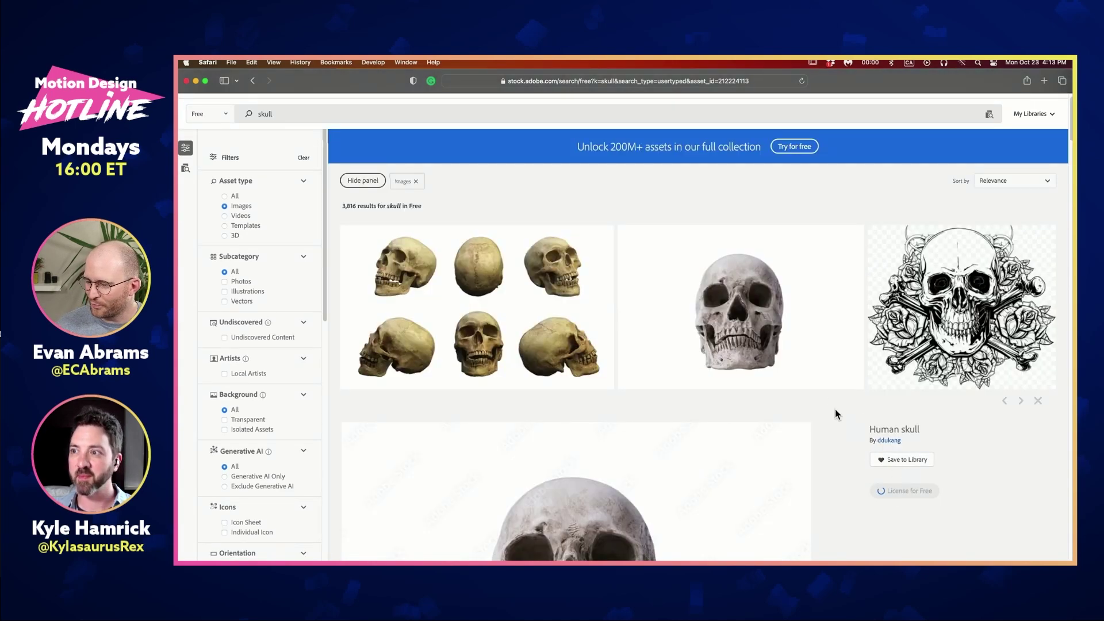
scroll(806, 379, down, 3)
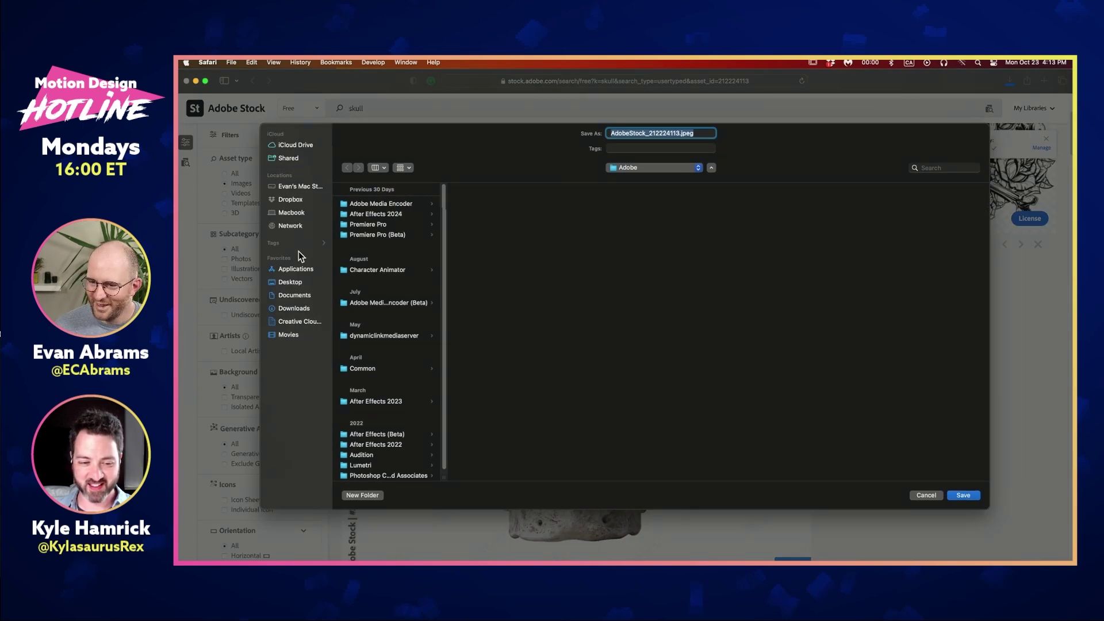
click(307, 278)
key(Return)
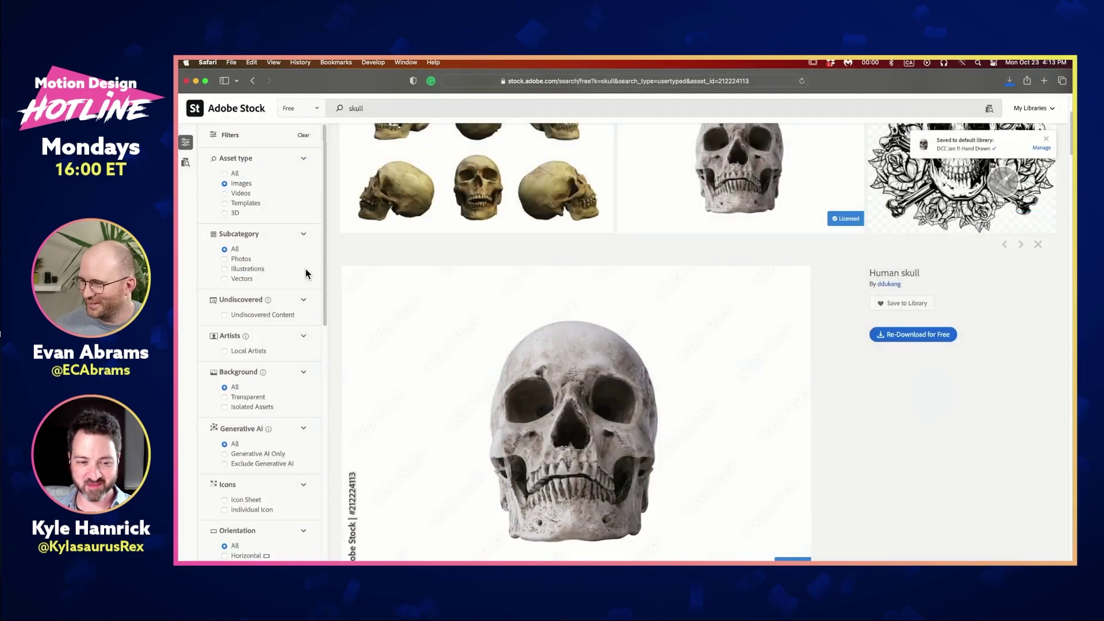
scroll(569, 241, up, 3)
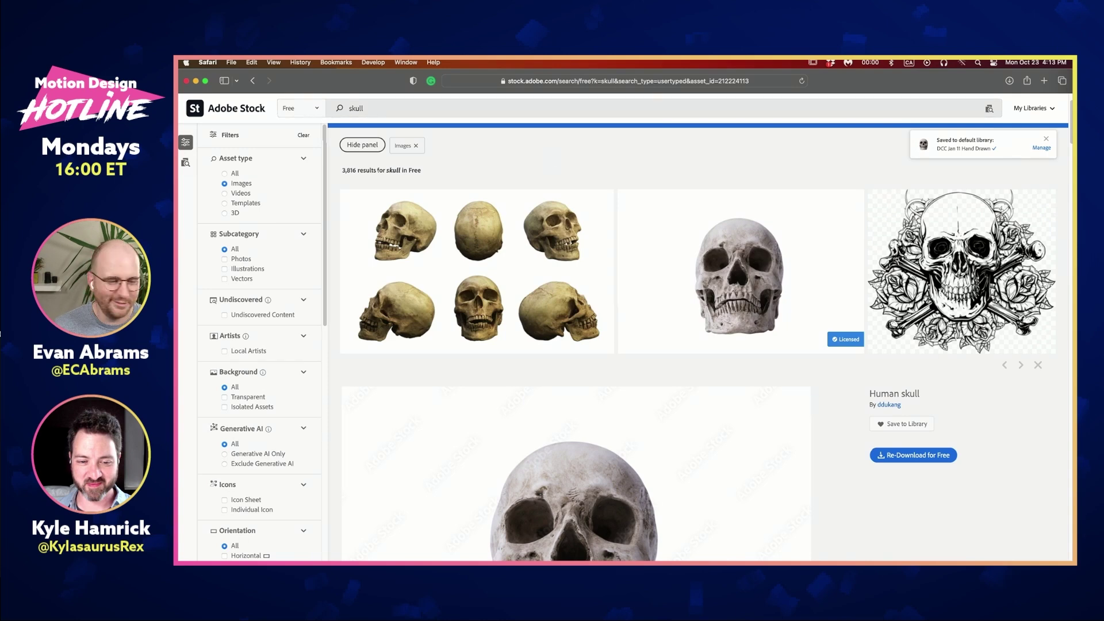
Step: Switch back to After Effects and import AdobeStock_212224113.jpeg from the Desktop into the project
key(super+Tab)
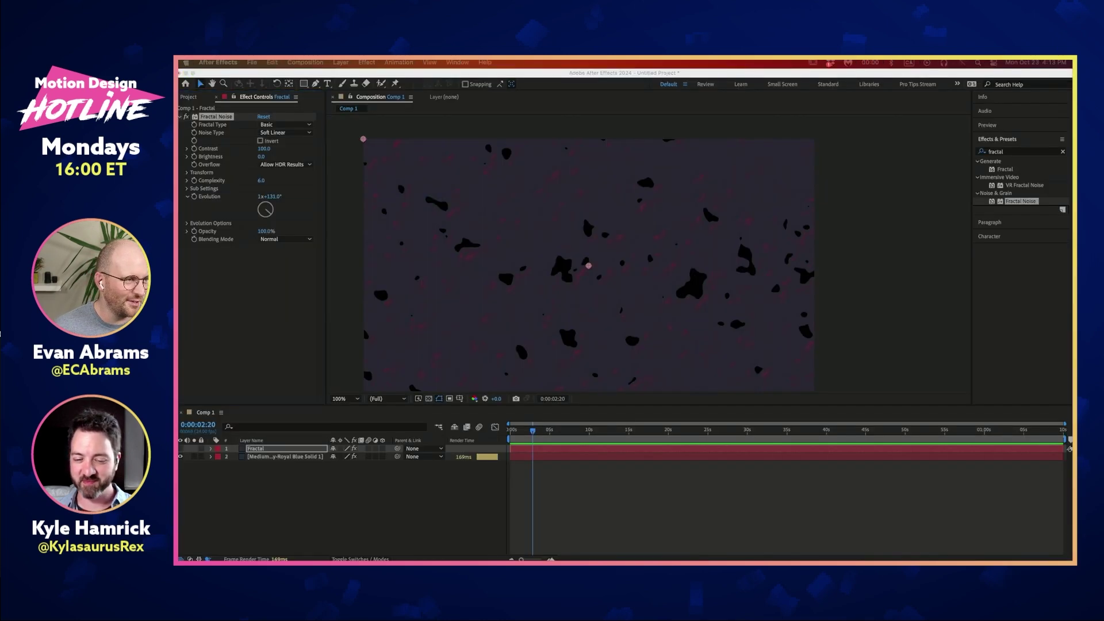
click(272, 292)
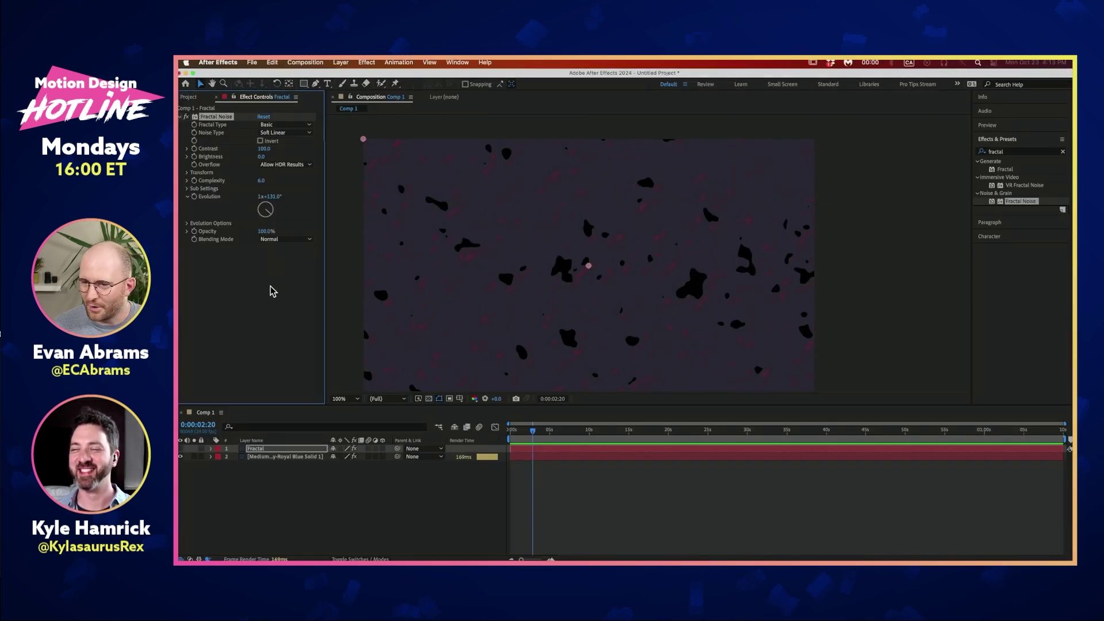
click(191, 98)
double_click(229, 256)
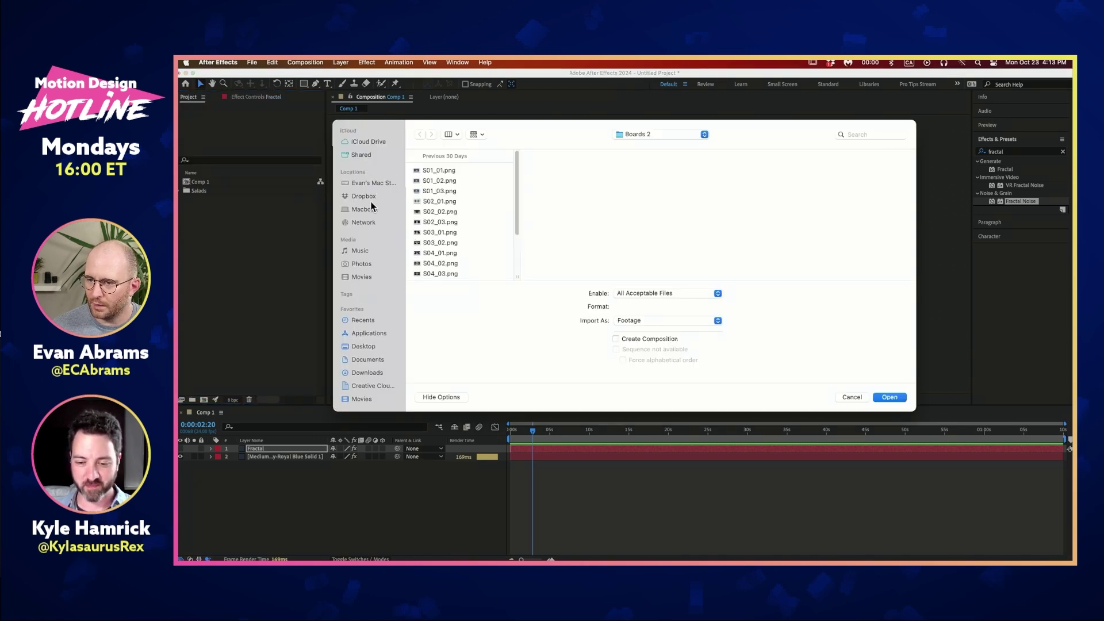
click(371, 345)
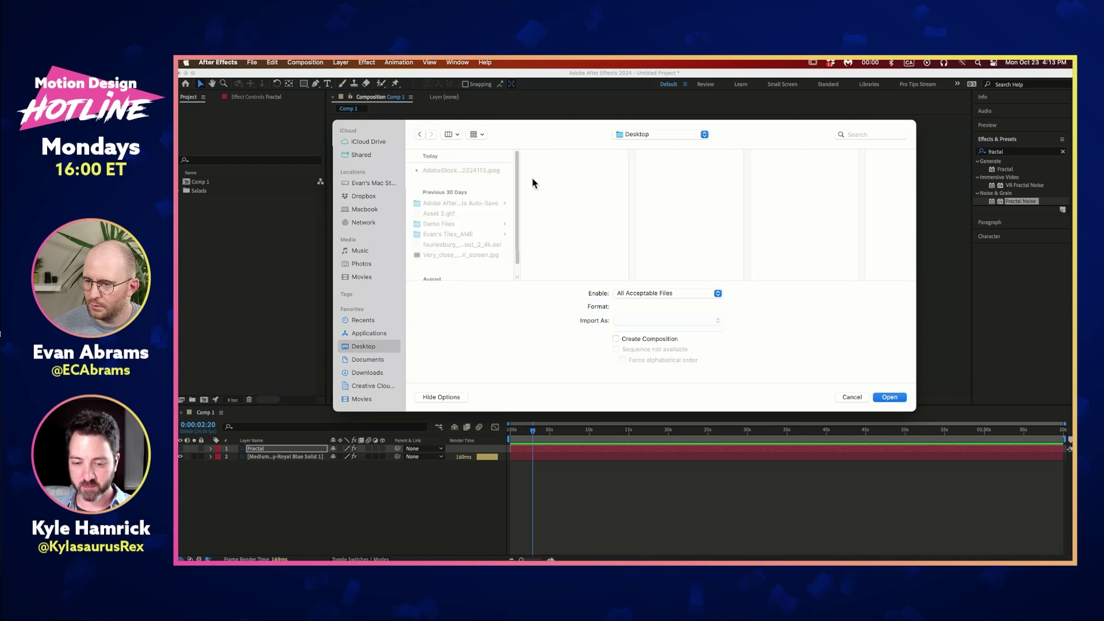
double_click(485, 171)
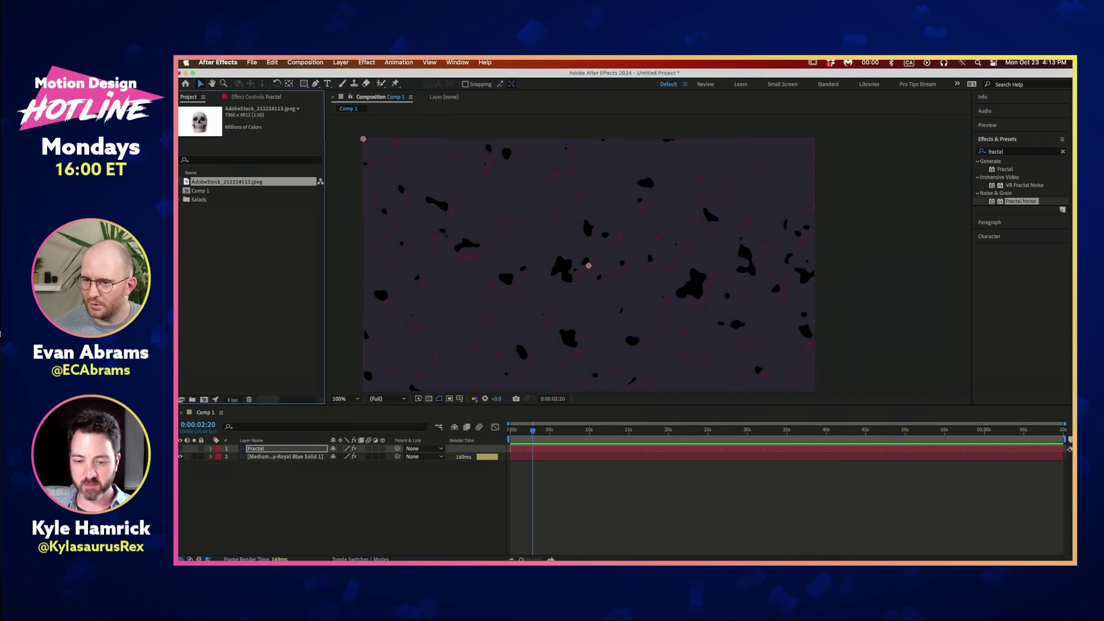
Step: Add the skull image to Comp 1 beneath the blue solid and hide the solid
drag(264, 182, 274, 472)
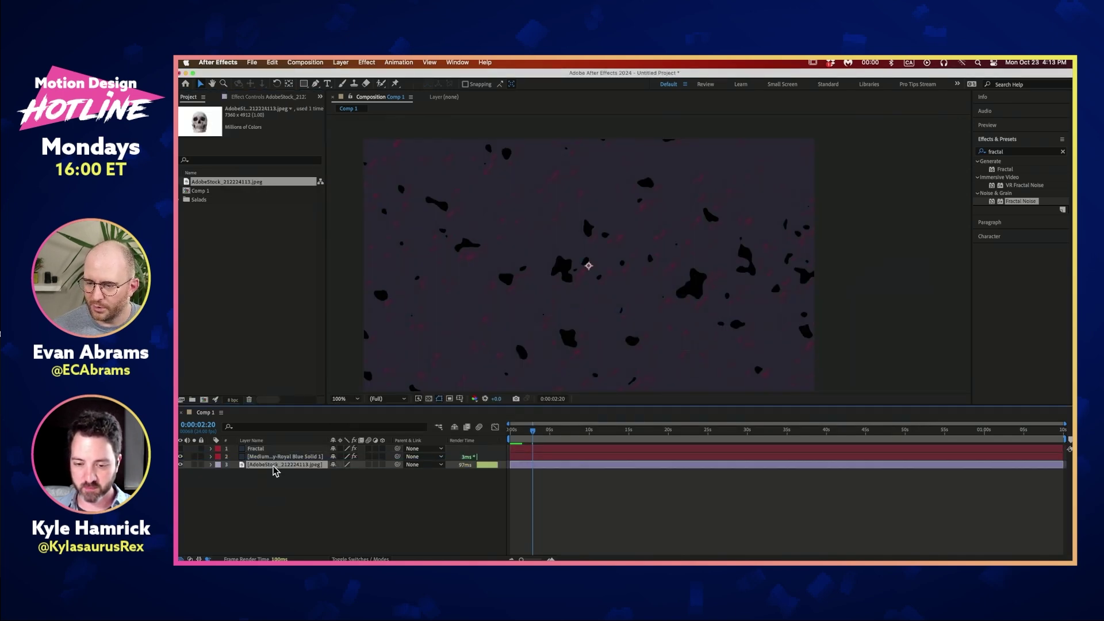
key(F2)
click(180, 456)
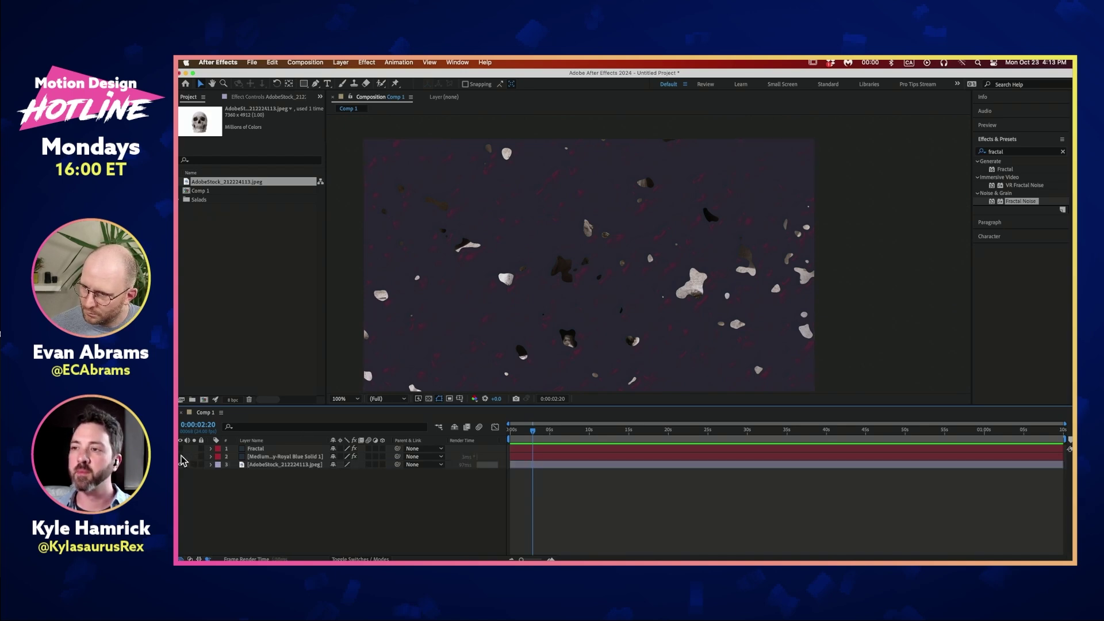
Step: Scale the skull image down proportionally until the whole skull fits within the composition frame
click(525, 464)
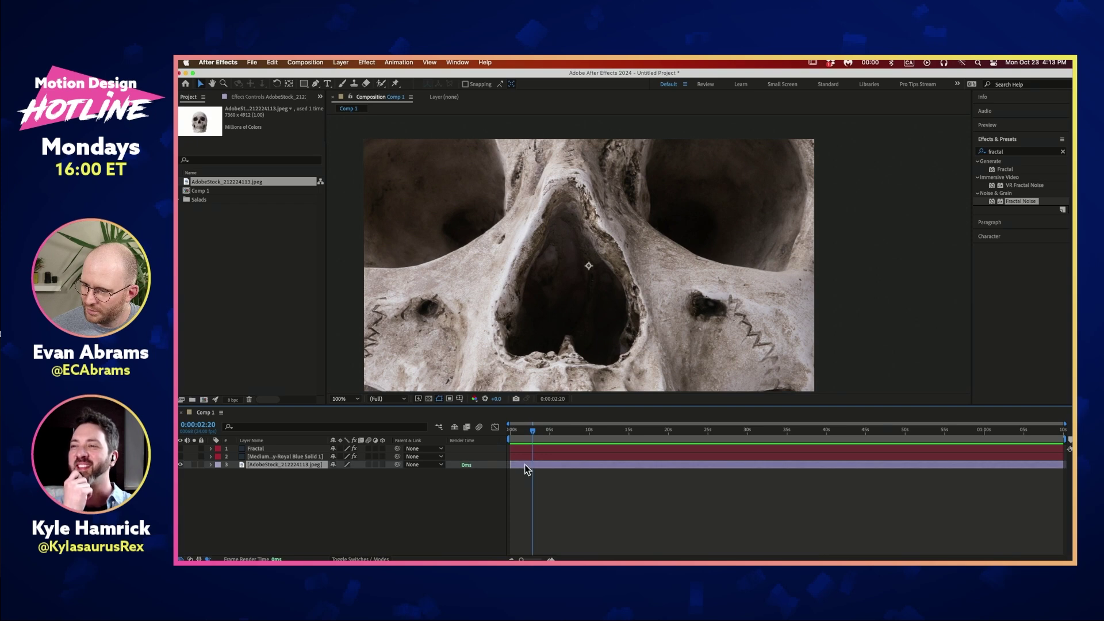
scroll(655, 211, down, 4)
drag(854, 225, 688, 244)
scroll(641, 236, up, 2)
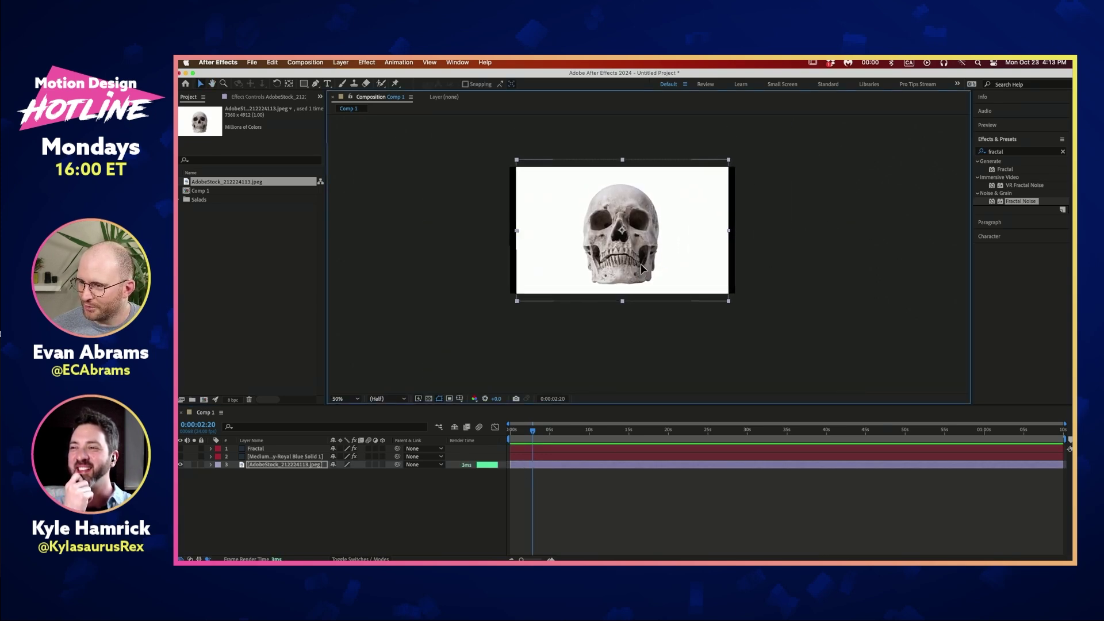
scroll(654, 219, up, 2)
scroll(653, 212, up, 2)
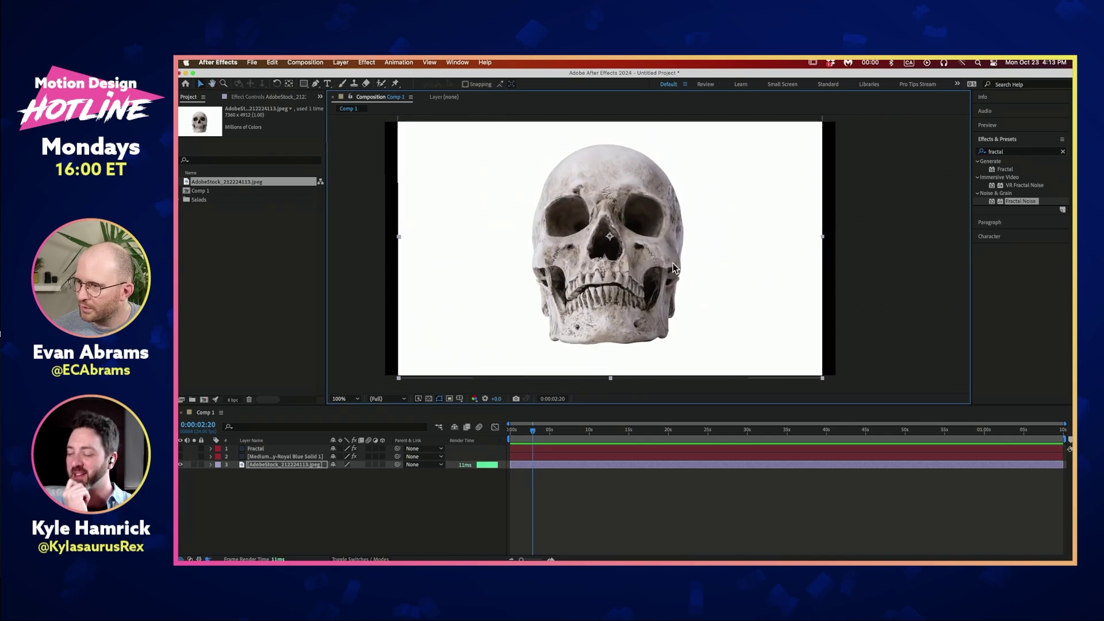
Step: Show the blue solid again and set CC Blobbylize's Blob Layer to the solid itself
click(253, 457)
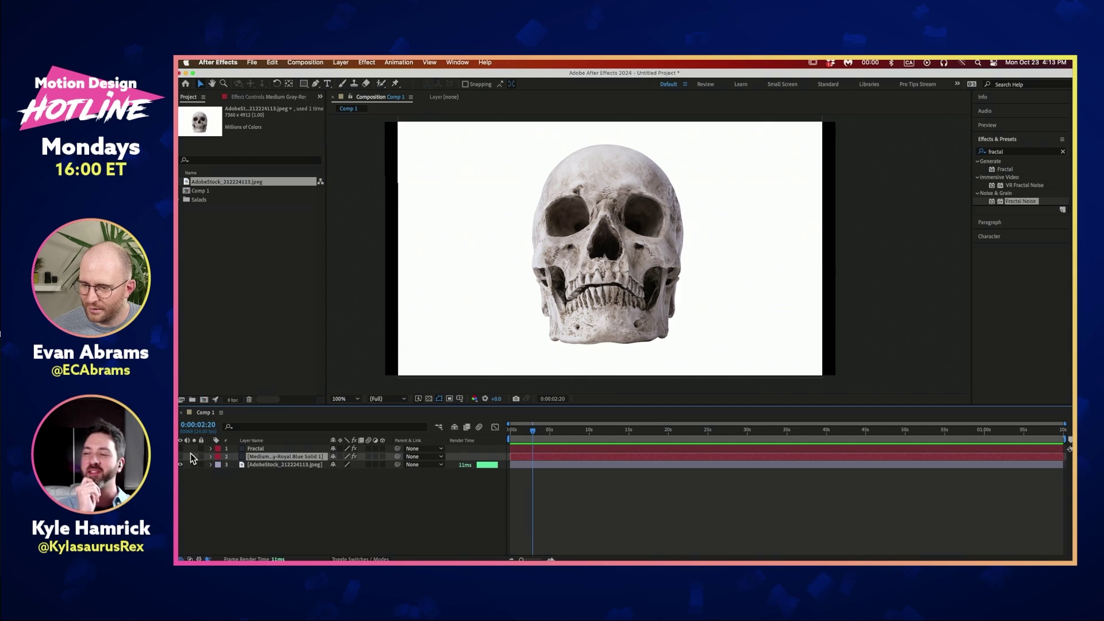
click(180, 456)
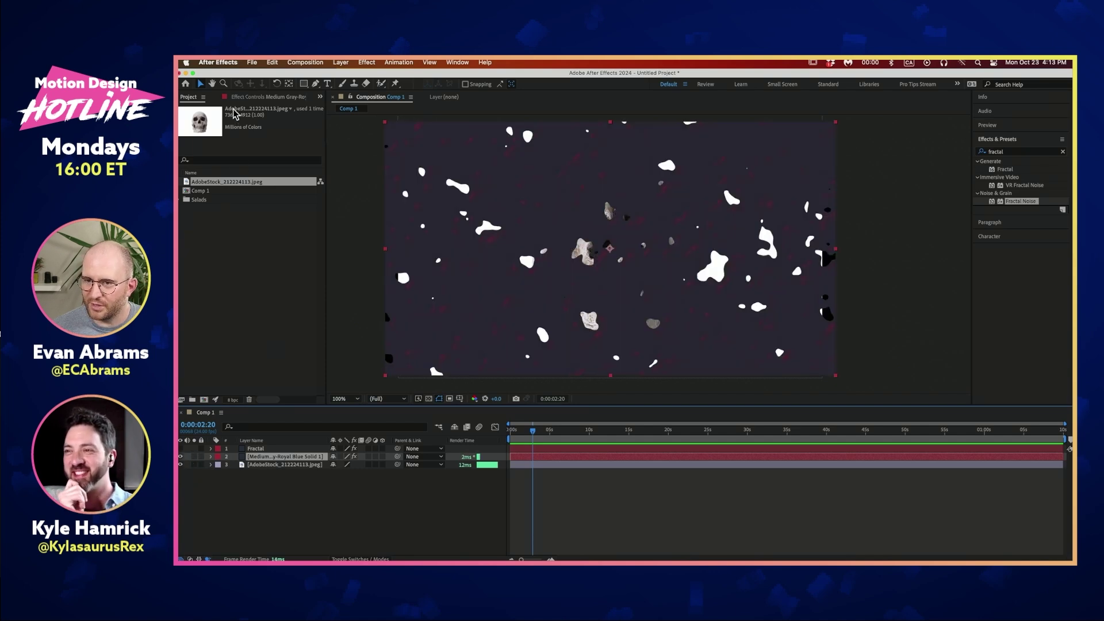
click(246, 97)
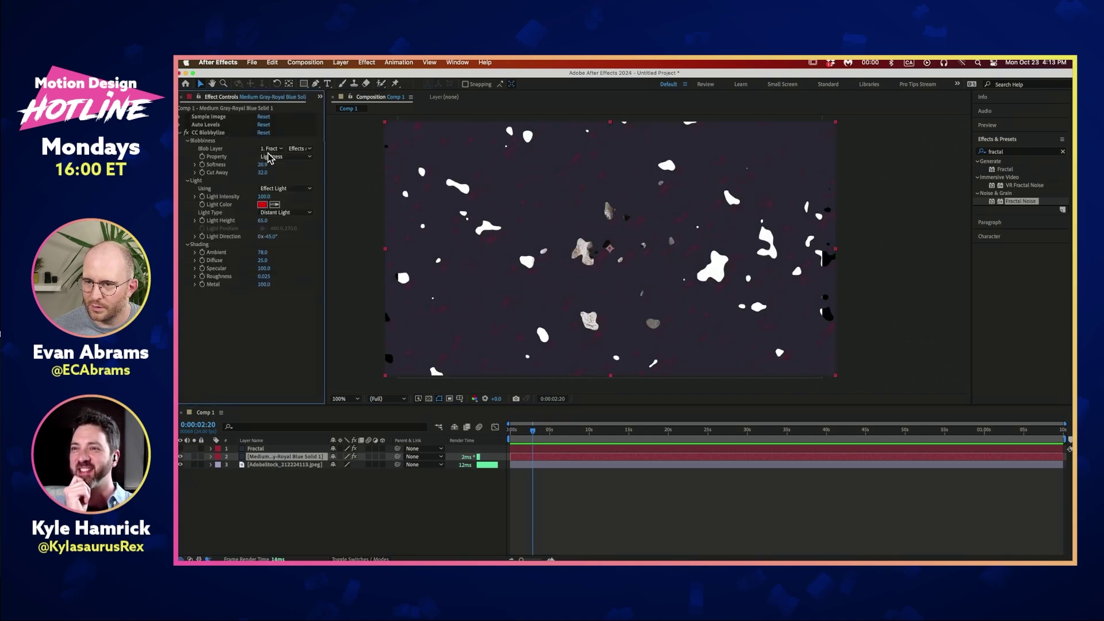
click(271, 149)
click(293, 190)
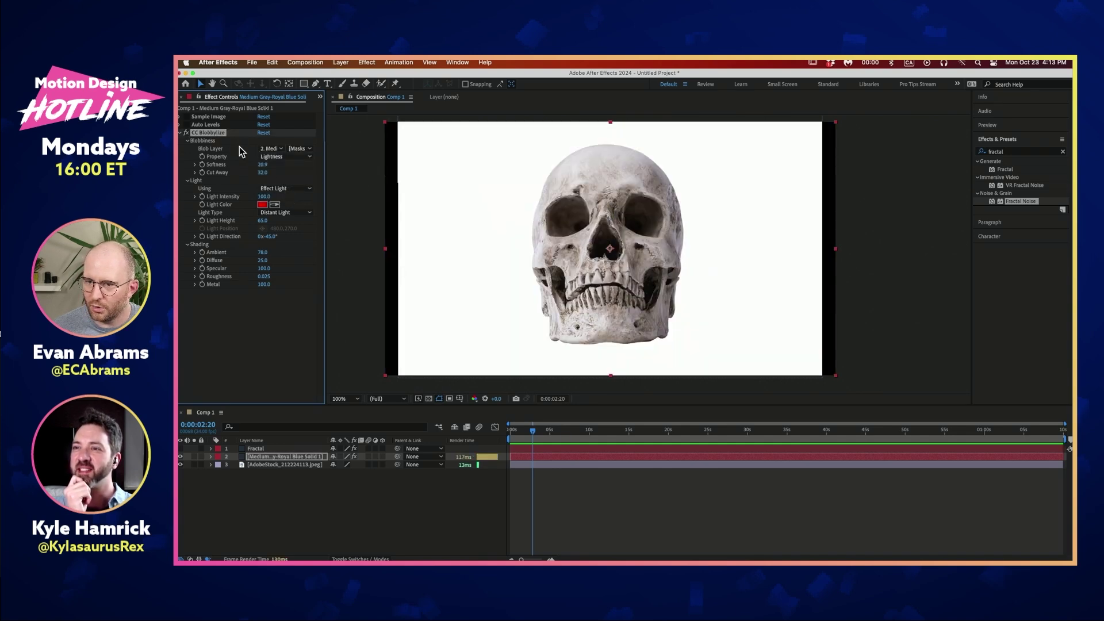
click(203, 134)
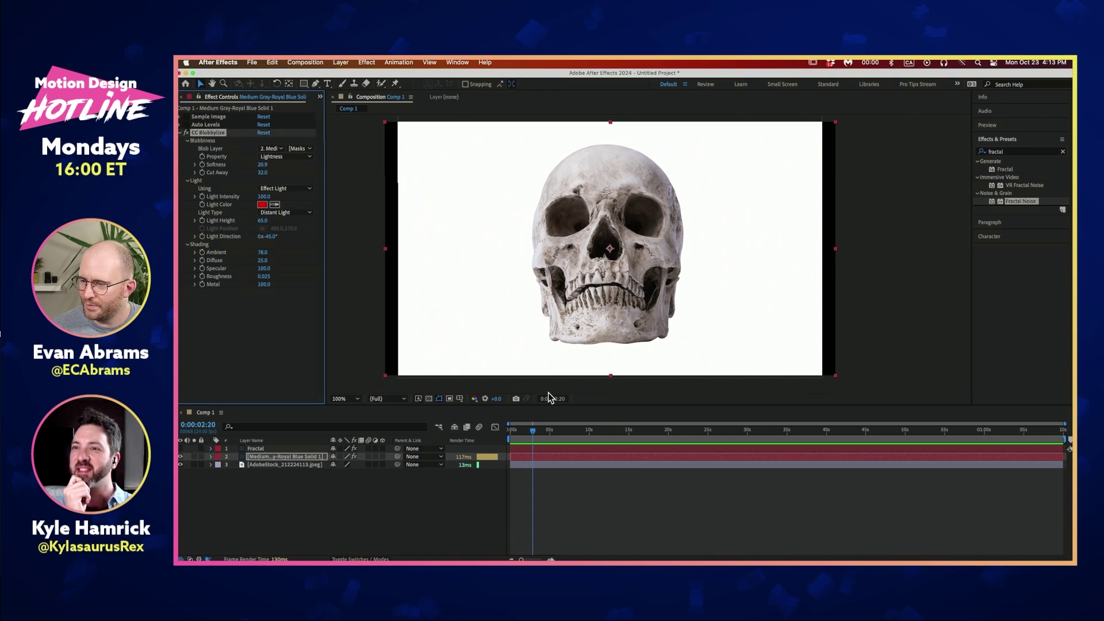
Step: Hide the skull layer at 0:00:06:18 and set CC Blobbylize's Blob Layer to read from Source
drag(530, 435, 563, 432)
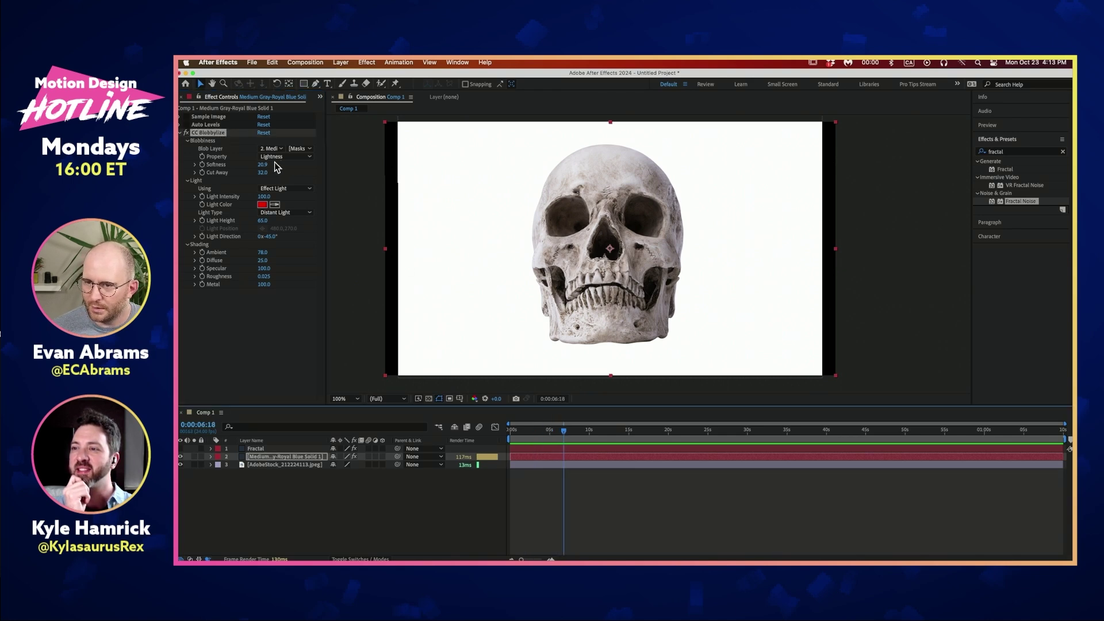
click(209, 134)
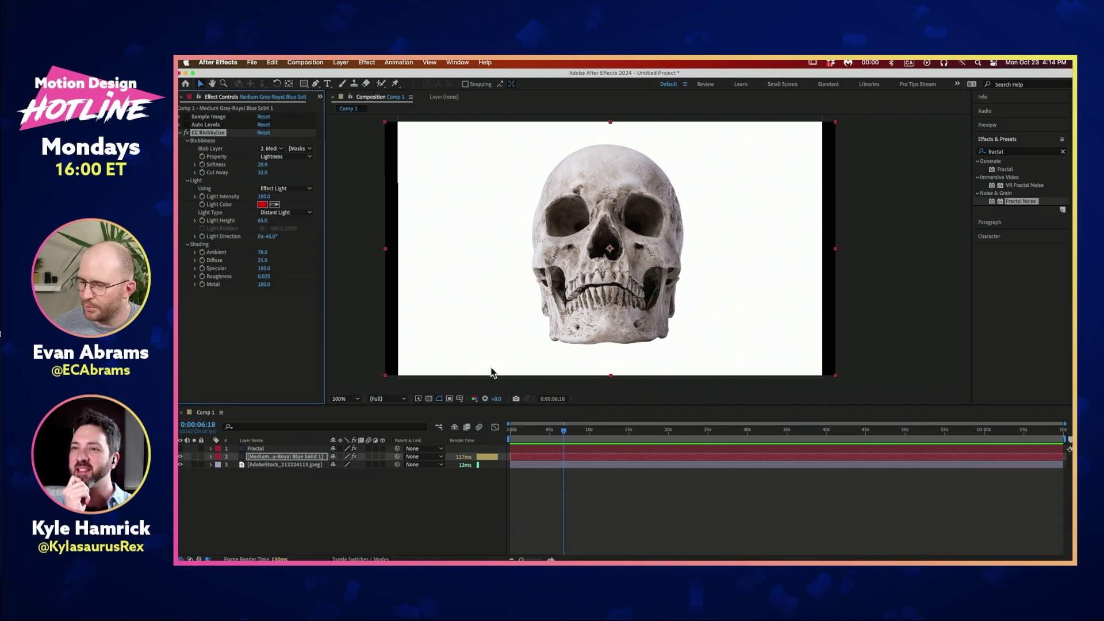
click(179, 464)
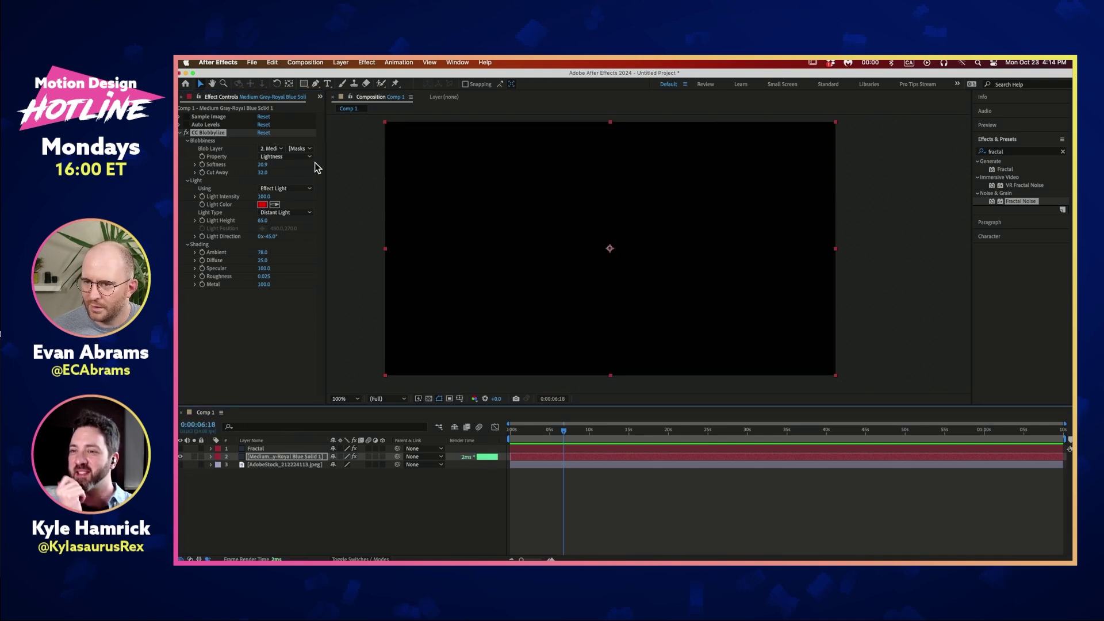
click(299, 151)
click(299, 164)
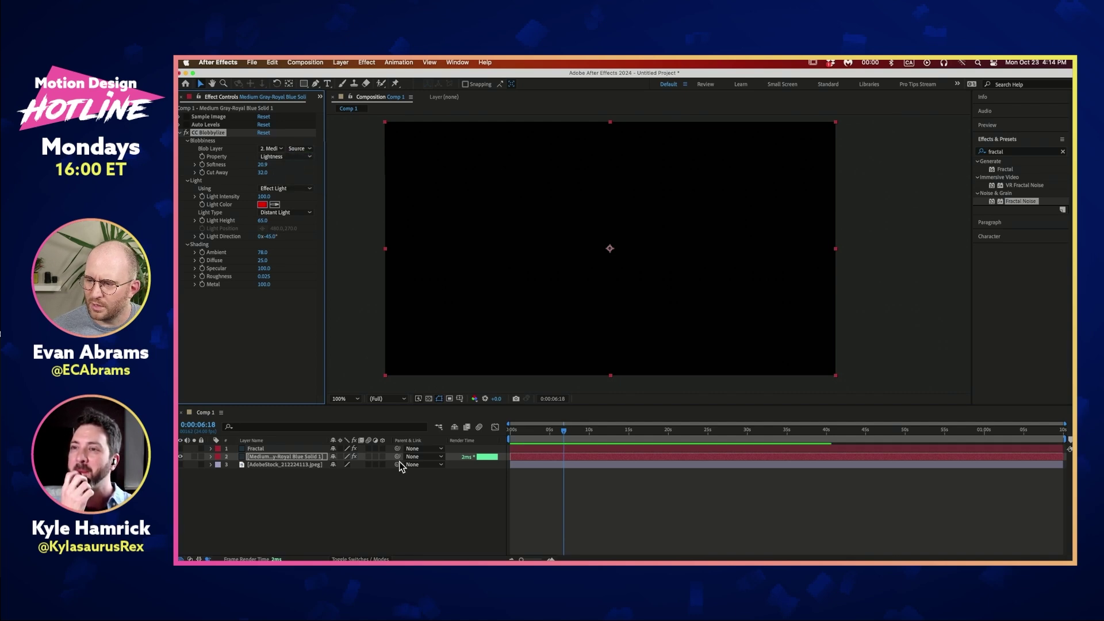
Step: Toggle the skull layer's visibility on and off, and reselect CC Blobbylize on the blue solid
click(267, 465)
click(180, 466)
click(180, 465)
click(258, 456)
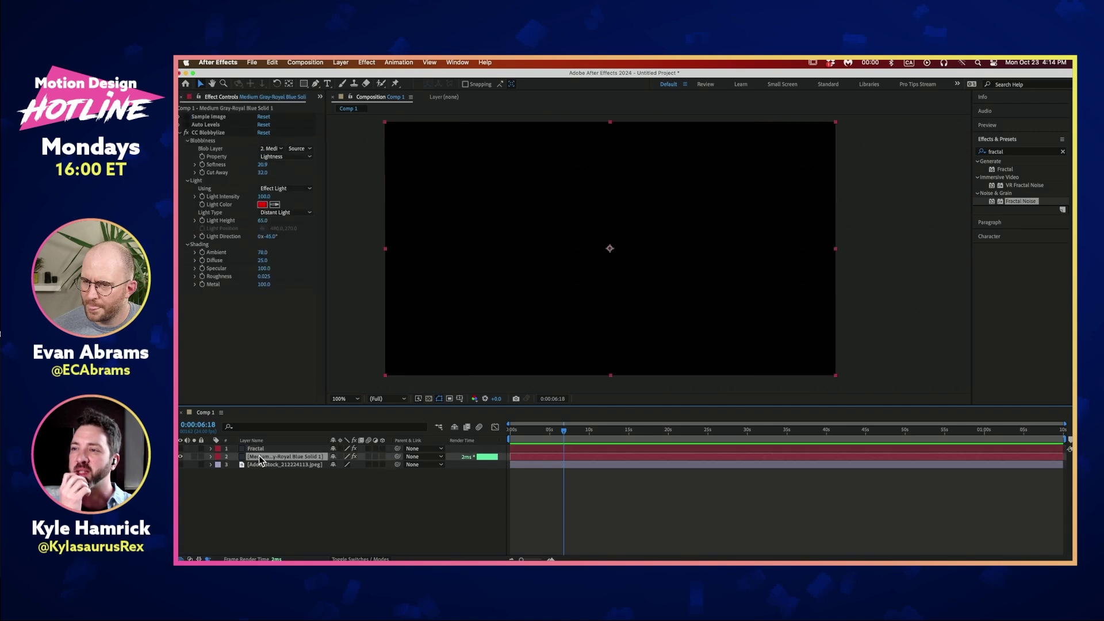
click(217, 132)
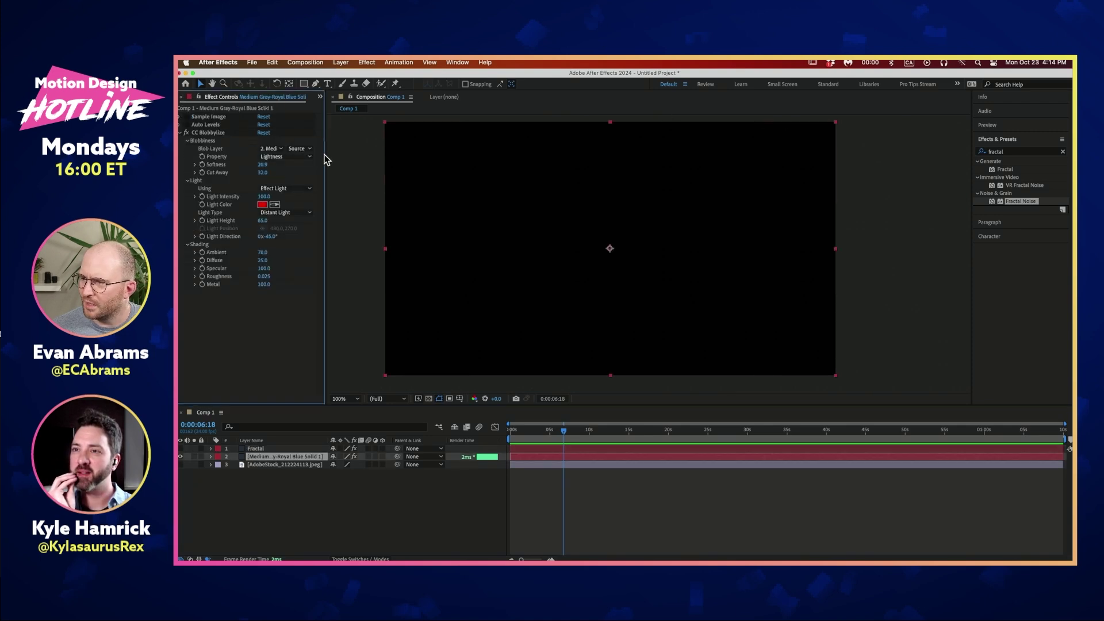
click(211, 134)
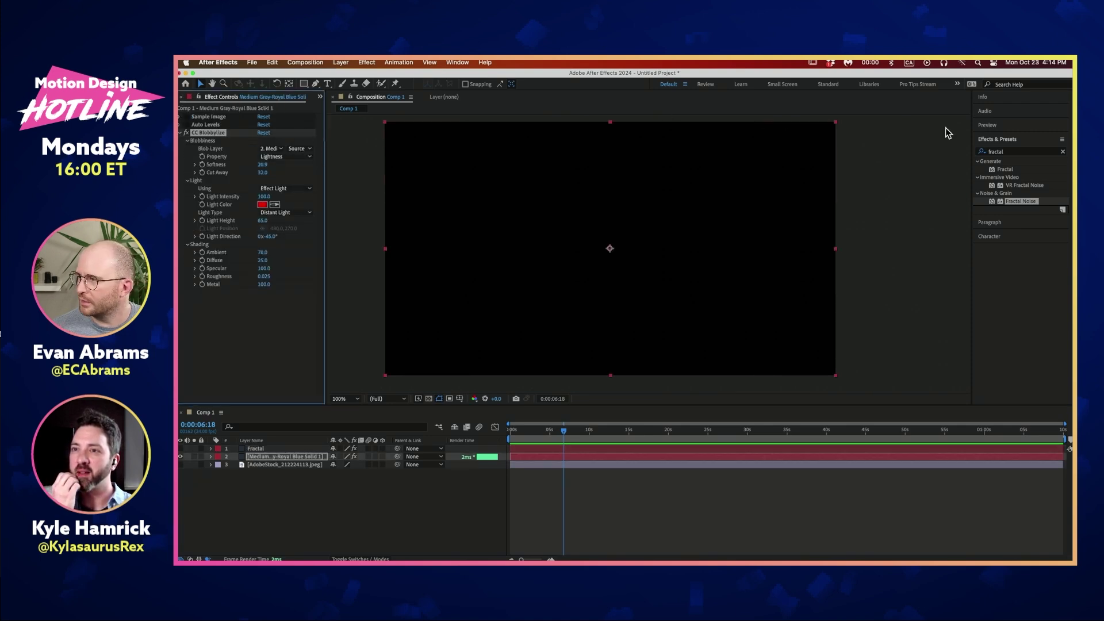
Step: Add a Gradient Ramp effect directly above CC Blobbylize on the blue solid and collapse its settings
click(1003, 151)
text(ramp)
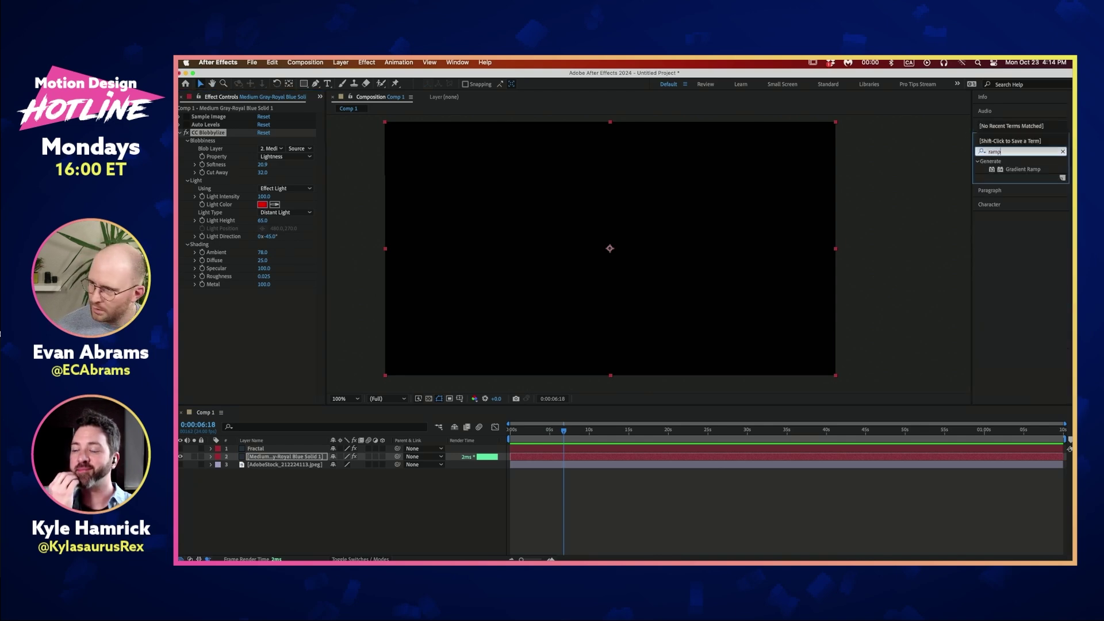
drag(1042, 171, 205, 136)
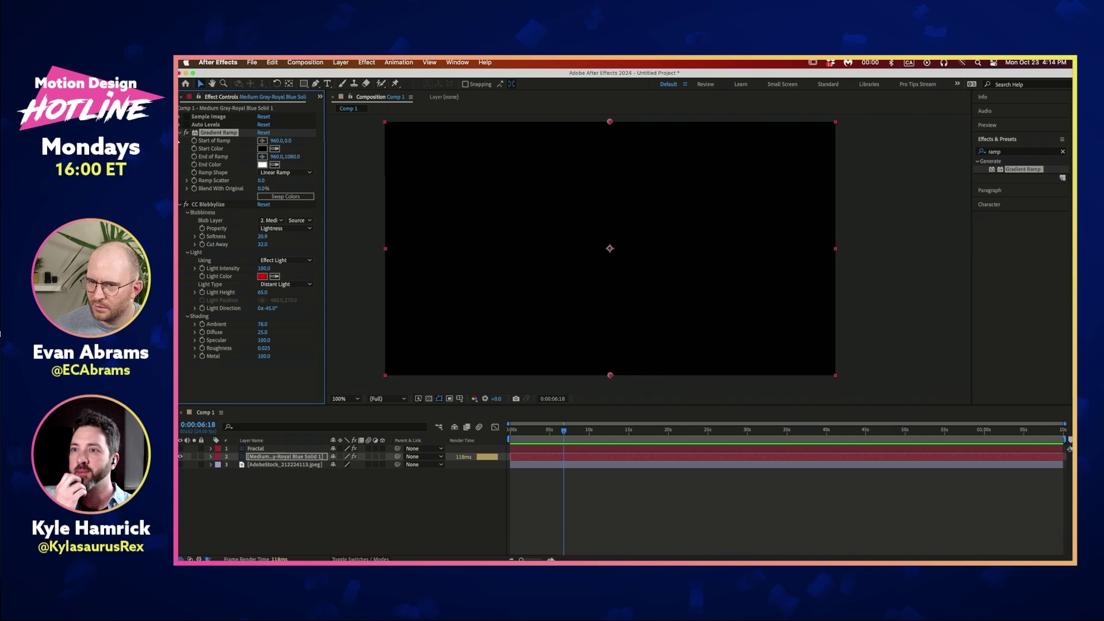
click(180, 133)
click(220, 141)
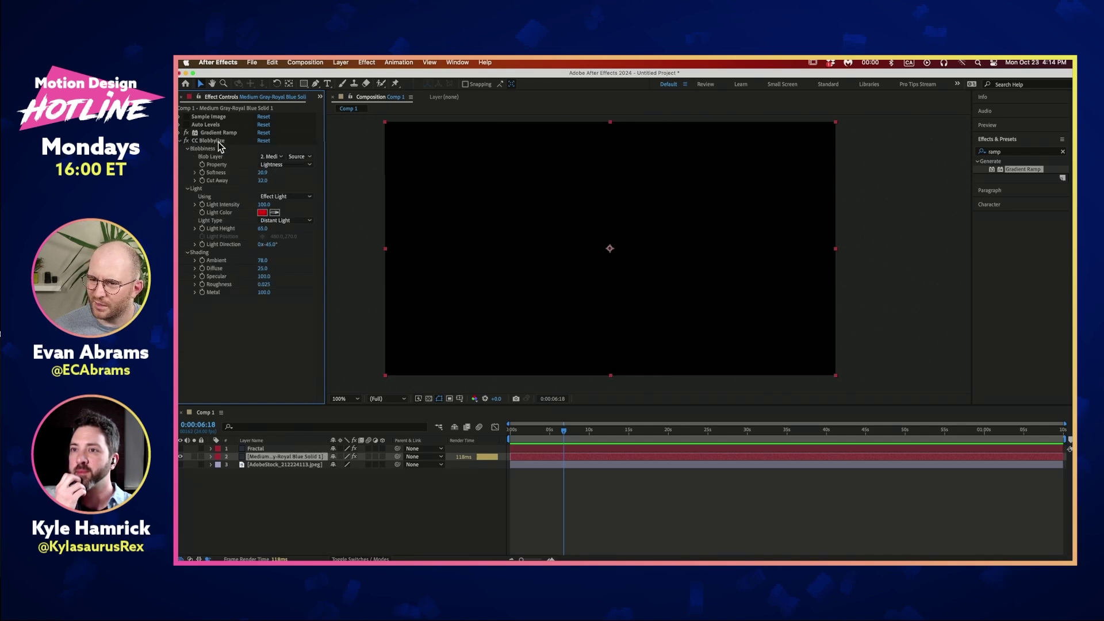
Step: Reset CC Blobbylize and set its Blob Layer to the AdobeStock skull image
click(263, 140)
click(274, 157)
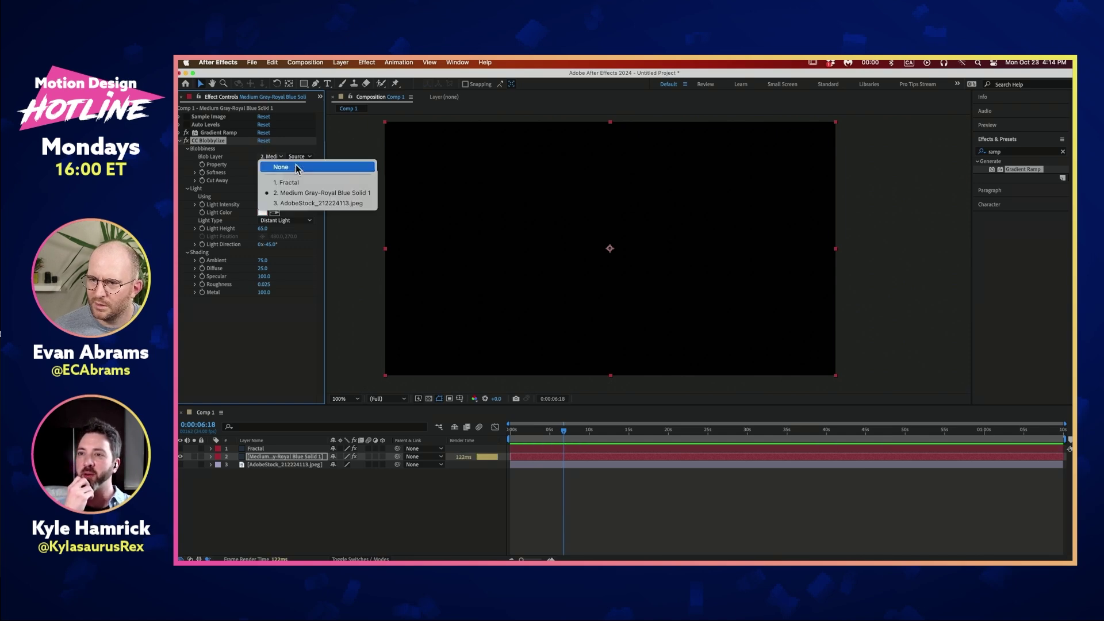
click(315, 203)
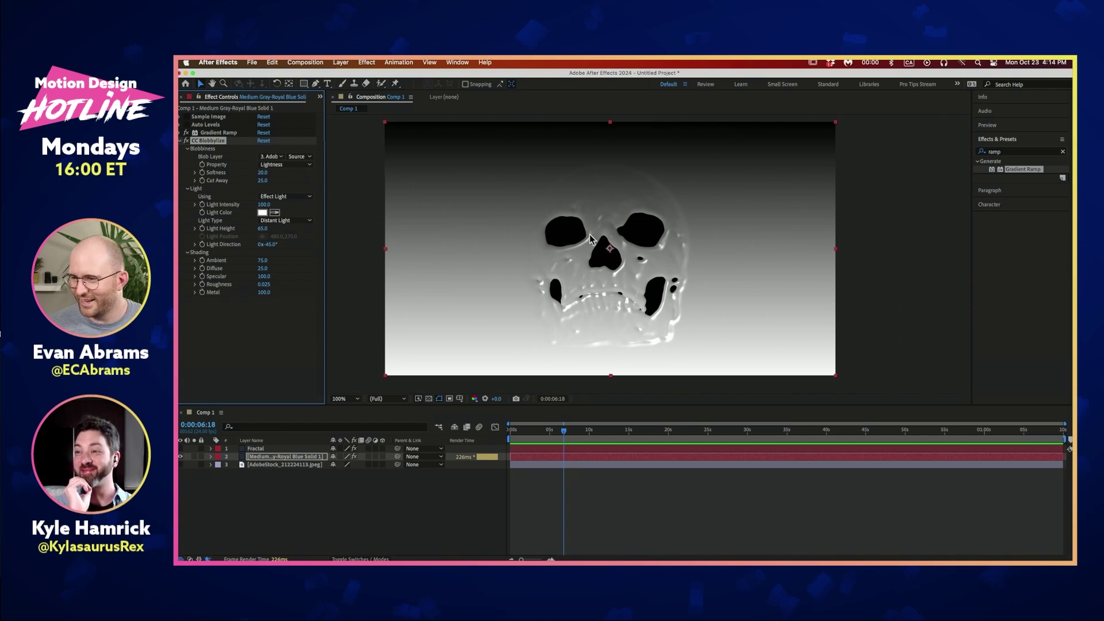
Step: Turn off the Gradient Ramp effect and set CC Blobbylize's Softness to 18.4
click(186, 133)
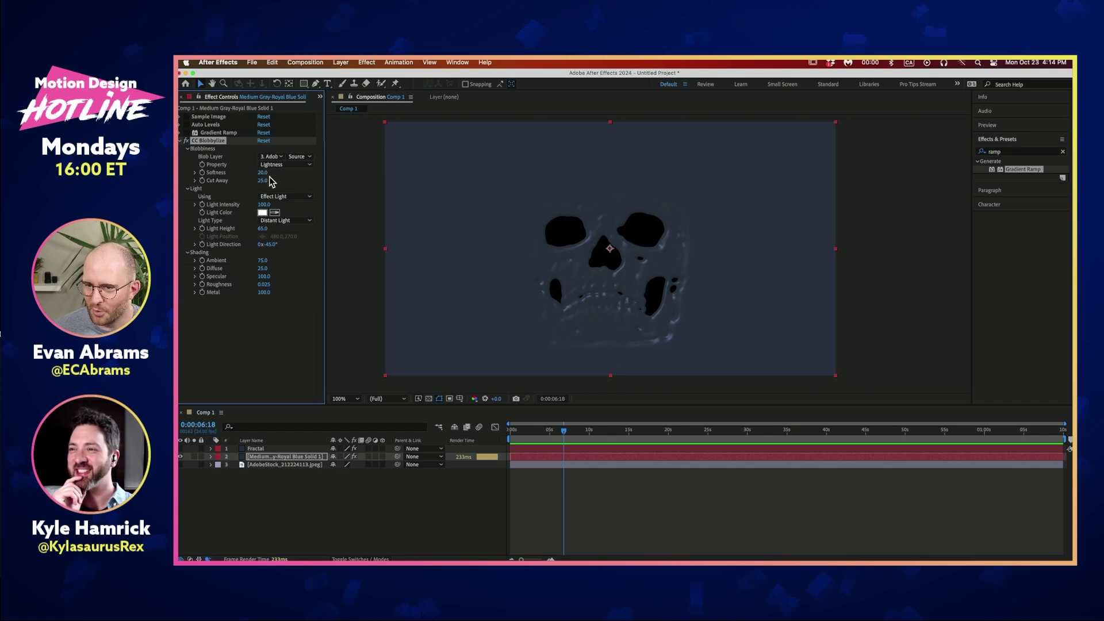
drag(263, 173, 313, 181)
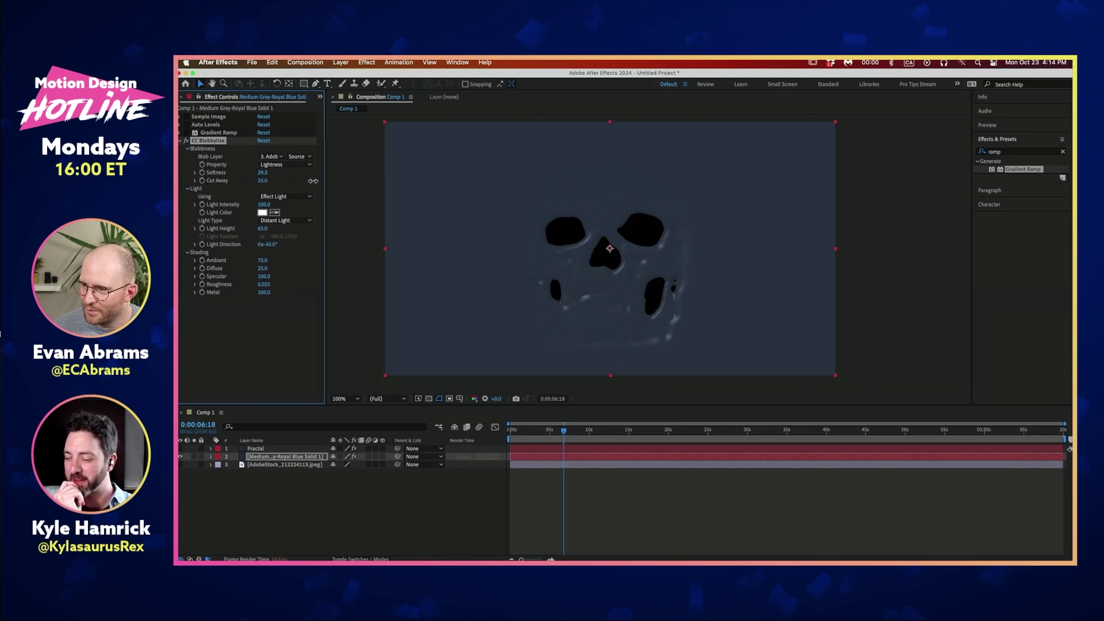
drag(245, 171, 254, 172)
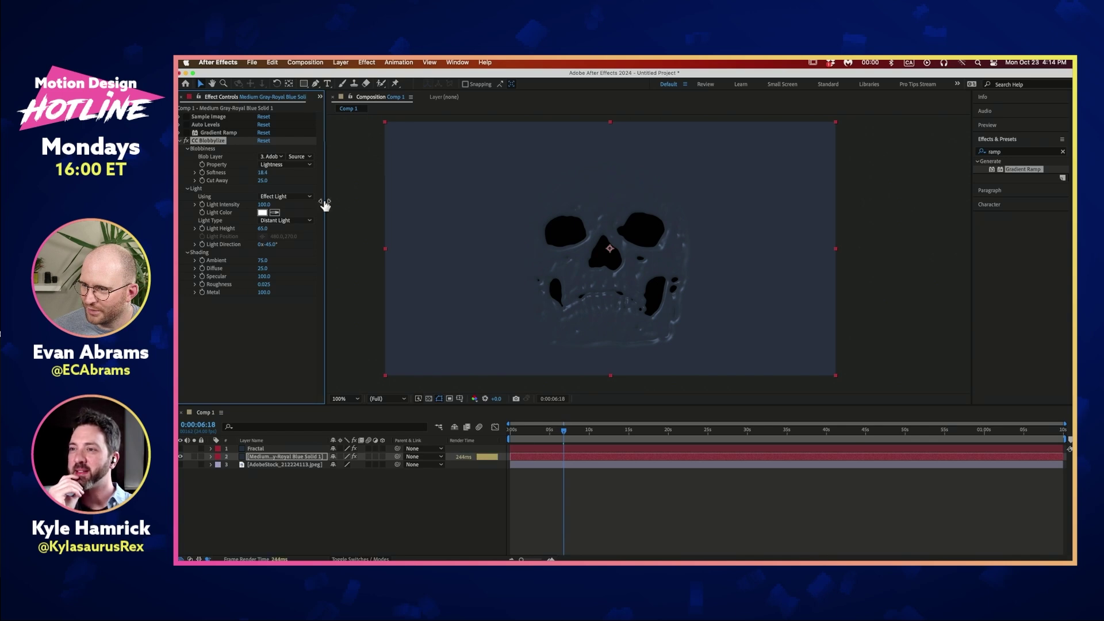
Step: Find the Colorama effect and apply it to the skull image layer
click(563, 465)
click(1038, 151)
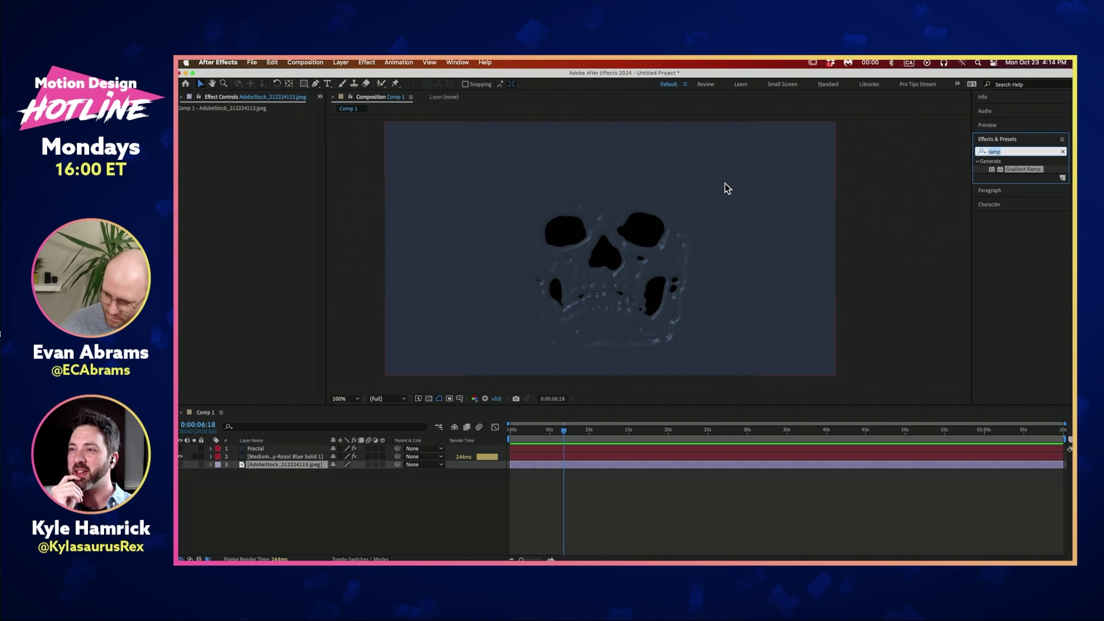
text(colora)
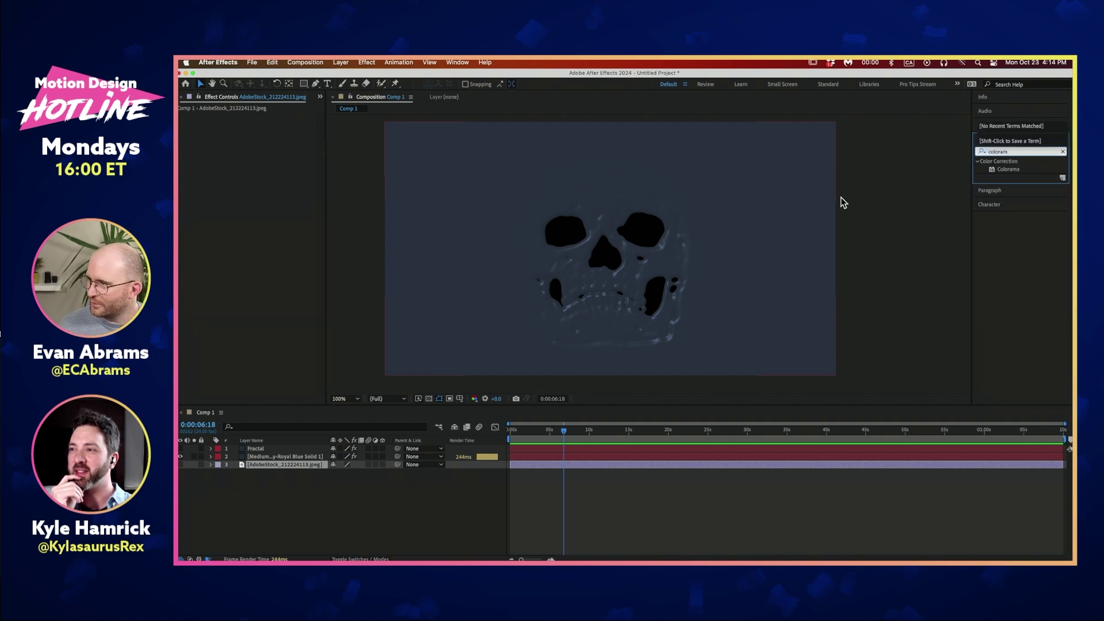
double_click(1011, 170)
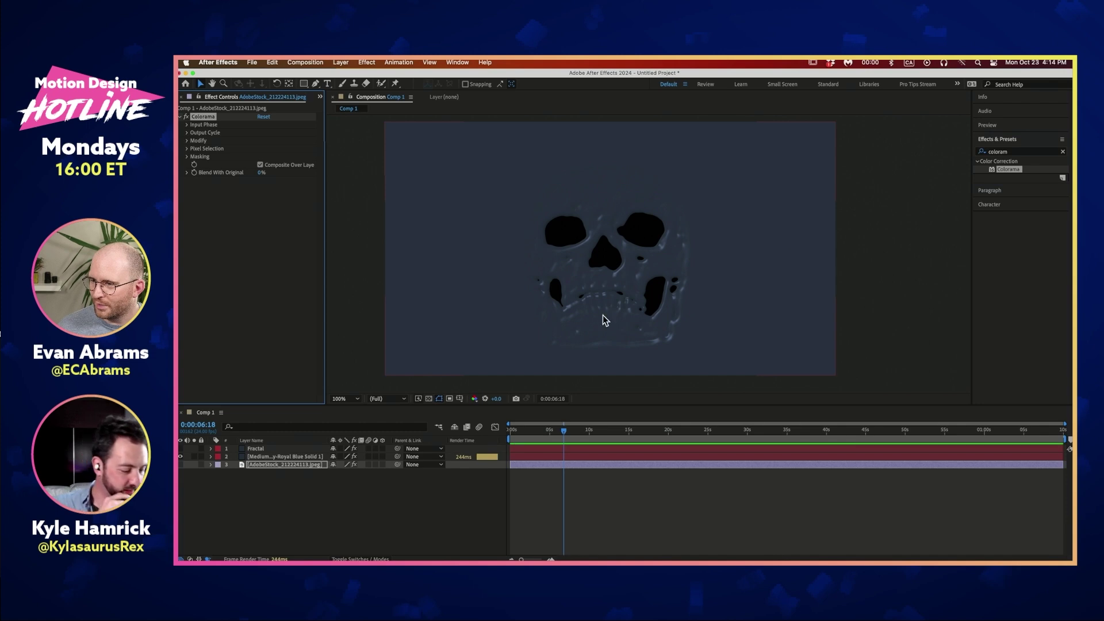
Step: On the blue solid, make CC Blobbylize's Blob Layer read from Effects & Masks
click(293, 457)
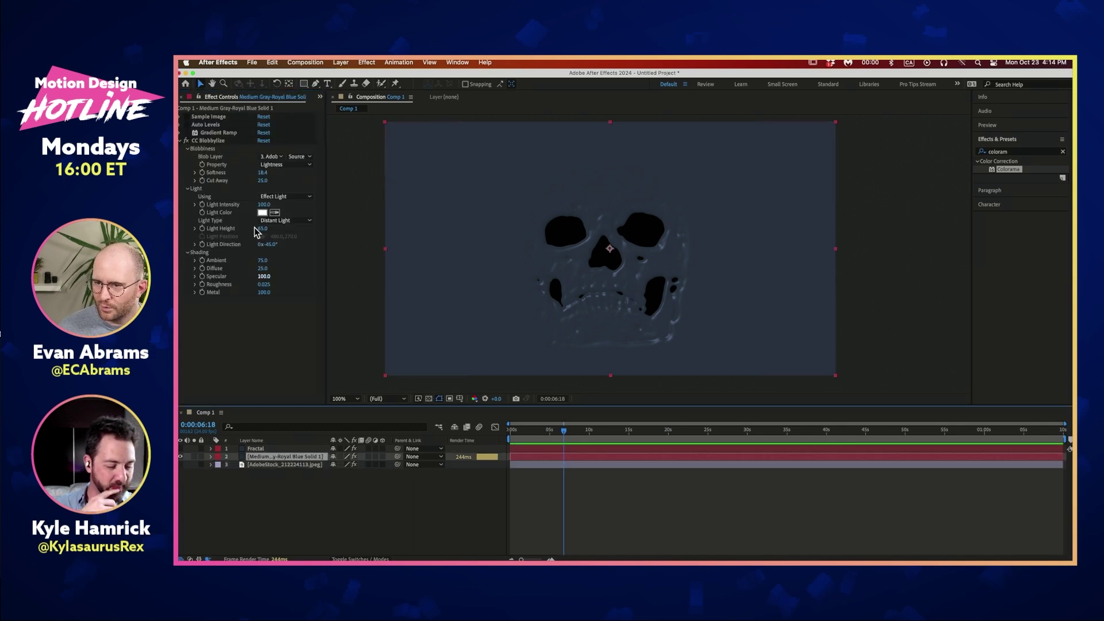
click(304, 157)
click(310, 188)
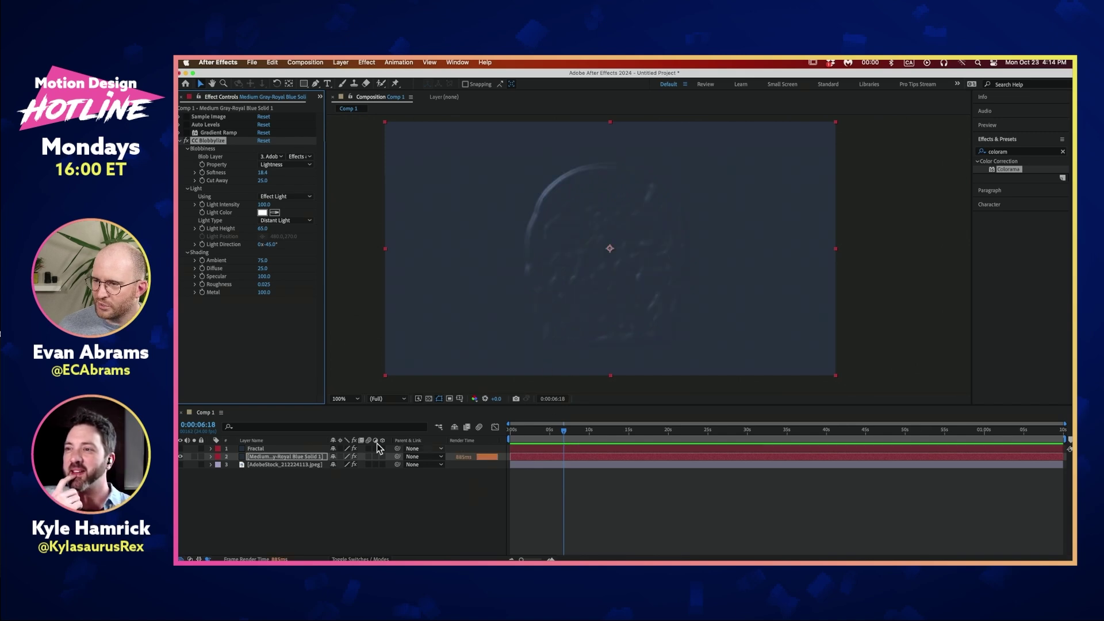
Step: Show only the skull layer and set Colorama's Output Cycle preset palette to Solarize Grey
alt+click(180, 464)
click(264, 464)
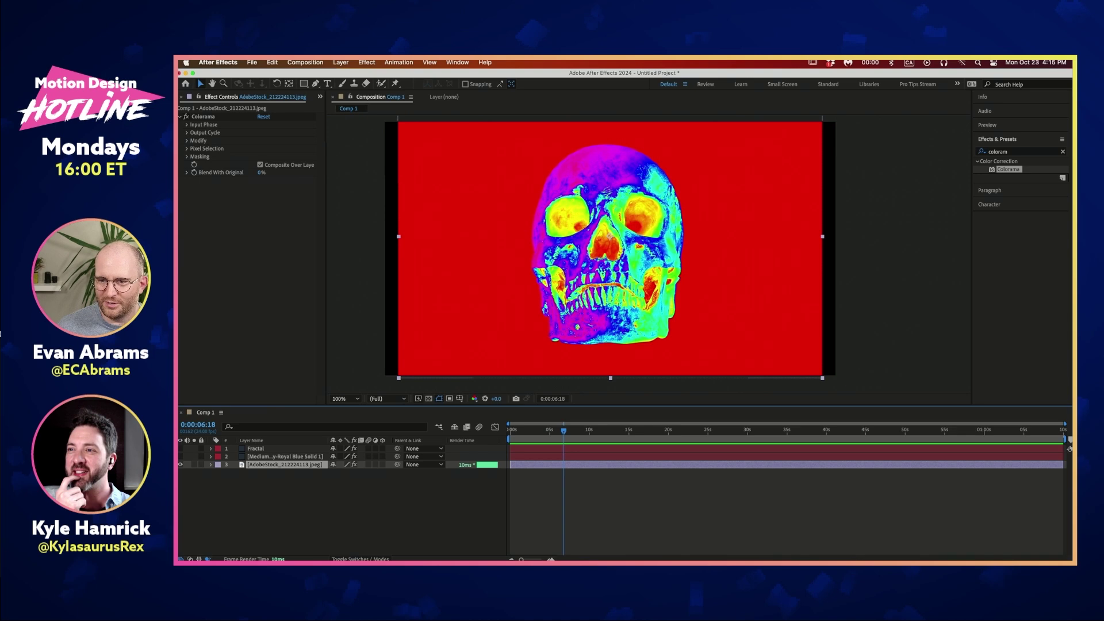
click(187, 133)
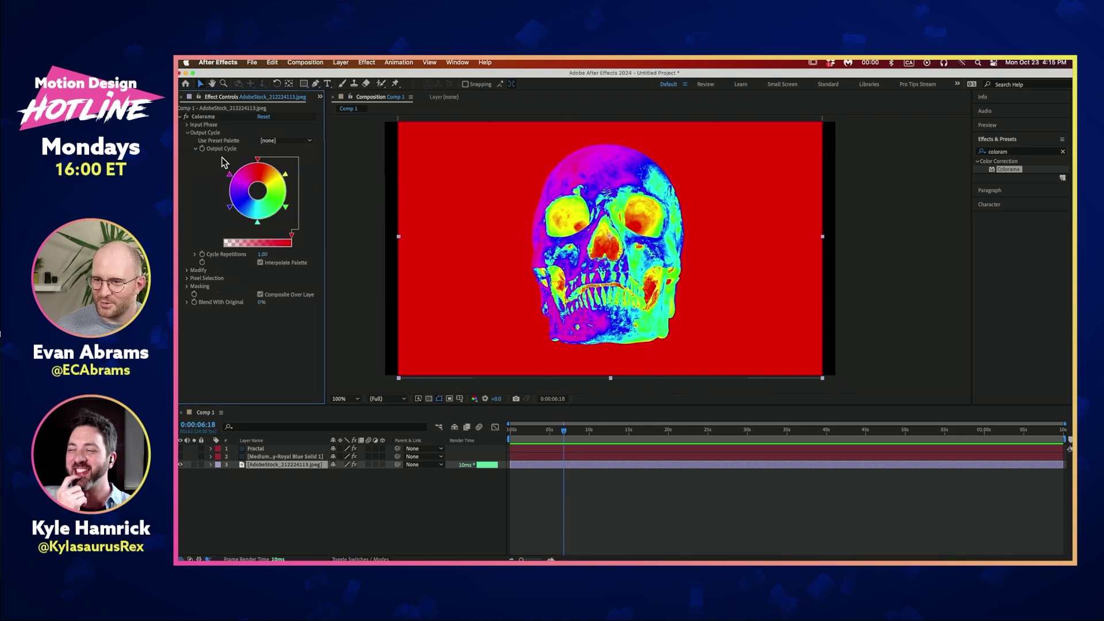
click(268, 141)
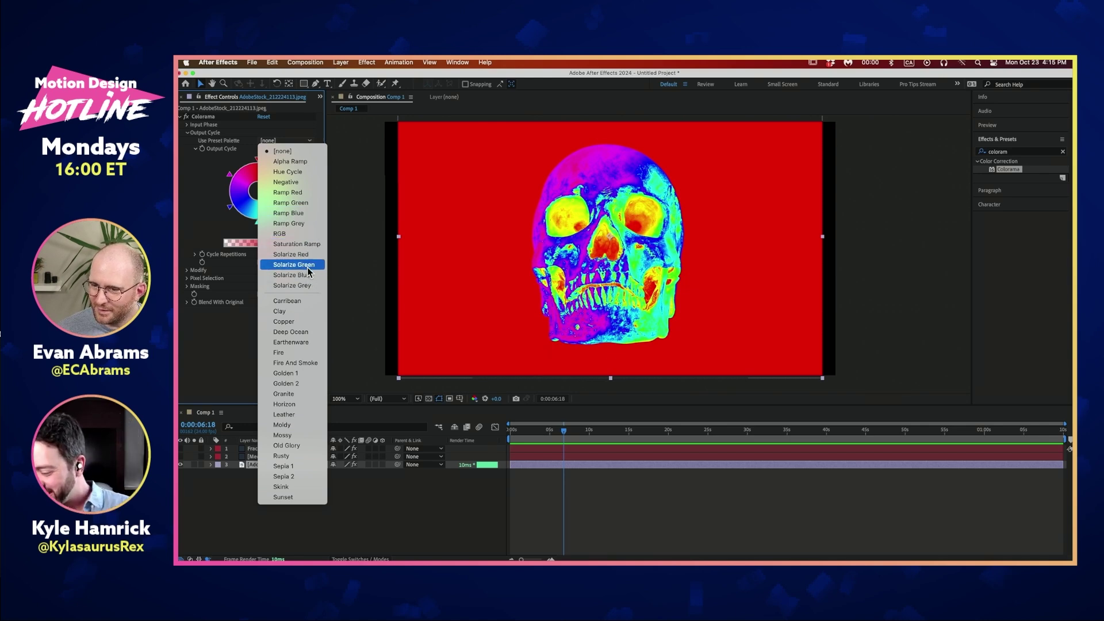
click(309, 285)
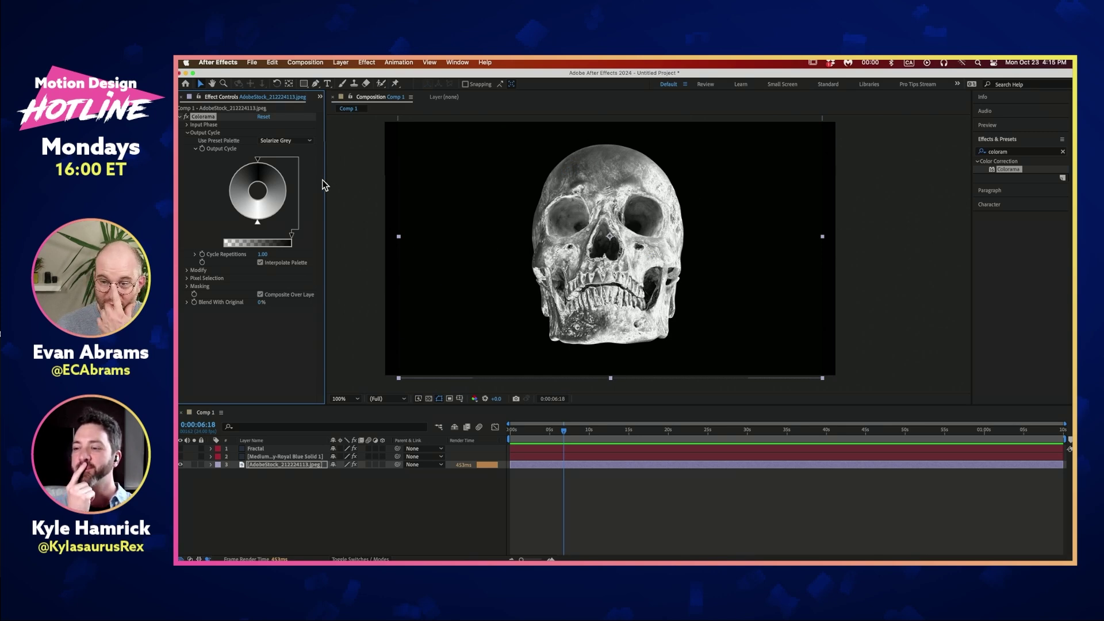
click(187, 133)
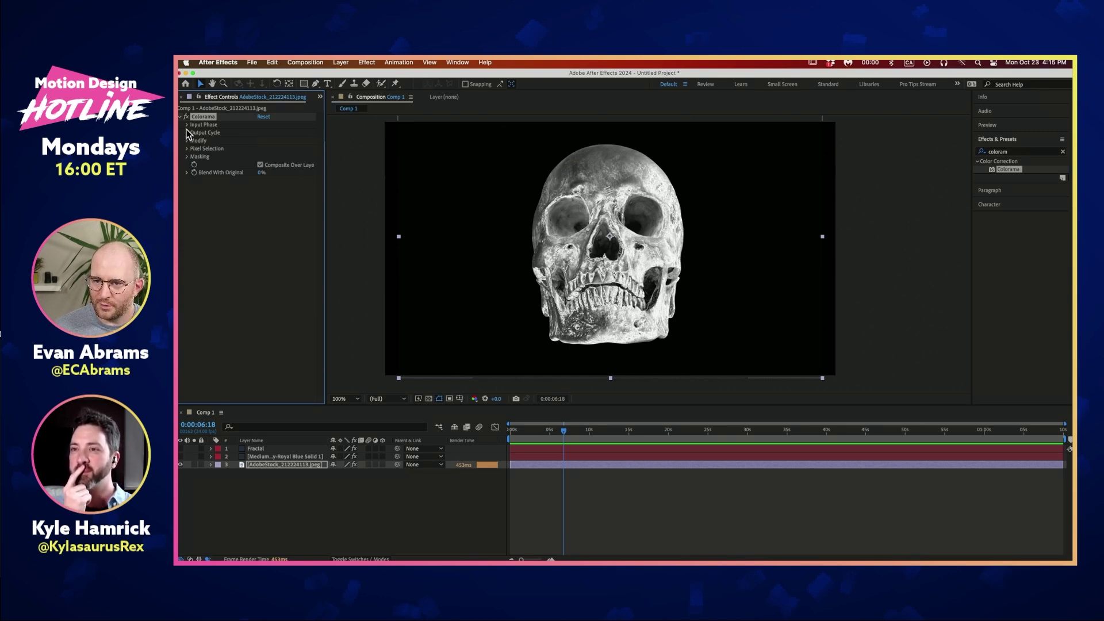
Step: Add the expression time*300 to the Phase Shift in Colorama's Input Phase settings
click(186, 125)
click(225, 165)
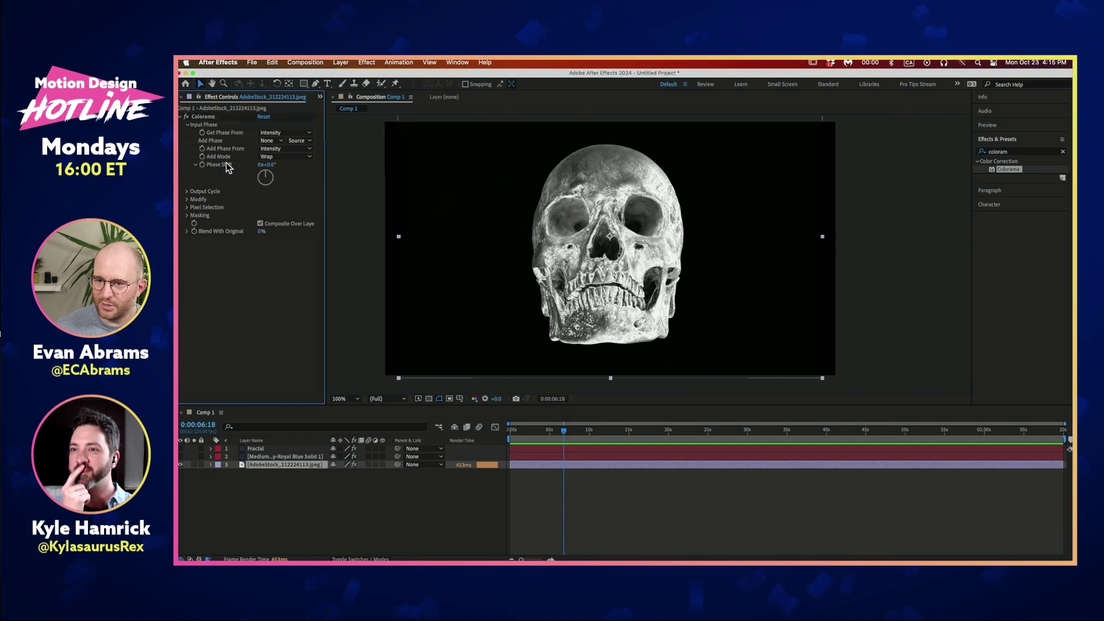
alt+click(202, 165)
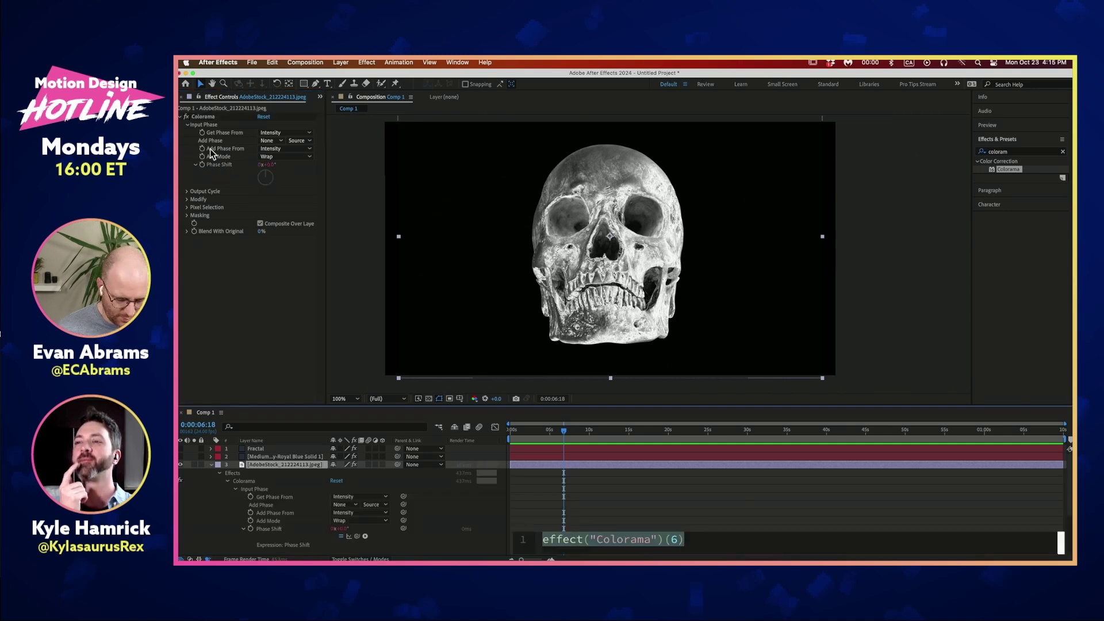
text(time*300)
click(211, 153)
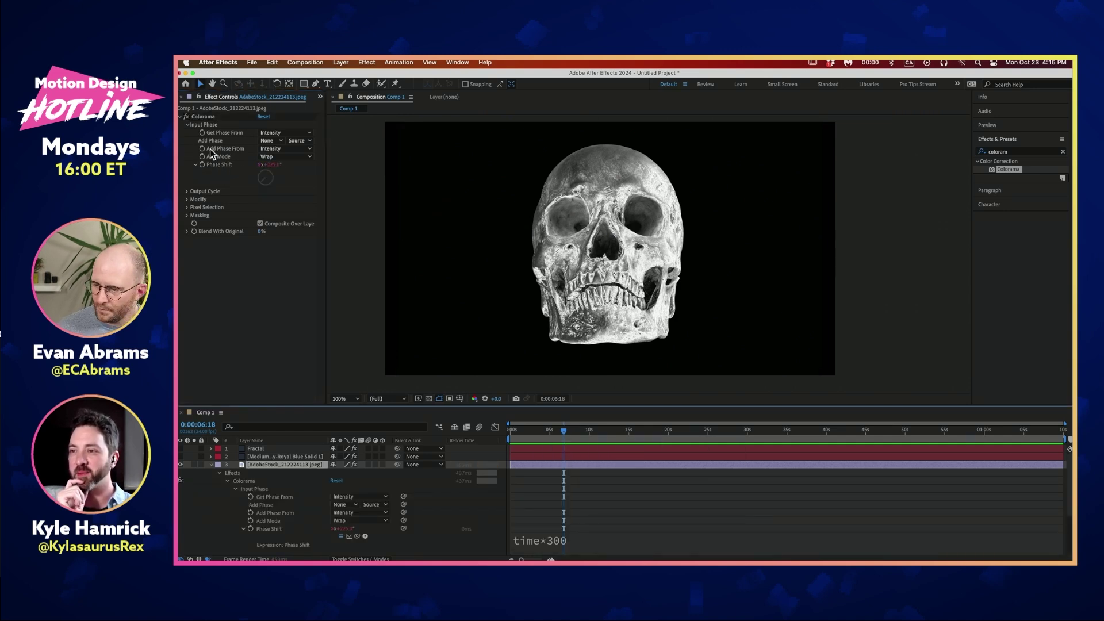
Step: Return to the start of the timeline, collapse the skull layer's properties and preview the Colorama animation
drag(564, 436, 511, 432)
click(525, 473)
click(211, 465)
click(519, 464)
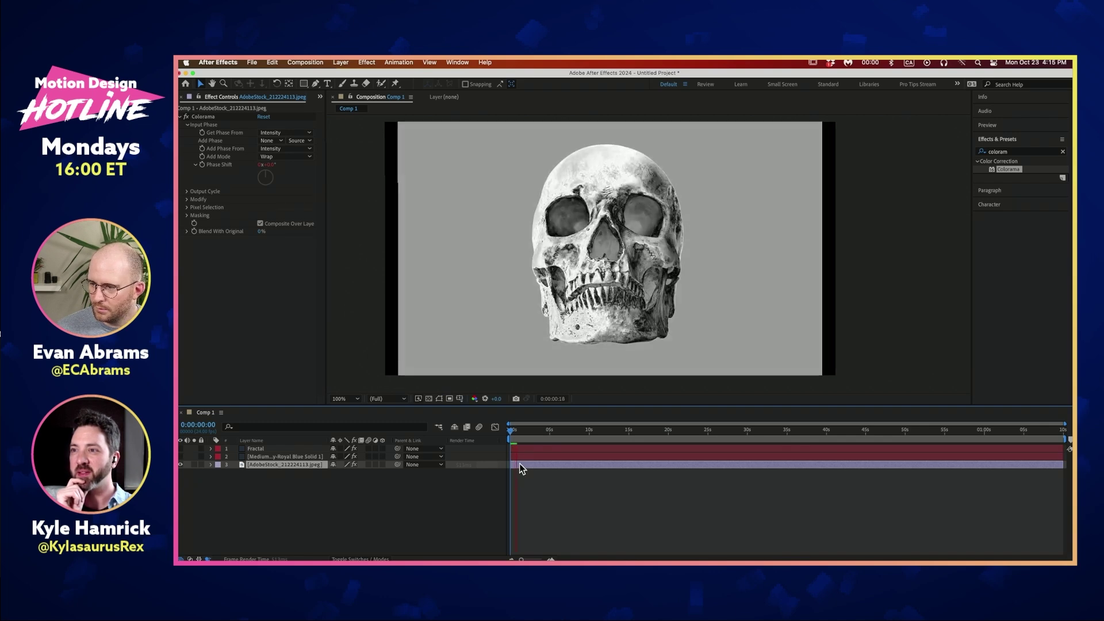
Step: Reduce the composition preview resolution to Half and play the skull animation from the start
click(367, 398)
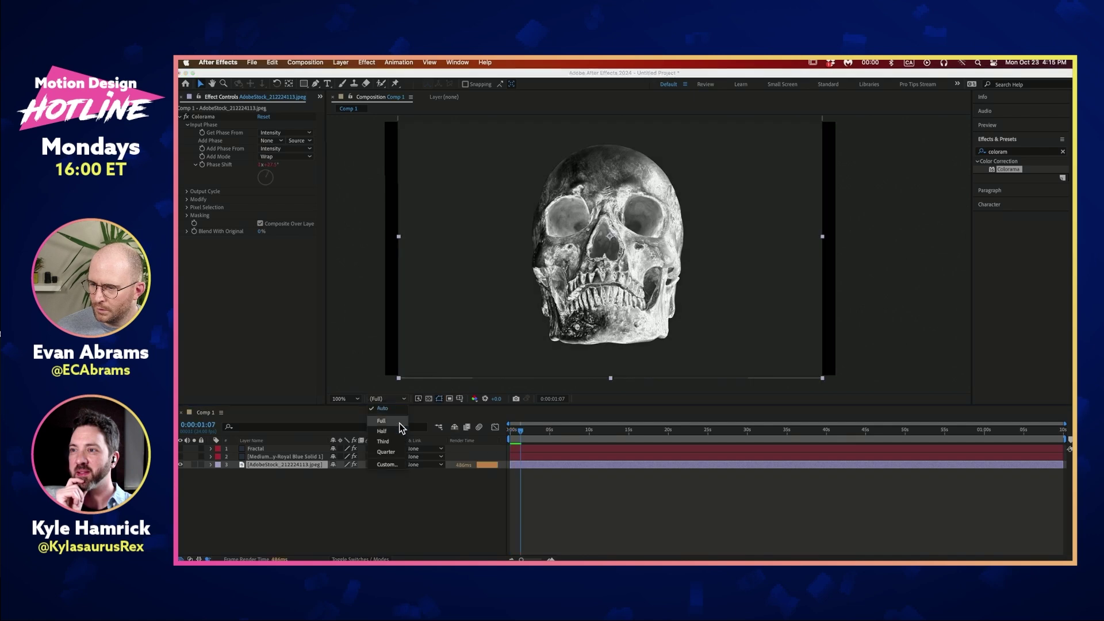
click(394, 435)
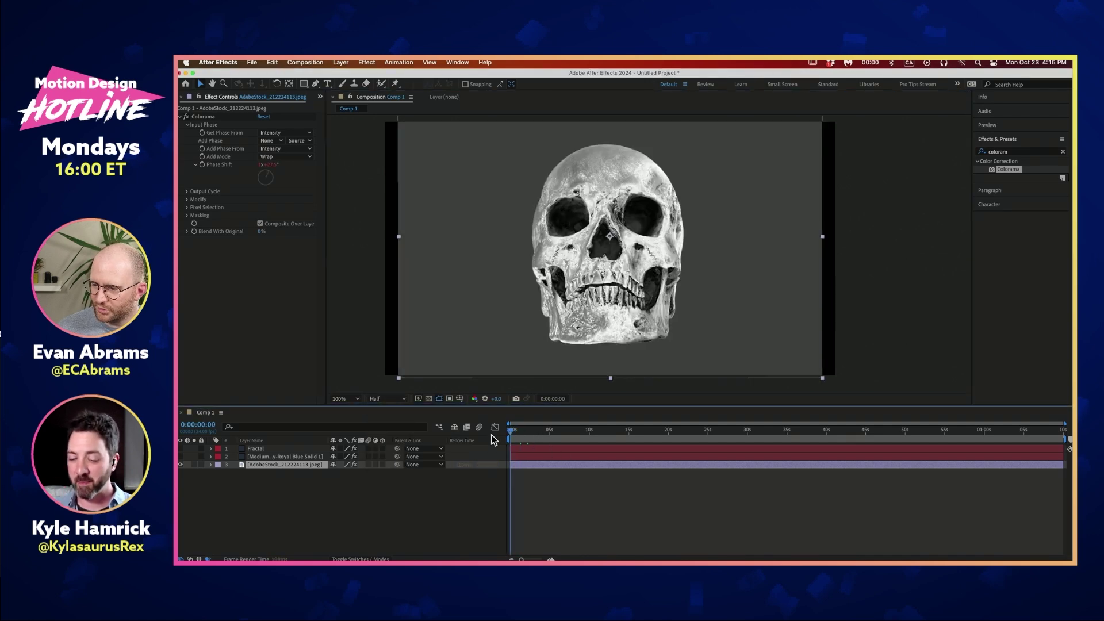
key(space)
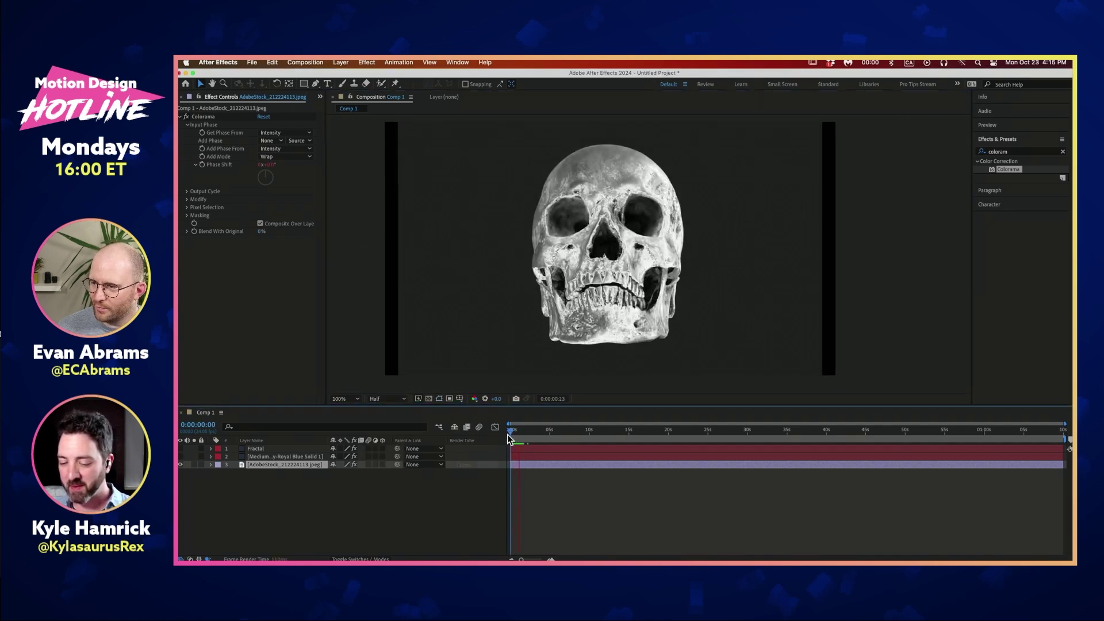
key(space)
Step: Hide the skull layer, show the blue solid again and preview the animated CC Blobbylize result
click(180, 457)
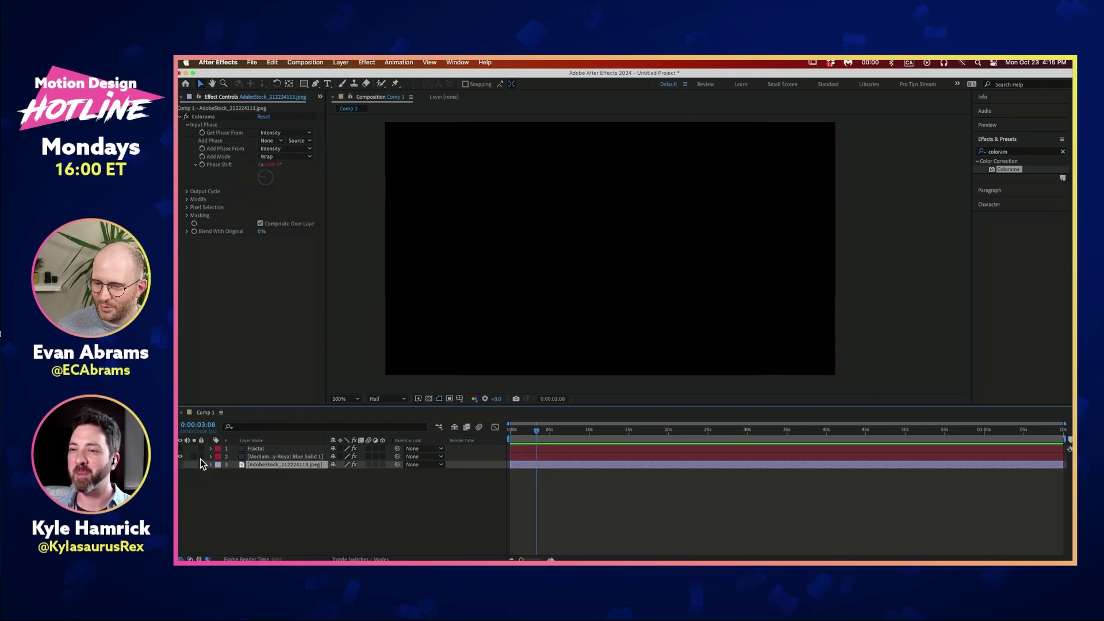
click(276, 457)
key(space)
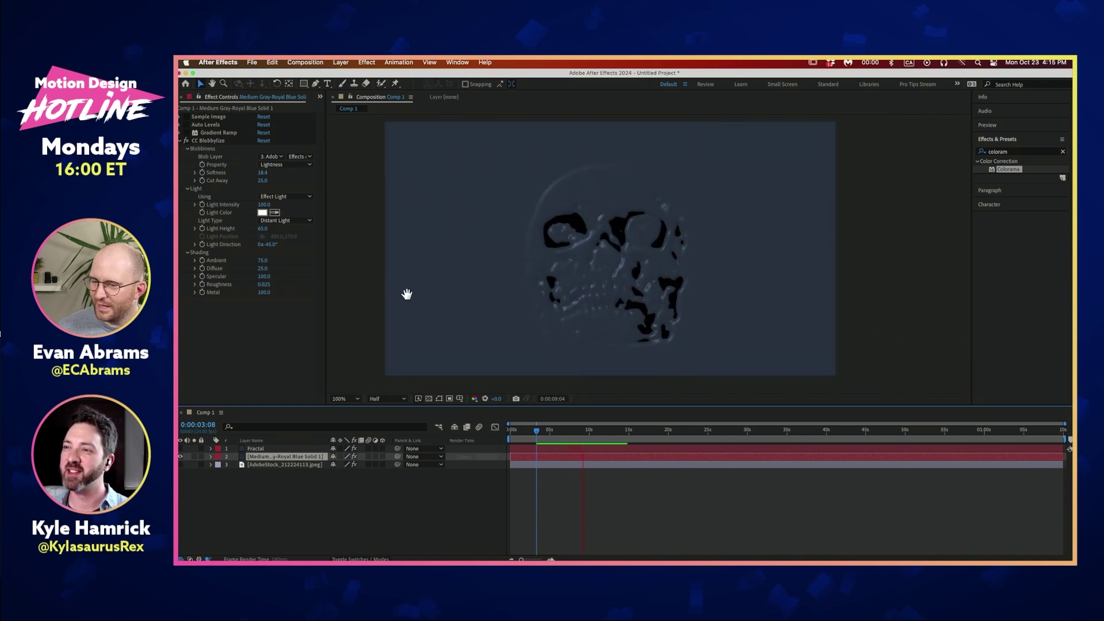
key(space)
Step: Set CC Blobbylize's Cut Away to 0 and Softness to 20.4, previewing the animation between changes
mouse_move(264, 175)
mouse_down()
mouse_move(303, 182)
mouse_move(263, 188)
mouse_up()
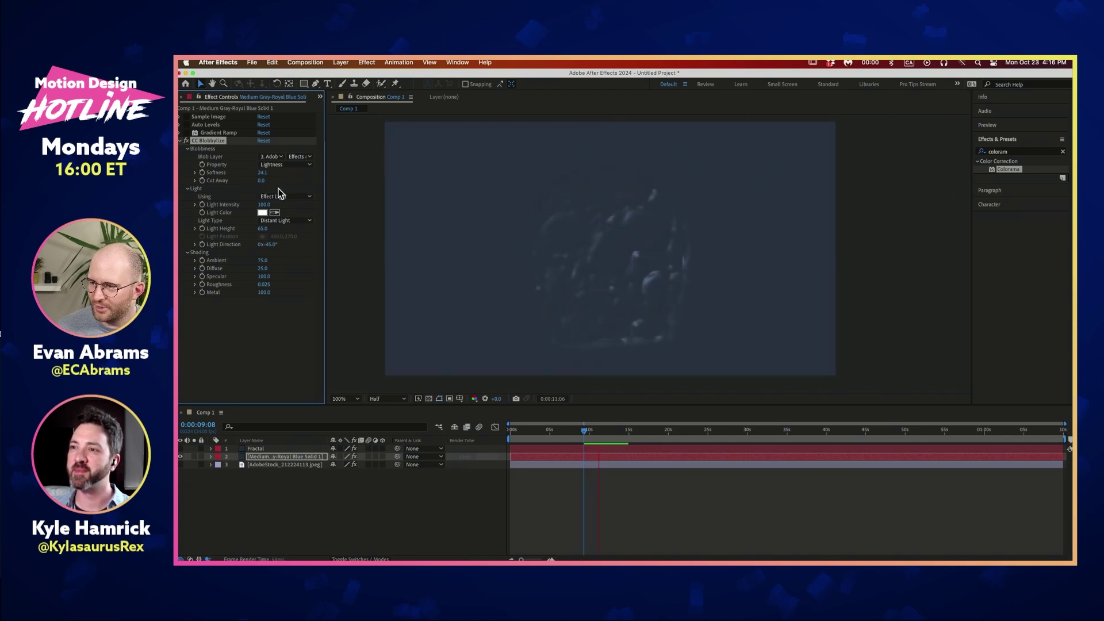
key(space)
drag(256, 174, 249, 175)
key(space)
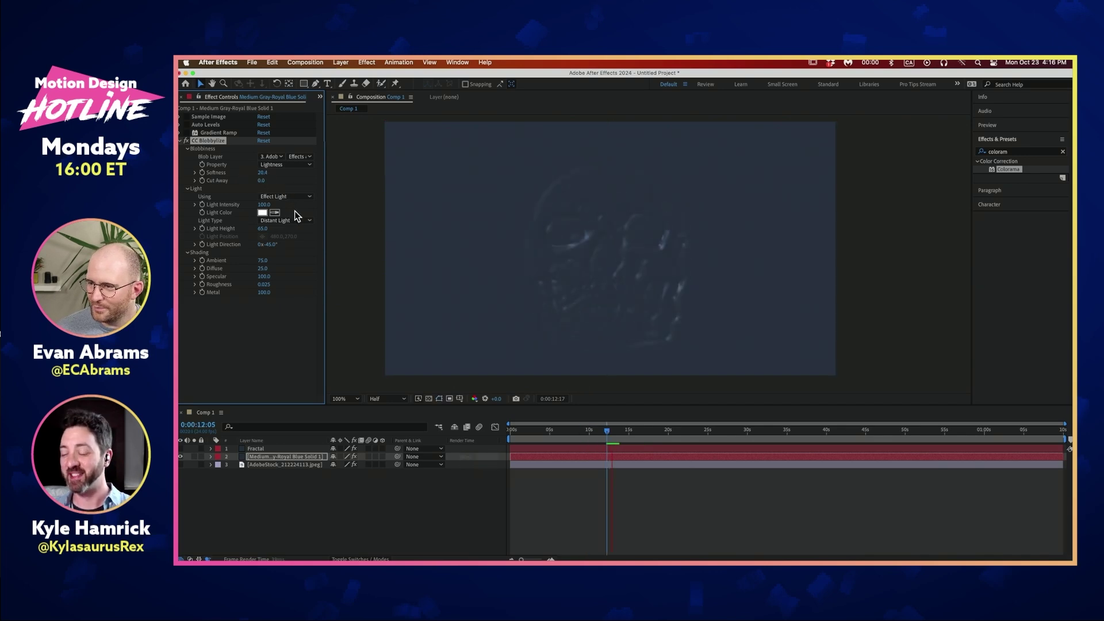
key(space)
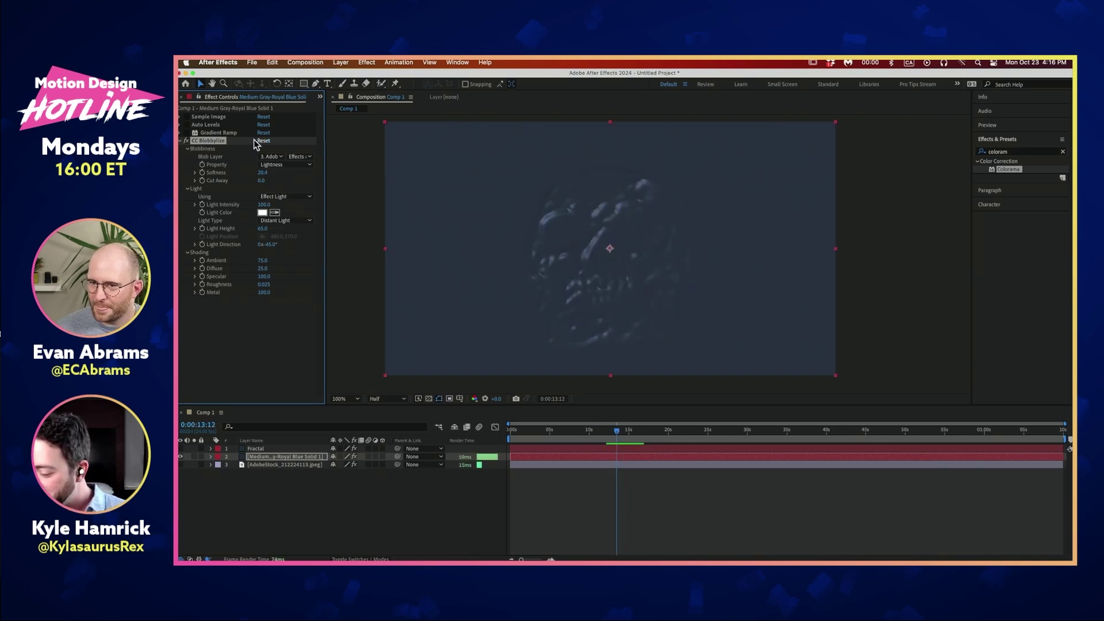
Step: Turn the Gradient Ramp effect back on and preview the animated skull relief over the gradient
click(186, 133)
click(222, 133)
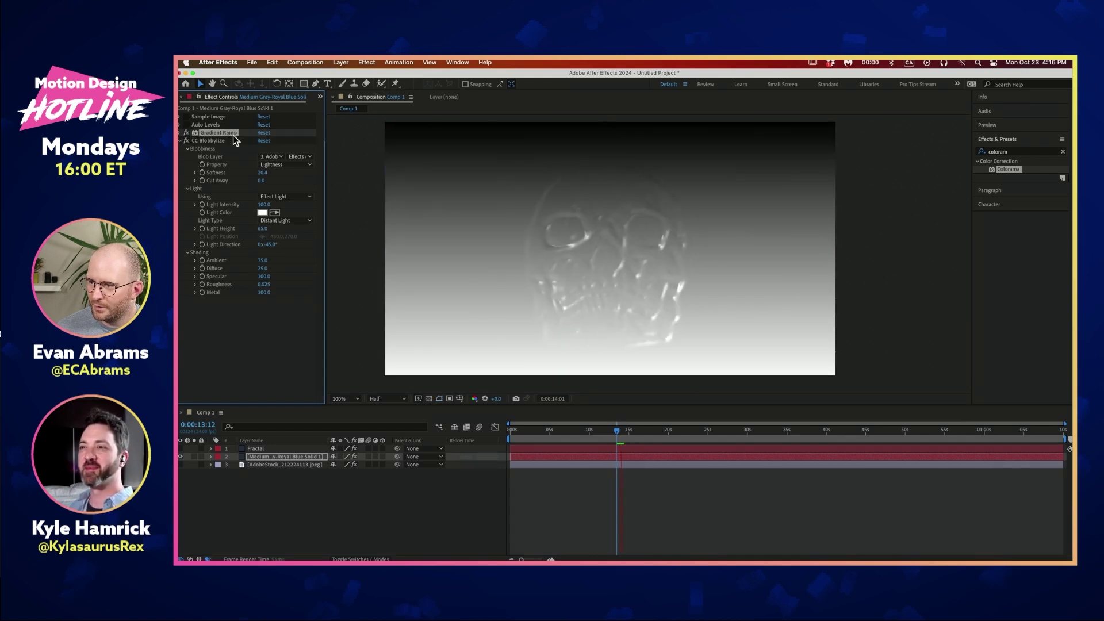
key(space)
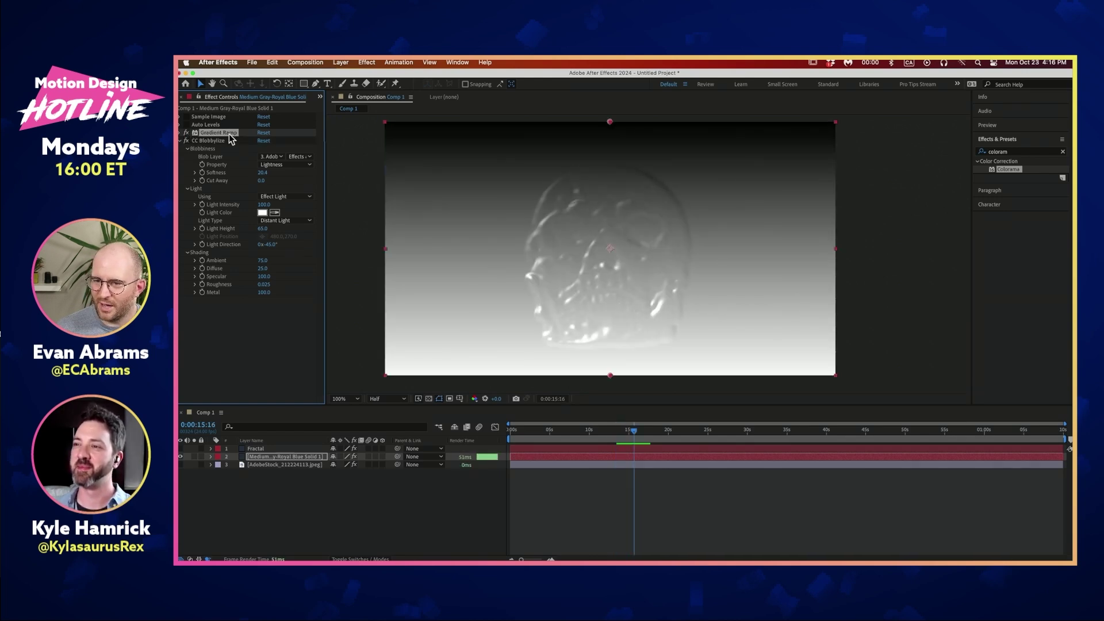
Step: Delete Gradient Ramp from the blue solid and add the Fractal effect above CC Blobbylize in its place
key(Delete)
click(1005, 153)
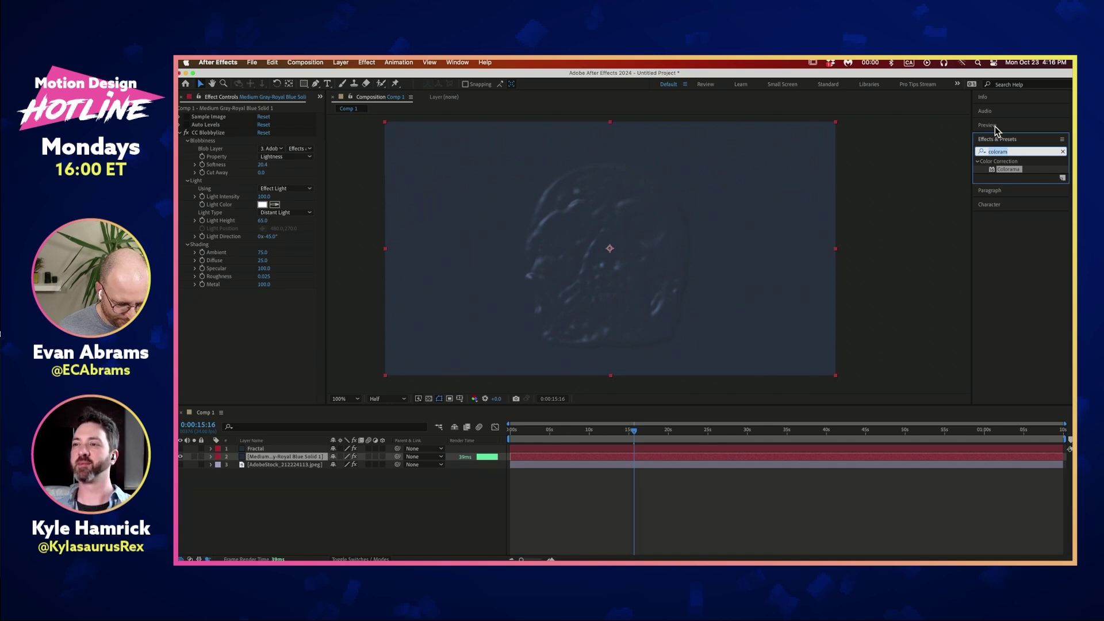
text(fractal)
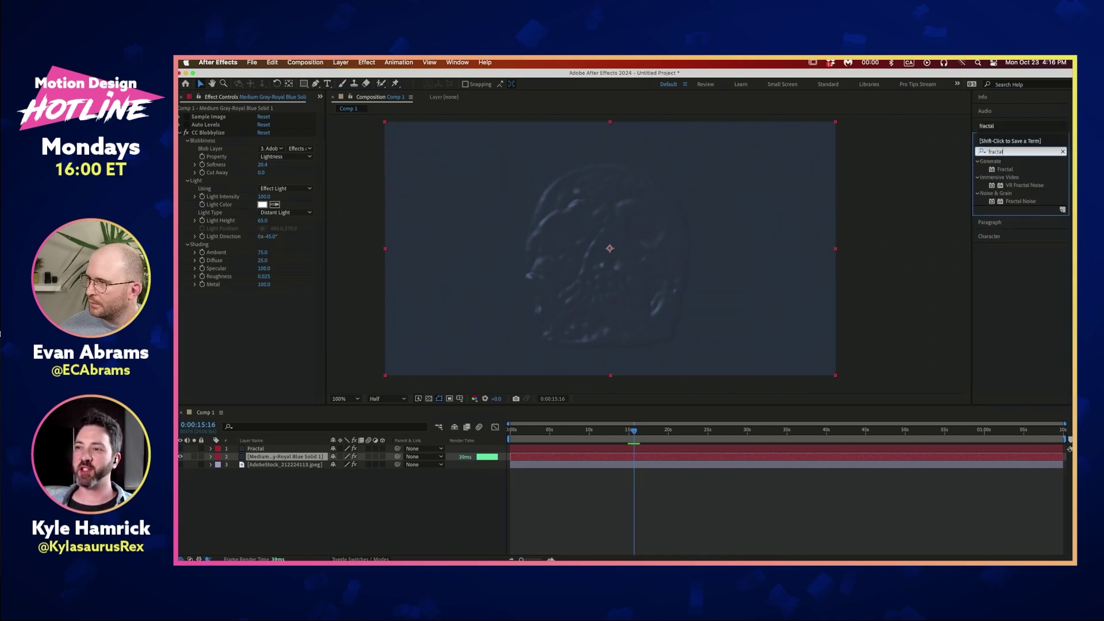
drag(1013, 171, 221, 136)
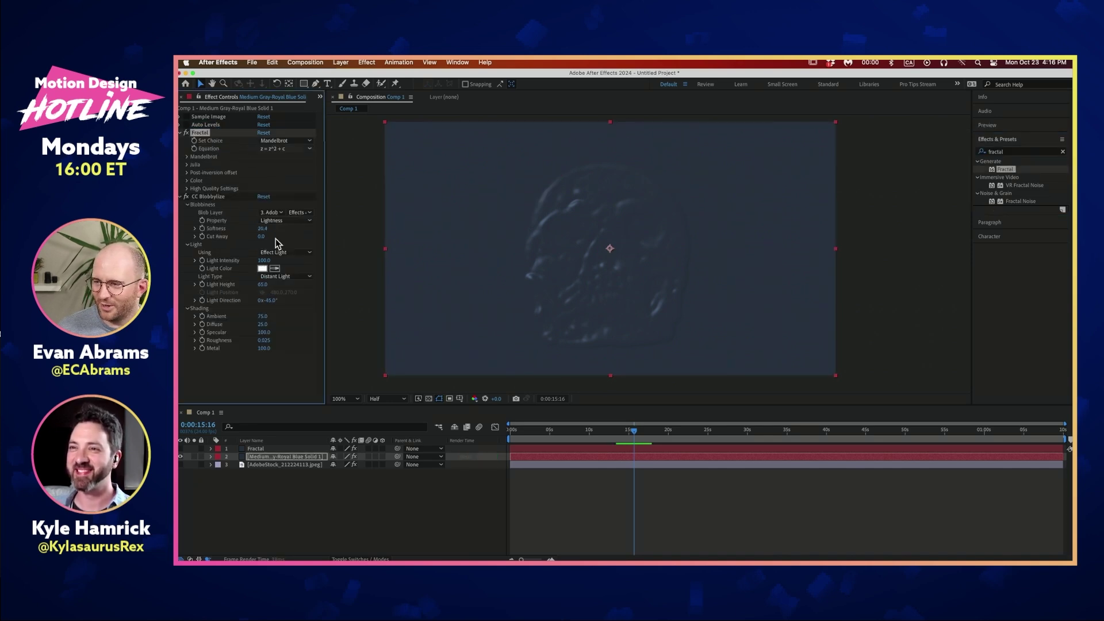
Step: Replace the Fractal effect on the blue solid with Fractal Noise above CC Blobbylize, and put Auto Levels last in the effect stack
key(Delete)
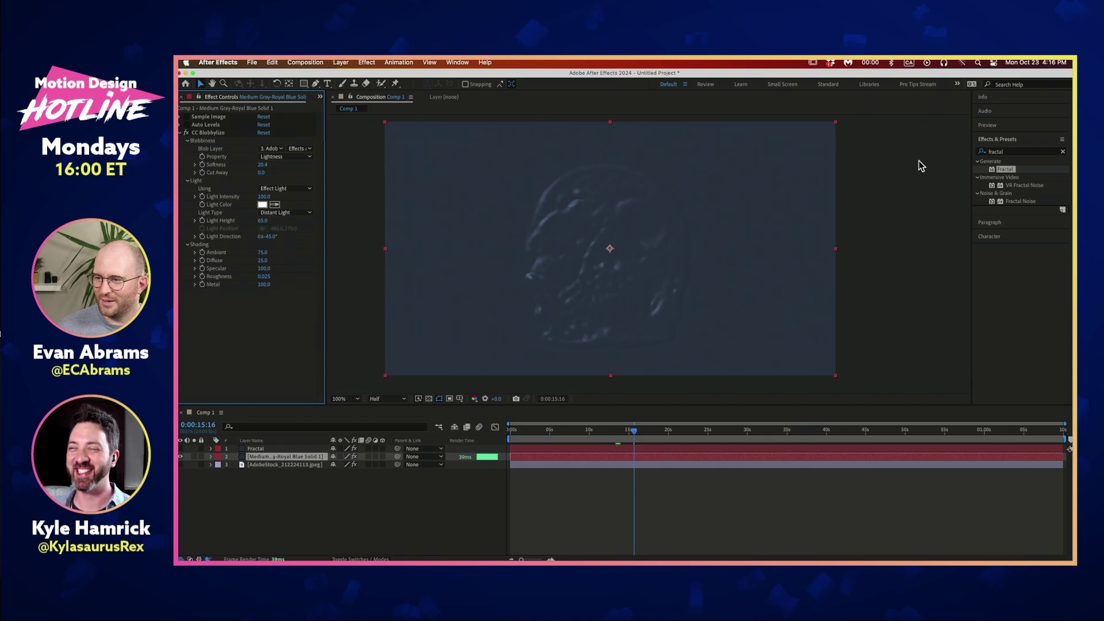
drag(1018, 201, 238, 313)
click(180, 116)
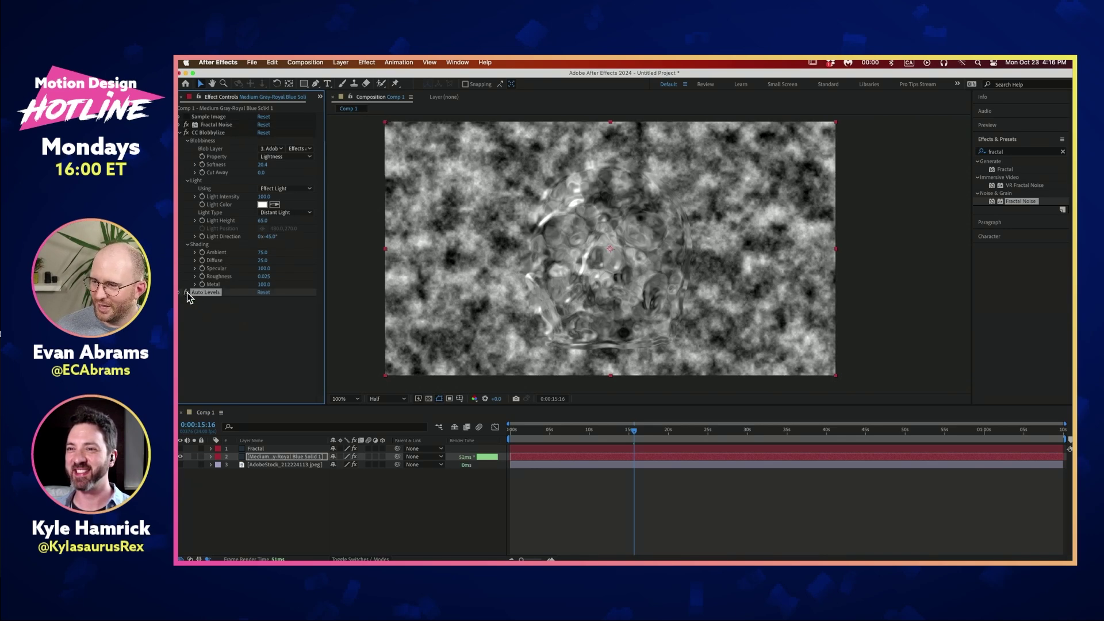
click(181, 292)
mouse_move(263, 301)
mouse_down()
mouse_move(279, 300)
mouse_move(246, 302)
mouse_up()
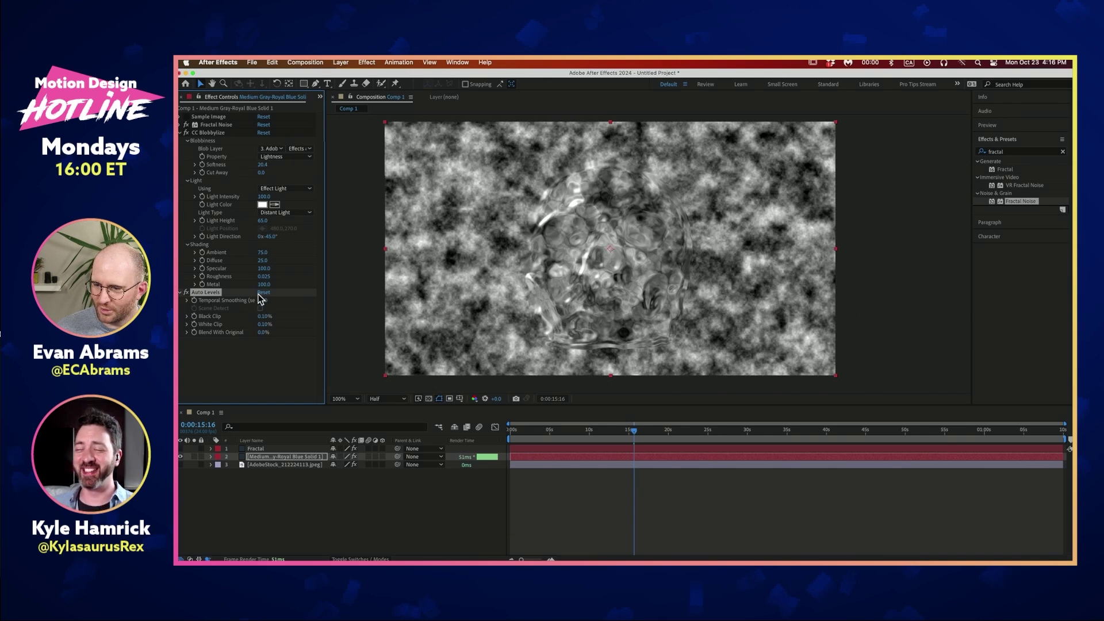
click(181, 133)
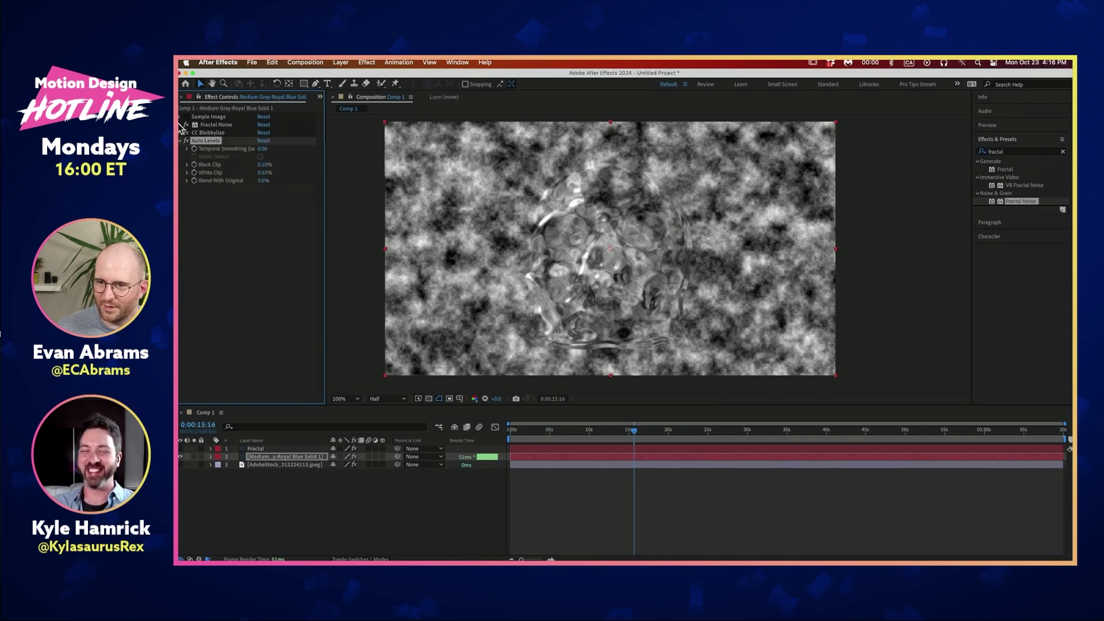
Step: Set Fractal Noise's Contrast to 104 and enlarge its Scale to 370
click(180, 124)
click(256, 263)
click(275, 135)
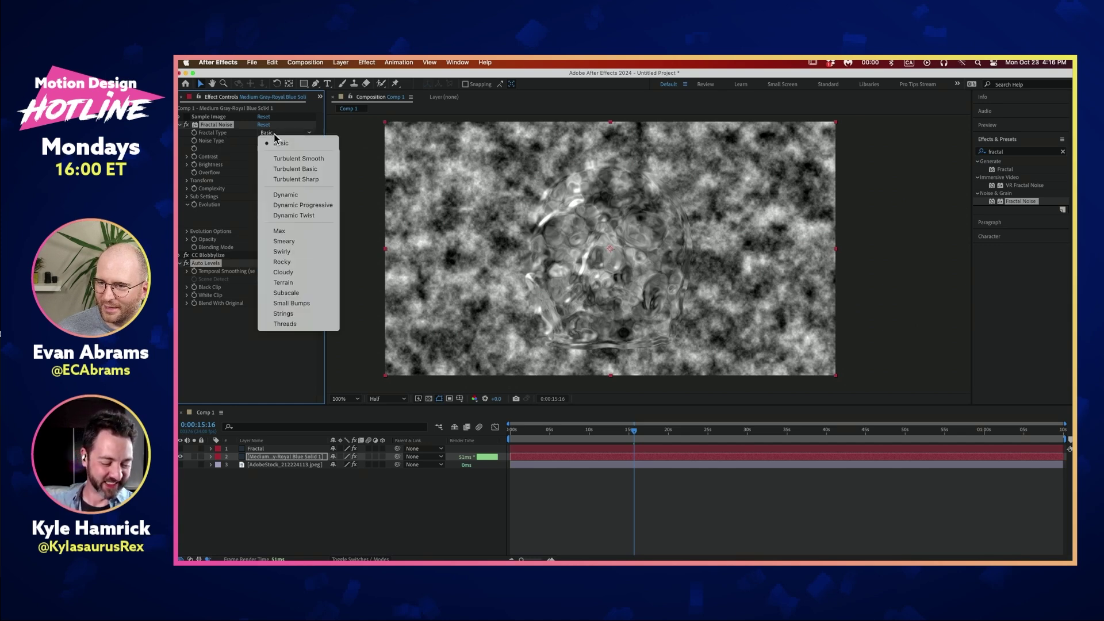
click(240, 162)
drag(266, 162, 269, 164)
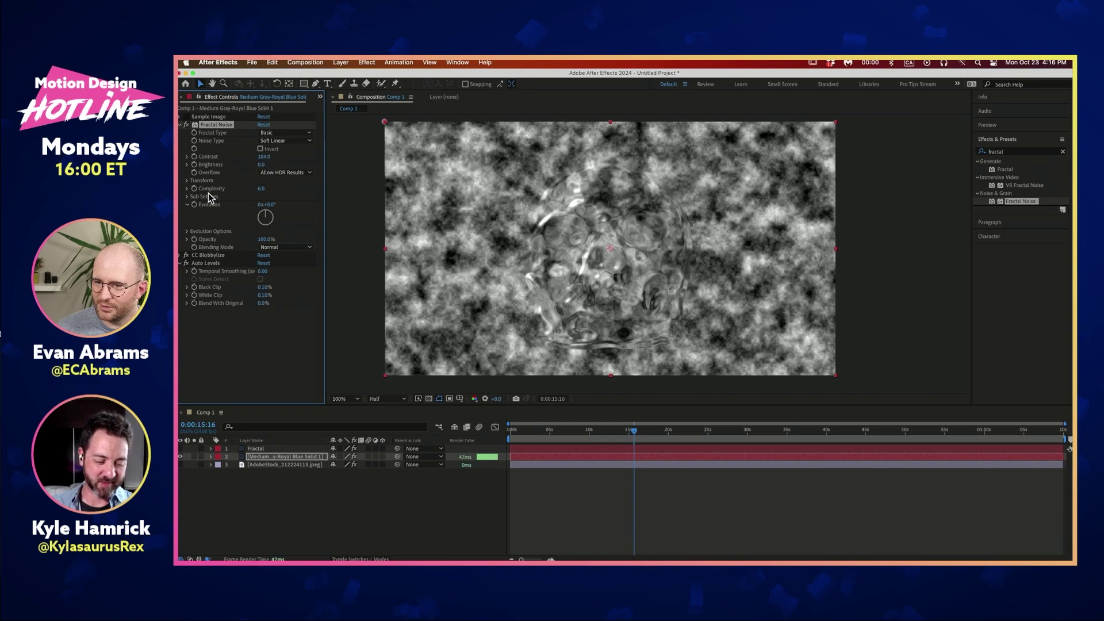
click(186, 181)
drag(264, 205, 331, 186)
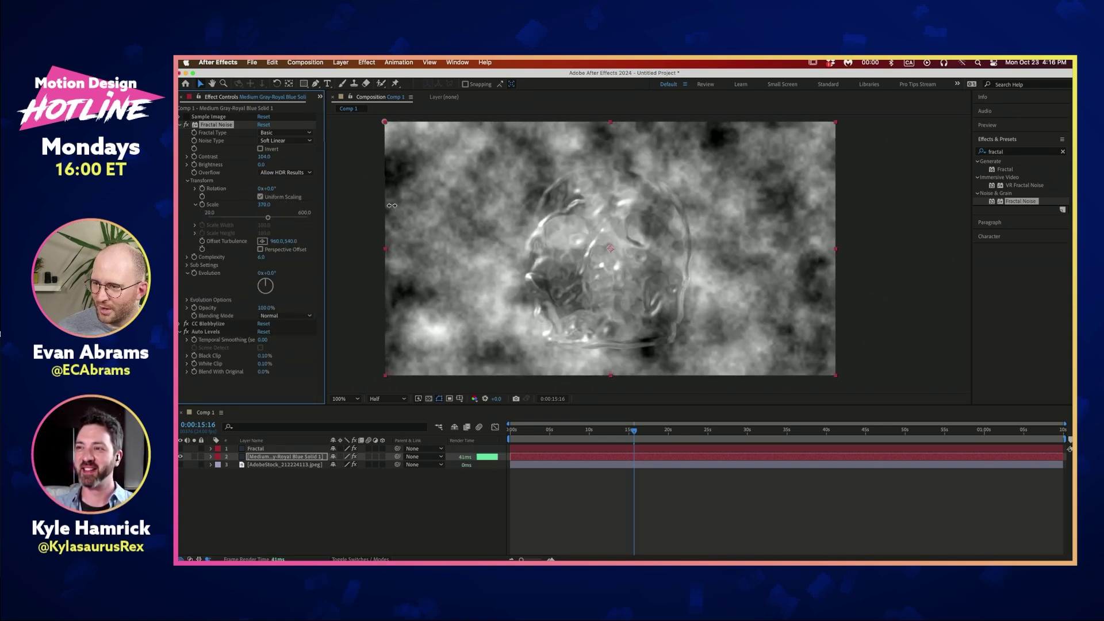
Step: Try the Max and Smeary fractal types on Fractal Noise, and settle on Dynamic Progressive
click(285, 133)
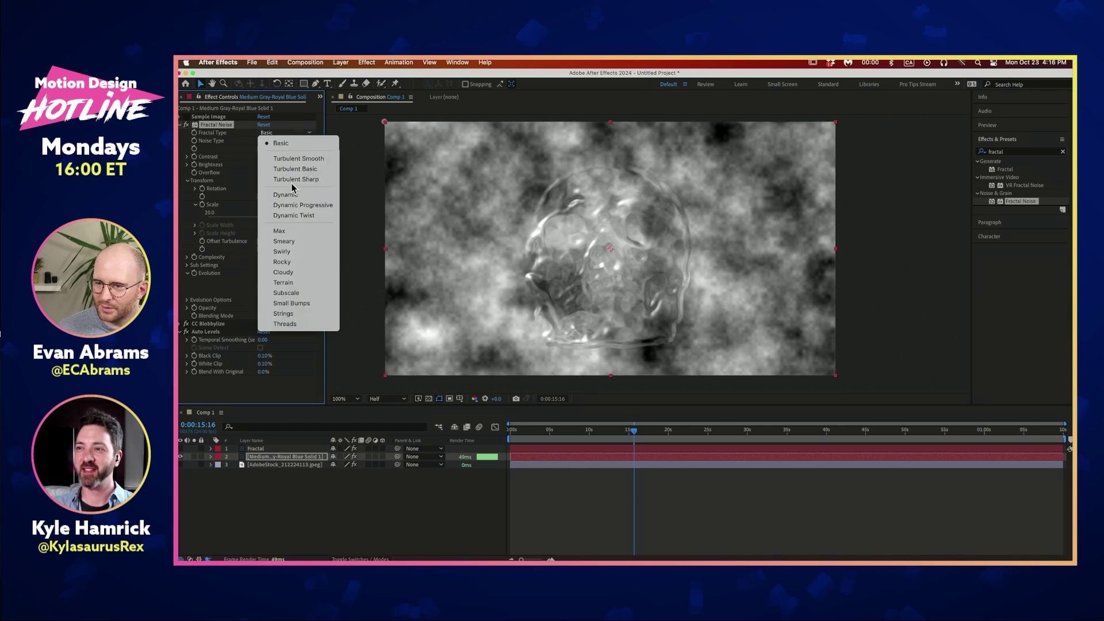
click(296, 232)
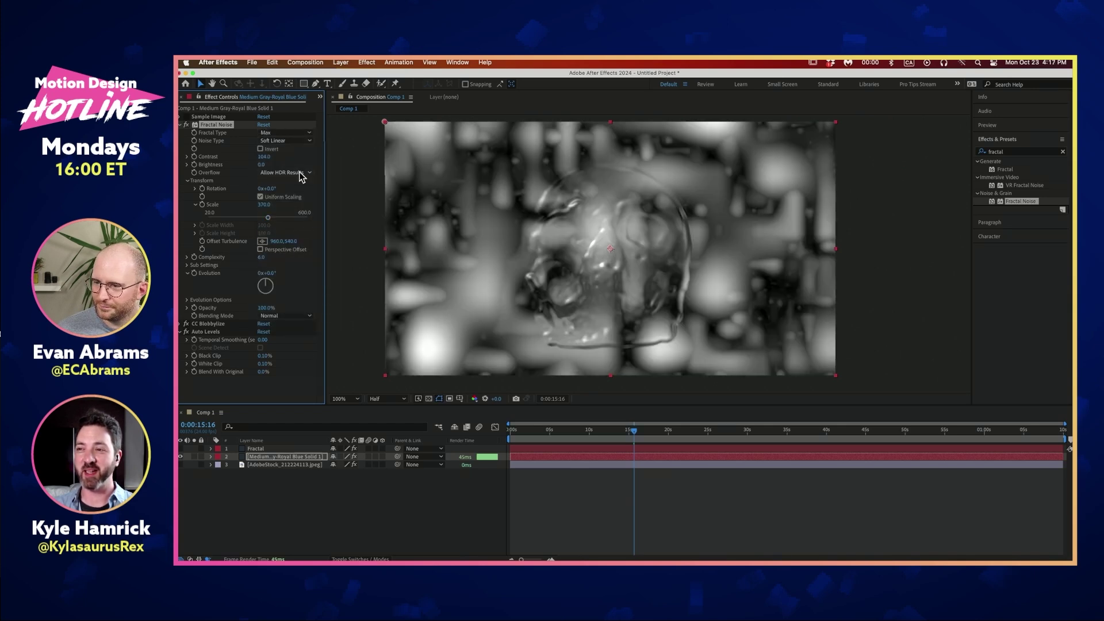
click(282, 134)
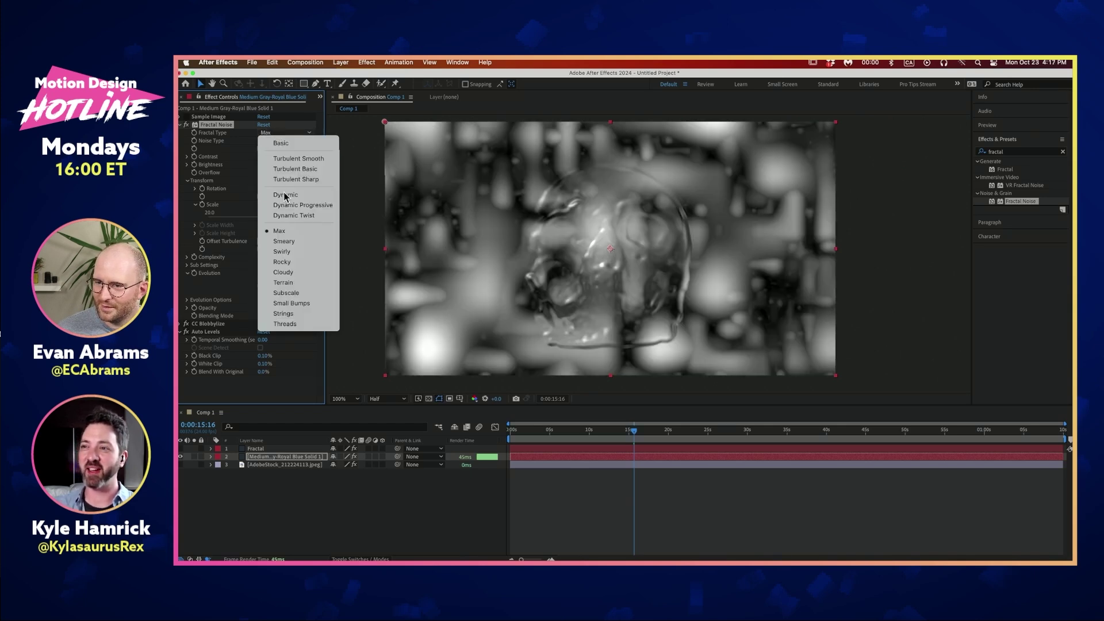
click(289, 249)
click(277, 136)
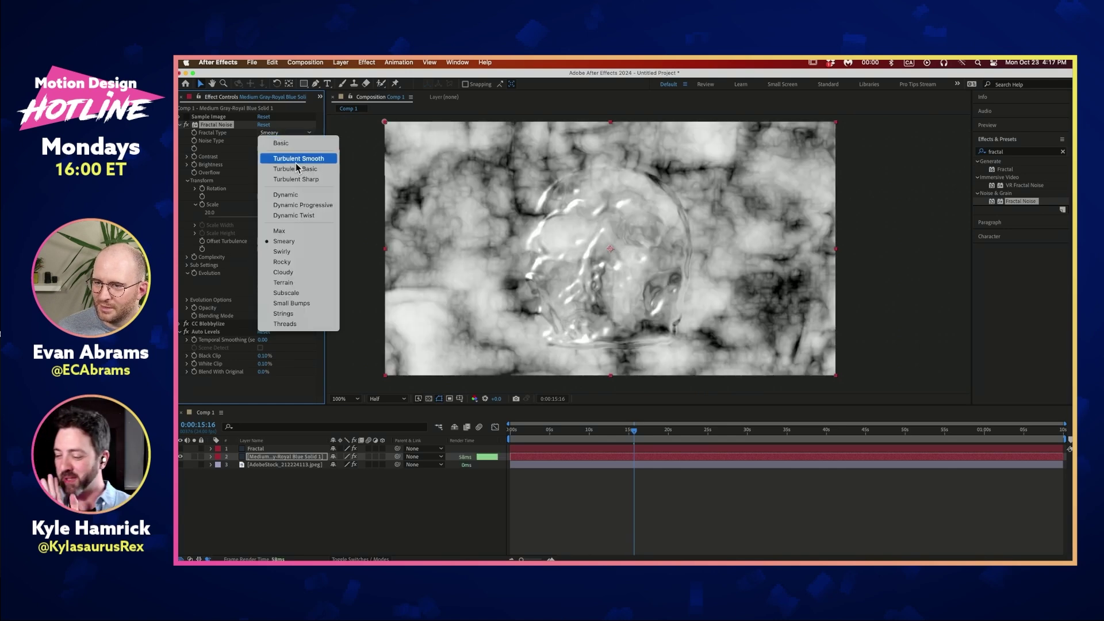
click(306, 214)
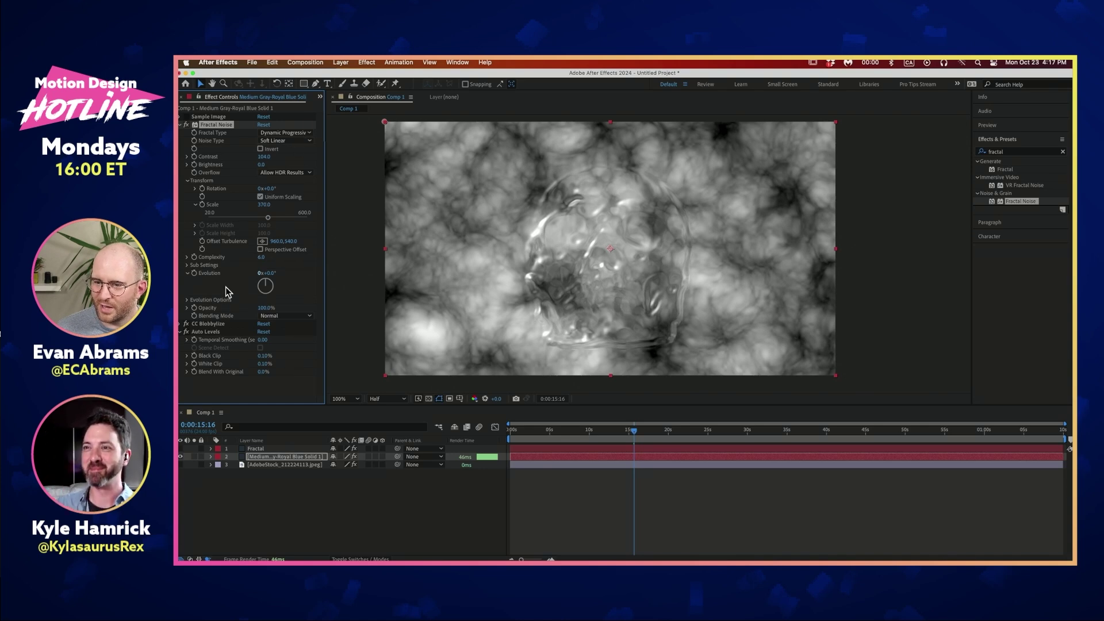
Step: Animate Fractal Noise's Evolution with the expression time*300, preview the result and collapse the solid's properties
alt+click(195, 273)
text(ti)
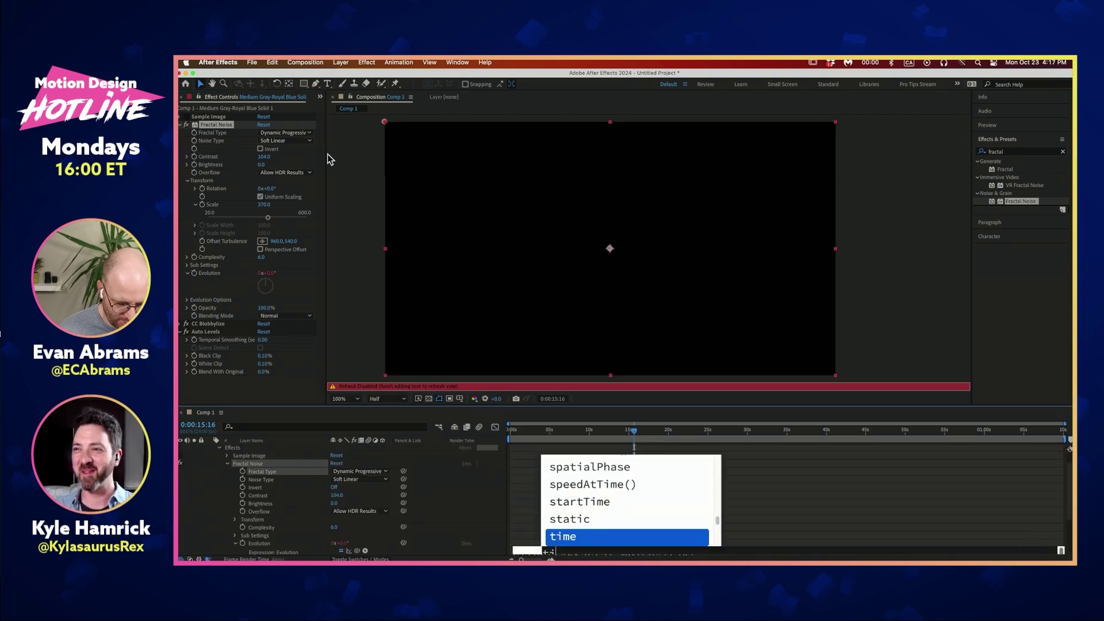
text(me*300)
click(328, 155)
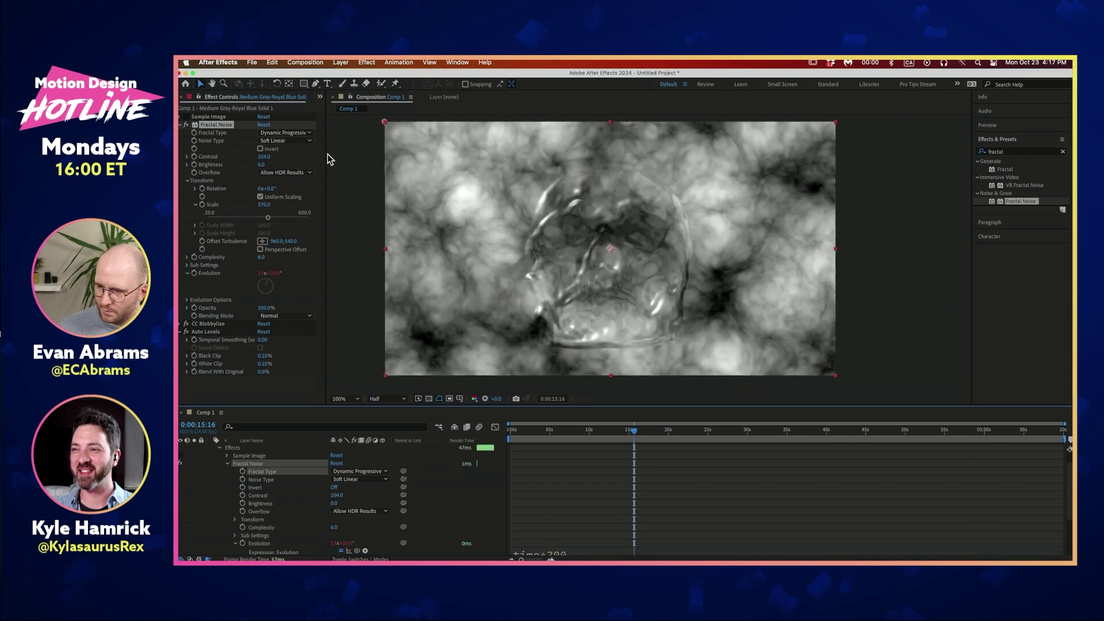
key(space)
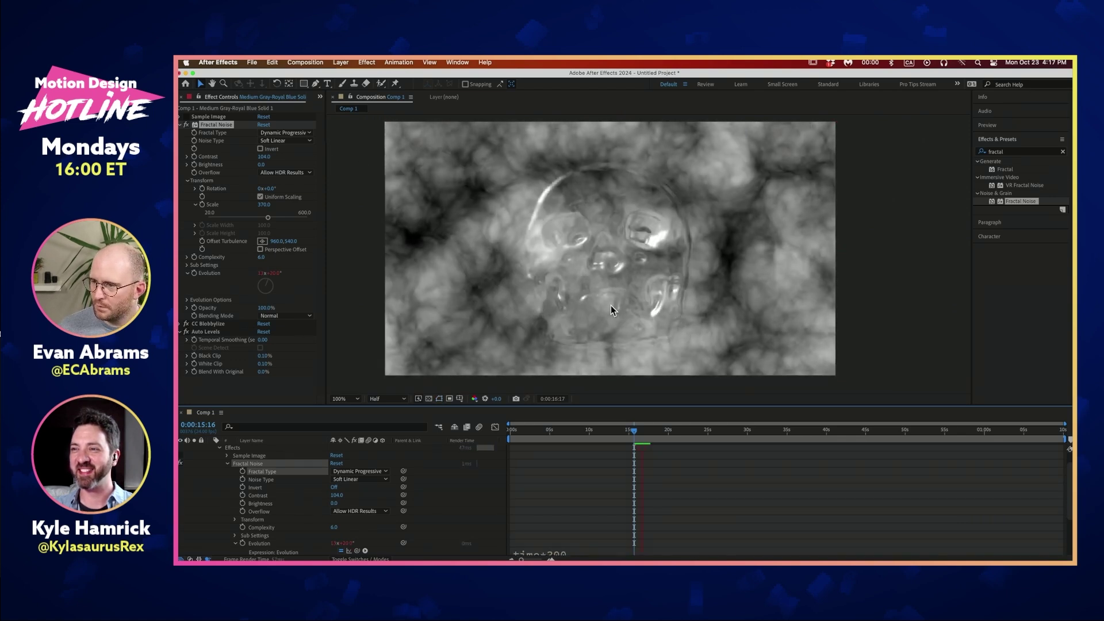
drag(656, 432, 634, 436)
scroll(209, 453, up, 2)
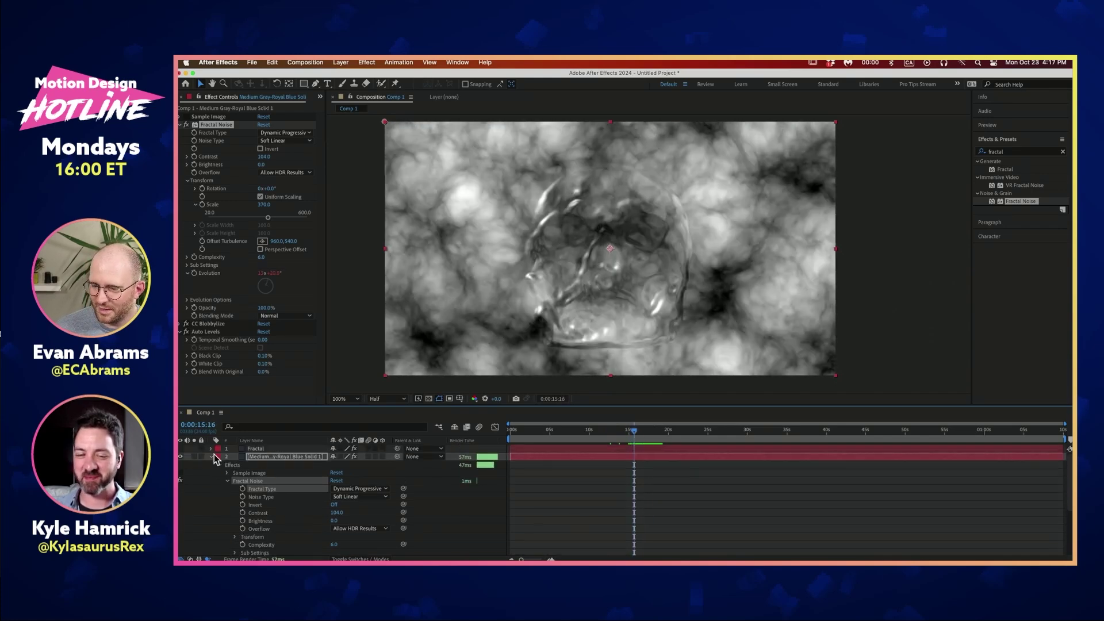
click(211, 457)
Step: Make the skull image layer visible, duplicate it and place the copy at the top of the layer stack
click(256, 465)
click(180, 464)
drag(823, 378, 847, 390)
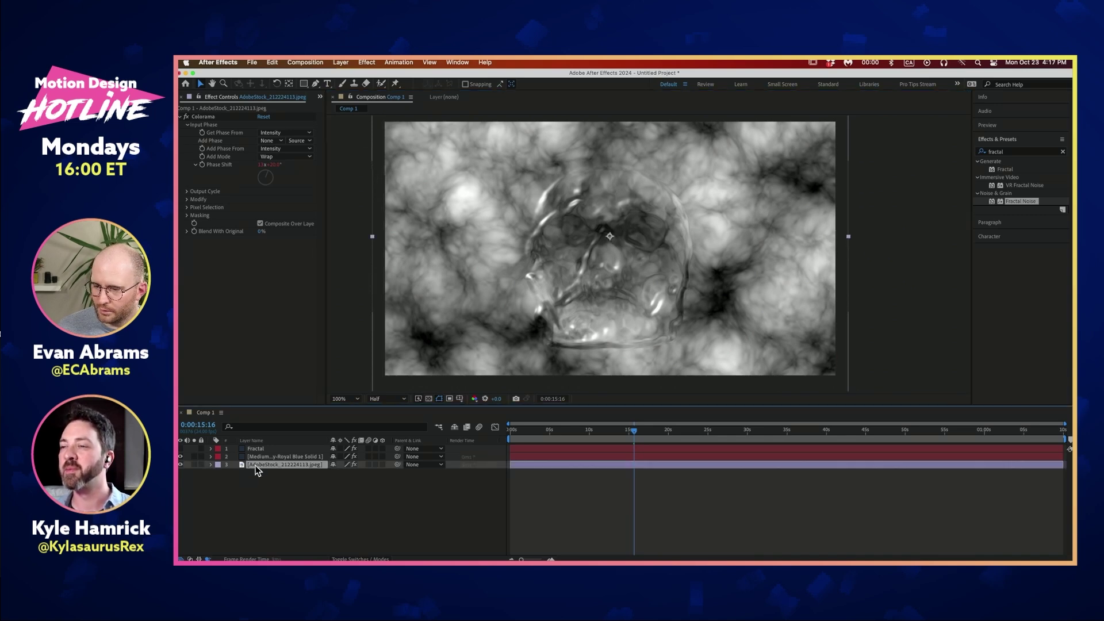
key(super+d)
drag(261, 447, 261, 447)
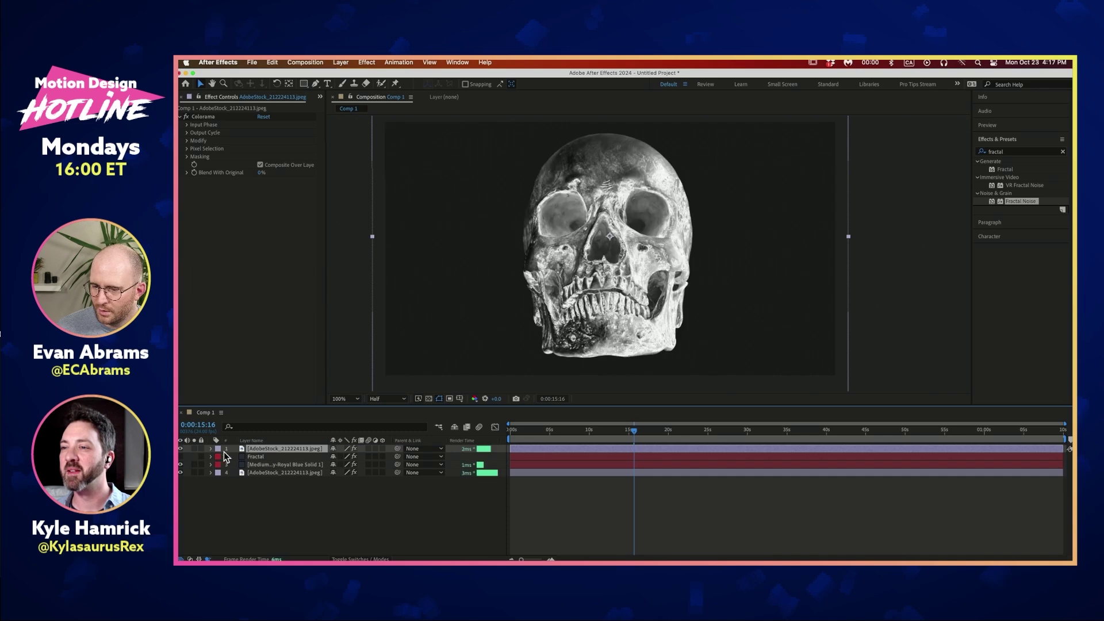
Step: Replace Colorama on the top skull copy with Curves, moving the black point to the white end to make a black silhouette
click(204, 117)
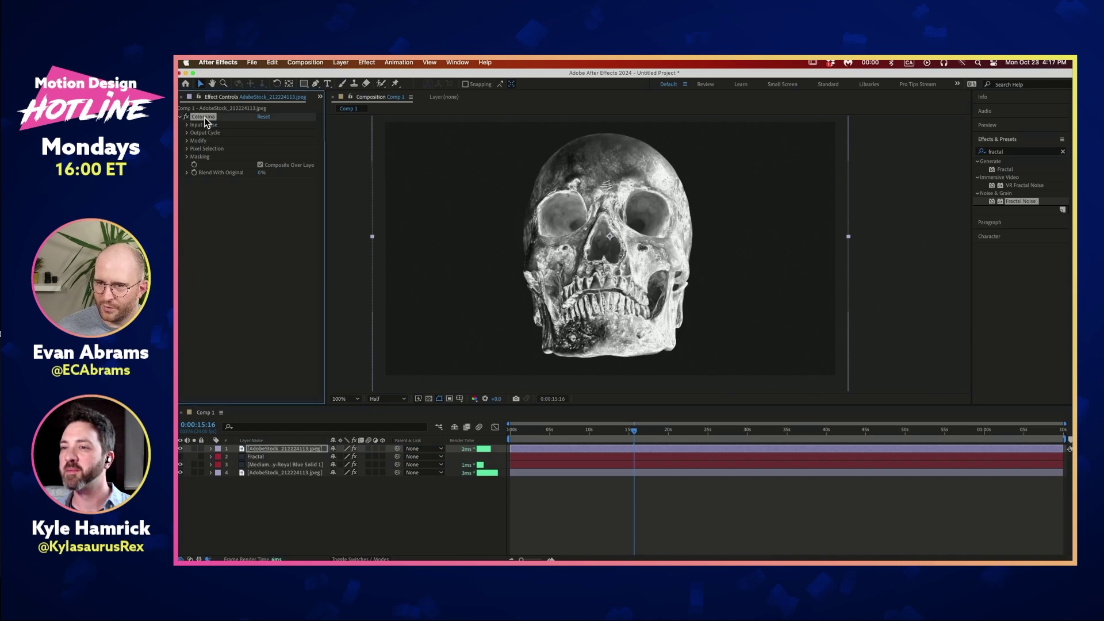
key(Delete)
click(994, 152)
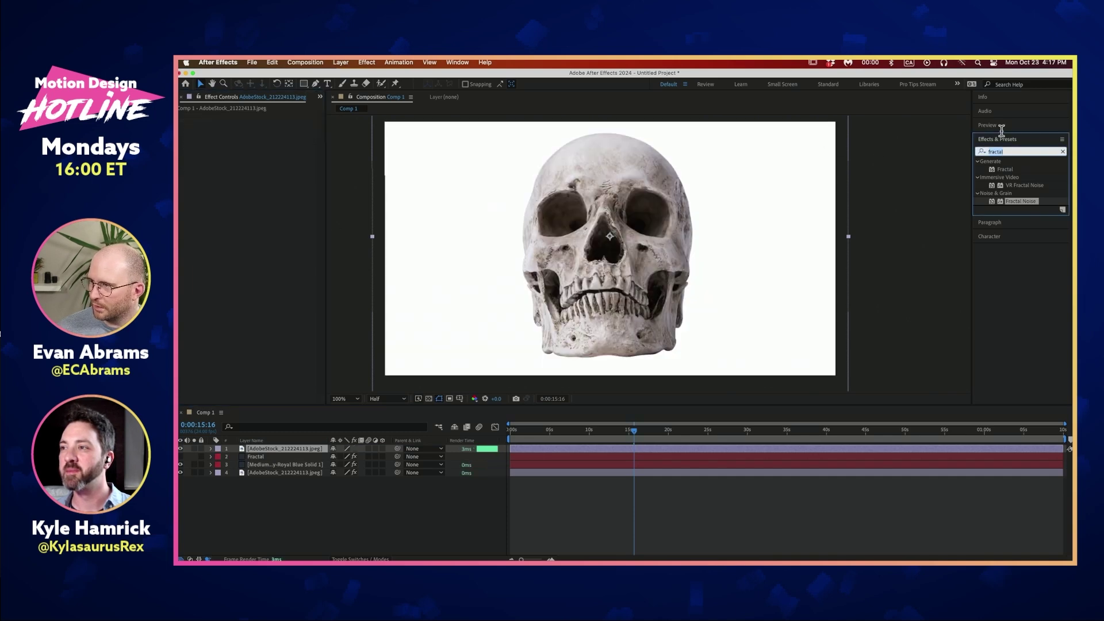
text(cruve)
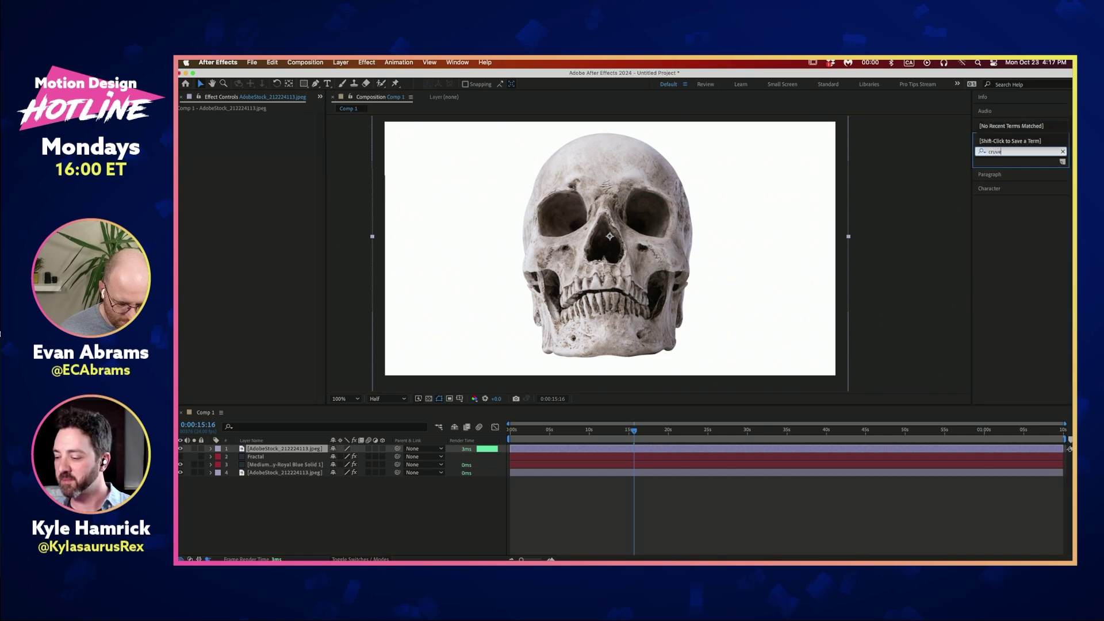
text(curves)
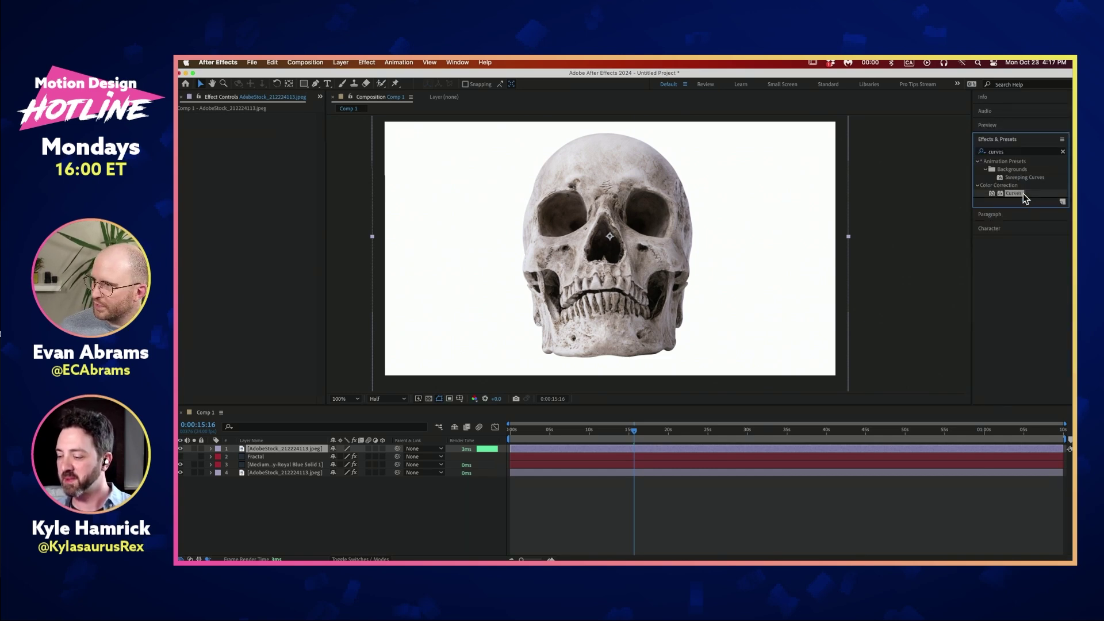
drag(1023, 193, 223, 152)
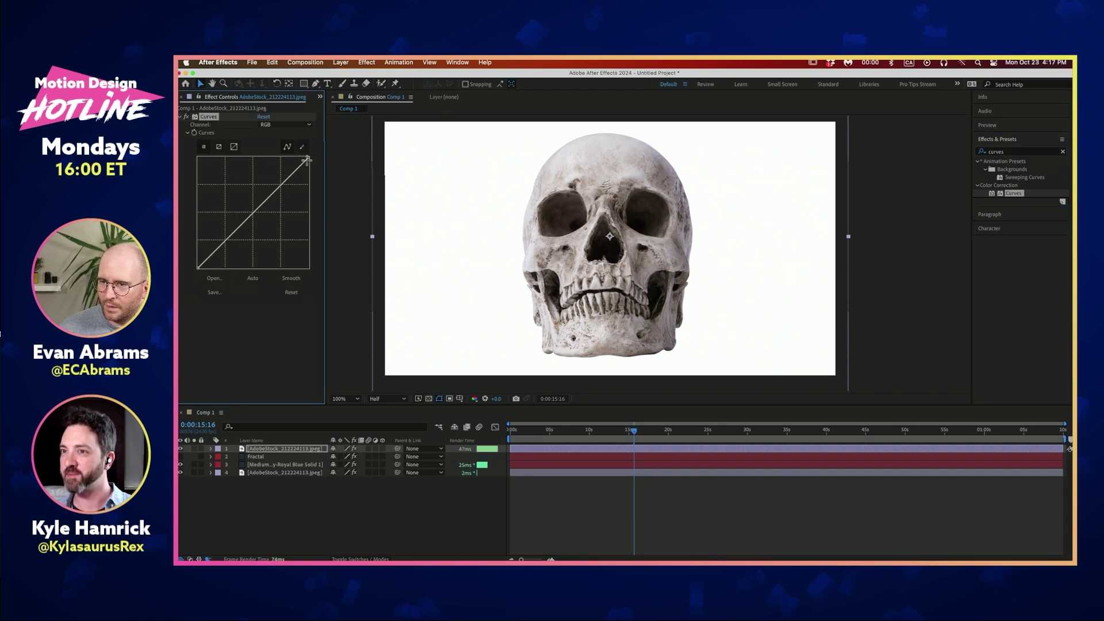
drag(199, 266, 306, 269)
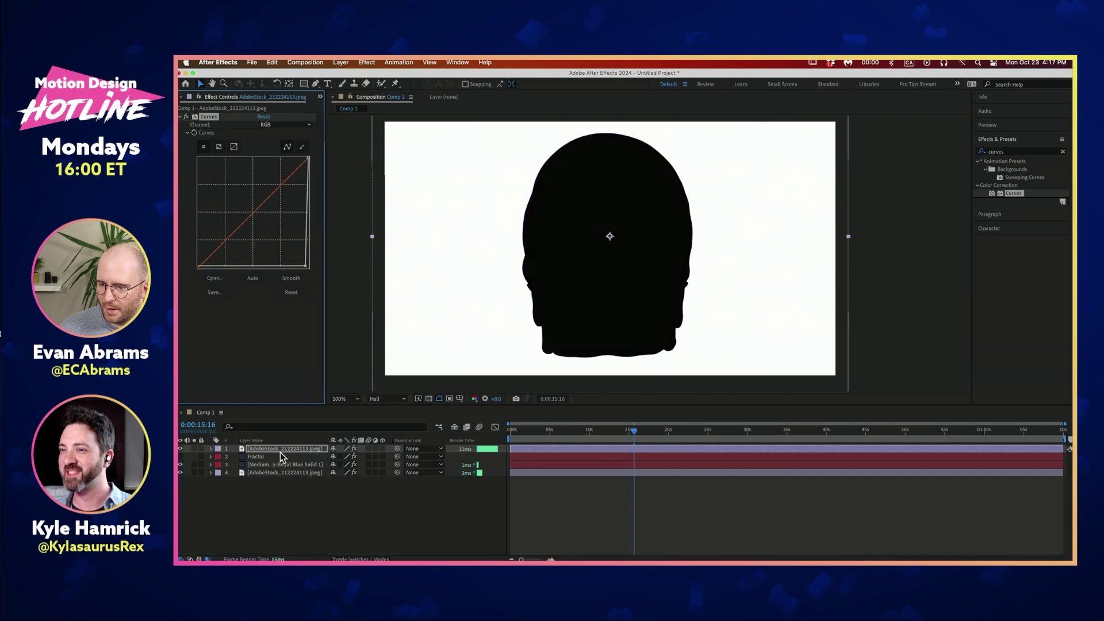
Step: Use the top skull copy as an inverted luma track matte for the blue solid, checking the cutout with the bottom skull hidden
click(363, 465)
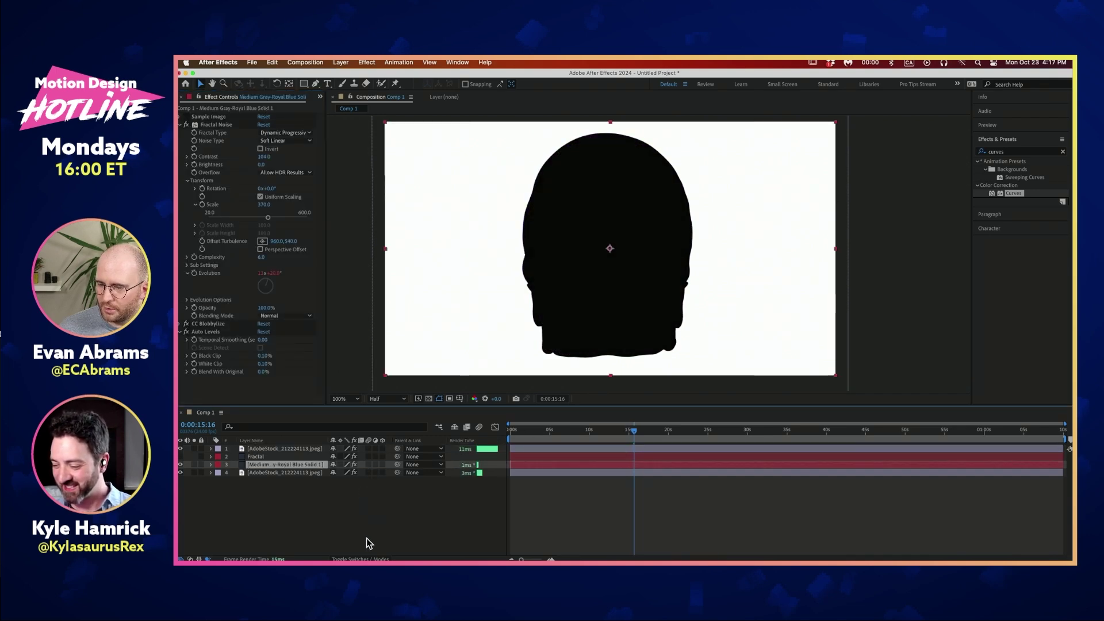
click(368, 557)
click(397, 464)
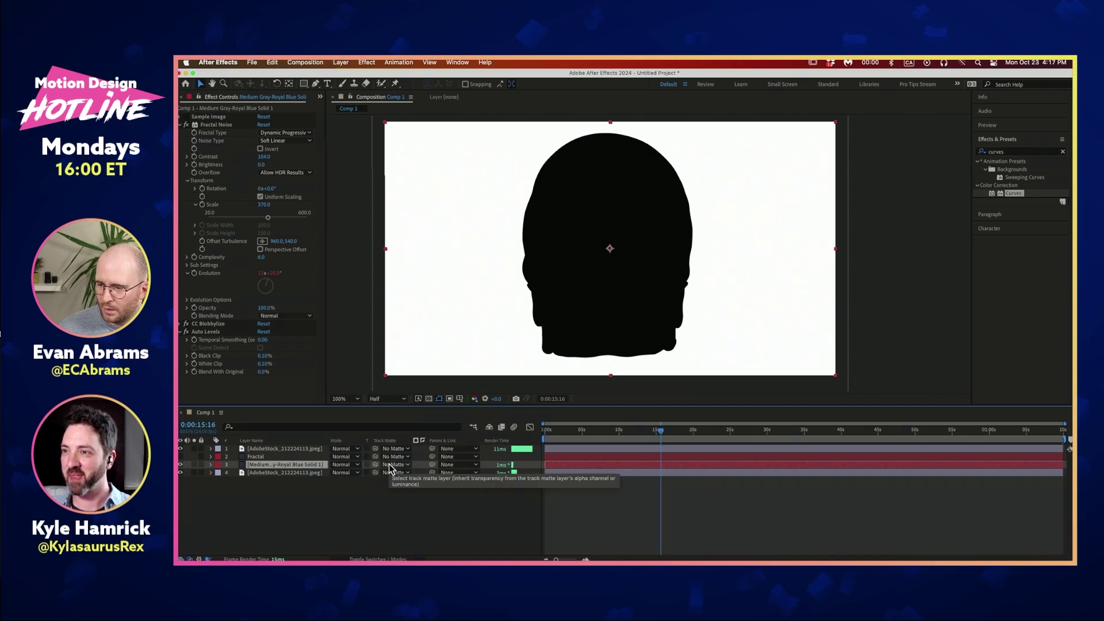
click(405, 490)
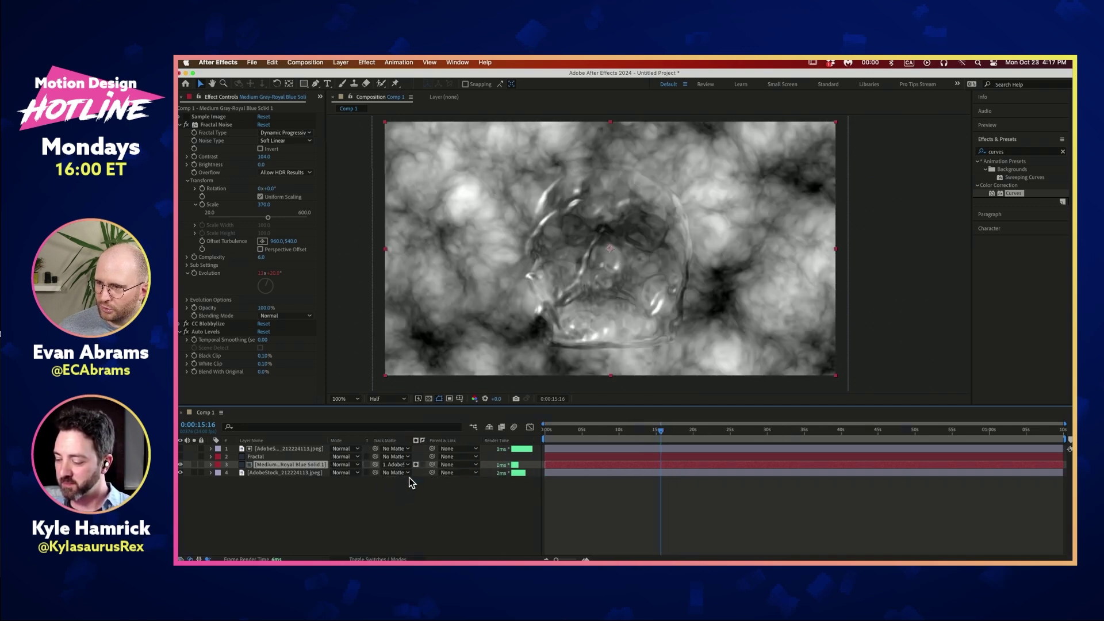
click(416, 465)
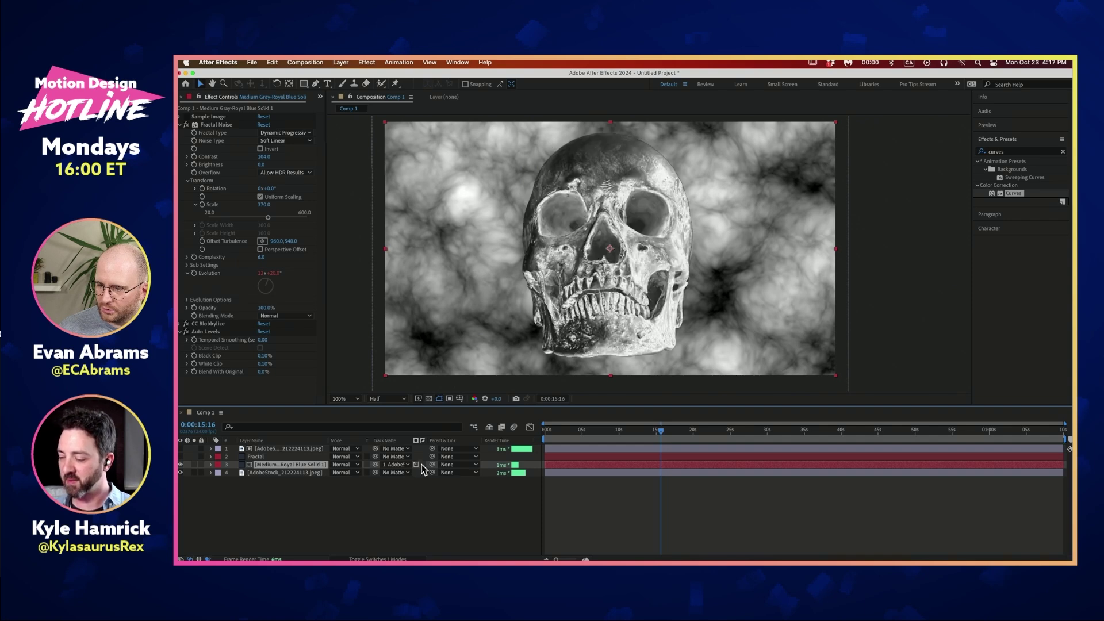
click(180, 473)
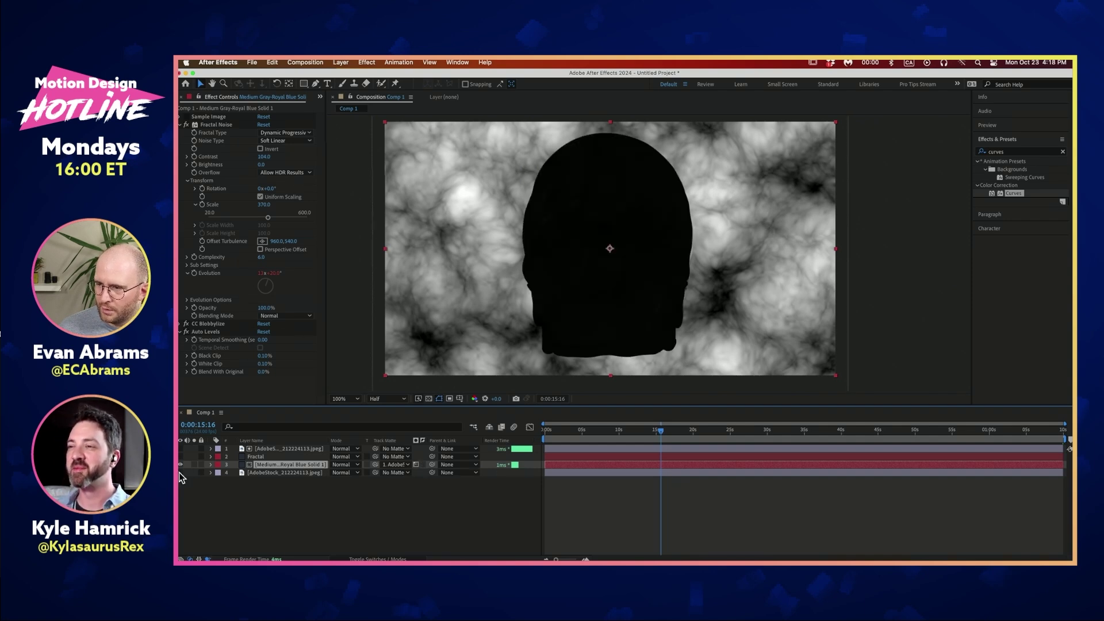
click(423, 465)
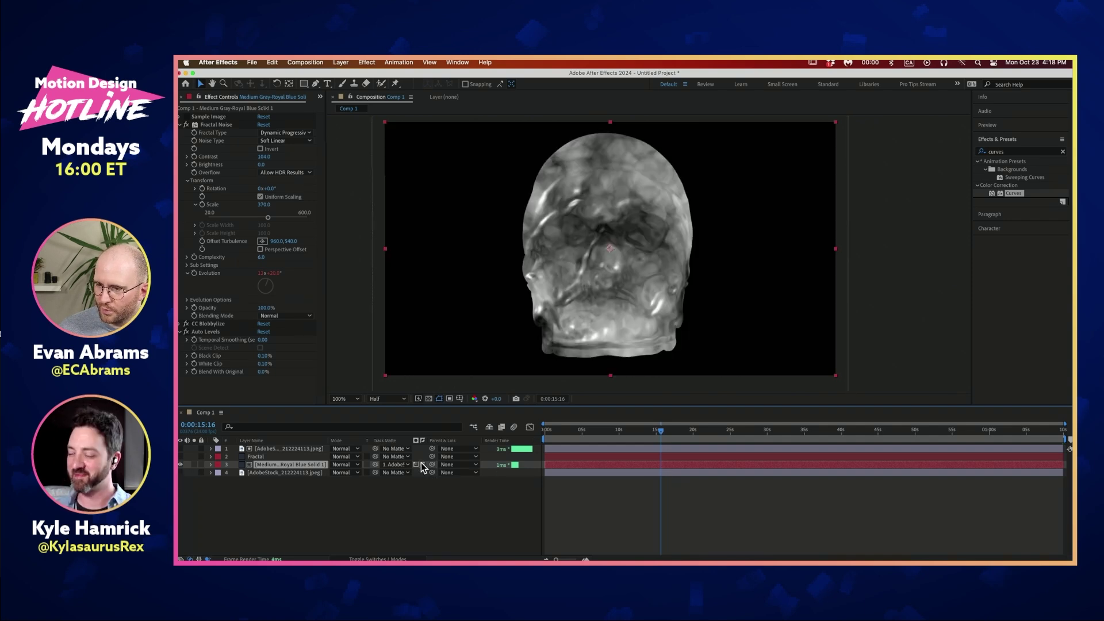
click(180, 473)
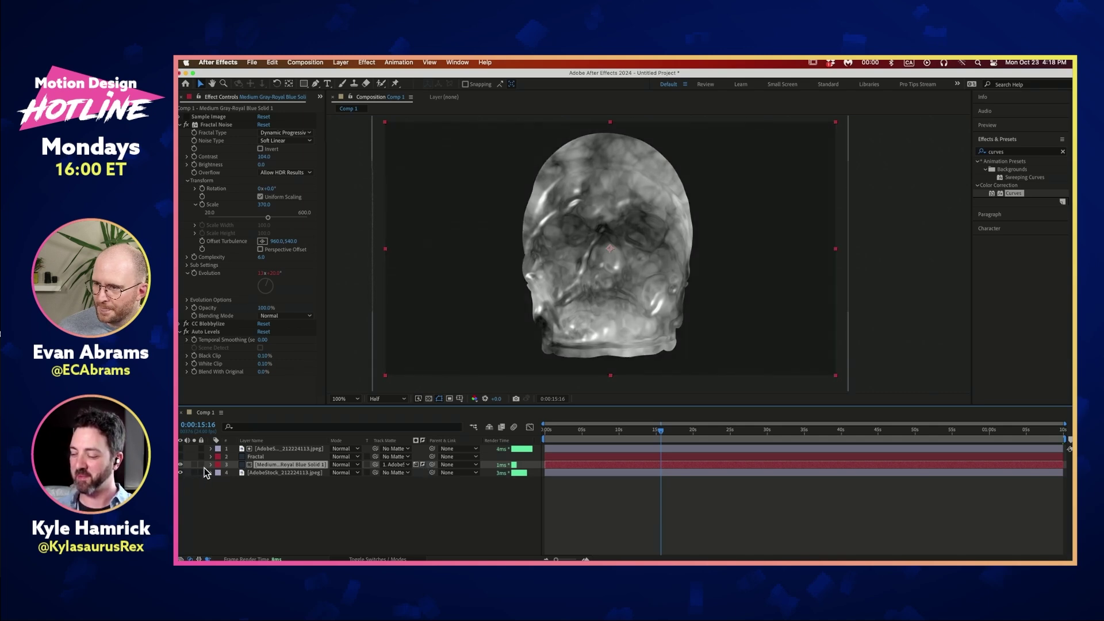
Step: Set the blue solid's blending mode to Add over the Colorama skull and preview the animation
click(293, 473)
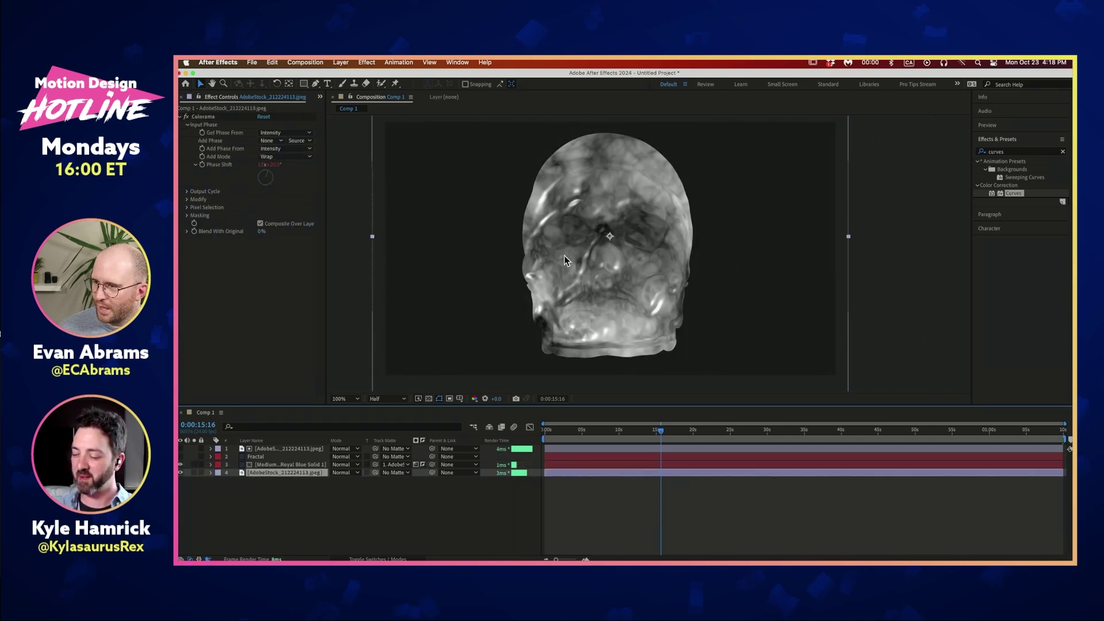
click(252, 465)
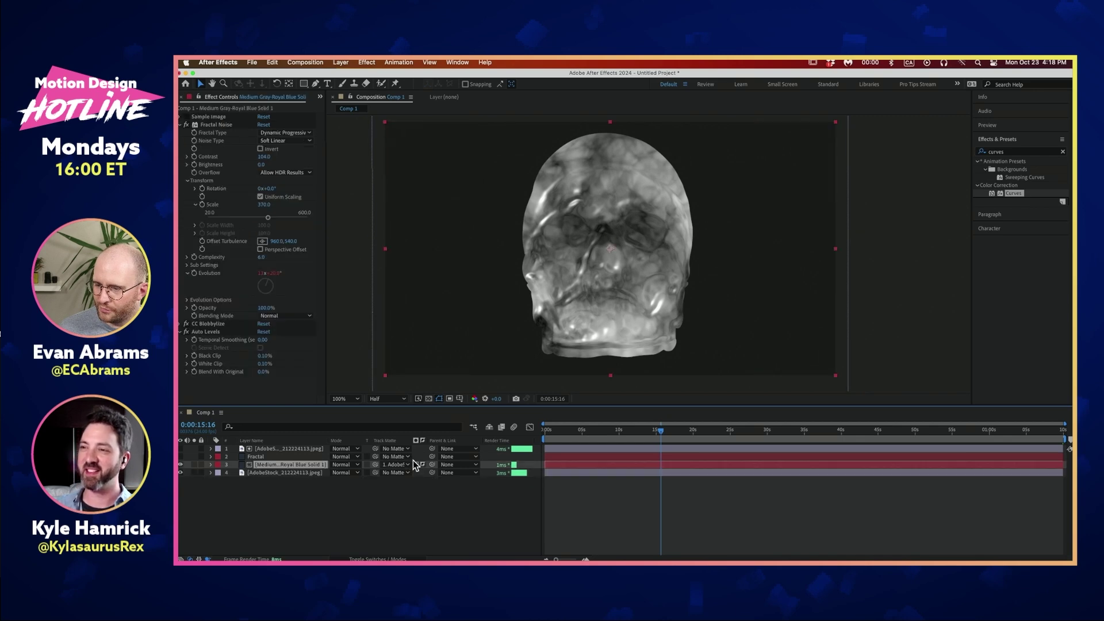
click(345, 465)
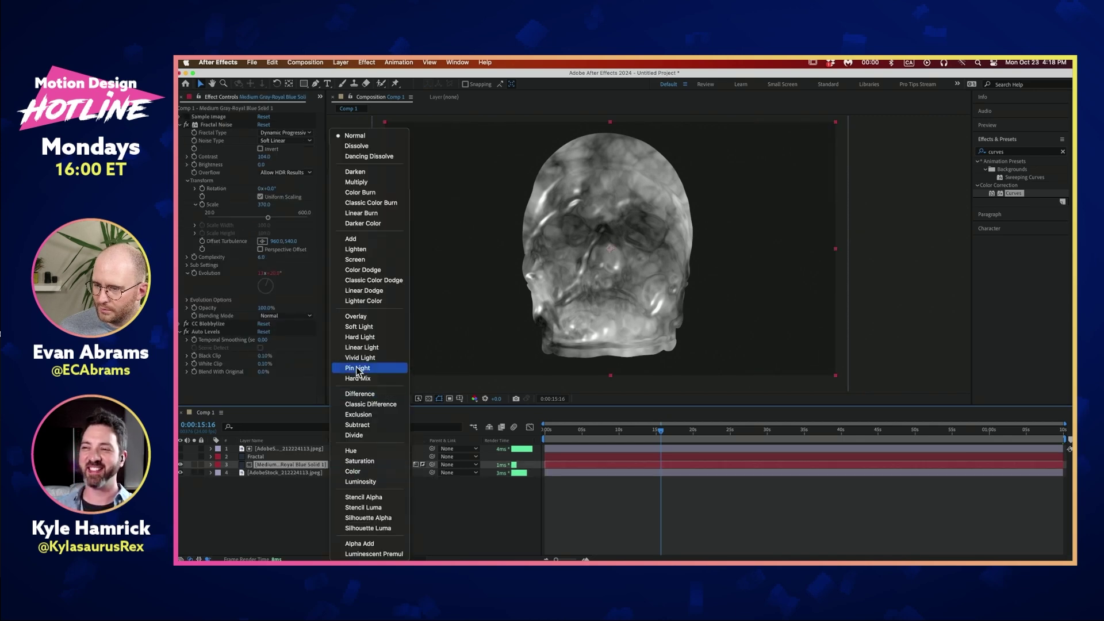
click(352, 239)
click(662, 545)
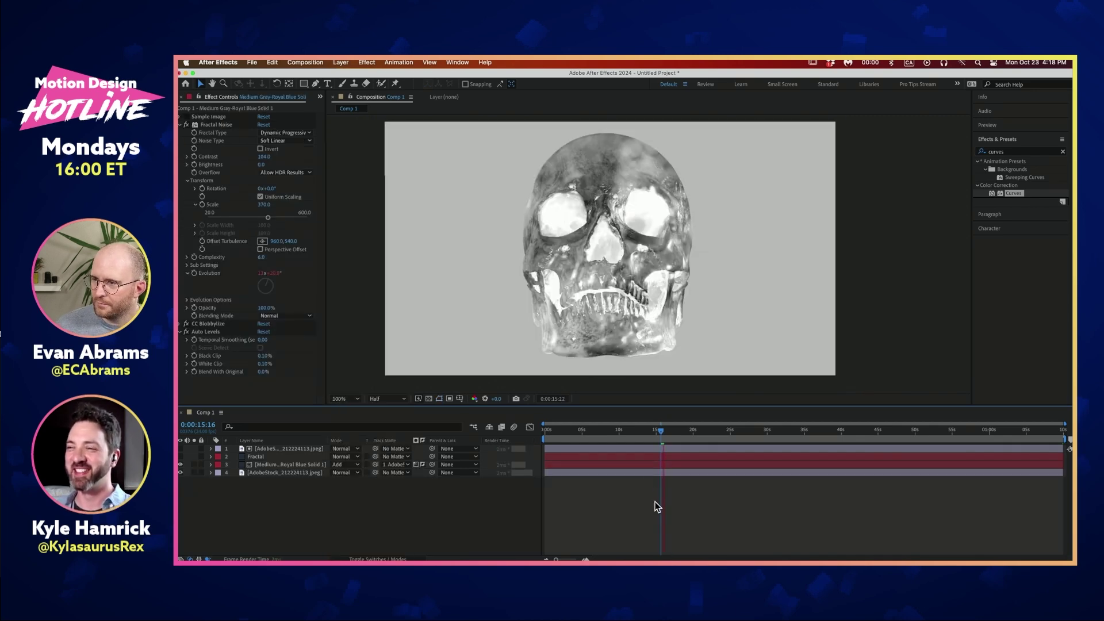
Step: Duplicate the bottom Colorama skull layer, delete Colorama from the upper copy and preview the result
click(587, 433)
click(273, 471)
key(ctrl+d)
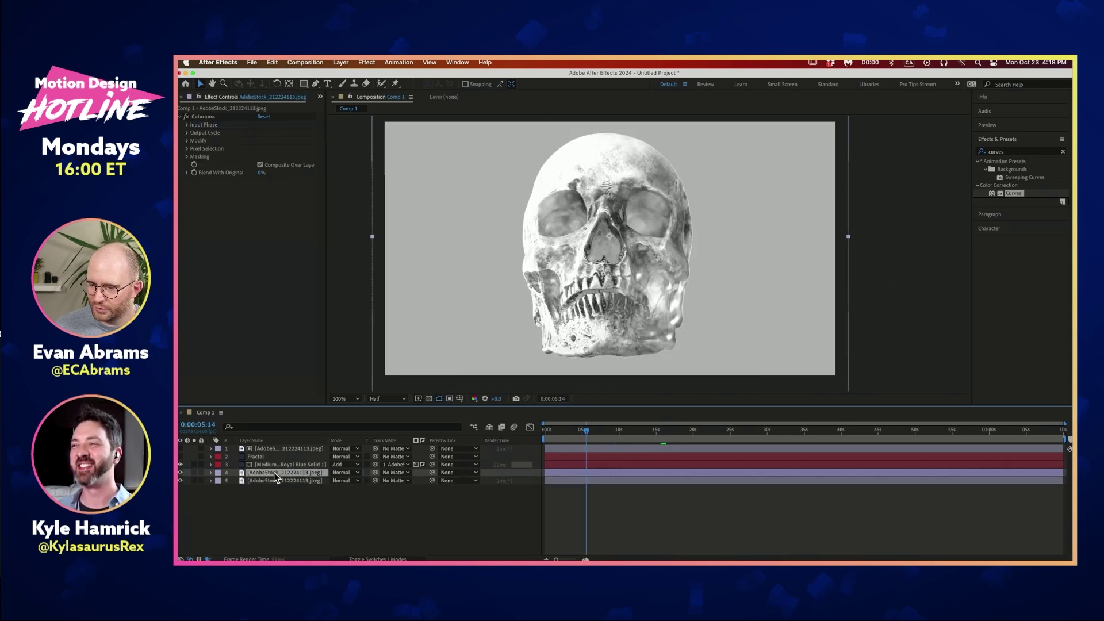
click(215, 115)
key(Delete)
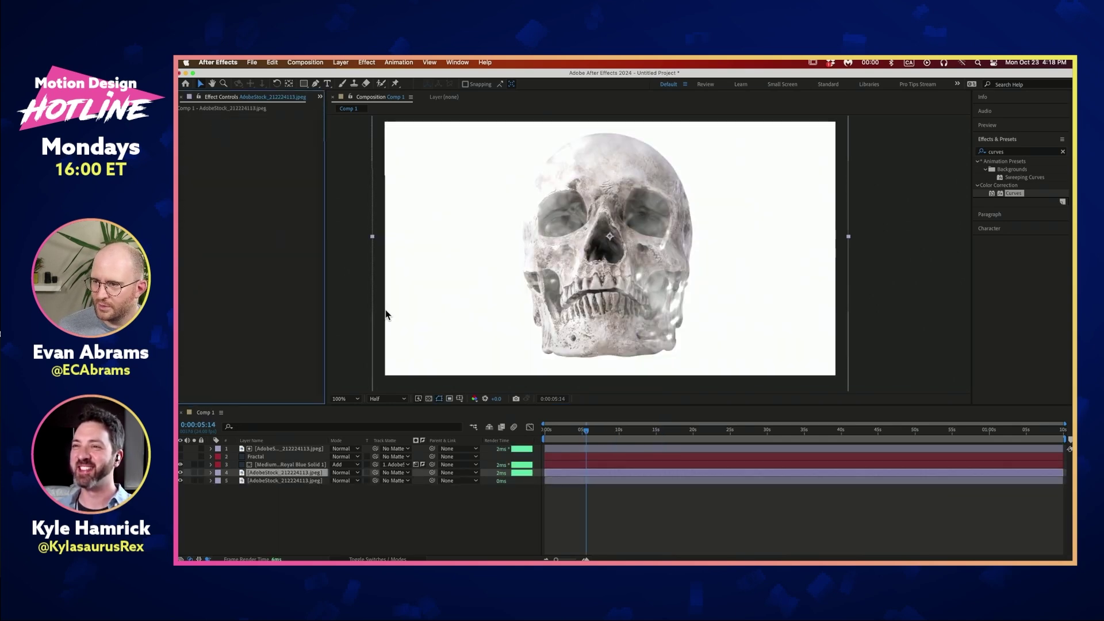
key(space)
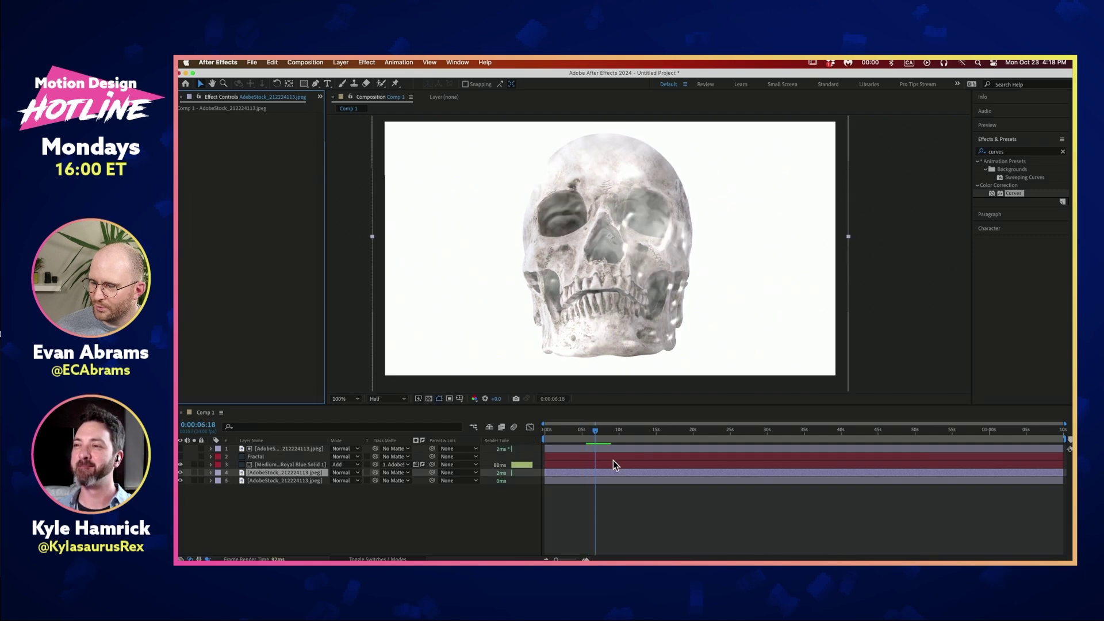
drag(610, 432, 626, 430)
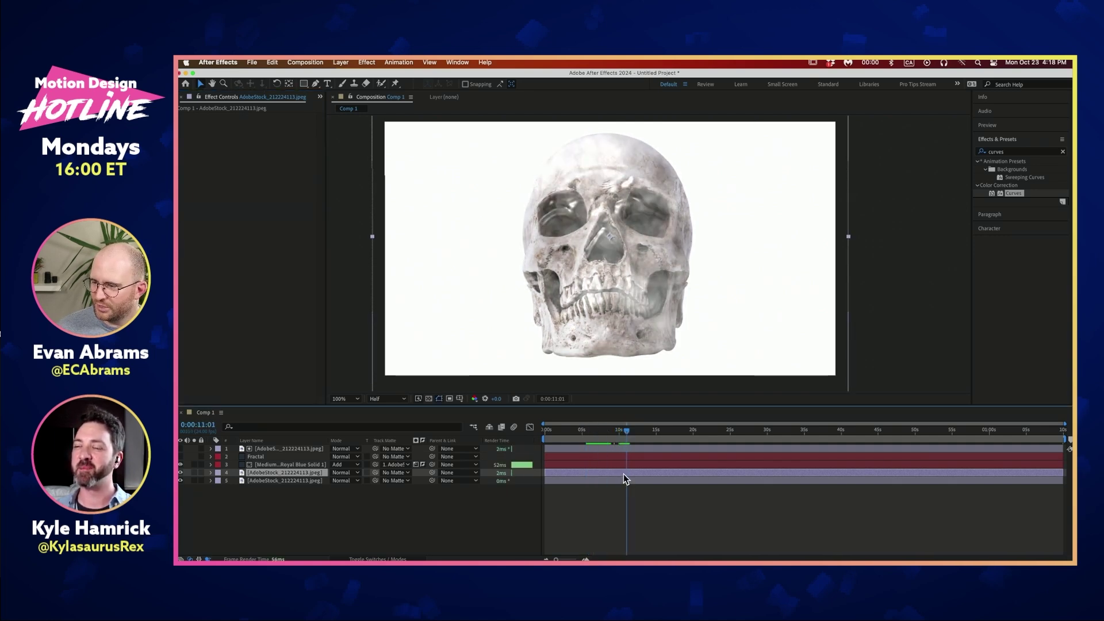
Step: Find the Tint effect and apply it to the upper copy of the bottom skull pair to make it grayscale
click(1023, 153)
text(tint)
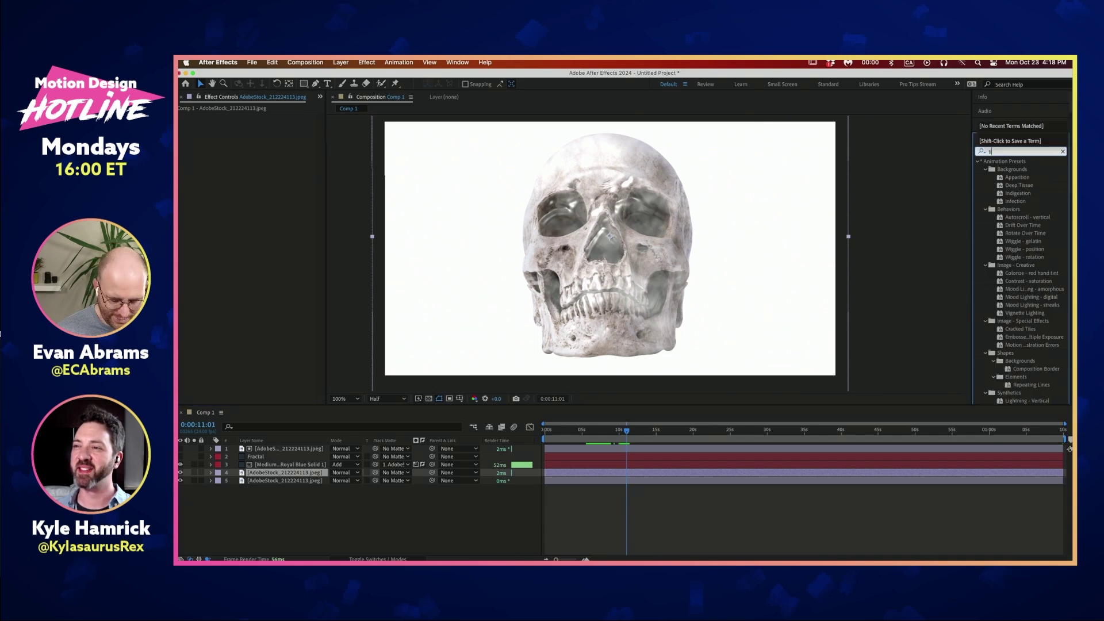
drag(1013, 195, 460, 473)
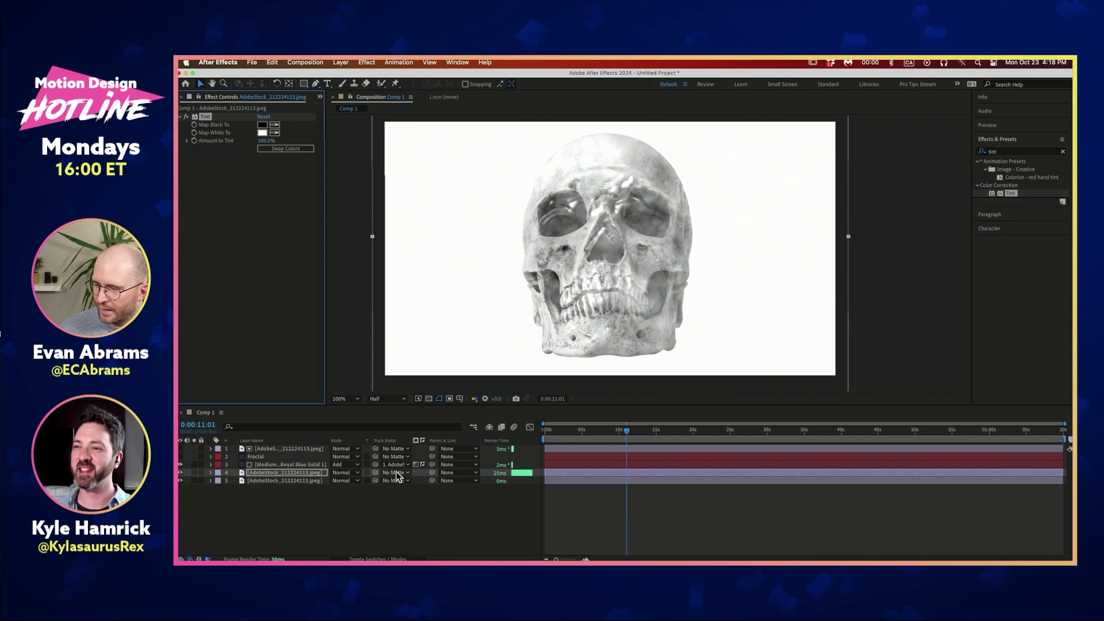
Step: Set the top black silhouette skull as the tinted skull's inverted luma track matte and preview the composite
click(397, 472)
click(413, 496)
click(416, 473)
click(444, 493)
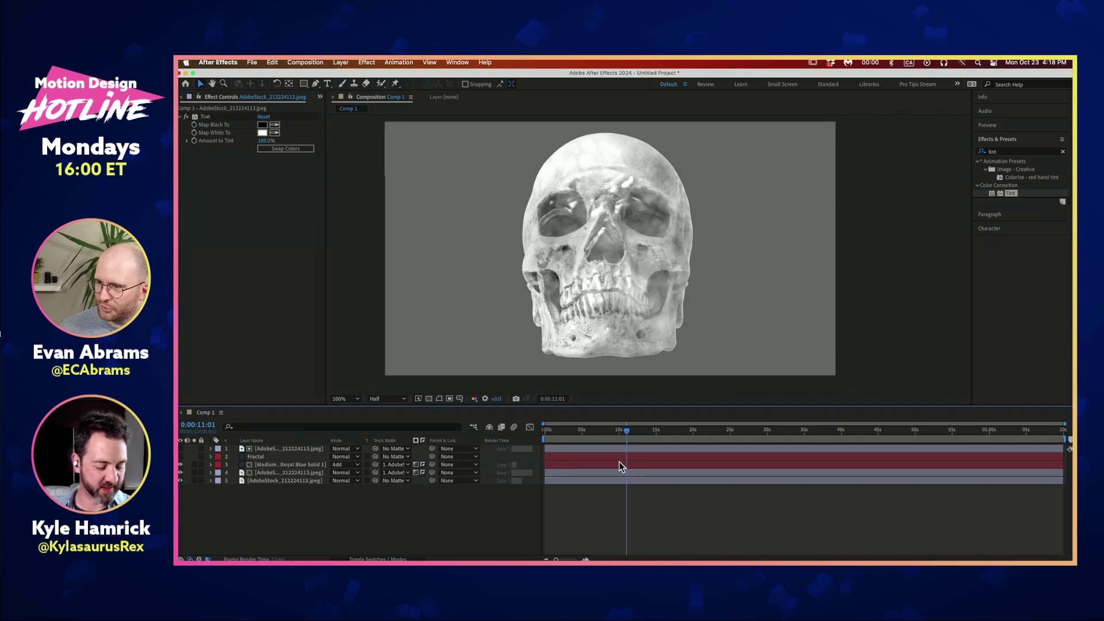
key(space)
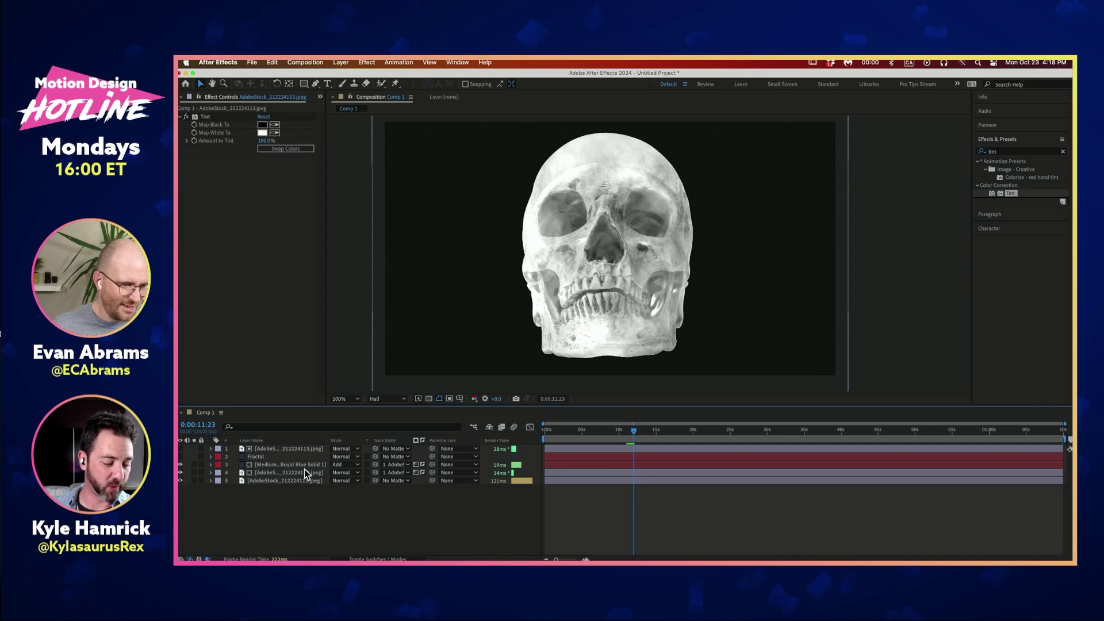
key(space)
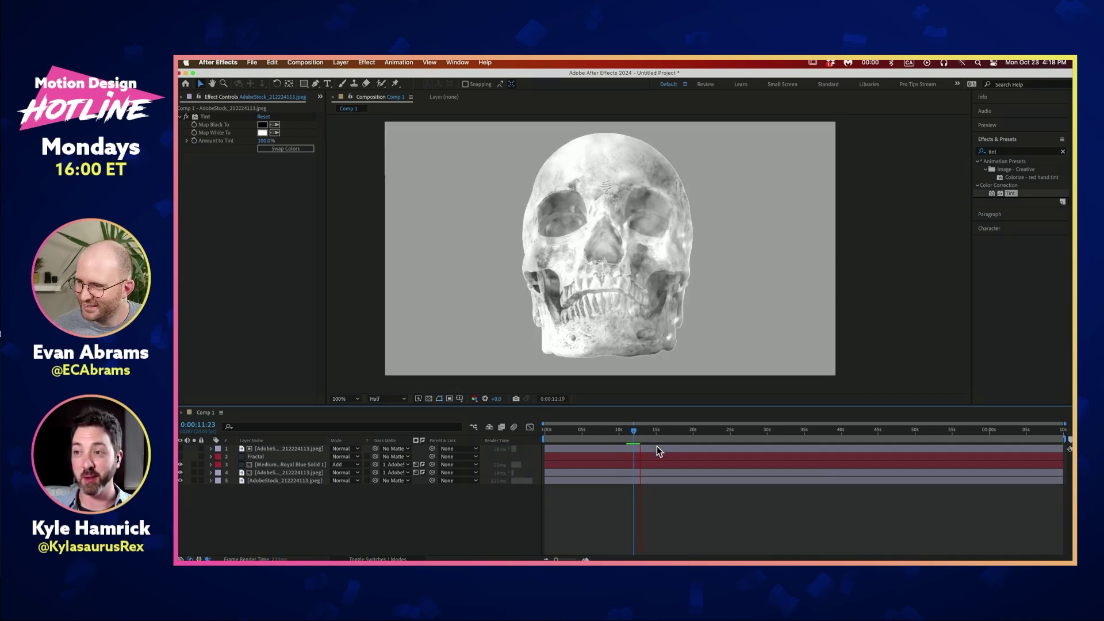
key(space)
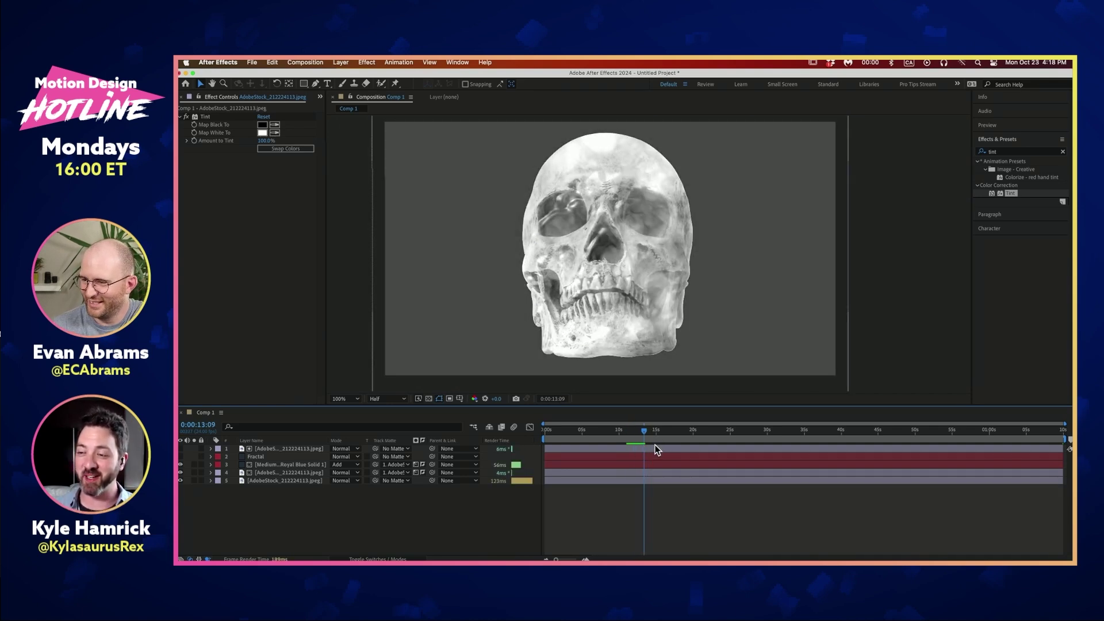
Step: Hide the bottom Colorama skull layer and preview the matted skull against black, stopping around 17 seconds
click(309, 473)
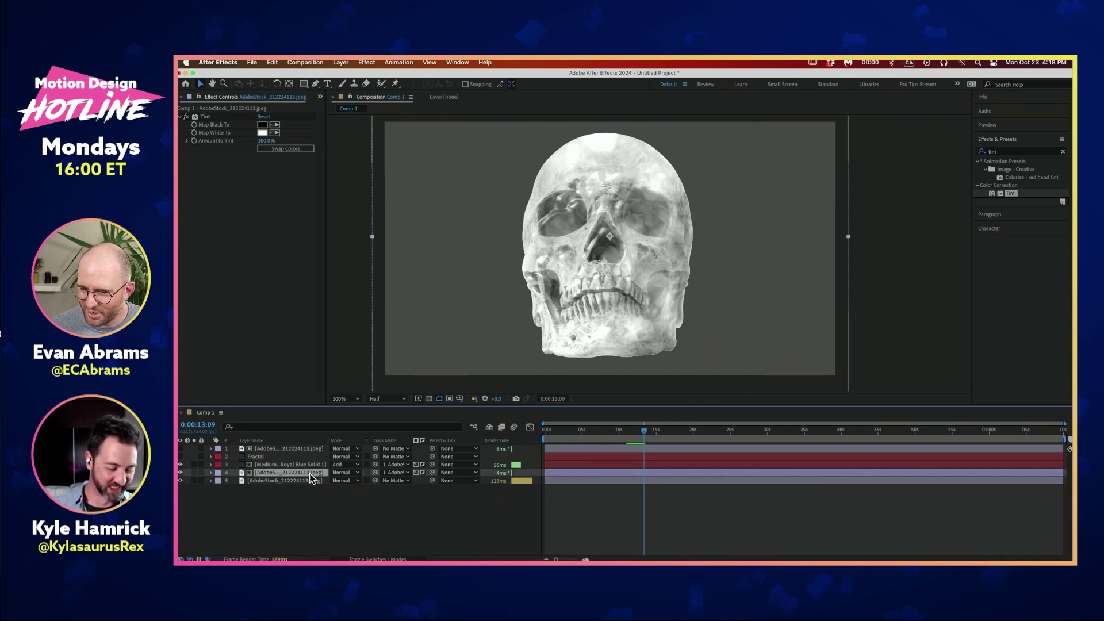
click(182, 480)
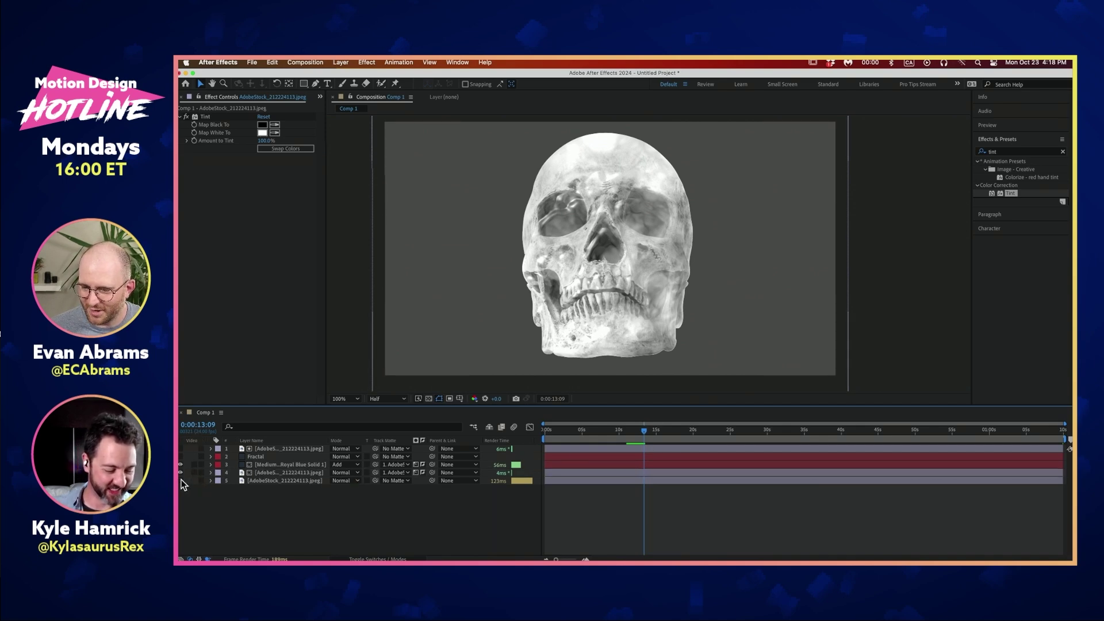
click(181, 480)
key(space)
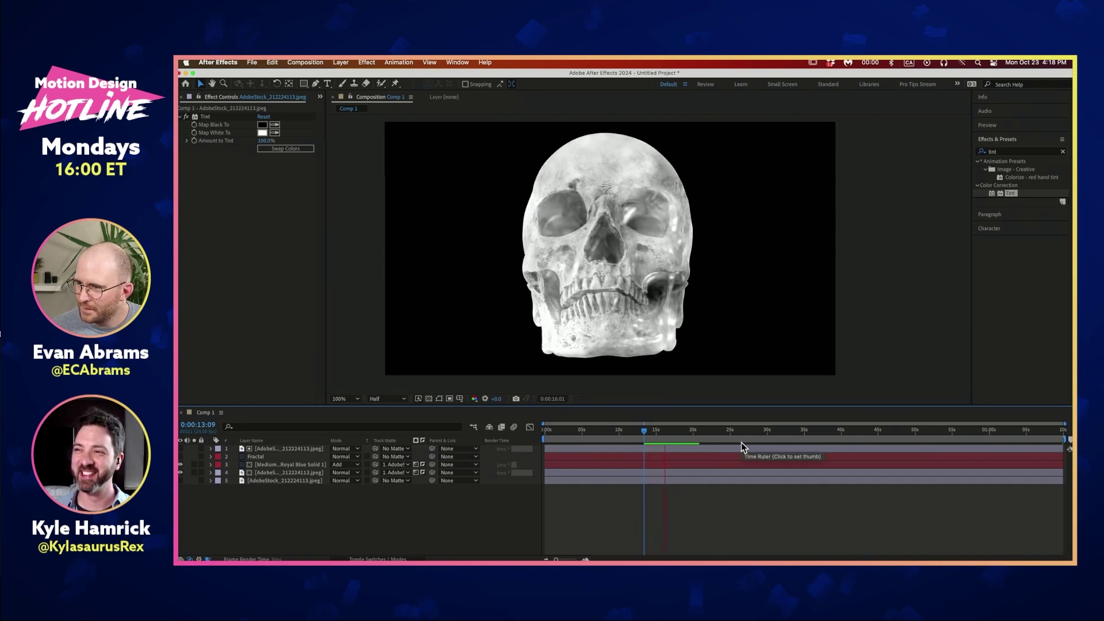
click(675, 438)
drag(671, 435, 671, 436)
Step: Review the blue solid's effect stack with Fractal Noise collapsed and examine the animation between about 15 and 20 seconds
click(288, 465)
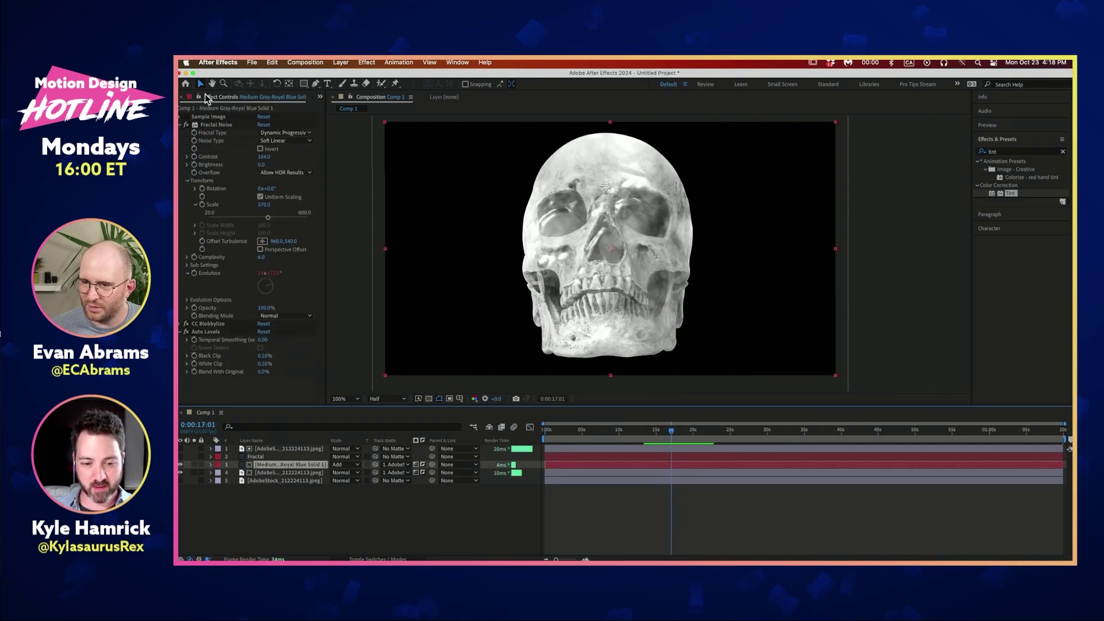
click(178, 124)
click(212, 116)
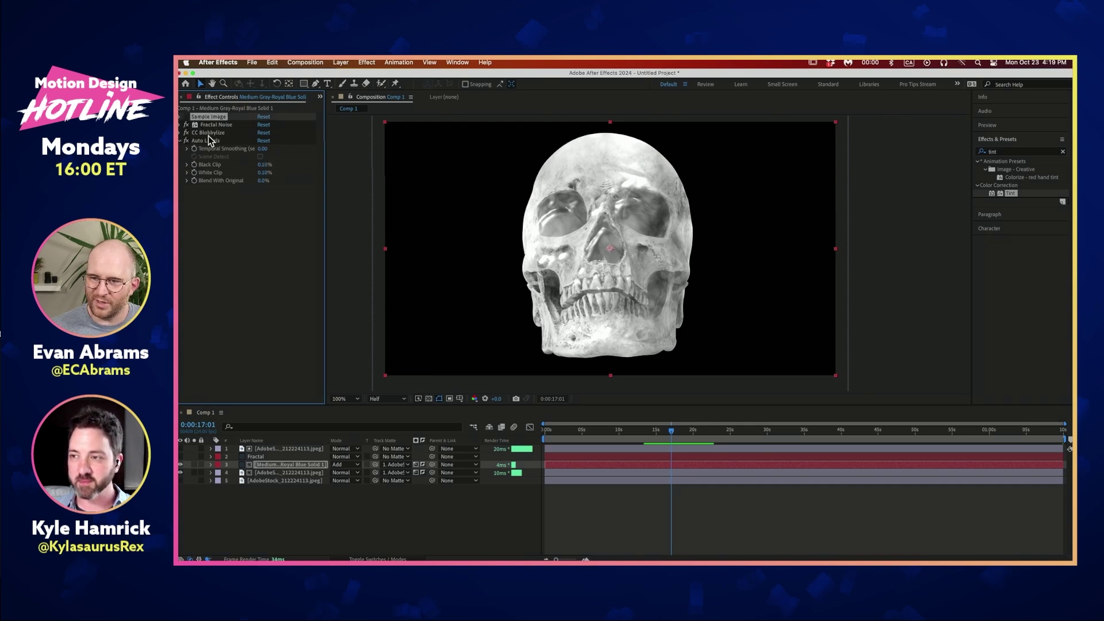
click(200, 138)
click(188, 133)
key(space)
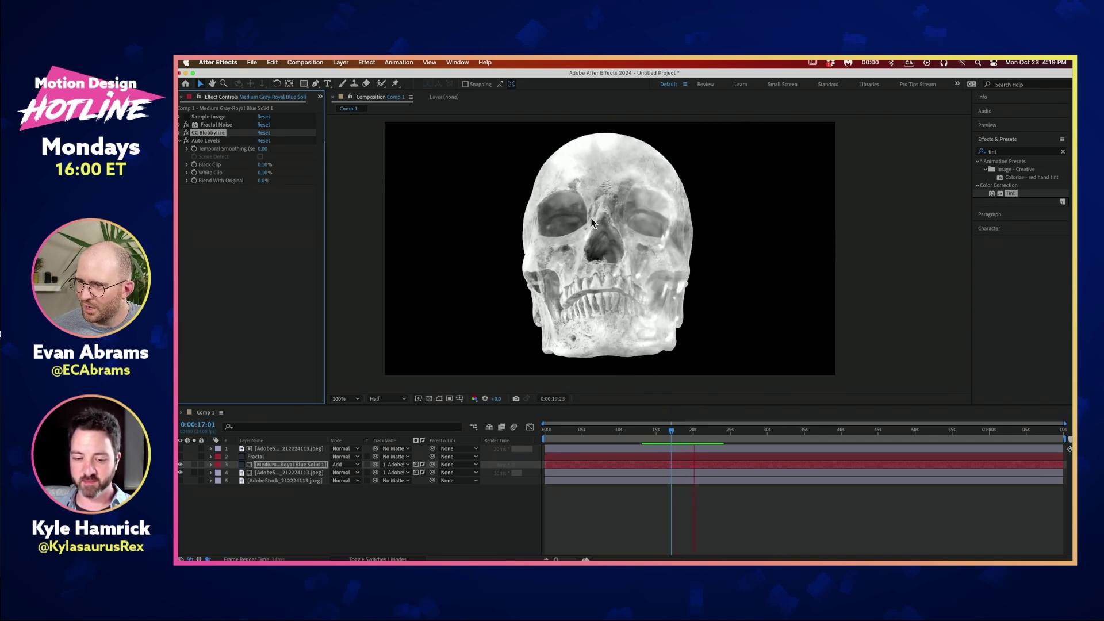
key(space)
drag(673, 435, 660, 434)
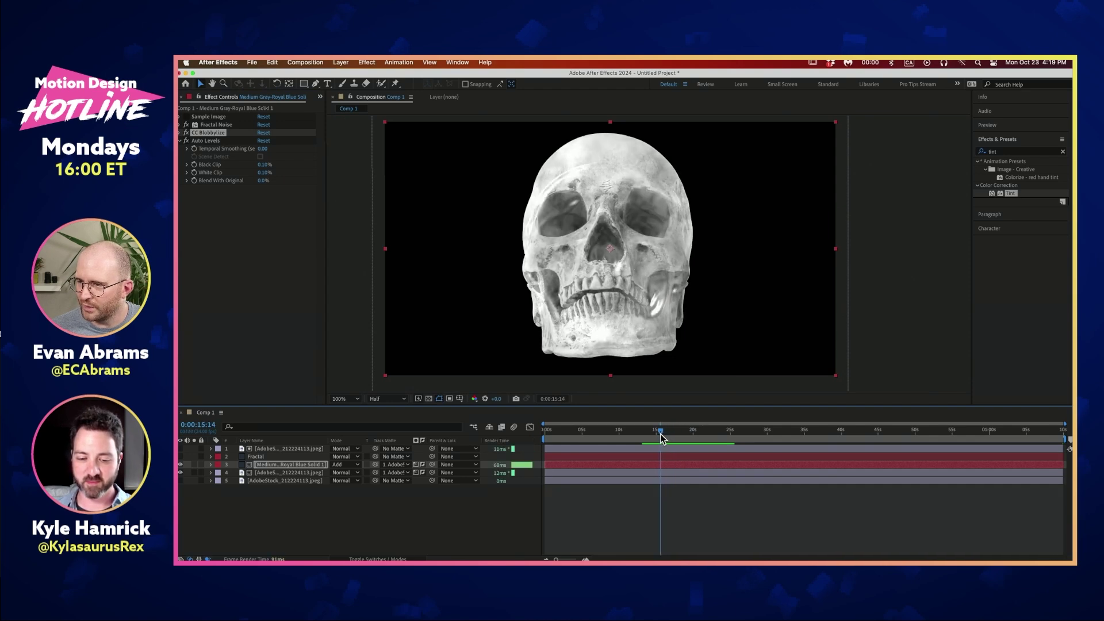
Step: Expand the CC Blobbylize settings on the blue solid and set its Light Direction to 0x+146°
click(248, 480)
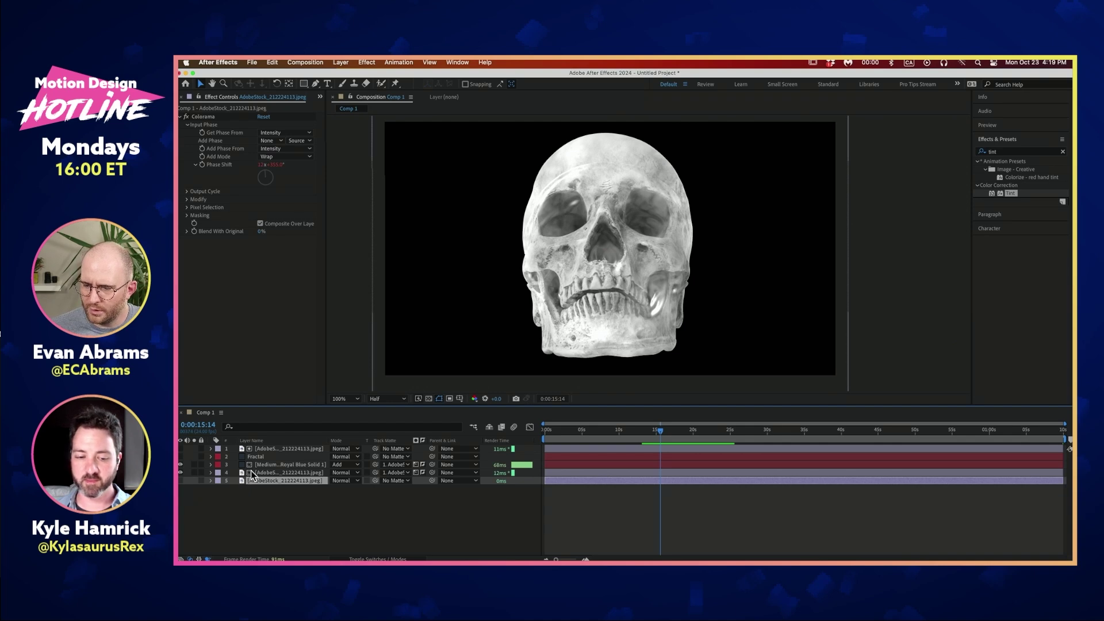
click(256, 464)
click(184, 141)
click(180, 133)
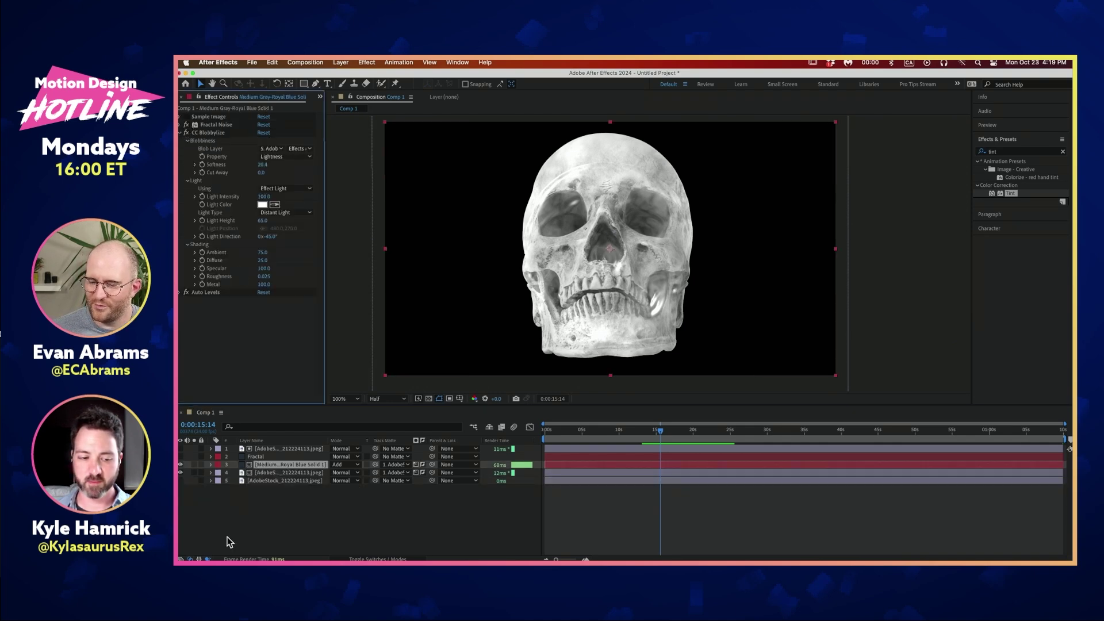
click(262, 481)
click(188, 118)
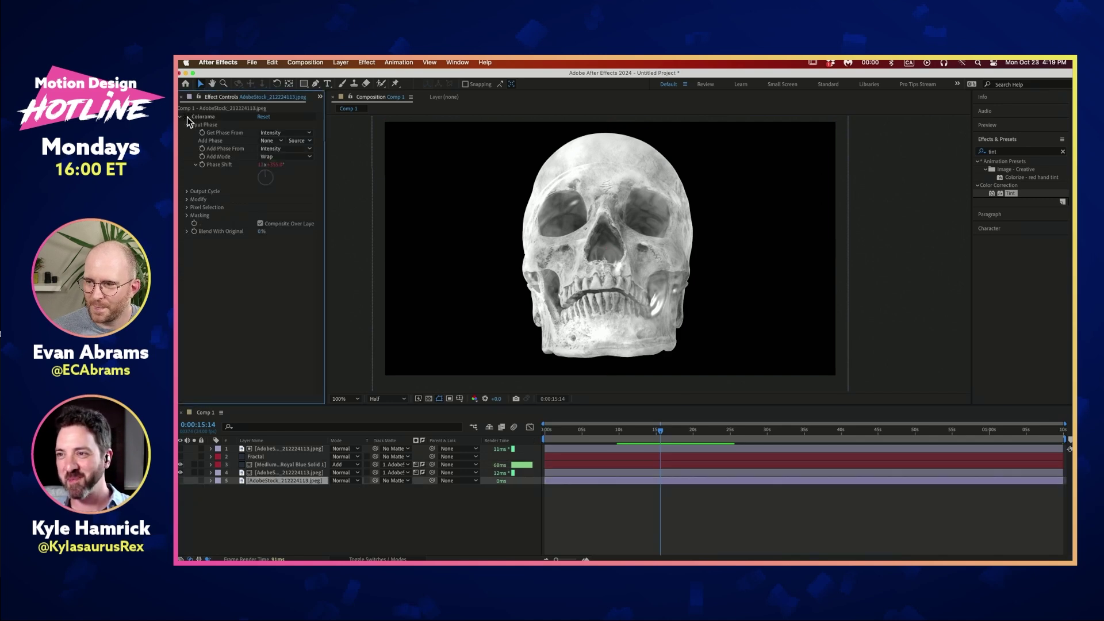
click(271, 472)
click(273, 466)
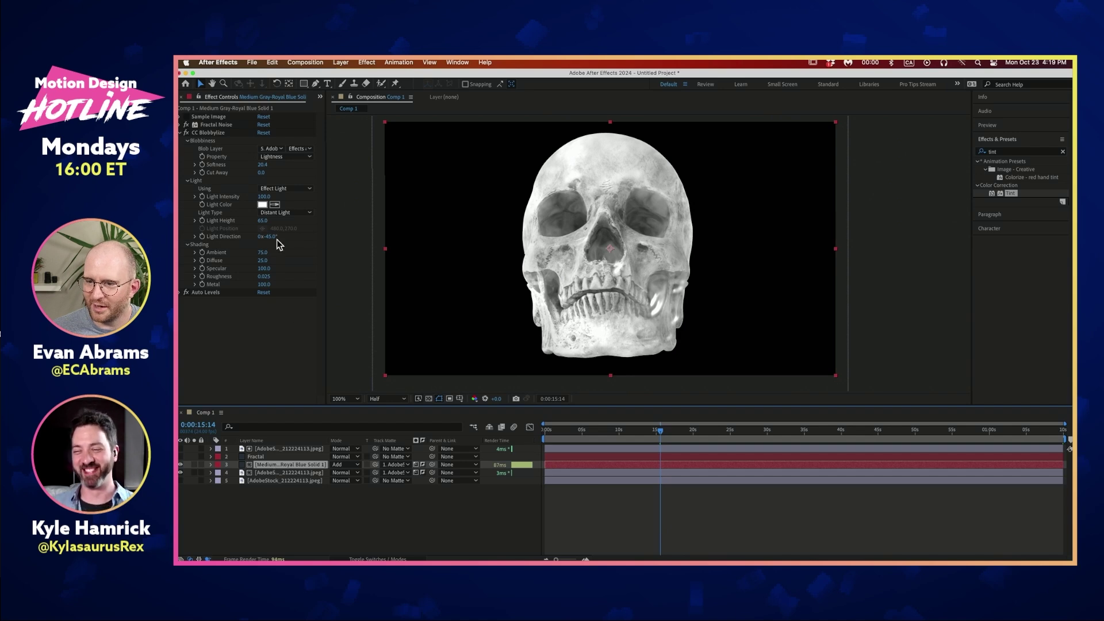
drag(273, 238, 369, 242)
Step: Try stretching the tinted skull layer sideways and enlarging the blue solid to the skull image's width
click(281, 473)
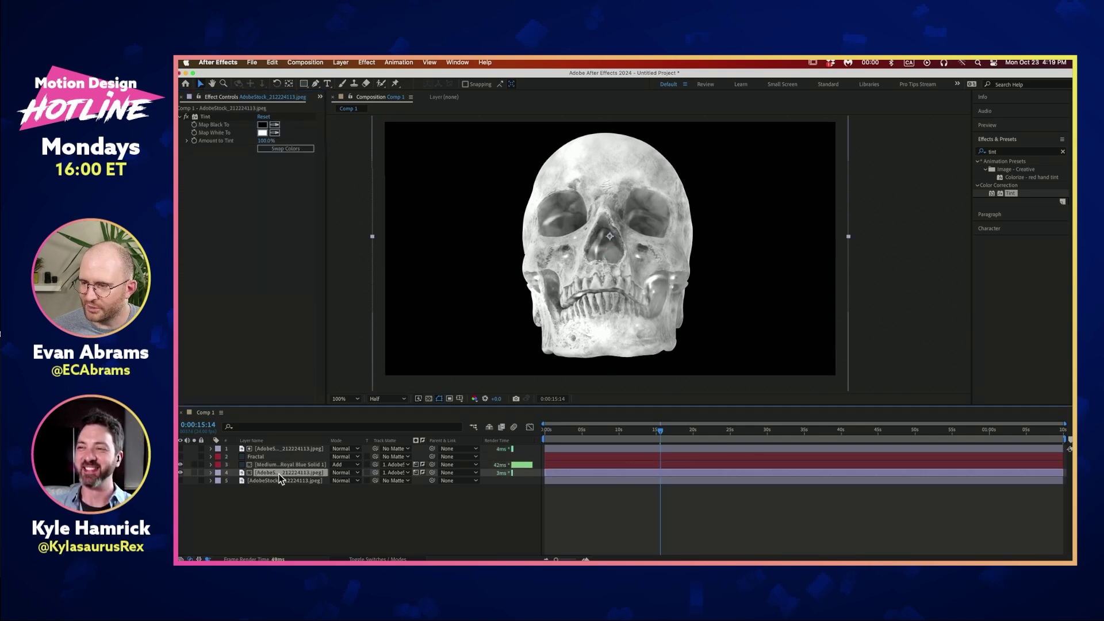
drag(846, 238, 871, 239)
key(super+z)
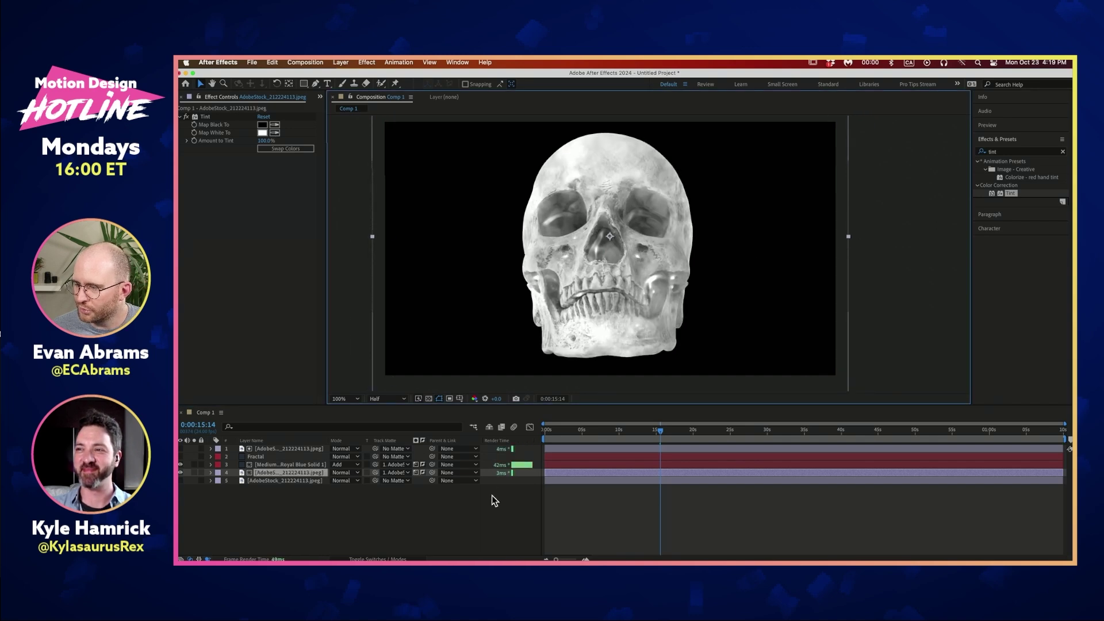
click(271, 465)
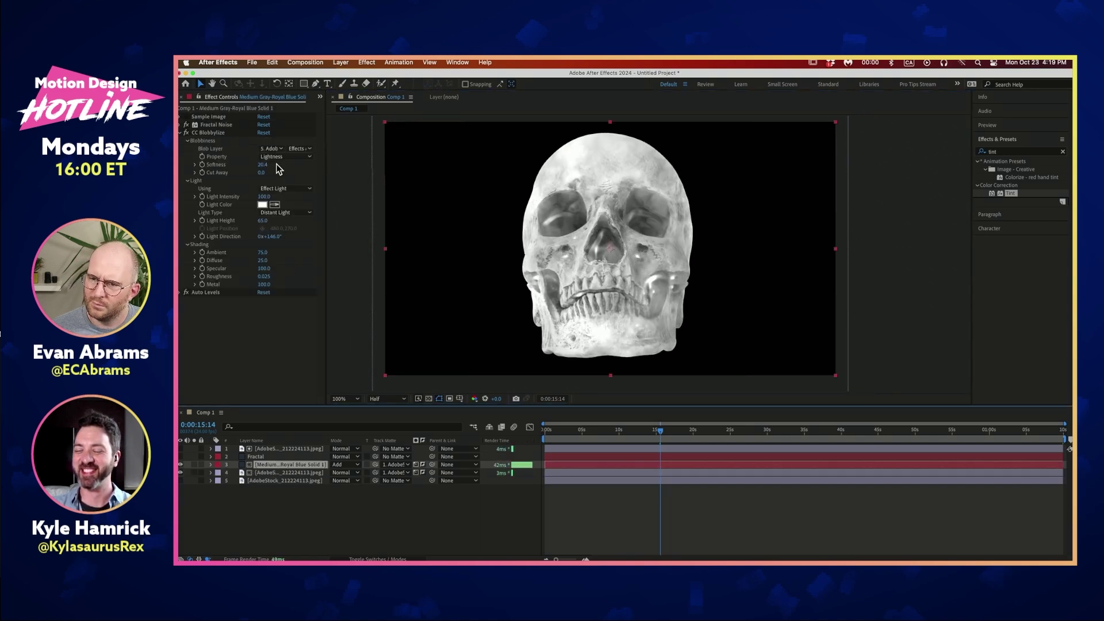
click(840, 249)
drag(941, 245, 848, 251)
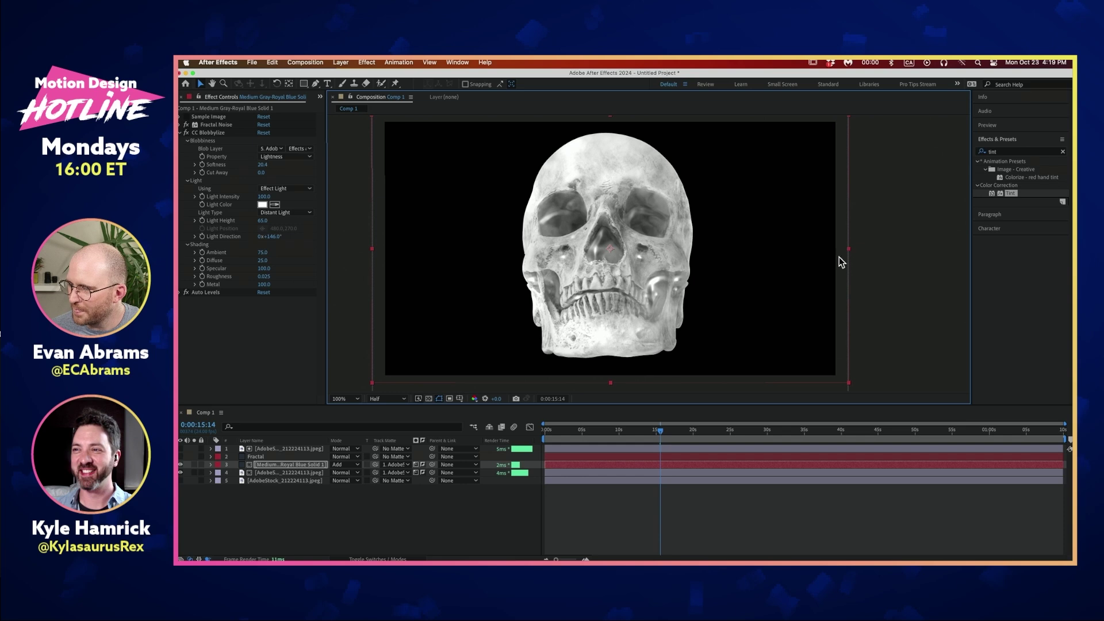
Step: Try pre-composing the bottom Colorama skull layer with all attributes left in Comp 1
scroll(831, 259, down, 2)
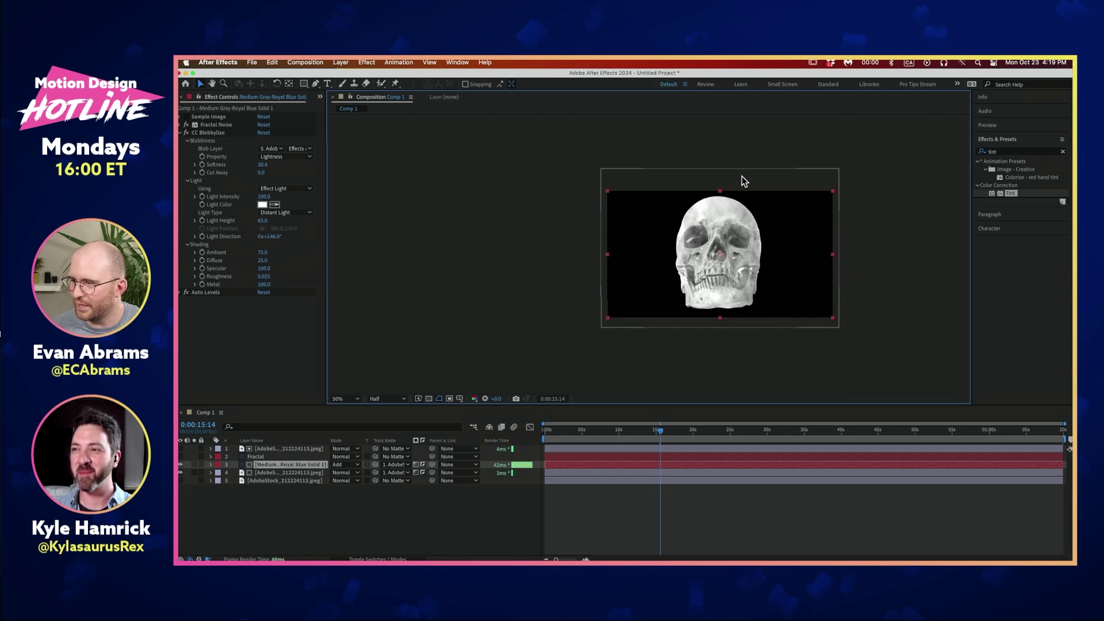
click(769, 184)
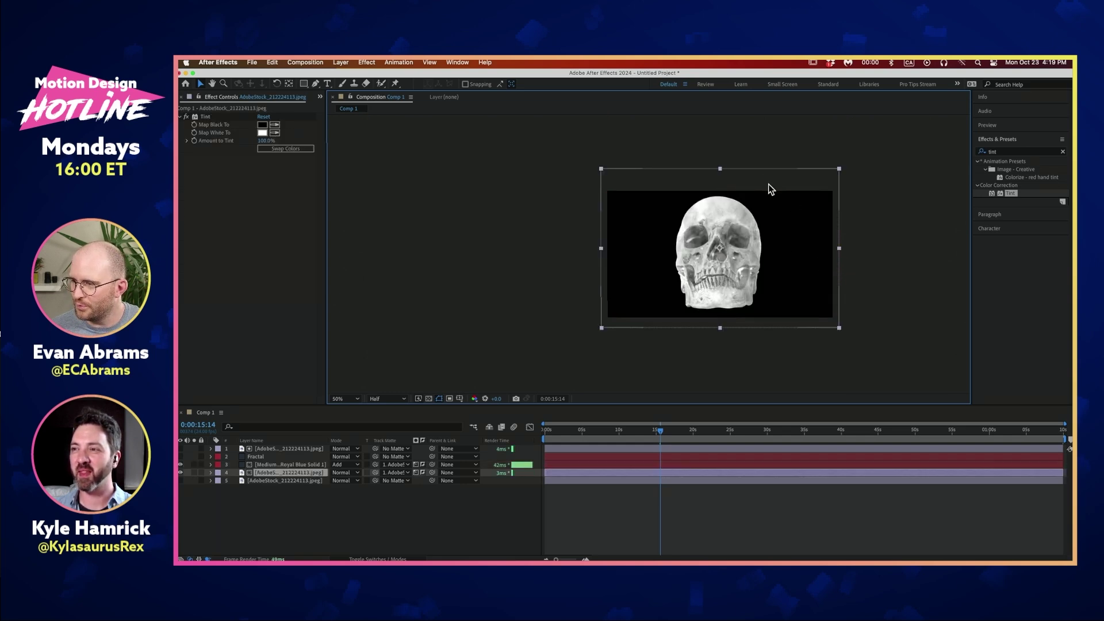
click(309, 480)
key(super+shift+c)
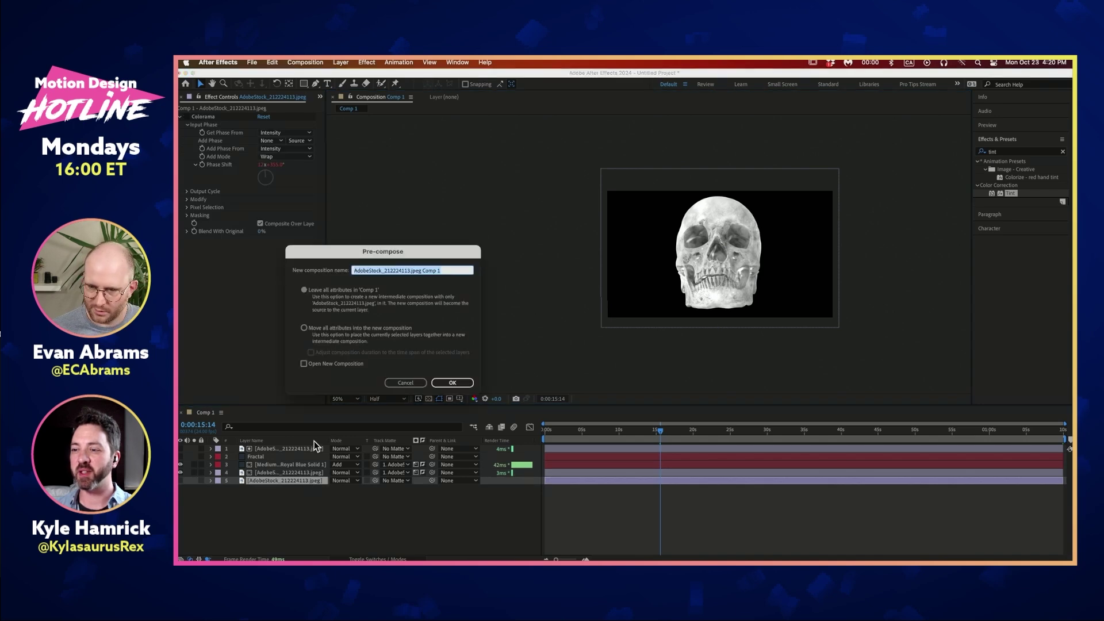
click(453, 382)
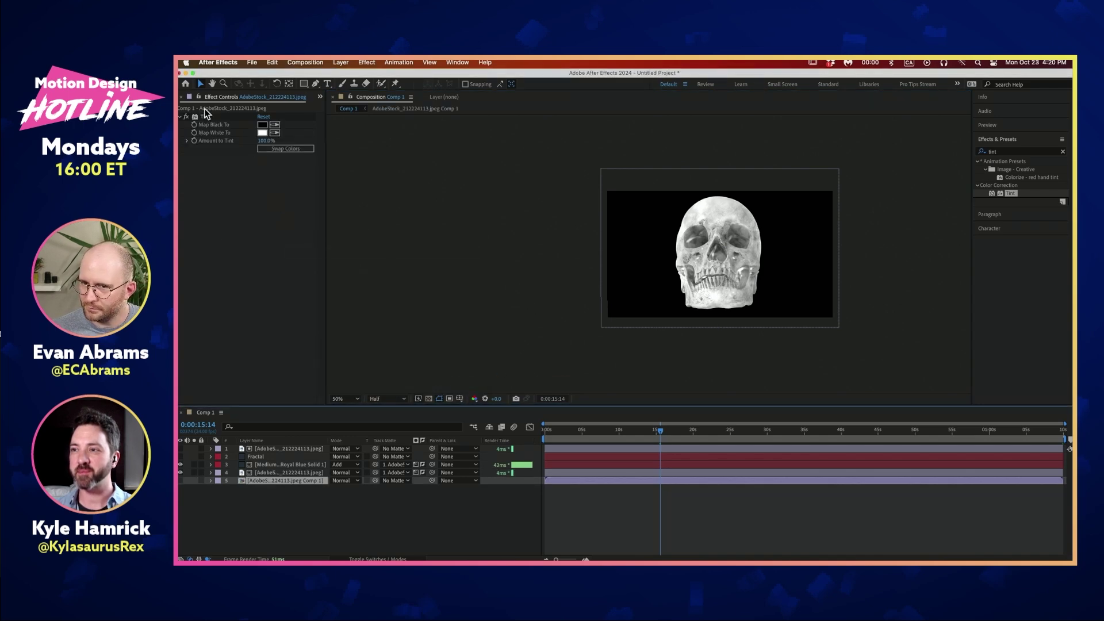
Step: Pre-compose the bottom Colorama skull layer by moving all attributes into the new composition, and check the alignment around 19 seconds
key(super+shift+c)
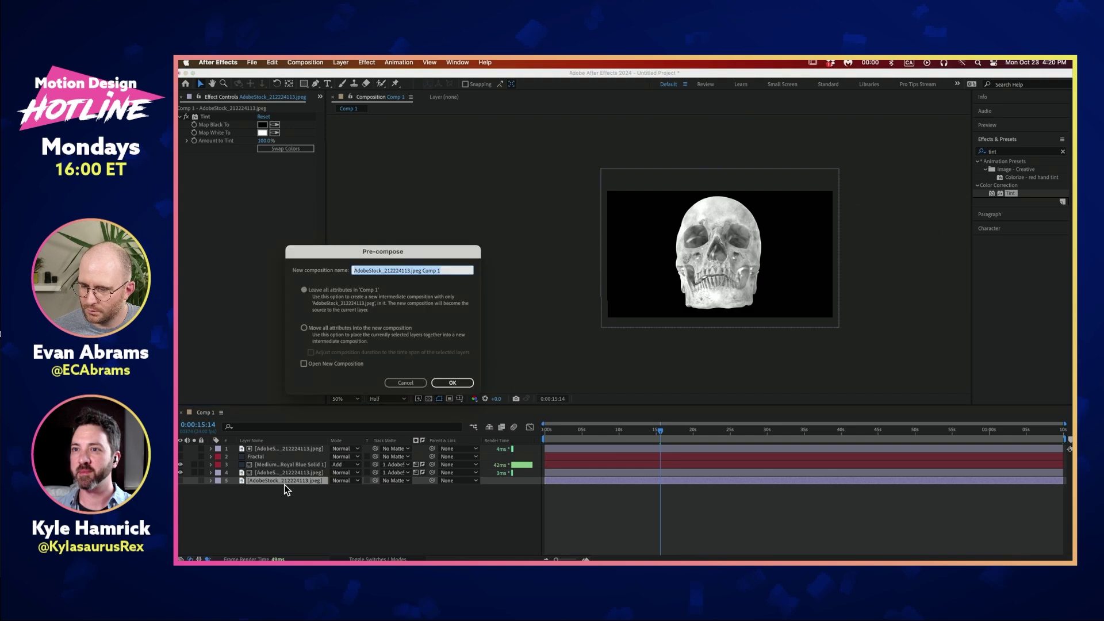
click(452, 382)
scroll(778, 246, up, 2)
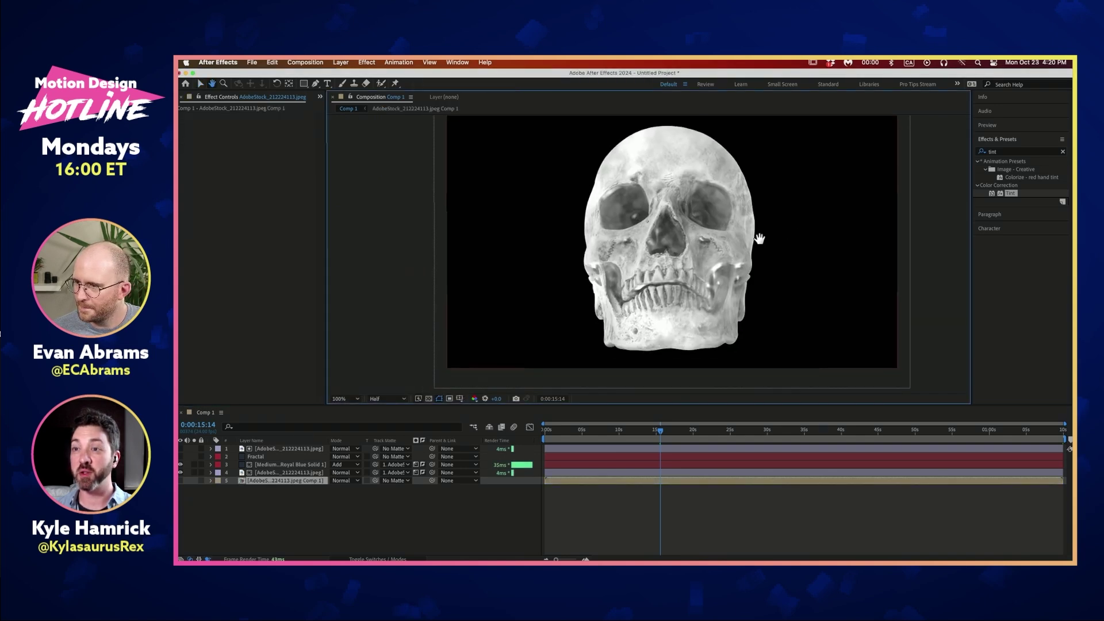
drag(660, 436, 689, 433)
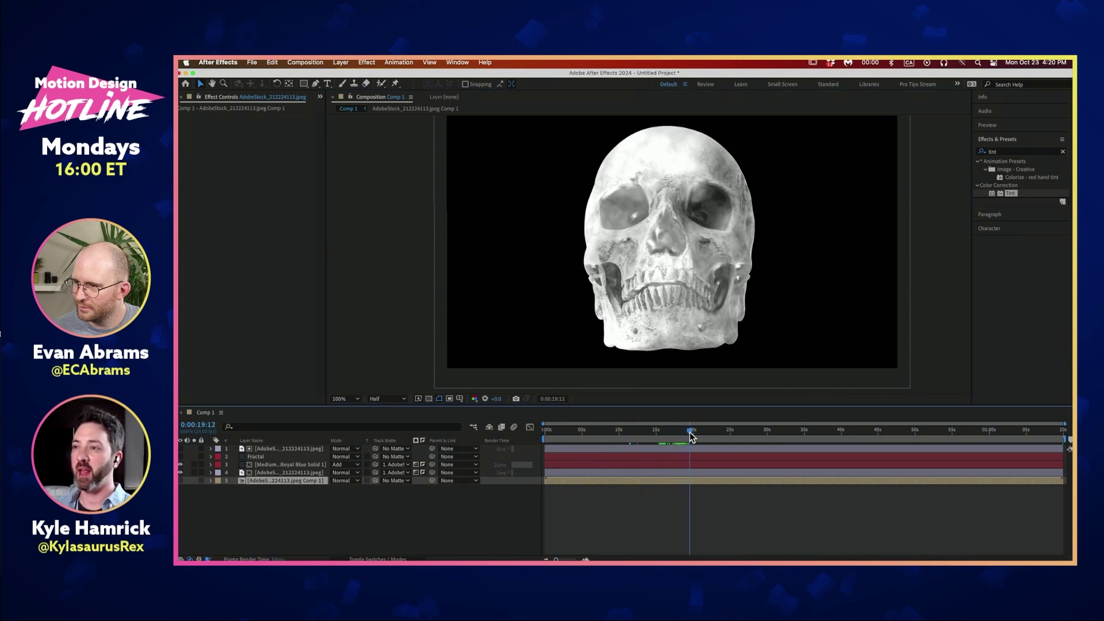
Step: Hide the tinted skull layer and preview the blobby solid on its own
click(181, 472)
key(space)
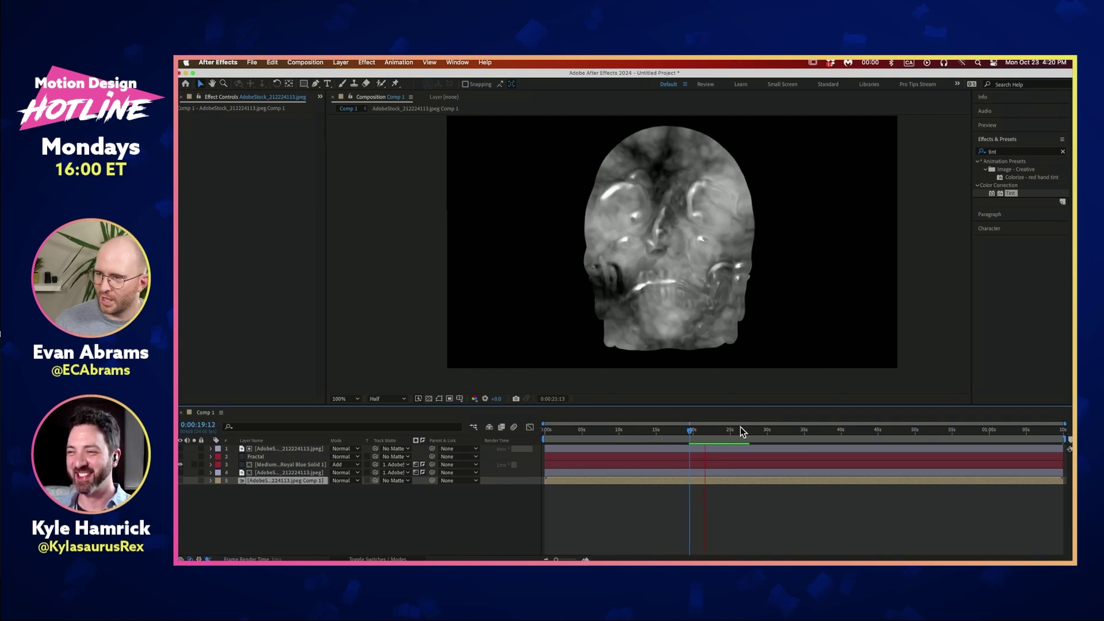
key(space)
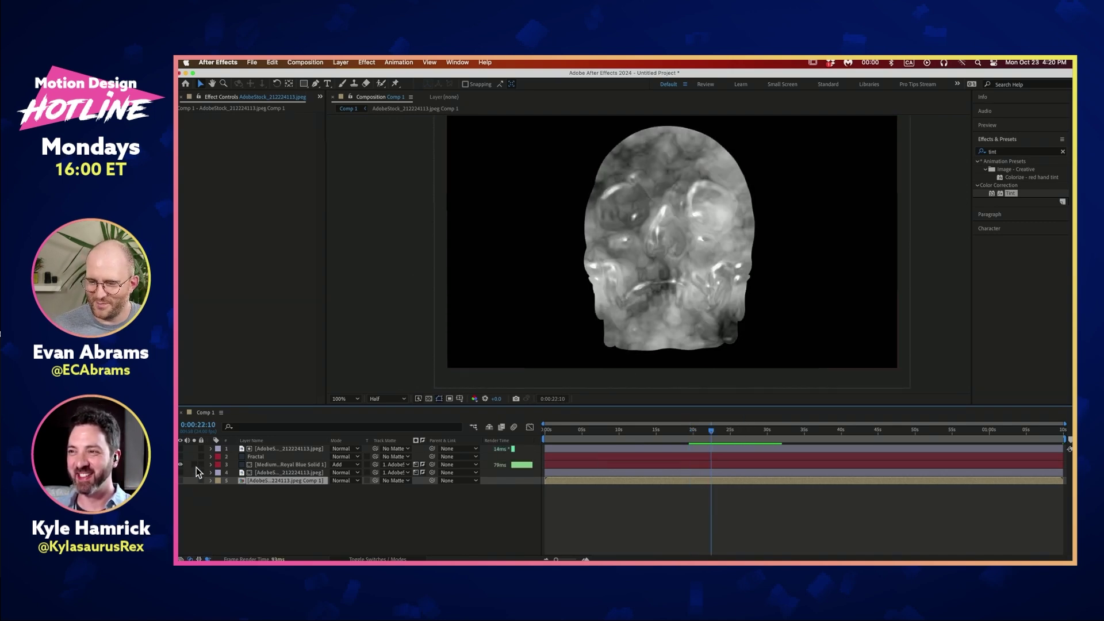
Step: Turn off Fractal Noise on the blue solid to isolate the CC Blobbylize highlights
click(238, 465)
click(185, 126)
click(186, 124)
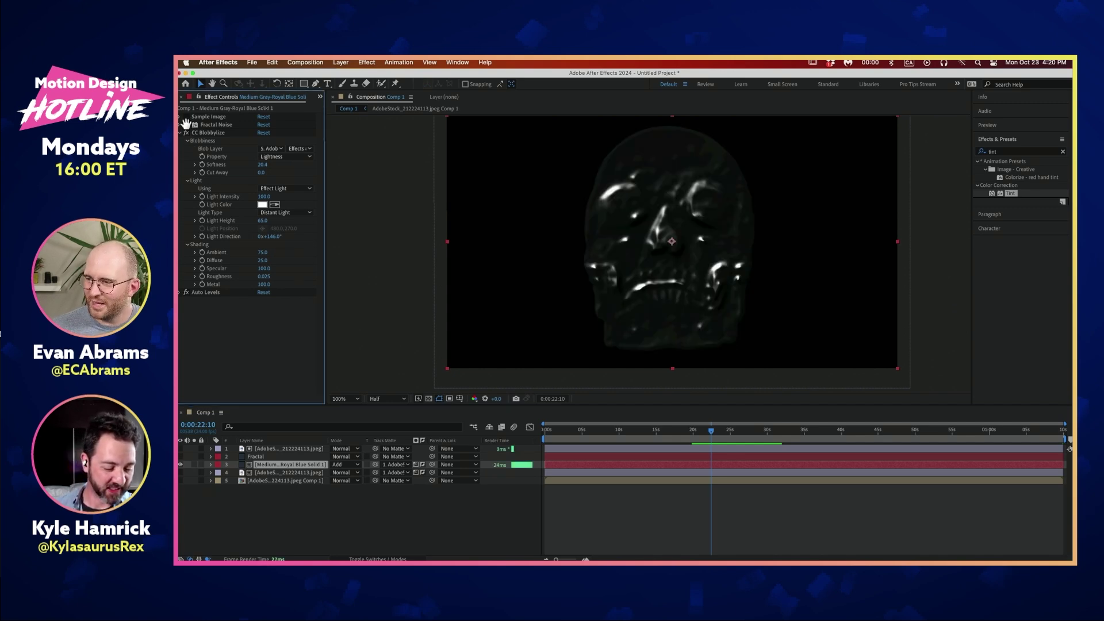
Step: At about 21 seconds, set CC Blobbylize's Ambient to 41, Diffuse to 2, Light Height to 73 and Light Direction to about 2x+113°
click(702, 430)
drag(268, 237, 559, 223)
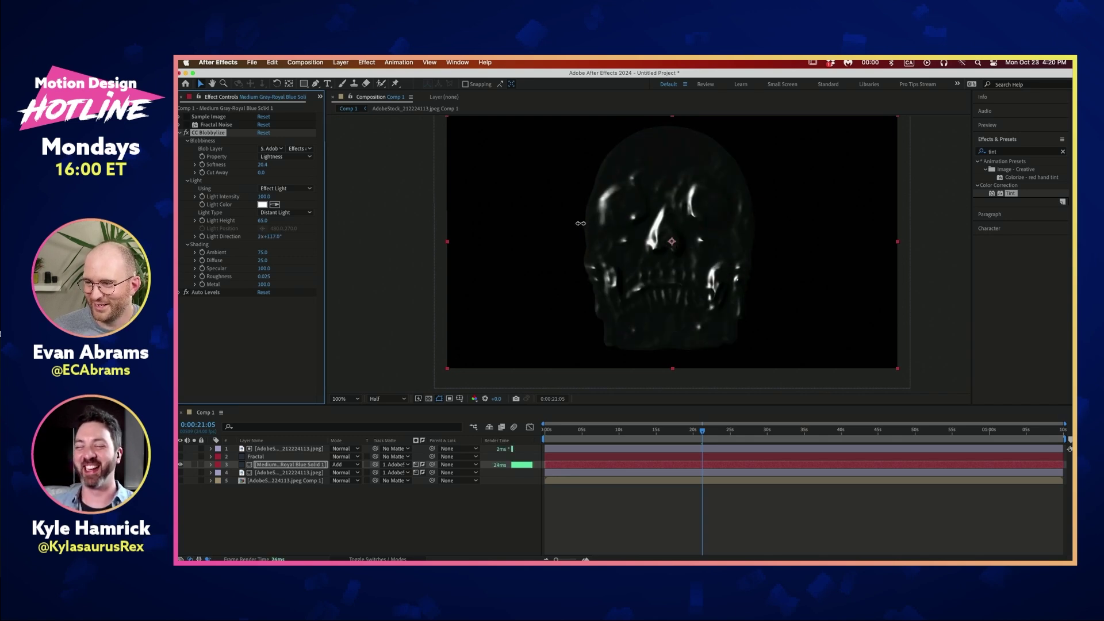
click(263, 253)
text(41)
key(Return)
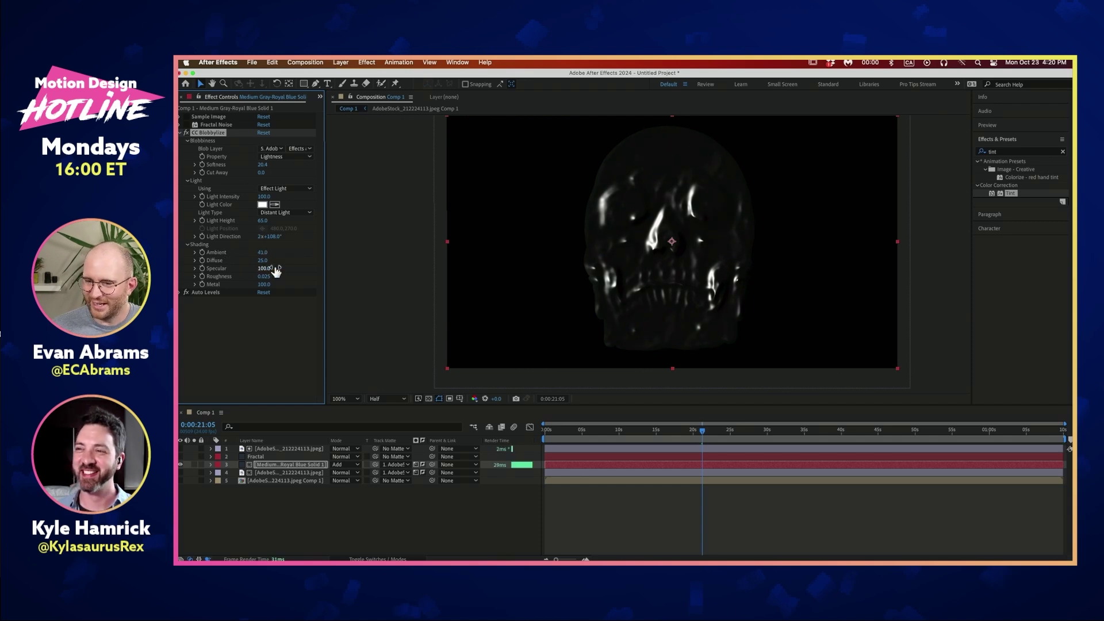
drag(287, 258, 254, 262)
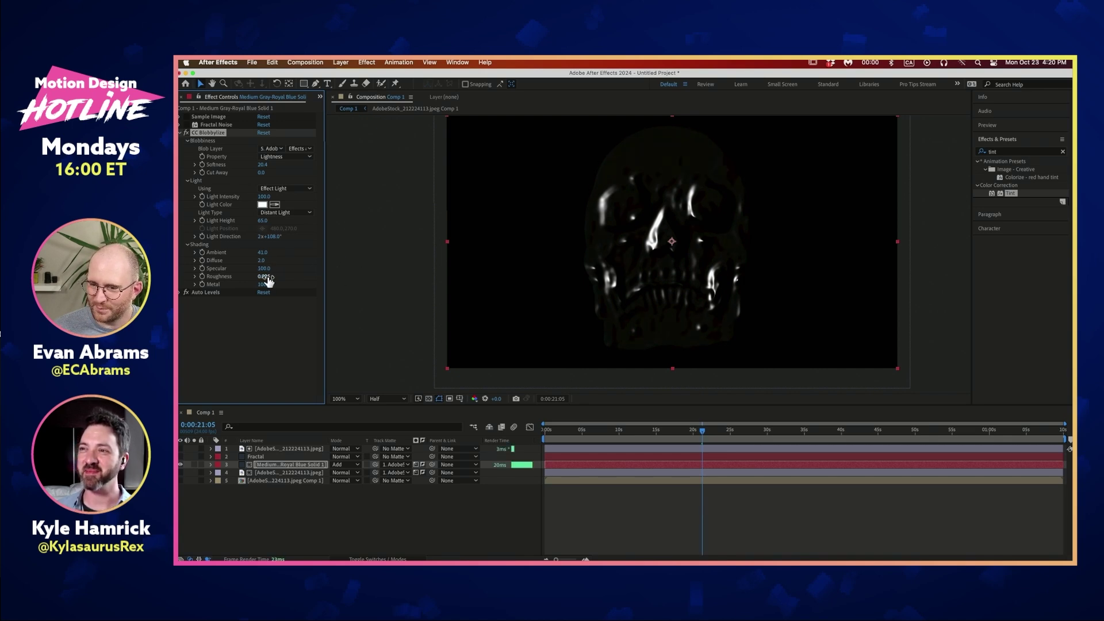
drag(266, 284, 238, 282)
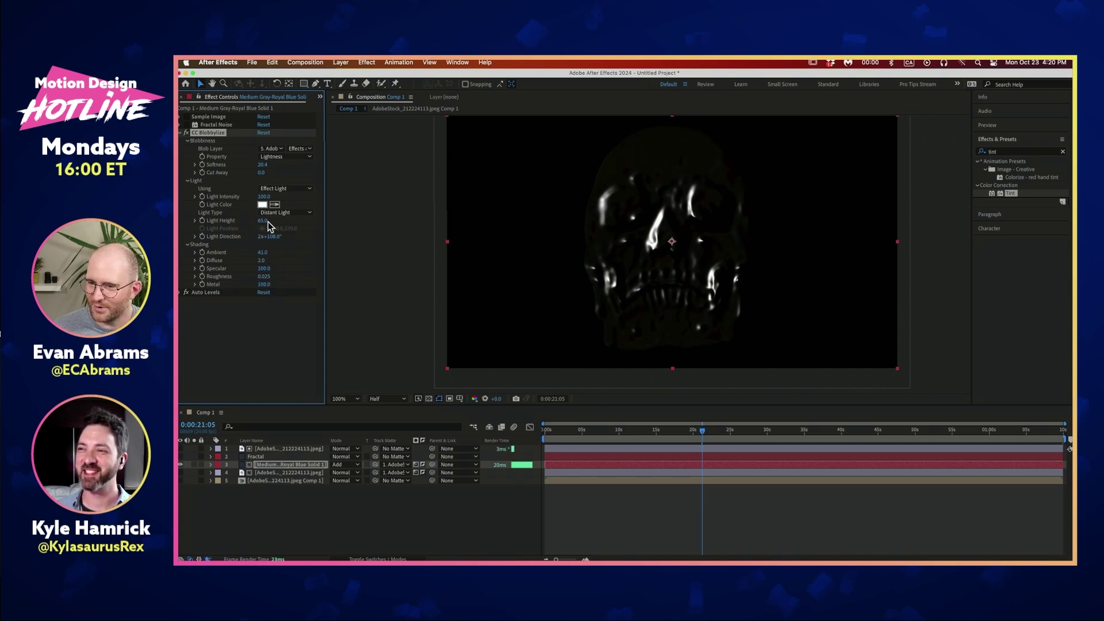
drag(273, 235, 297, 237)
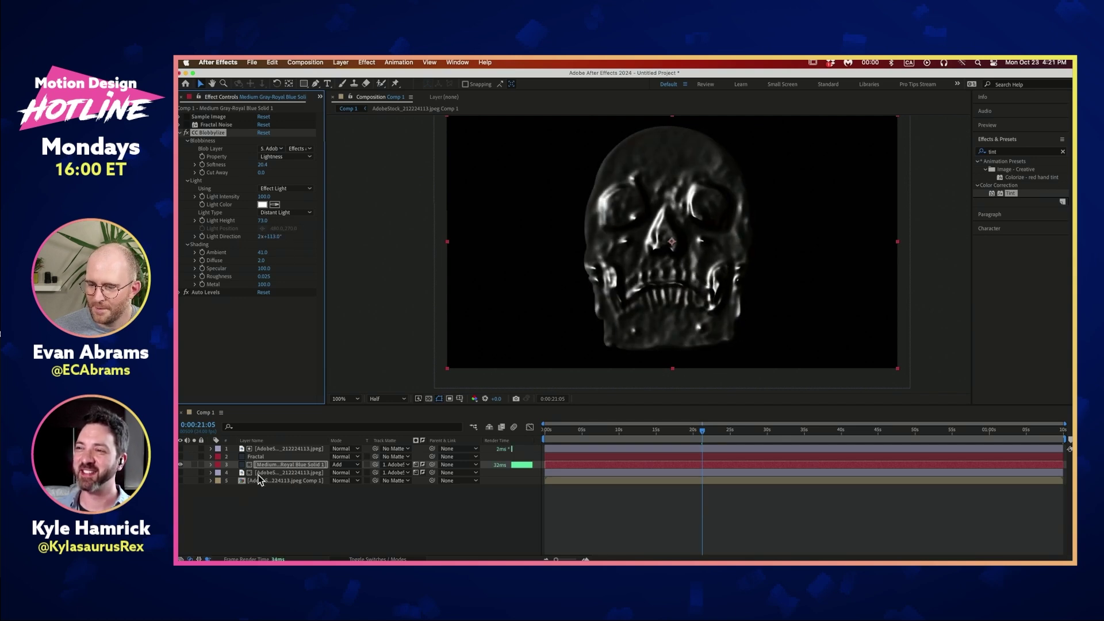
Step: Check the pre-composed skull by briefly showing its layer in Comp 1 and hiding it again
click(239, 473)
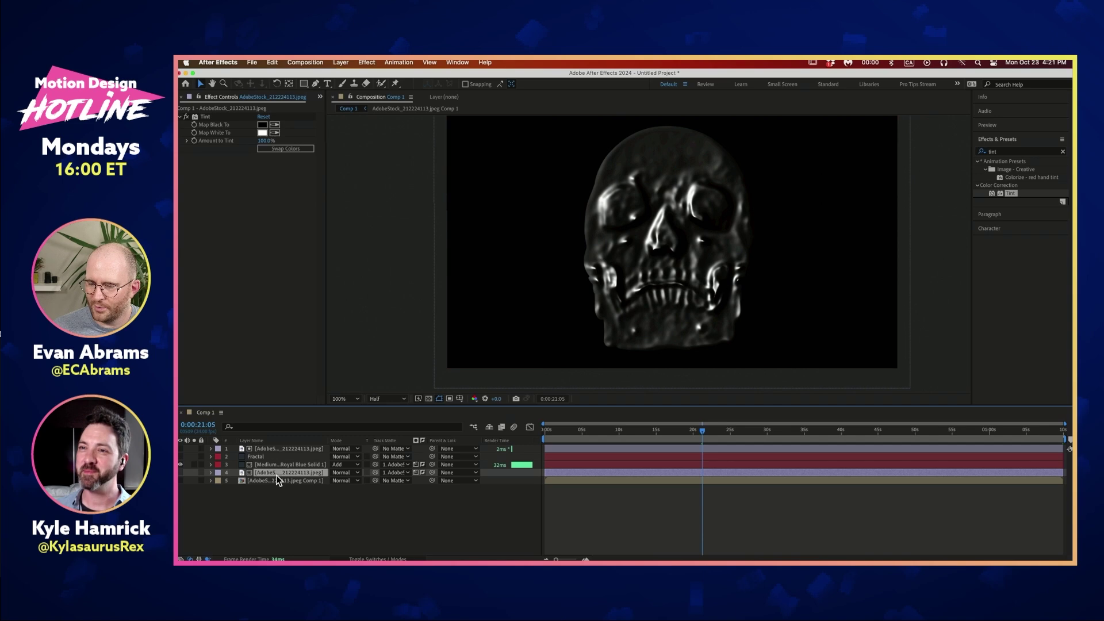
click(260, 479)
click(180, 481)
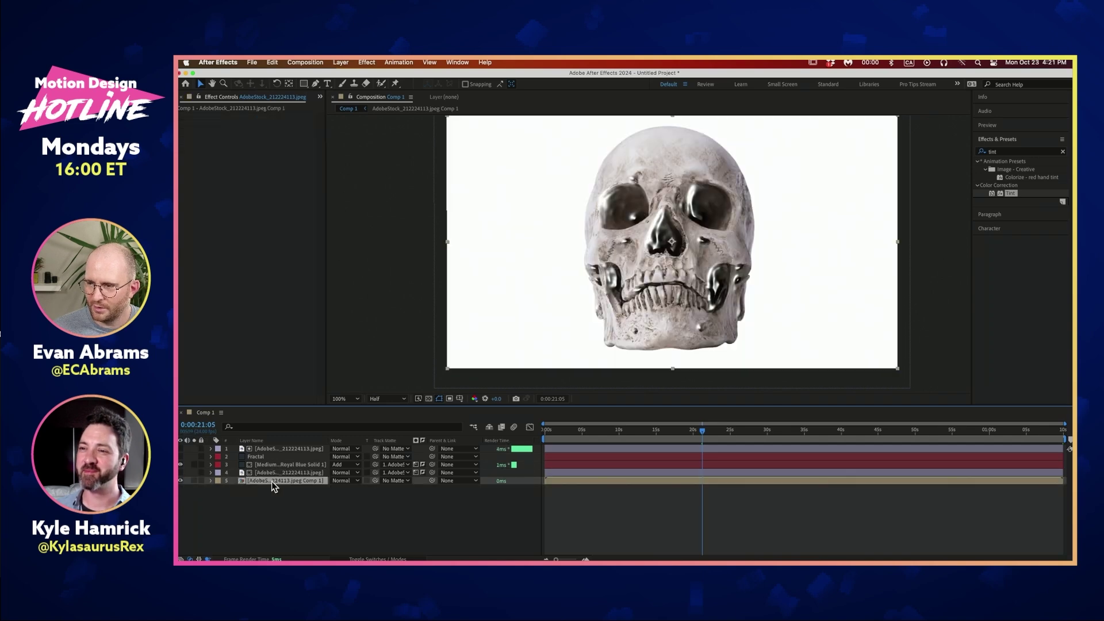
click(180, 480)
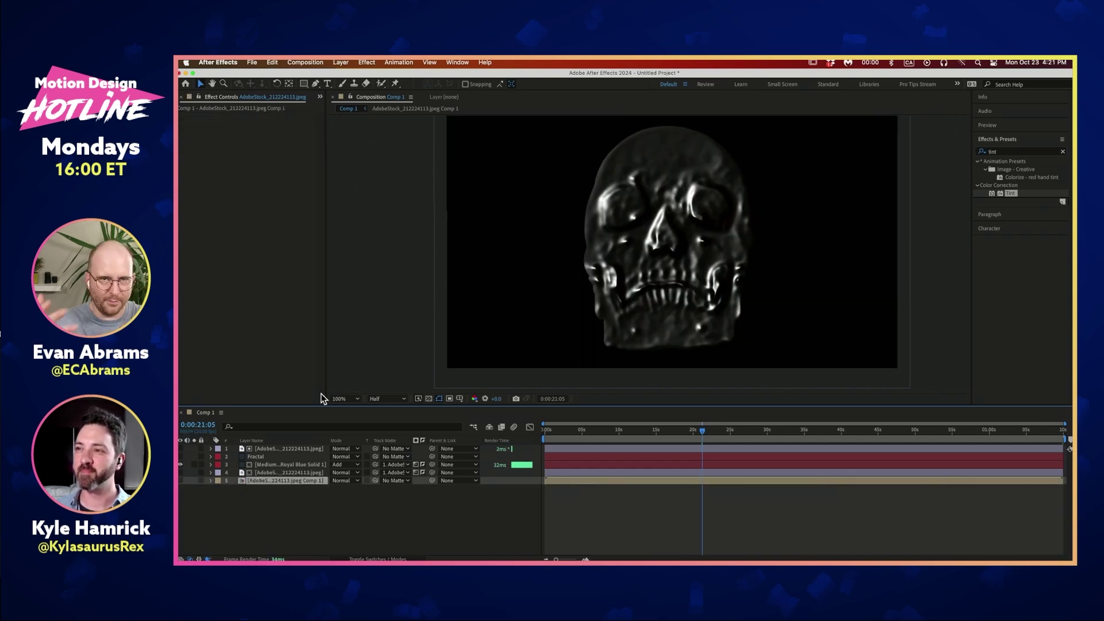
Step: Turn on the Colorama effect on the skull image inside the pre-composition and return to Comp 1
double_click(315, 479)
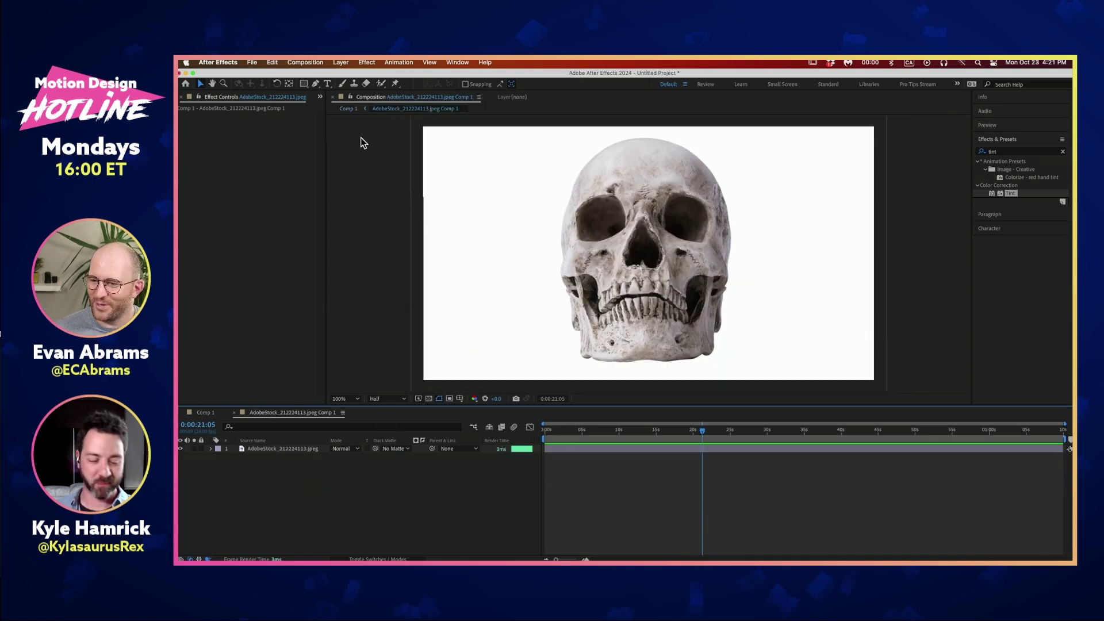
click(289, 449)
click(186, 116)
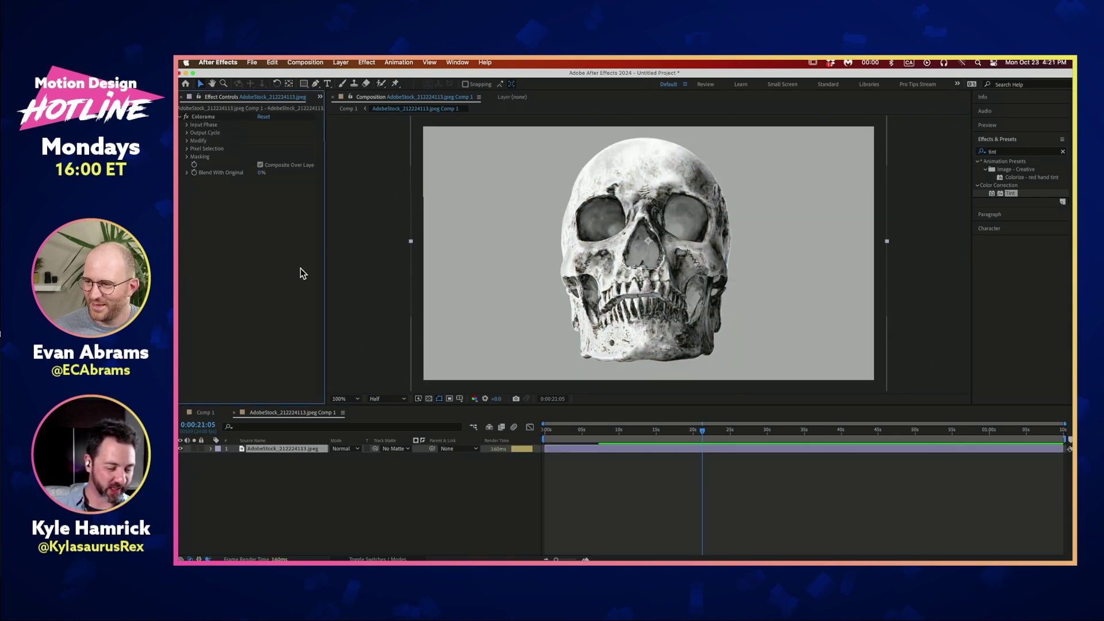
click(414, 495)
key(shift)
click(336, 488)
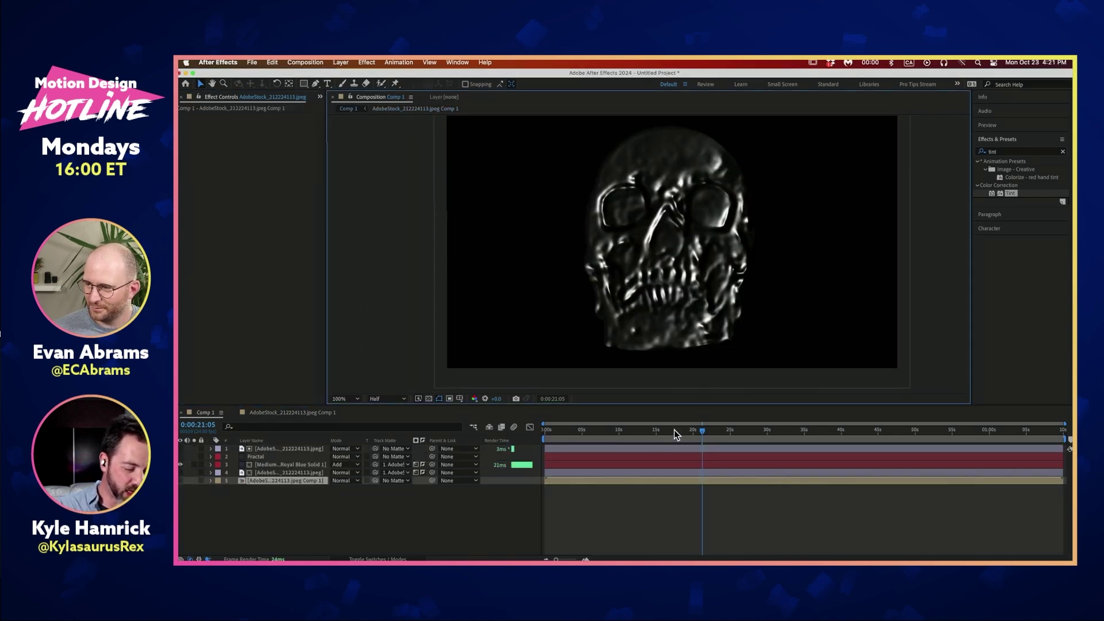
Step: Set the blue solid's CC Blobbylize Light Direction to 0x+0.0° and animate it with the expression time*300
drag(697, 432, 603, 433)
key(Home)
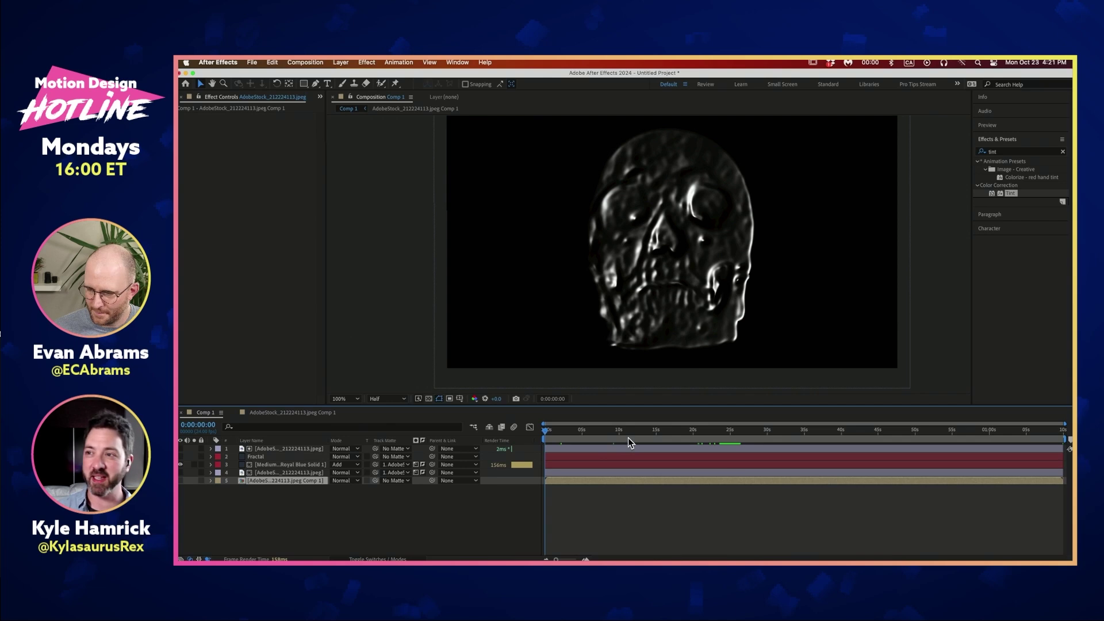
click(285, 466)
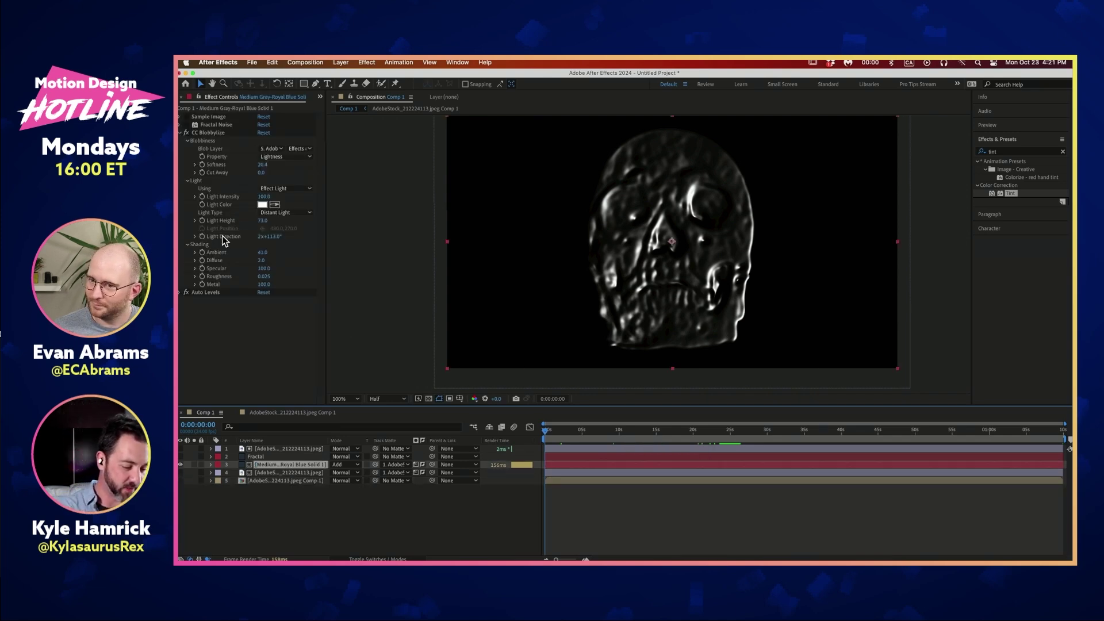
click(260, 237)
text(2)
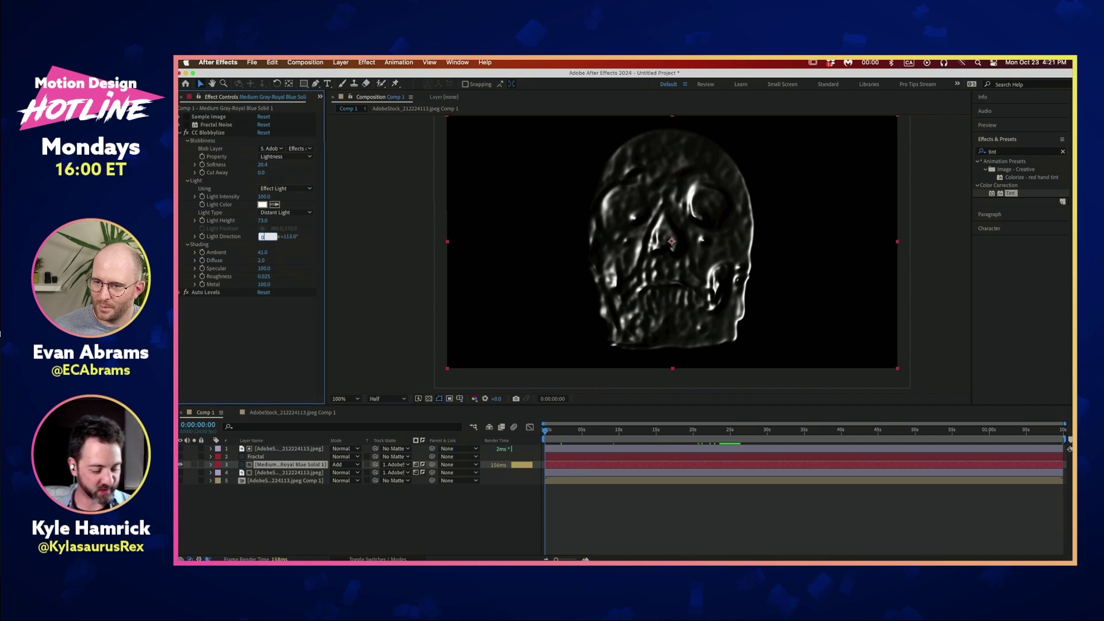
key(Return)
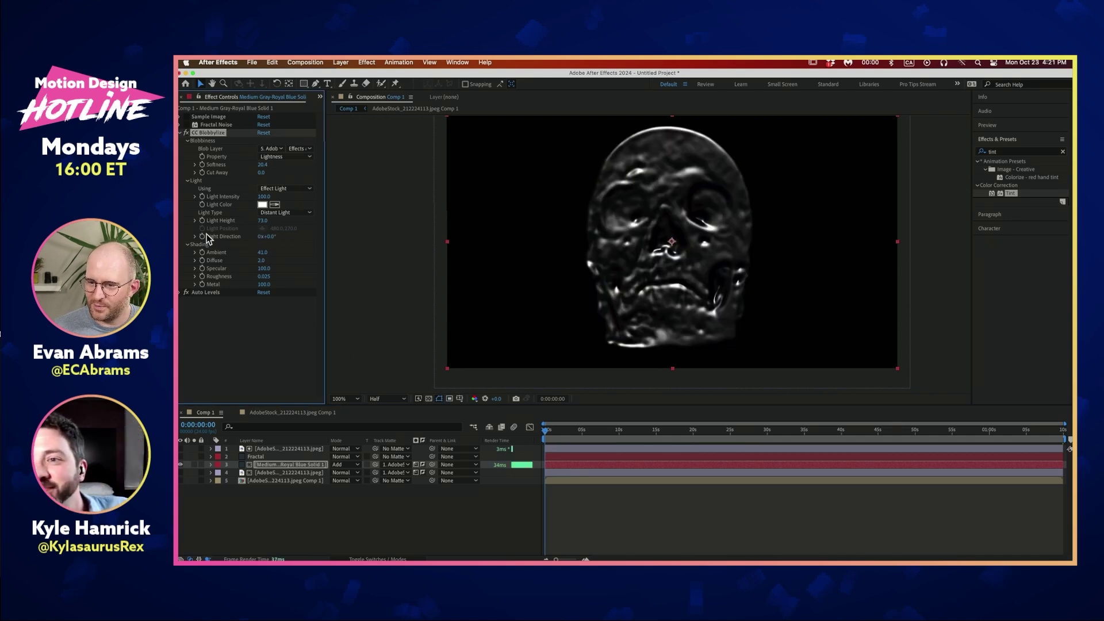
alt+click(202, 237)
text(time)
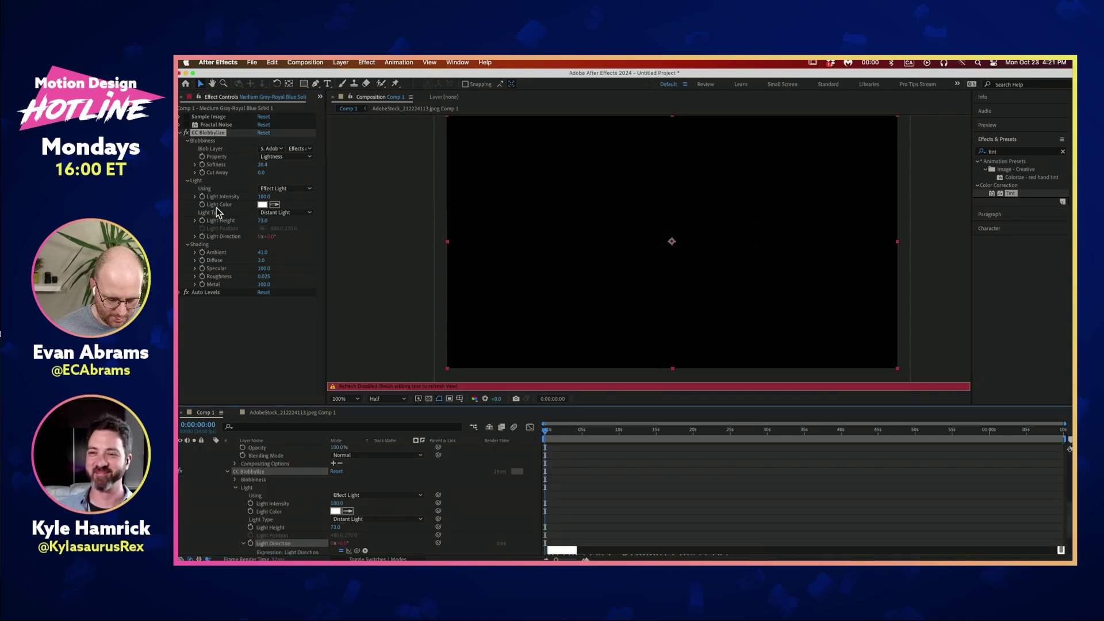
text(*200)
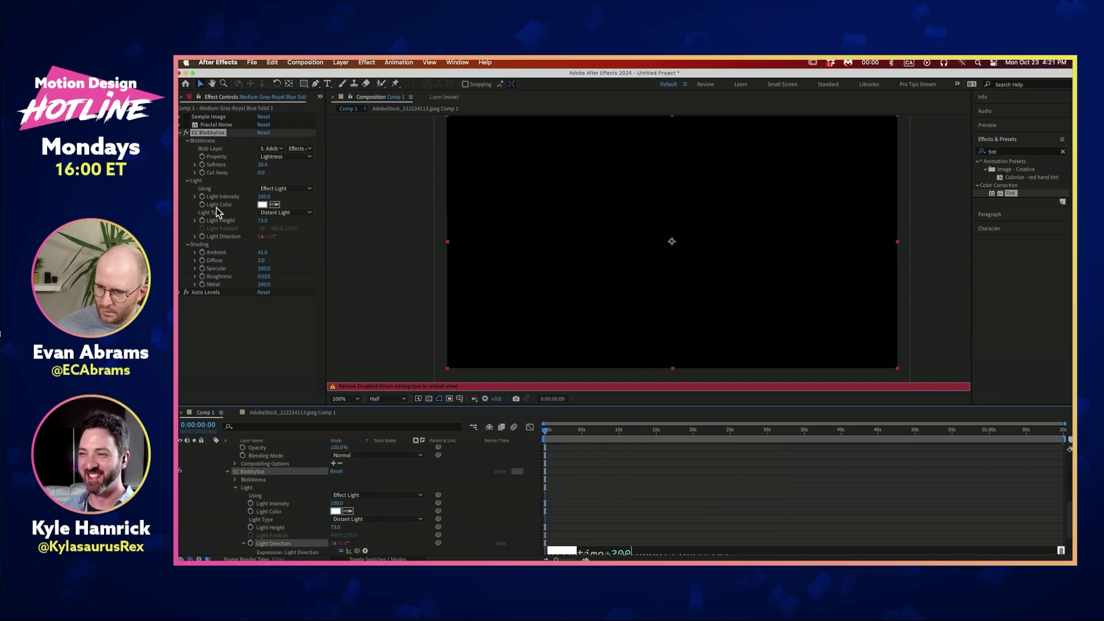
key(KP_Enter)
Step: End the work area at about 10 seconds and preview the rotating Blobbylize highlights from the start
click(619, 440)
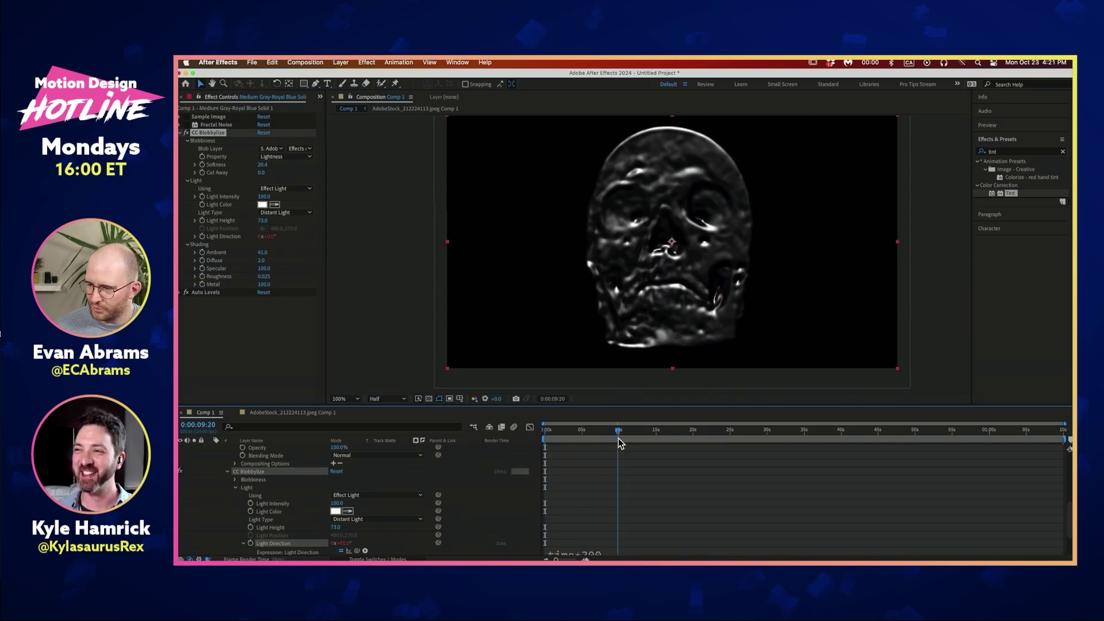
key(space)
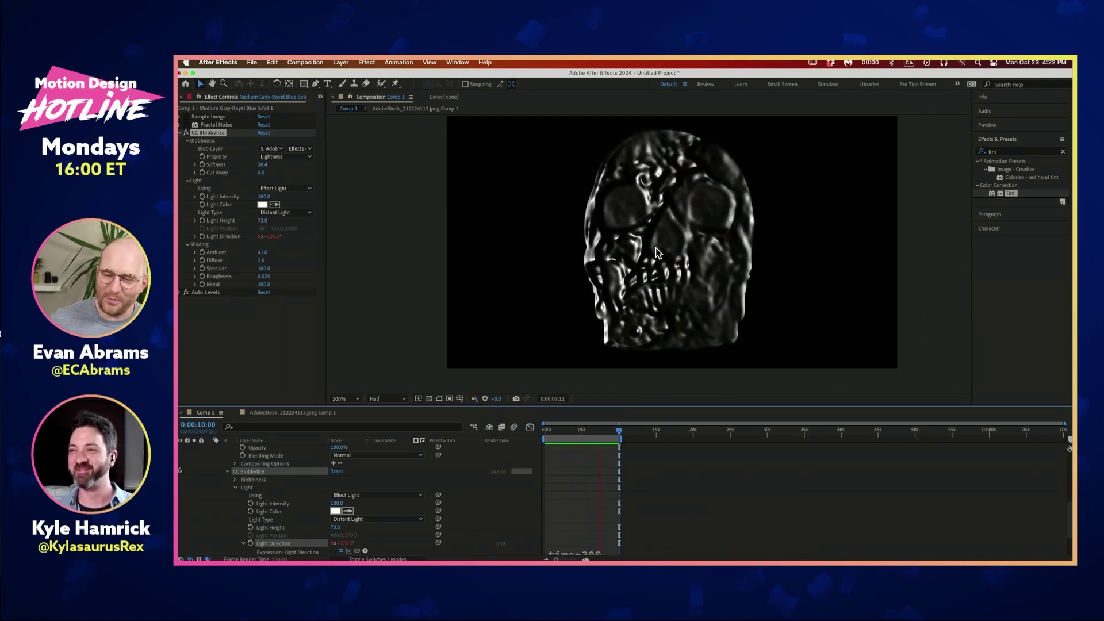
key(space)
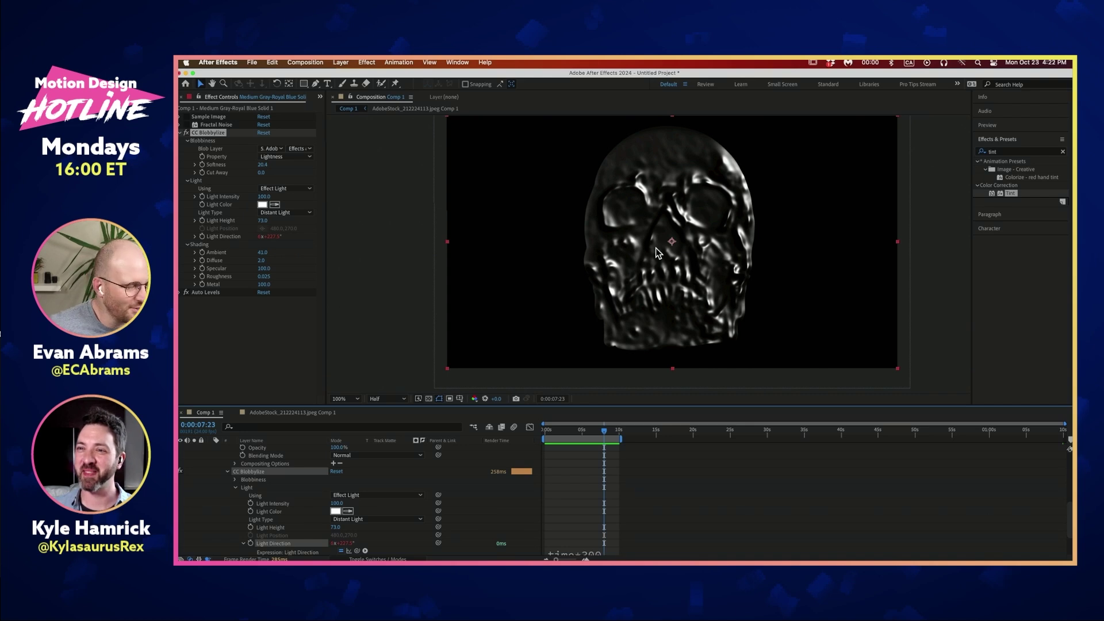
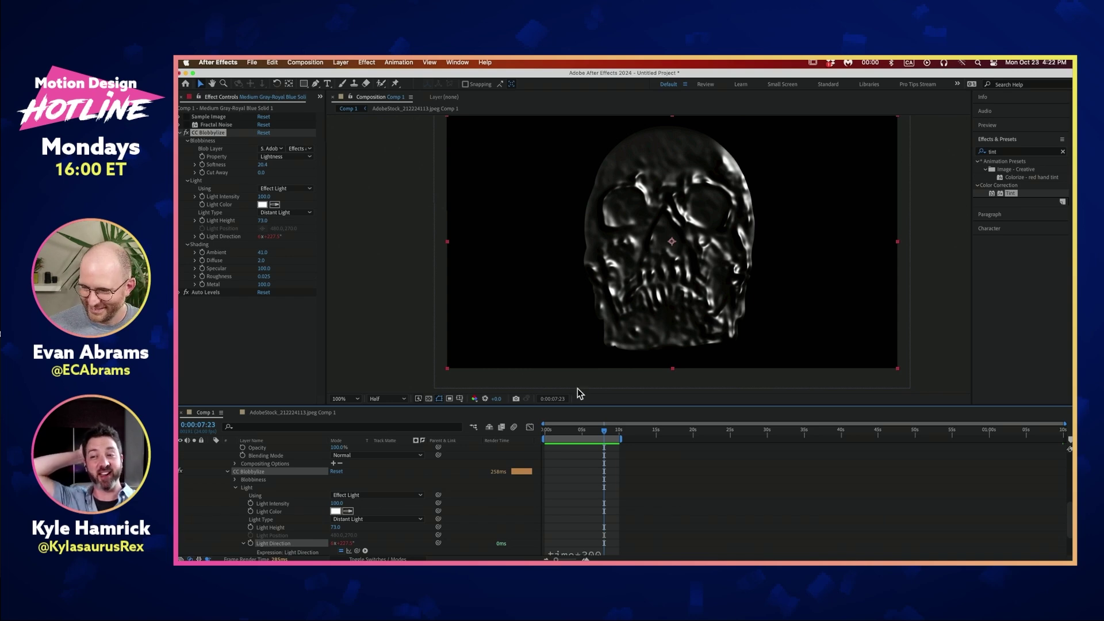
drag(568, 435, 544, 431)
key(space)
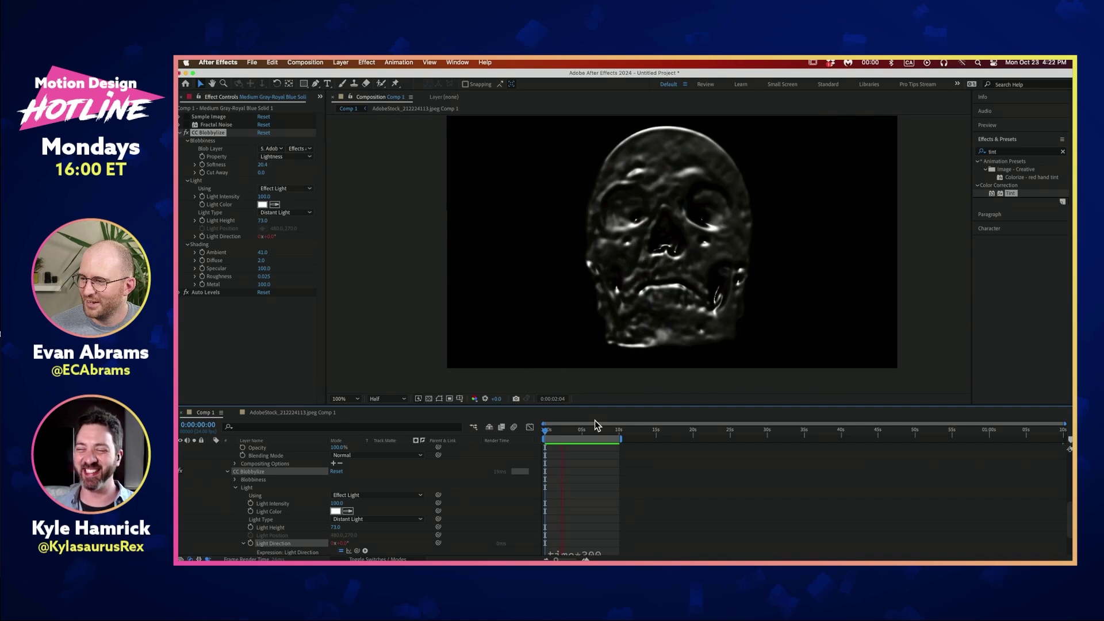
key(space)
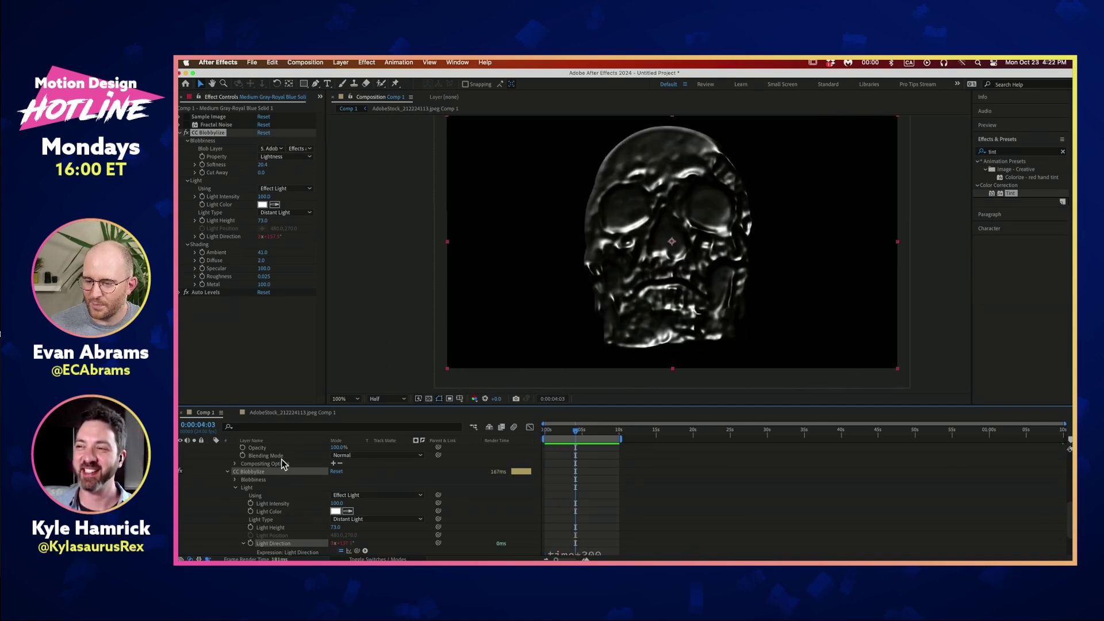
Step: Collapse the blue solid's properties, show the tinted skull layer beneath it and preview the combined result
scroll(282, 463, up, 5)
click(210, 465)
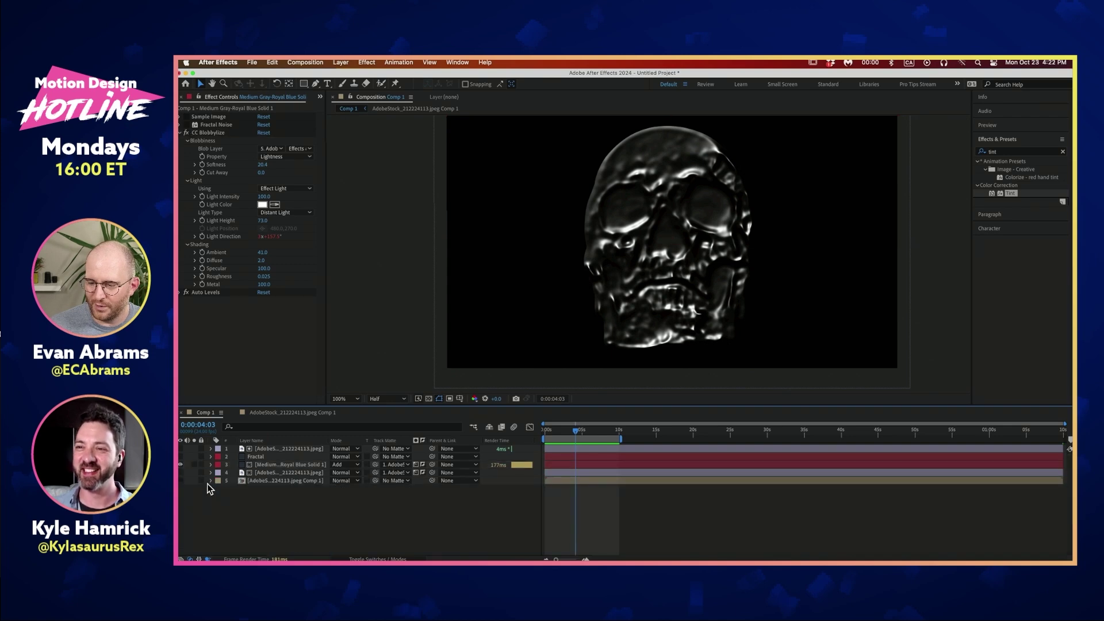
click(181, 472)
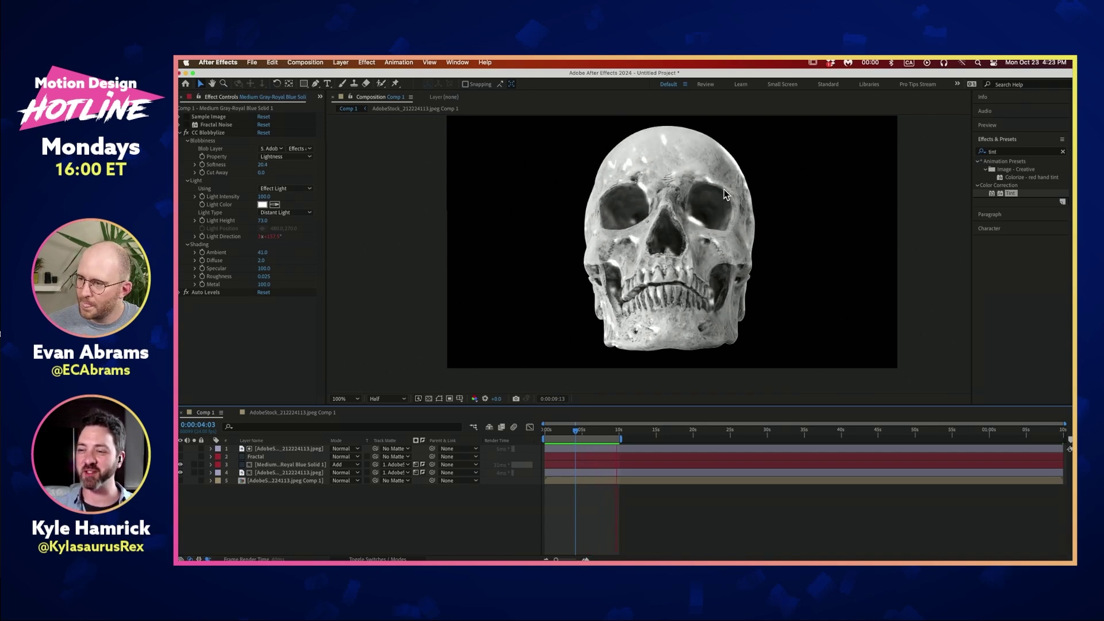
key(space)
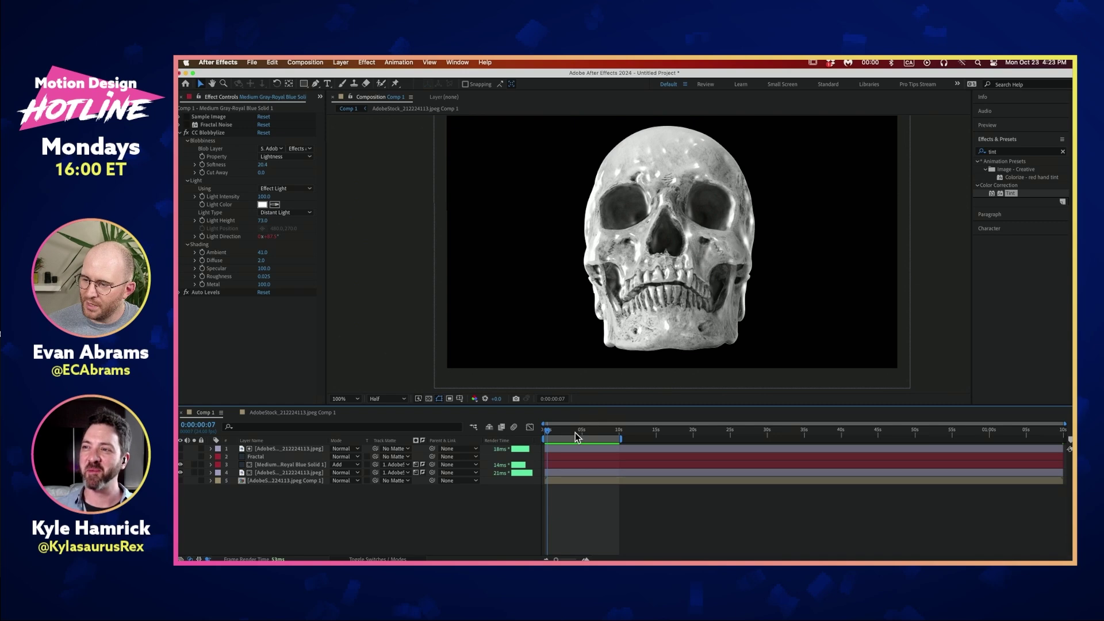
Step: Scrub and replay the first 10 seconds to examine how the liquid highlights move over the tinted skull
drag(575, 433, 579, 435)
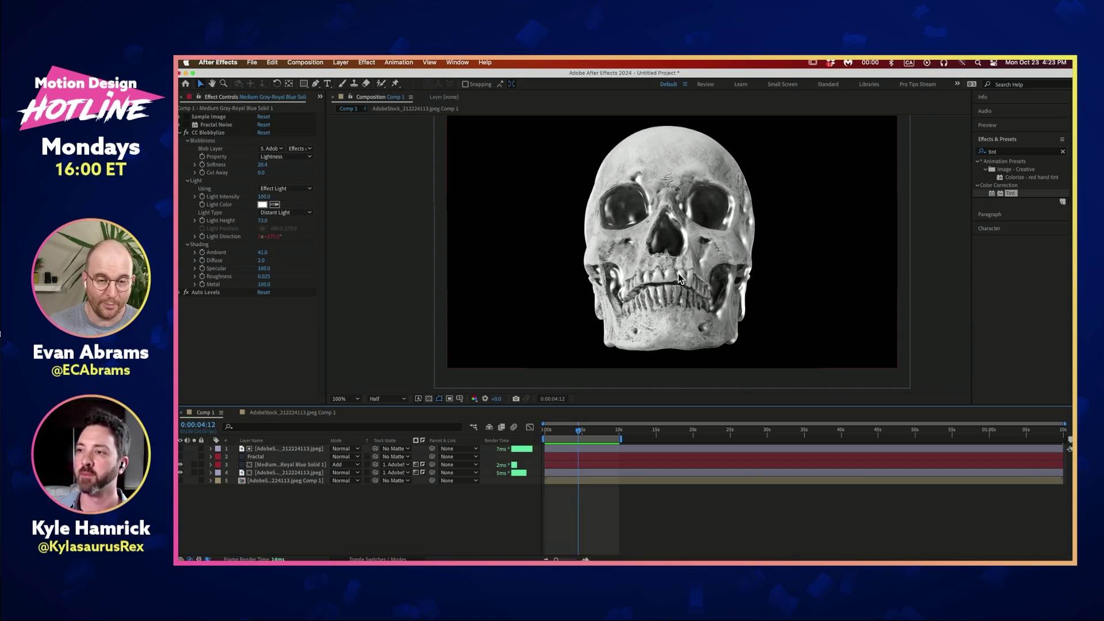
drag(579, 430, 514, 443)
key(space)
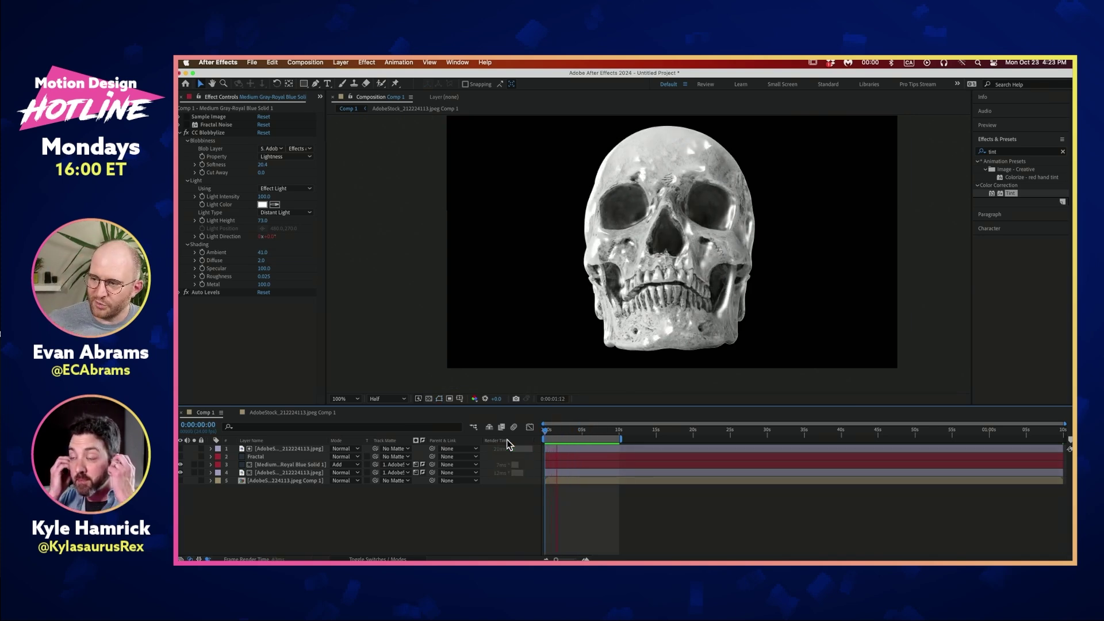
key(space)
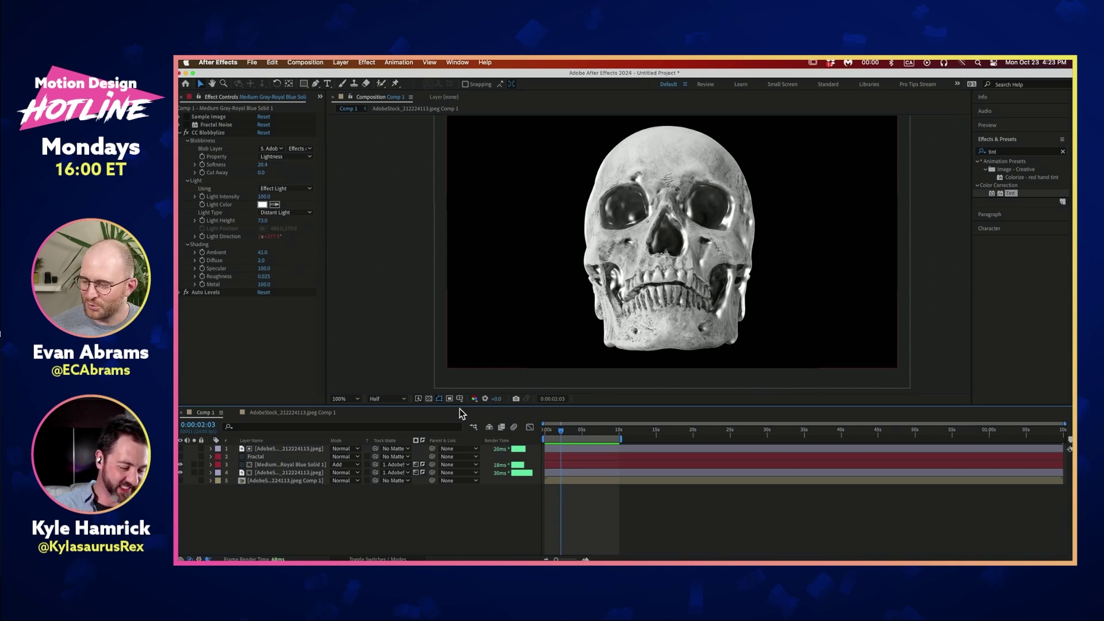
drag(561, 432, 569, 431)
key(space)
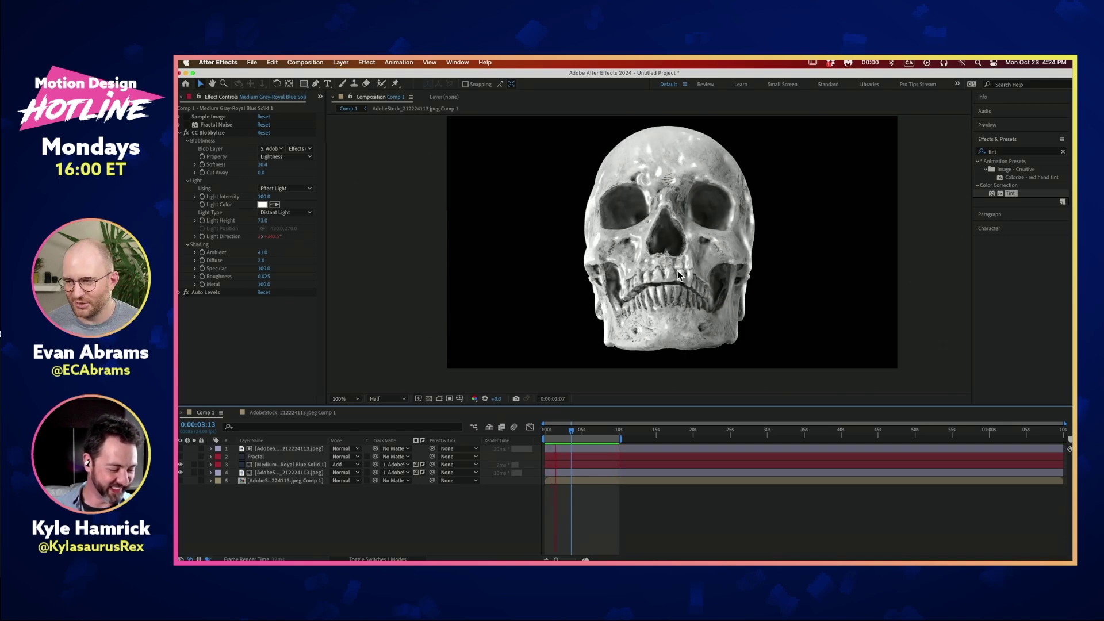
key(space)
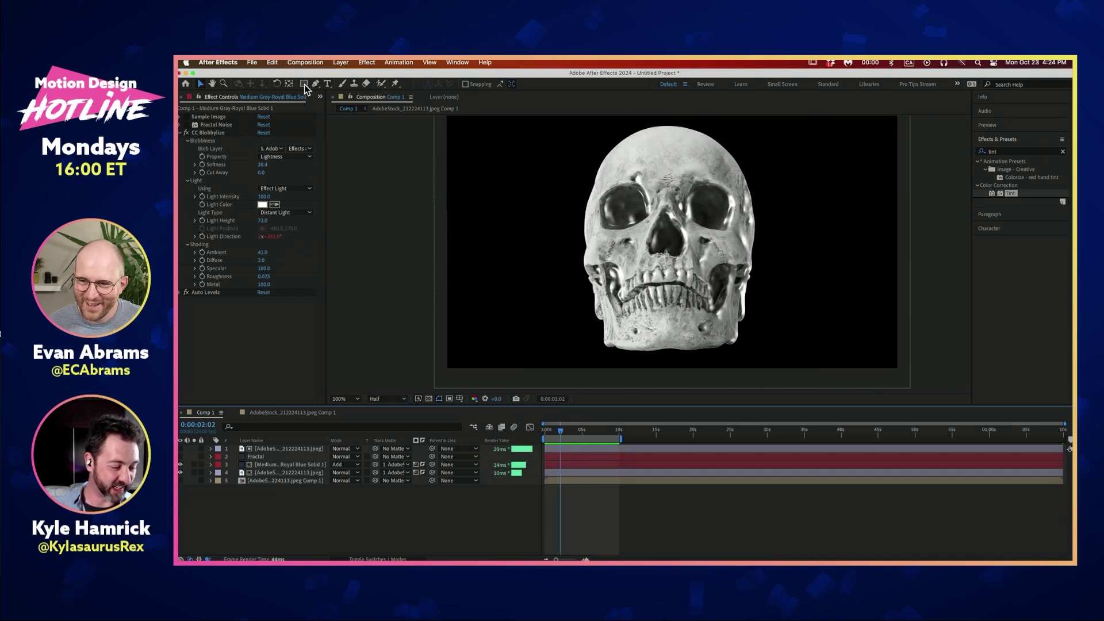
Step: Group the skull image and both compositions in a new project folder named with the author's first name and "Attempt 1"
click(321, 97)
click(328, 108)
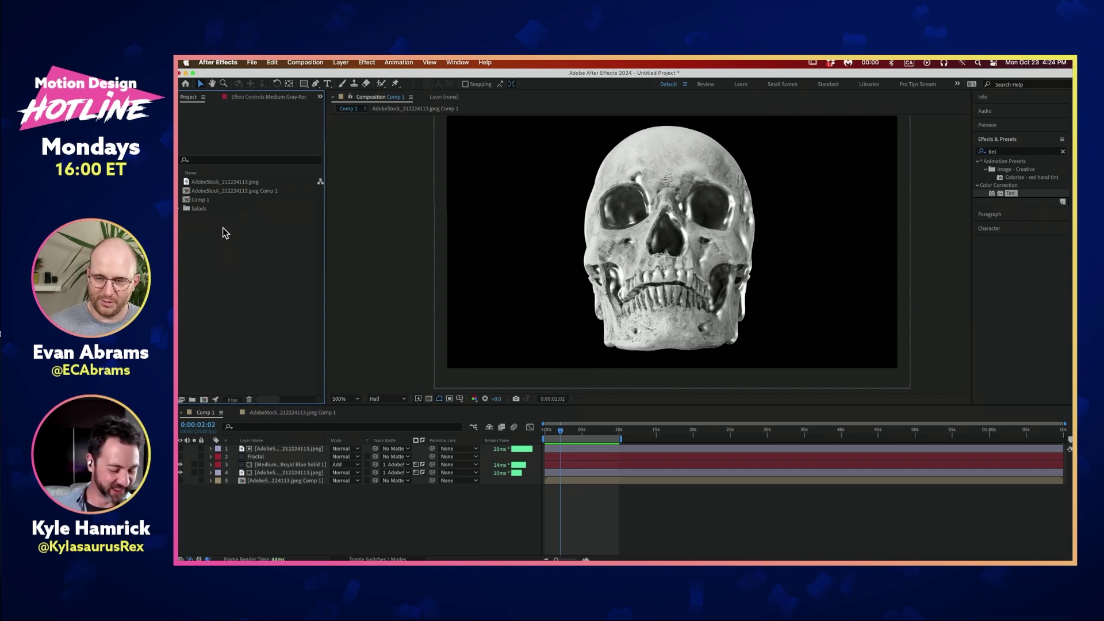
drag(207, 177, 192, 399)
text(Evan Attempt 1)
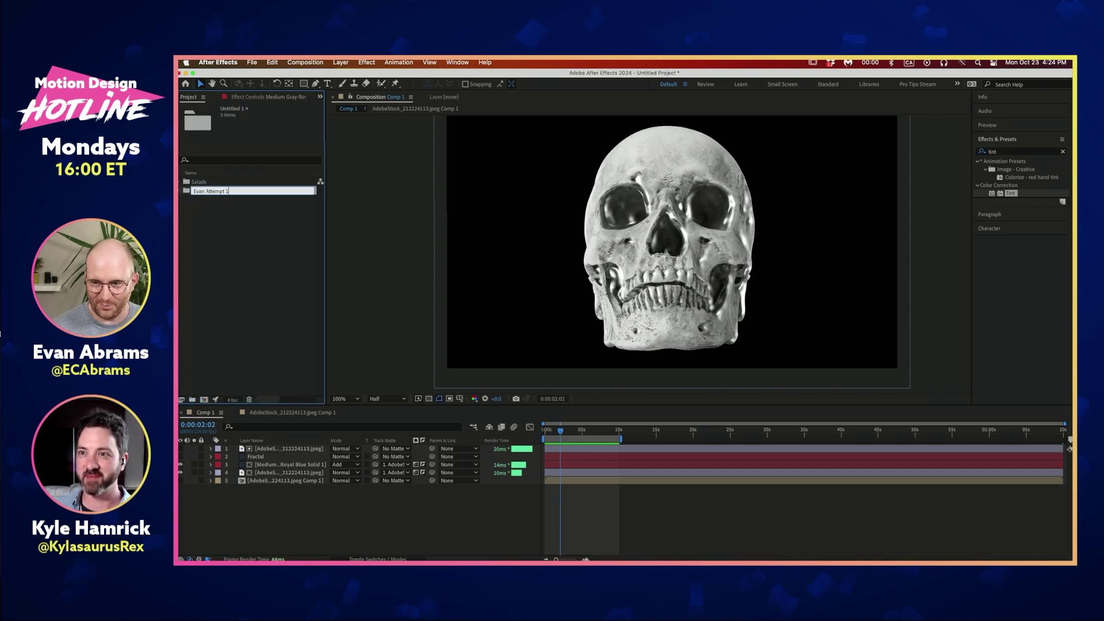
key(Return)
Step: Rename the new project folder as "Powerful Success 01"
click(256, 203)
click(264, 183)
key(Return)
text(Eva)
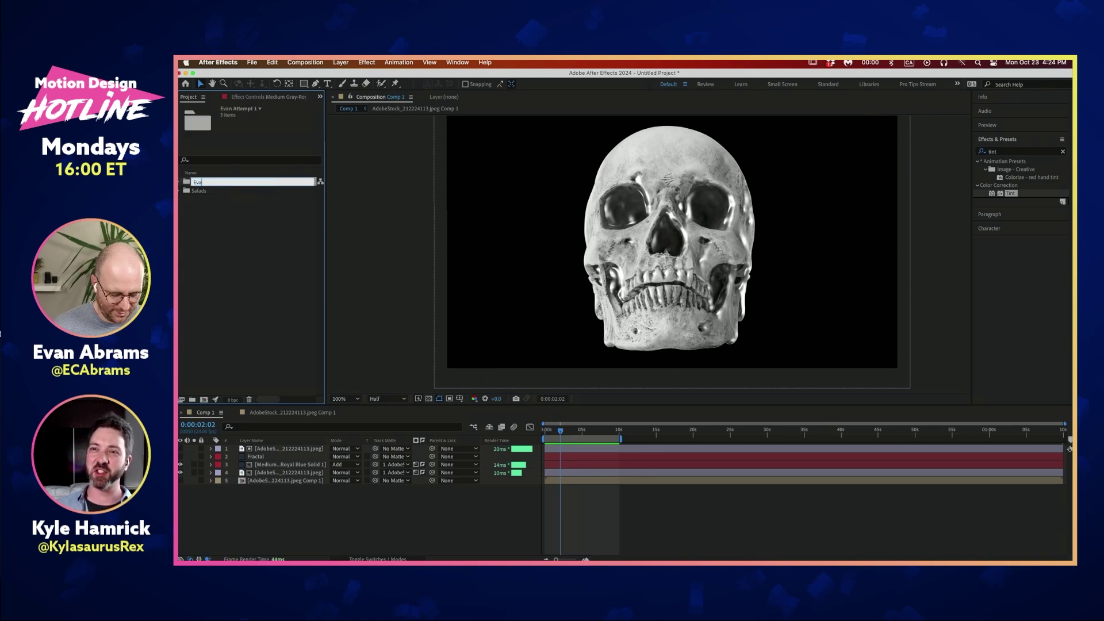
text(n Rns 1)
key(super+a)
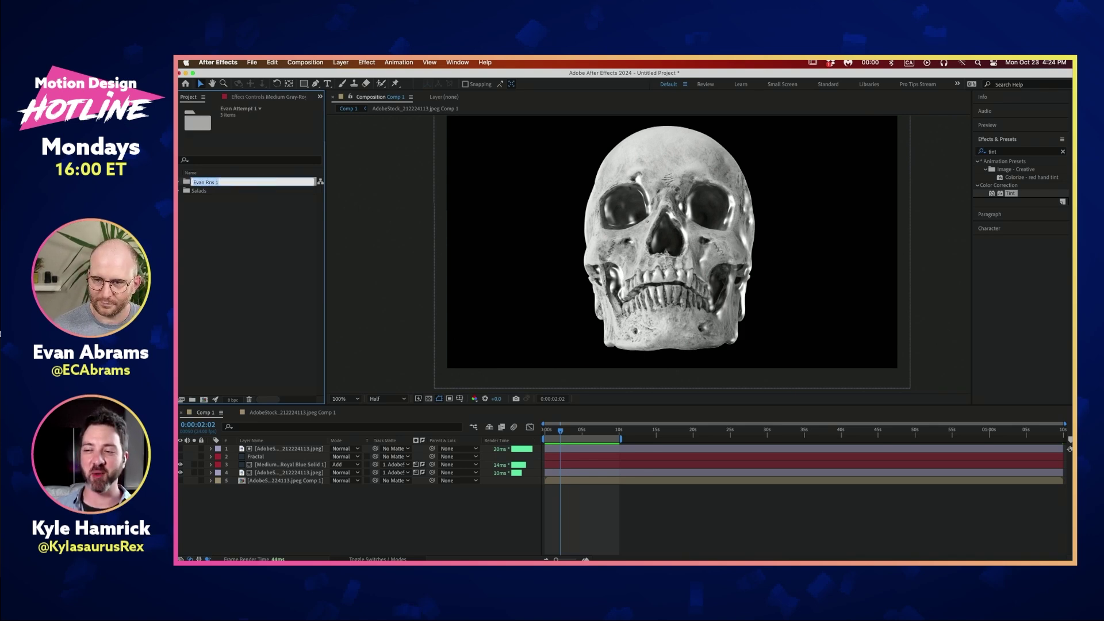
text(Success)
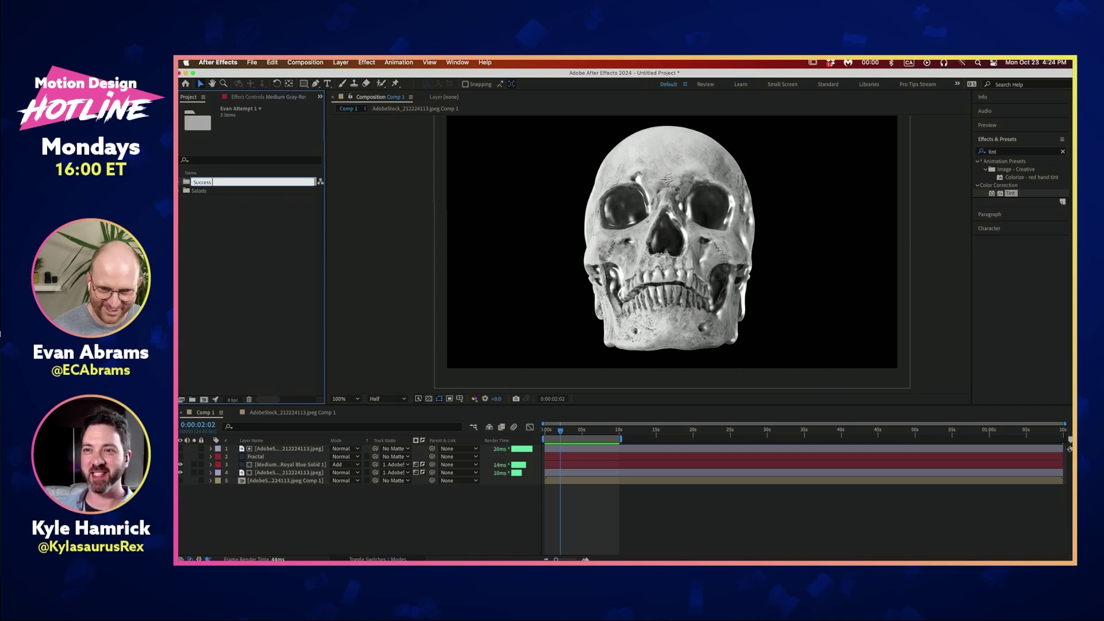
click(194, 181)
text(Powerful Success)
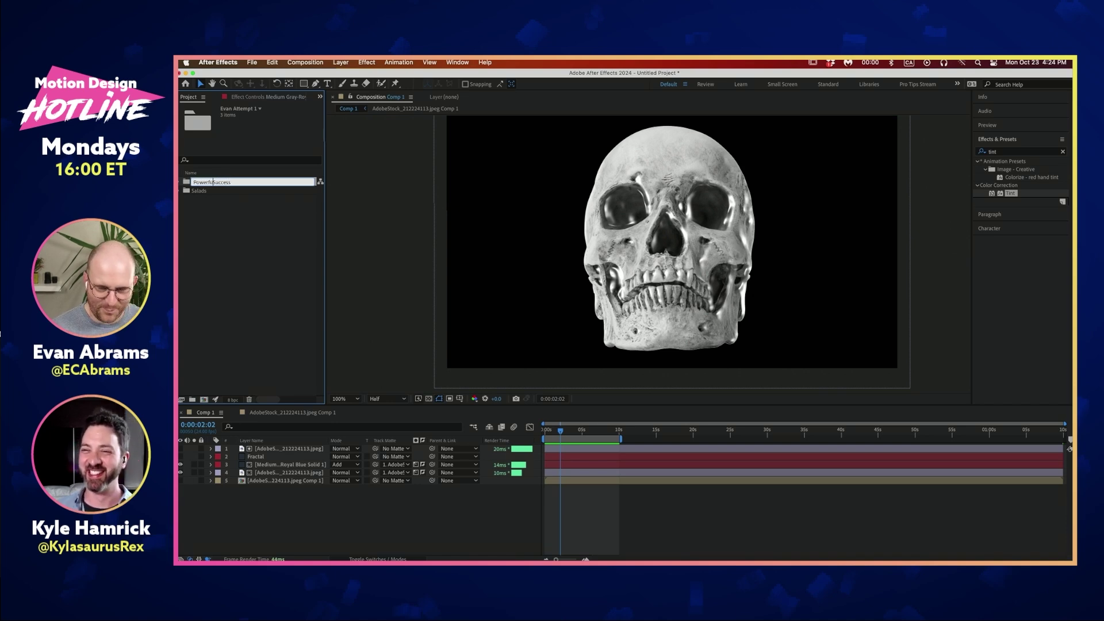
text( 01)
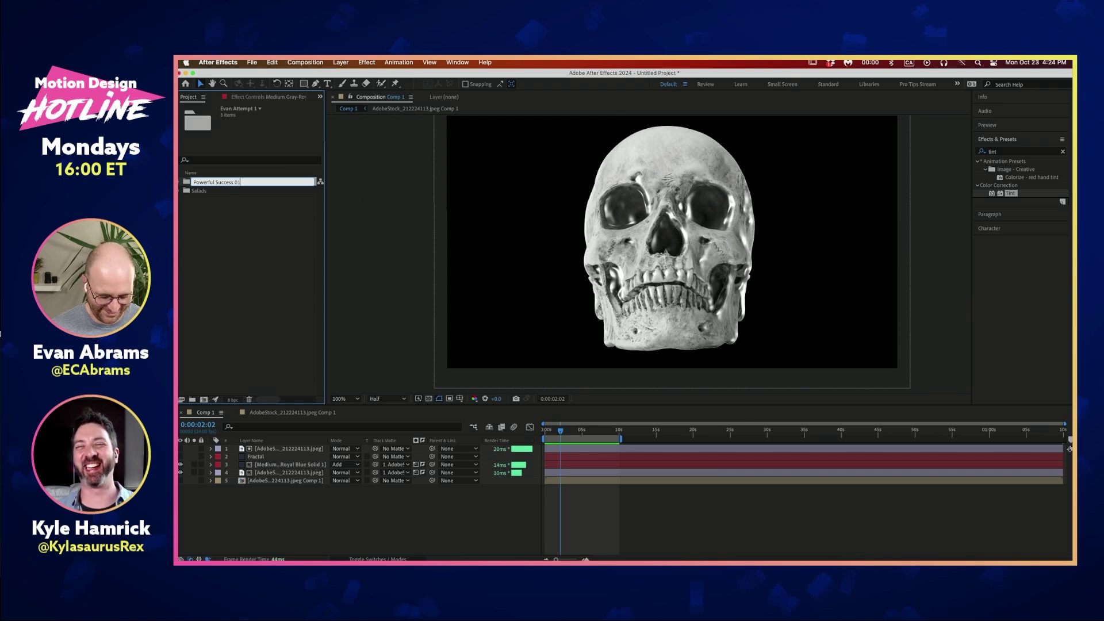
key(Return)
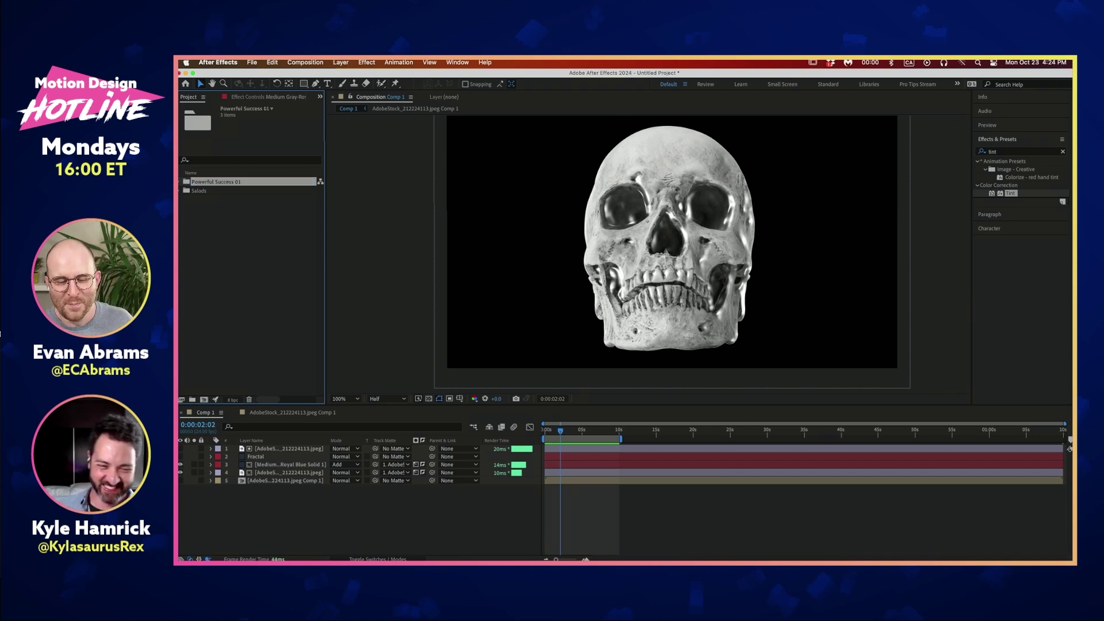
Step: Save the project to the Desktop as "Effects Roulette 02"
click(296, 224)
key(super+s)
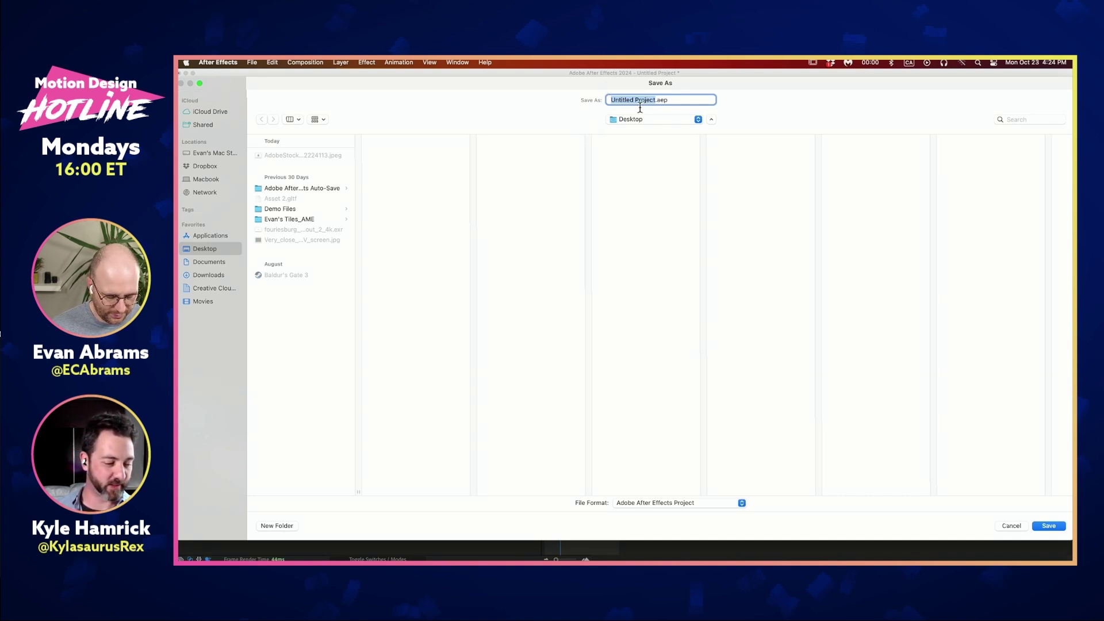
text(Effects Roulette 02)
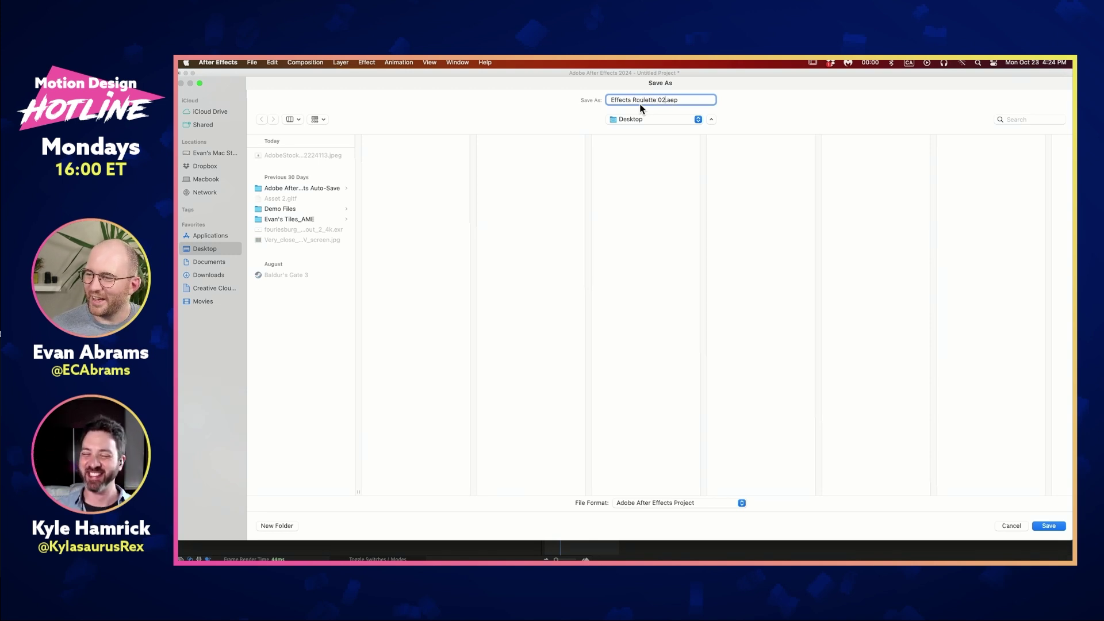
key(Return)
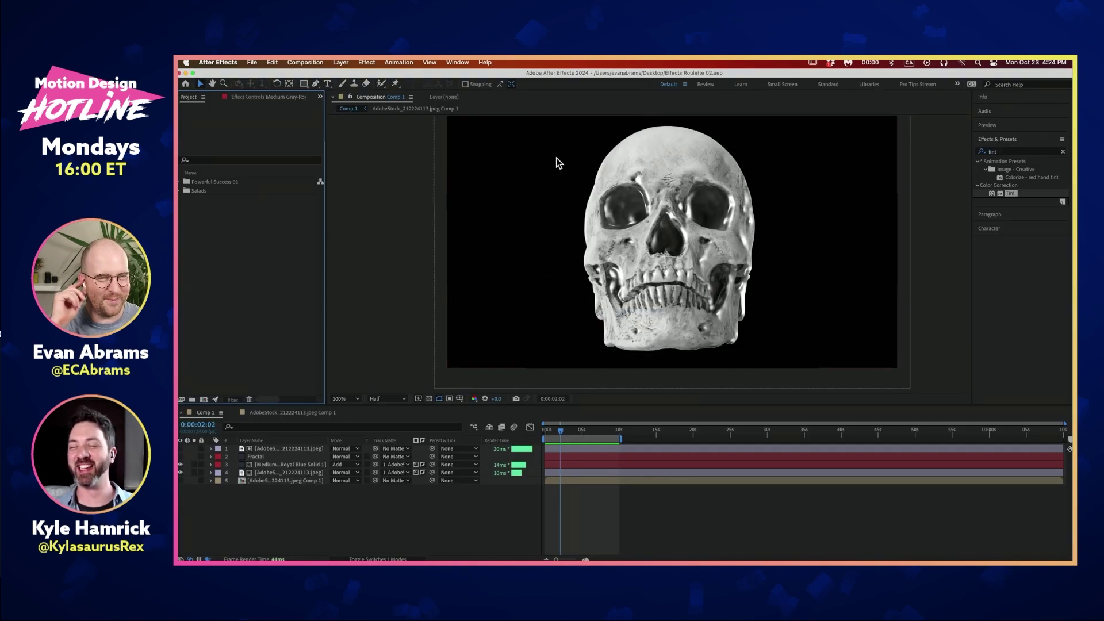
click(563, 432)
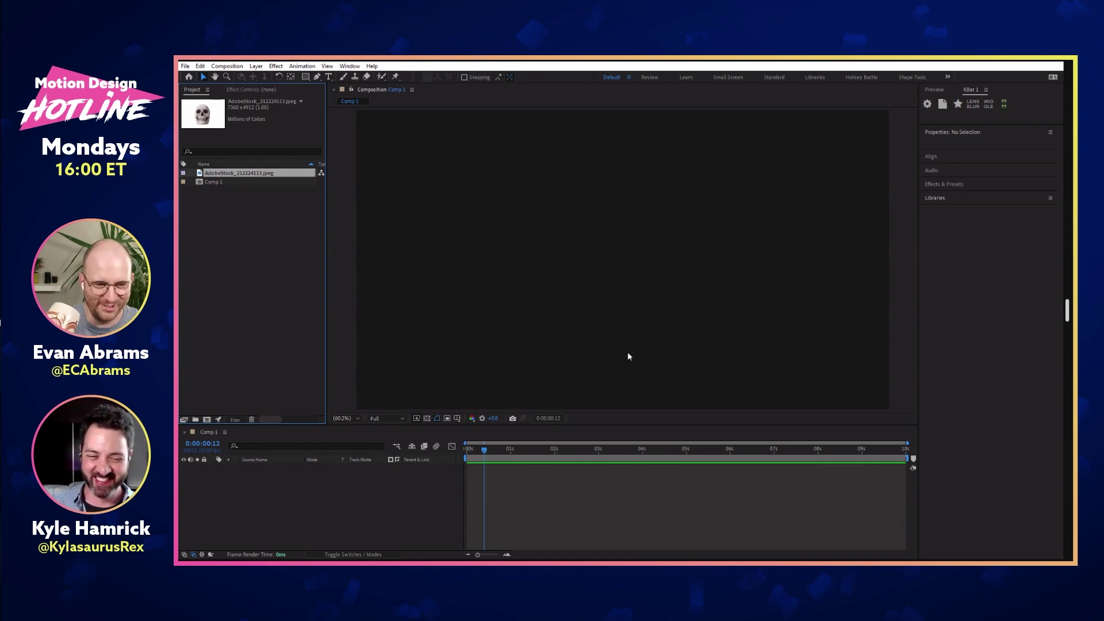
Step: View the skull image on its own, close it, and add a comp-sized grey rectangle shape layer to Comp 1
double_click(238, 173)
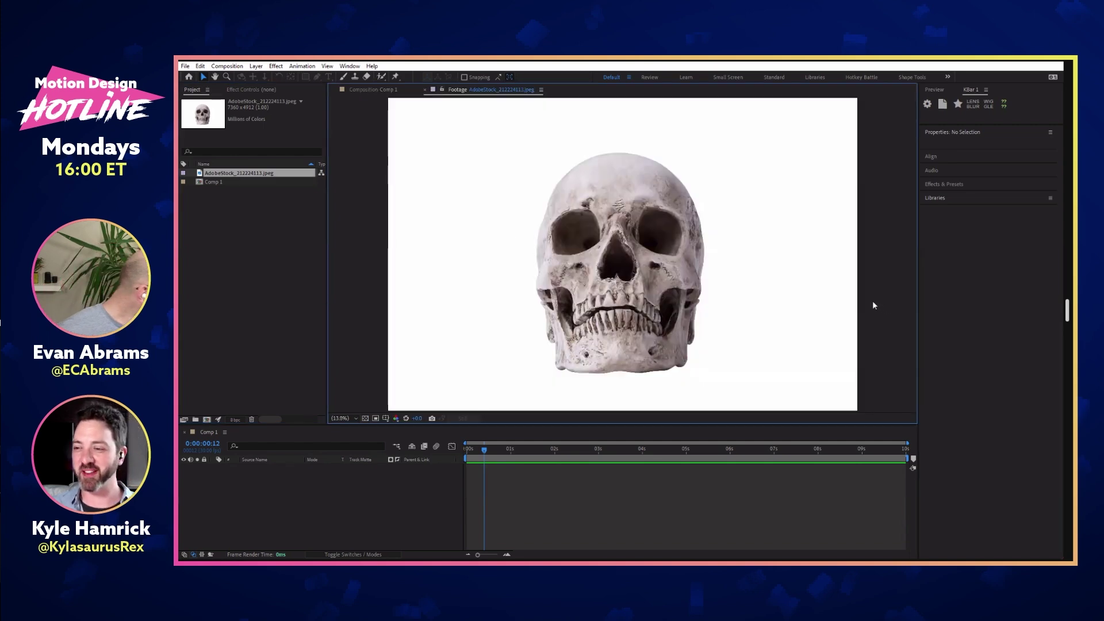
click(425, 91)
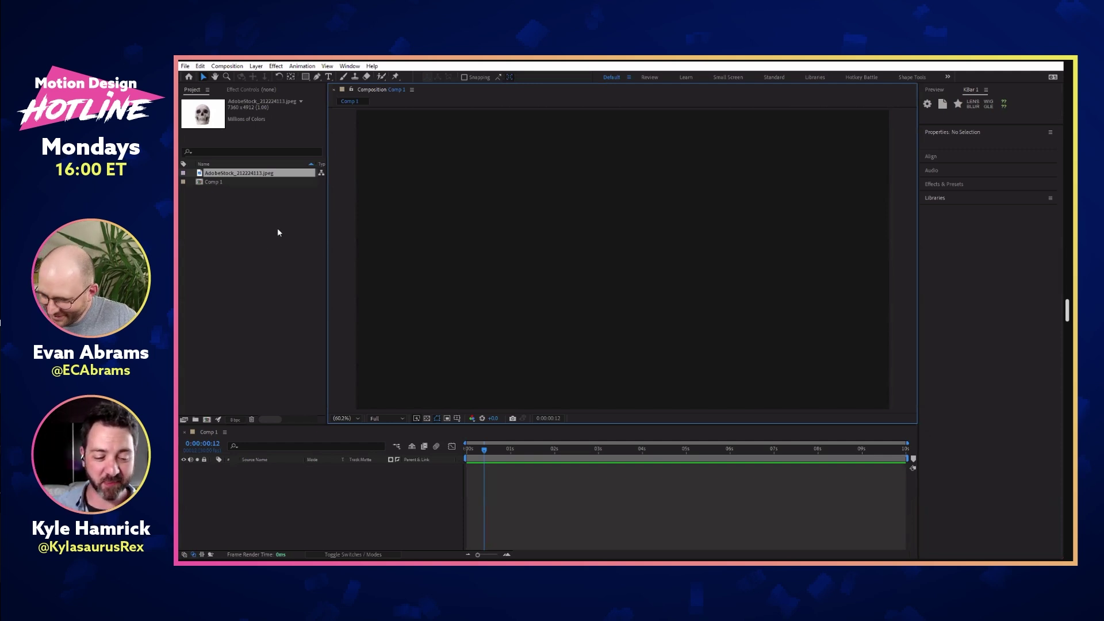
click(305, 78)
double_click(305, 78)
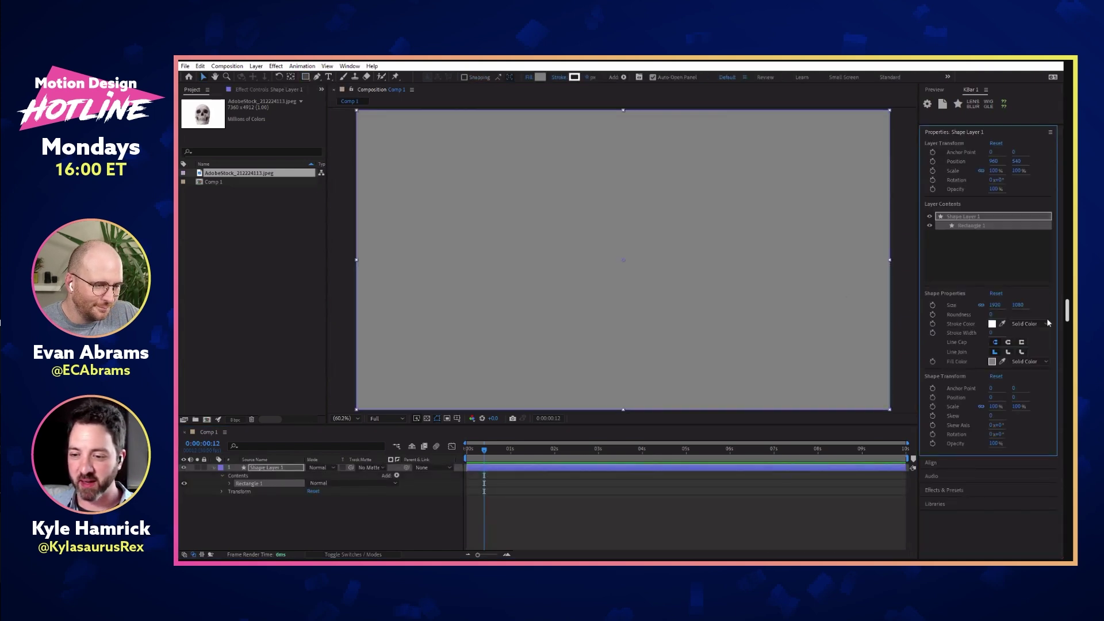
Step: Apply three random effects to the shape layer with the ??? script and delete Match Grain from its effects
click(1004, 104)
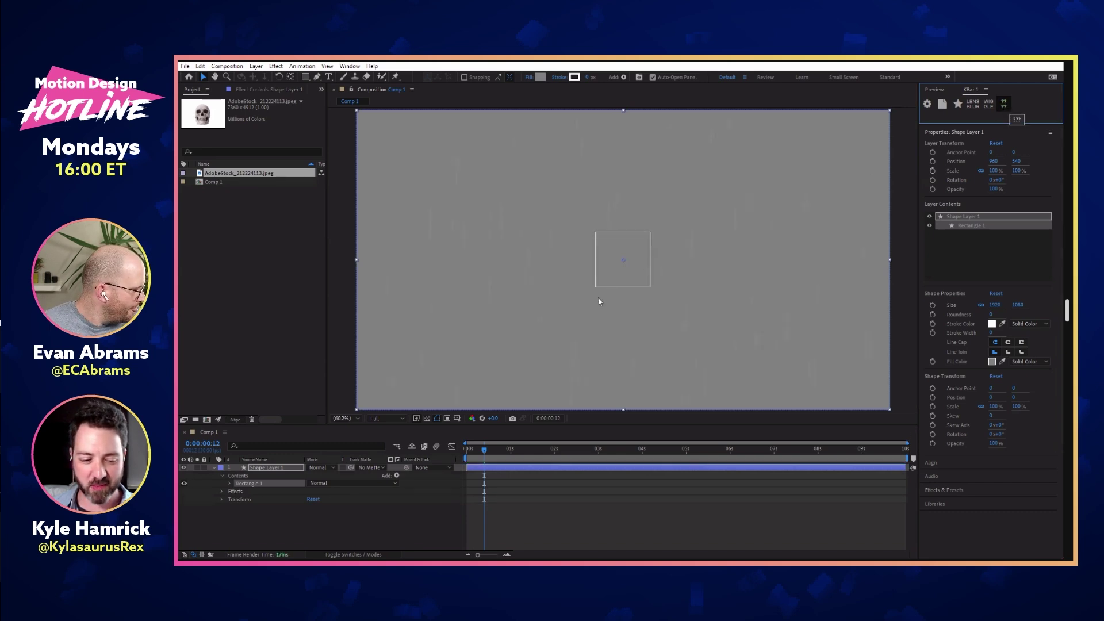
click(265, 88)
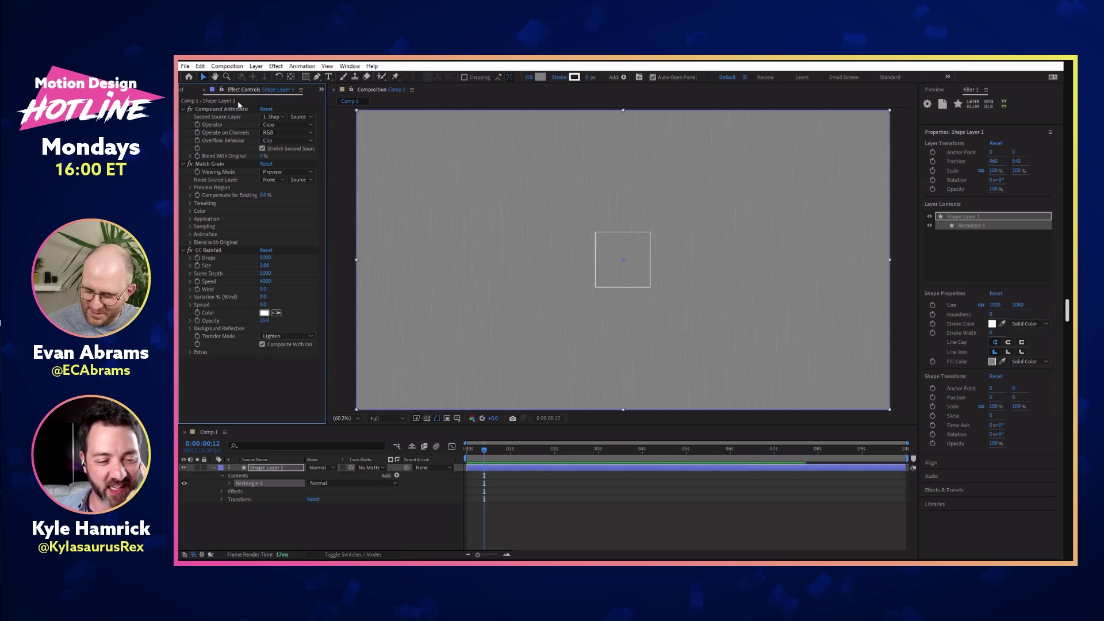
click(218, 165)
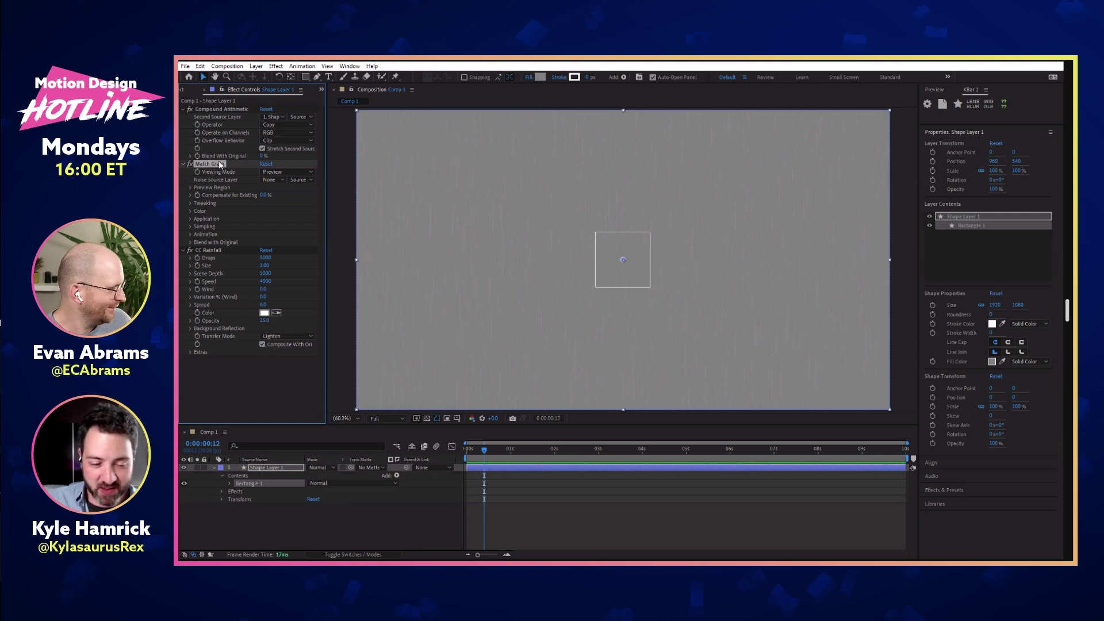
key(Delete)
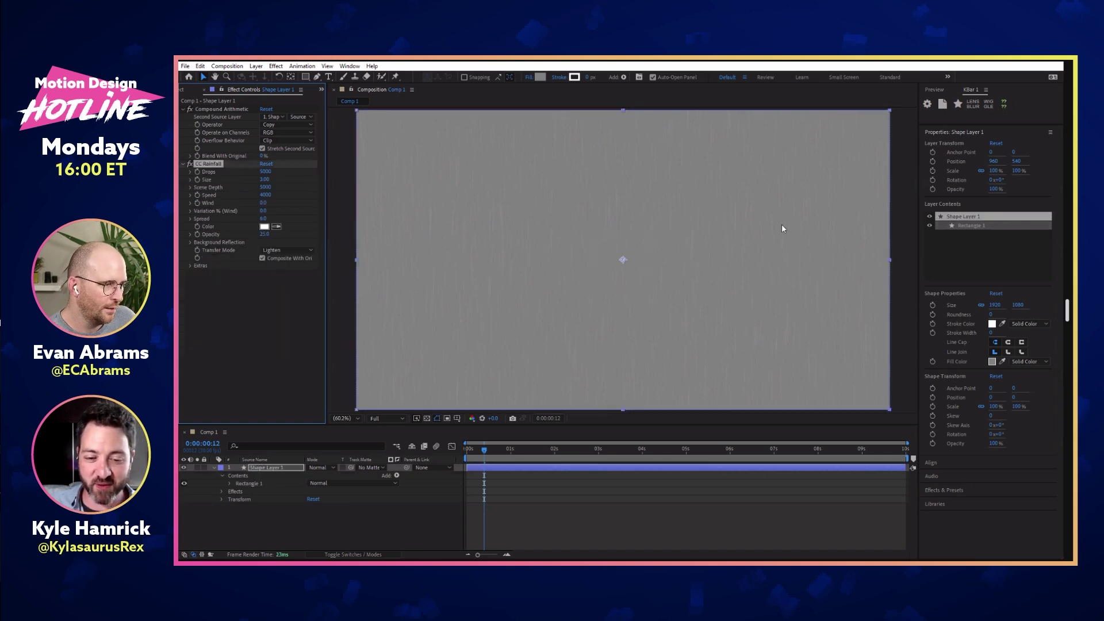
Step: Roll one more random effect onto the shape layer and delete the duplicate CC Rainfall 2
key(comma)
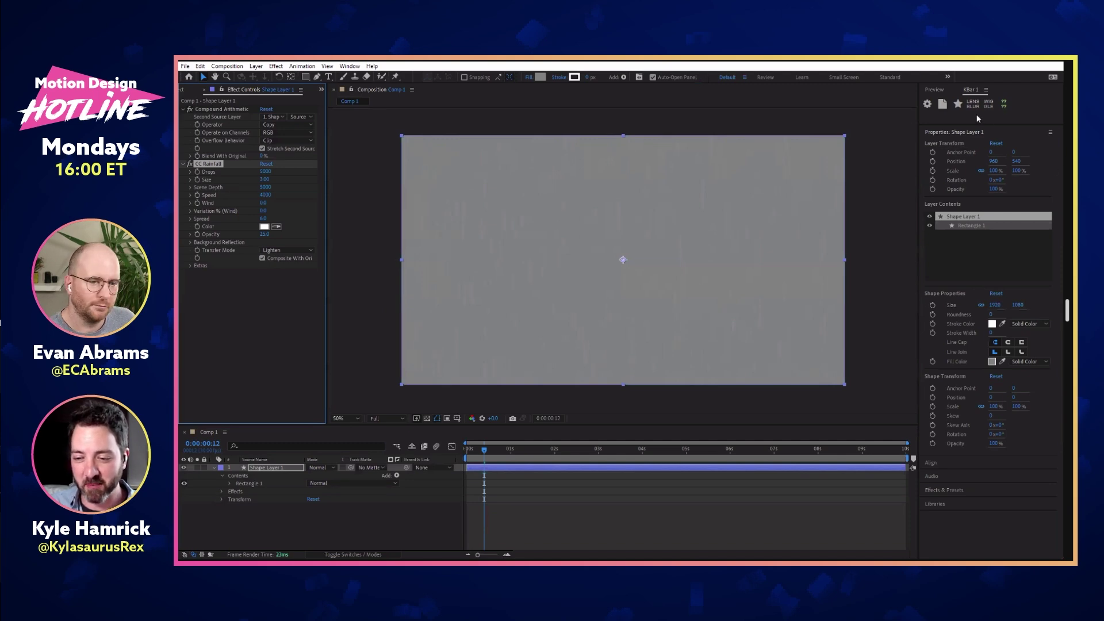
click(1009, 108)
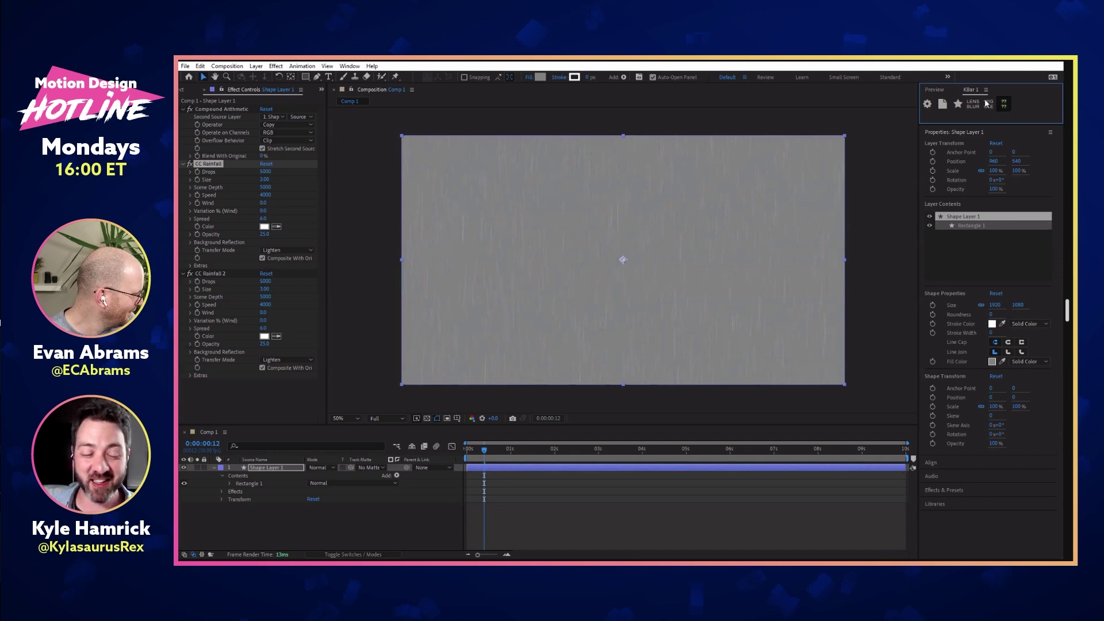
click(217, 277)
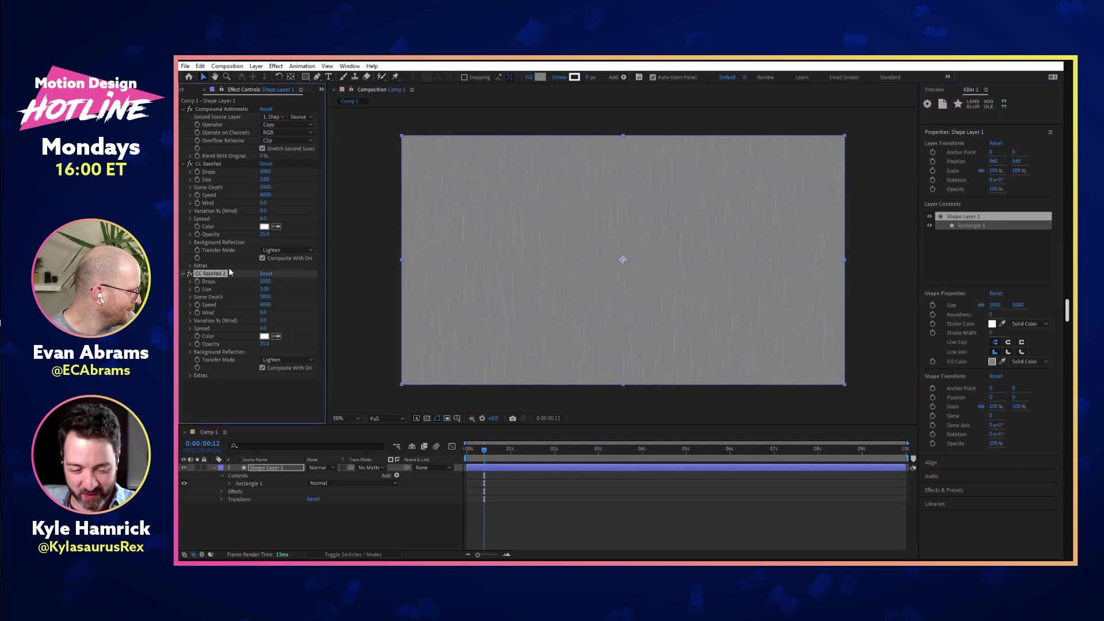
key(Delete)
Step: Roll three more random effects onto the shape layer and delete OCIO Display Transform, Compound Arithmetic 2 and Inner/Outer Key
click(1003, 105)
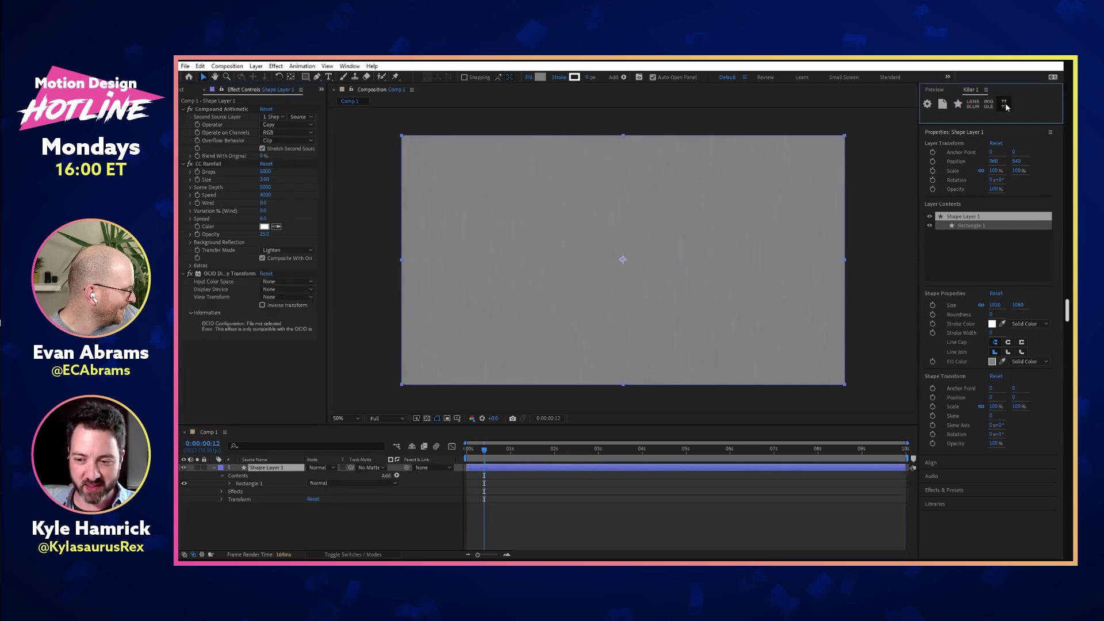
click(1005, 106)
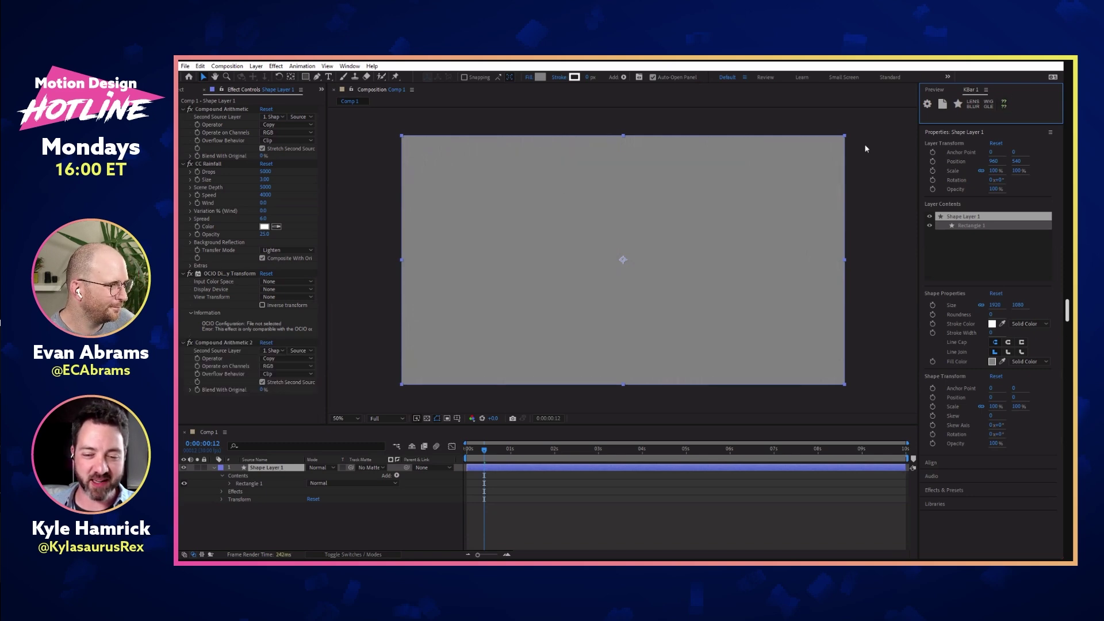
click(1006, 106)
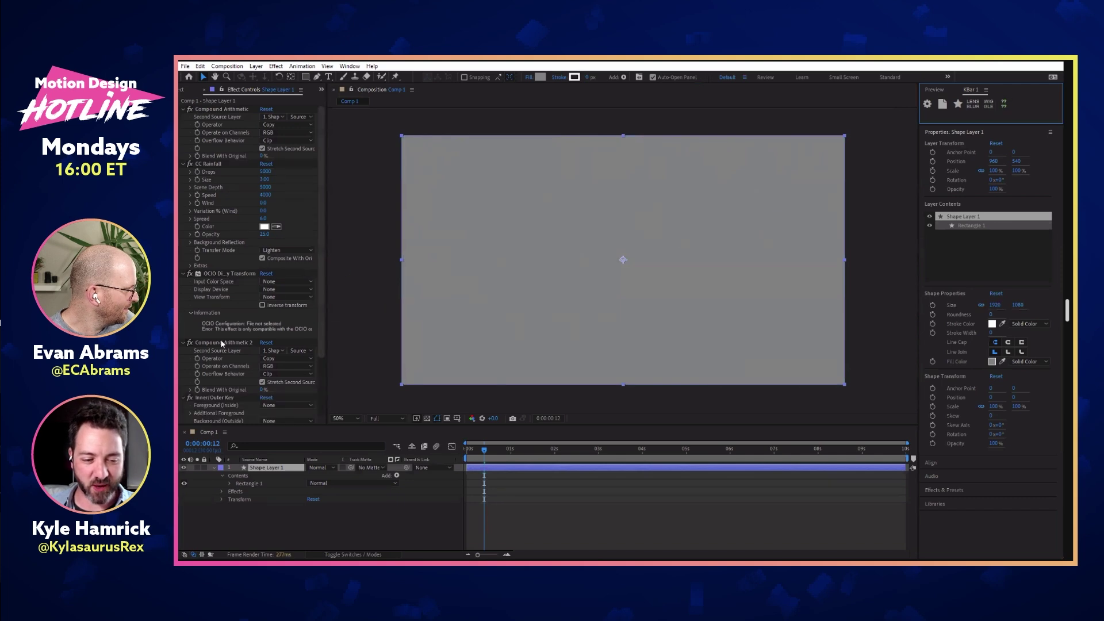
click(224, 274)
shift+click(224, 398)
key(Delete)
Step: Roll CC Composite as the replacement effect, disable it and Compound Arithmetic, and move CC Rainfall above Compound Arithmetic
click(1005, 105)
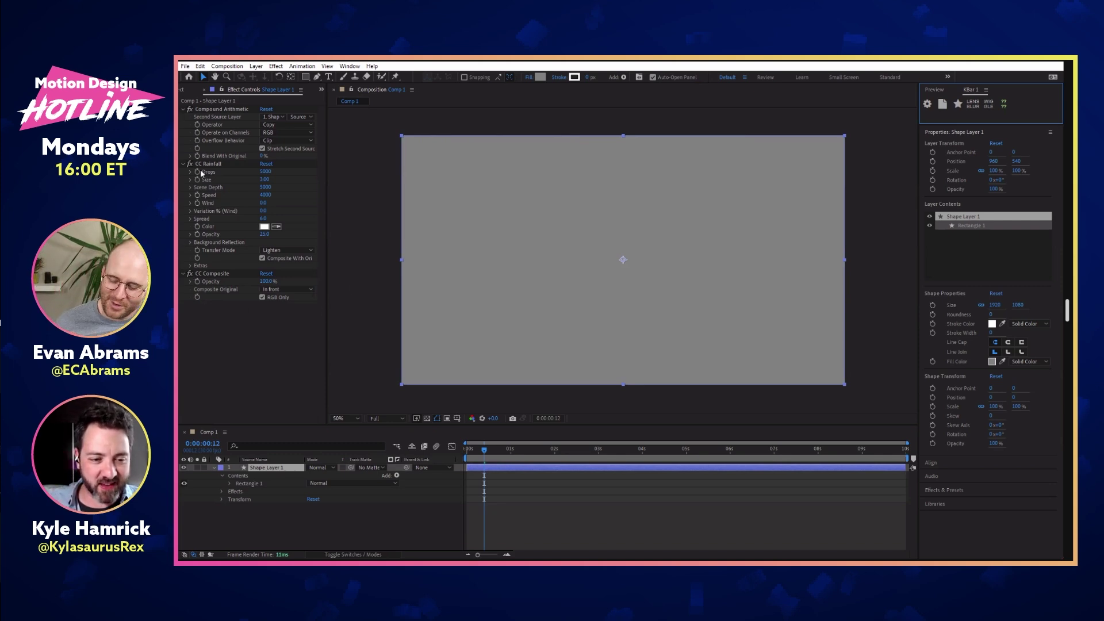
click(190, 108)
click(230, 165)
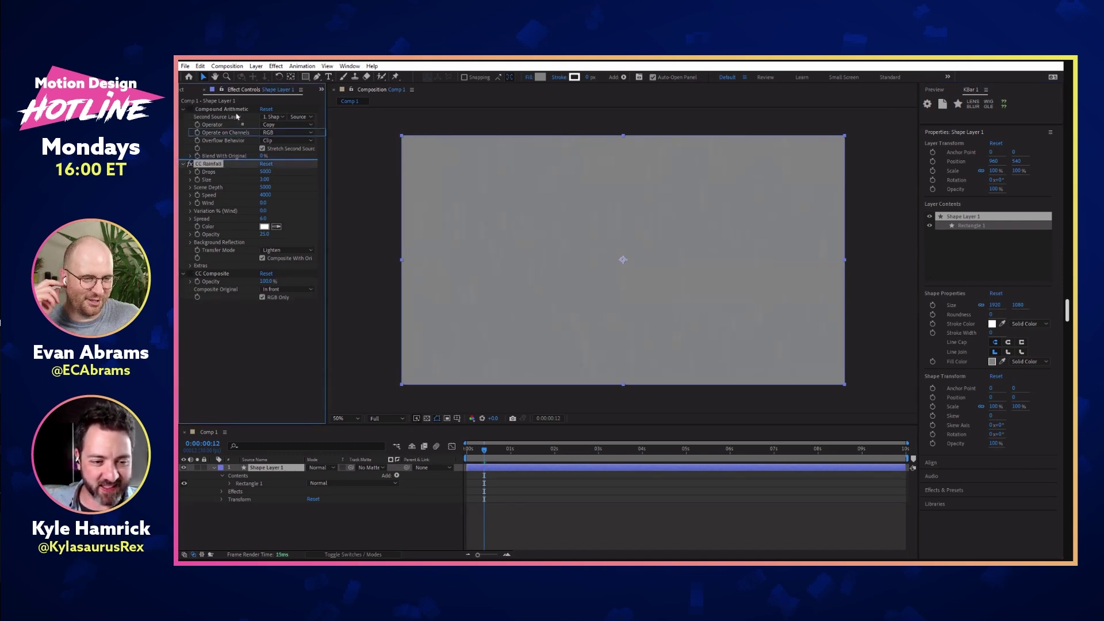
drag(236, 110, 276, 241)
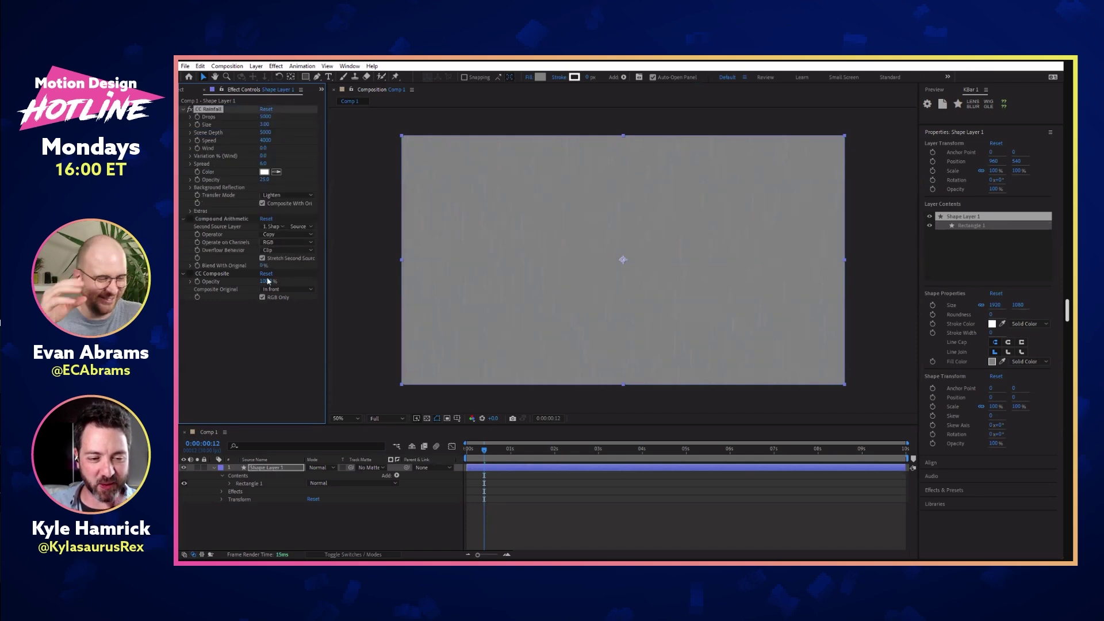
Step: Play back the composition at 100% to examine the CC Rainfall animation
key(period)
key(space)
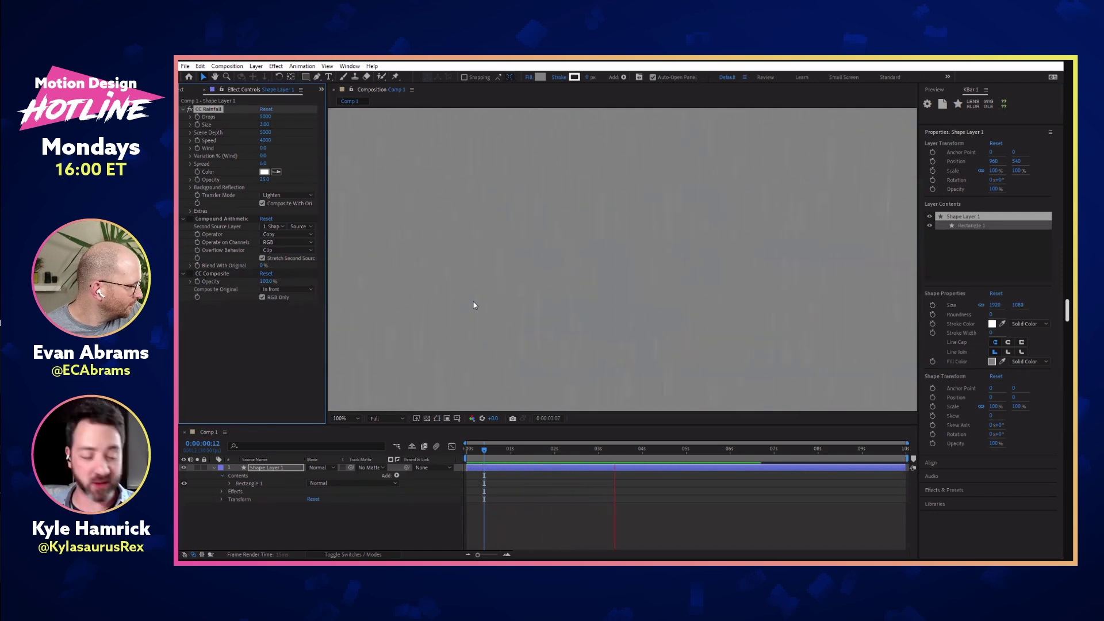
key(space)
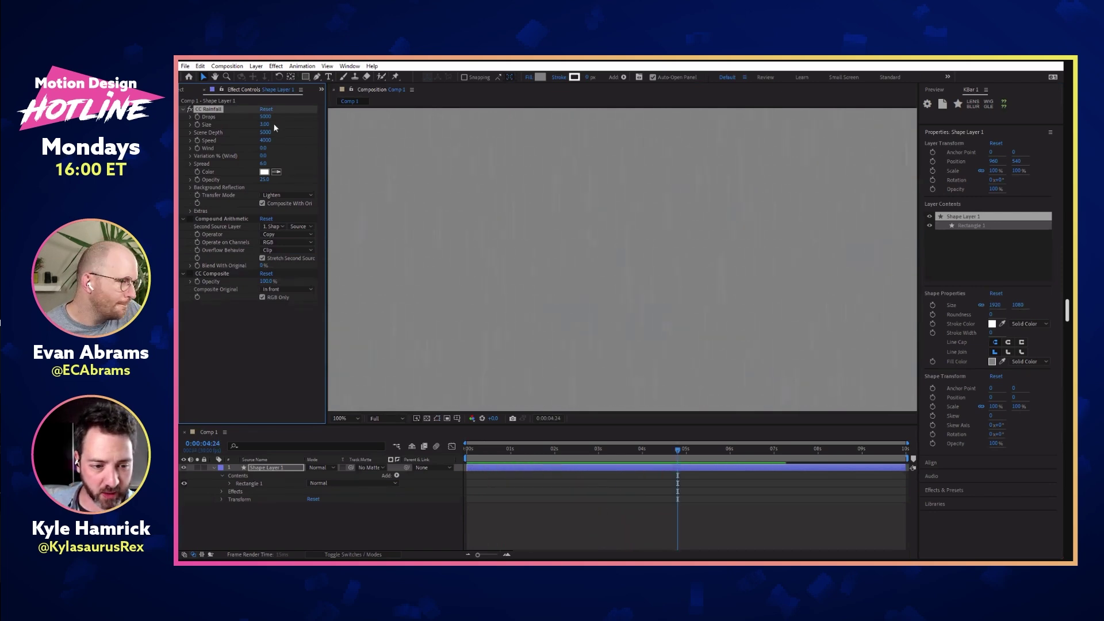
Step: Increase the CC Rainfall drop size and set its number of drops to 1000
drag(266, 123, 293, 124)
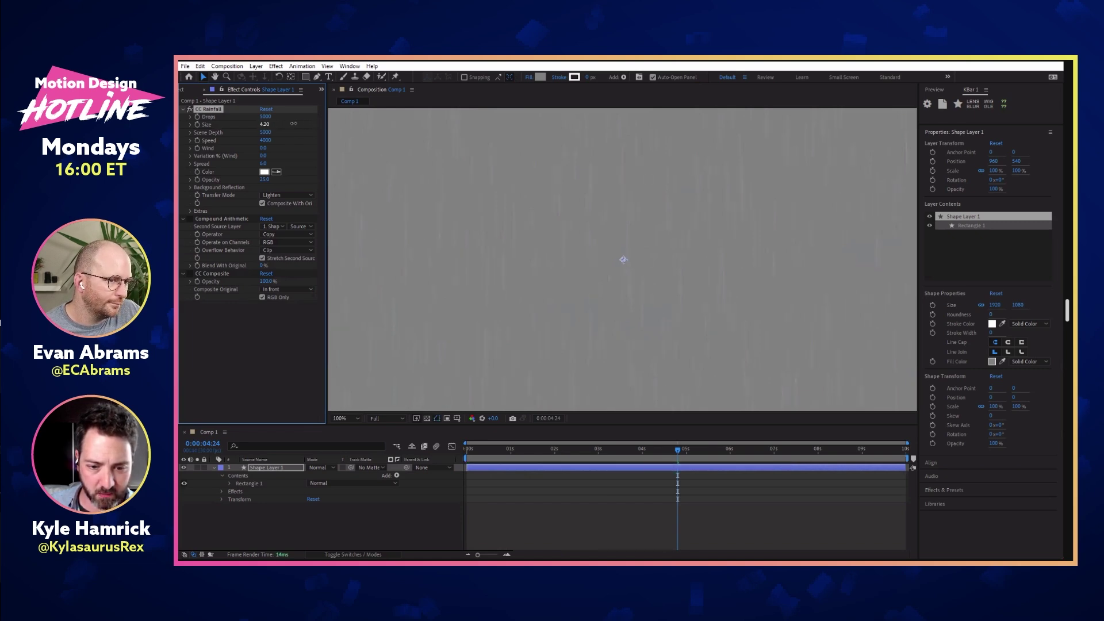
click(266, 117)
text(1000)
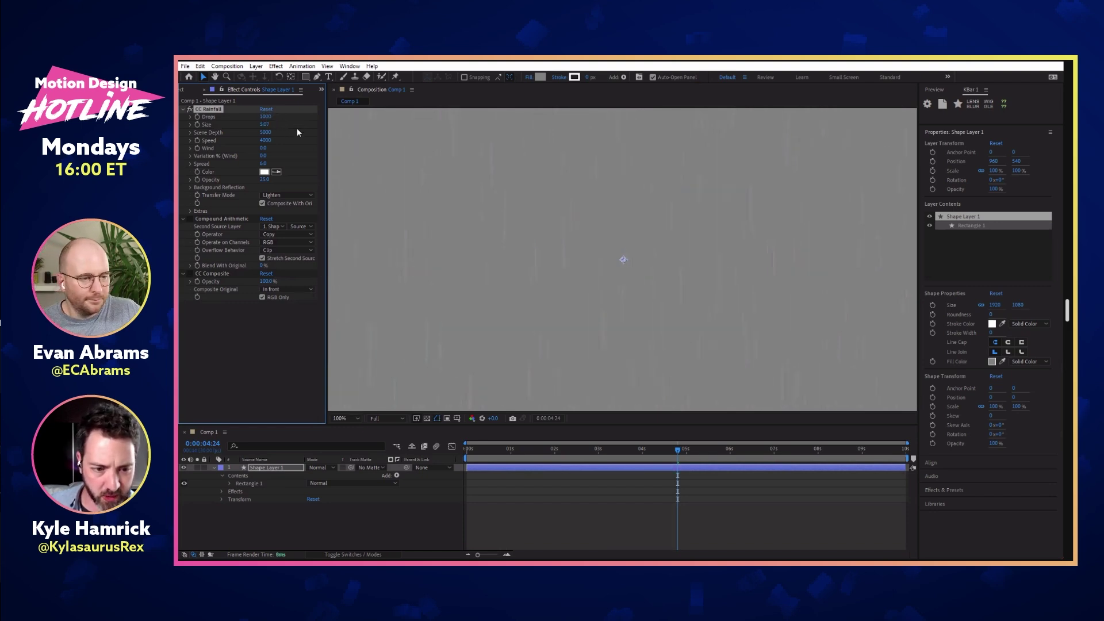
Step: Change the rectangle's fill colour to dark grey 232323
click(273, 467)
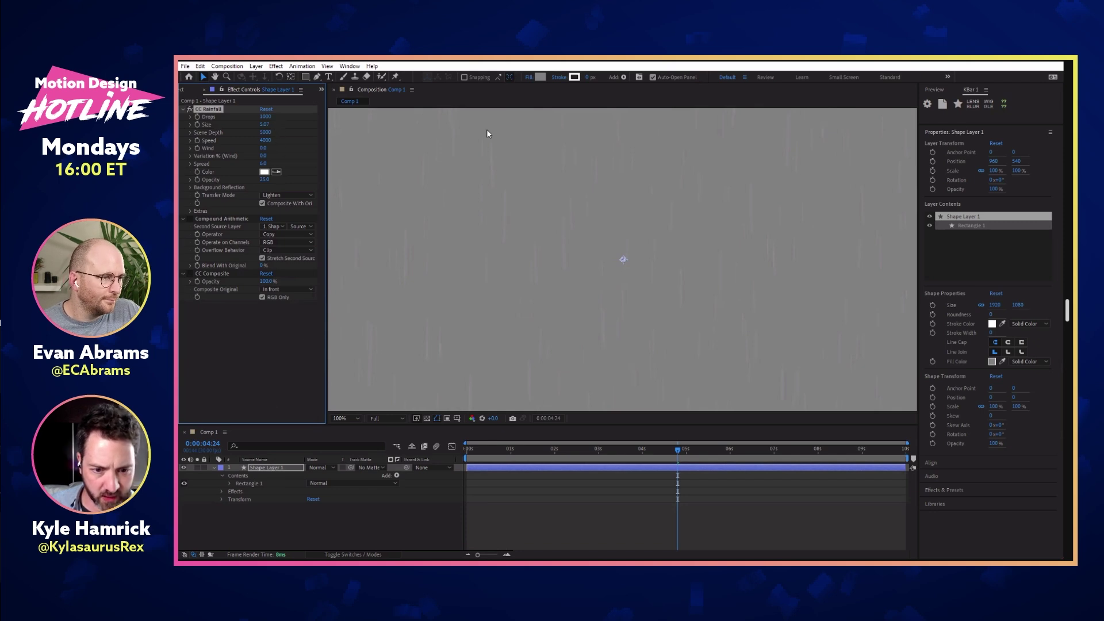
click(540, 78)
mouse_move(308, 307)
mouse_down()
mouse_move(244, 347)
mouse_move(223, 322)
mouse_up()
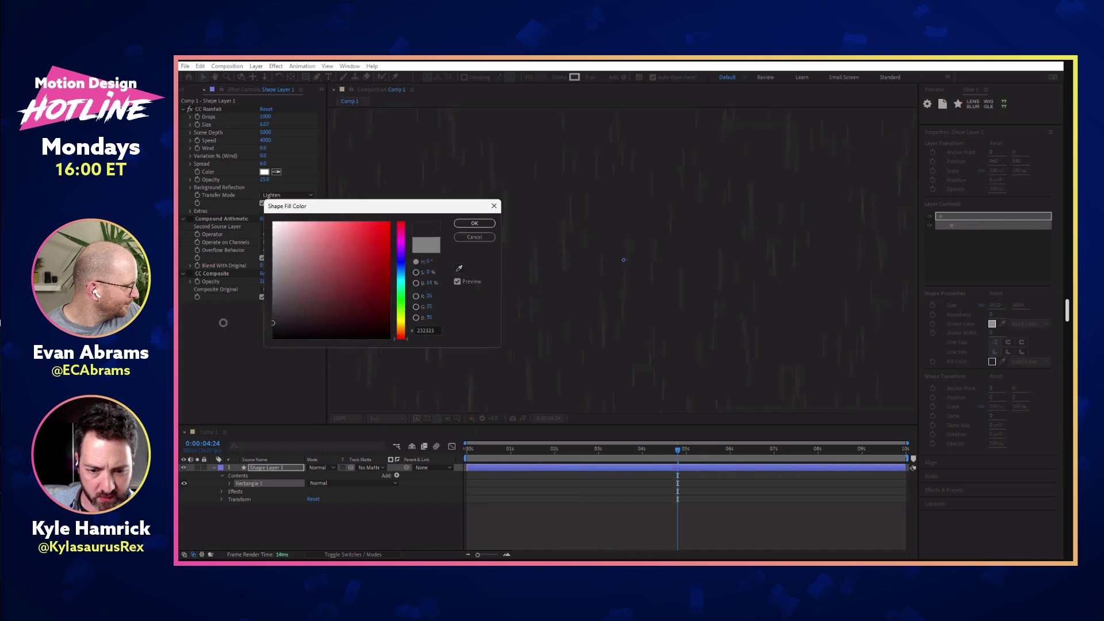
click(475, 223)
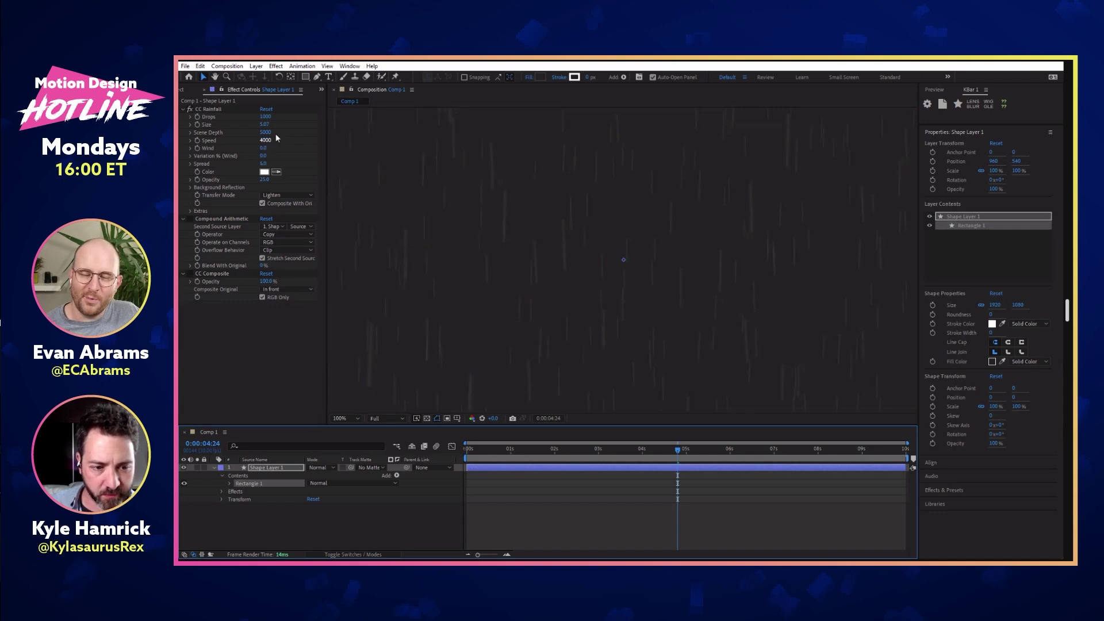
Step: Set the CC Rainfall scene depth to 8000 and raise its wind so the rain falls at a slant
text(8000)
key(Return)
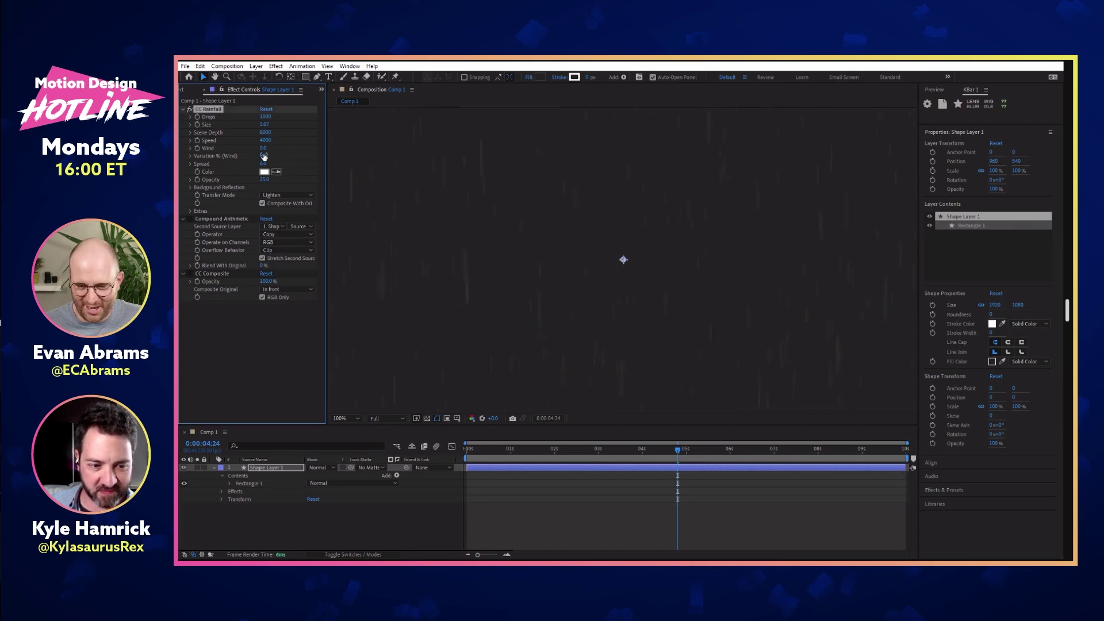
drag(263, 147, 278, 148)
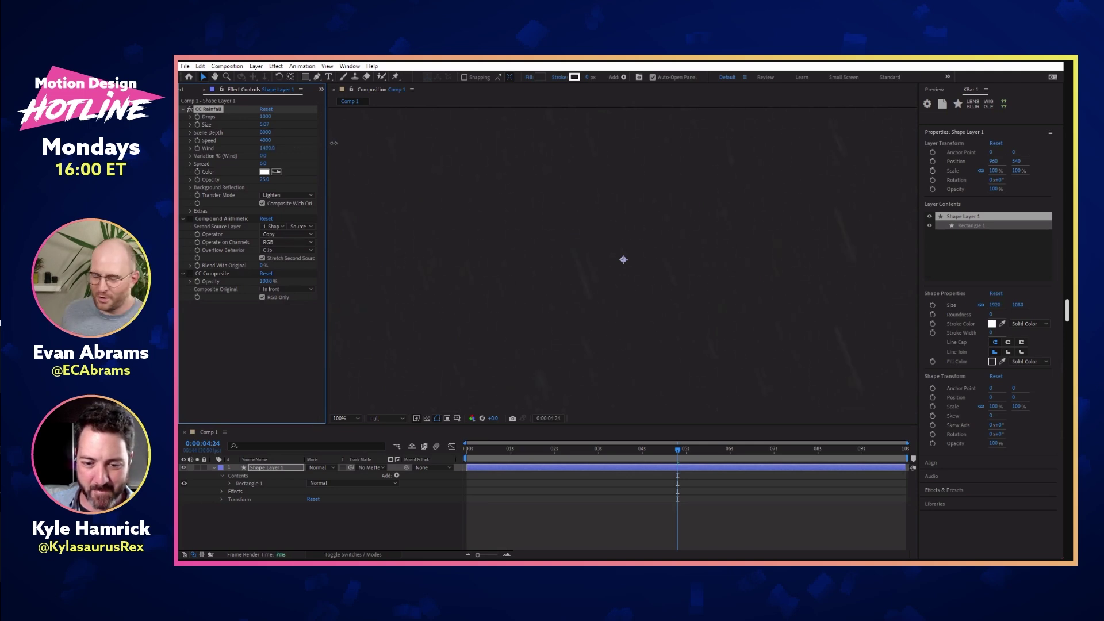
Step: Increase the CC Rainfall spread and set its opacity to 100, checking the slanted rain in playback
key(space)
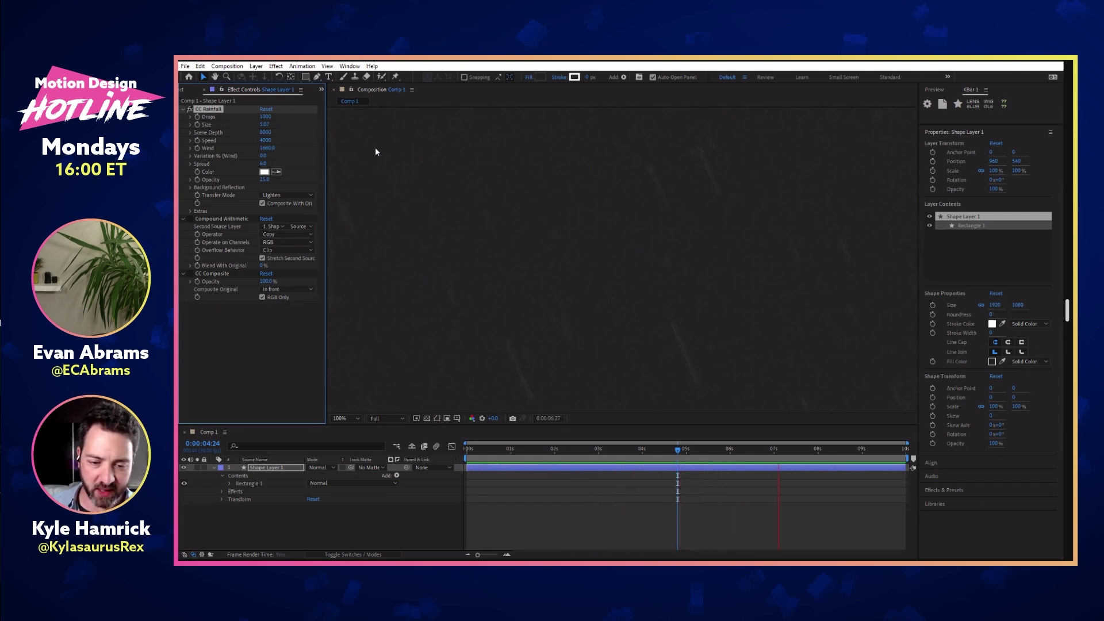
key(space)
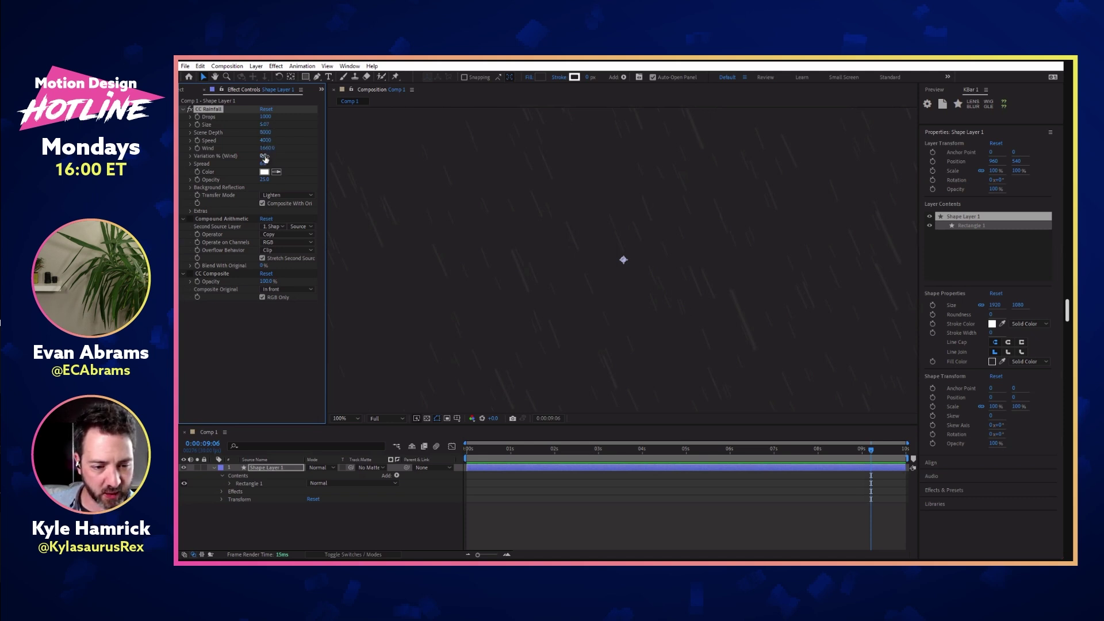
drag(263, 163, 342, 179)
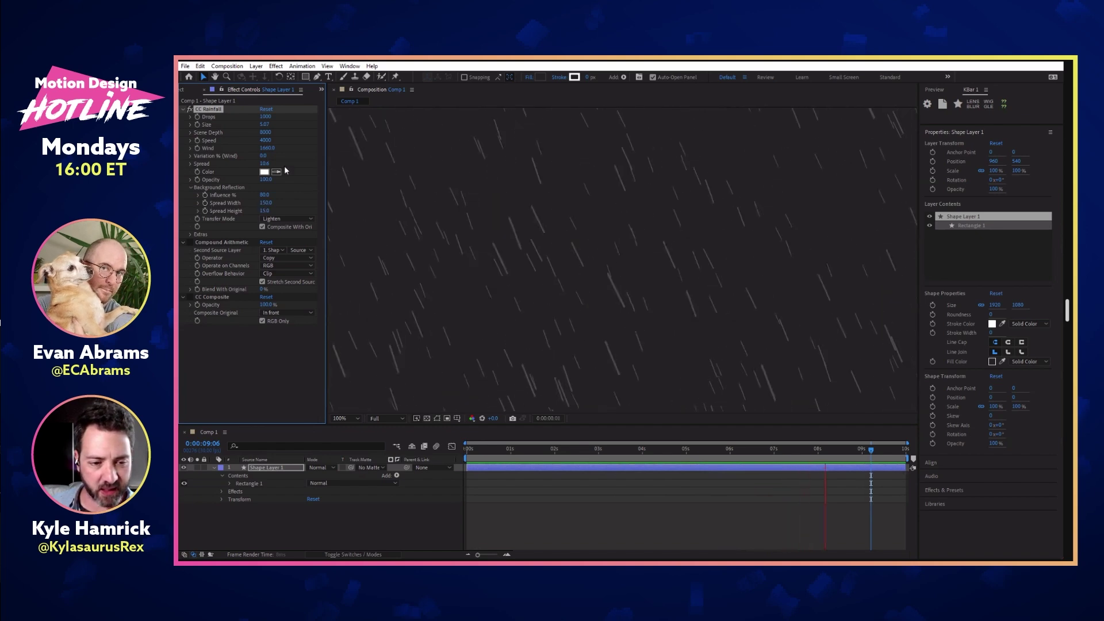
key(space)
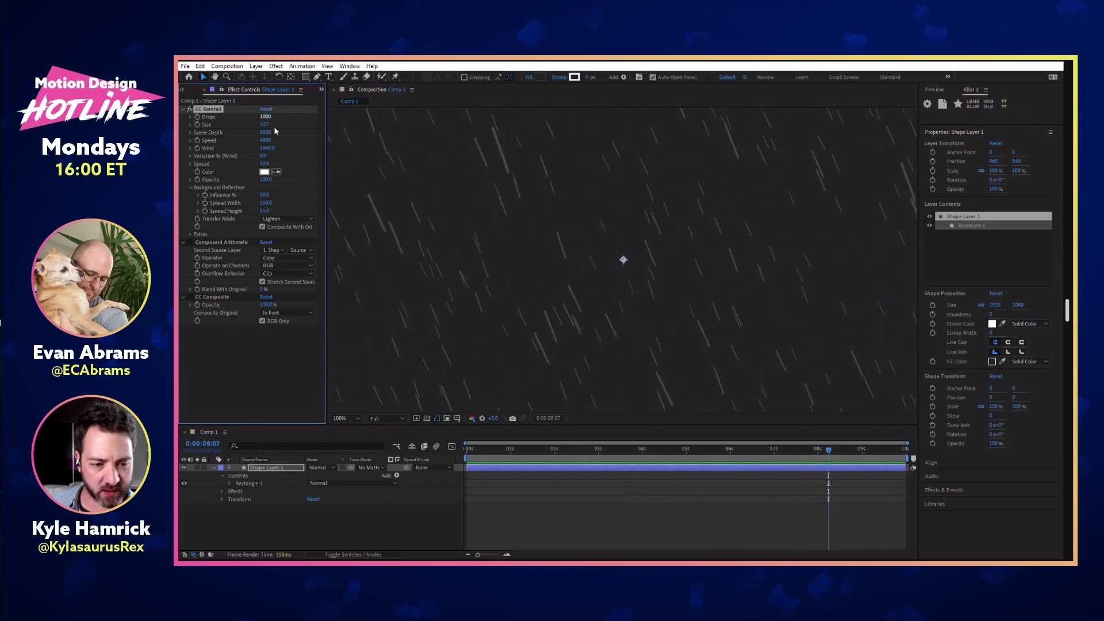
Step: Thicken the CC Rainfall streaks by increasing the drop size, and raise the number of drops until the rain densely covers the frame
drag(266, 125, 390, 125)
drag(587, 126, 653, 125)
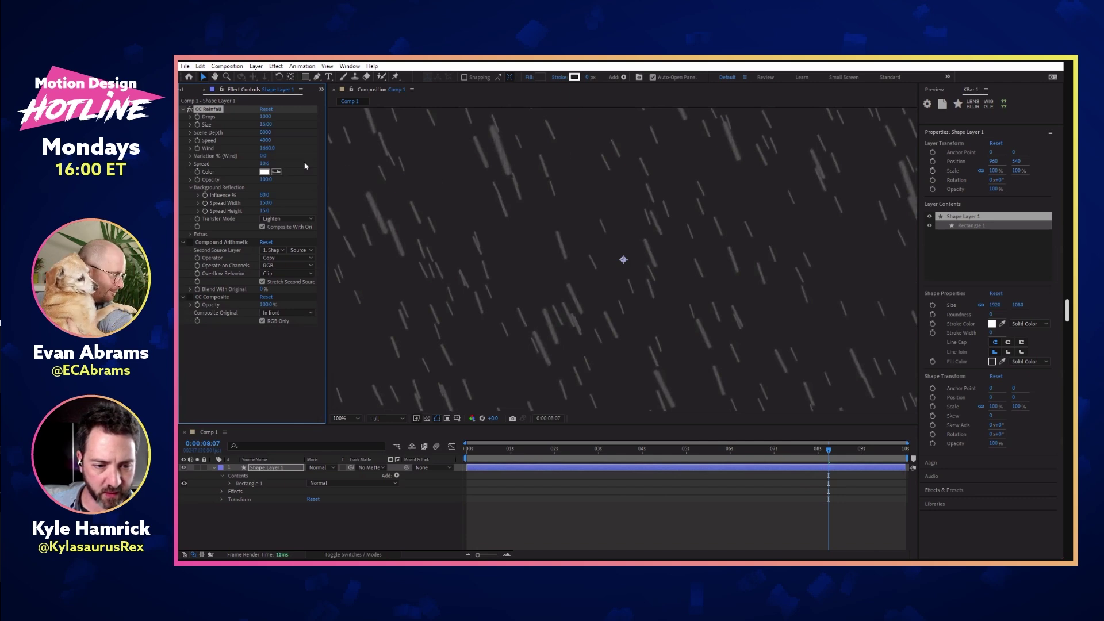
drag(265, 116, 315, 121)
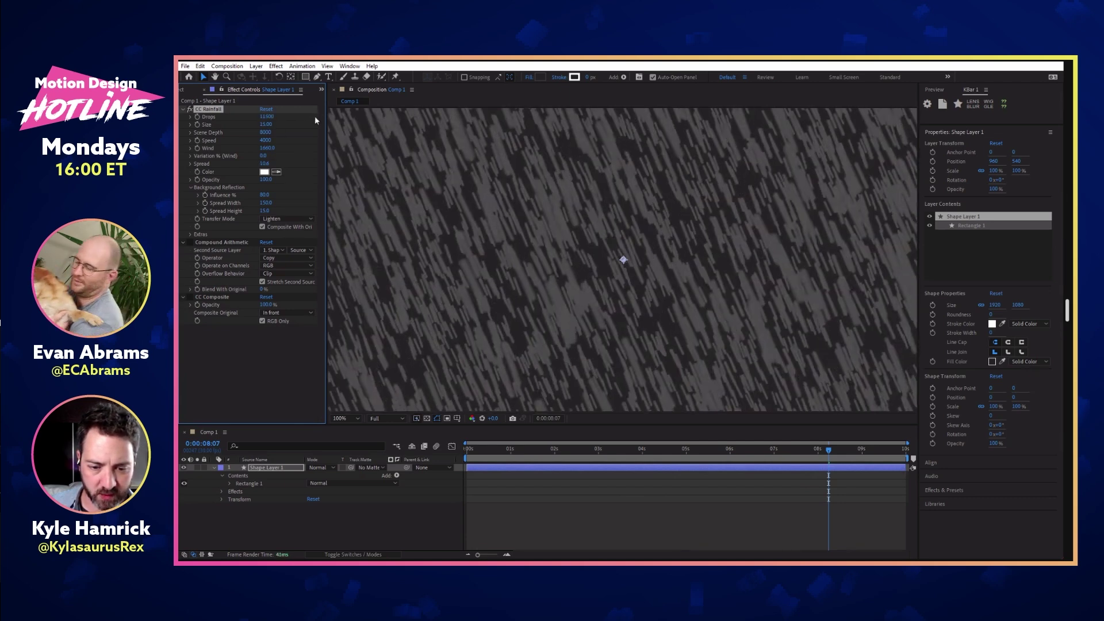
Step: Play back the dense rain with the whole composition in view at 50% to examine its motion and texture
key(space)
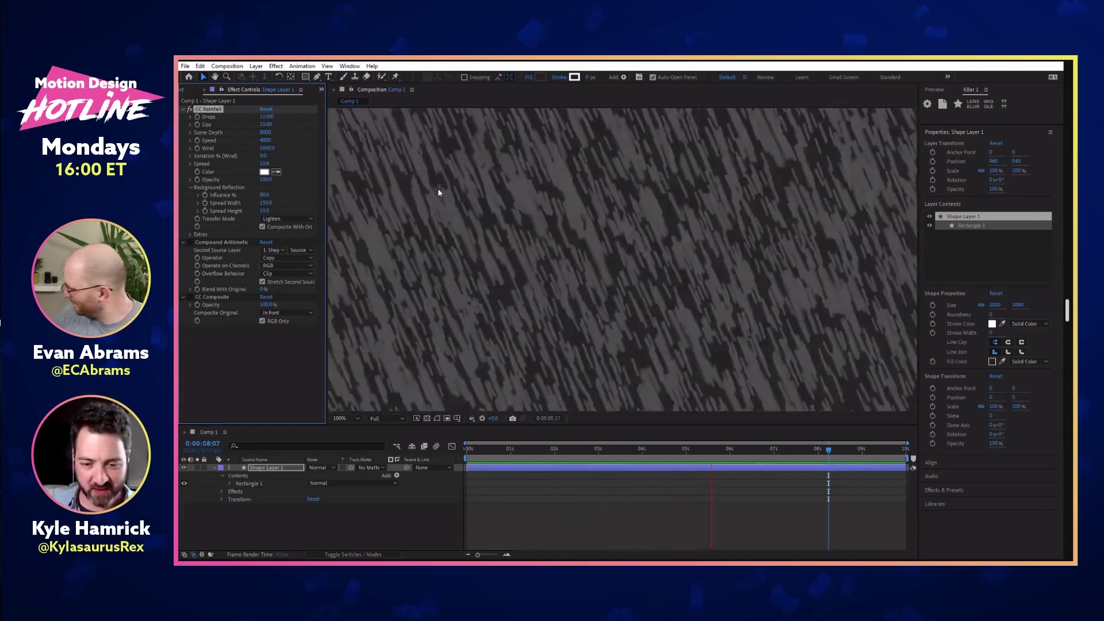
key(comma)
key(comma)
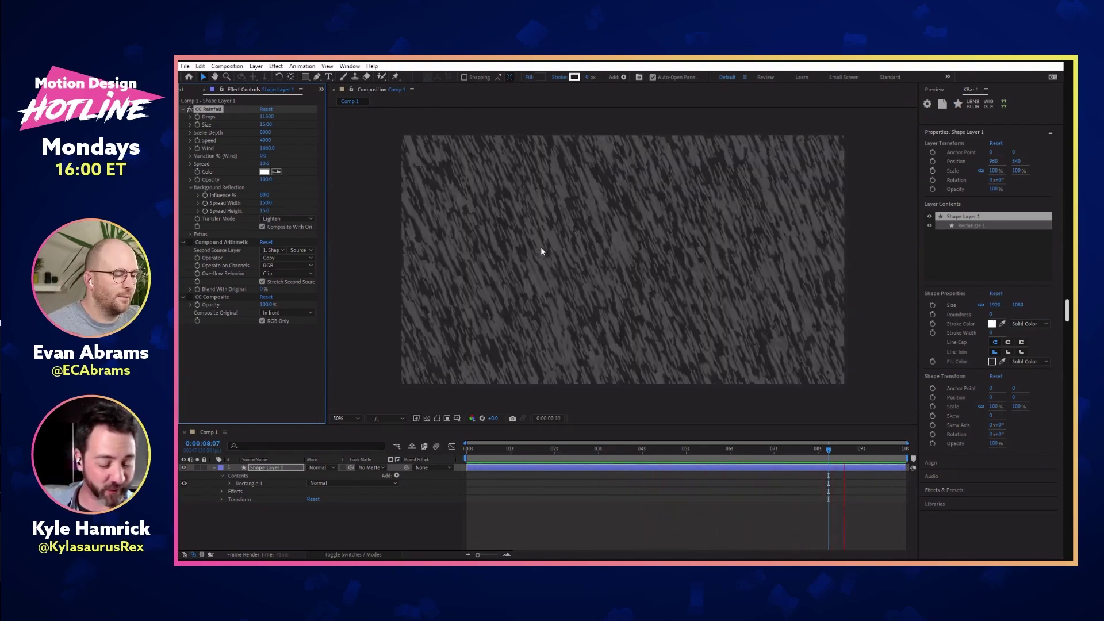
key(space)
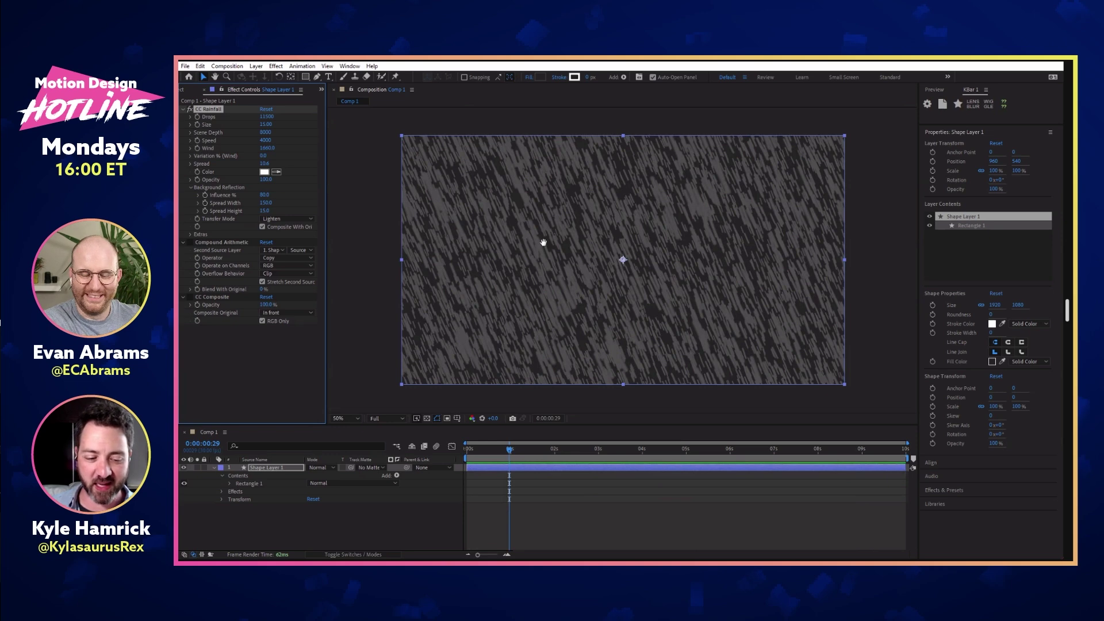
Step: Add the skull JPEG from the project to Comp 1 above the rain layer and fit it to the composition height
key(ctrl+0)
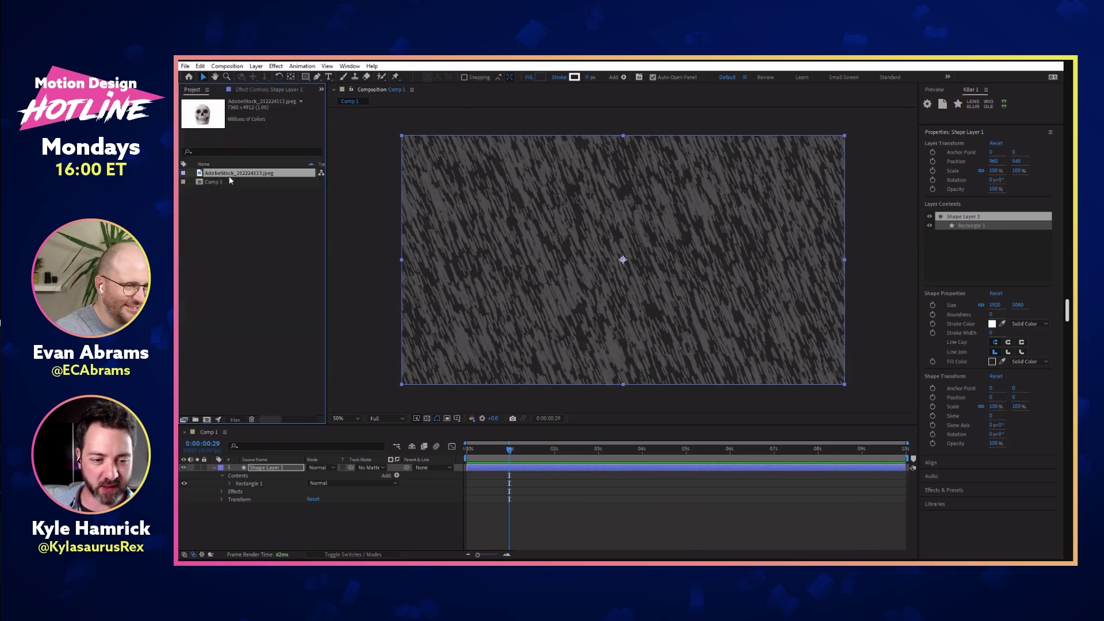
drag(232, 173, 621, 260)
key(ctrl+alt+shift+g)
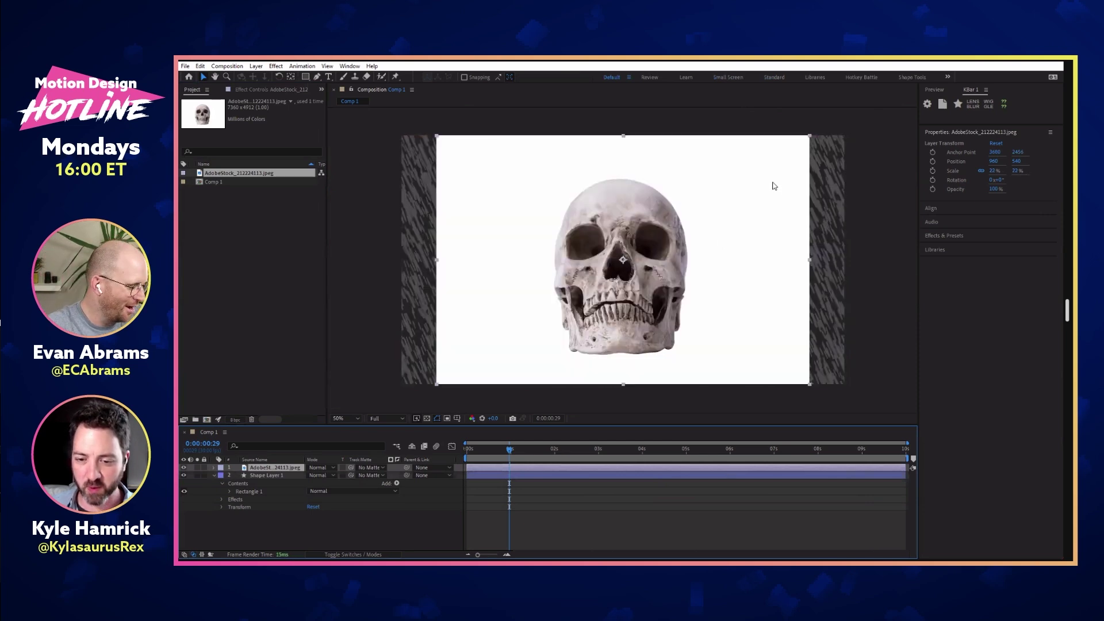
Step: Scale the skull image to about 28% so it fills the composition, and move it up to position 960, 500
drag(809, 139, 857, 120)
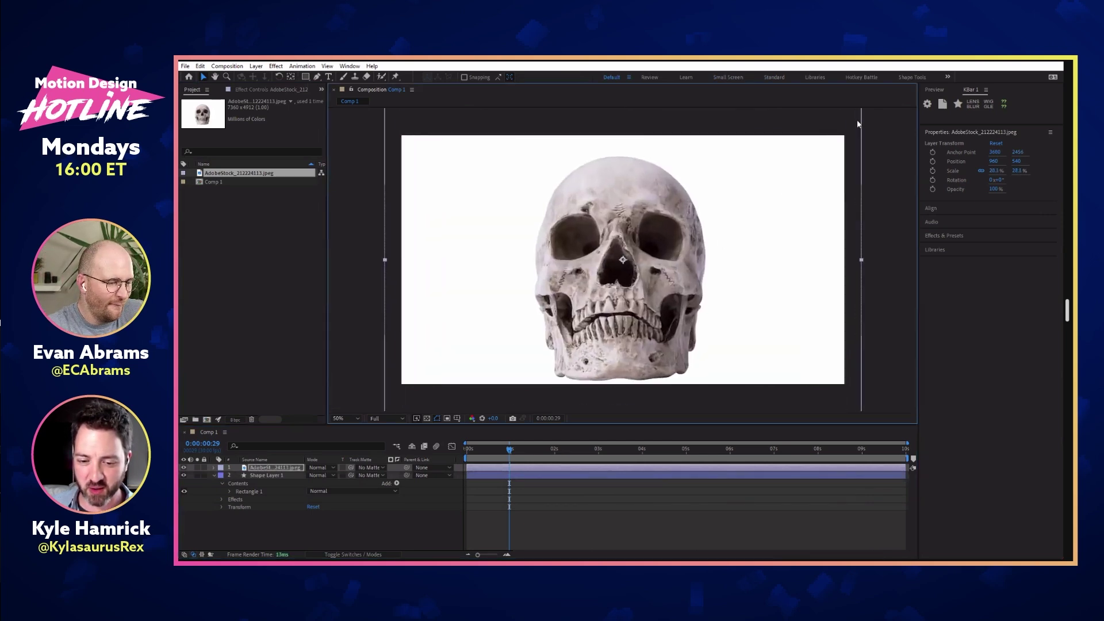
key(shift+Up)
key(shift+Up)
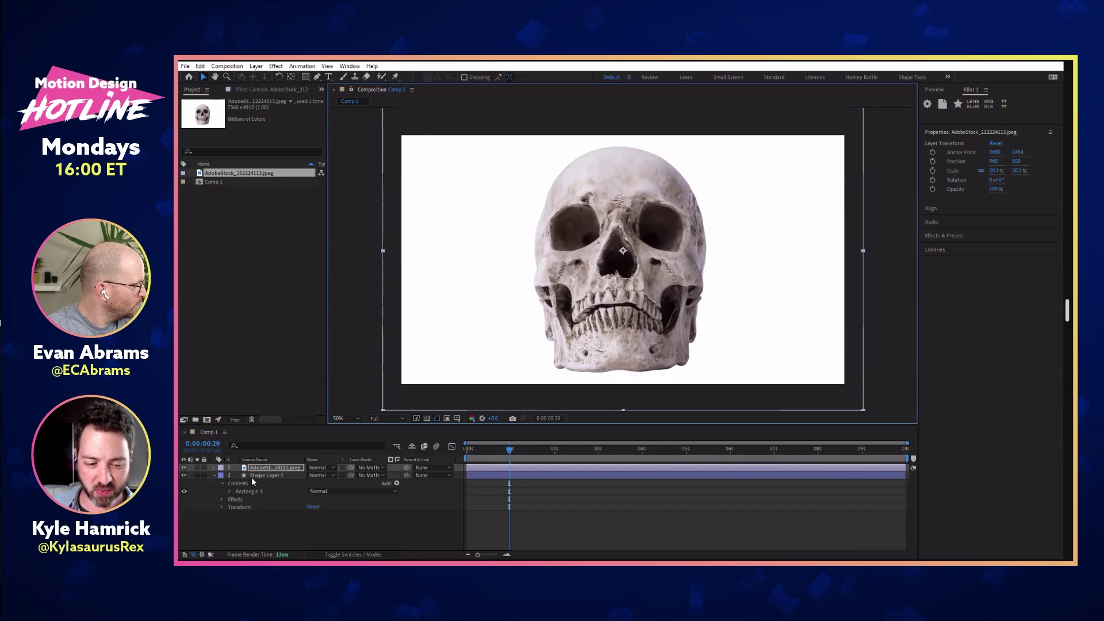
Step: Rename the skull image layer as Skull and place Shape Layer 1 above it in the layer stack
key(Return)
text(S)
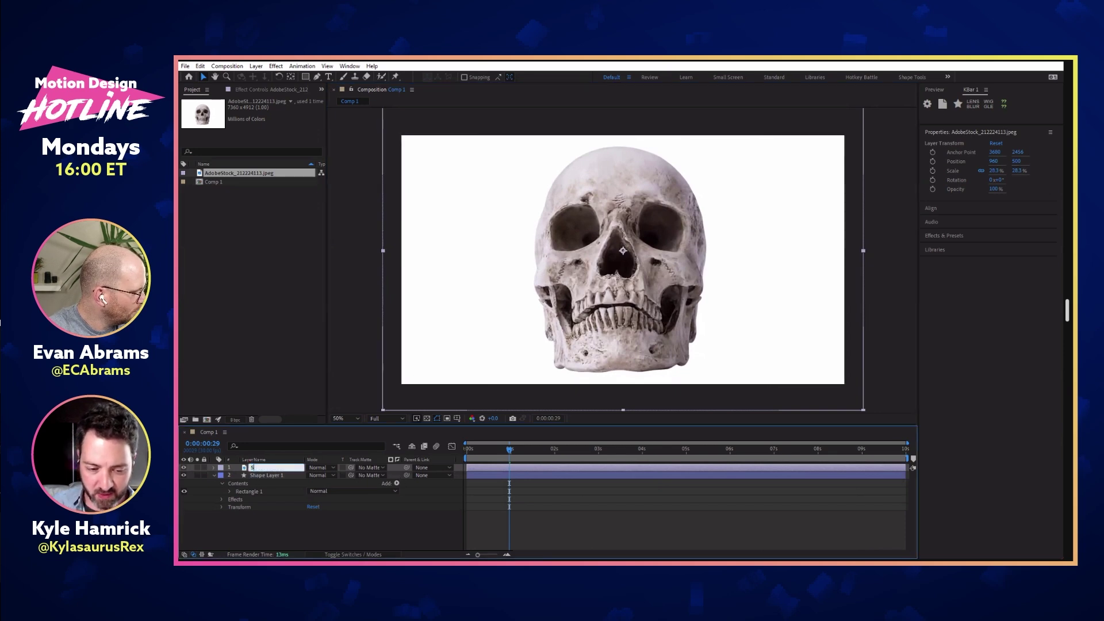
text(kull)
key(Return)
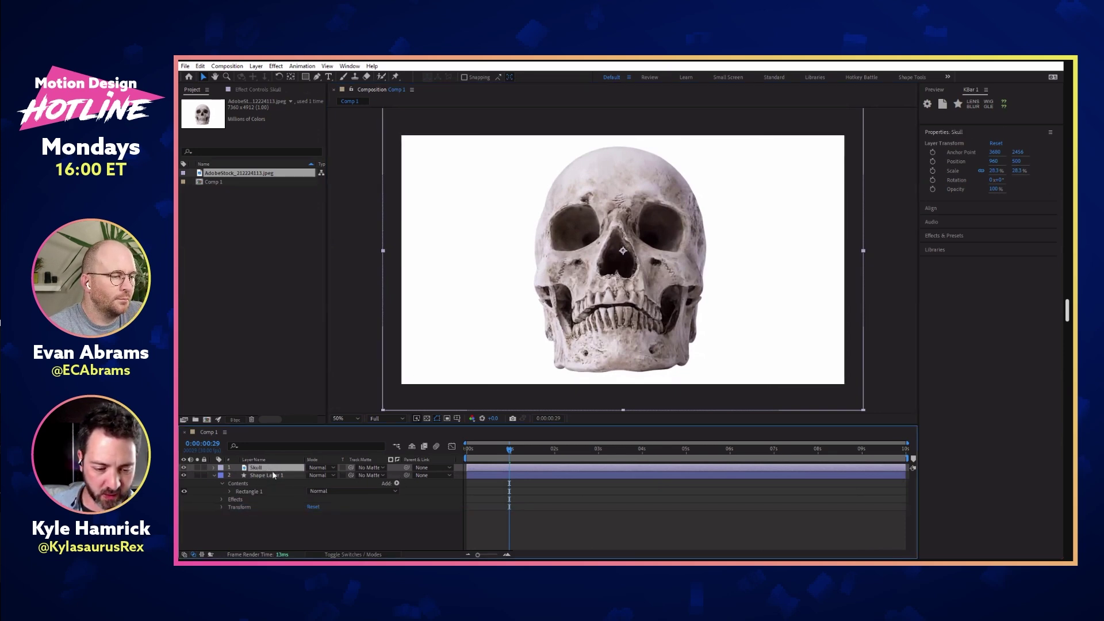
drag(273, 475, 274, 466)
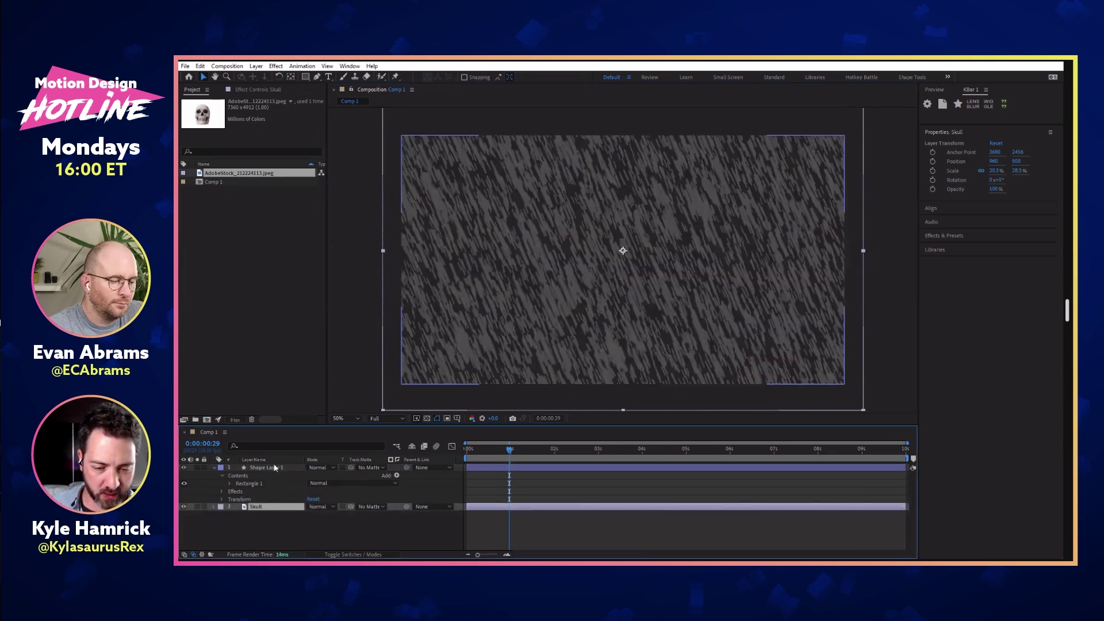
Step: Review the effects on Shape Layer 1, preview the rain animation and park the playhead at 0:00:00:24
click(270, 90)
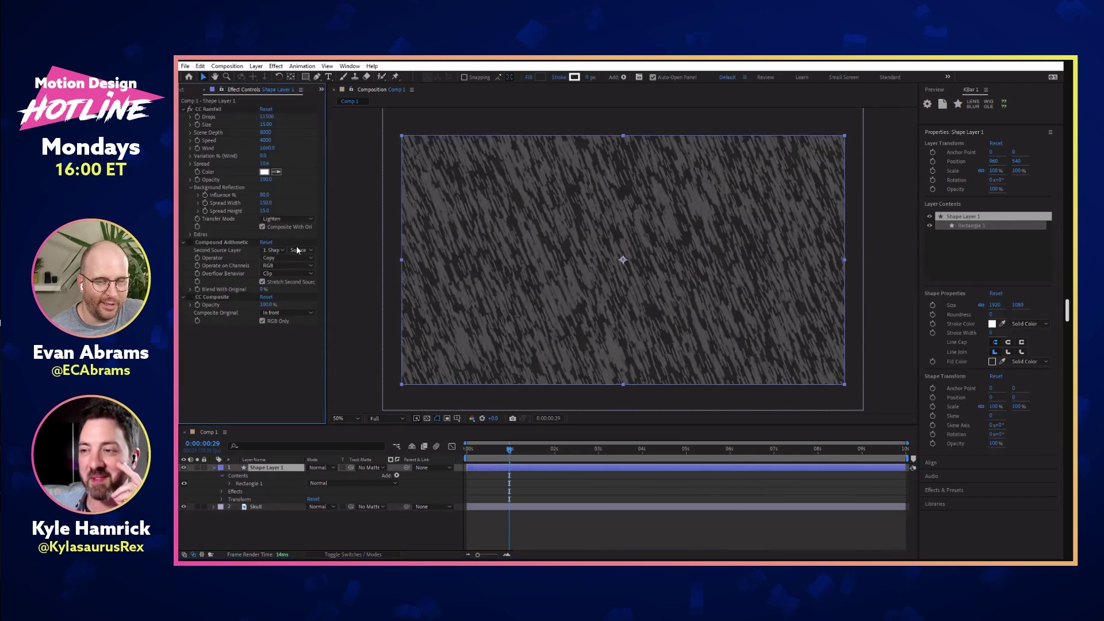
click(230, 242)
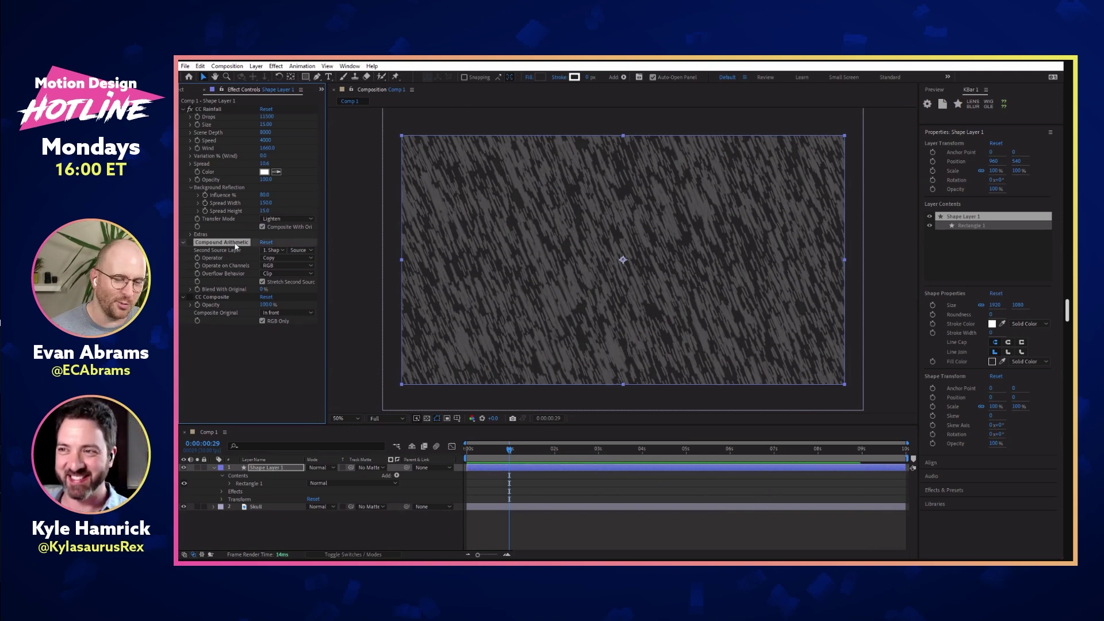
click(288, 527)
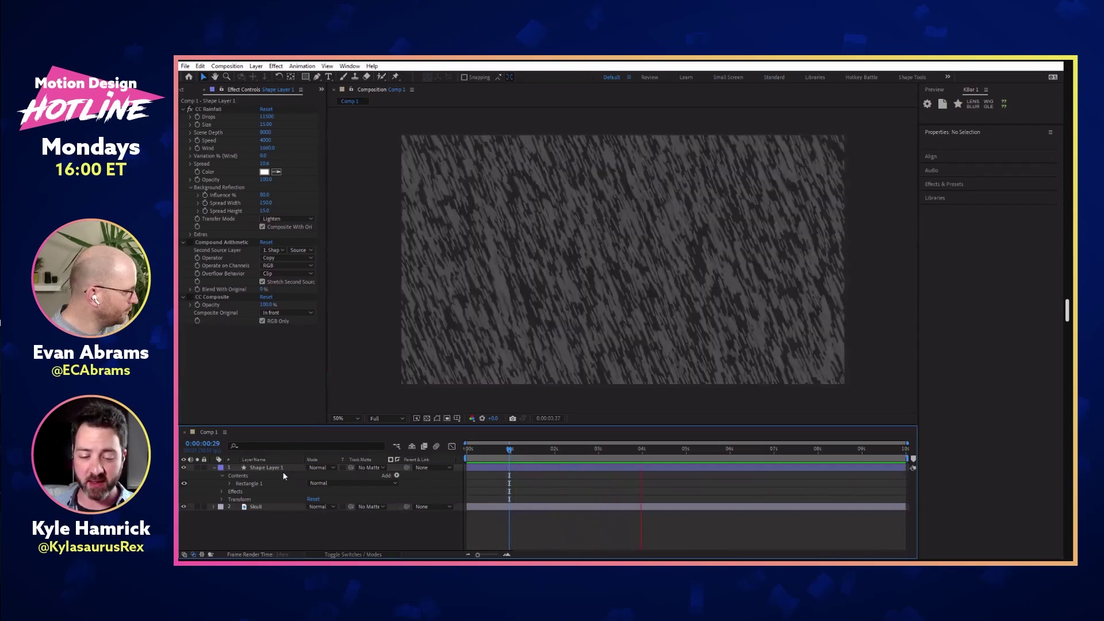
key(space)
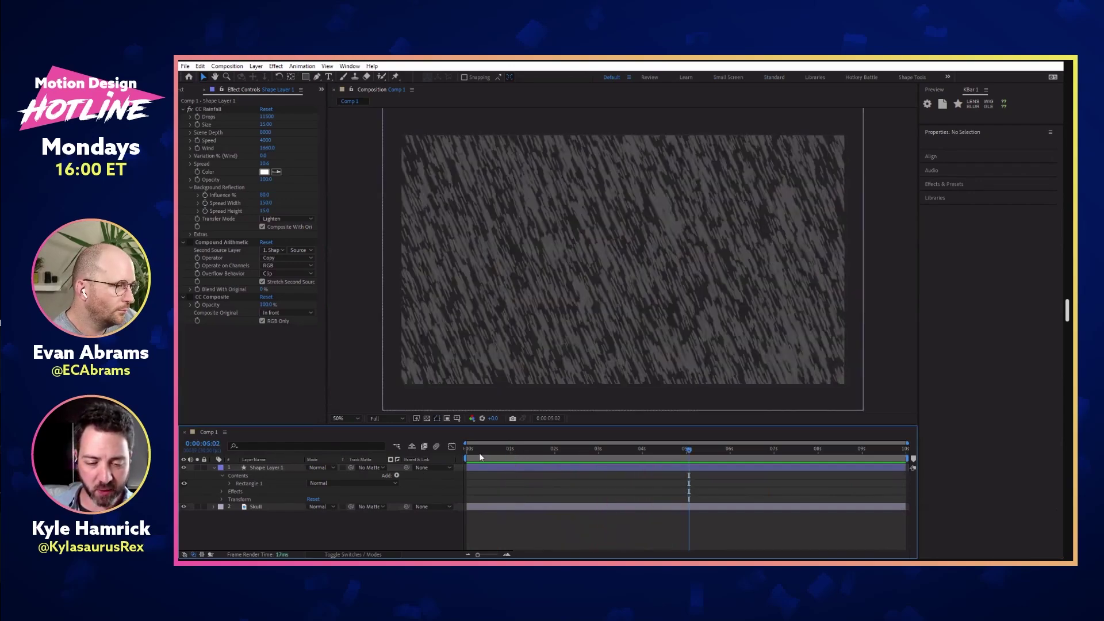
click(473, 449)
mouse_move(481, 454)
mouse_down()
mouse_move(513, 453)
mouse_move(501, 454)
mouse_up()
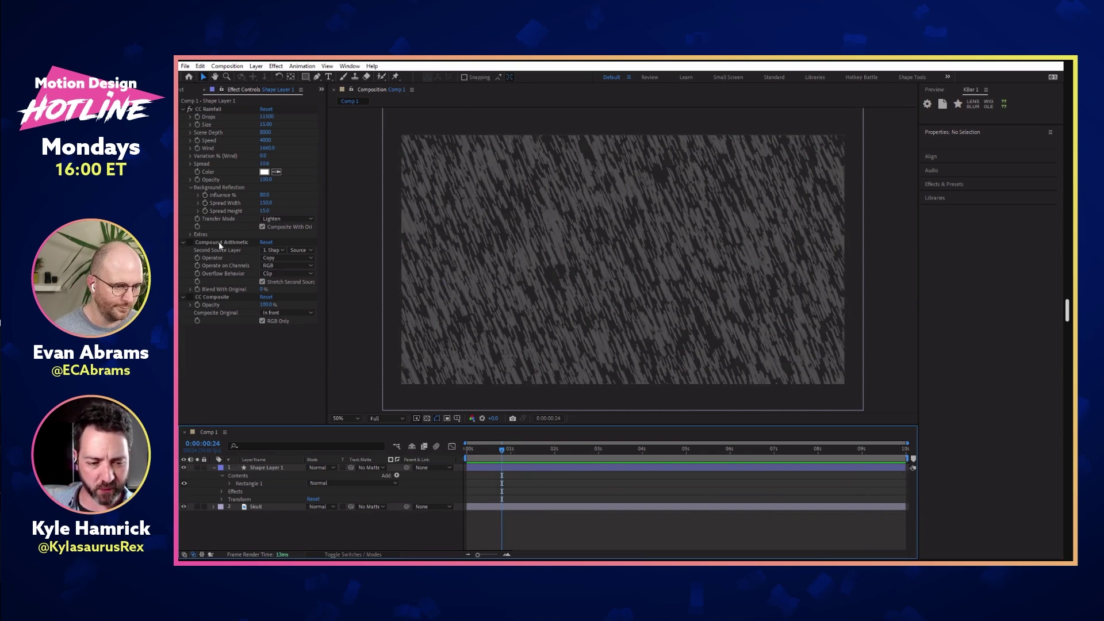
Step: Turn on Compound Arithmetic for Shape Layer 1 and set its second source layer to Skull
click(184, 243)
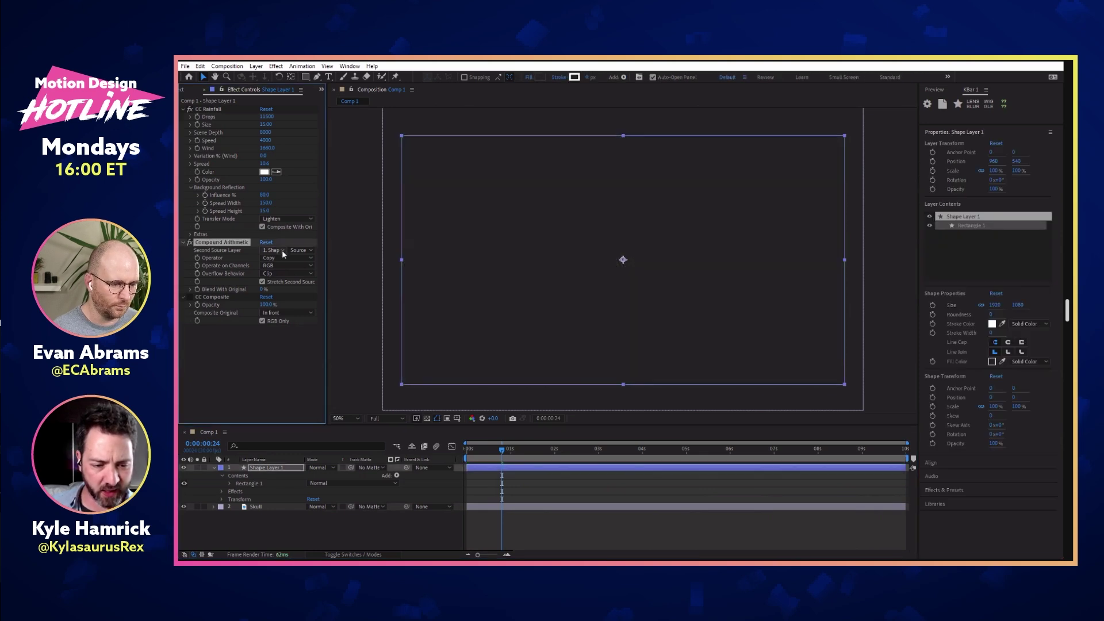
click(281, 250)
click(288, 284)
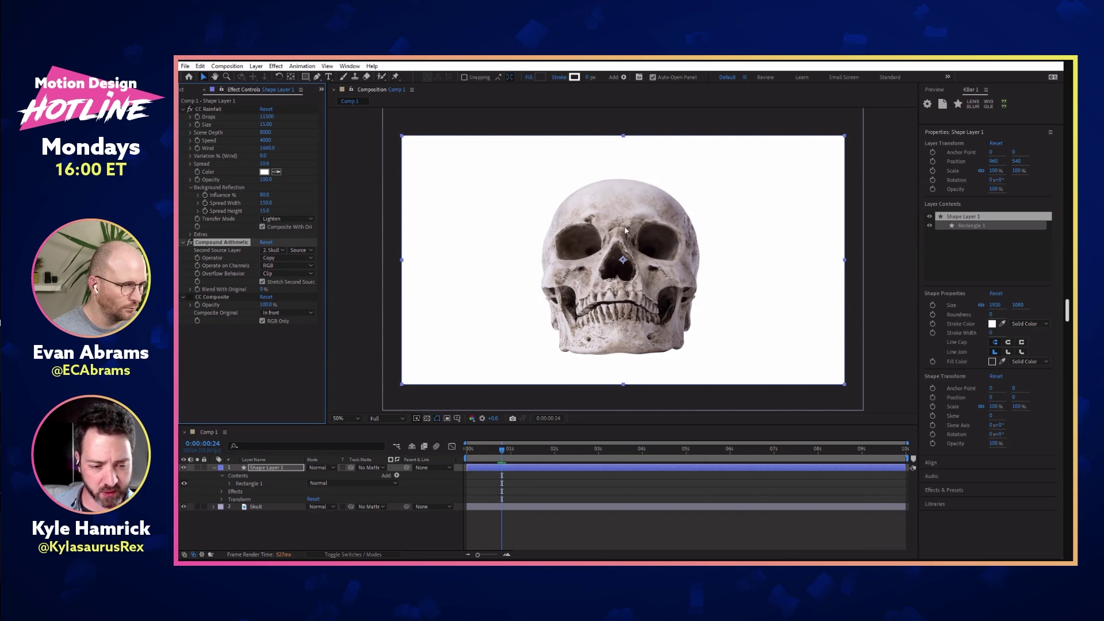
Step: Try the Multiply, Difference, Xor, Maximum, And and Lighter operators in Compound Arithmetic
click(296, 257)
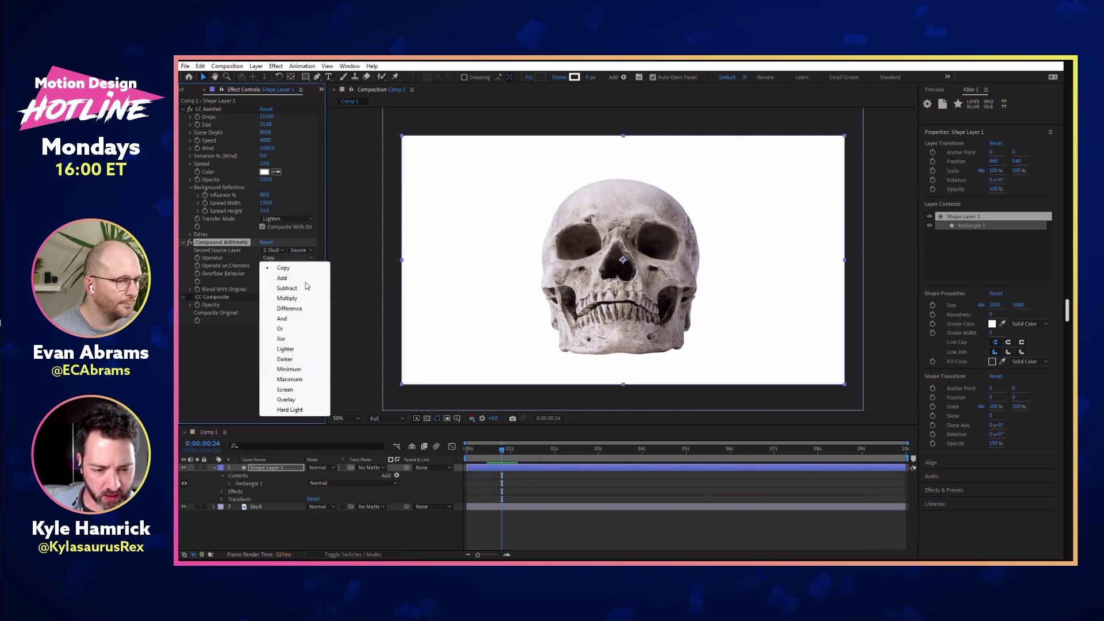
click(306, 299)
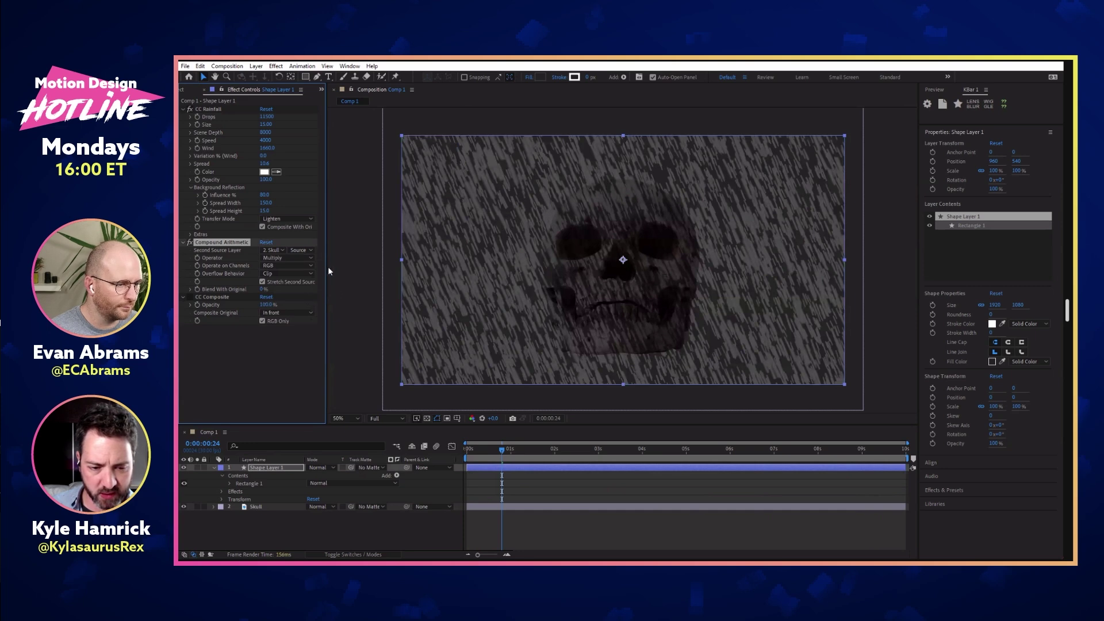
click(307, 257)
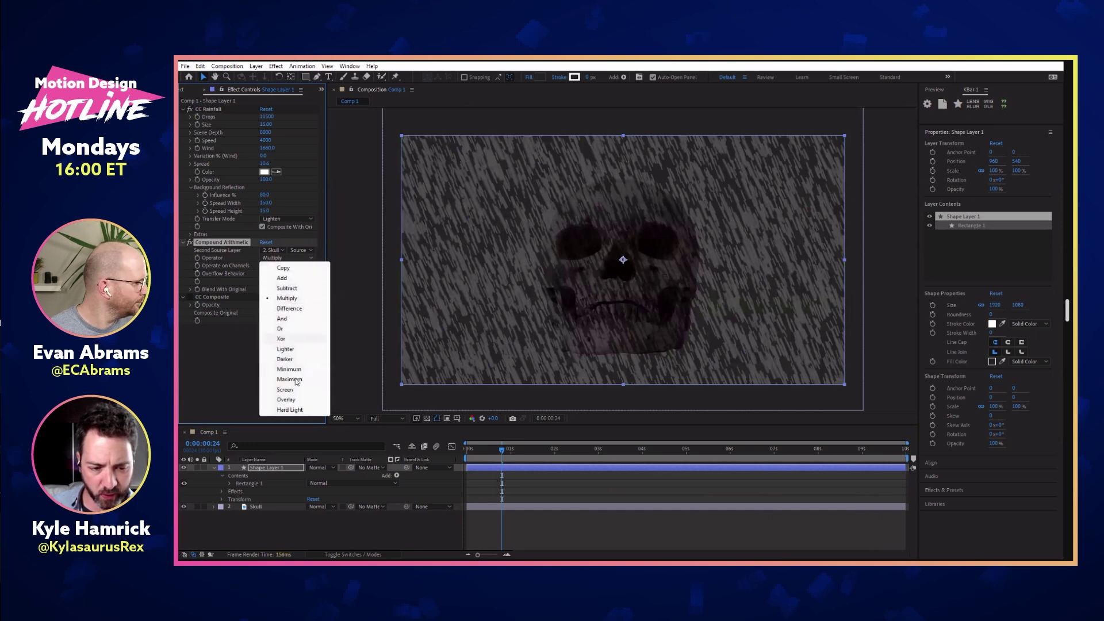
click(299, 311)
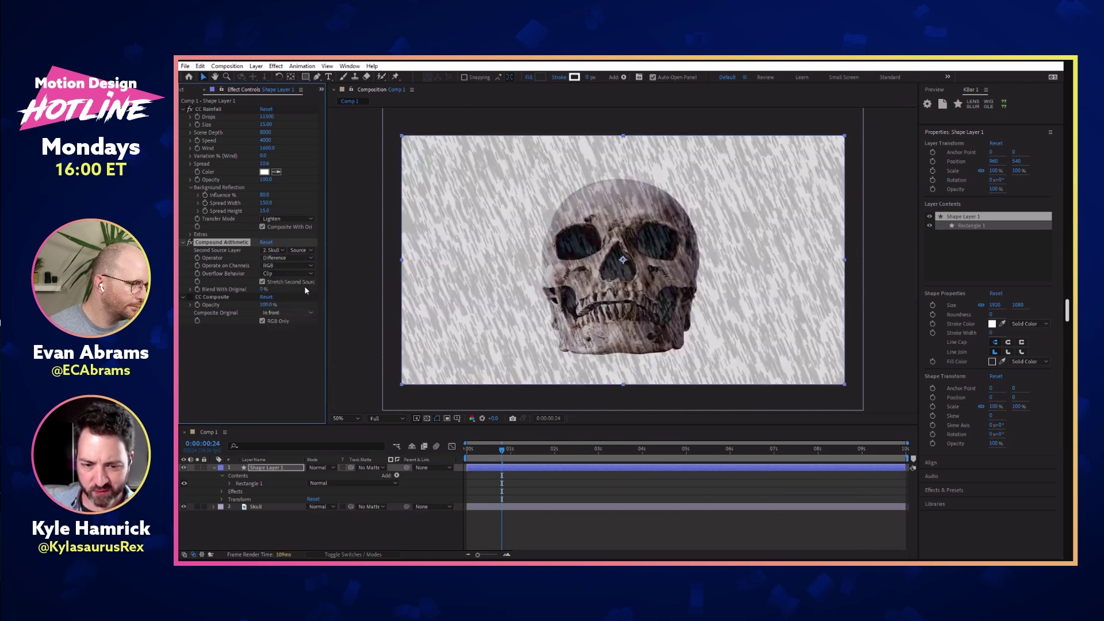
click(305, 258)
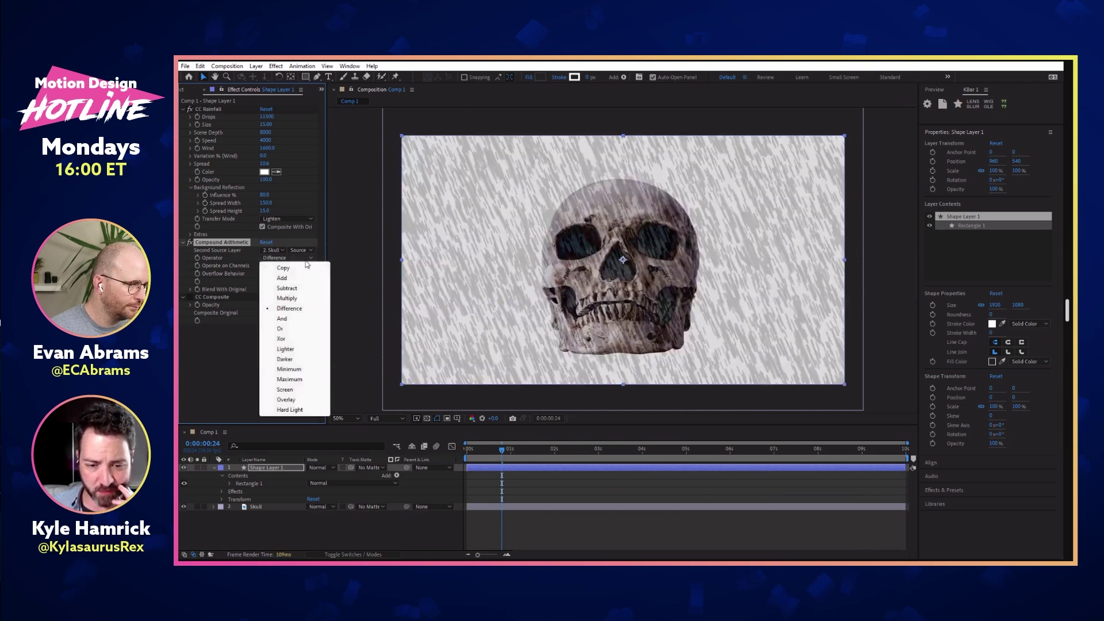
click(298, 339)
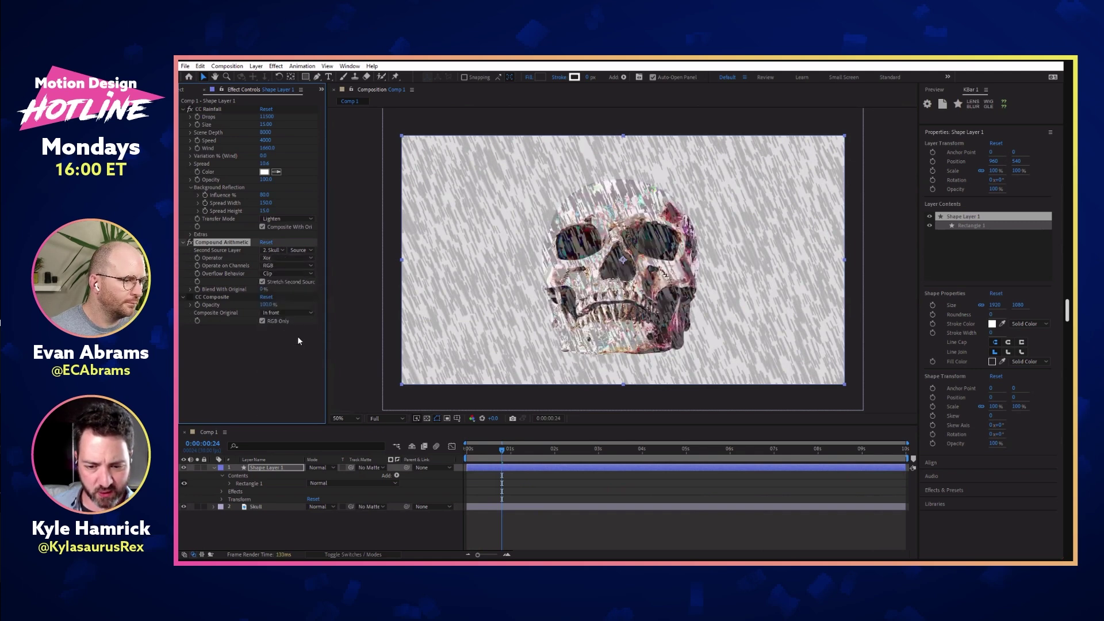
click(297, 257)
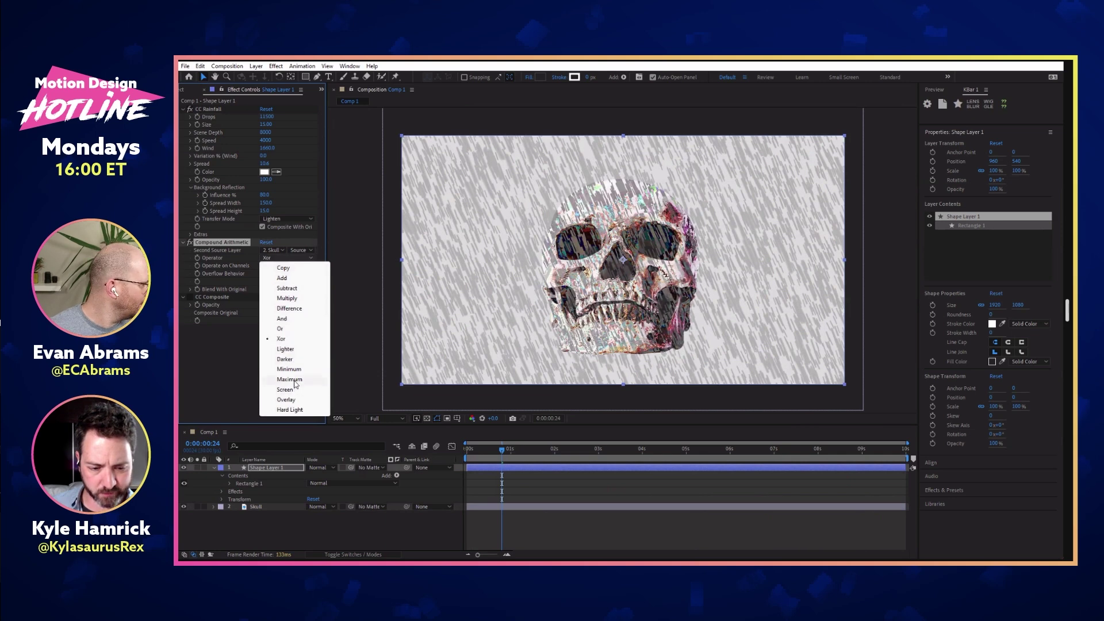
click(290, 379)
click(289, 258)
click(295, 319)
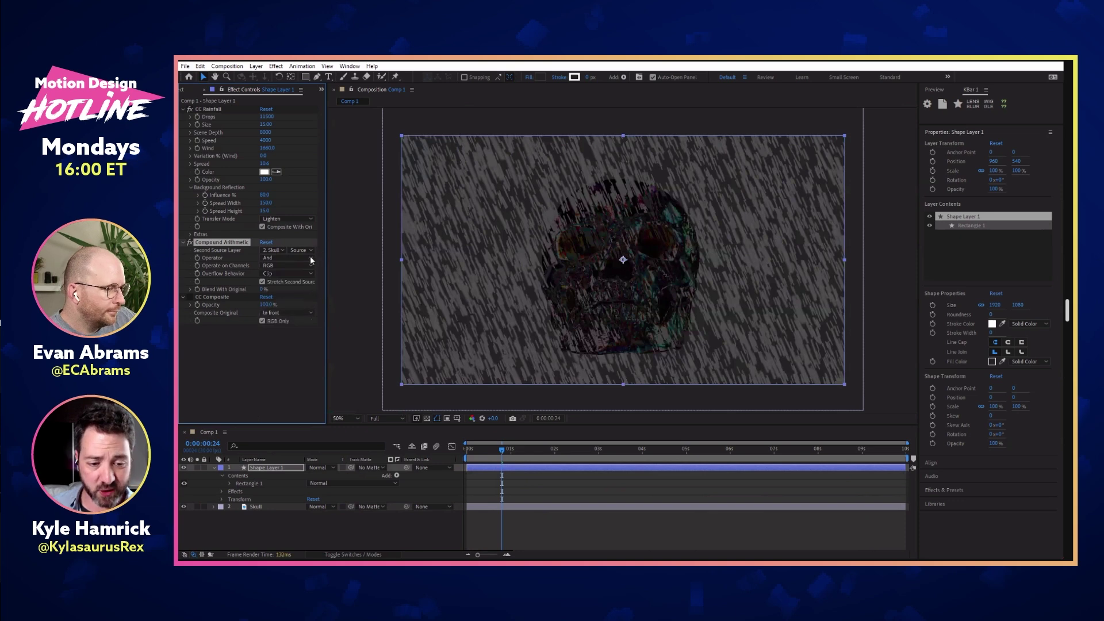
click(297, 257)
click(285, 349)
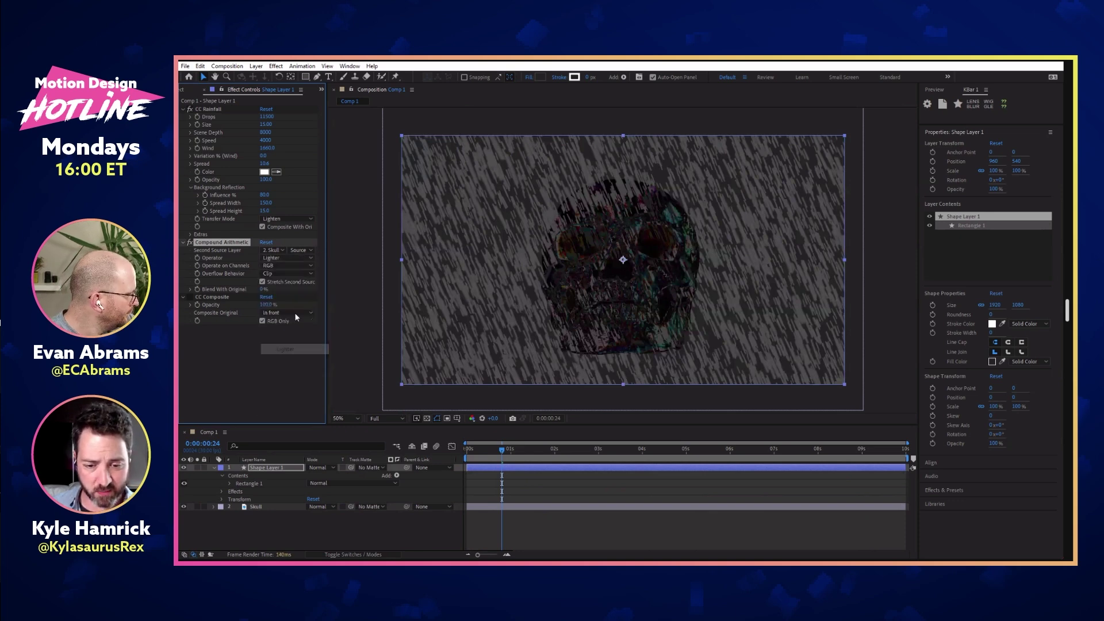
Step: Set the Compound Arithmetic operator to Darker
click(292, 257)
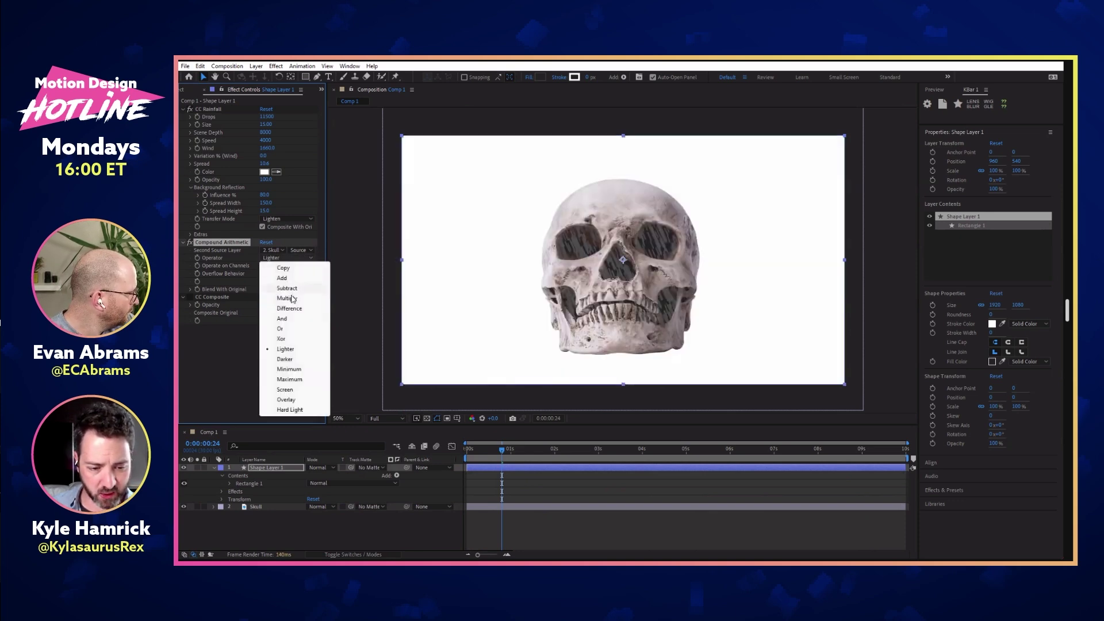
click(292, 359)
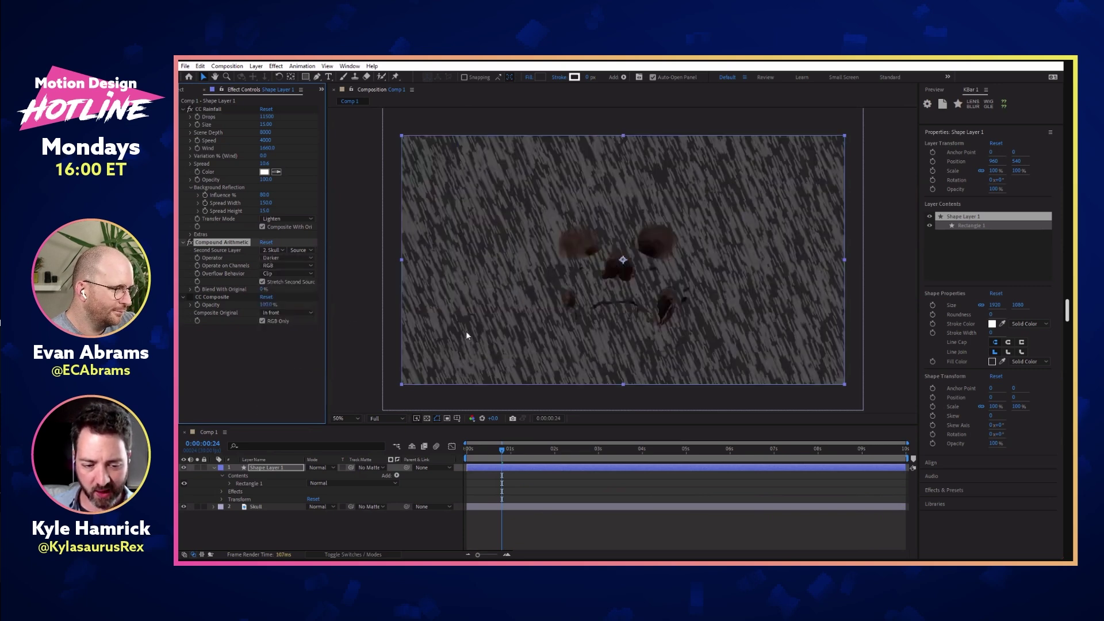
Step: Try resizing the skull through the Skull layer's own Scale property
click(280, 506)
key(s)
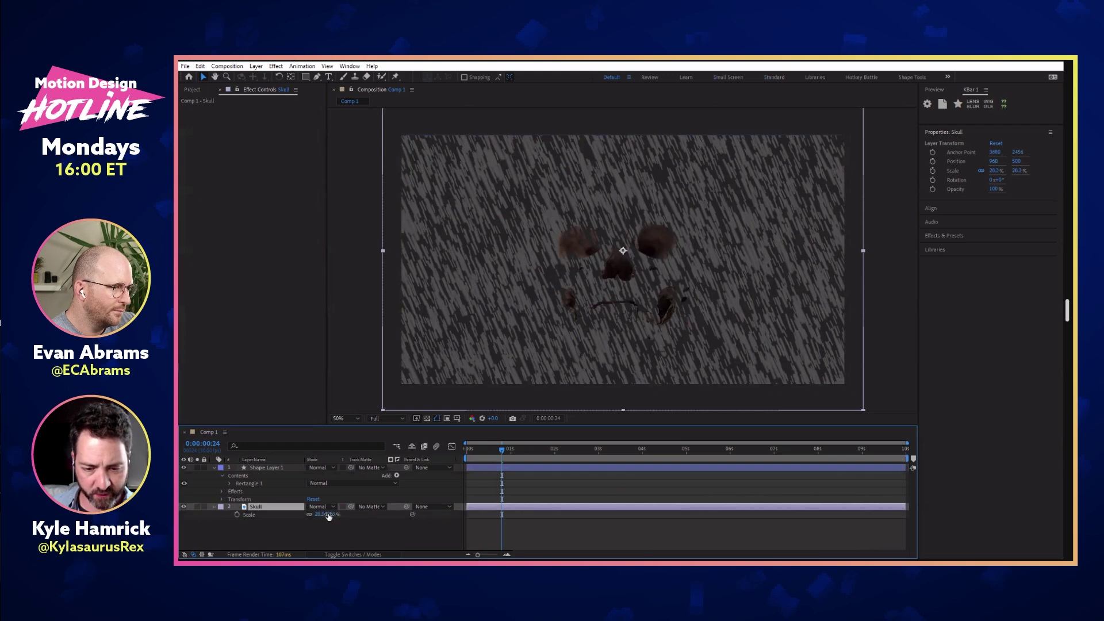
drag(331, 514, 333, 514)
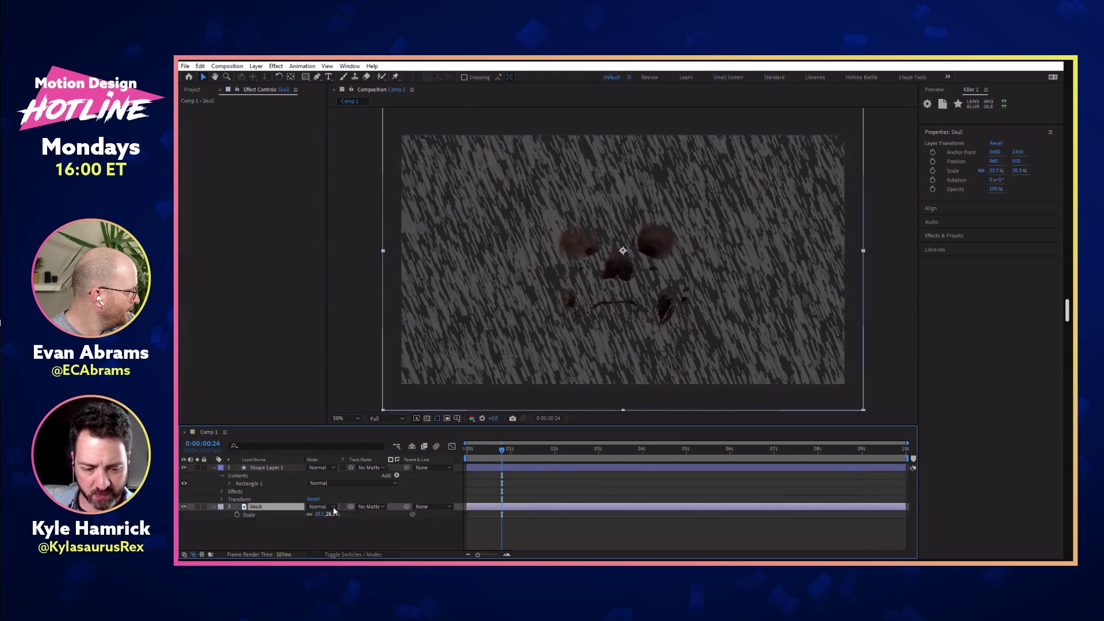
Step: Apply a Transform distort effect to the Skull layer, render effects using software only, and set the effect's scale to 250
right_click(285, 507)
mouse_move(365, 365)
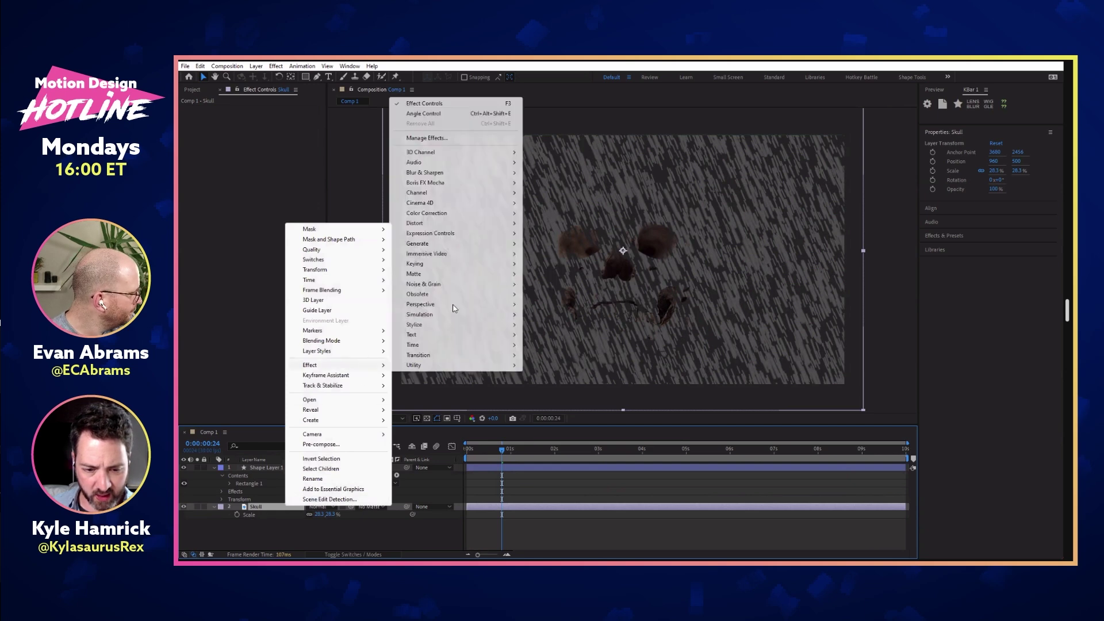
mouse_move(474, 227)
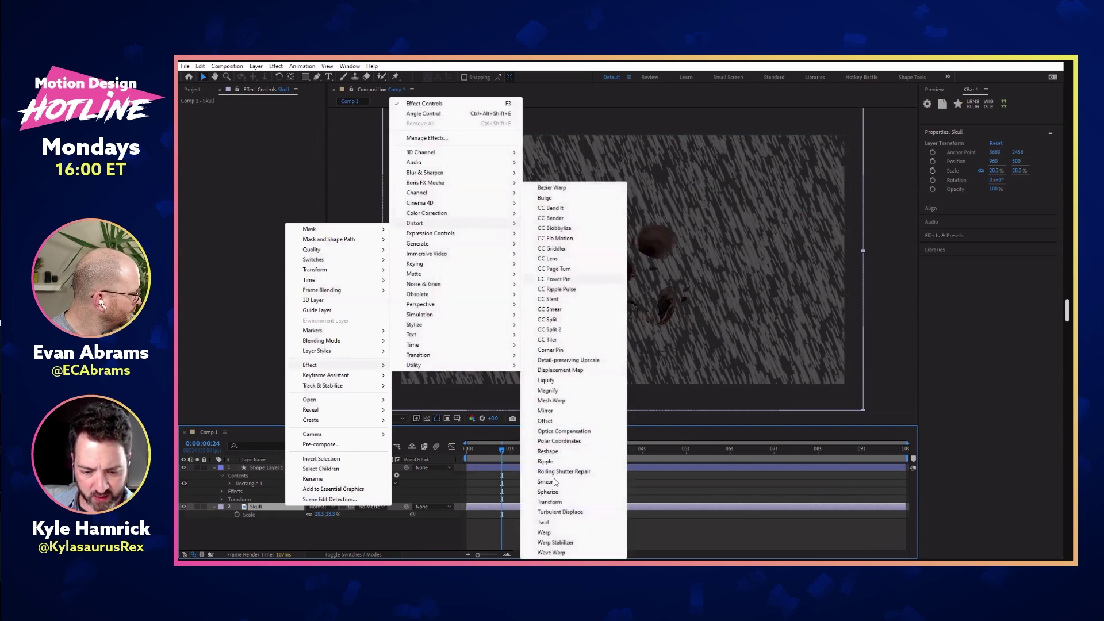
click(552, 502)
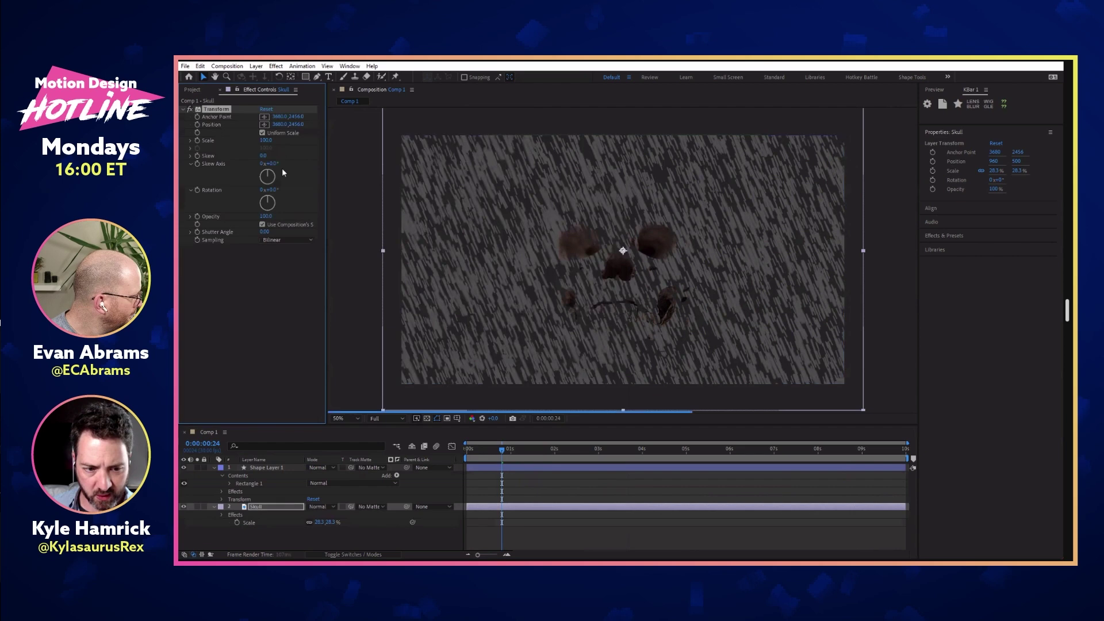
drag(288, 139, 299, 139)
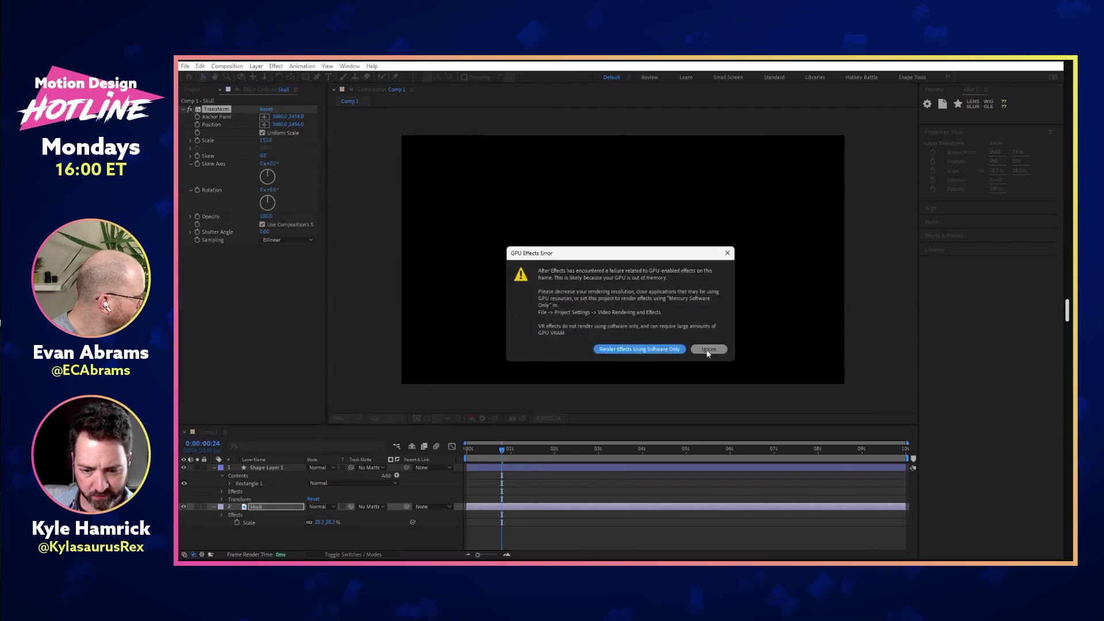
click(658, 348)
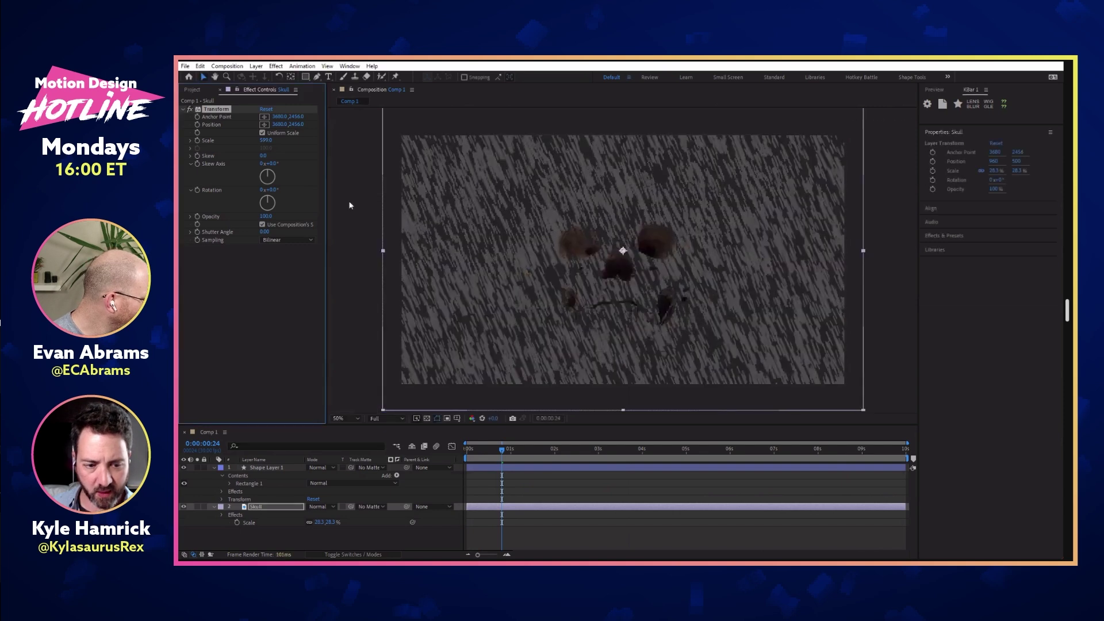
click(267, 141)
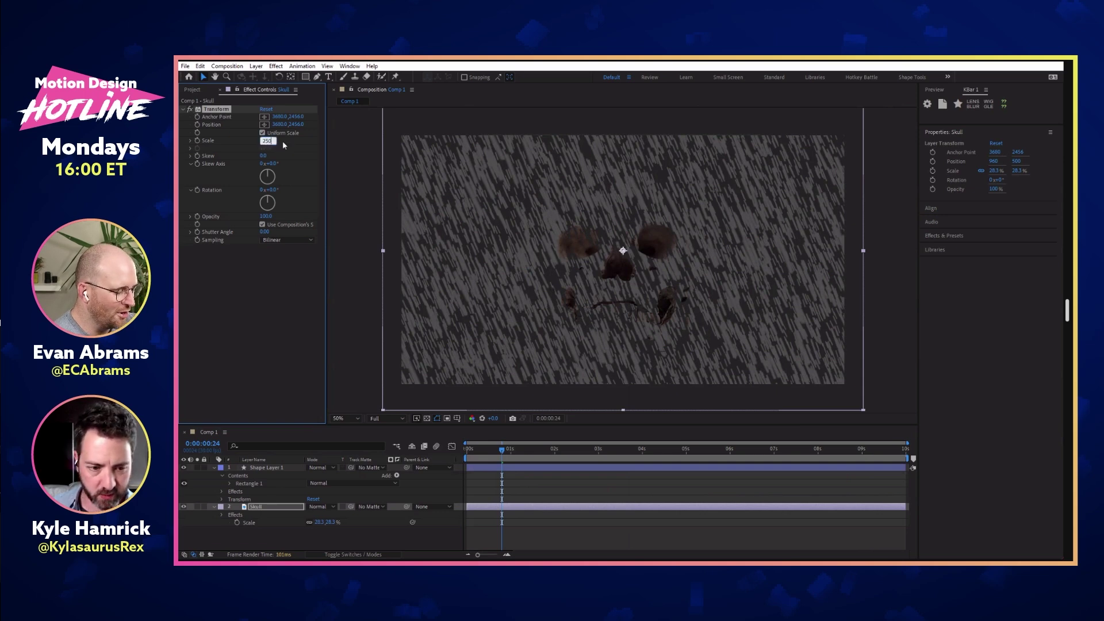
Step: Make Shape Layer 1's Compound Arithmetic read the Skull source layer with its effects included
click(281, 468)
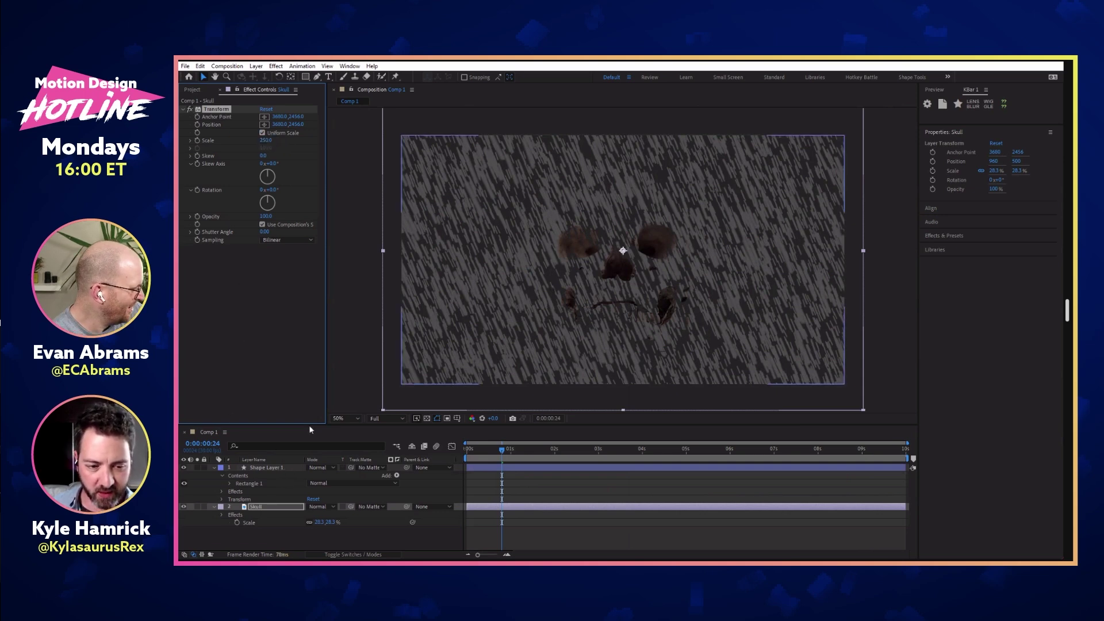
click(305, 251)
click(321, 280)
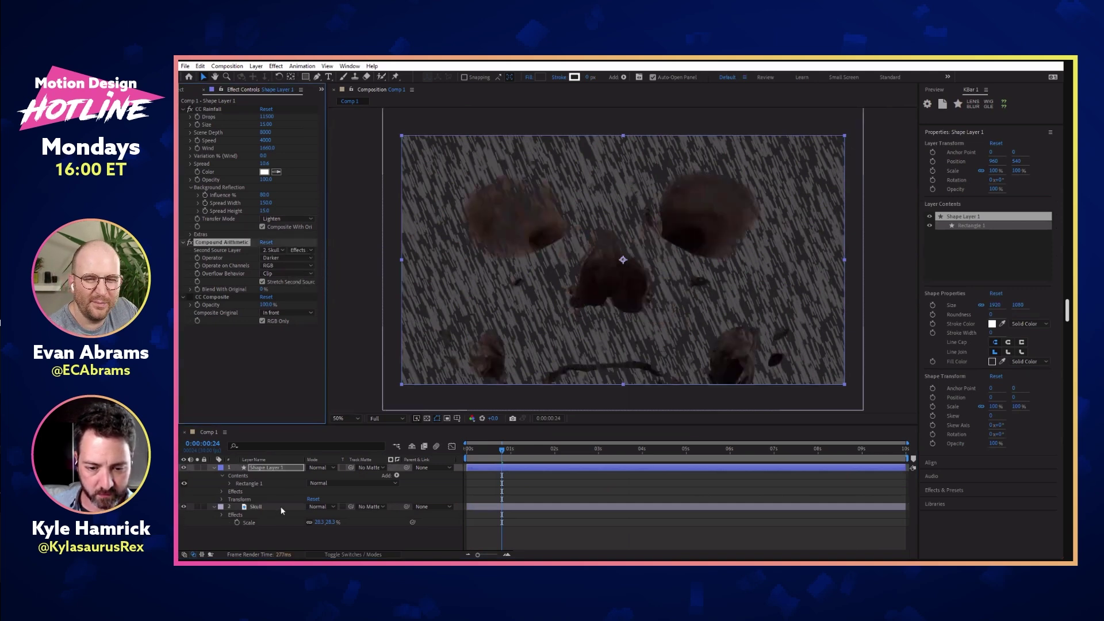
Step: Lower the Drops value of the CC Rainfall effect on Shape Layer 1 to thin out the rain
click(278, 509)
click(284, 468)
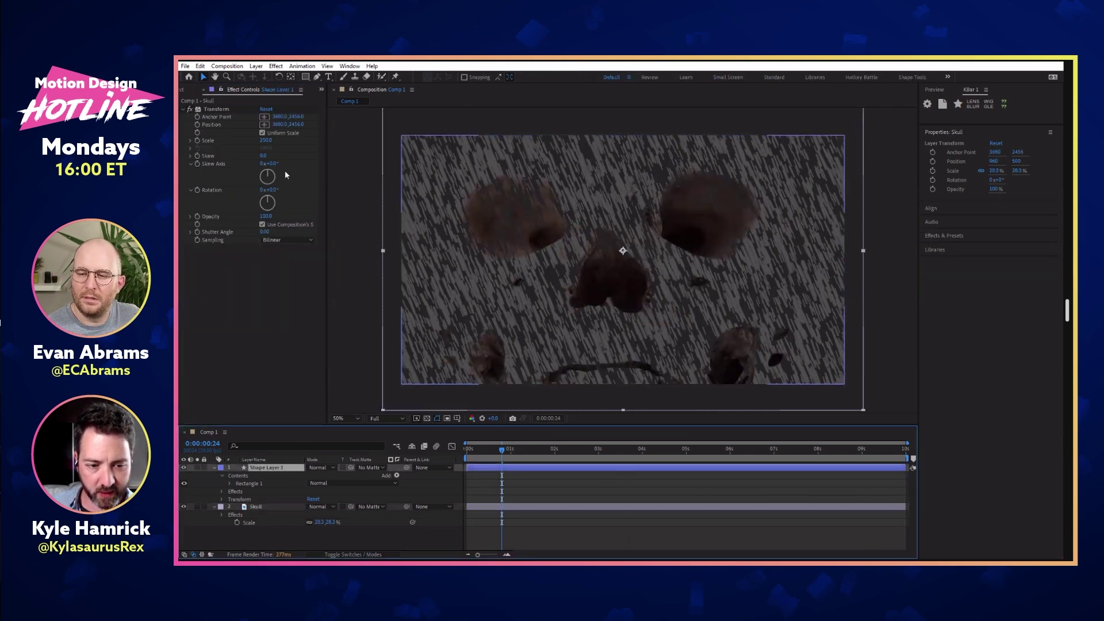
click(267, 117)
text(8)
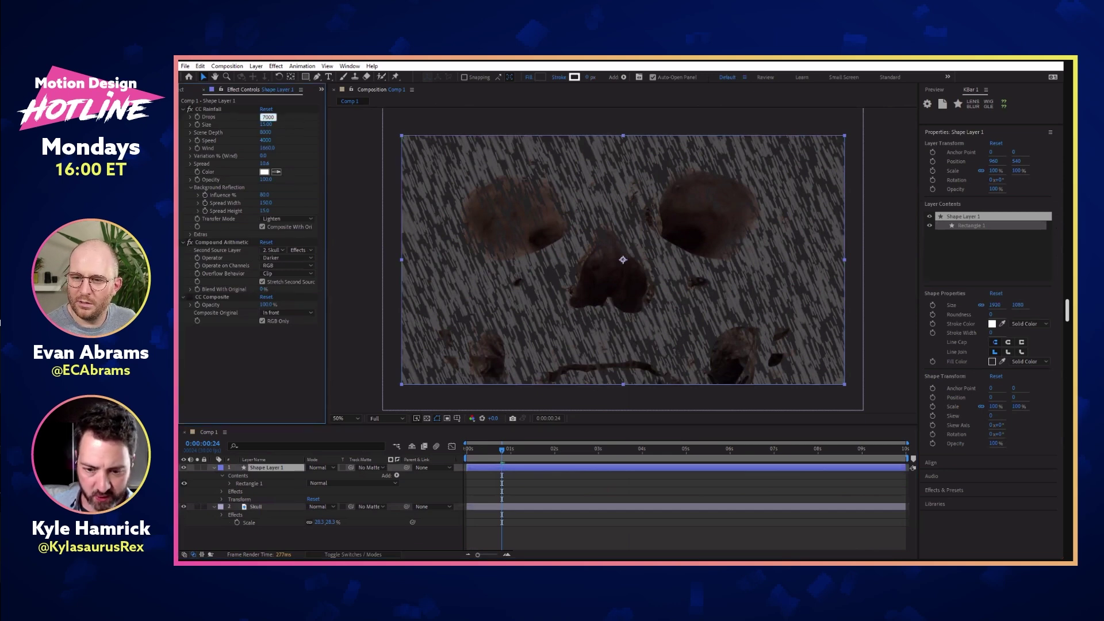
click(297, 116)
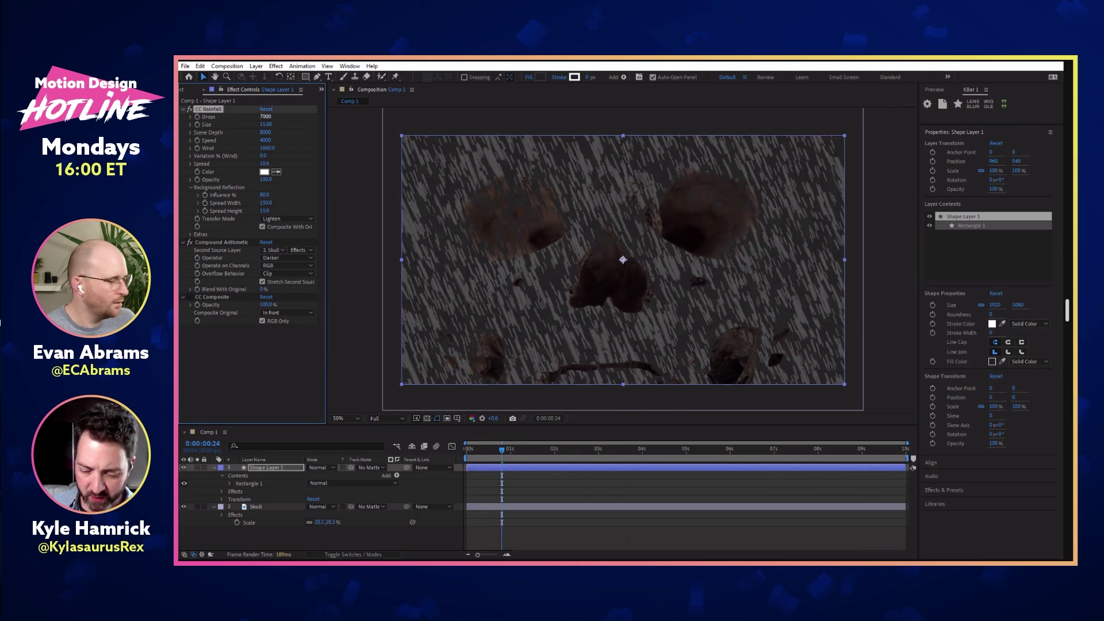
key(Return)
Step: Preview the thinner rain and shorten the work area to end at 0:00:02:01
key(space)
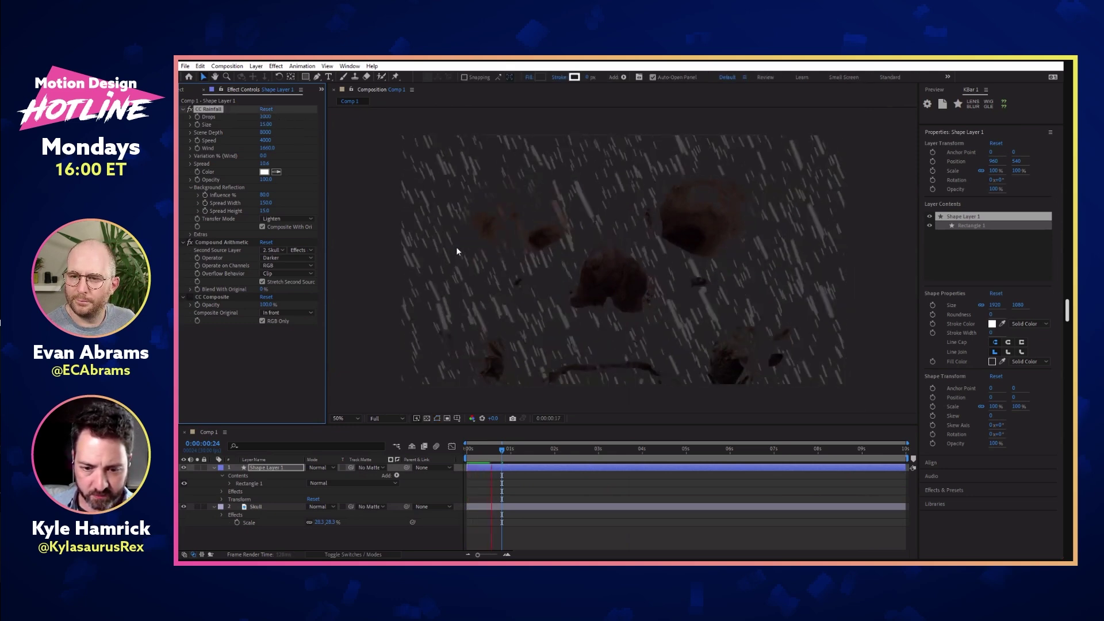
key(space)
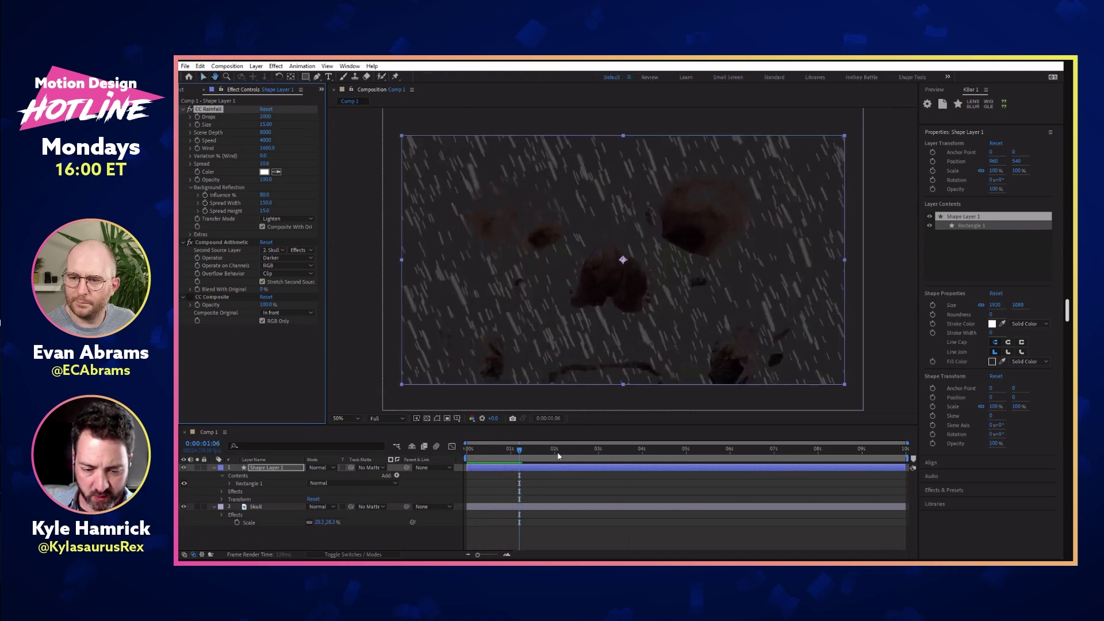
click(555, 451)
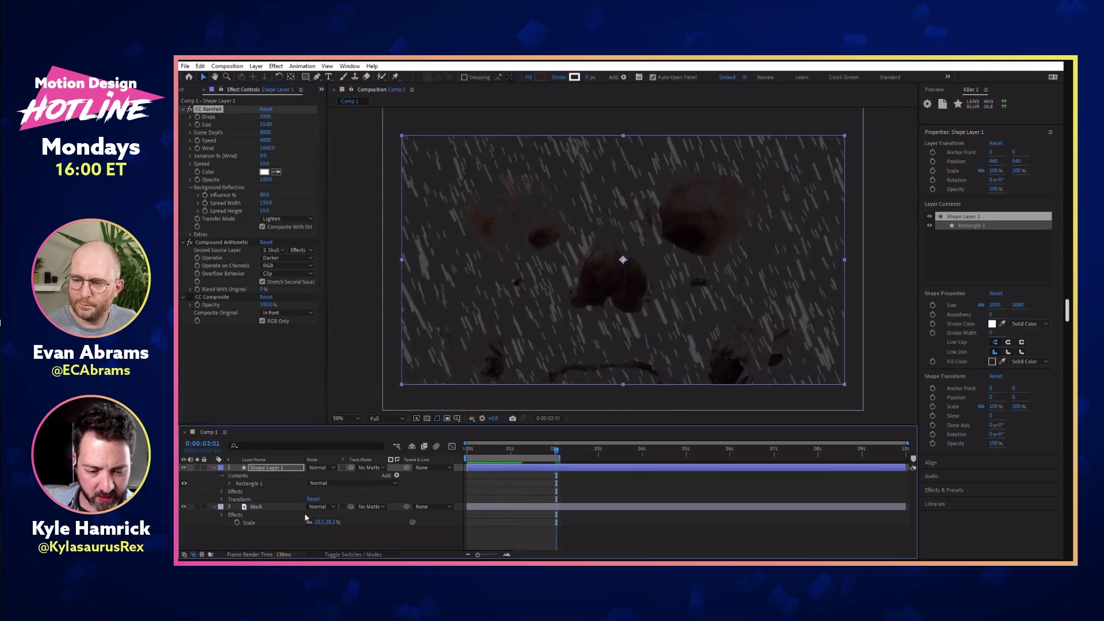
Step: Try enabling the CC Composite effect on Shape Layer 1
click(277, 507)
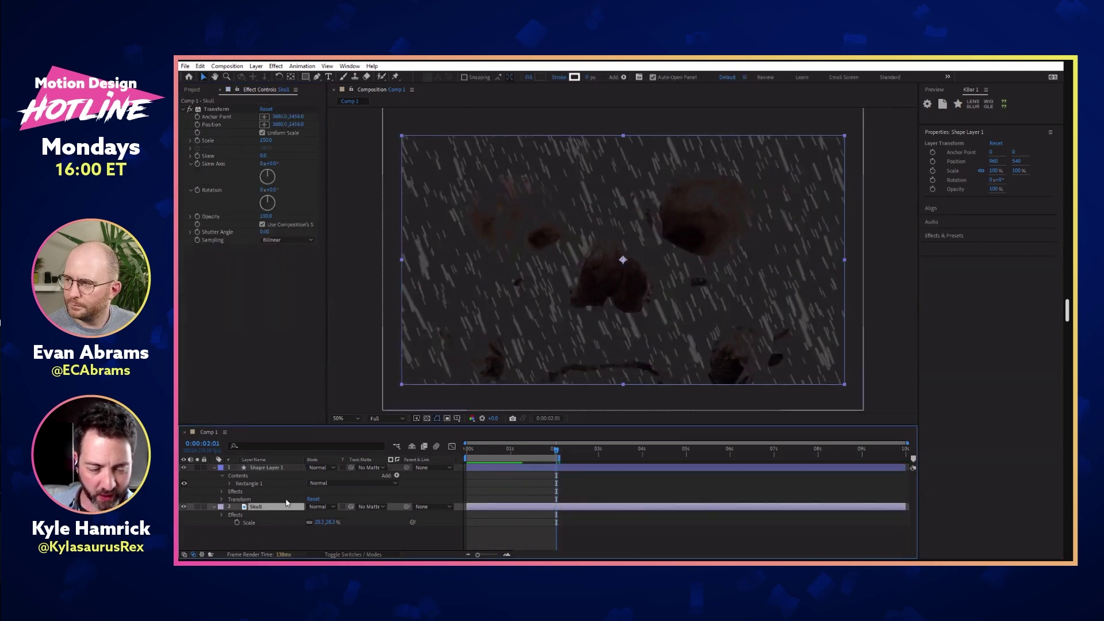
click(269, 468)
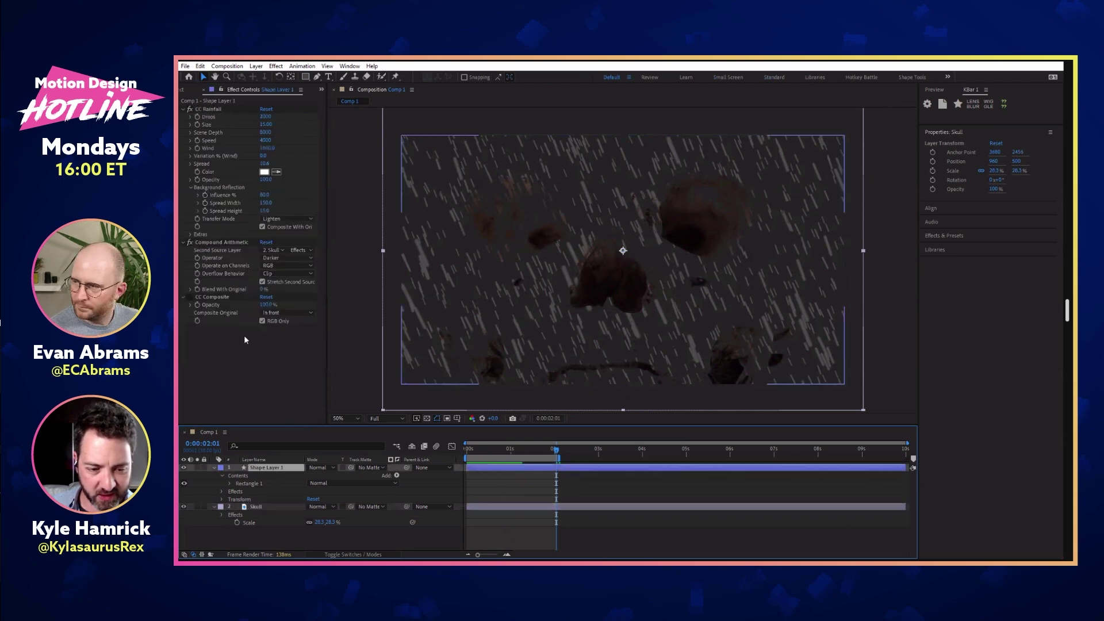
click(222, 297)
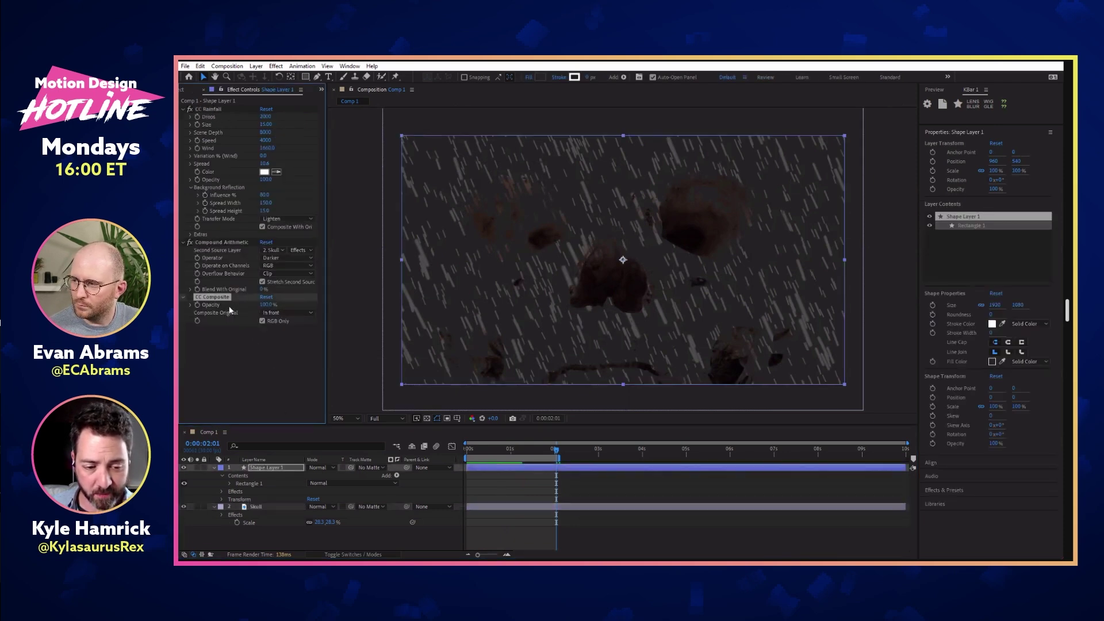
click(190, 298)
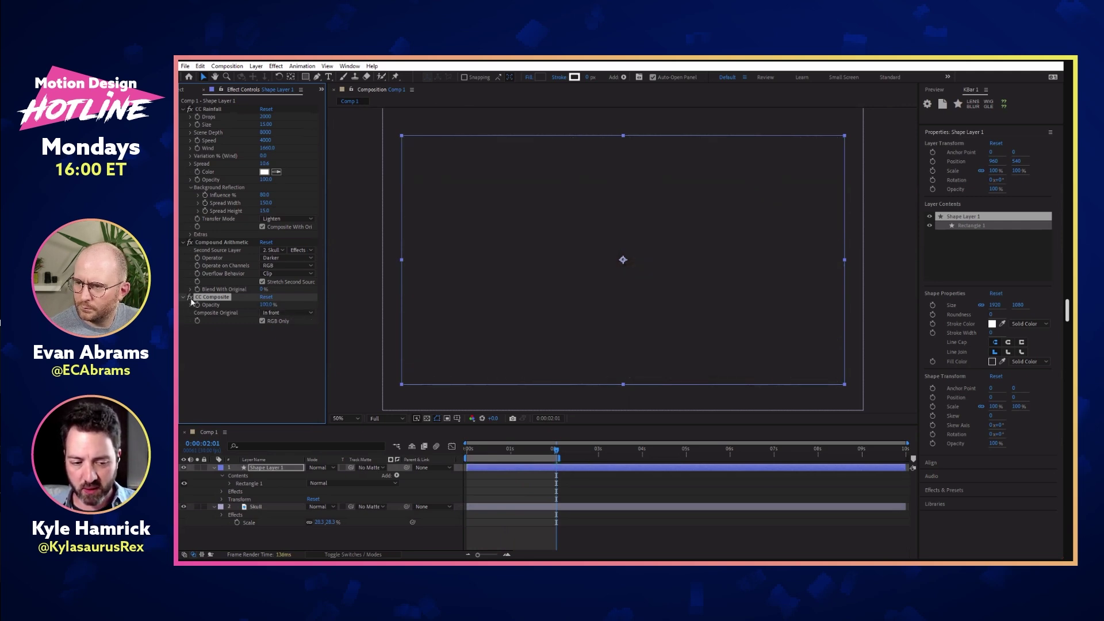
click(292, 464)
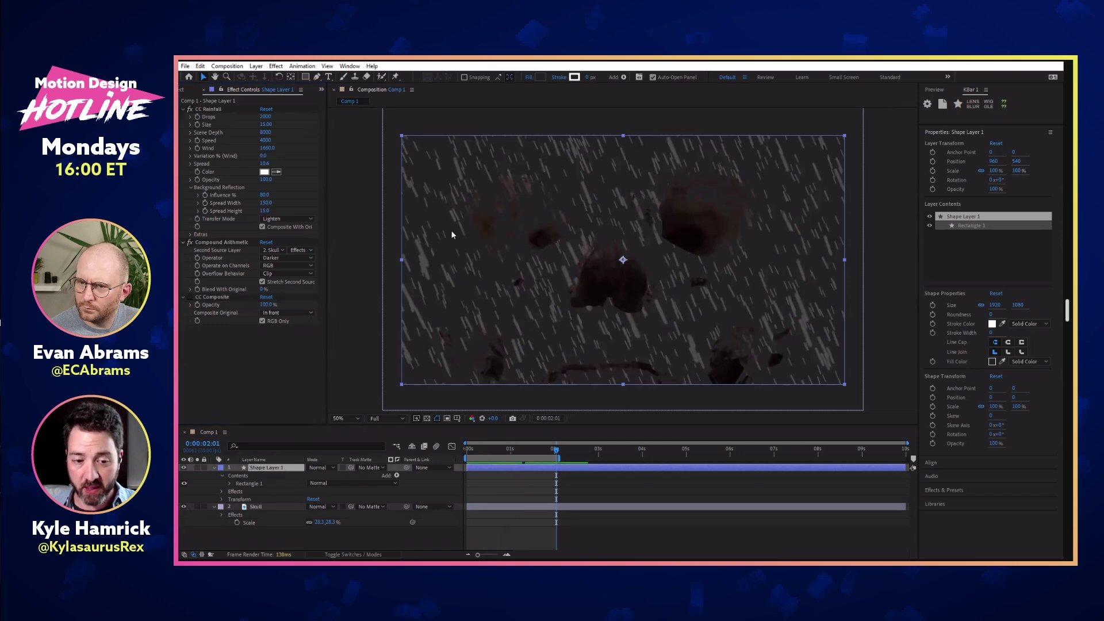
Step: Change the rectangle's fill to a linear gradient running vertically from near the frame's upper edge to near its lower edge
alt+click(541, 78)
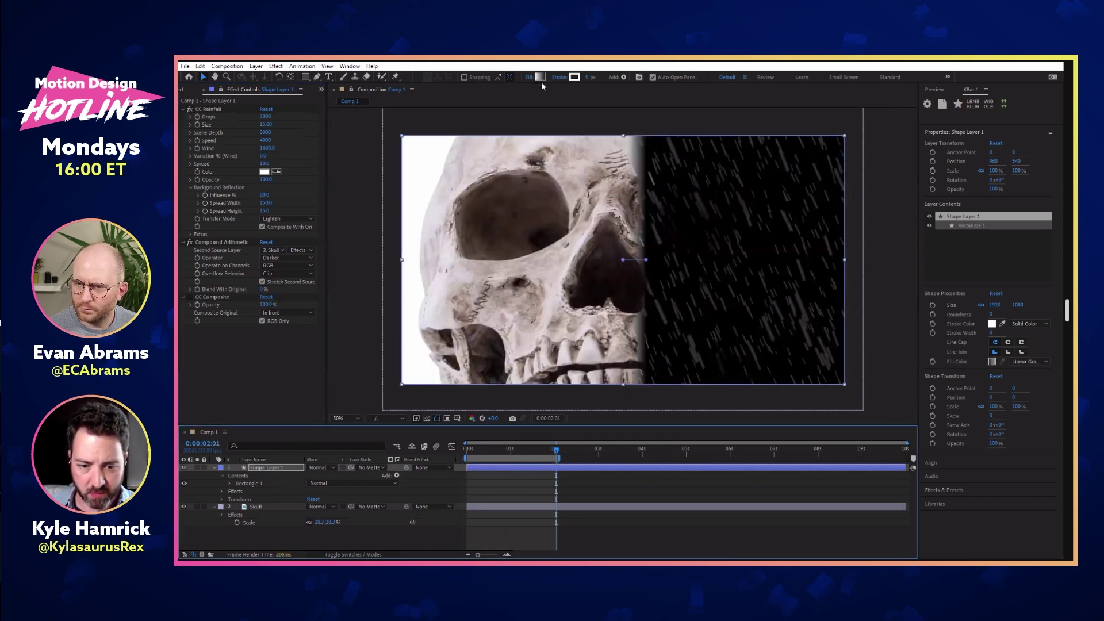
drag(624, 259, 552, 151)
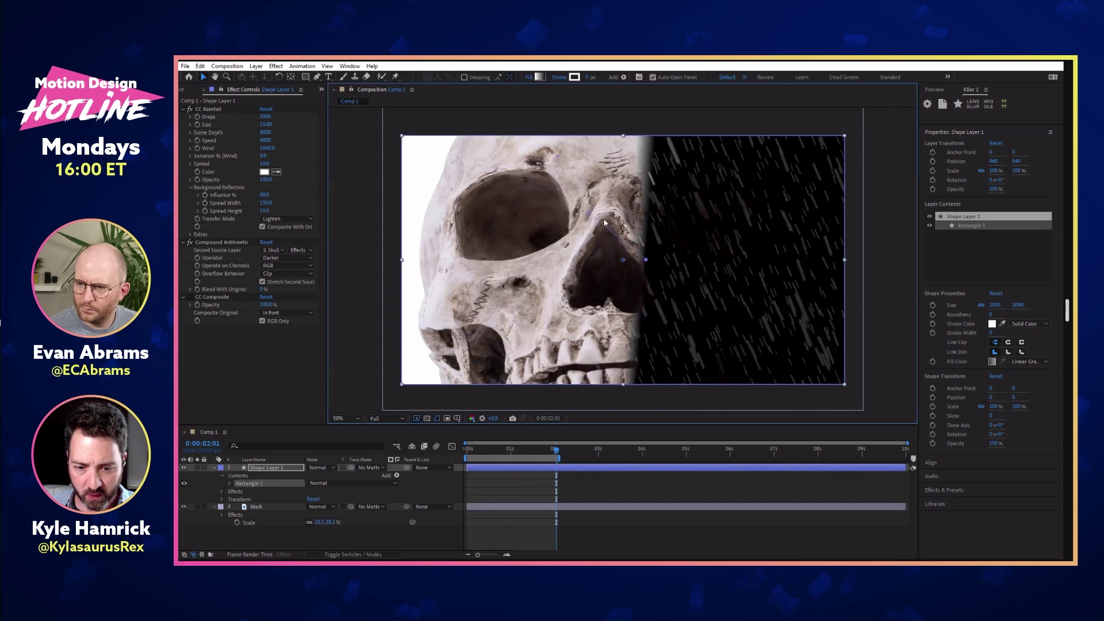
drag(646, 260, 553, 371)
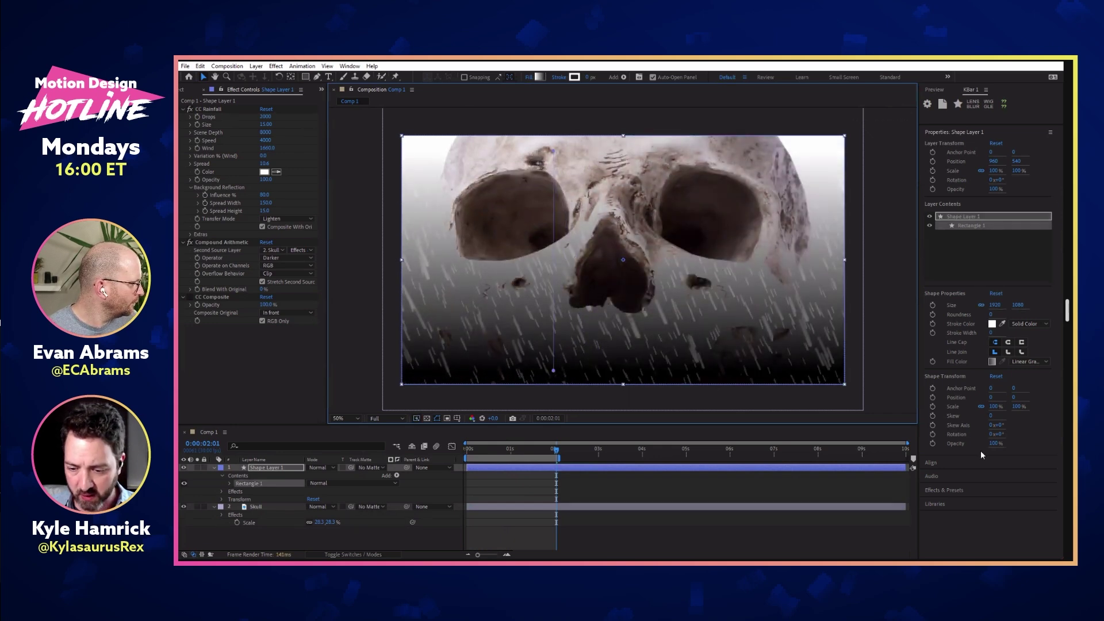
Step: Recolor the gradient from pink at the start to deep blue at the end, sampling the Motion Design Hotline library swatches
click(971, 501)
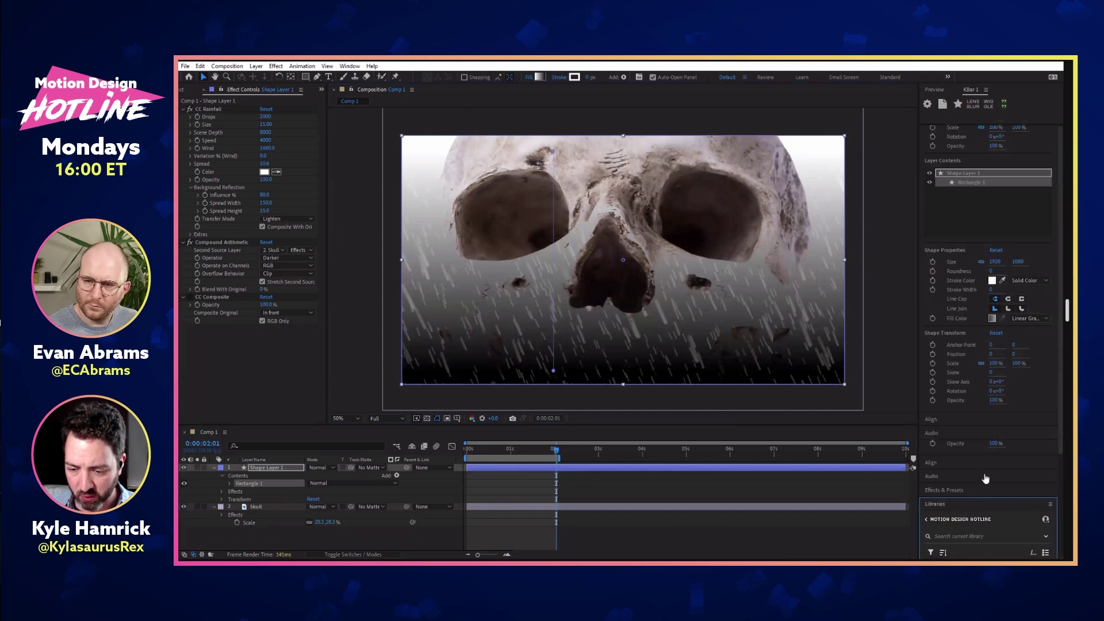
click(539, 77)
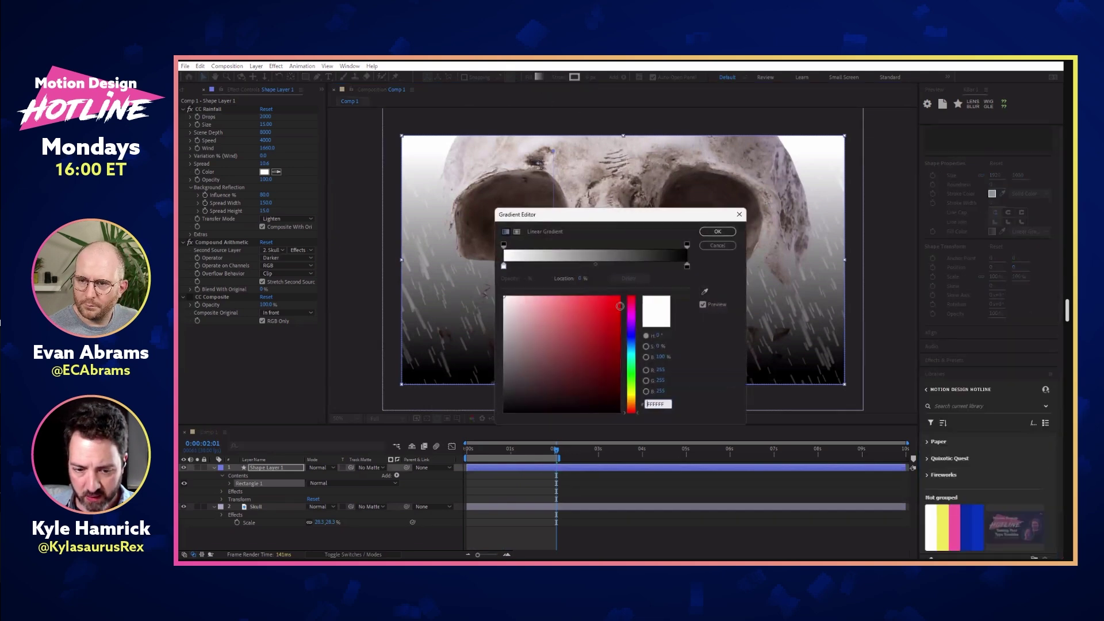
click(704, 292)
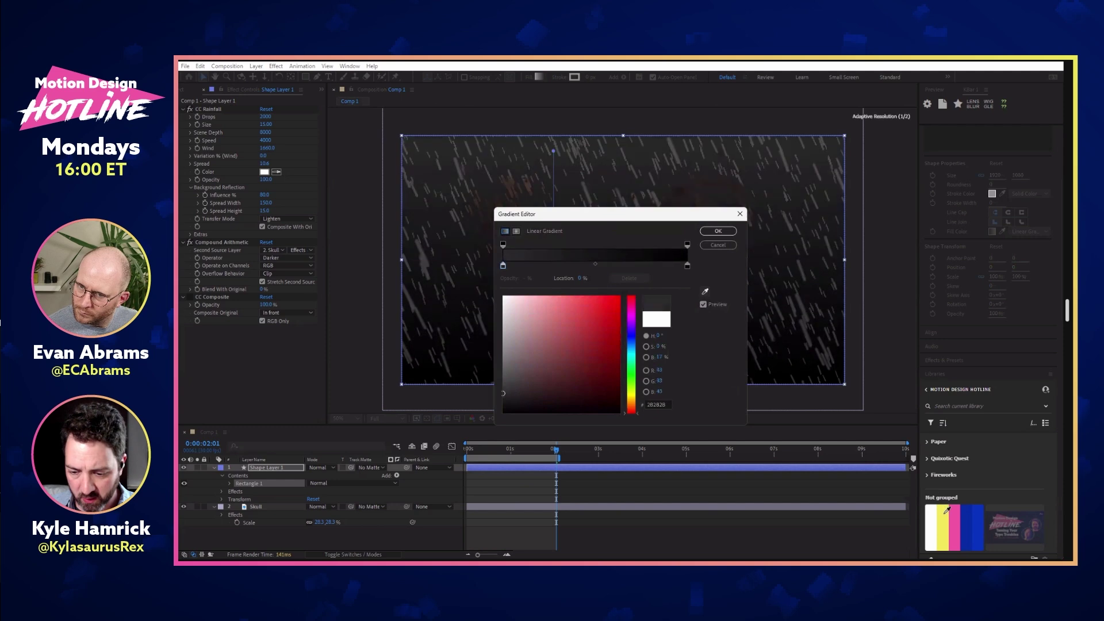
click(956, 512)
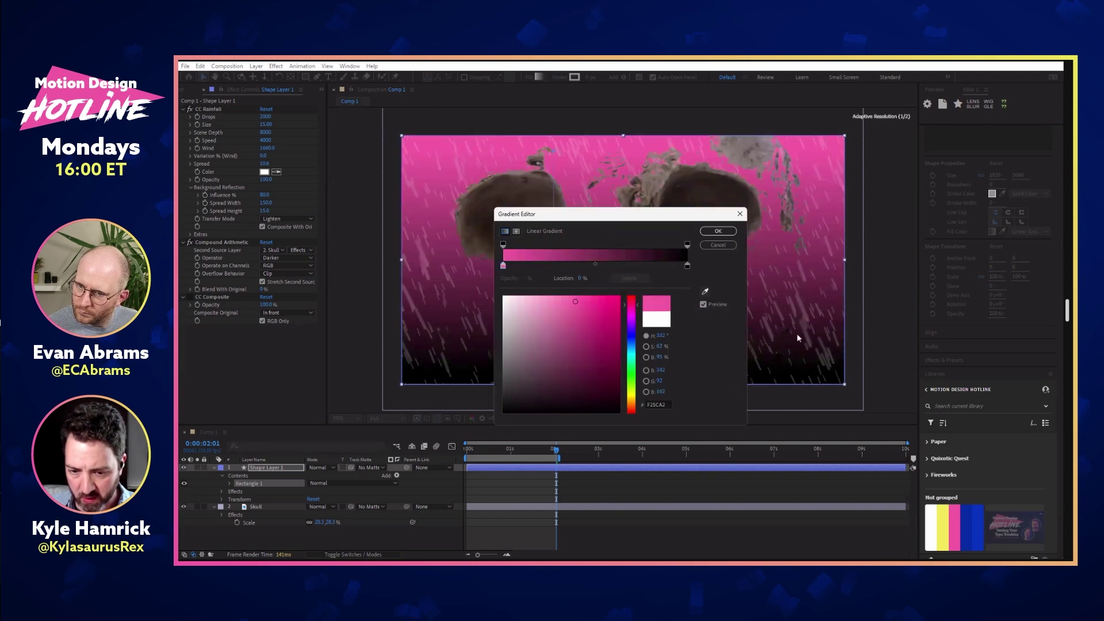
click(687, 266)
click(705, 292)
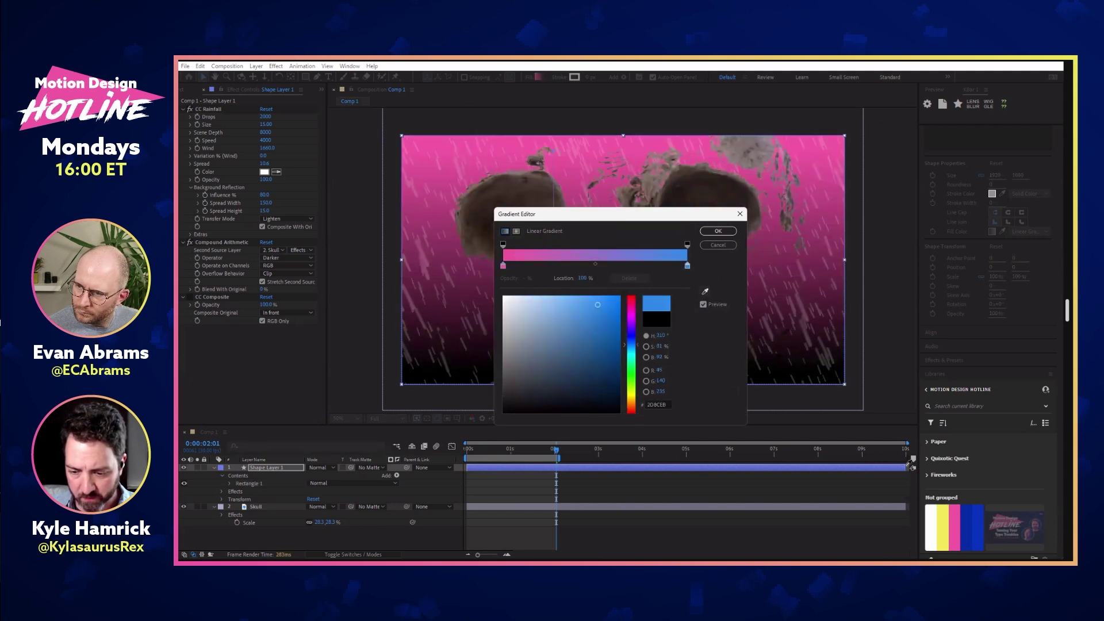
click(726, 232)
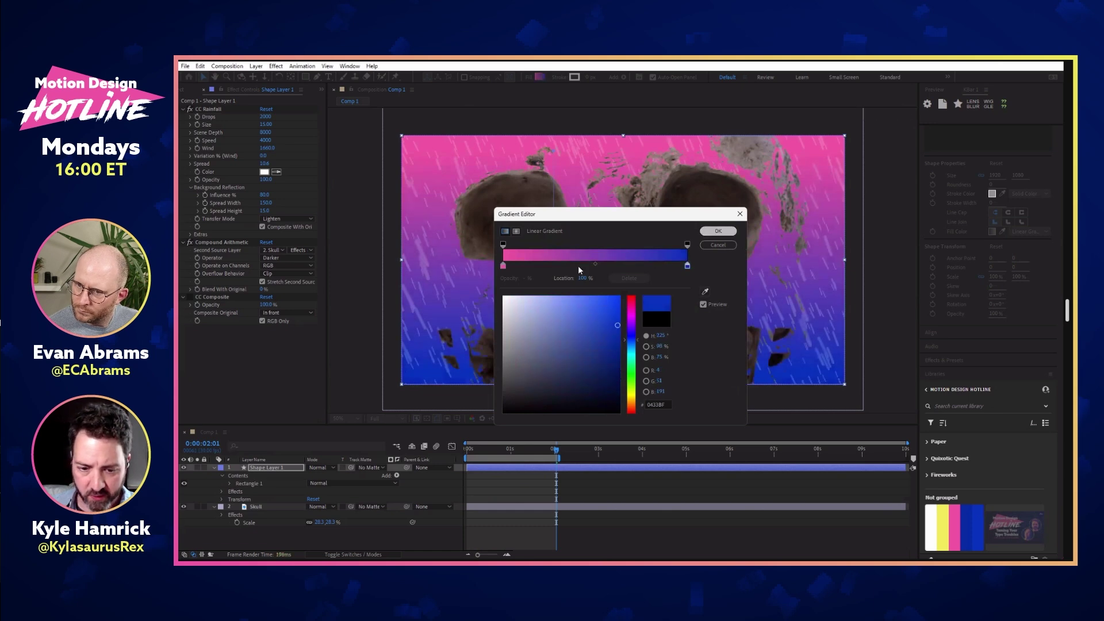
click(200, 297)
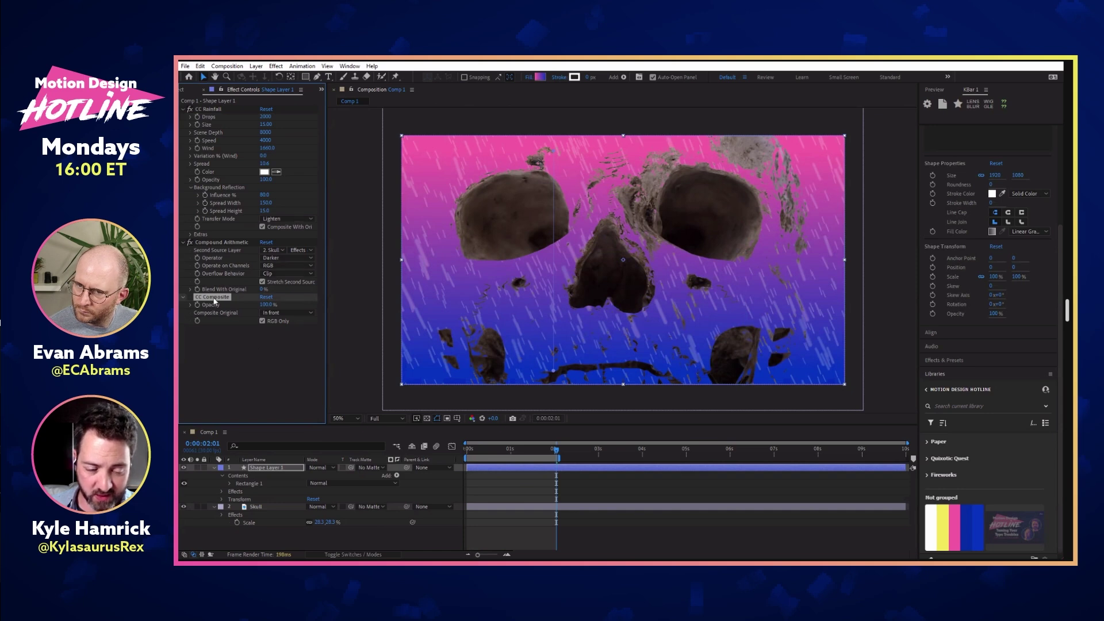
click(310, 218)
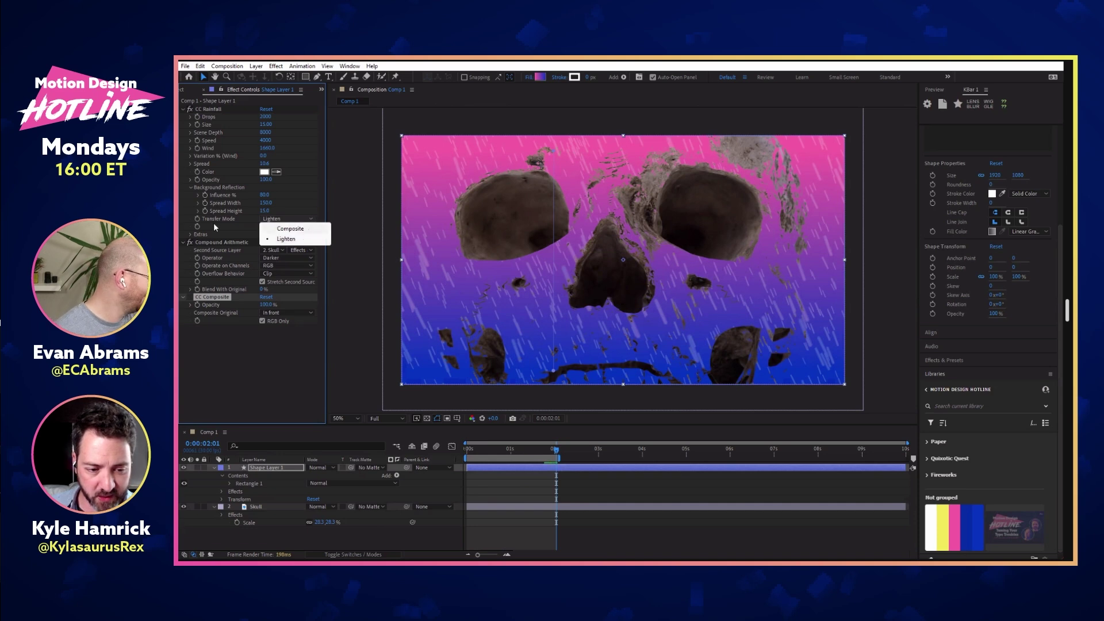
click(321, 398)
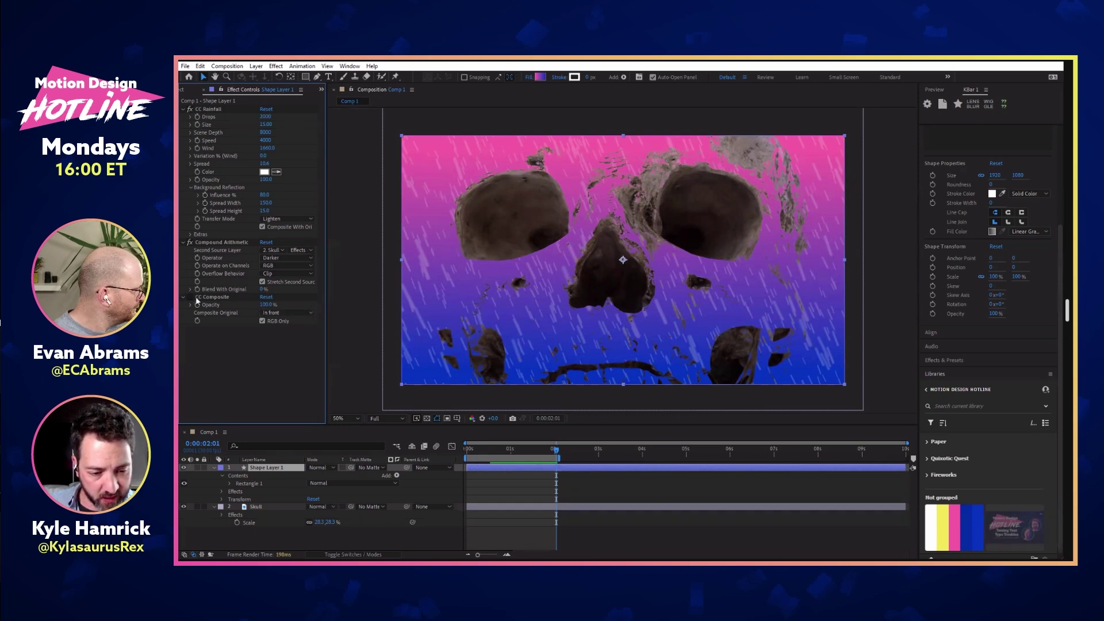
Step: Try Stencil Alpha and Silhouette Alpha as CC Composite's Composite Original mode
click(295, 312)
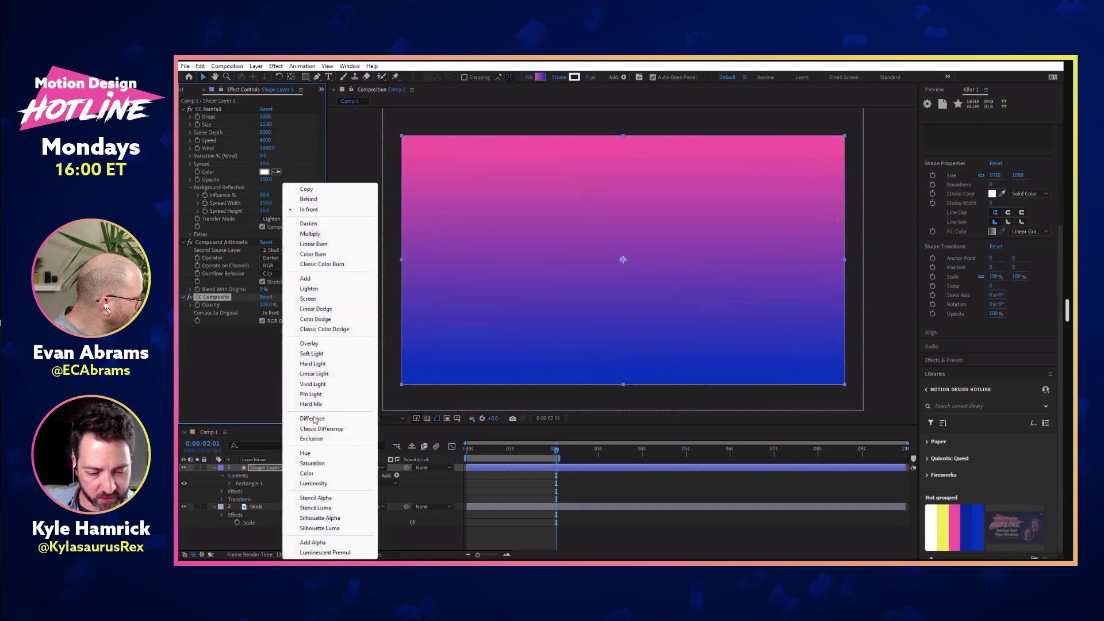
click(315, 498)
click(299, 312)
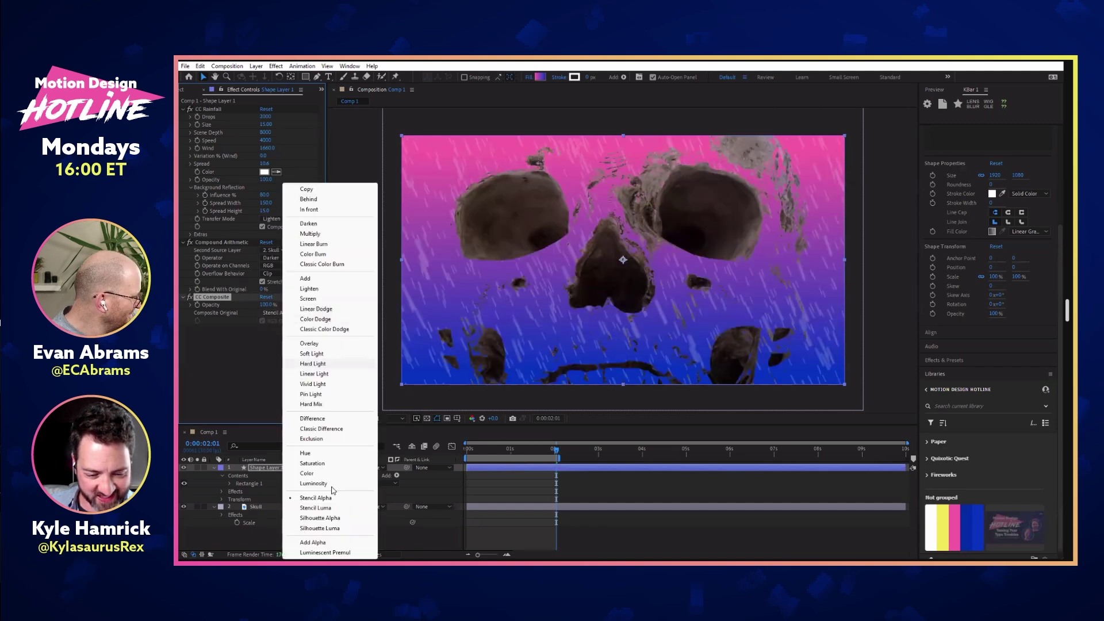
click(333, 518)
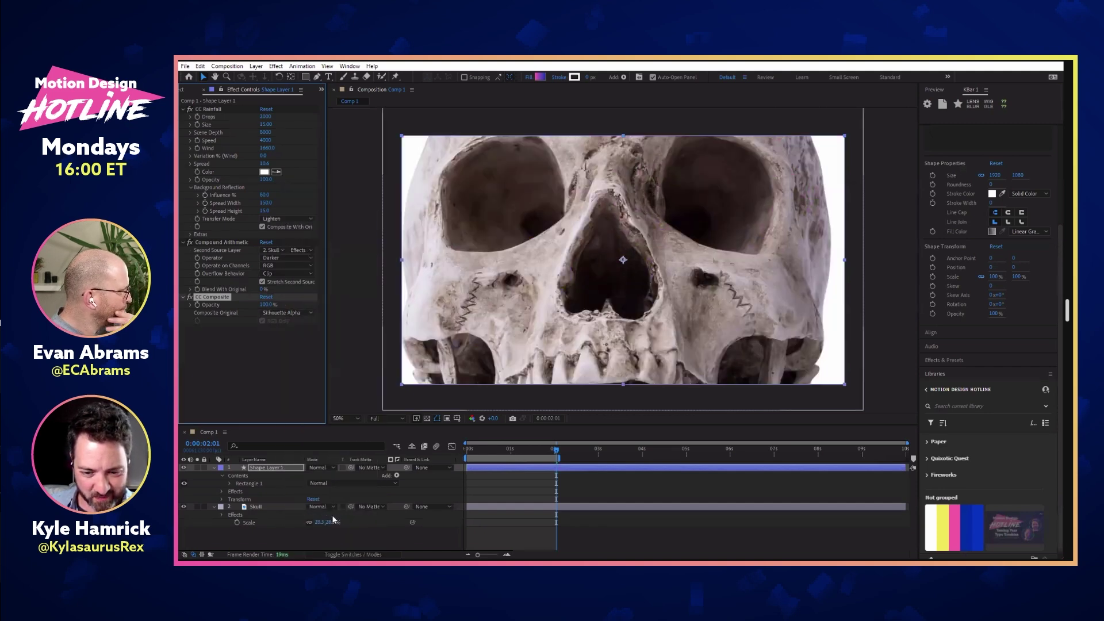
Step: Set CC Composite's Composite Original mode to Multiply and compare the picture with the effect off and on
click(308, 312)
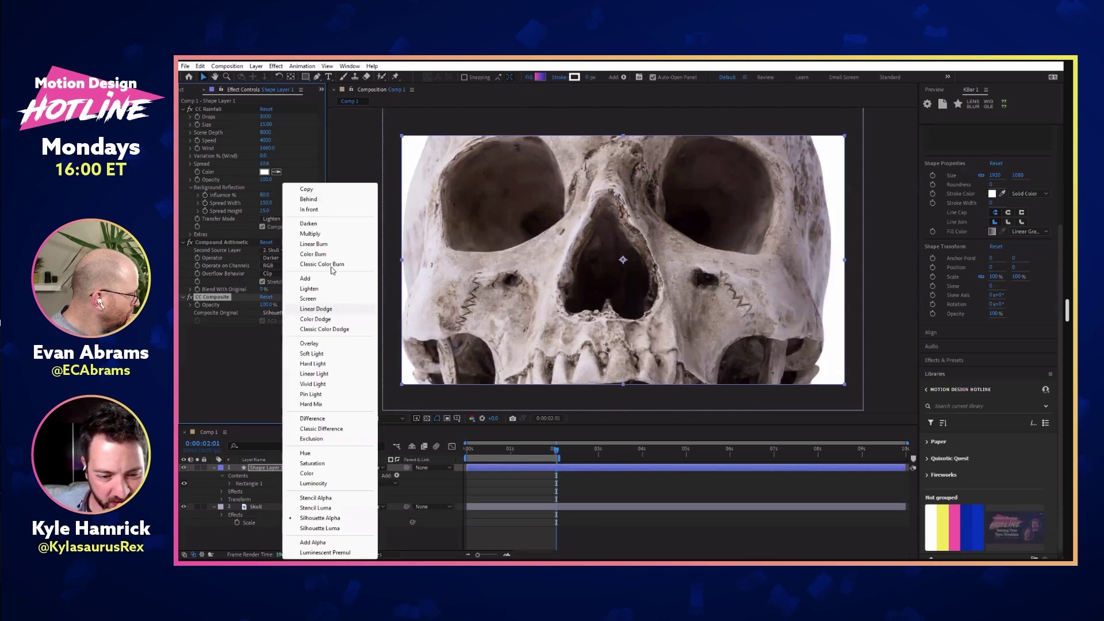
click(322, 233)
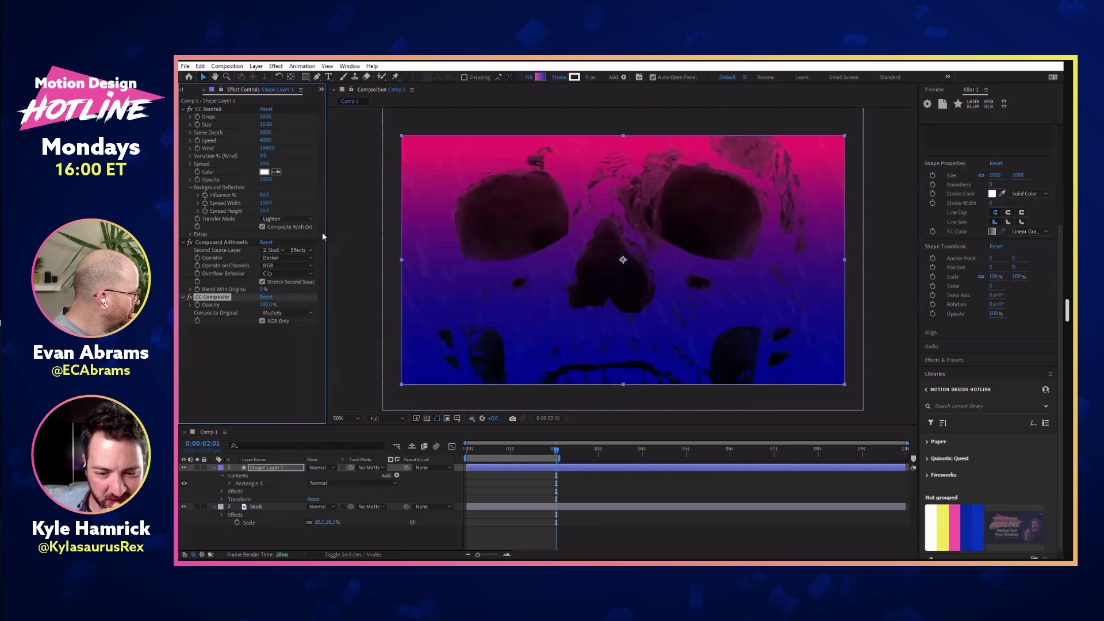
click(190, 297)
click(190, 297)
click(190, 297)
click(190, 297)
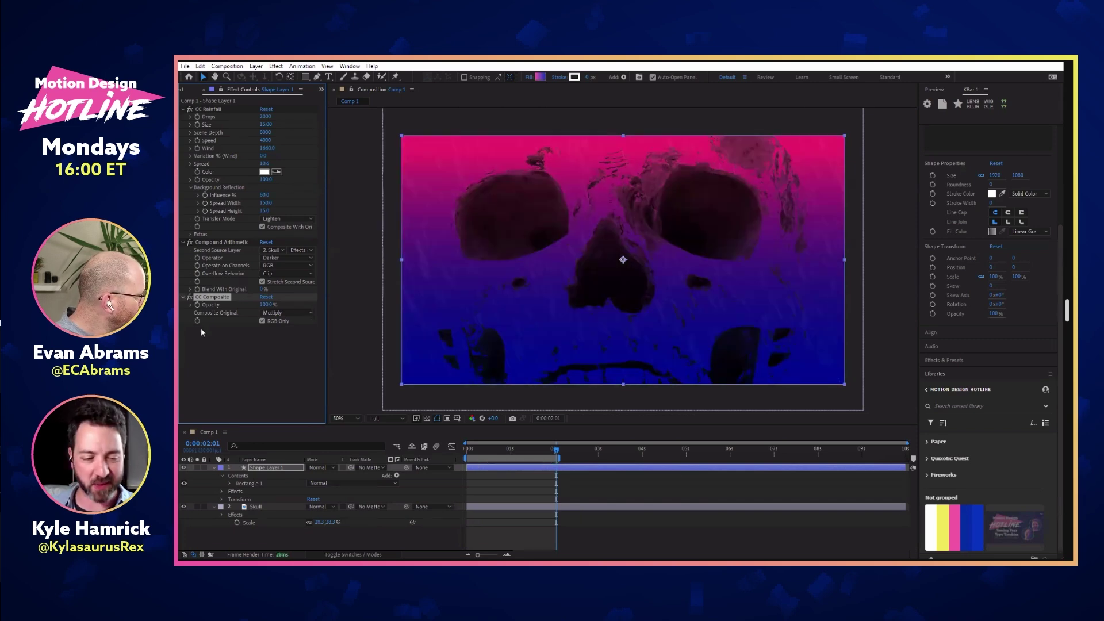
Step: Collapse the Compound Arithmetic and CC Composite settings and preview the multiplied skull and rain animation
click(183, 242)
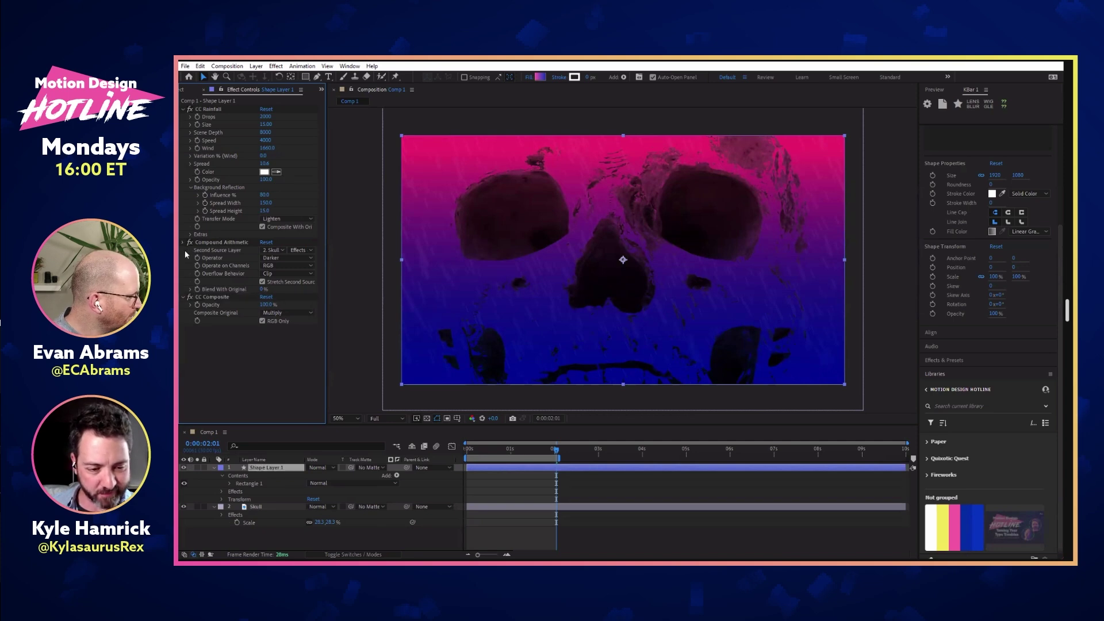
key(space)
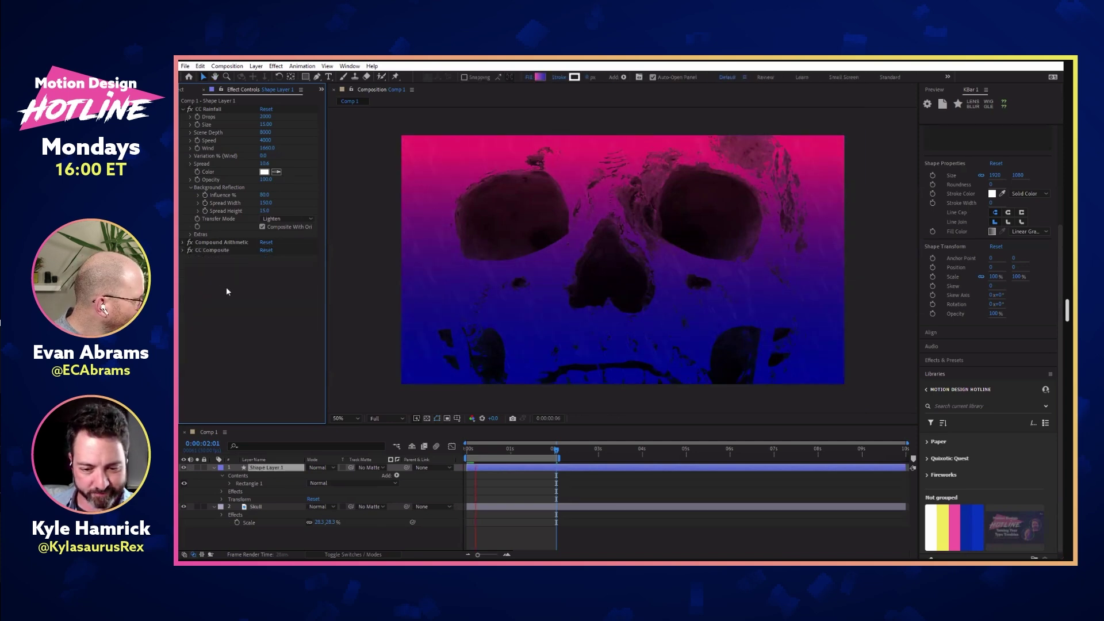
key(space)
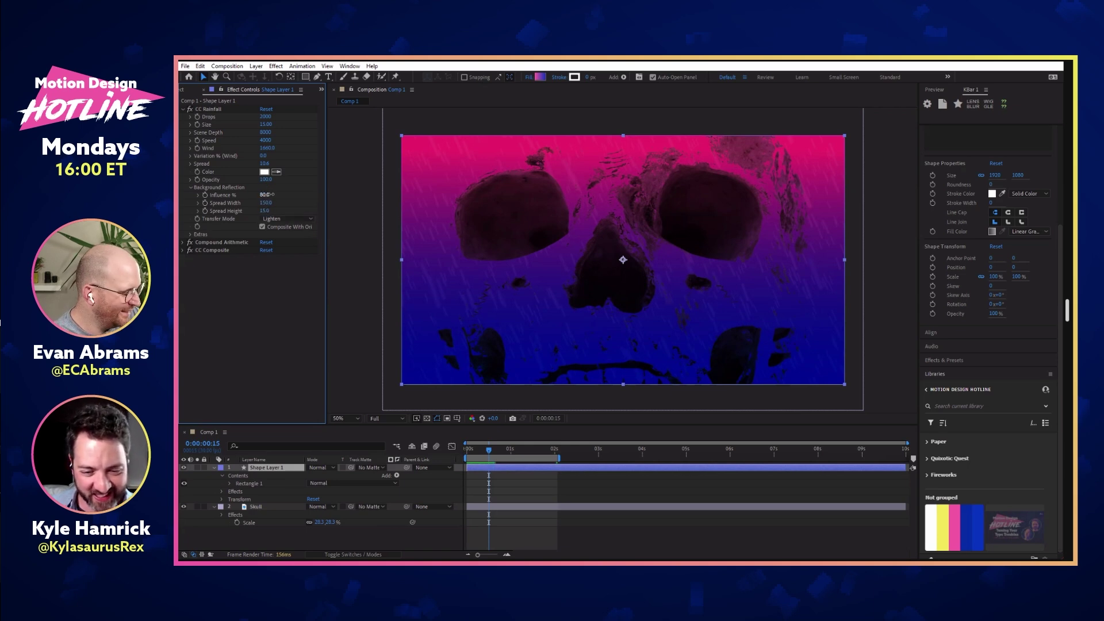
Step: Set CC Rainfall's background reflection Influence to 0% and disable the Compound Arithmetic and CC Composite effects
drag(265, 194, 201, 196)
key(period)
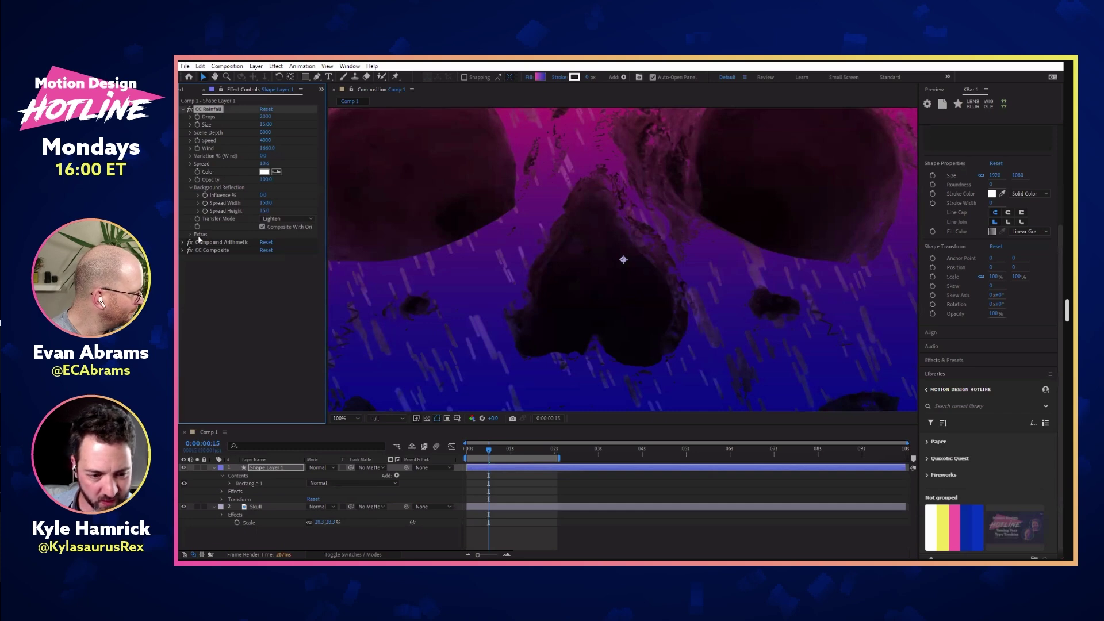
drag(191, 244, 190, 256)
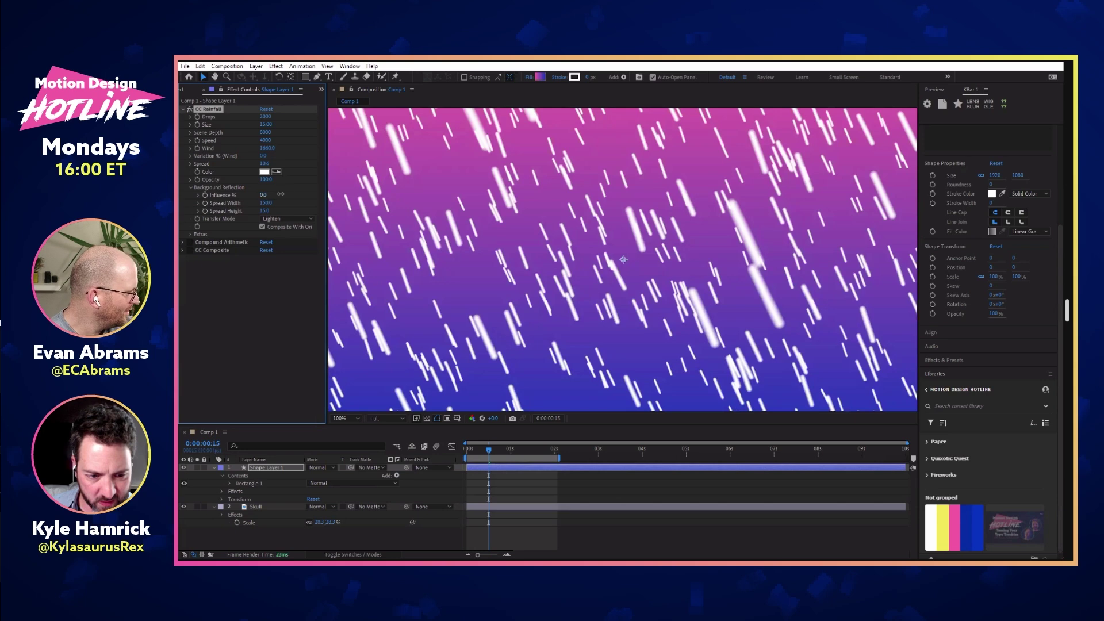
drag(262, 195, 202, 237)
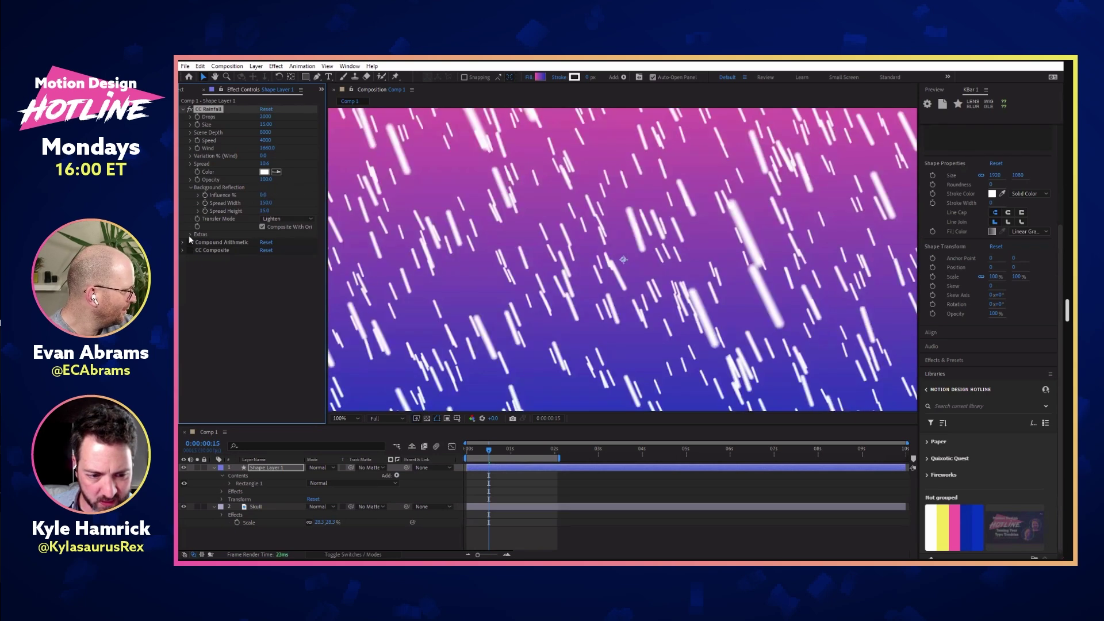
Step: Expand CC Rainfall's Extras settings and set the Appearance to Refracting
click(190, 234)
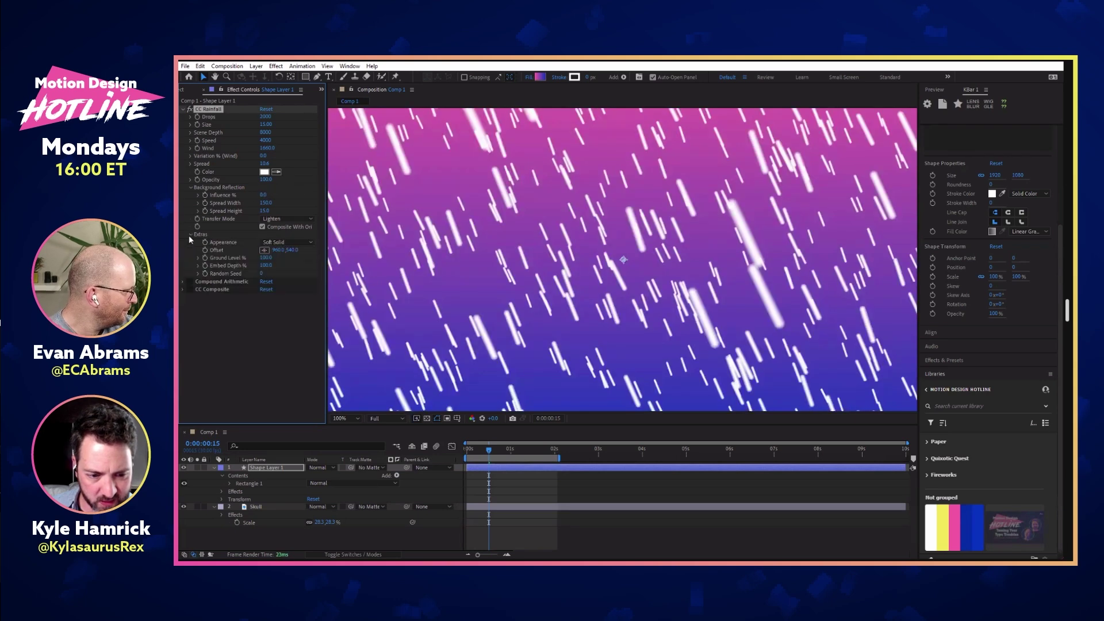
click(297, 243)
click(299, 253)
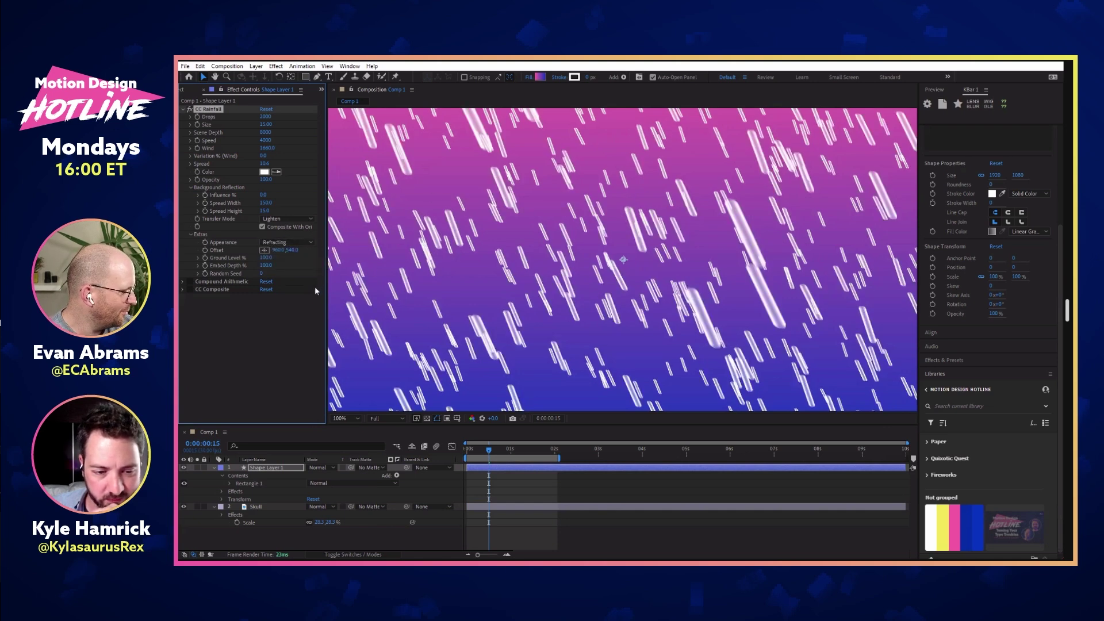
Step: Set CC Rainfall's Spread to 90, Wind to 1500 and Speed to 500, and preview the animation
drag(268, 163, 756, 158)
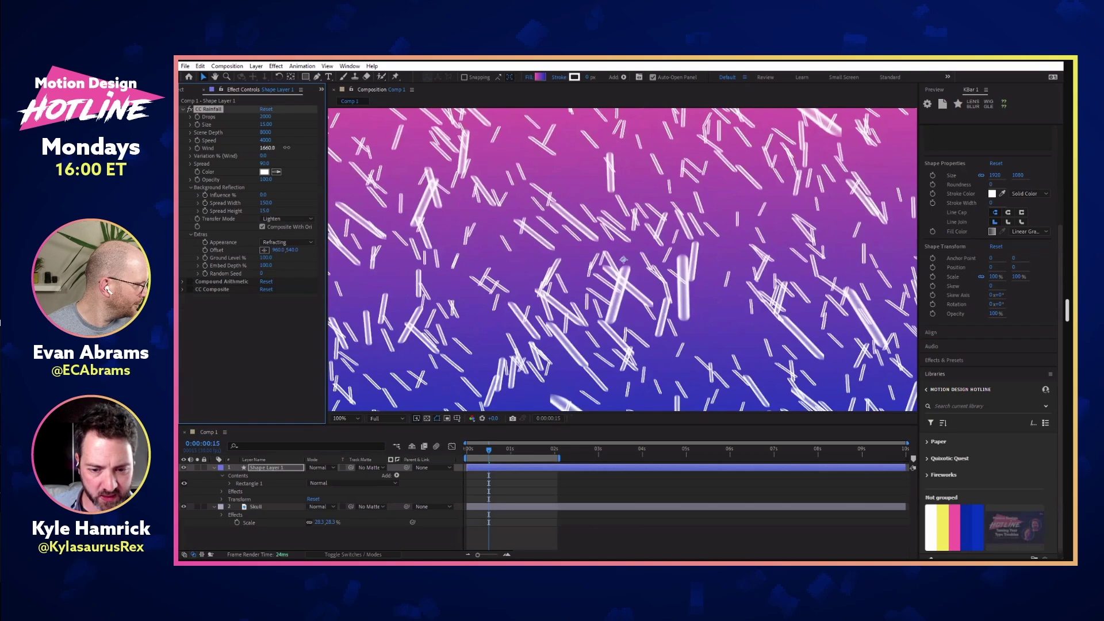
drag(268, 149, 348, 149)
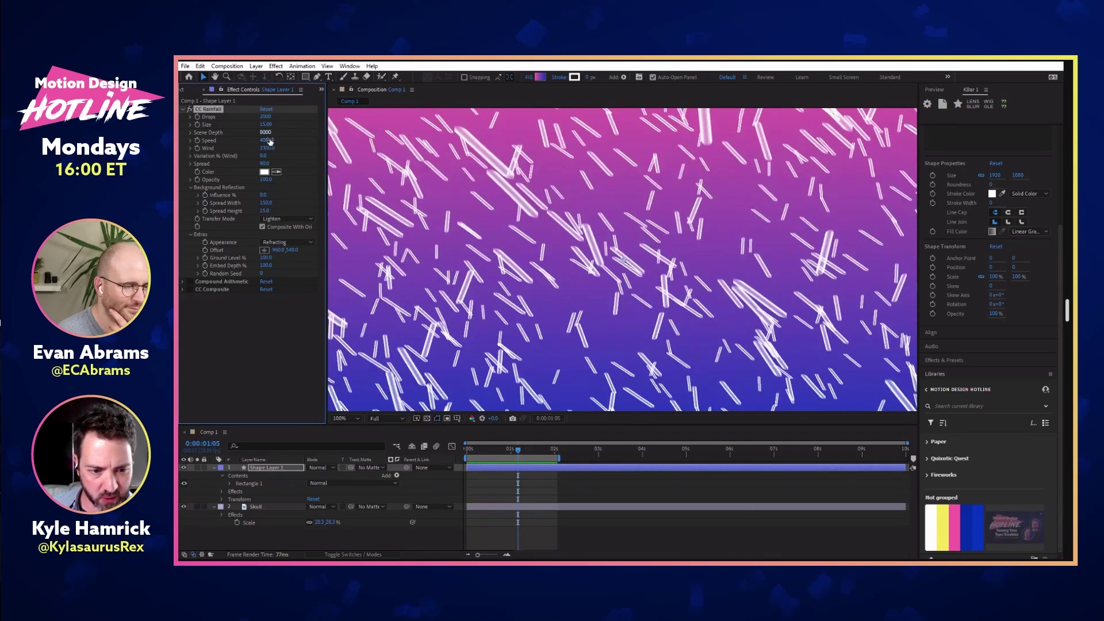
text(500)
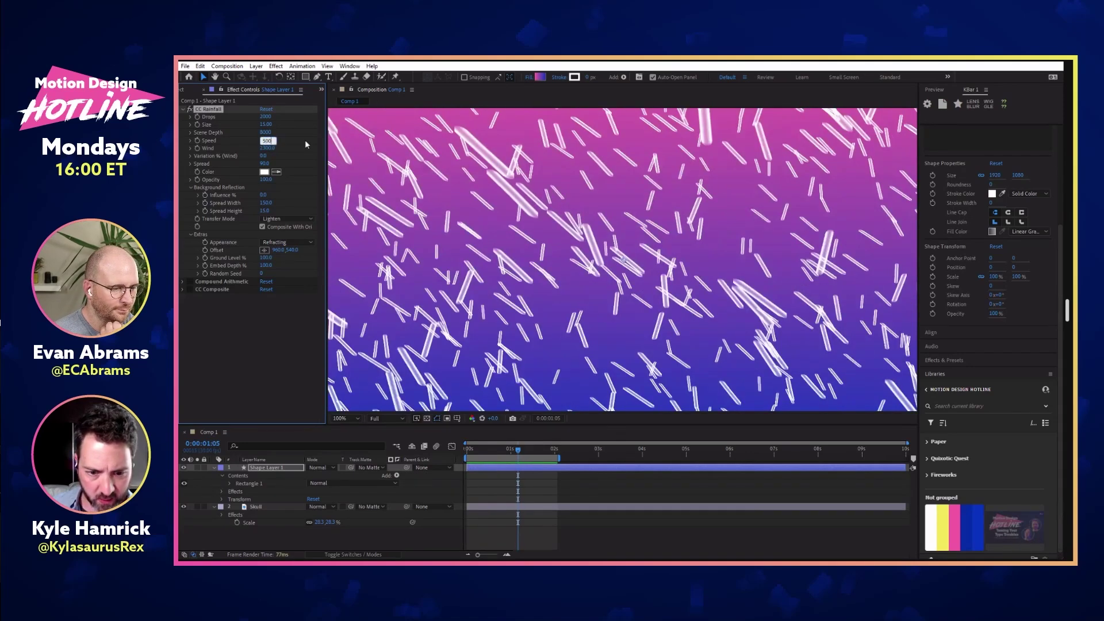
key(Return)
key(space)
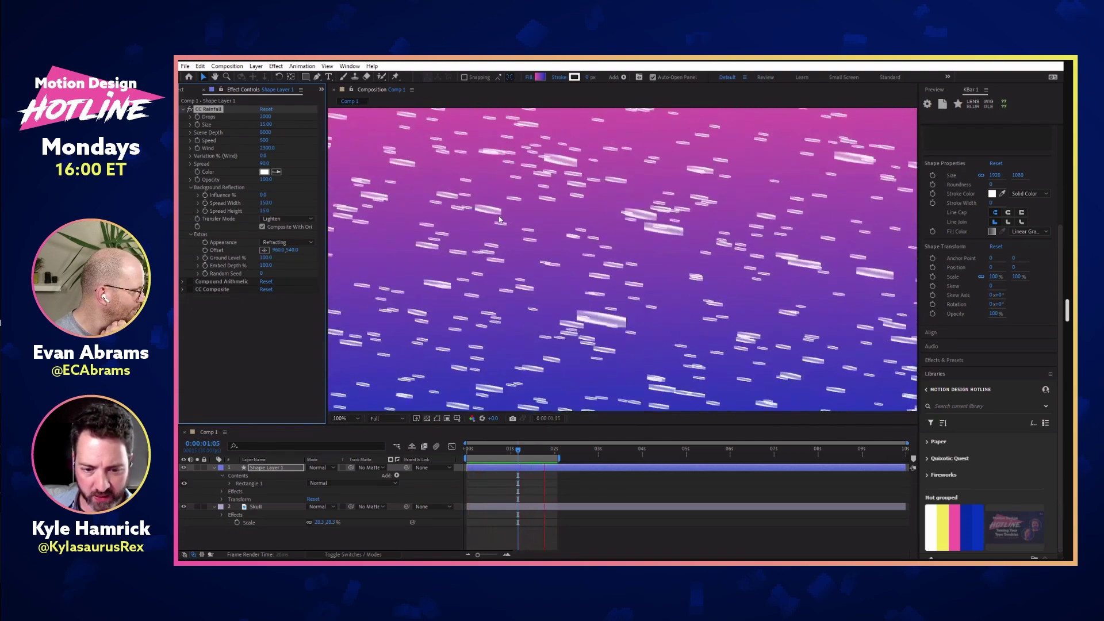
Step: Set CC Rainfall's wind Variation to 100%, lower the Wind value, and preview the drops
click(268, 180)
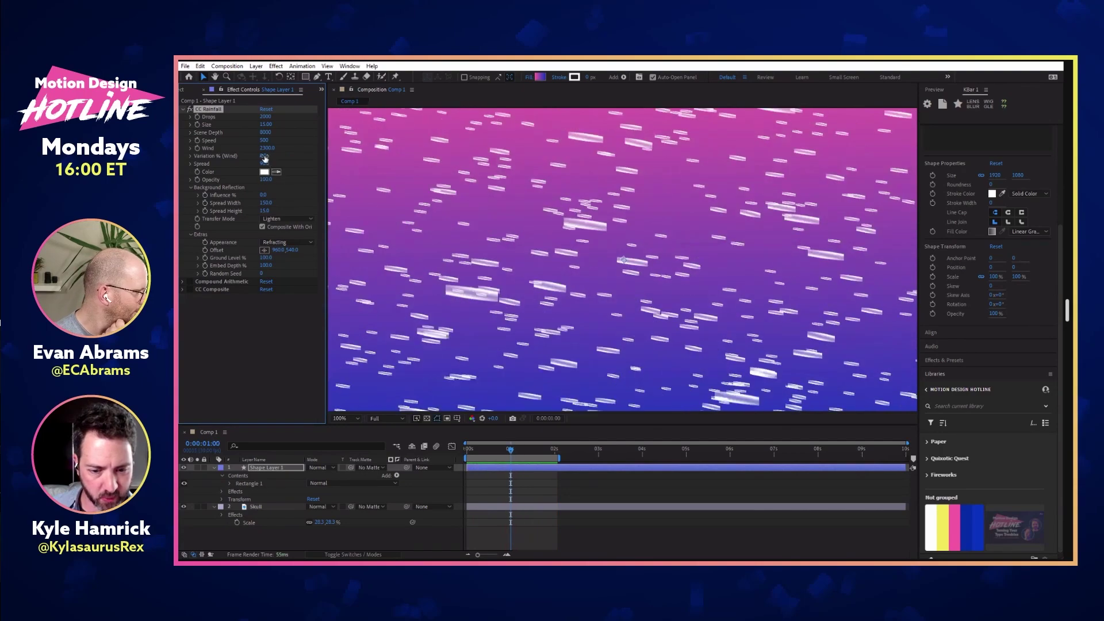
drag(276, 155, 396, 152)
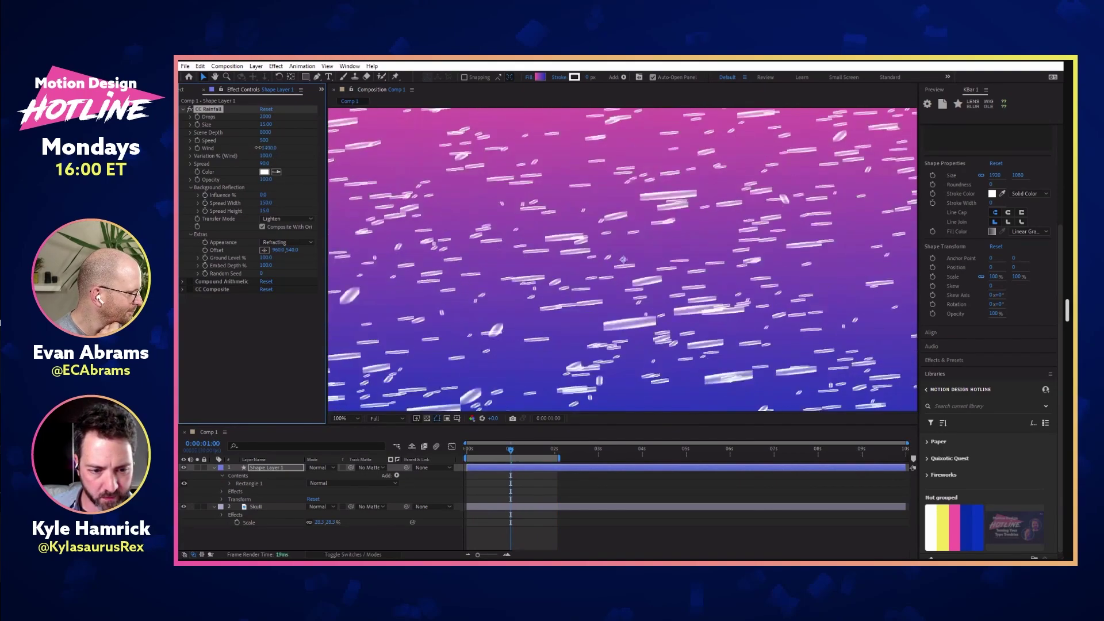
drag(368, 149, 314, 165)
key(space)
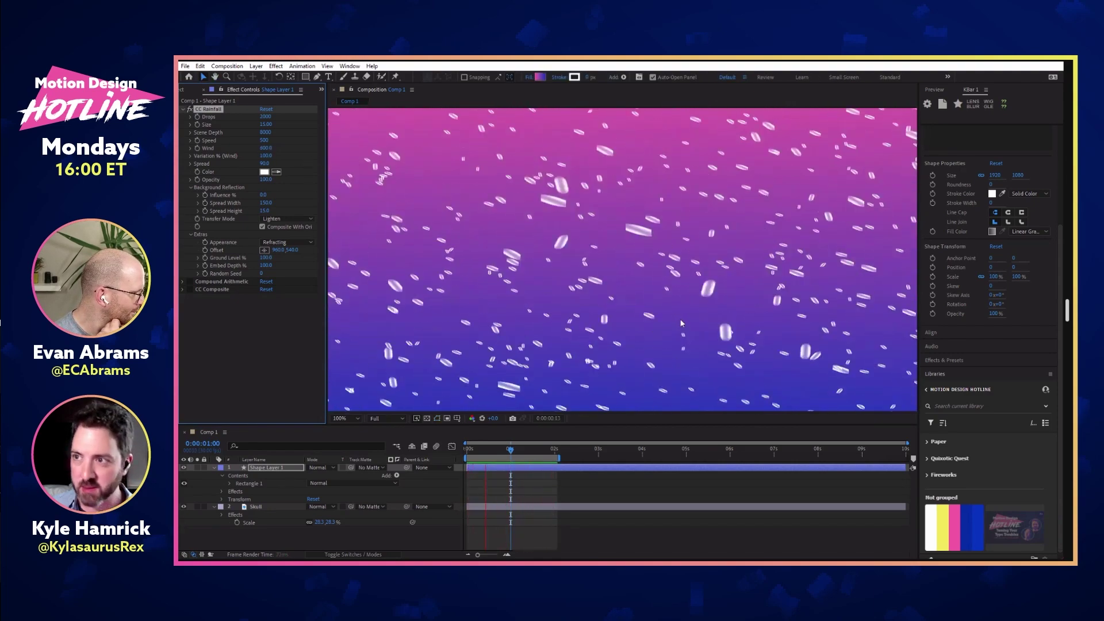
key(space)
Step: Re-enable Compound Arithmetic, and set the Skull layer's Transform effect to Scale 150 and vertical Position 2217
click(192, 281)
scroll(522, 269, down, 2)
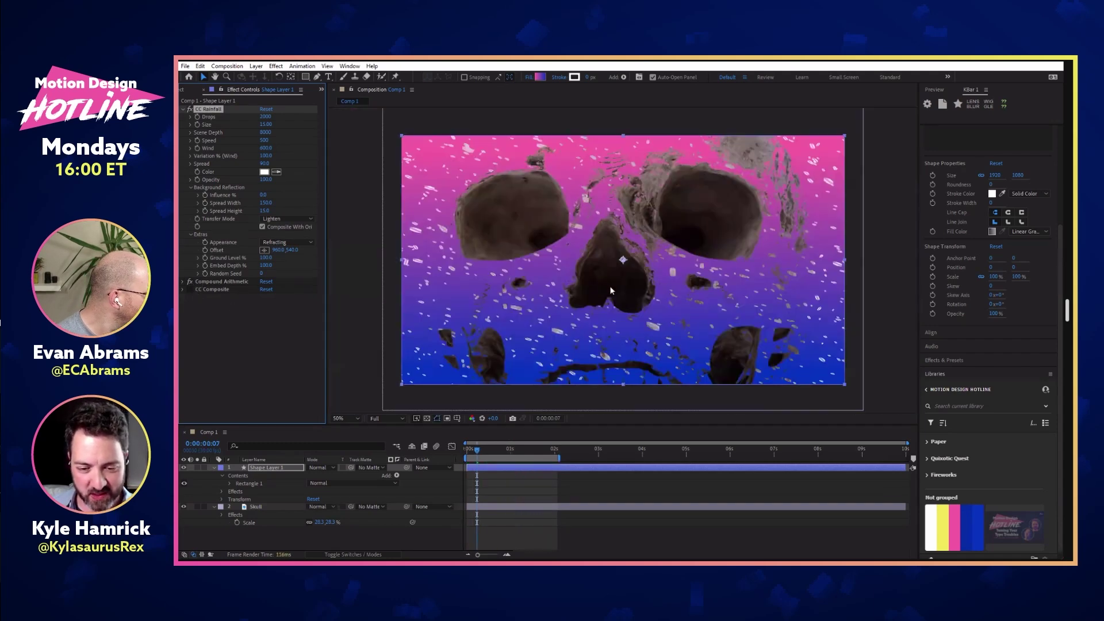
click(281, 504)
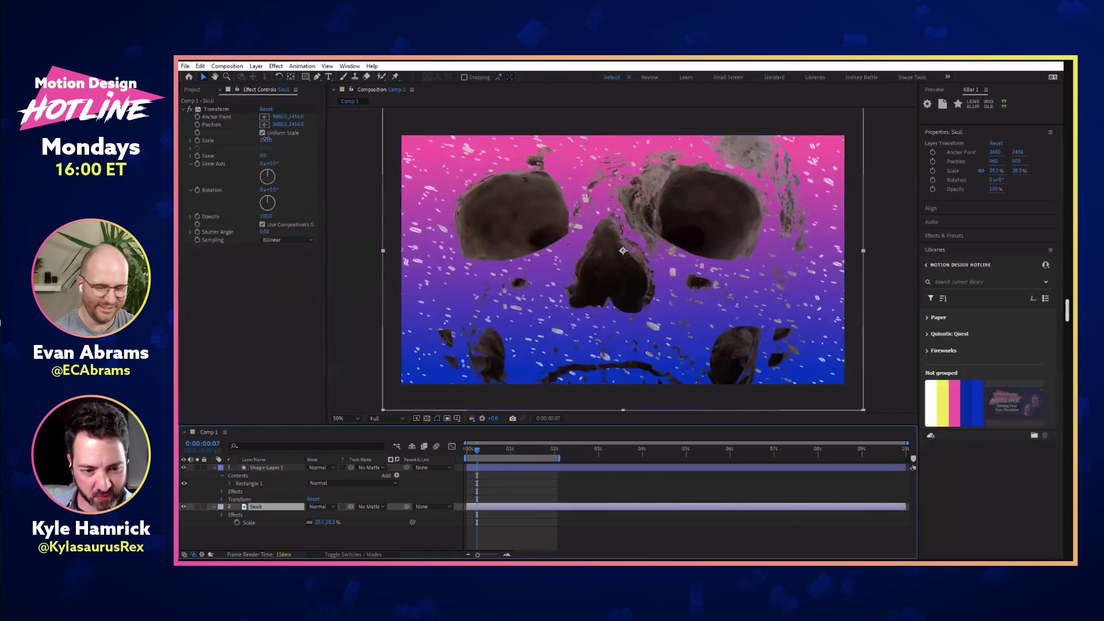
drag(266, 140, 219, 140)
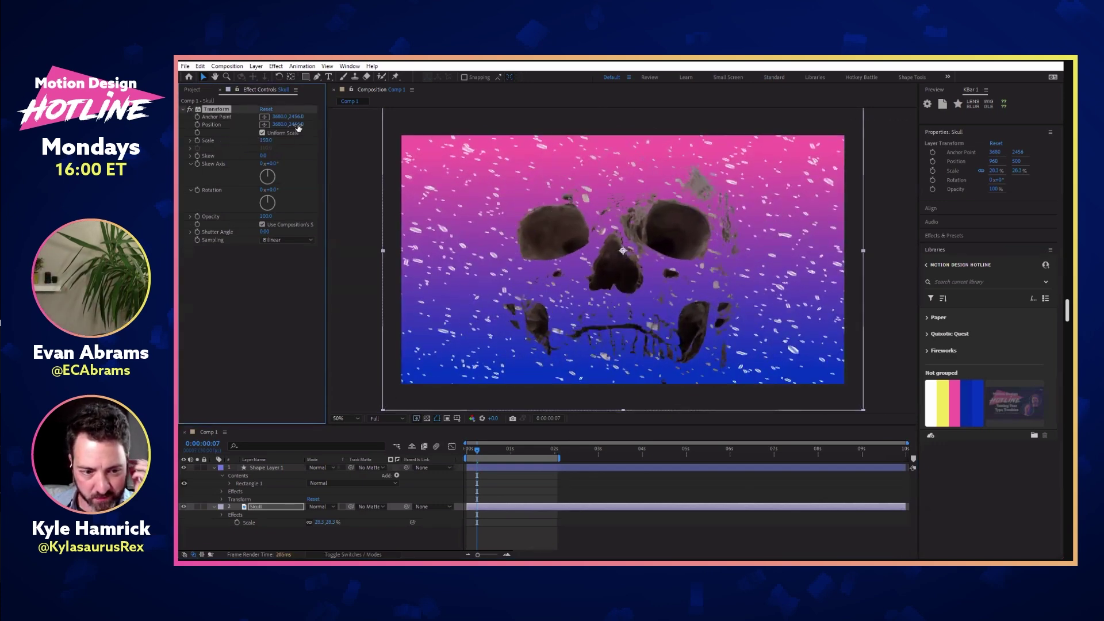
drag(296, 124, 280, 124)
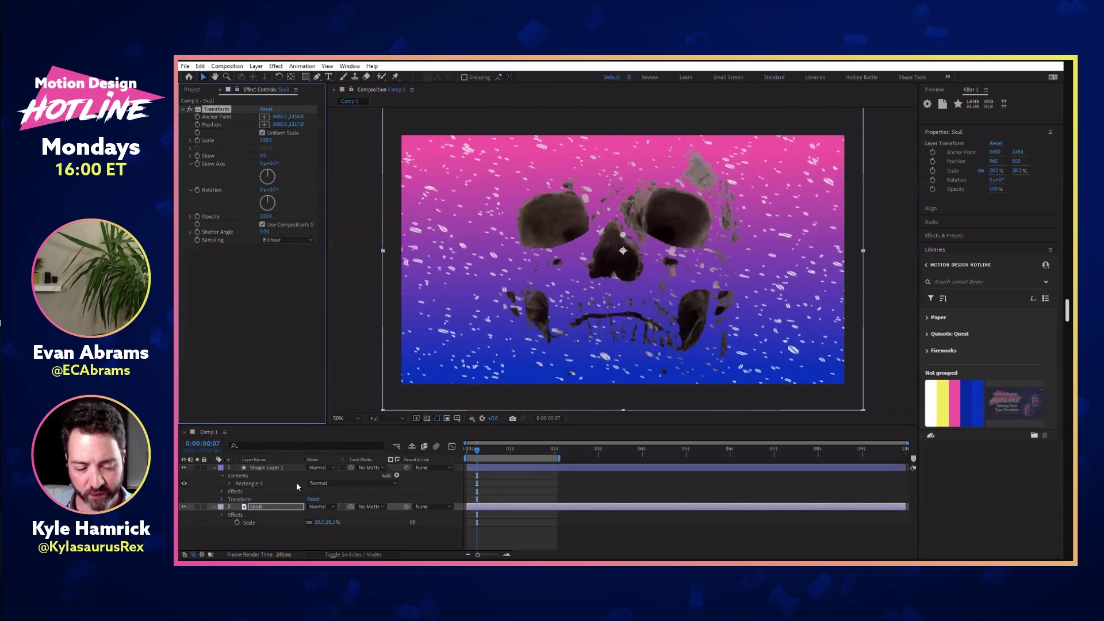
Step: Expand Compound Arithmetic on the shape layer, lower CC Rainfall's Ground Level, and preview the rain
click(284, 466)
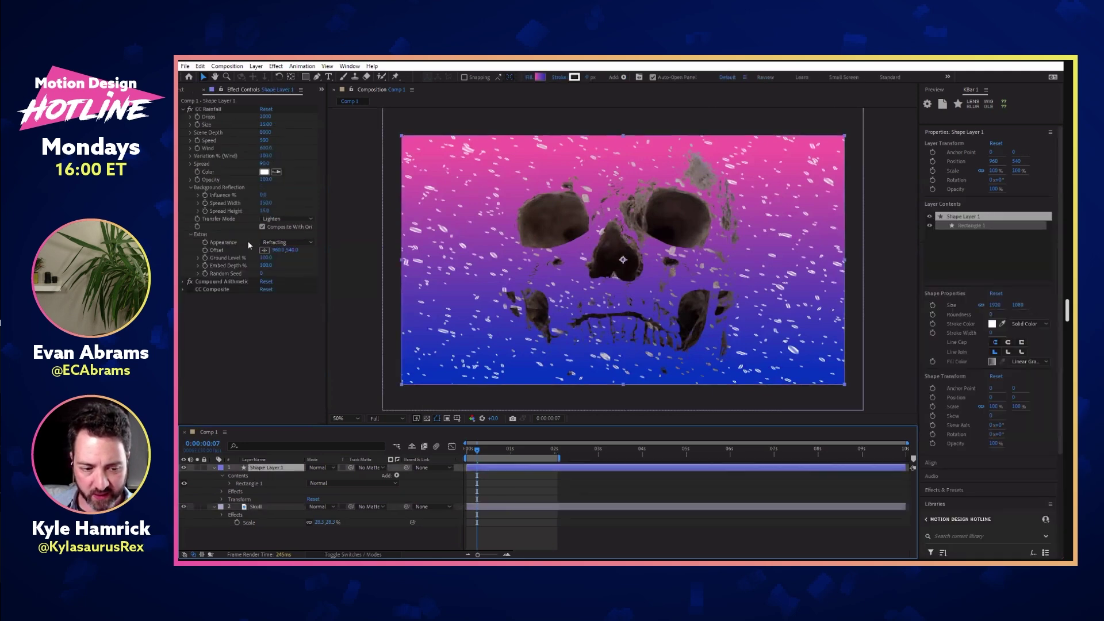
click(202, 282)
click(183, 281)
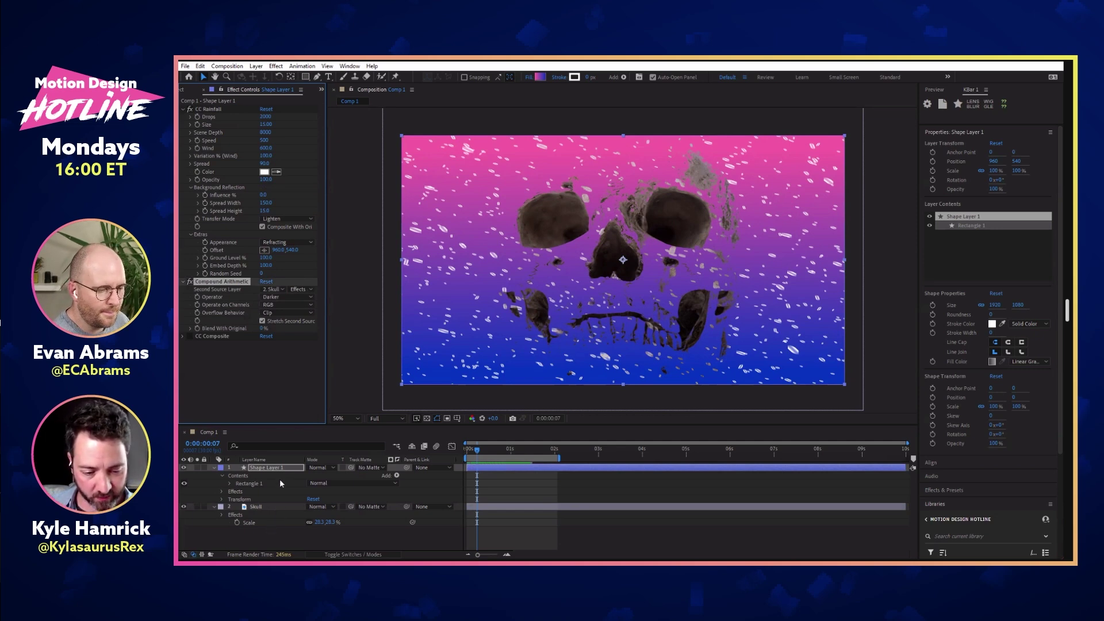
key(Return)
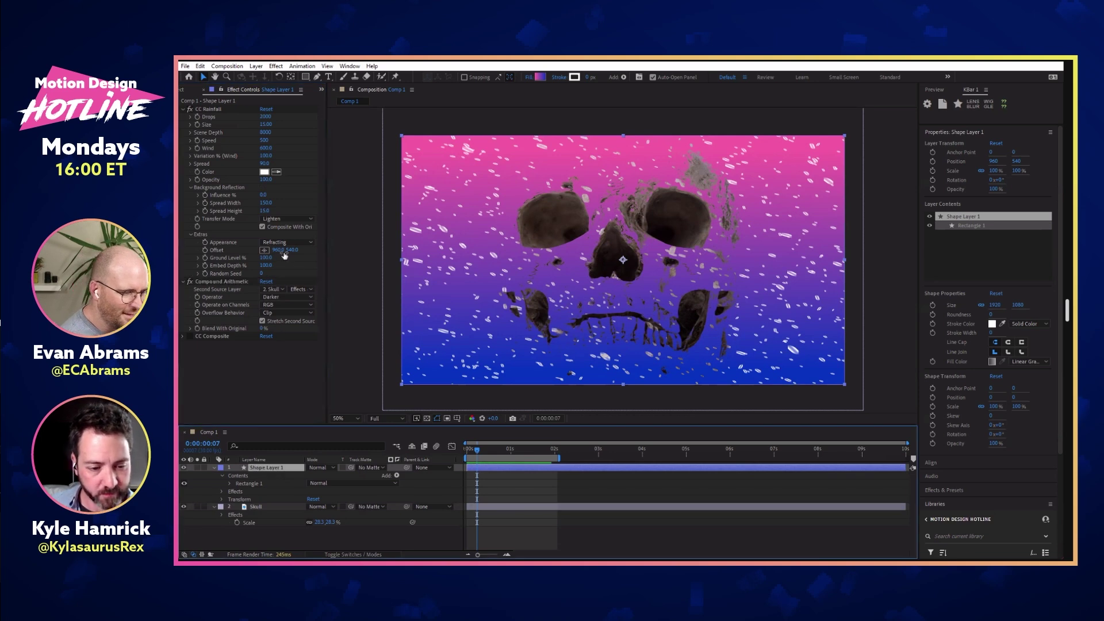
drag(239, 258, 237, 258)
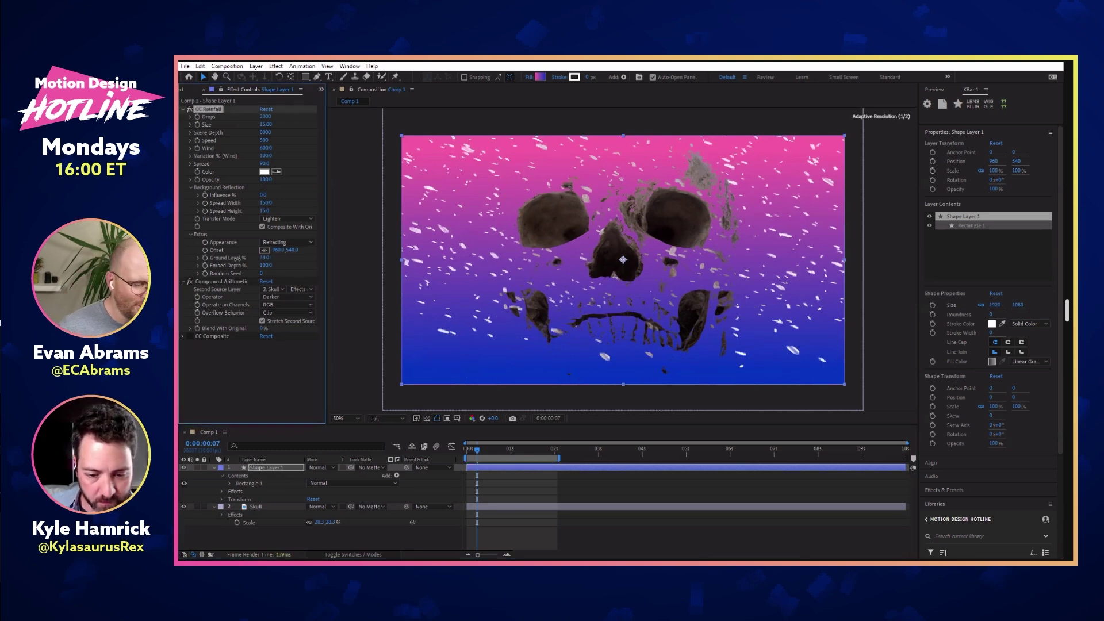
key(space)
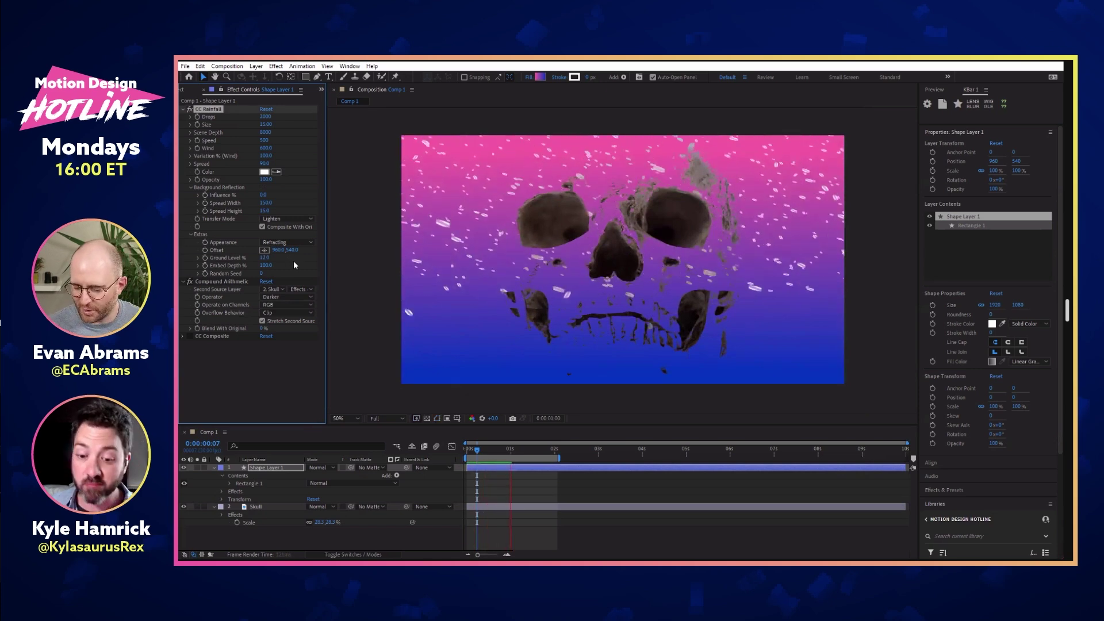
Step: Give CC Rainfall an orange Color and Soft Solid Appearance, and raise its Ground Level after previewing
click(264, 171)
click(400, 328)
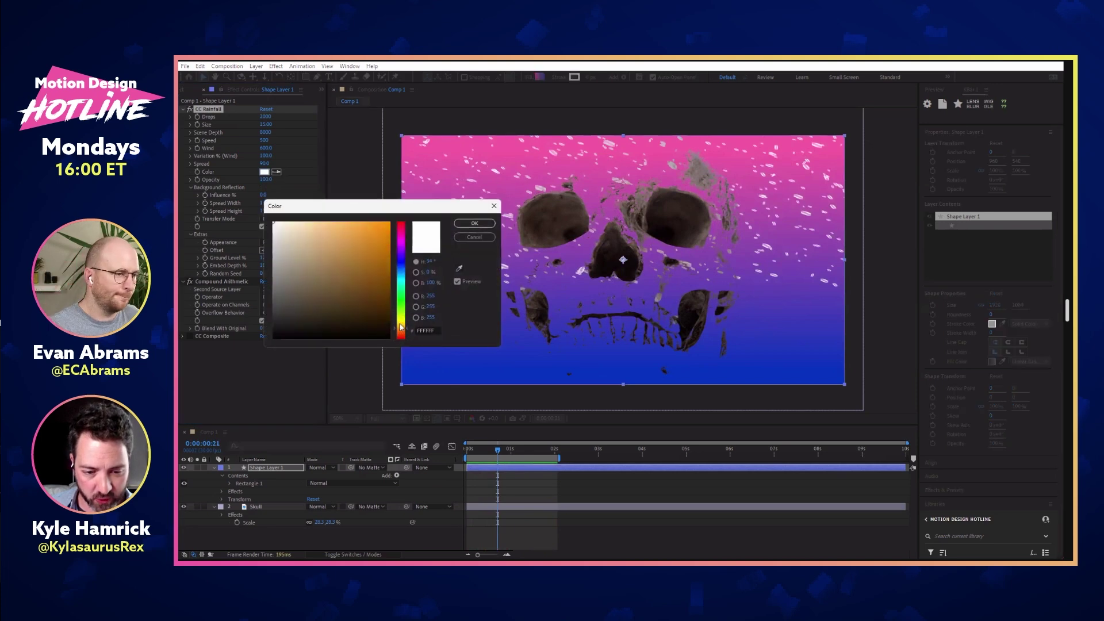
click(474, 224)
key(space)
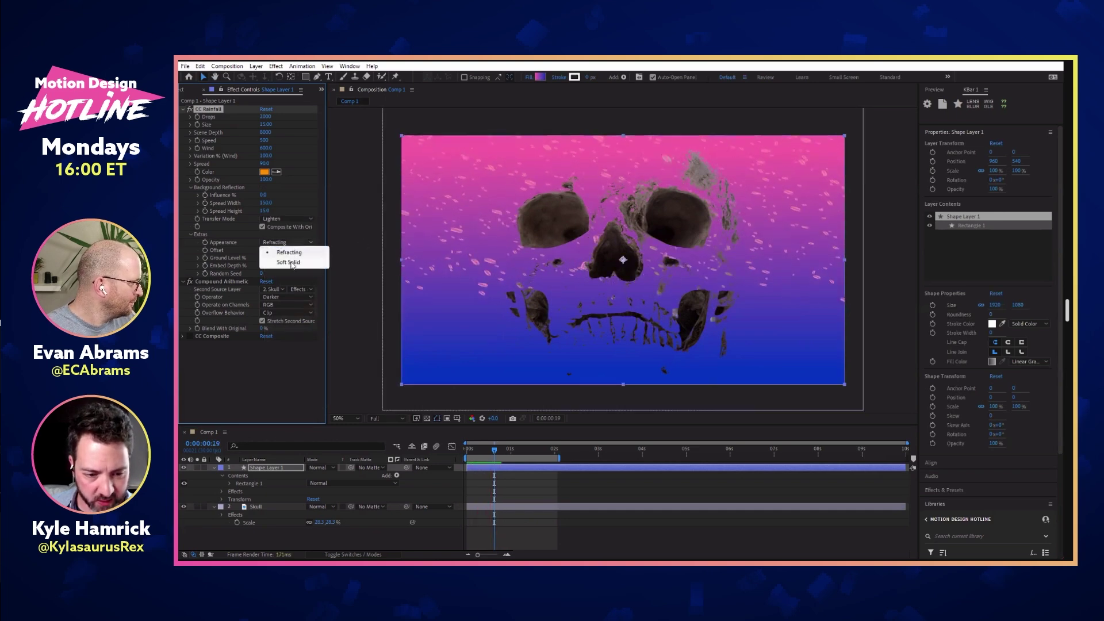
key(space)
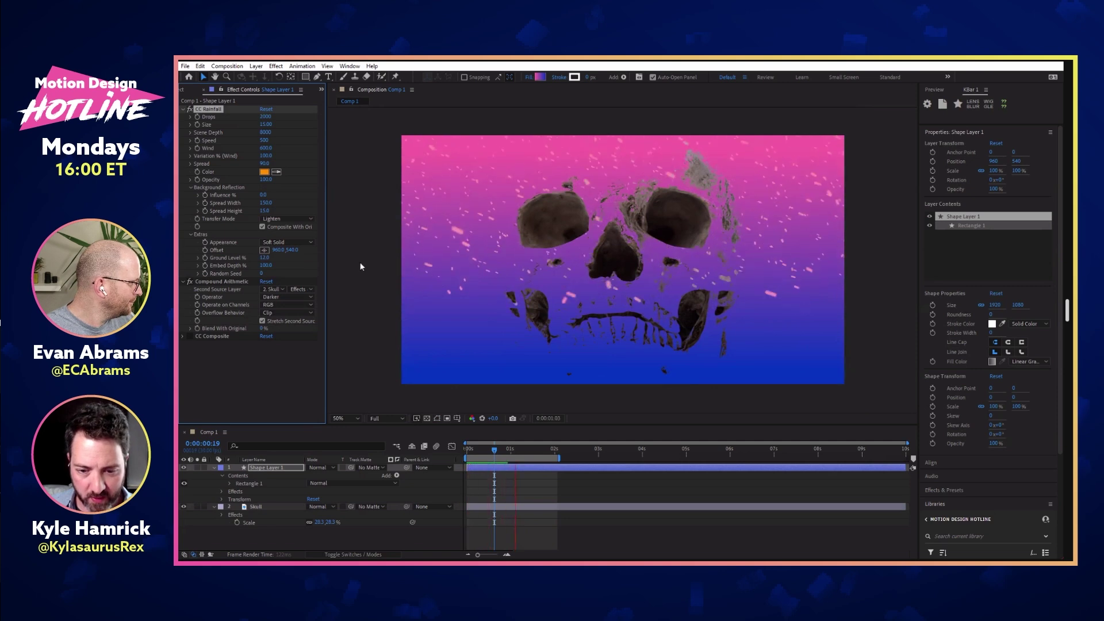
key(space)
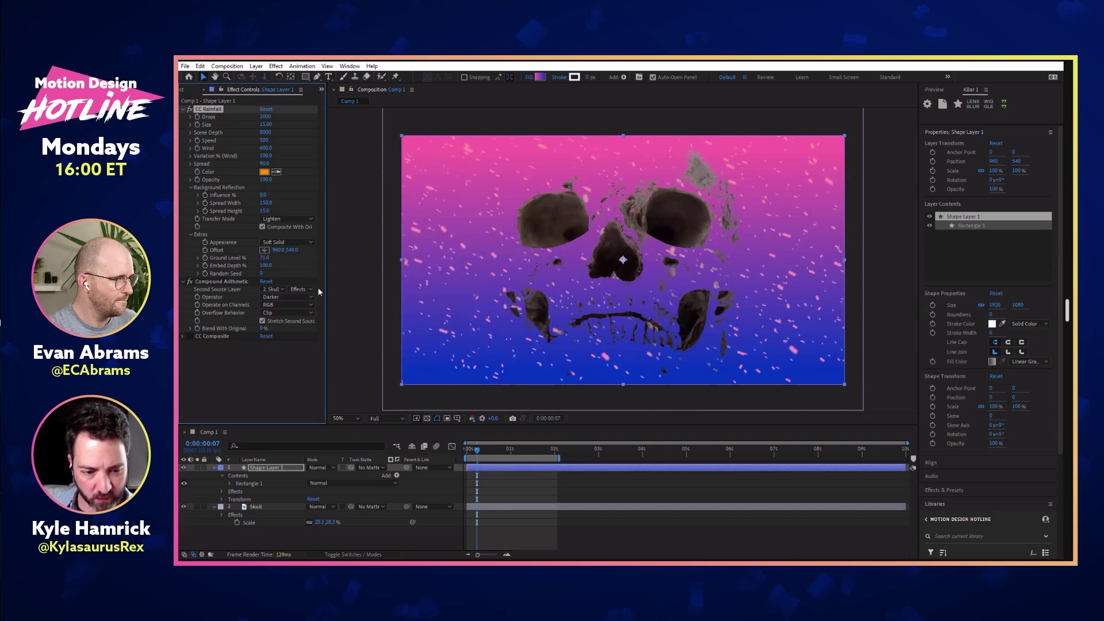
Step: Keyframe CC Rainfall's Offset from the first frame to 5770 horizontally at 4 seconds, extend the work area to match, and preview
drag(279, 249, 379, 258)
key(ctrl+z)
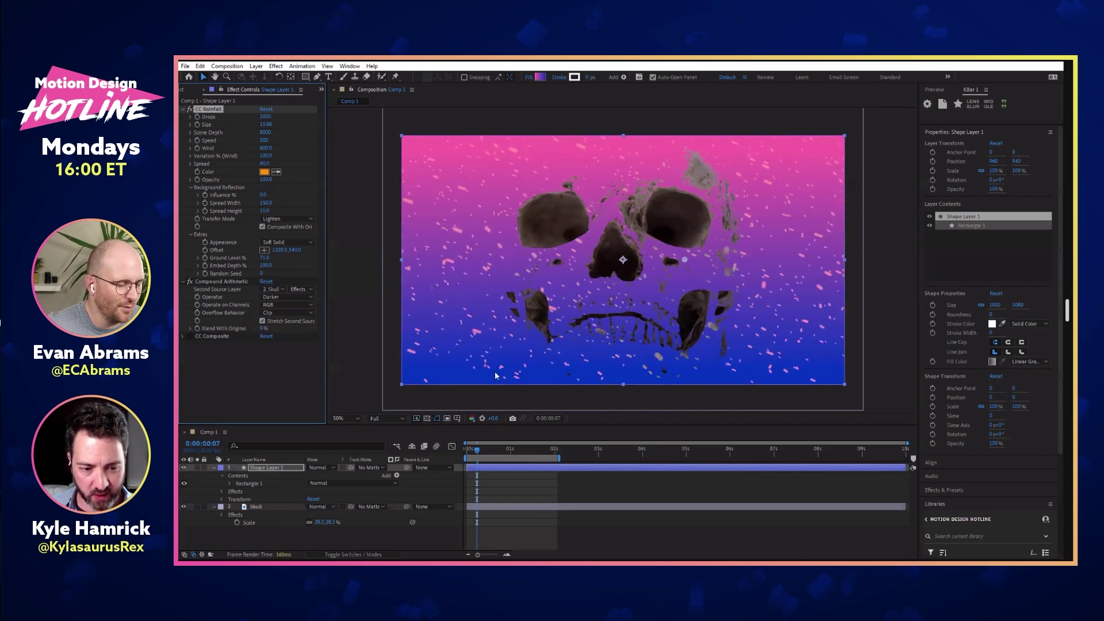
drag(470, 452, 464, 452)
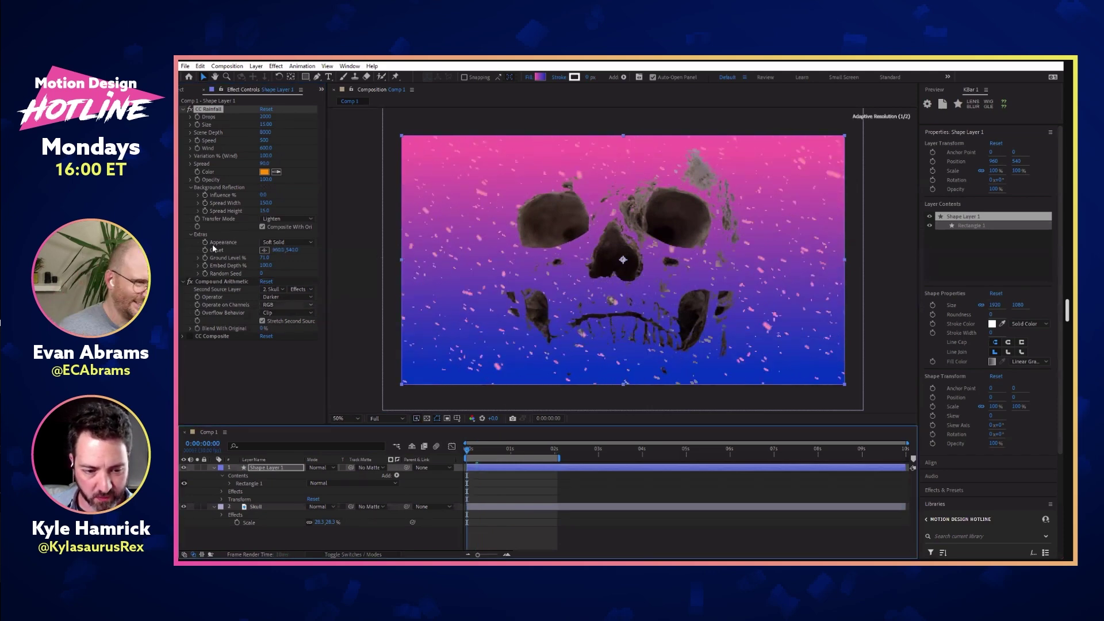
drag(562, 458, 650, 458)
click(643, 450)
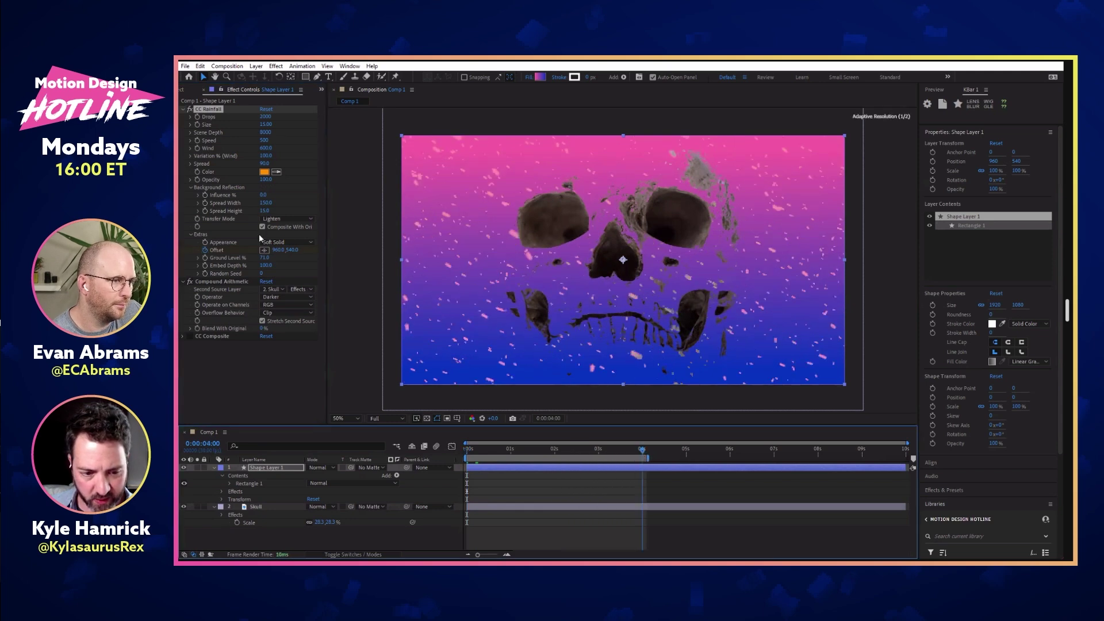
drag(278, 250, 337, 245)
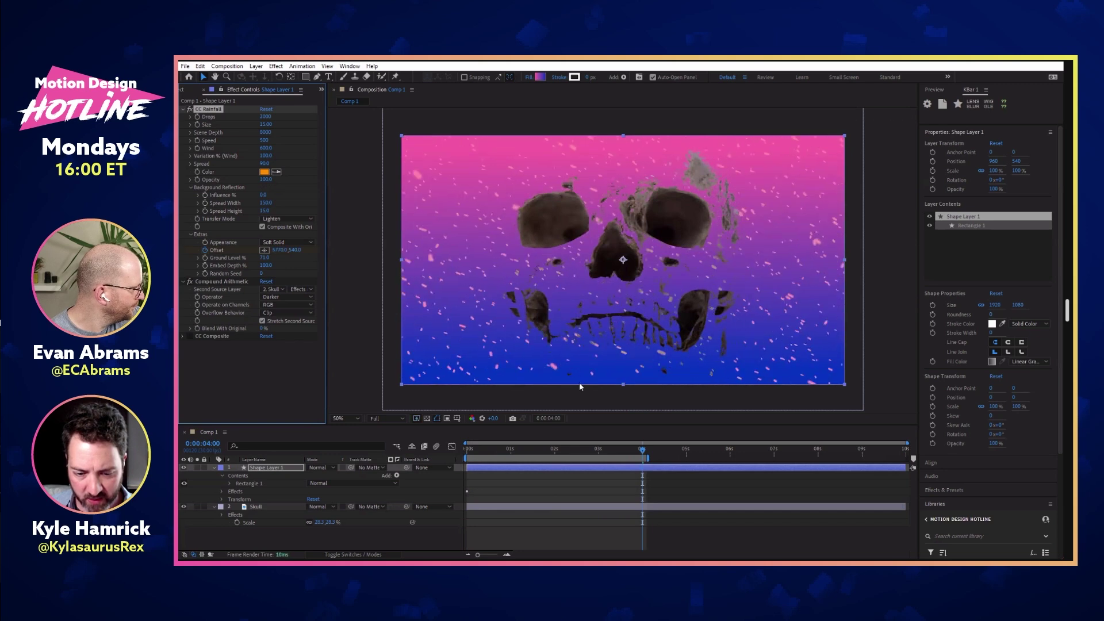
key(u)
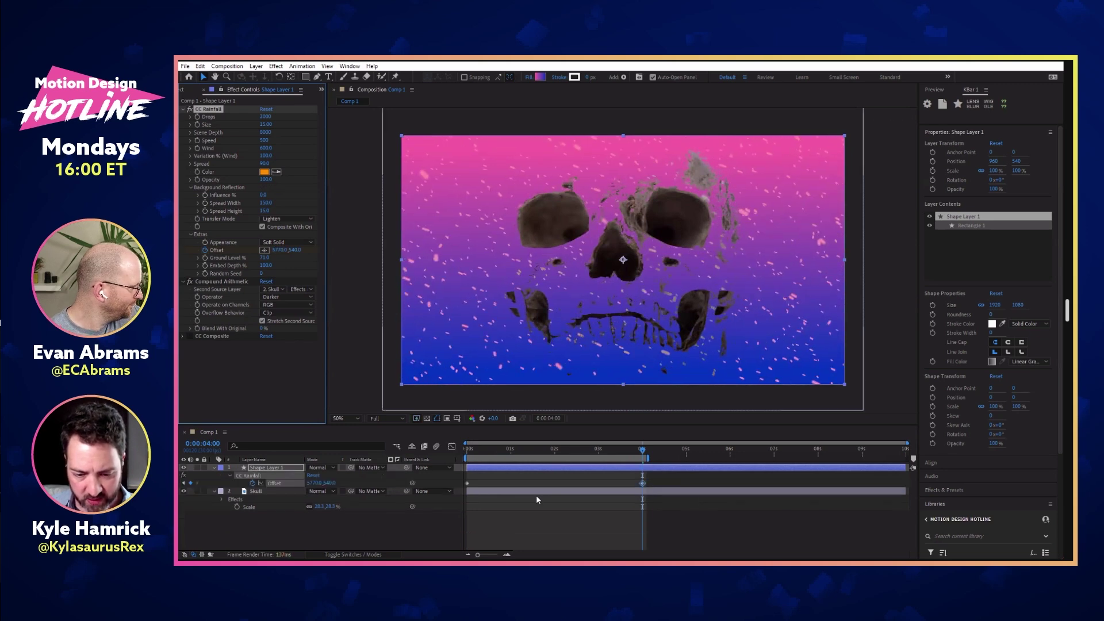
key(space)
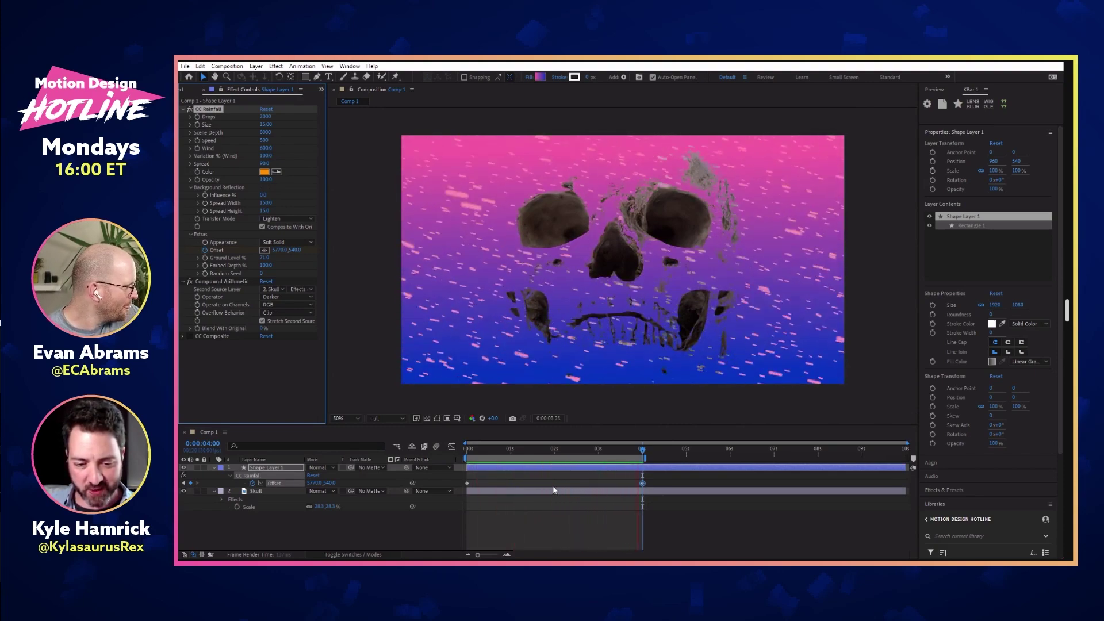
Step: Set the shape layer's Compound Arithmetic Operator to Xor and preview the animation
click(263, 491)
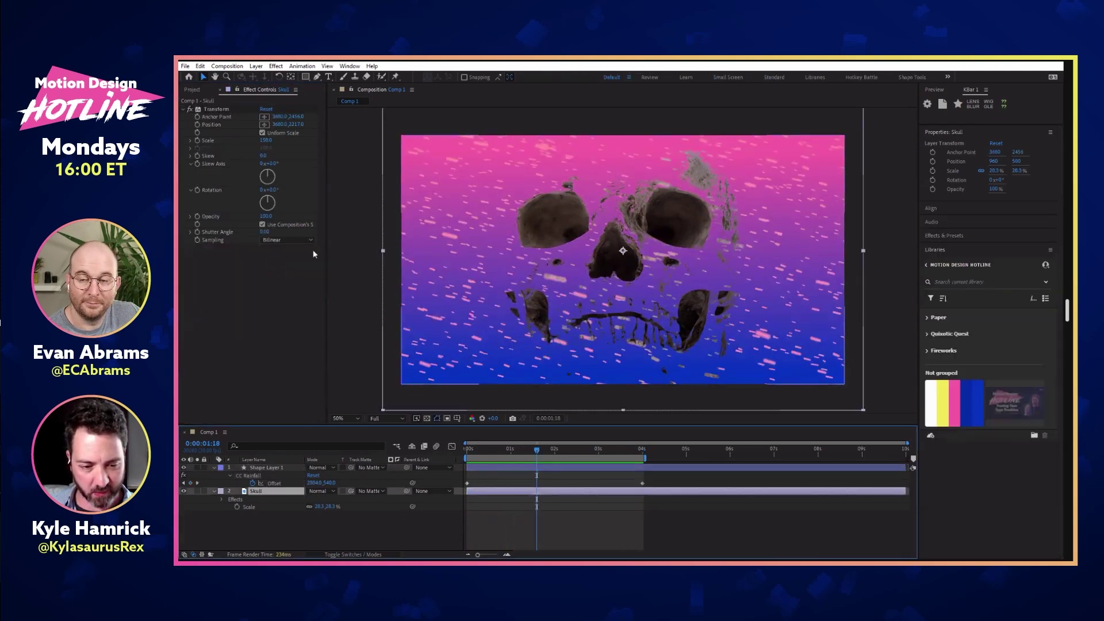
key(ctrl+Up)
click(293, 298)
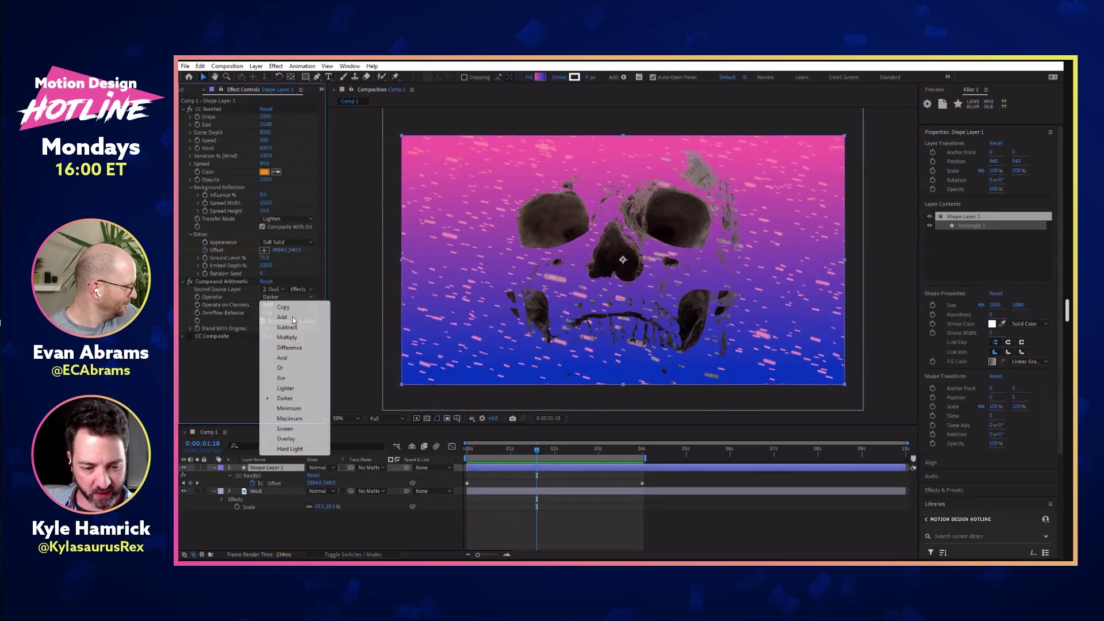
click(290, 378)
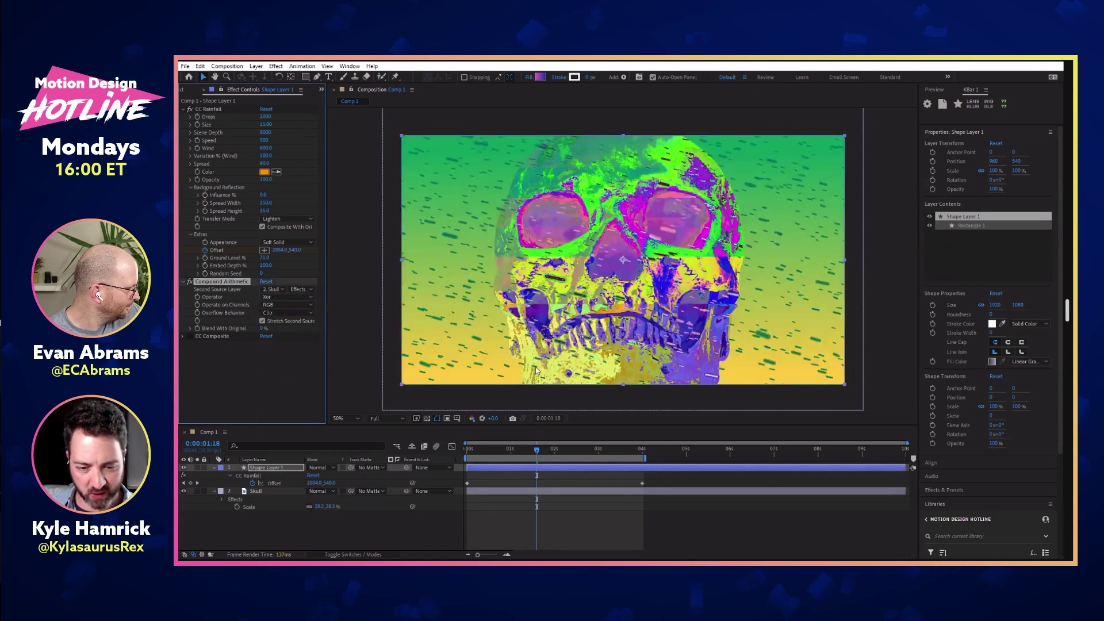
key(space)
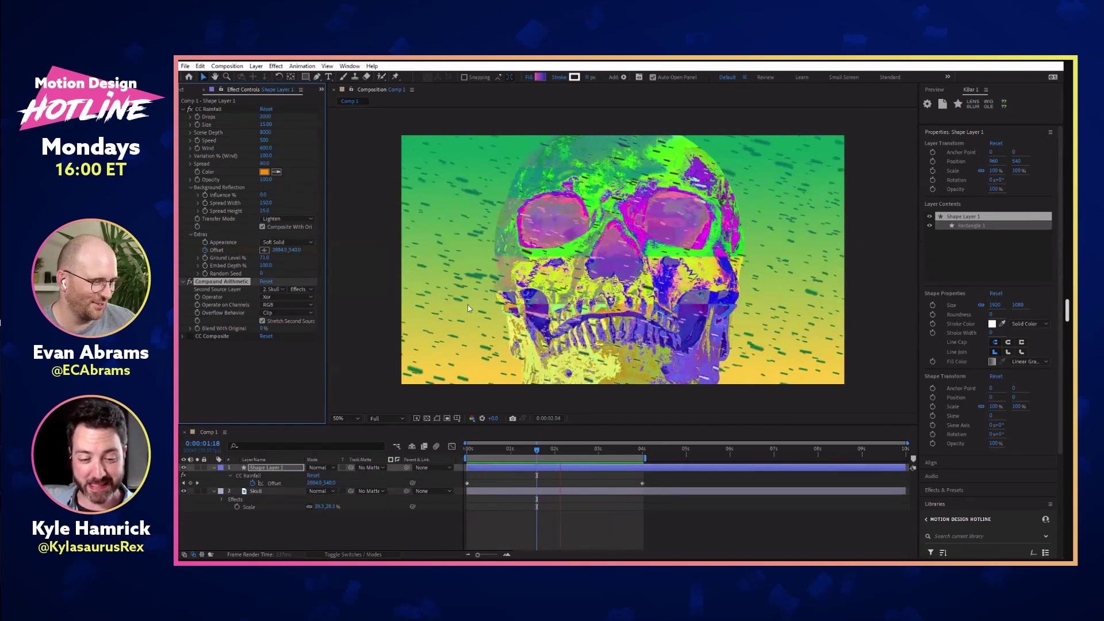
Step: Keyframe the Skull layer's Transform effect Rotation from the first frame to one full revolution at 4 seconds, and preview it
click(288, 495)
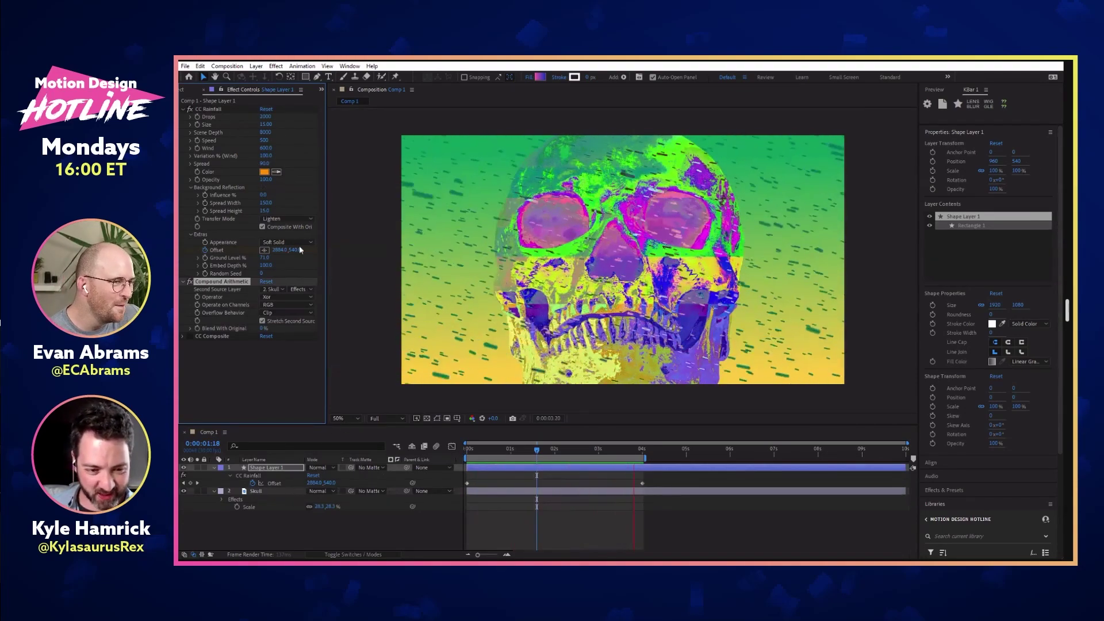
click(197, 191)
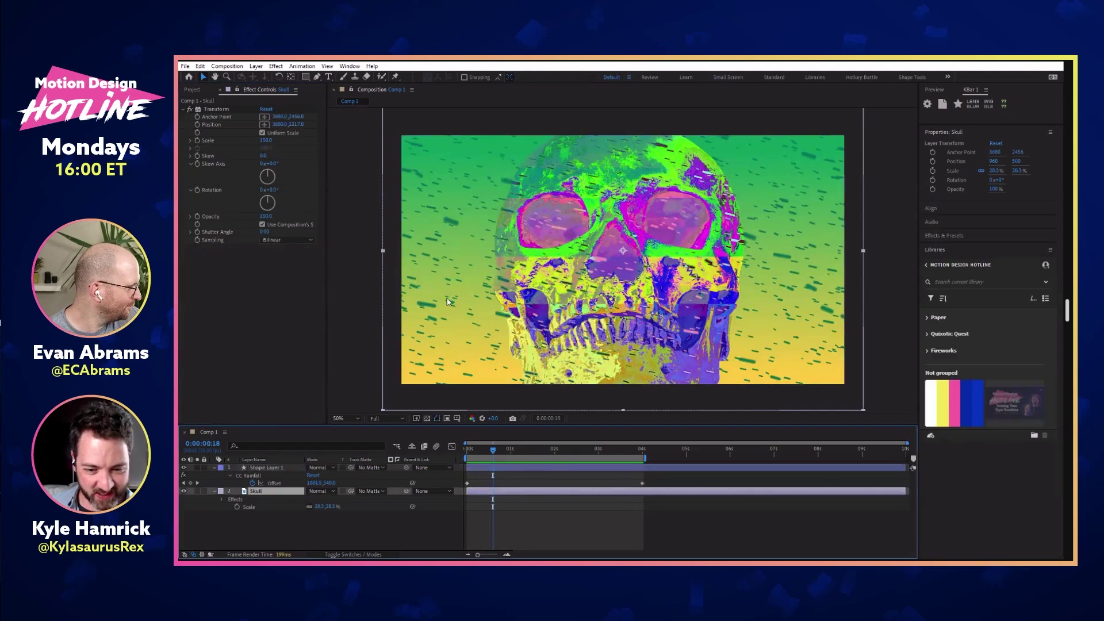
key(u)
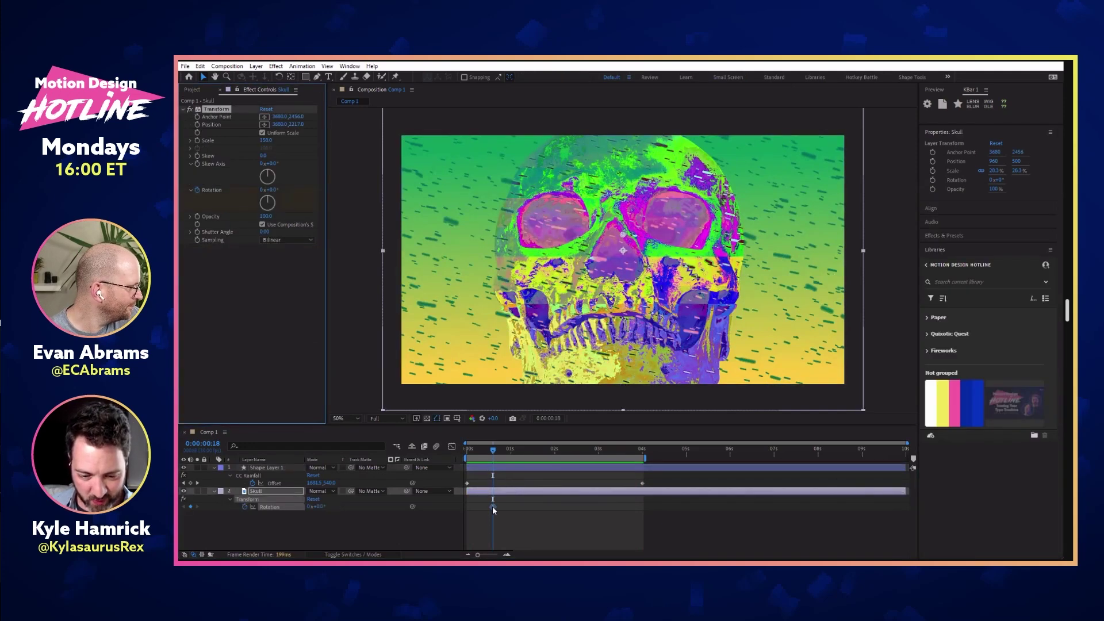
key(k)
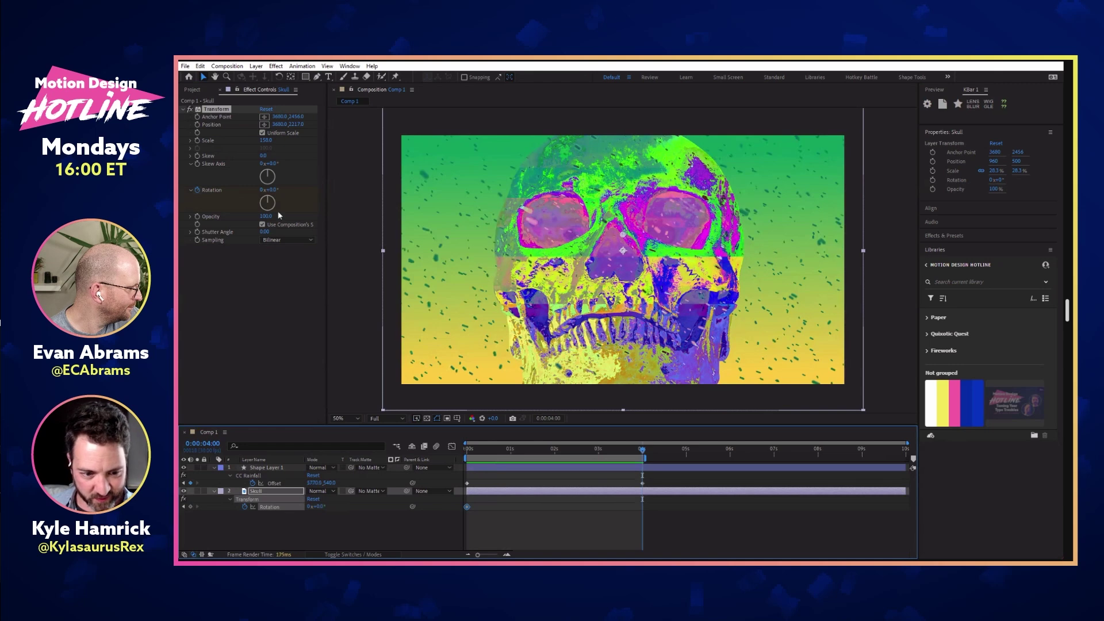
click(263, 190)
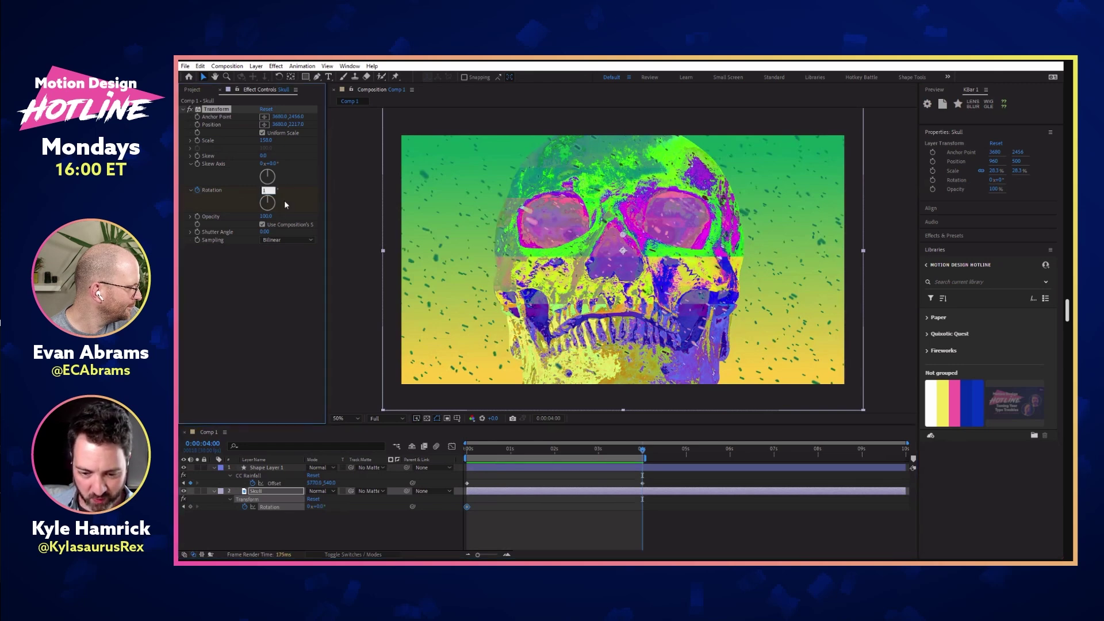
click(341, 529)
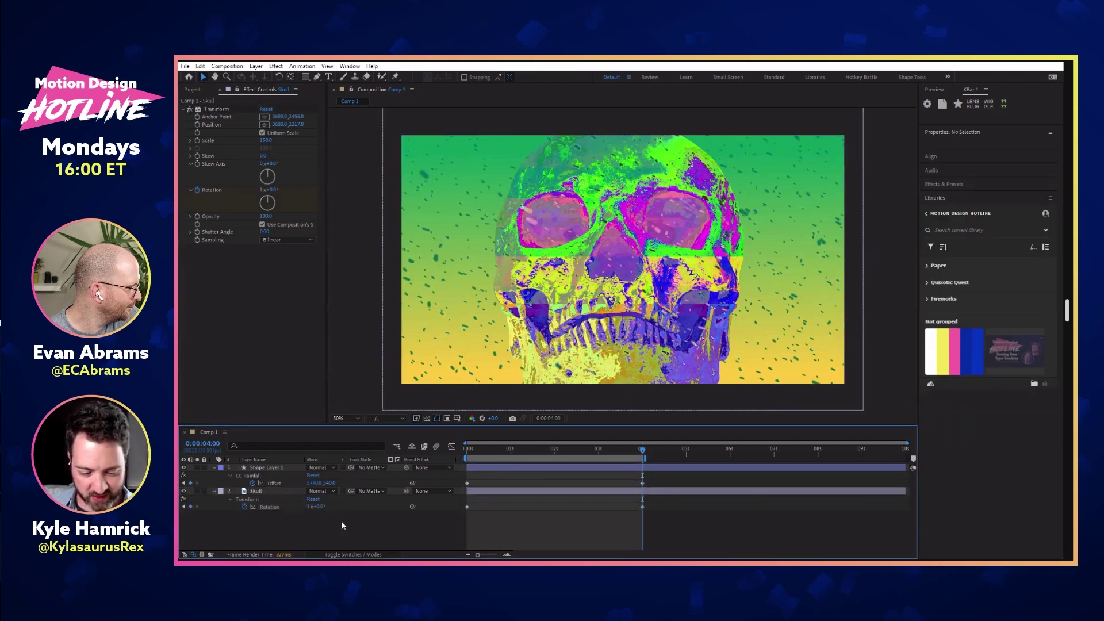
key(space)
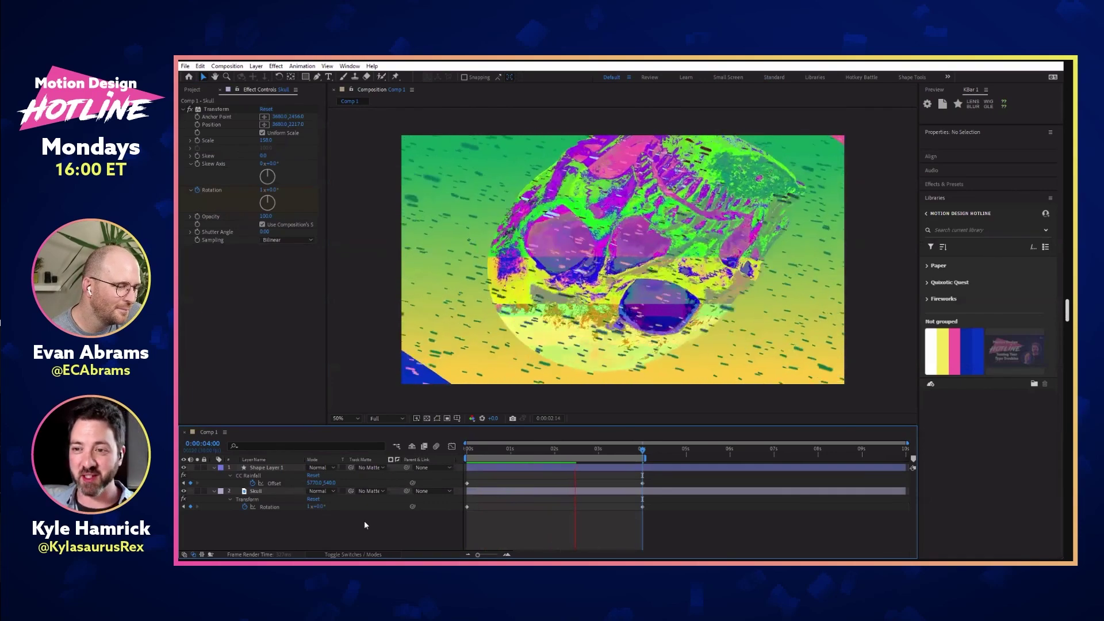
key(space)
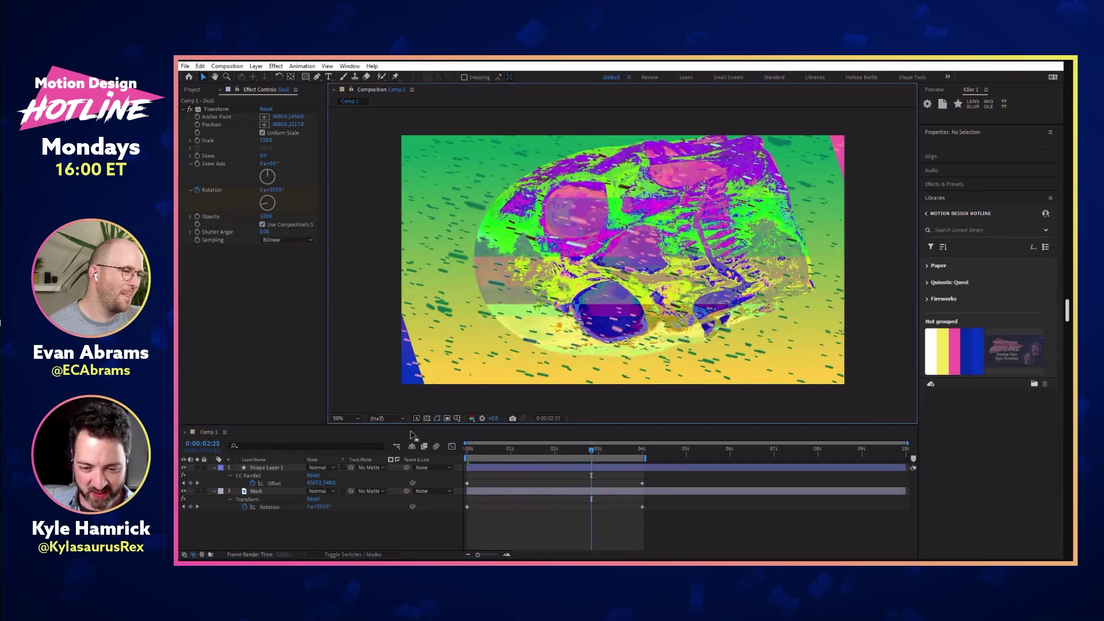
key(space)
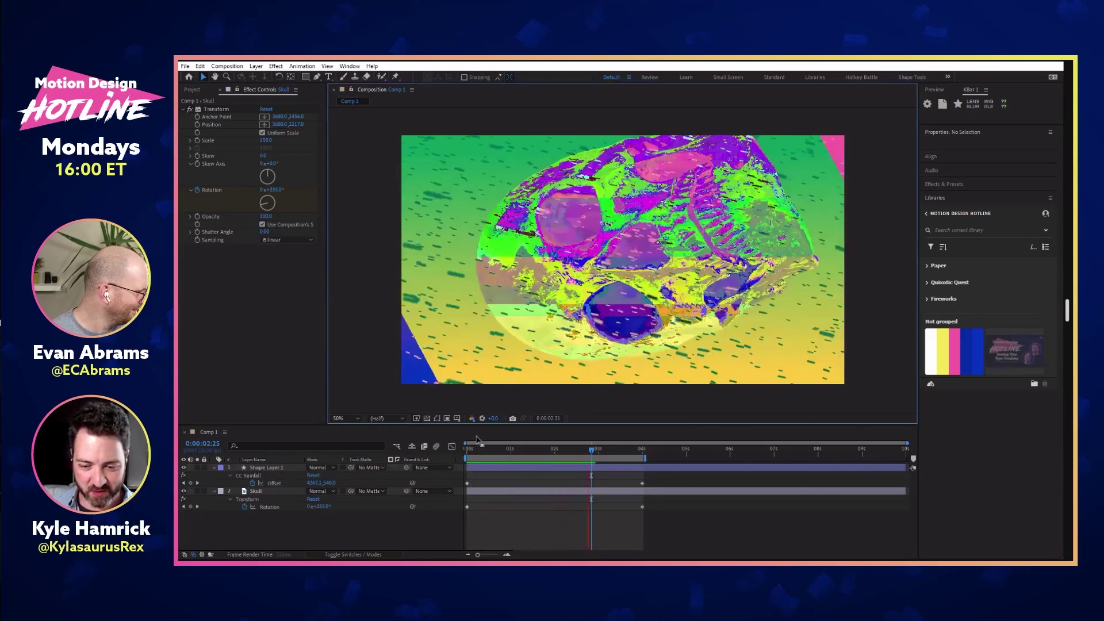
Step: Raise the Scale in the Skull layer's Transform effect to about 187 while viewing frame 0:00:03:10, and preview the animation
click(635, 451)
click(613, 451)
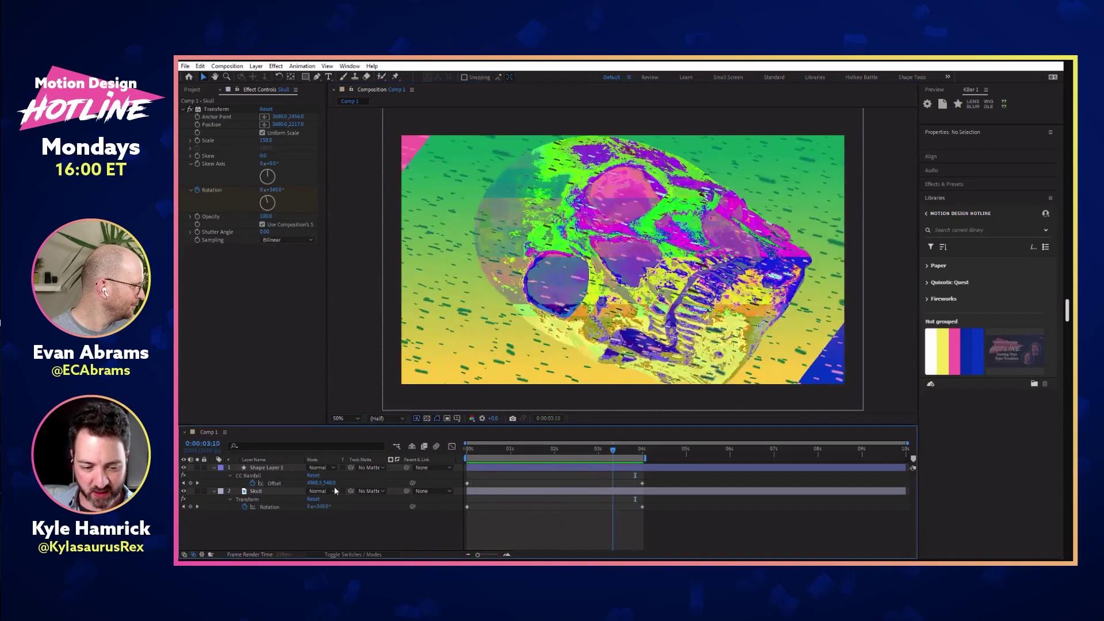
click(270, 491)
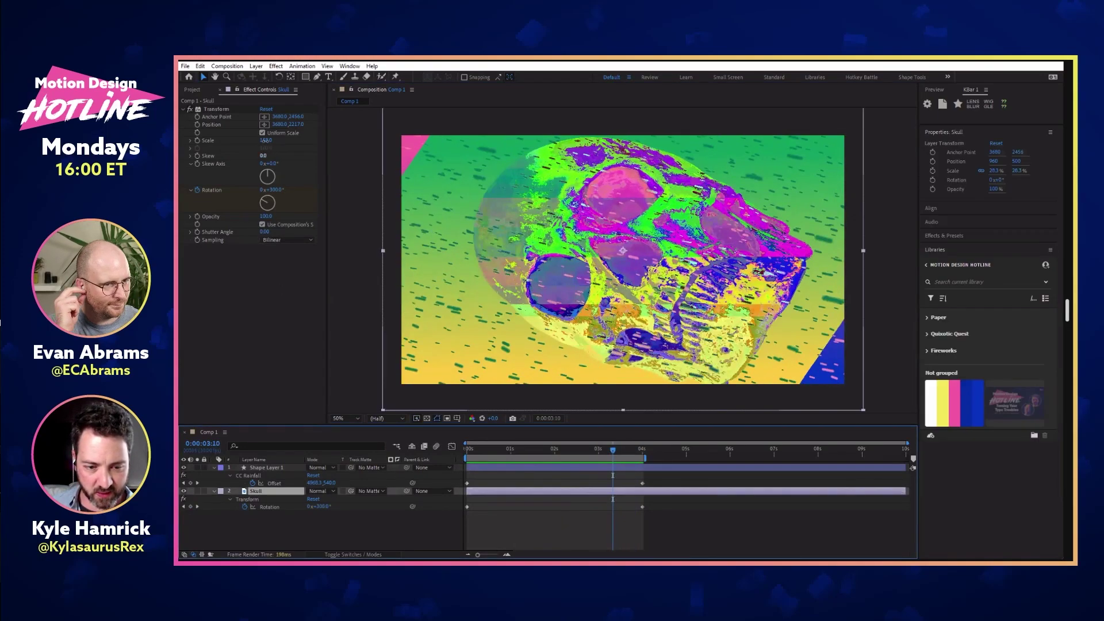
drag(265, 140, 340, 140)
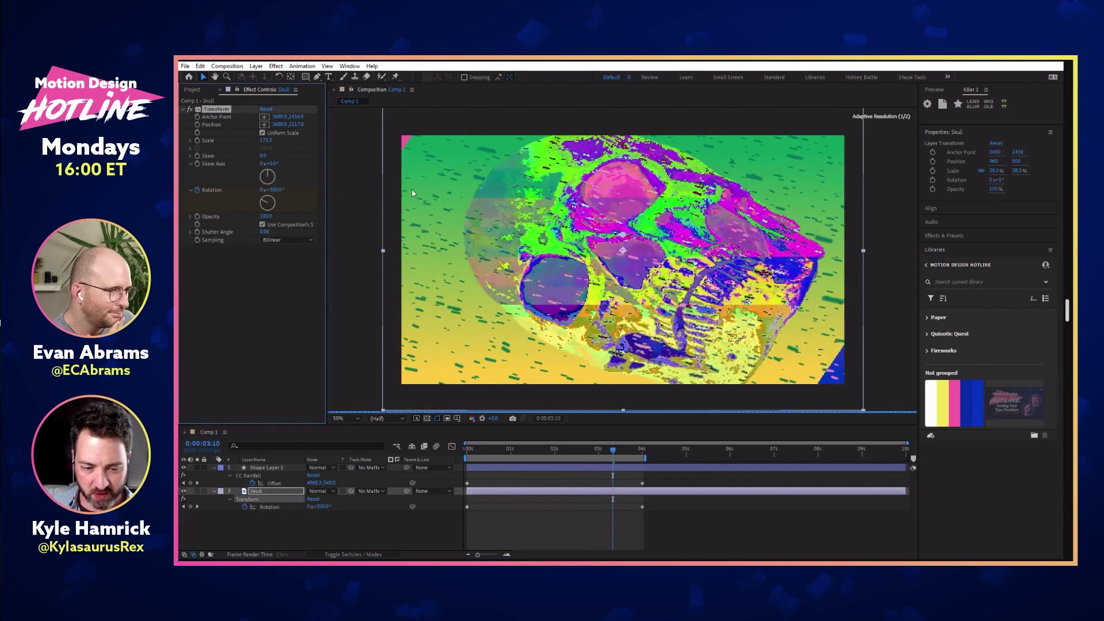
key(space)
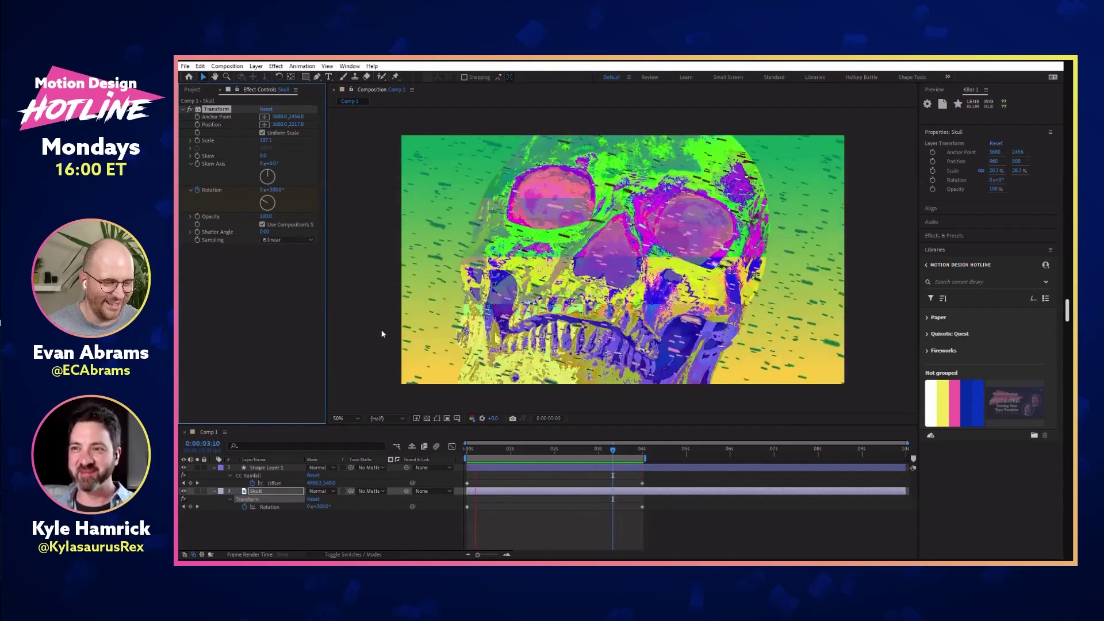
key(space)
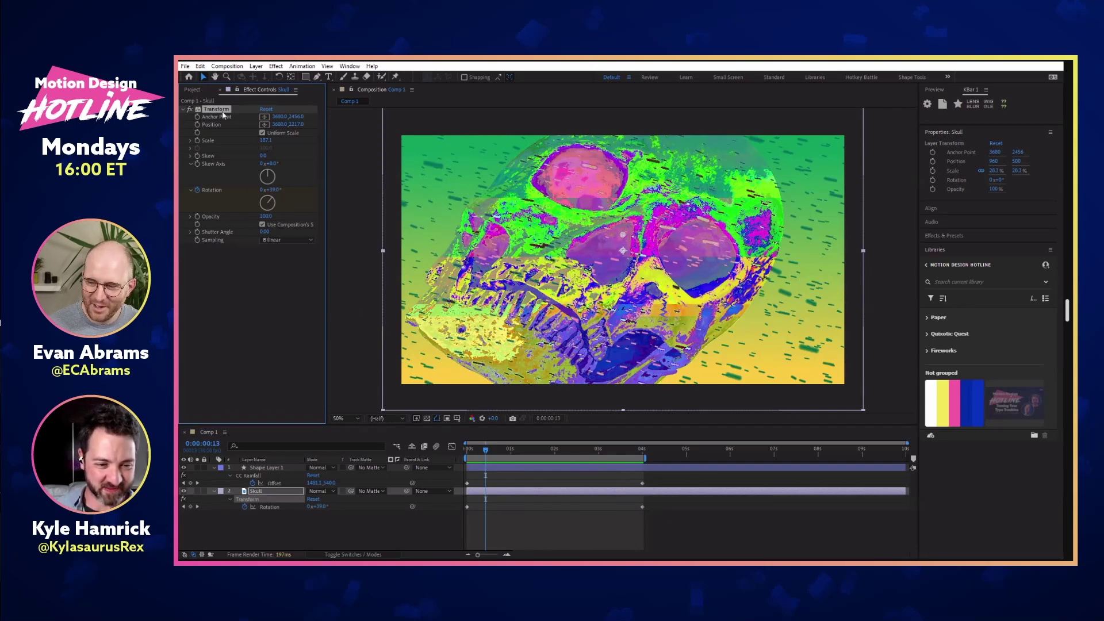
Step: Rename the Comp 1 composition in the project with a title starting with the artist's first name and "Amazing"
click(192, 90)
click(230, 182)
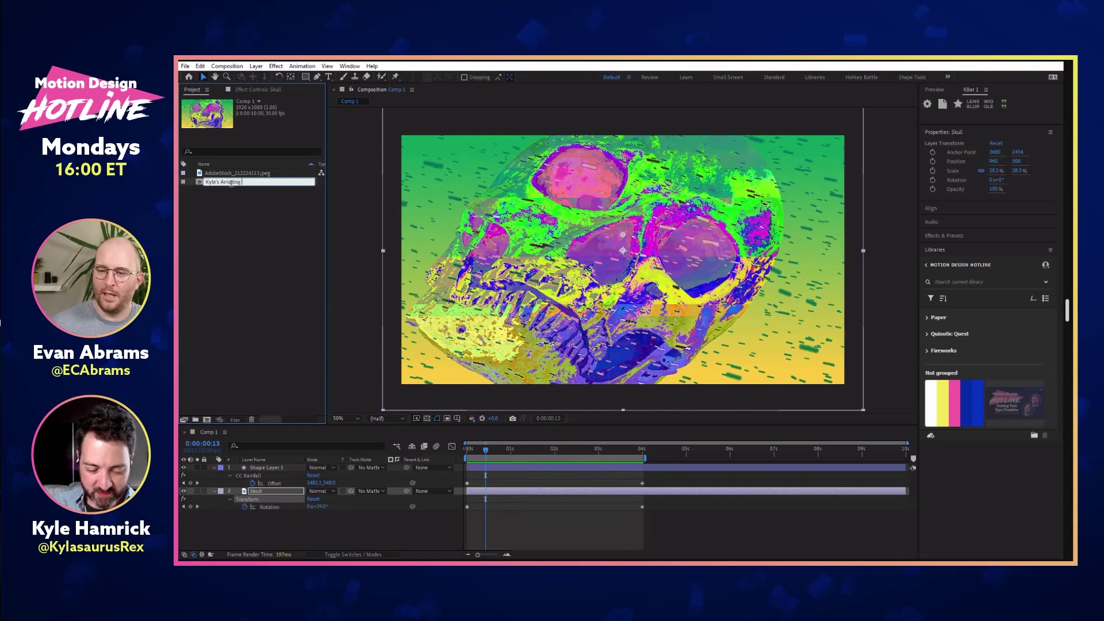
key(Return)
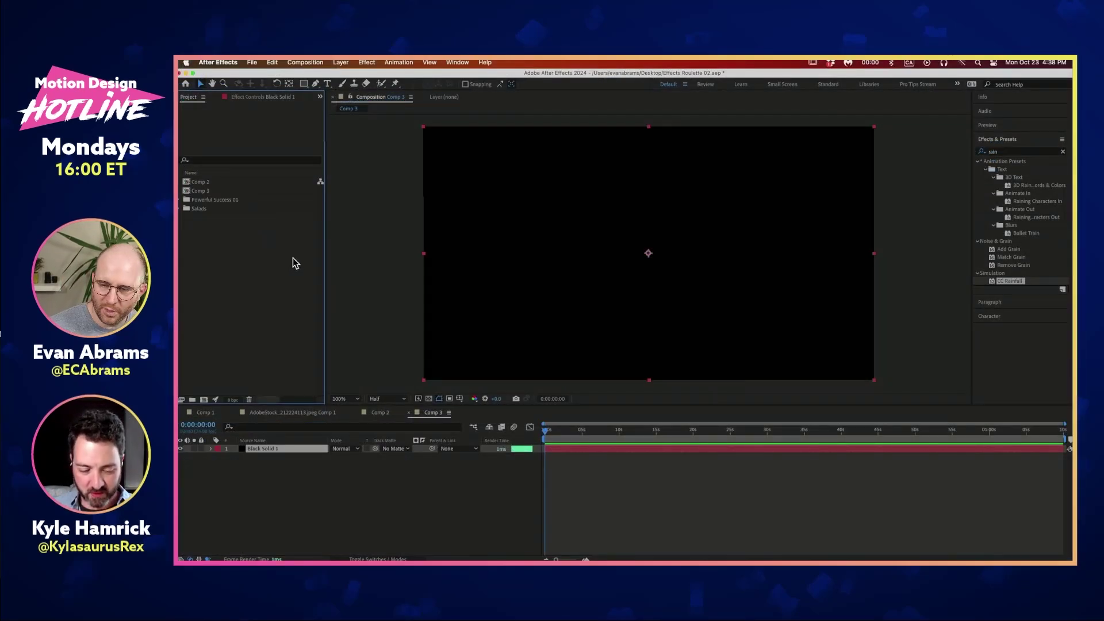
Step: Rename the Comp 3 composition in the other project as More Excellence
click(208, 191)
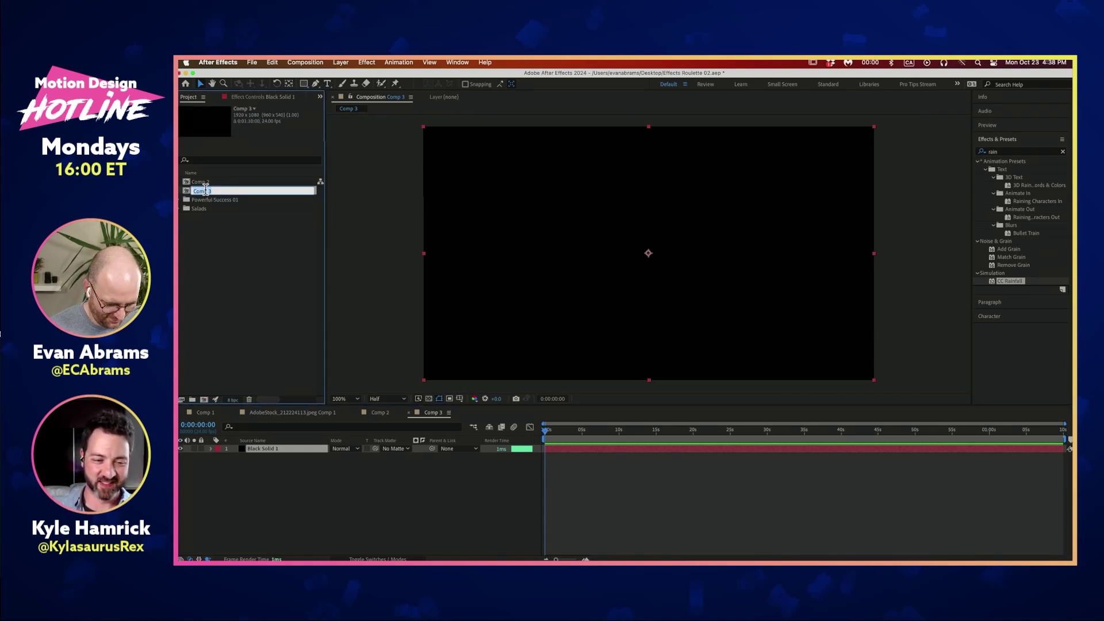
text(More Excellence)
key(Return)
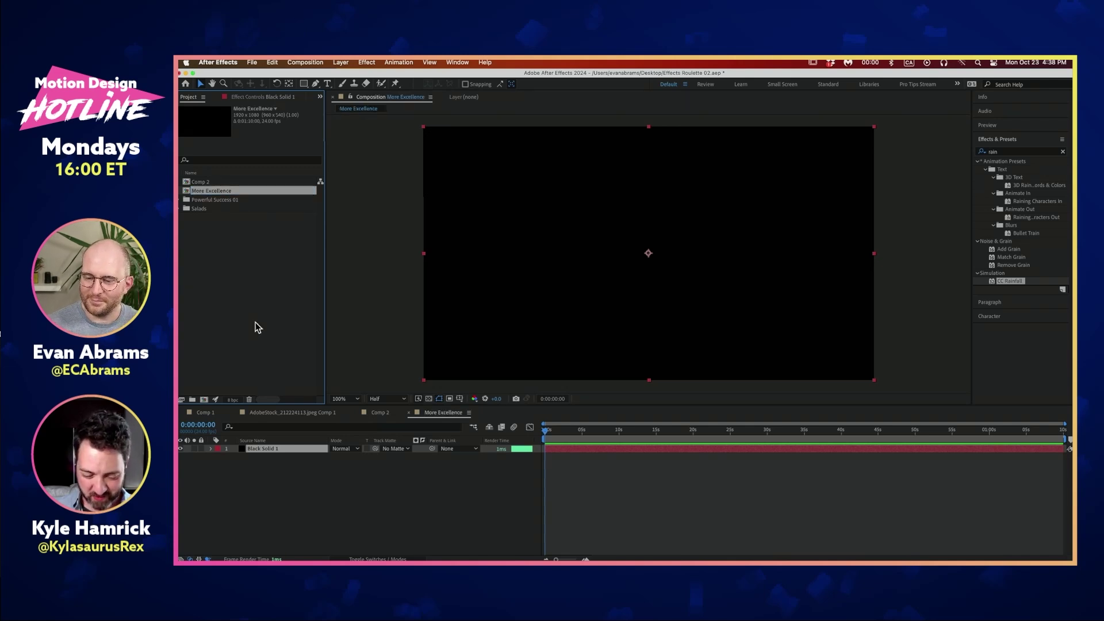
Step: Run the Random Effect (1).jsx script on the Black Solid 1 layer to add a first random effect
click(284, 450)
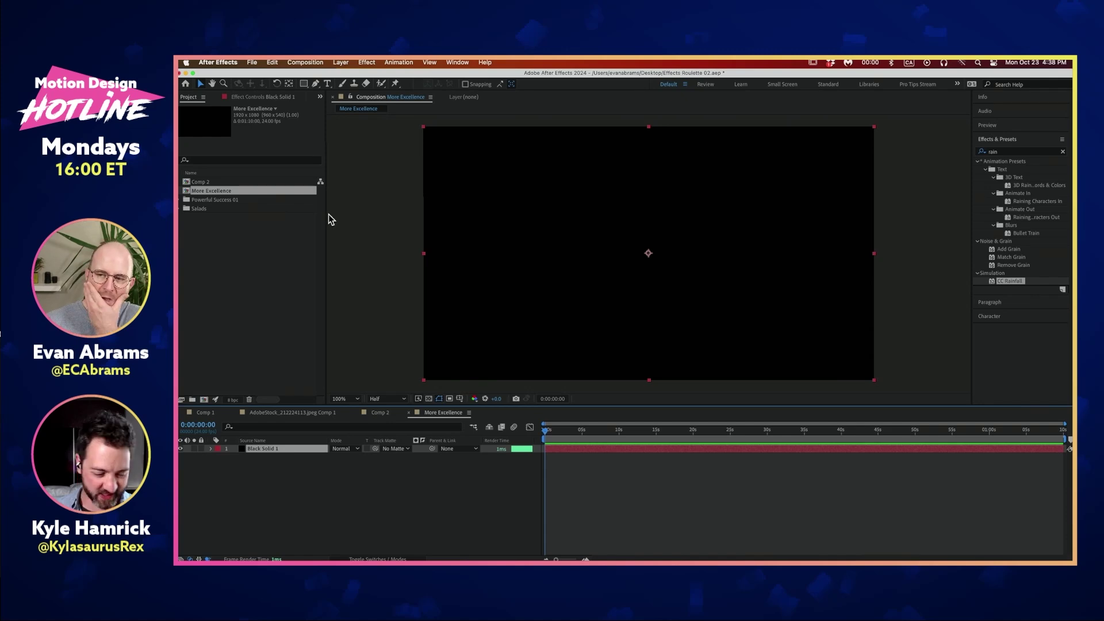
click(340, 63)
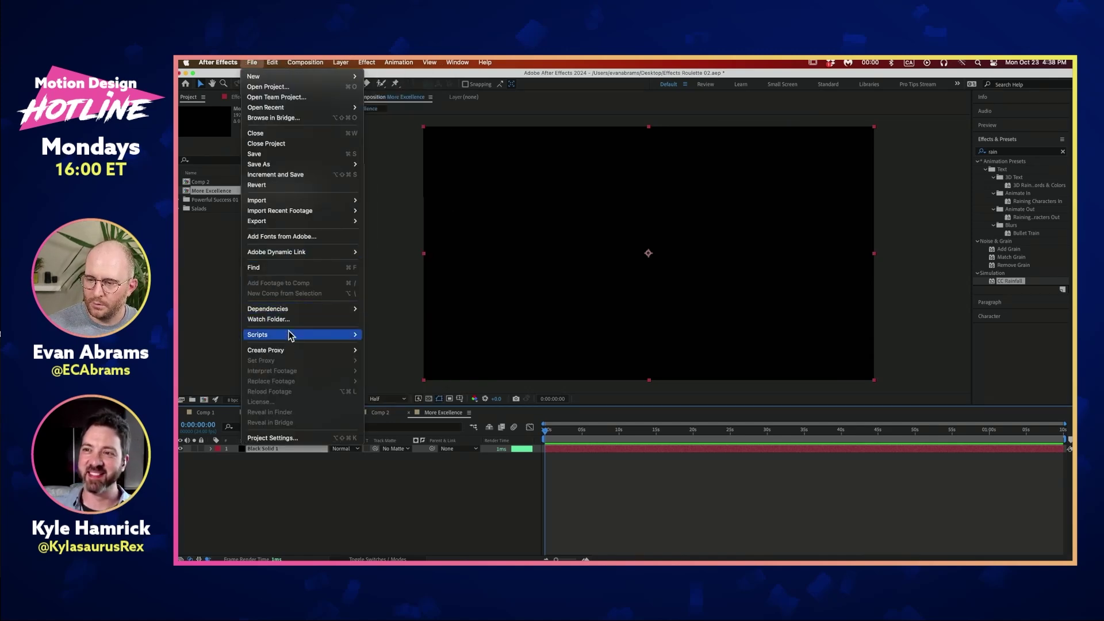
mouse_move(291, 335)
mouse_move(425, 365)
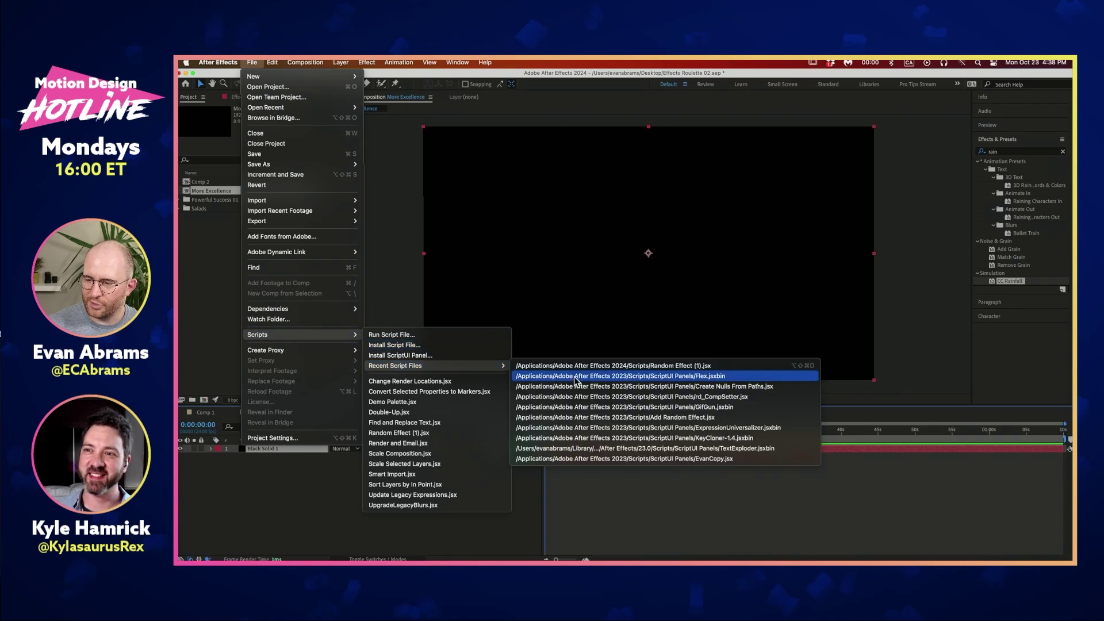
click(493, 247)
click(254, 93)
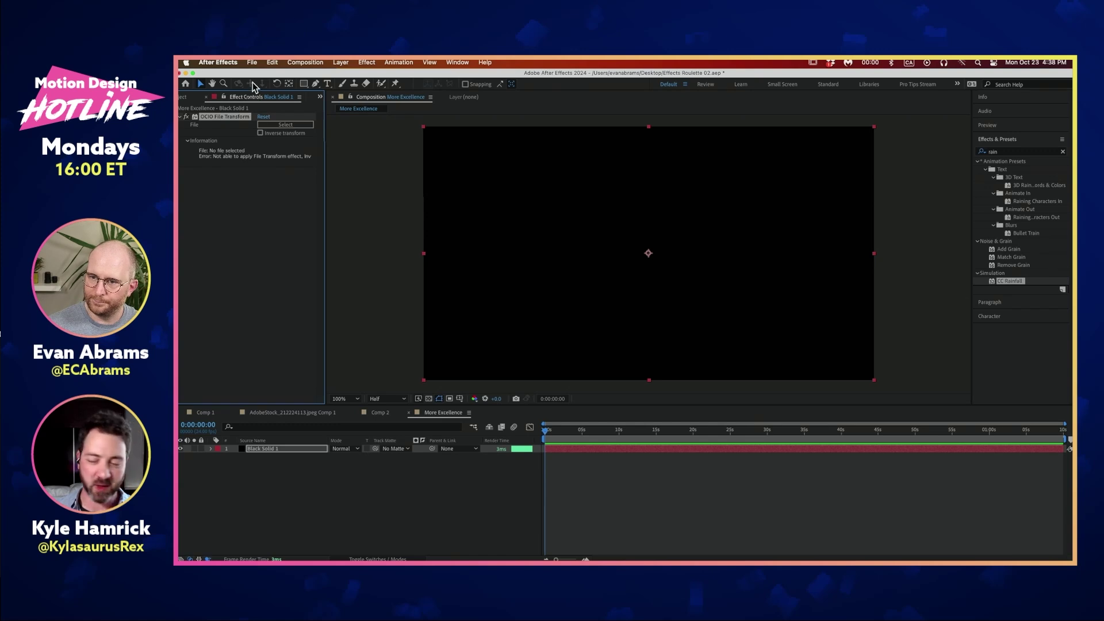
Step: Run Random Effect (1).jsx on the black solid again to add a second random effect, and select that effect
click(256, 64)
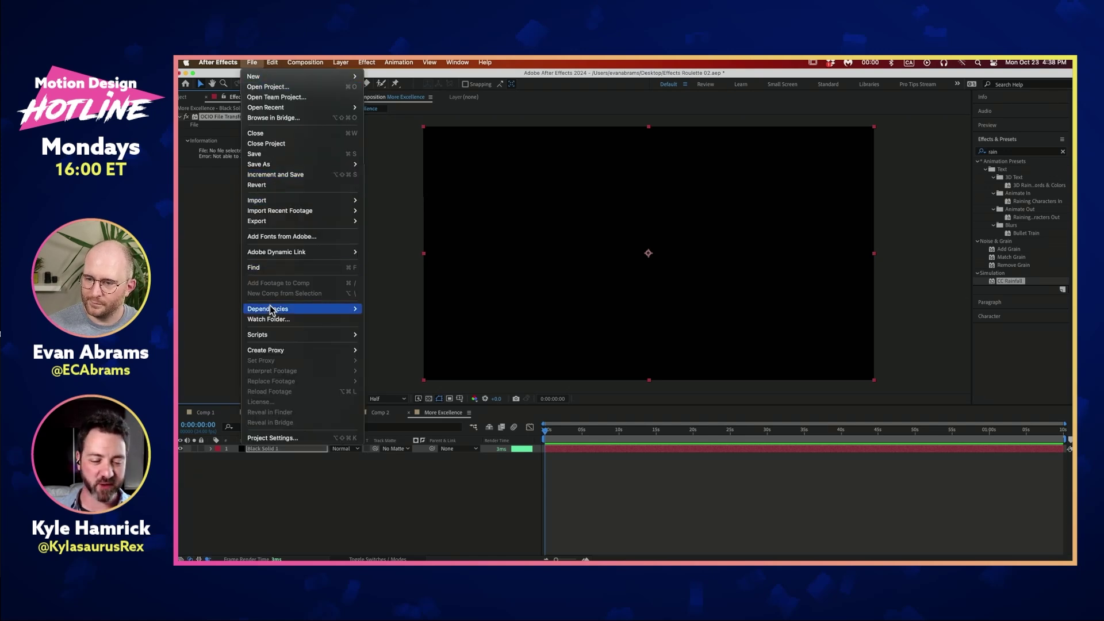
mouse_move(272, 309)
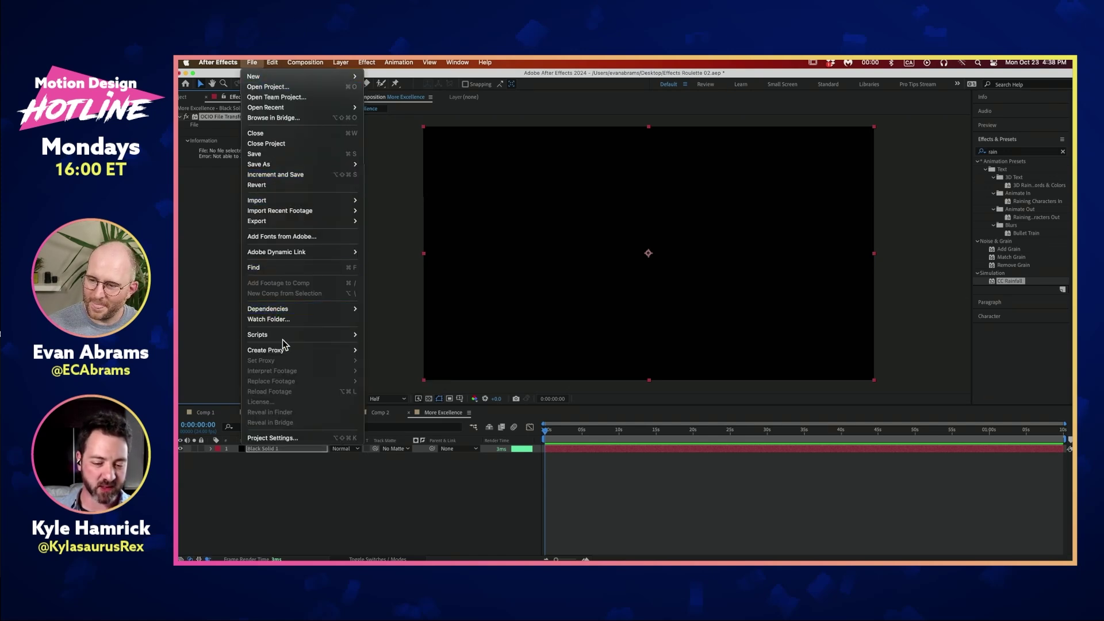
mouse_move(286, 335)
mouse_move(437, 366)
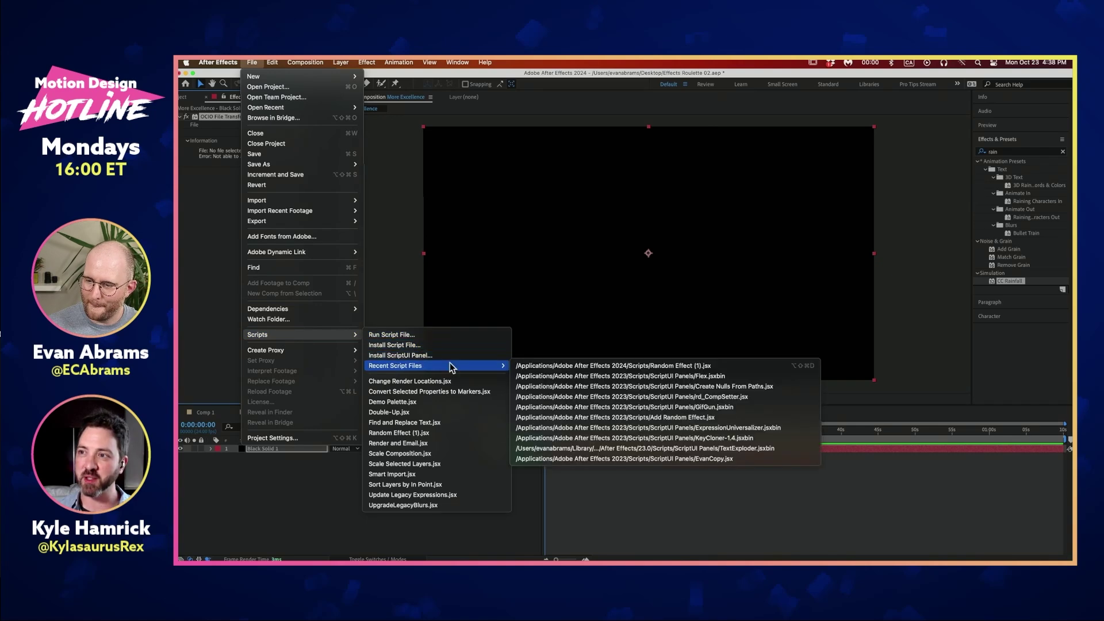
click(535, 367)
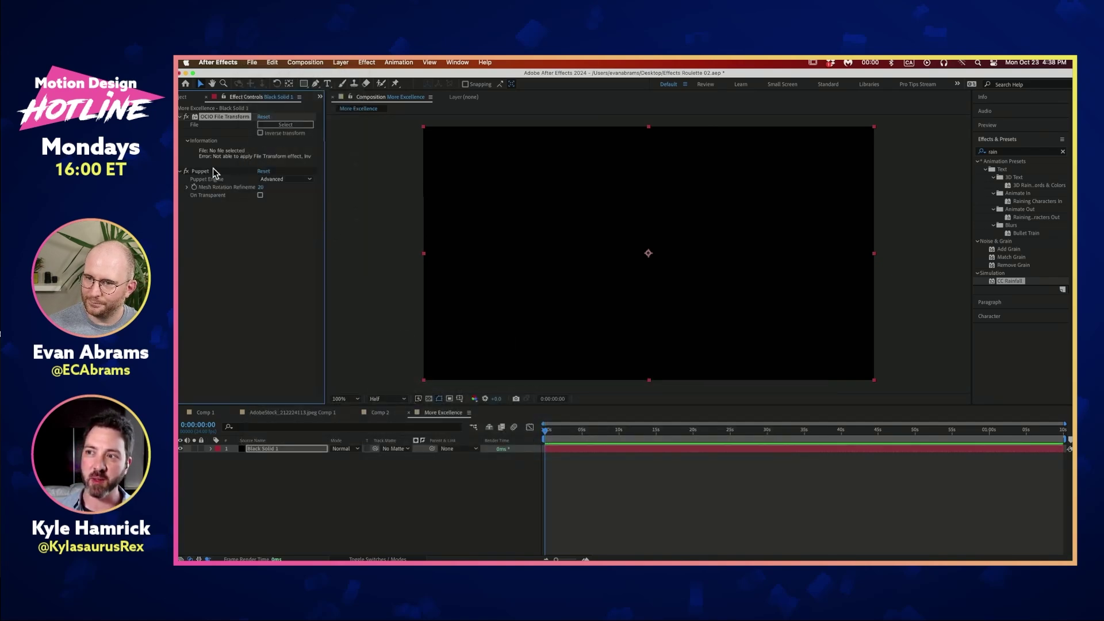
click(207, 172)
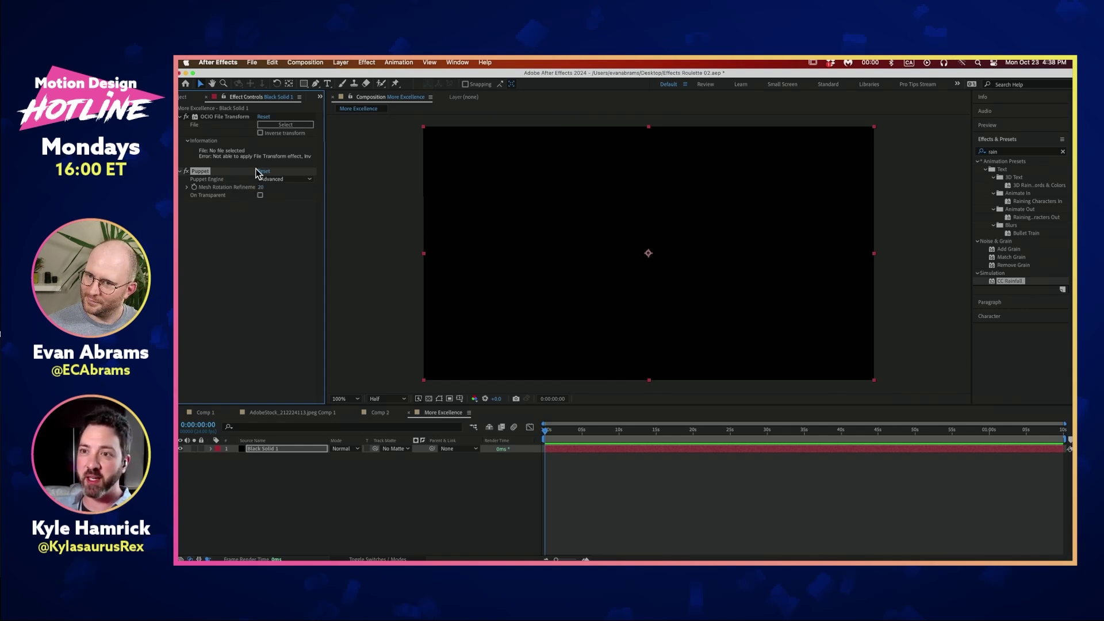
click(323, 63)
mouse_move(340, 62)
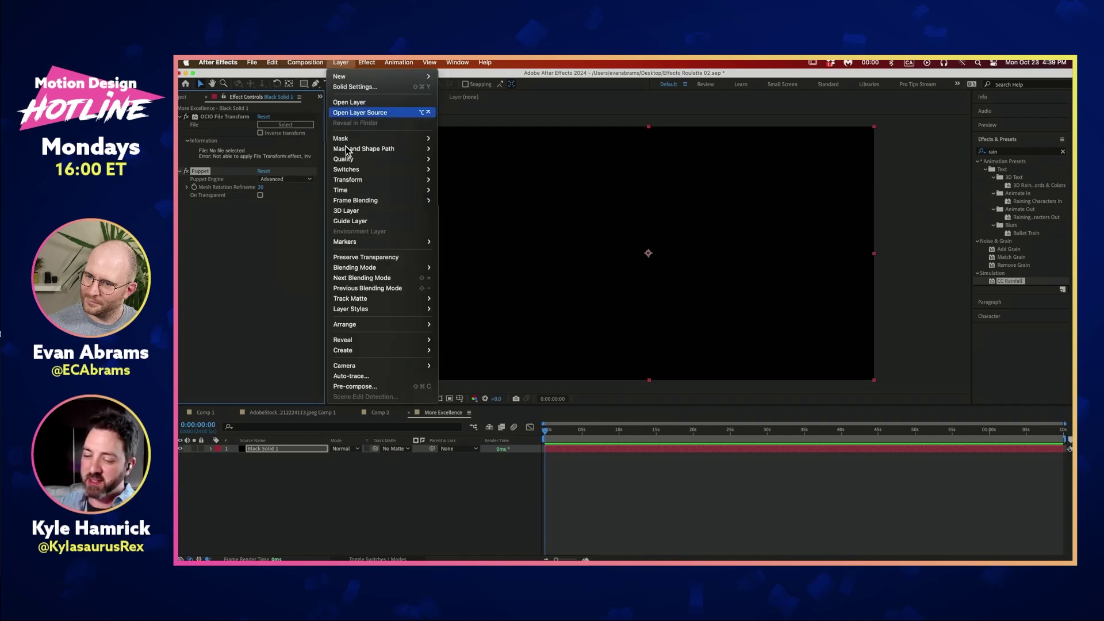
mouse_move(357, 340)
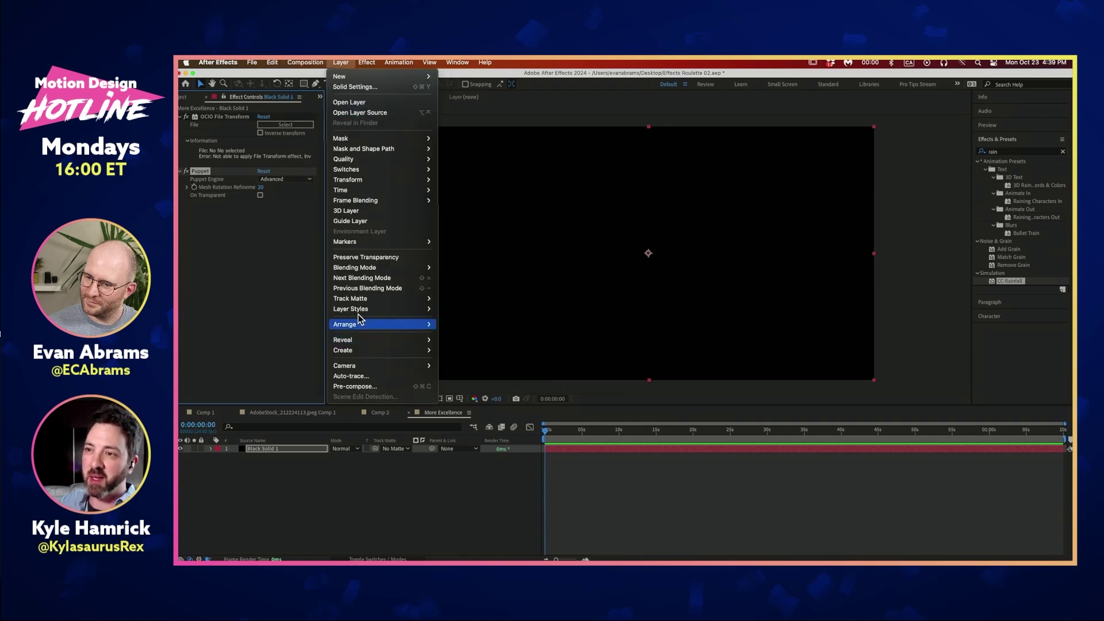
mouse_move(362, 247)
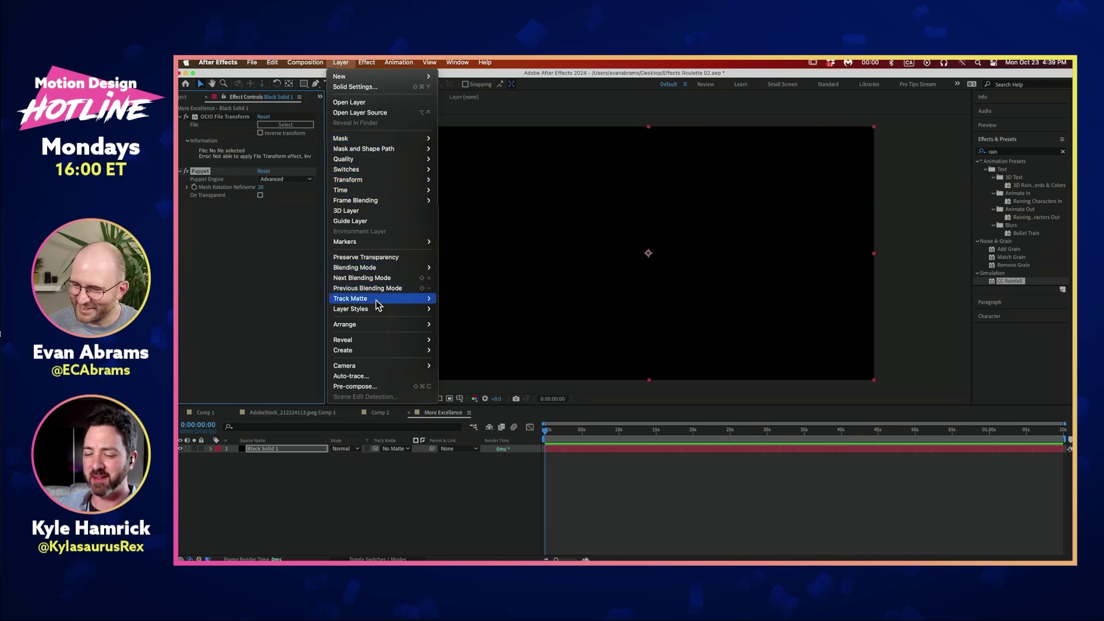
mouse_move(376, 301)
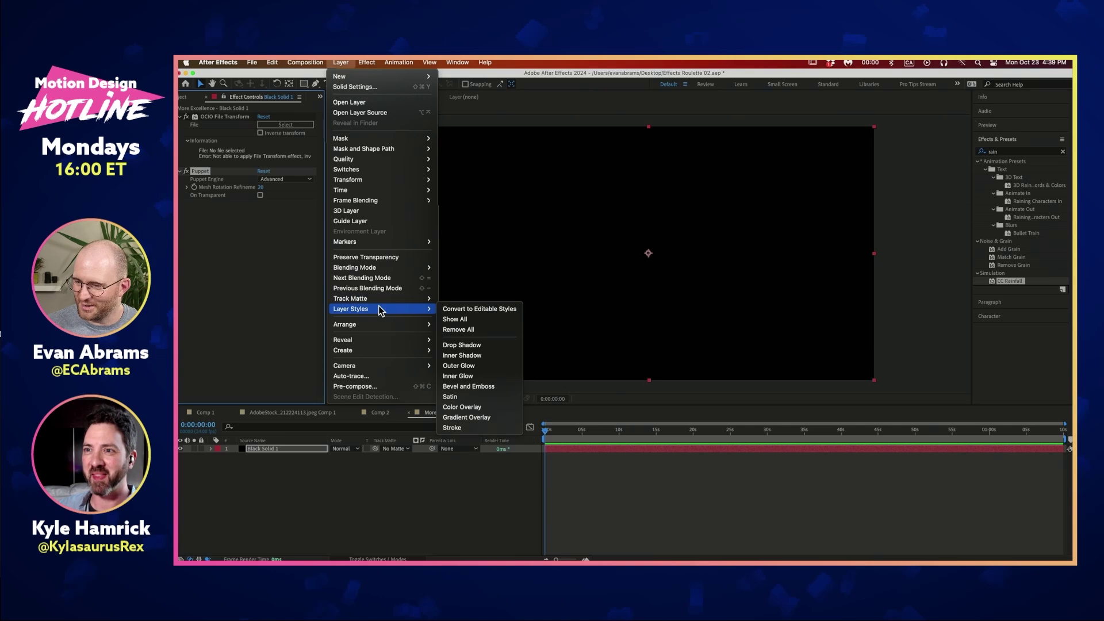
Step: Add a third random effect to the black solid with the Random Effect (1).jsx script, and select the new effect
mouse_move(252, 62)
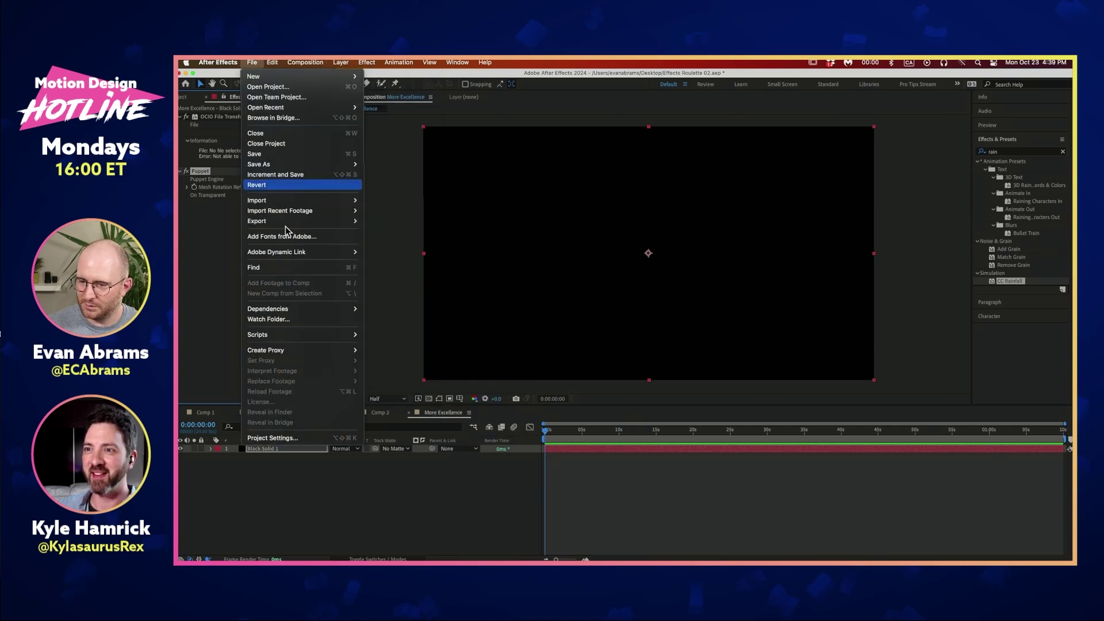
mouse_move(290, 336)
mouse_move(437, 365)
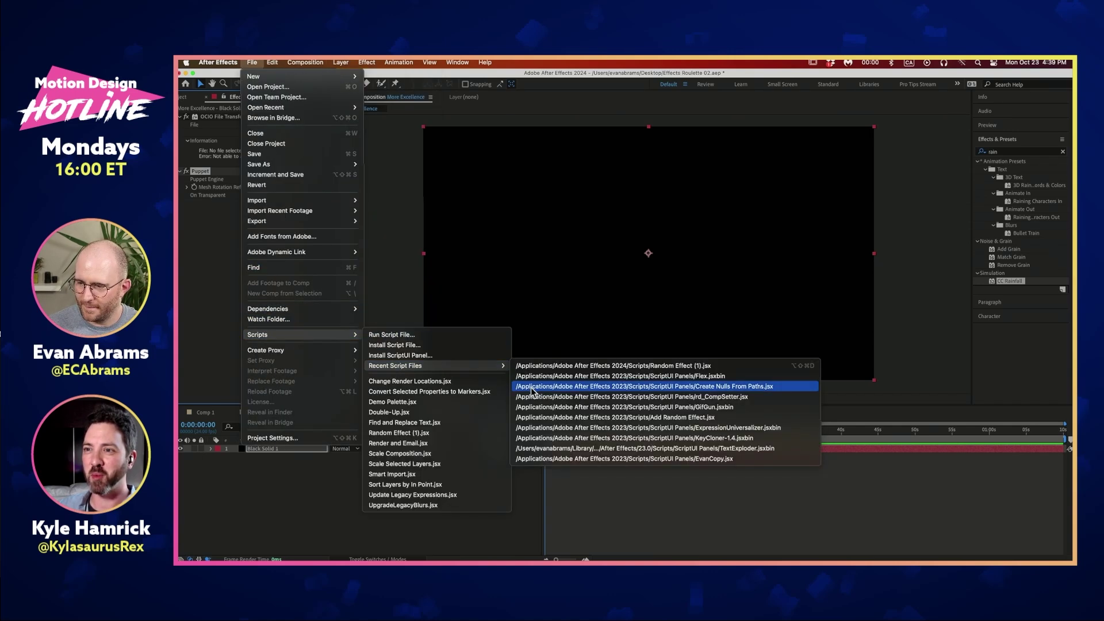
click(555, 367)
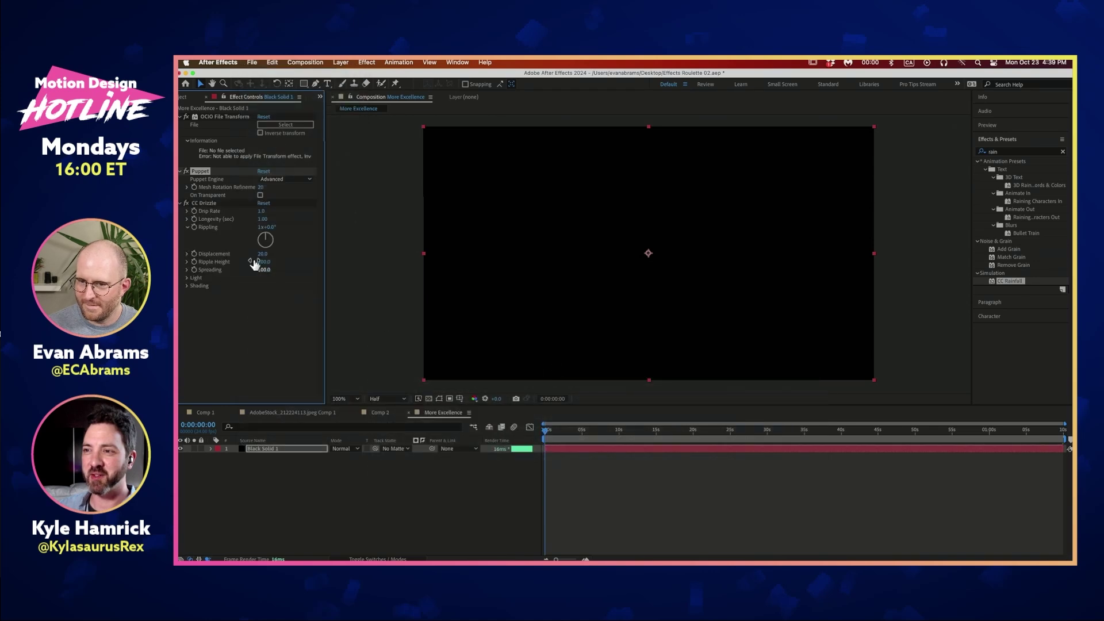
click(214, 205)
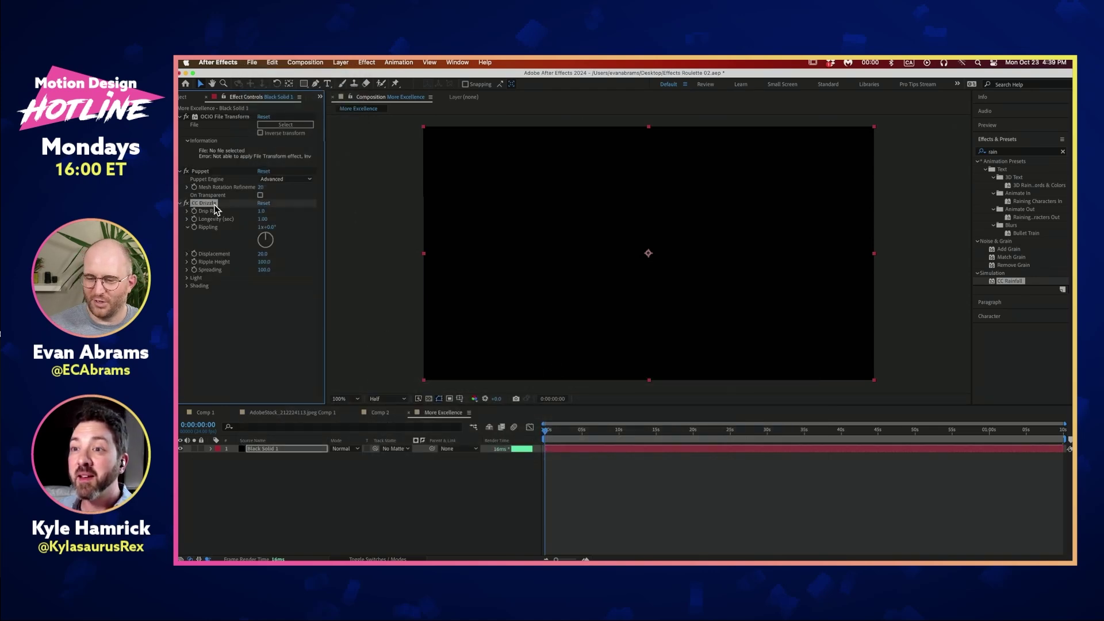
Step: Delete the OCIO File Transform effect from the black solid and preview CC Drizzle from the start of the composition
click(226, 115)
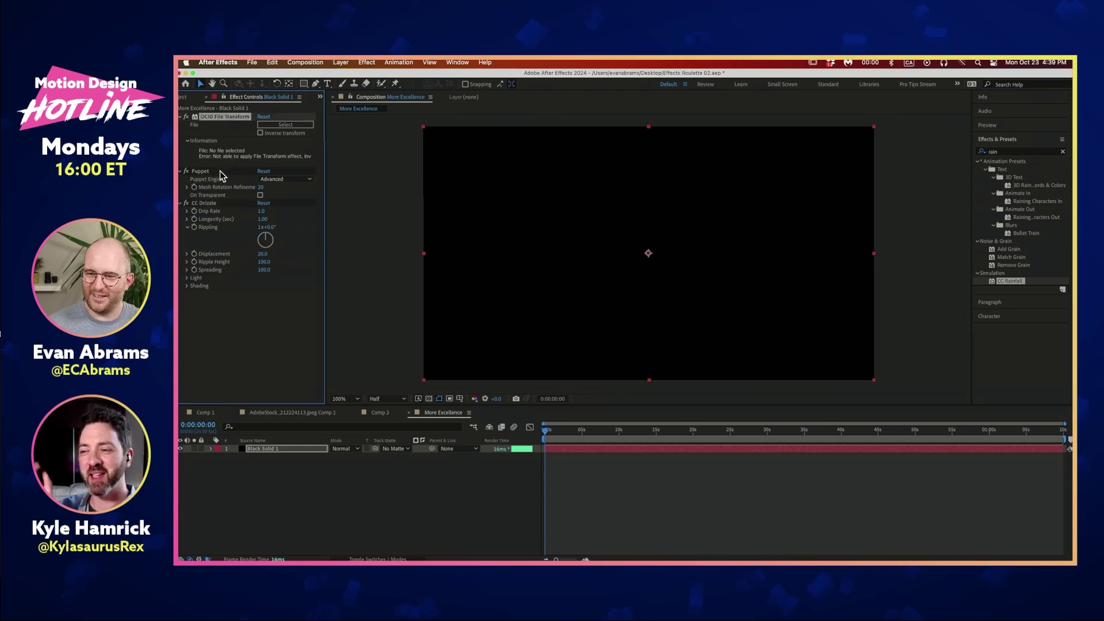
key(Delete)
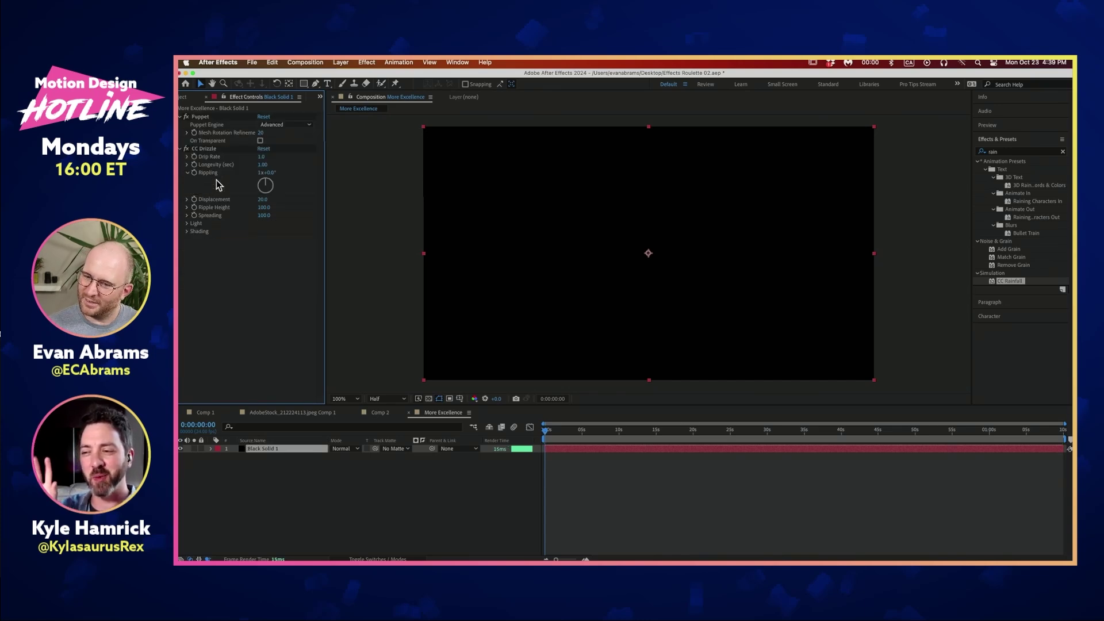
click(213, 150)
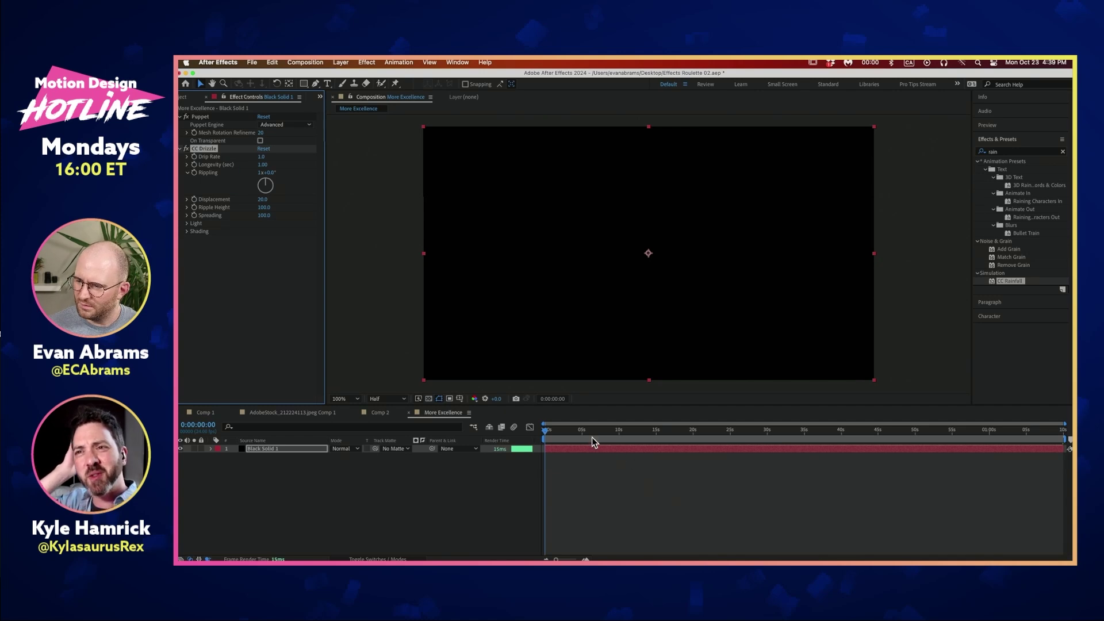
key(space)
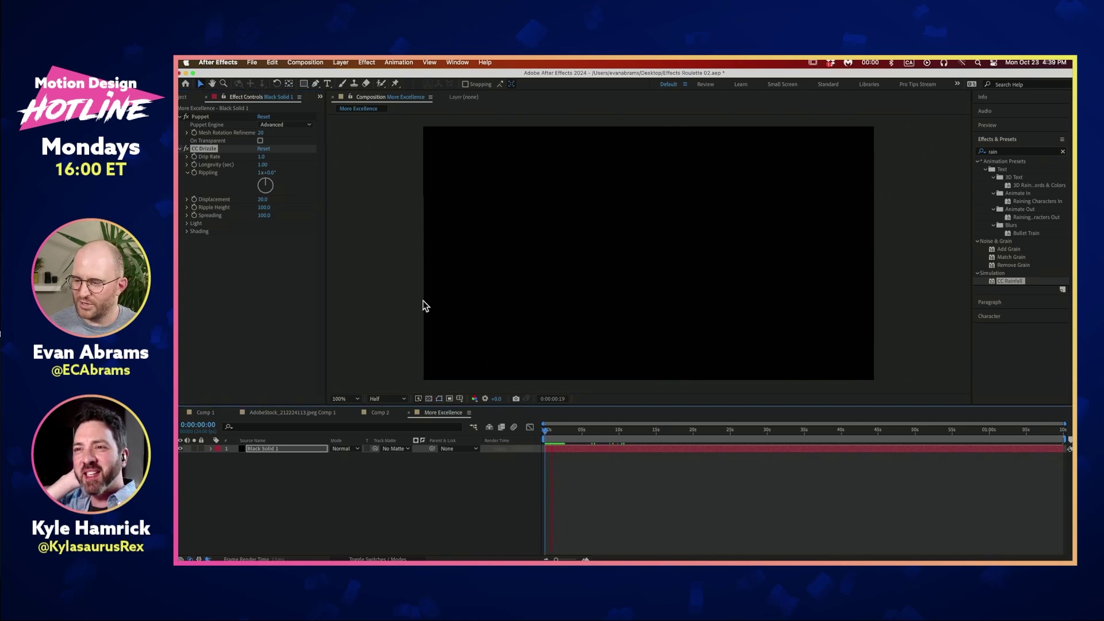
click(213, 276)
Step: Add another random effect to the black solid with the recent Random Effect (1).jsx script, and select the new effect
click(341, 61)
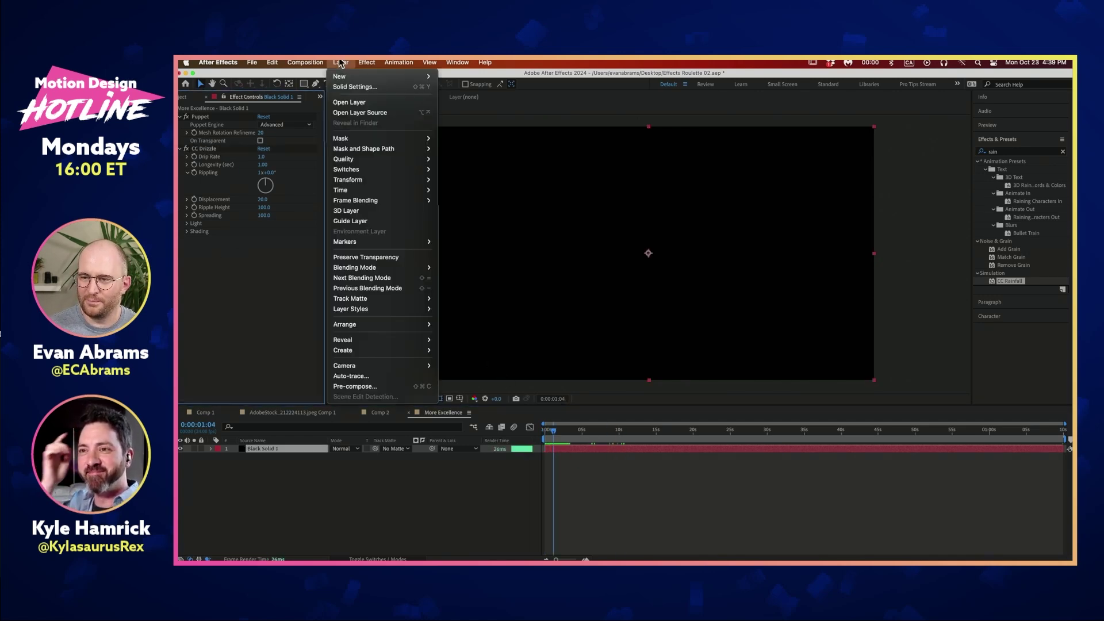
mouse_move(252, 62)
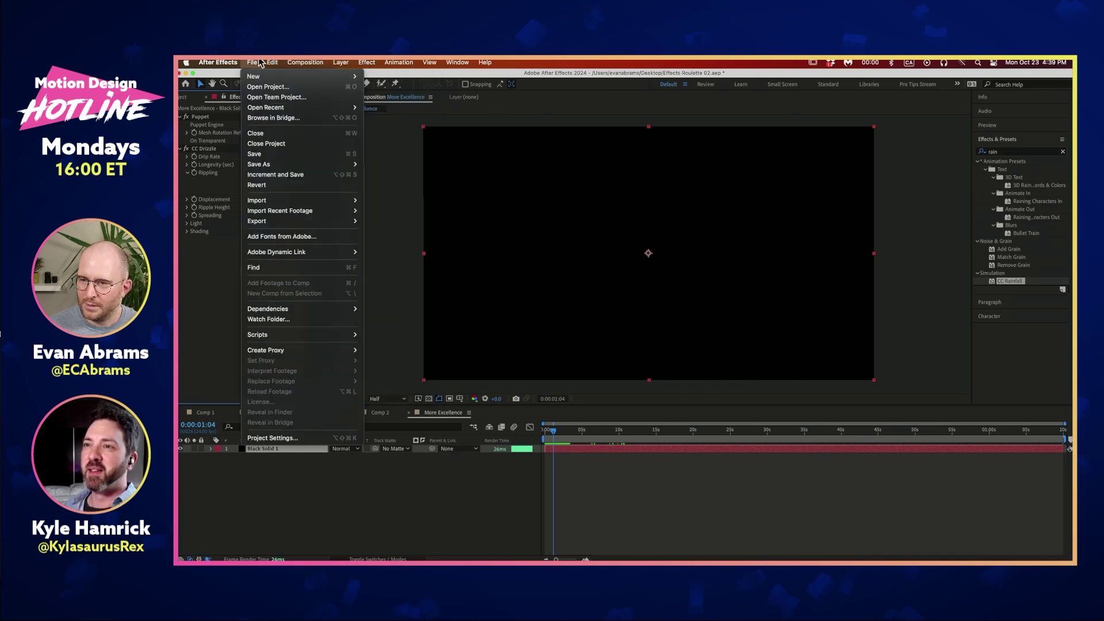
mouse_move(270, 334)
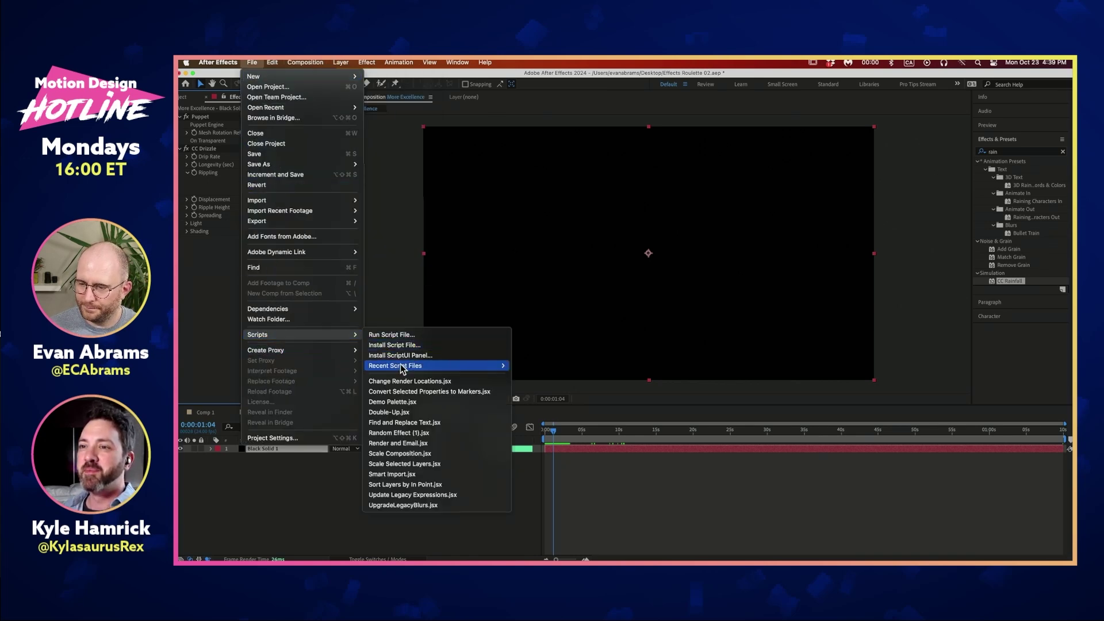
mouse_move(403, 365)
click(554, 364)
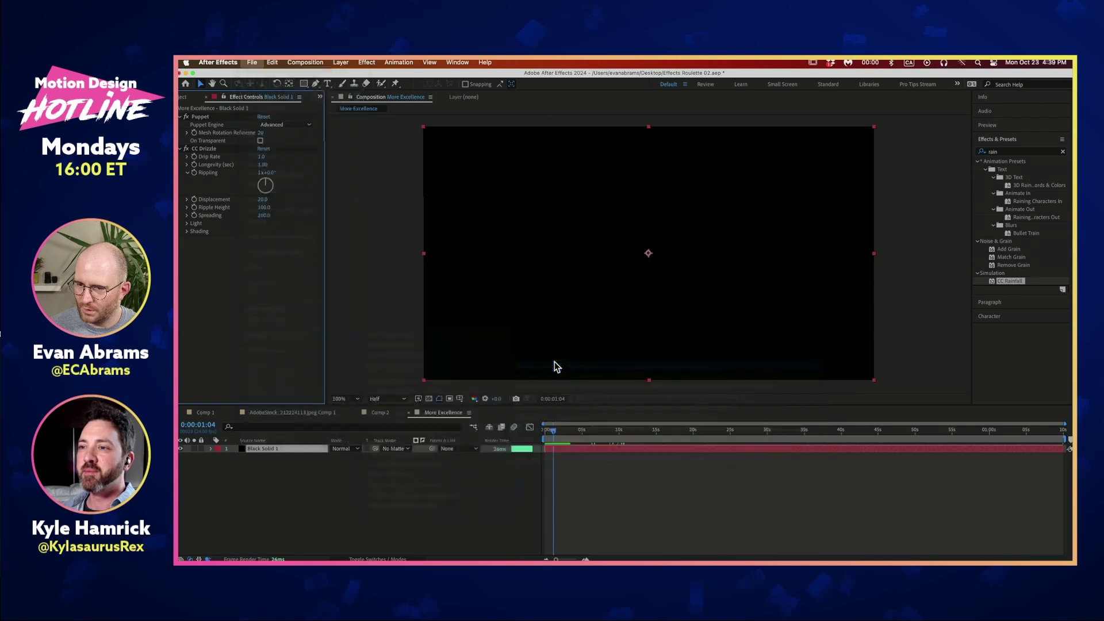
click(215, 240)
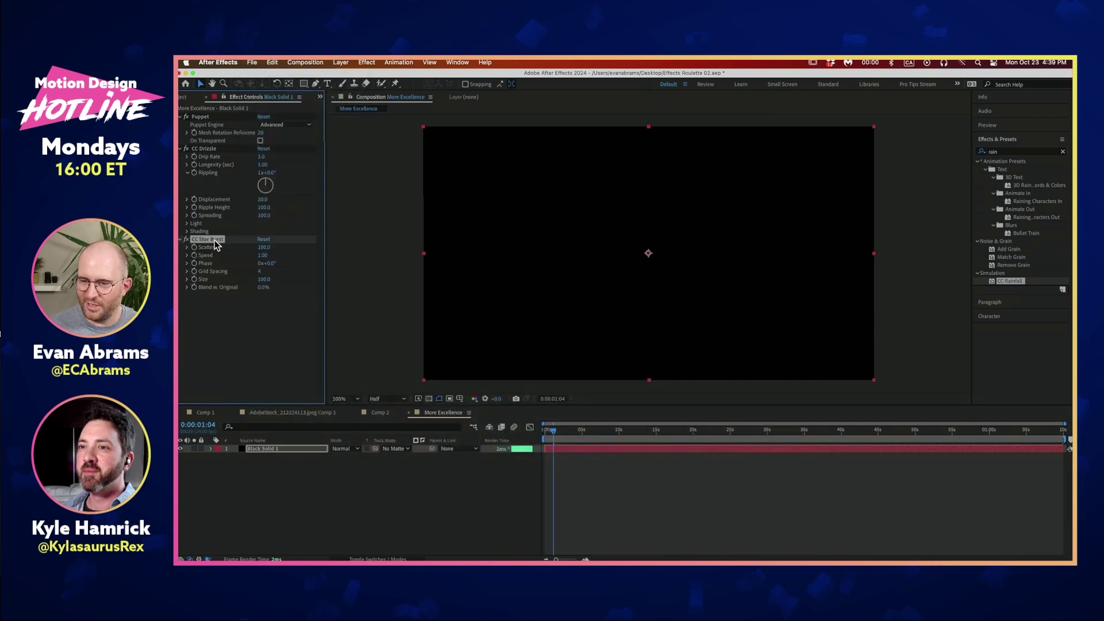
Step: Turn off the Puppet and CC Drizzle effects on the black solid and preview CC Star Burst alone
click(669, 432)
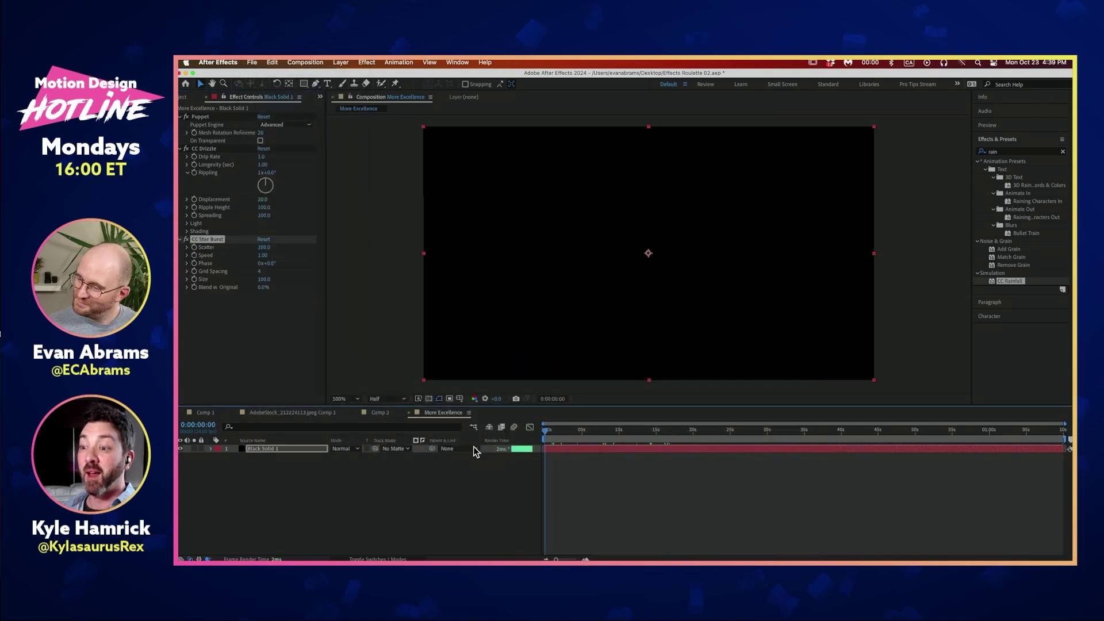
key(space)
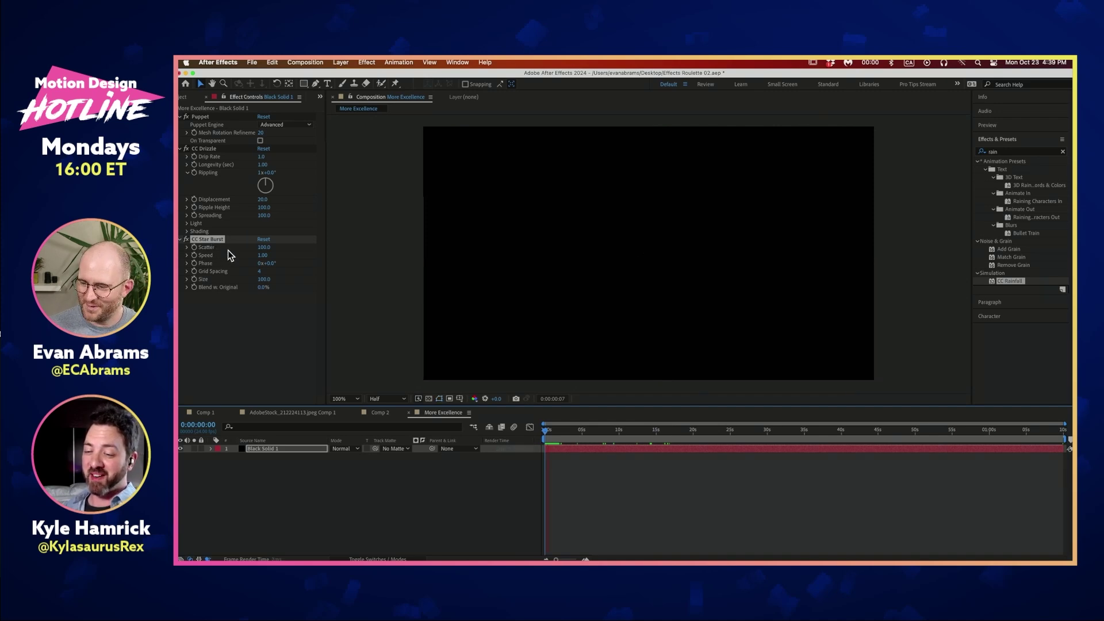
click(181, 117)
click(181, 125)
click(206, 133)
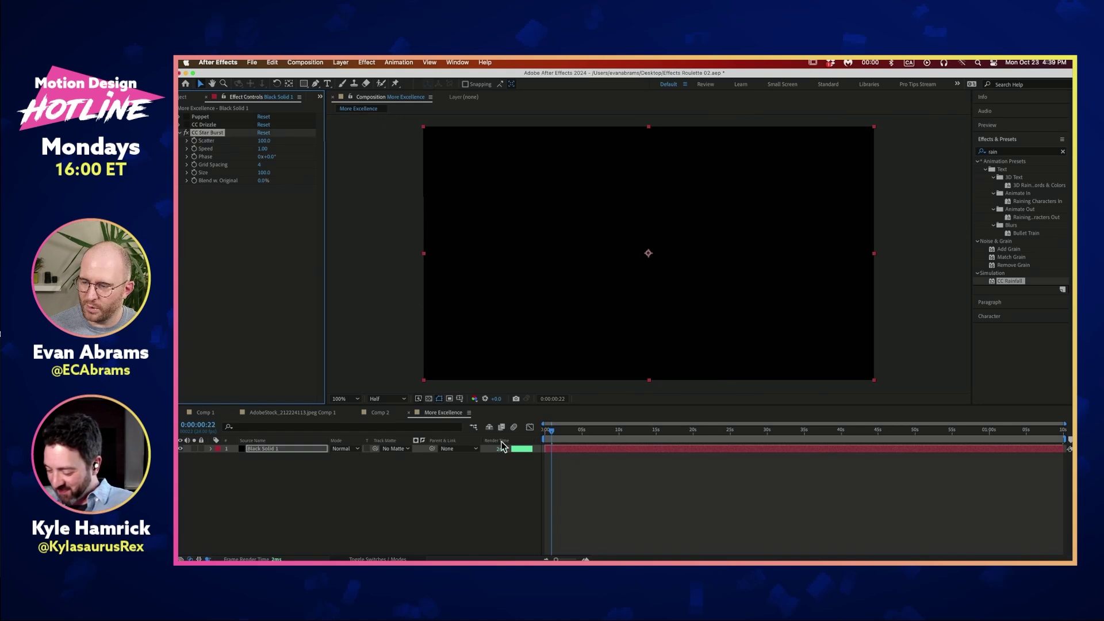
mouse_move(563, 430)
mouse_down()
mouse_move(539, 439)
mouse_move(576, 436)
mouse_up()
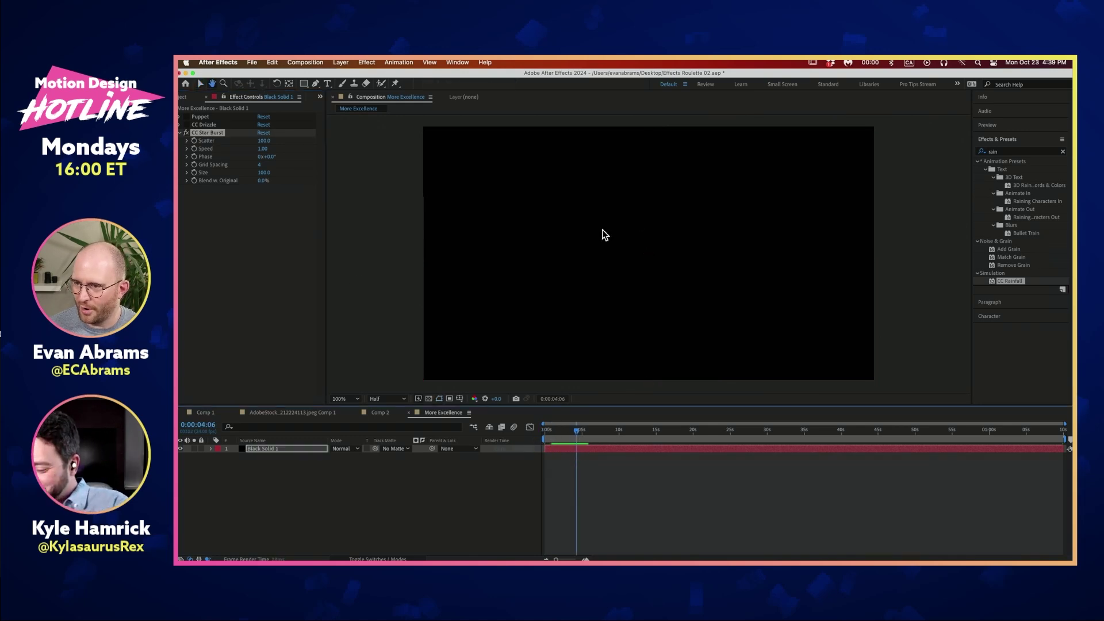
Step: Add a Gradient Ramp effect above the black solid's other effects and preview the star burst from the start
click(1026, 152)
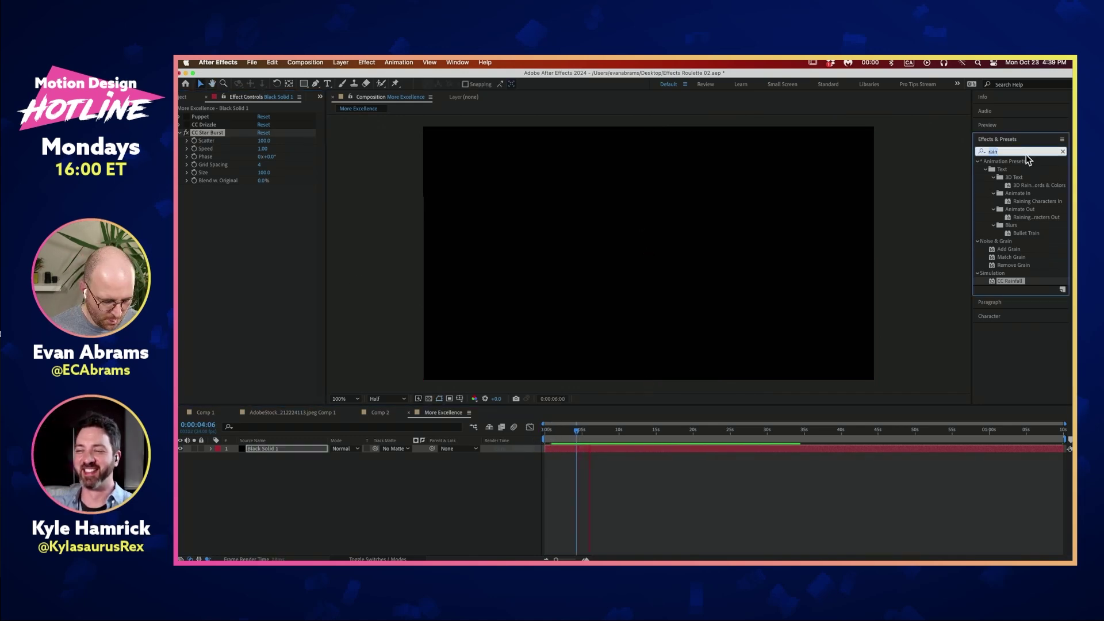
text(ram)
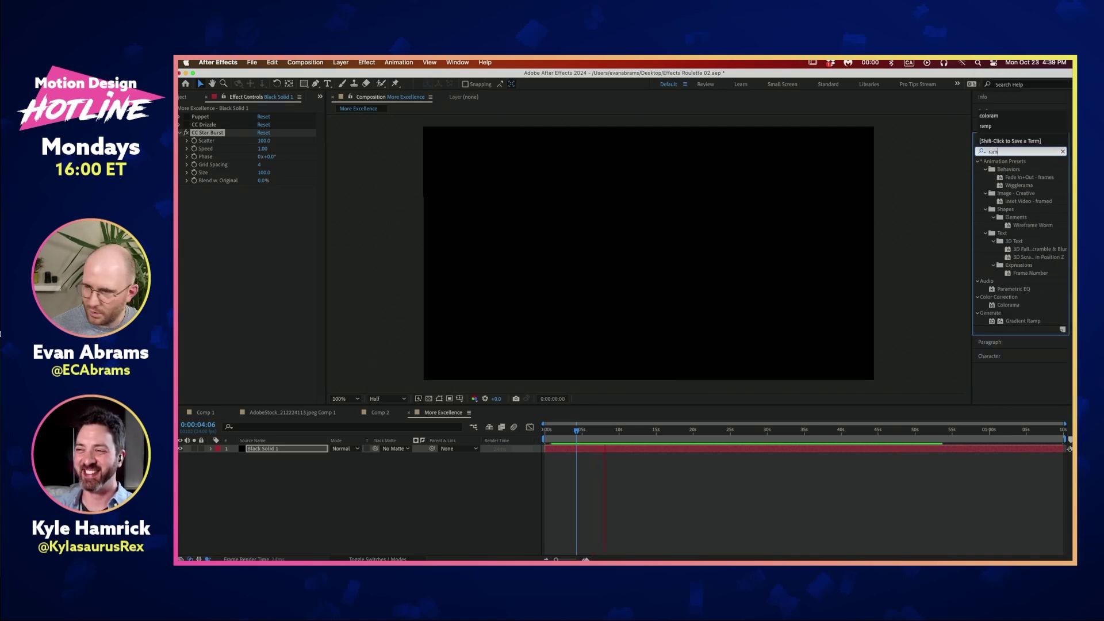
text(p)
drag(1018, 170, 235, 118)
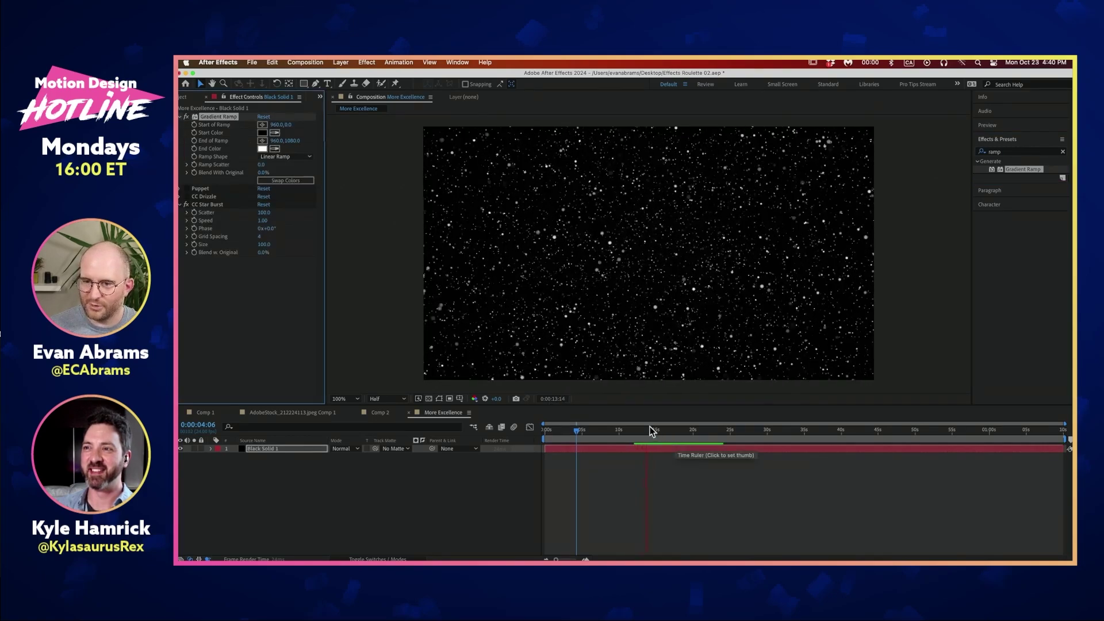
click(522, 449)
key(space)
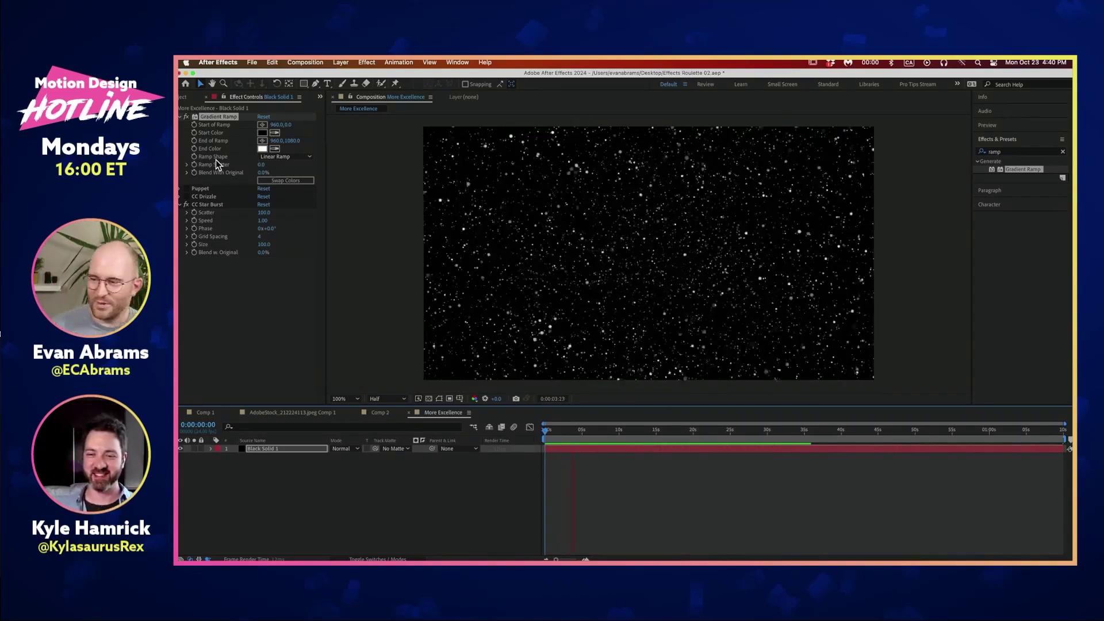
key(space)
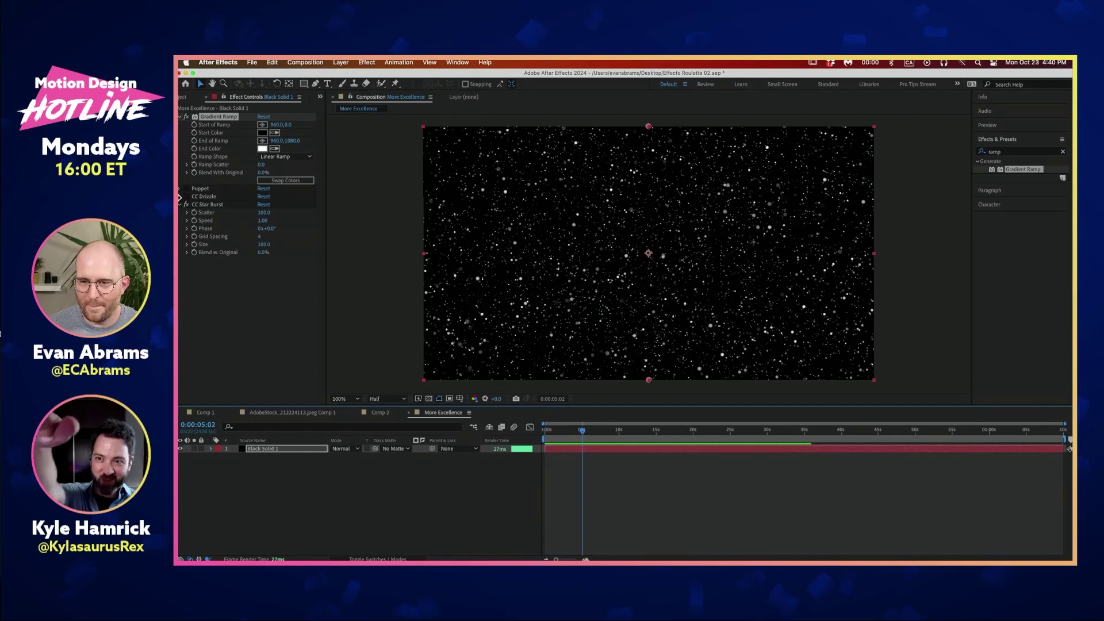
Step: Turn off CC Star Burst, turn CC Drizzle back on, and increase its Displacement while examining the ripples
click(185, 204)
click(186, 196)
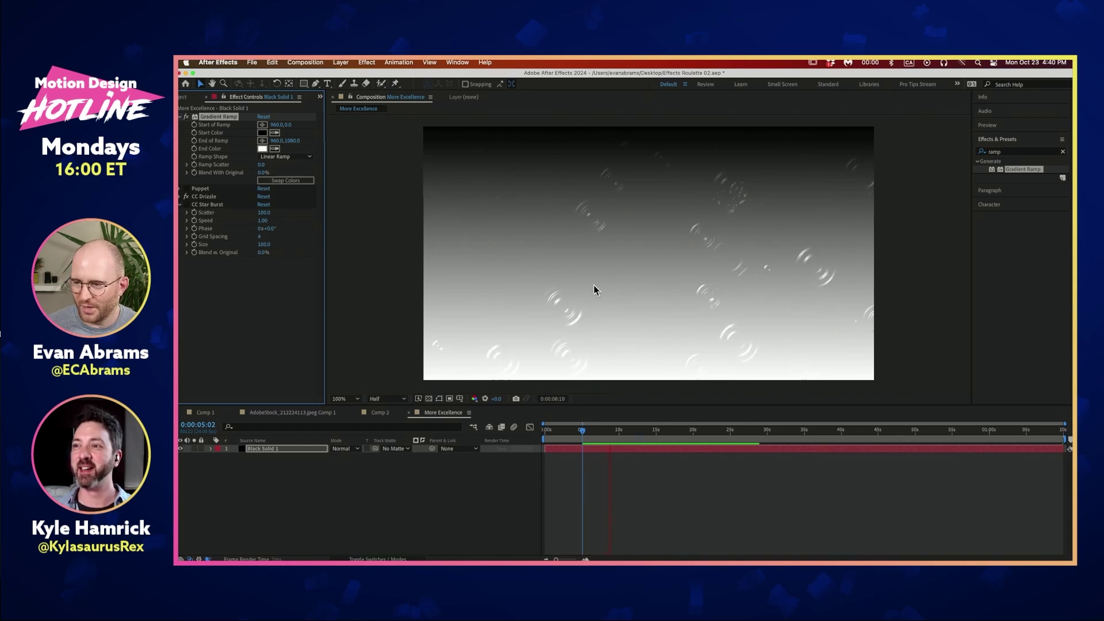
click(180, 204)
click(180, 196)
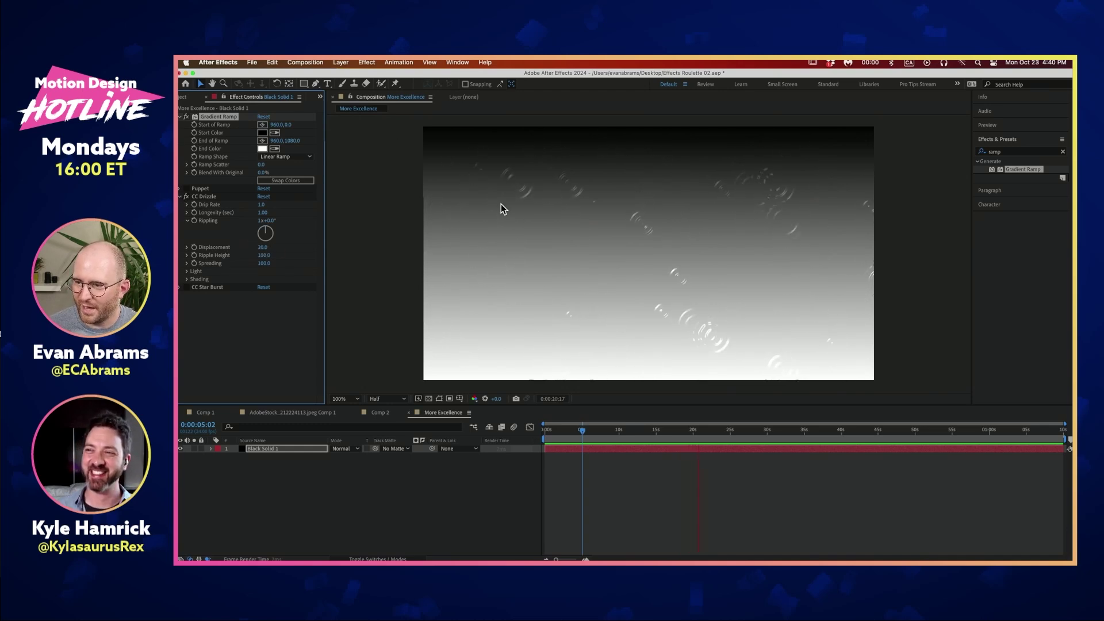
click(233, 196)
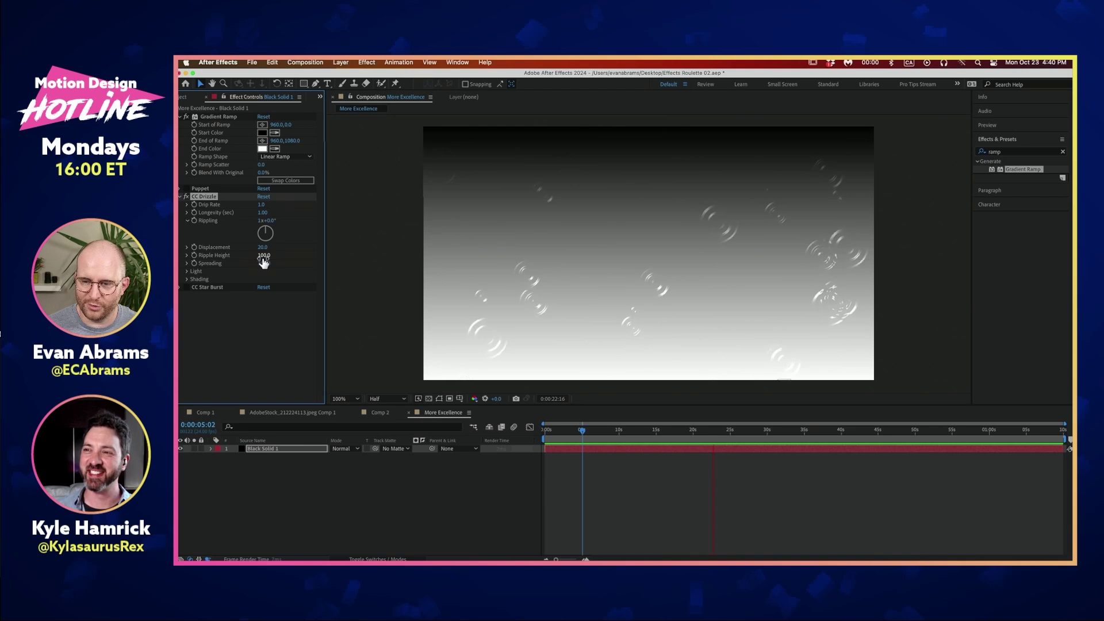
scroll(556, 250, up, 2)
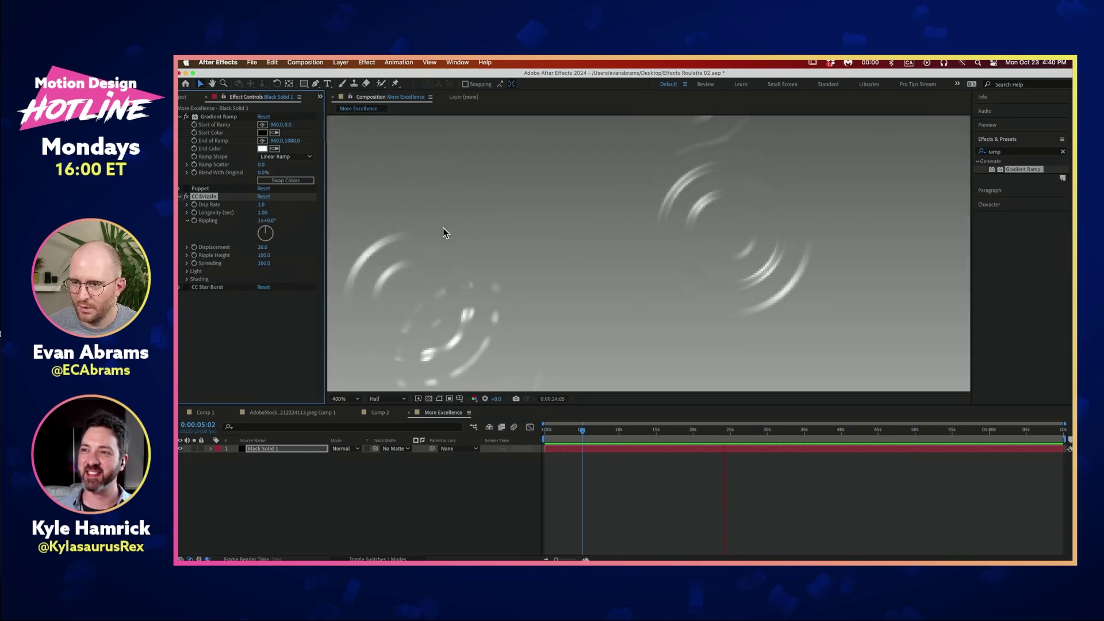
scroll(442, 228, down, 3)
scroll(442, 228, down, 1)
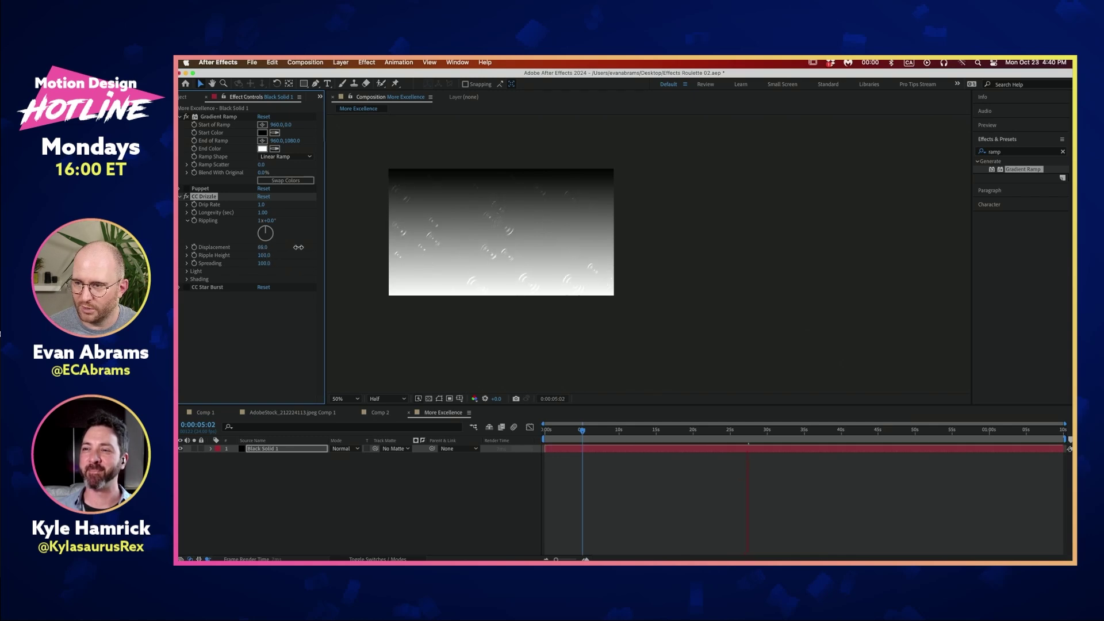
Step: Delete the Gradient Ramp effect from the black solid
click(184, 197)
click(182, 117)
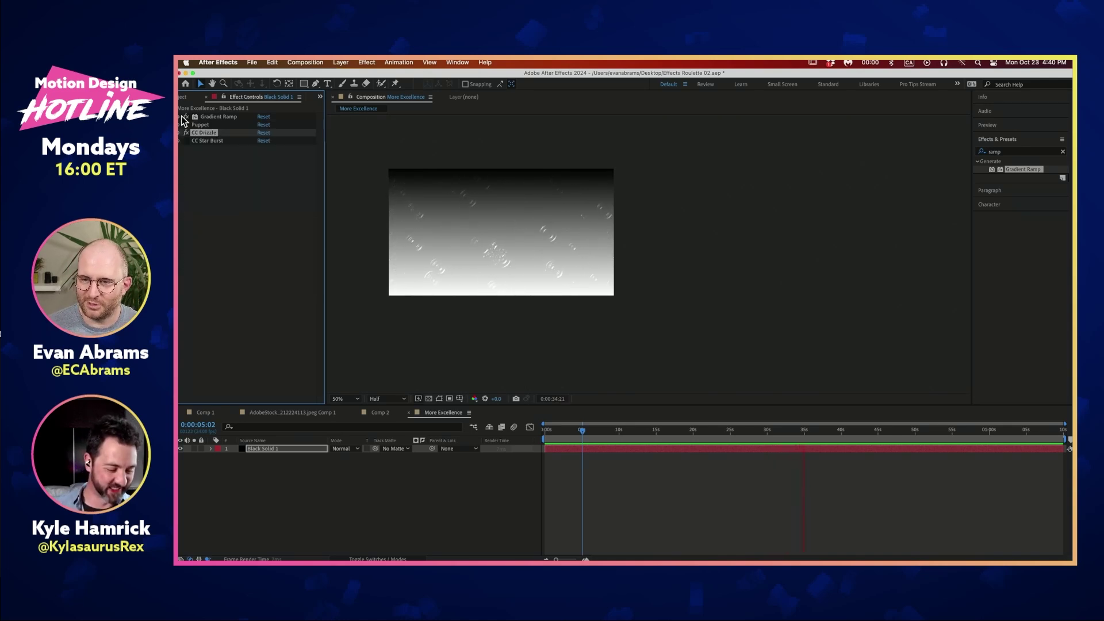
click(181, 117)
click(222, 117)
key(Delete)
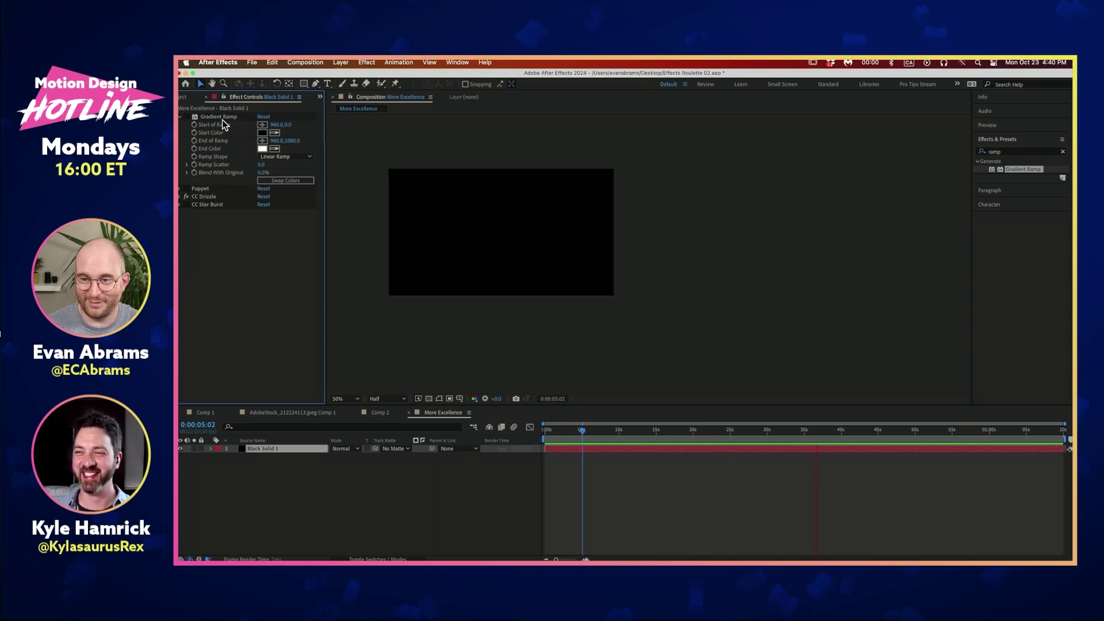
Step: Place AdobeStock_212224113.jpeg above the black solid in More Excellence and scale it down to the composition's width
click(187, 98)
click(182, 200)
drag(218, 208, 223, 269)
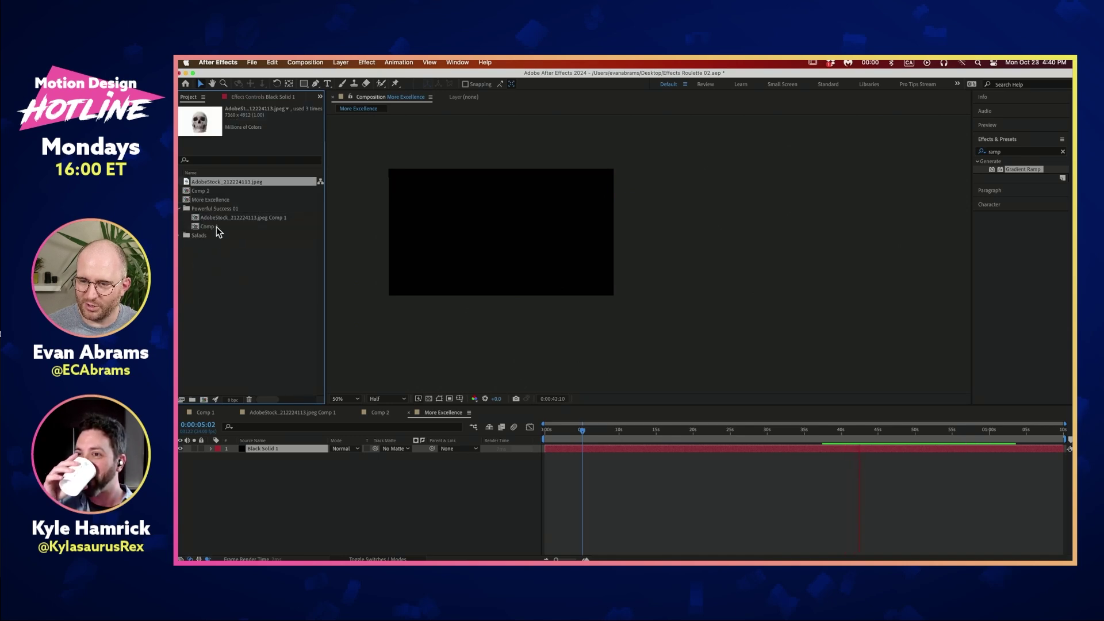
drag(216, 181, 262, 449)
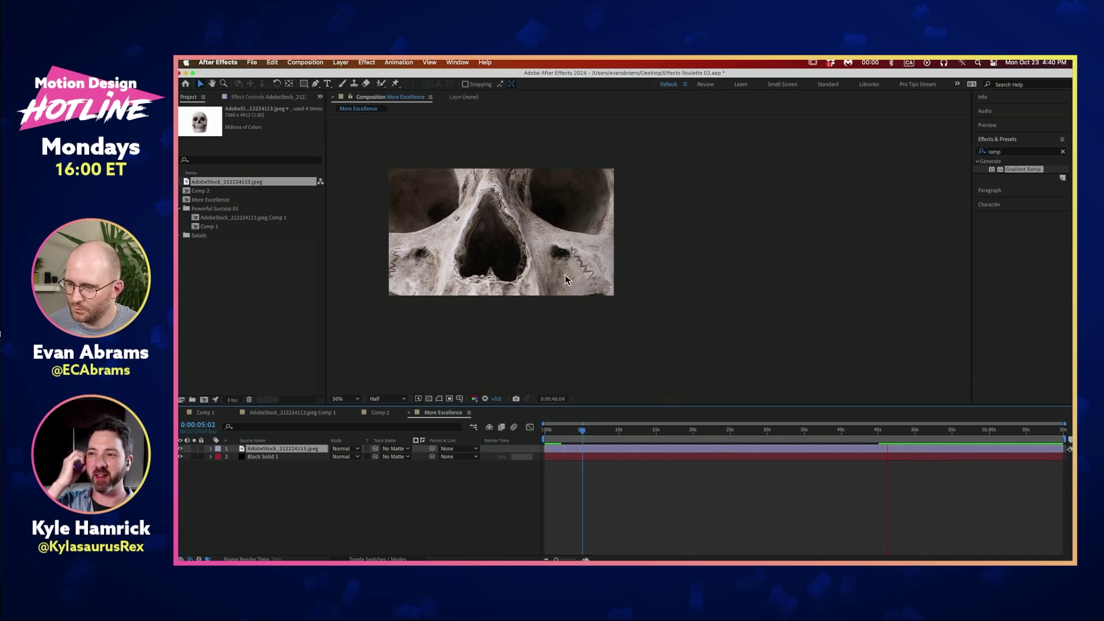
scroll(567, 280, down, 3)
drag(657, 265, 575, 281)
scroll(575, 281, up, 2)
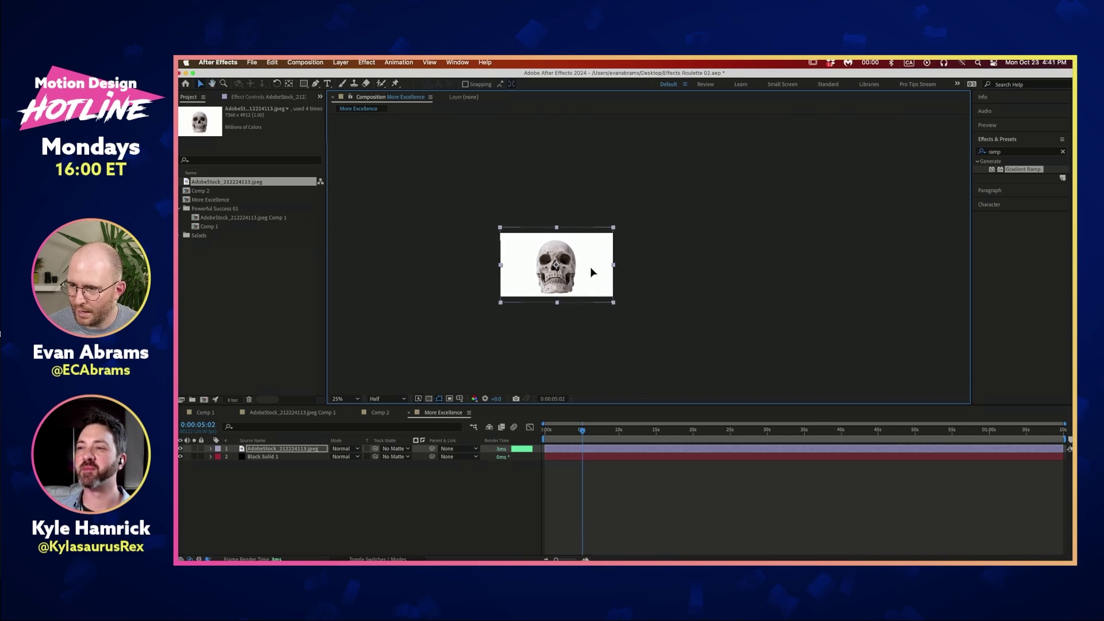
Step: Pre-compose the skull image layer as skull, moving all attributes into the new composition
click(576, 448)
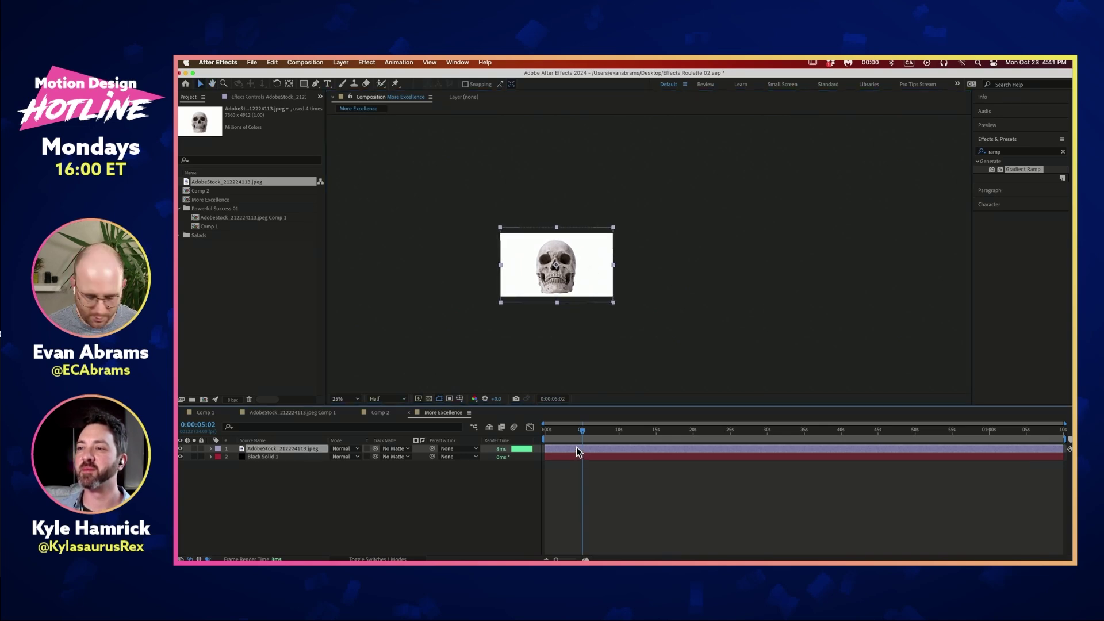
key(super+shift+c)
click(353, 329)
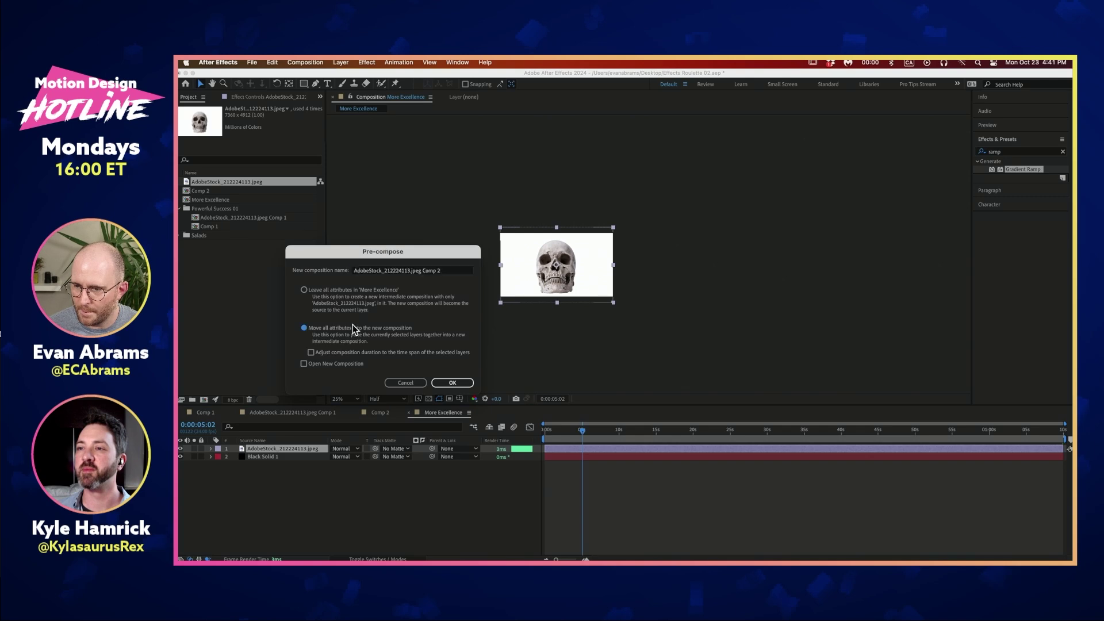
triple_click(427, 267)
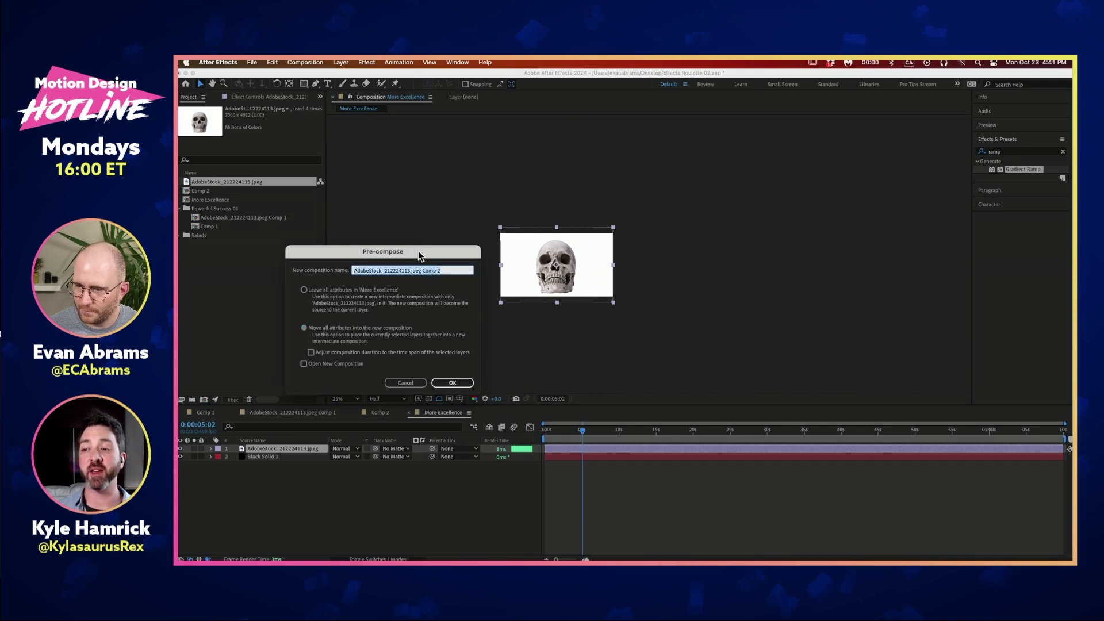
text(skull)
key(Return)
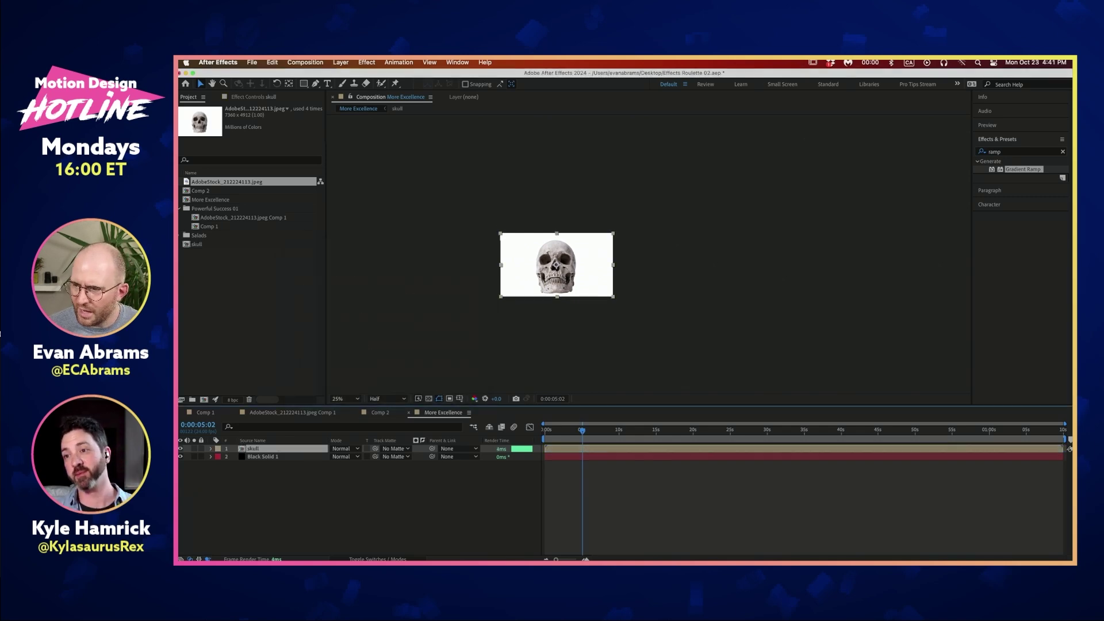
scroll(578, 270, up, 2)
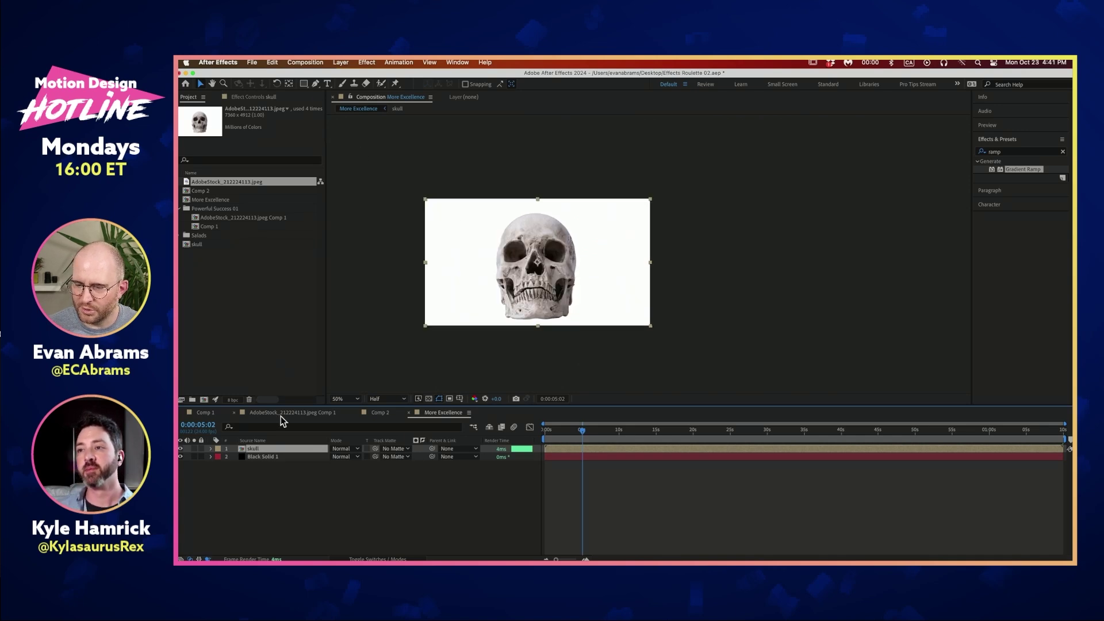
Step: Copy the Puppet, CC Drizzle and CC Star Burst effects from the black solid to the skull layer
click(270, 457)
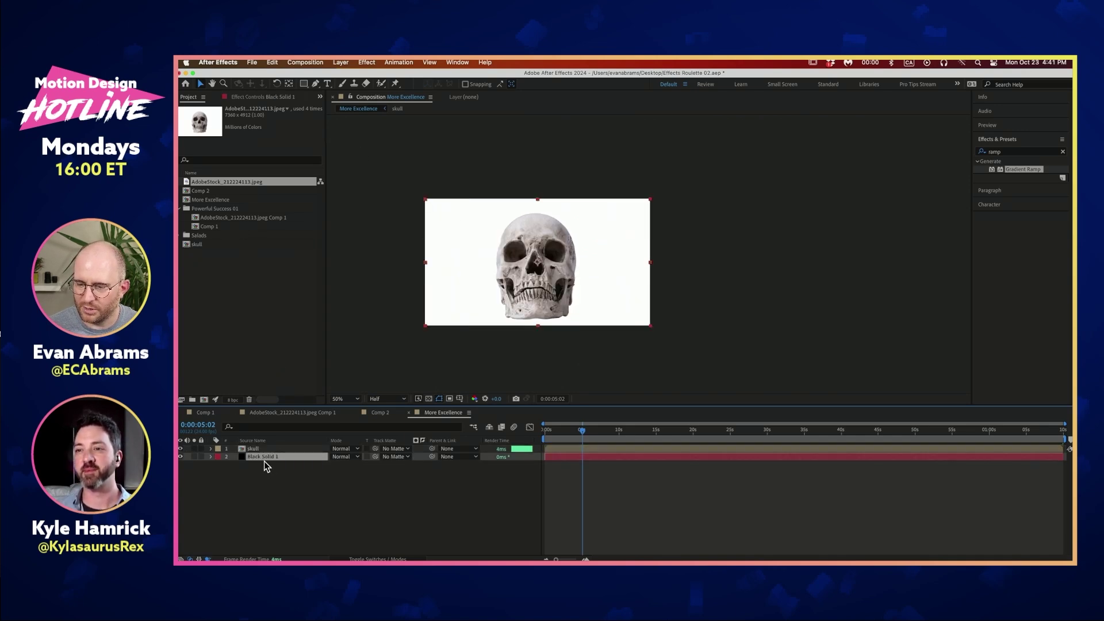
click(262, 97)
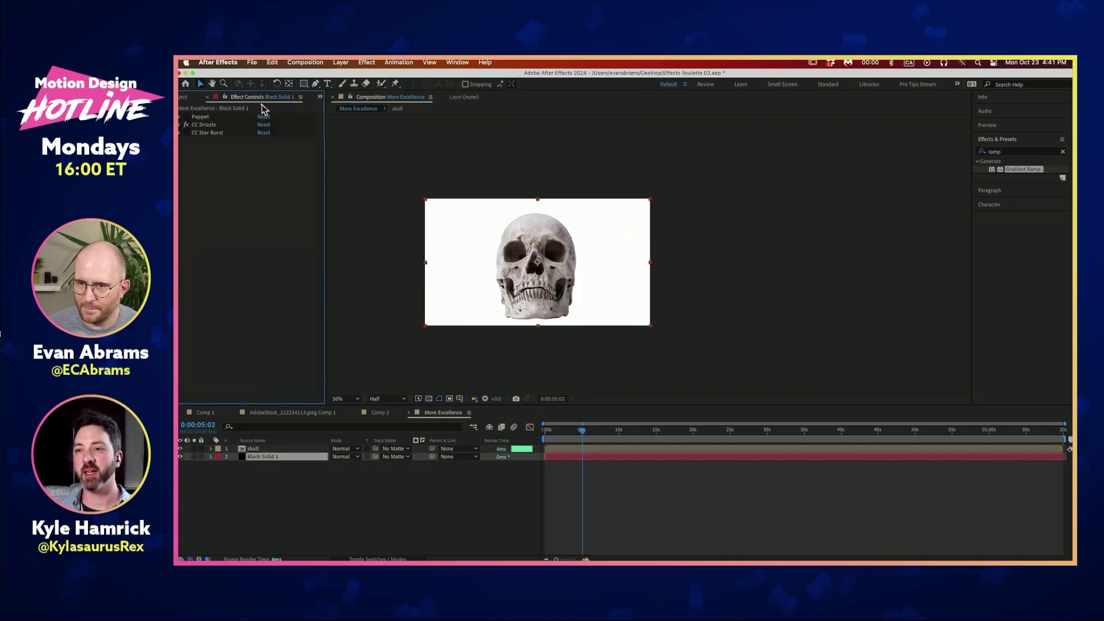
shift+click(204, 133)
click(278, 449)
key(super+v)
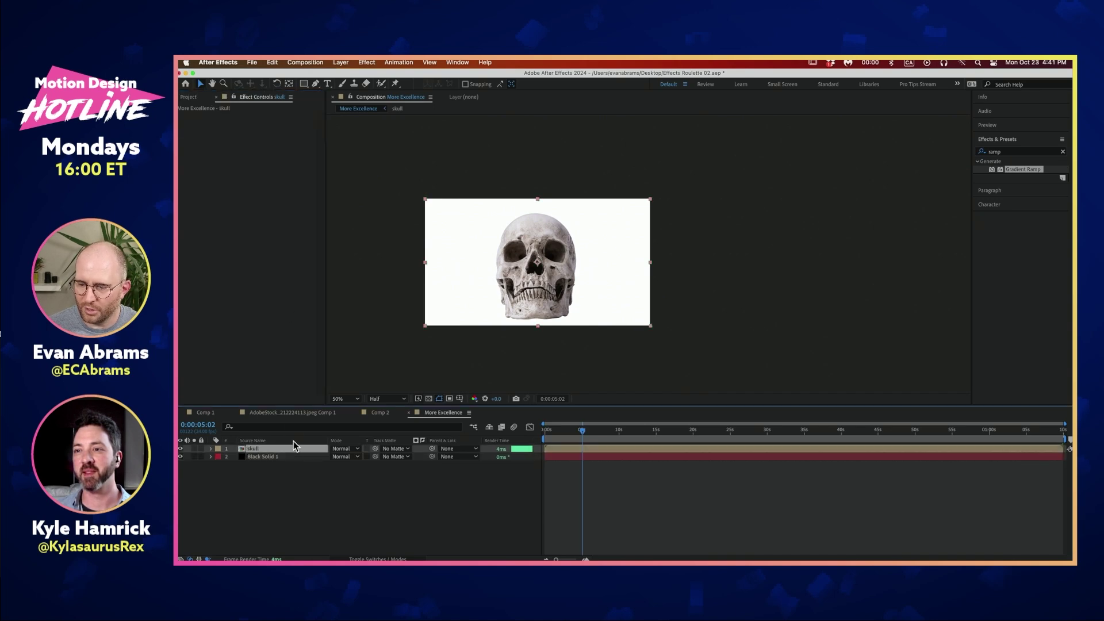
super+click(180, 117)
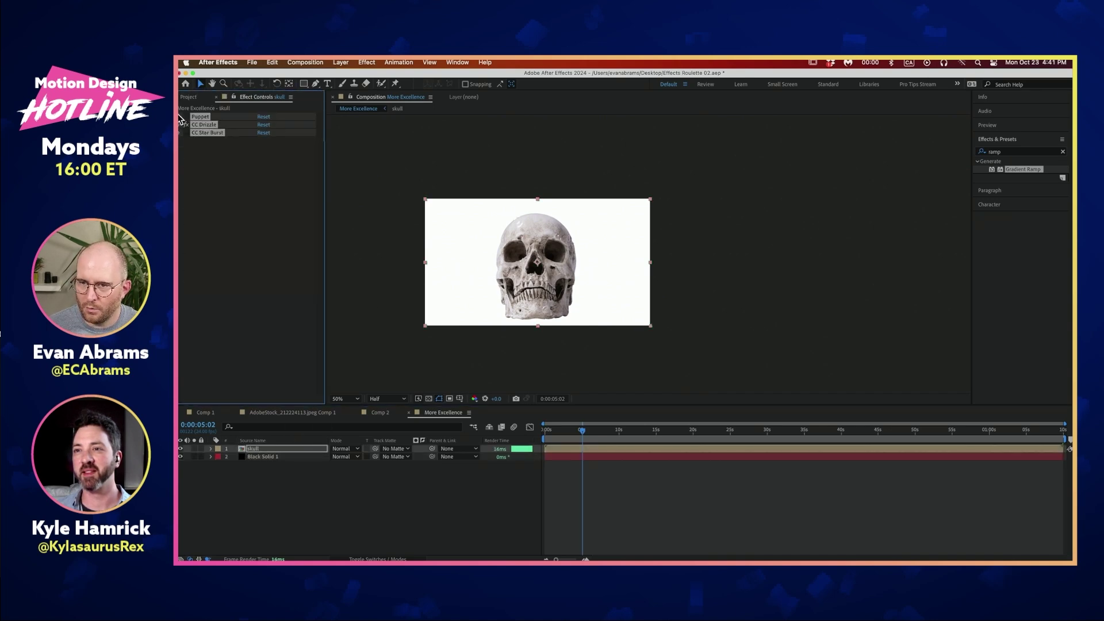
Step: Turn on CC Star Burst alone on the skull layer, examine the star field, and turn it off again
click(193, 164)
click(186, 133)
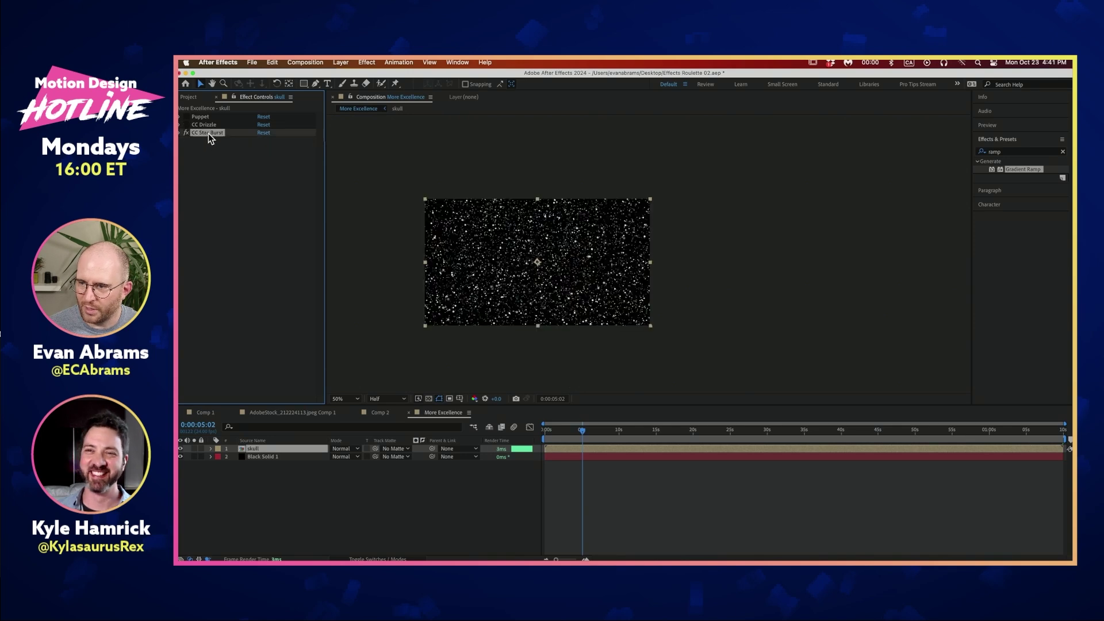
scroll(522, 242, up, 2)
drag(504, 314, 650, 247)
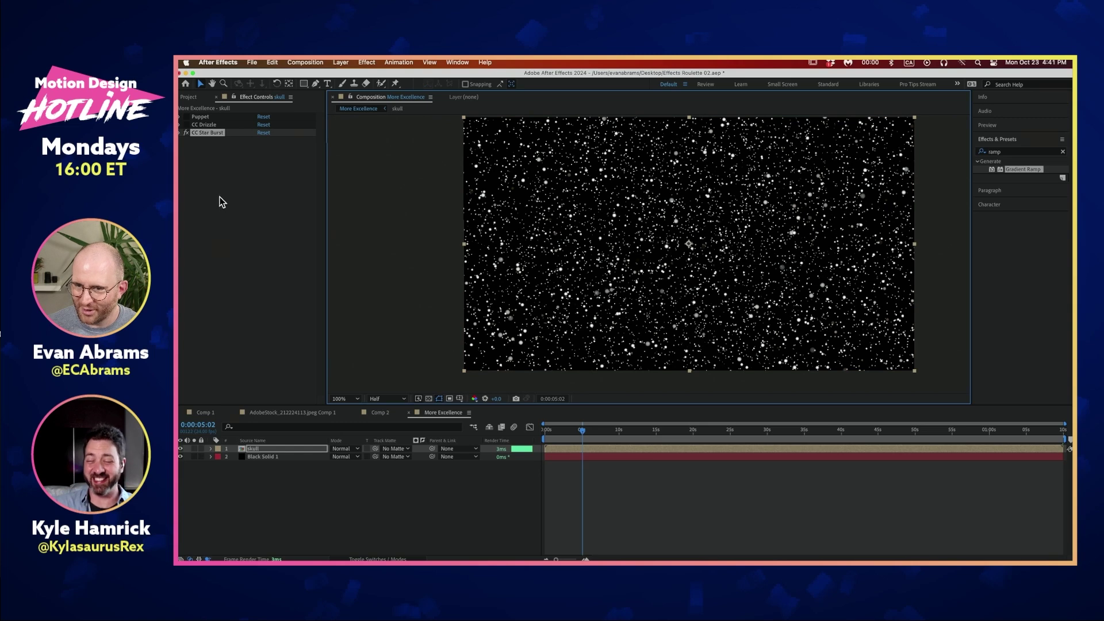
click(182, 131)
click(185, 133)
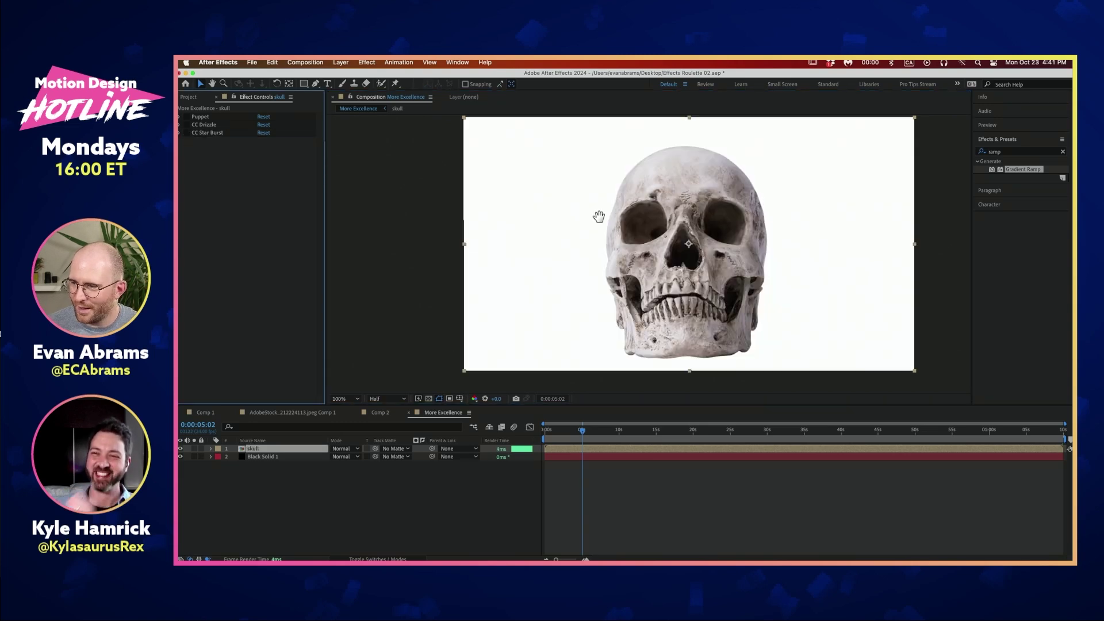
Step: Draw a closed, curved Pen mask around the skull's left-hand eye socket on the skull layer
scroll(561, 203, up, 2)
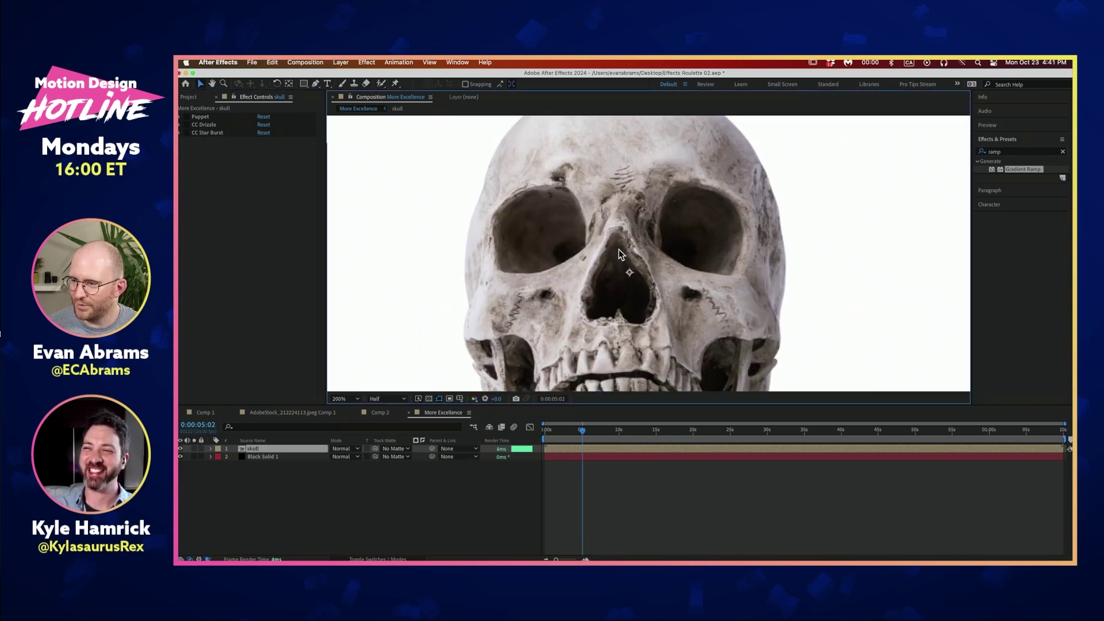
click(318, 84)
scroll(515, 174, up, 2)
drag(617, 199, 627, 208)
drag(659, 316, 564, 370)
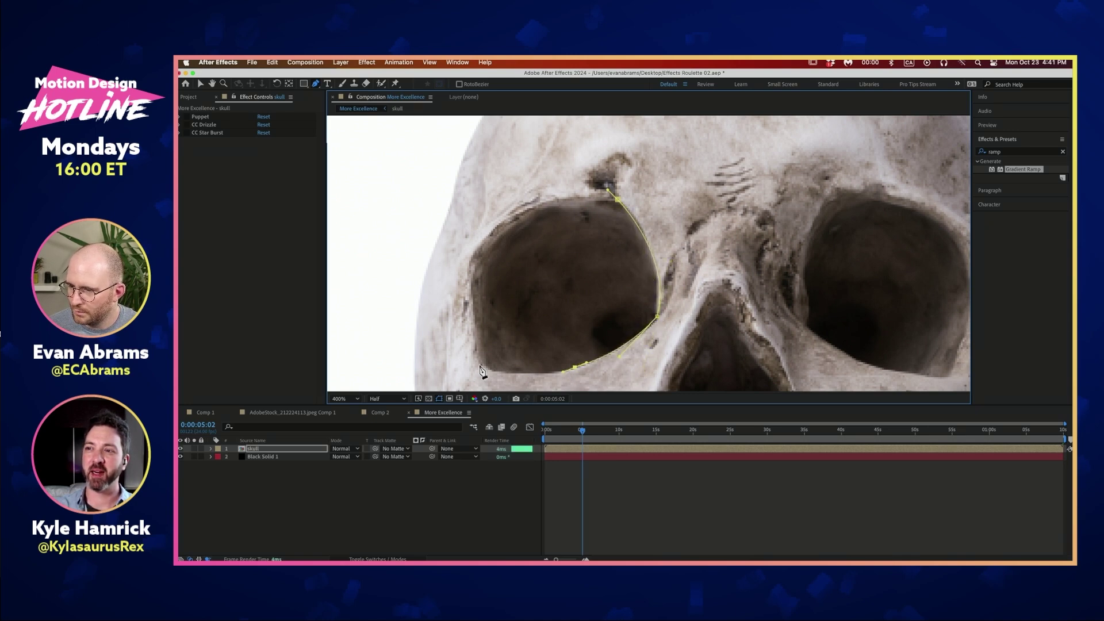
drag(497, 371, 486, 367)
drag(476, 329, 474, 309)
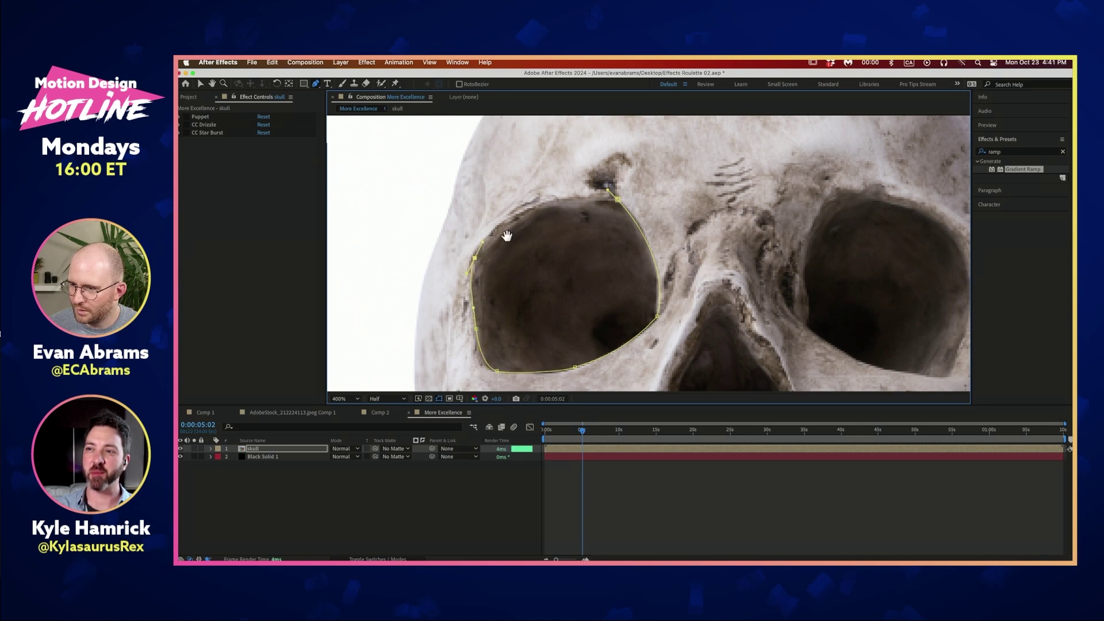
drag(540, 204, 575, 202)
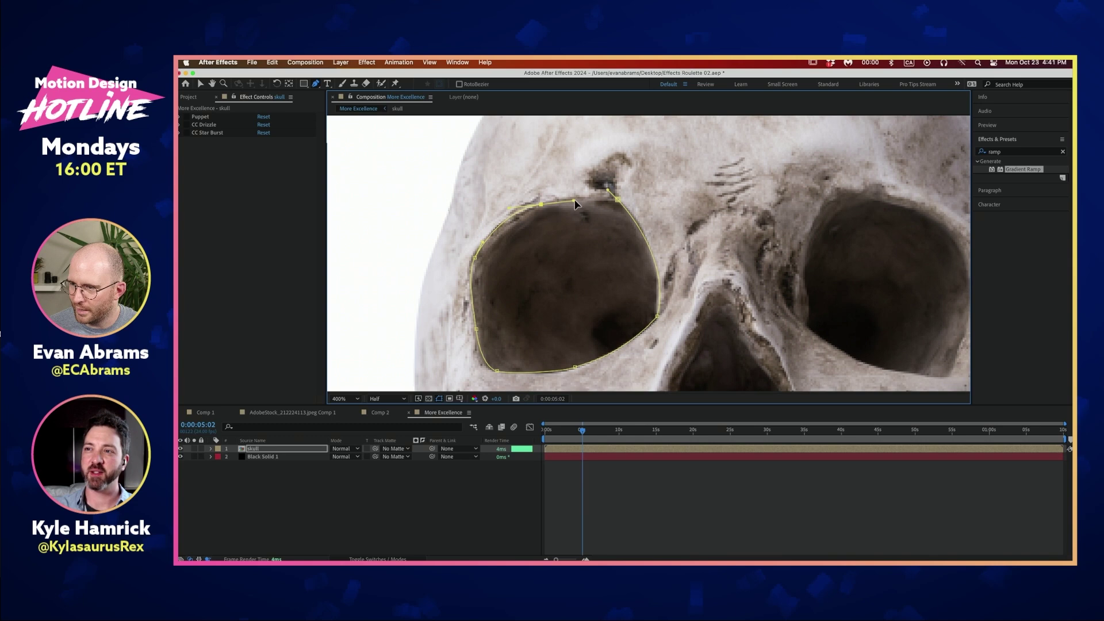
click(617, 200)
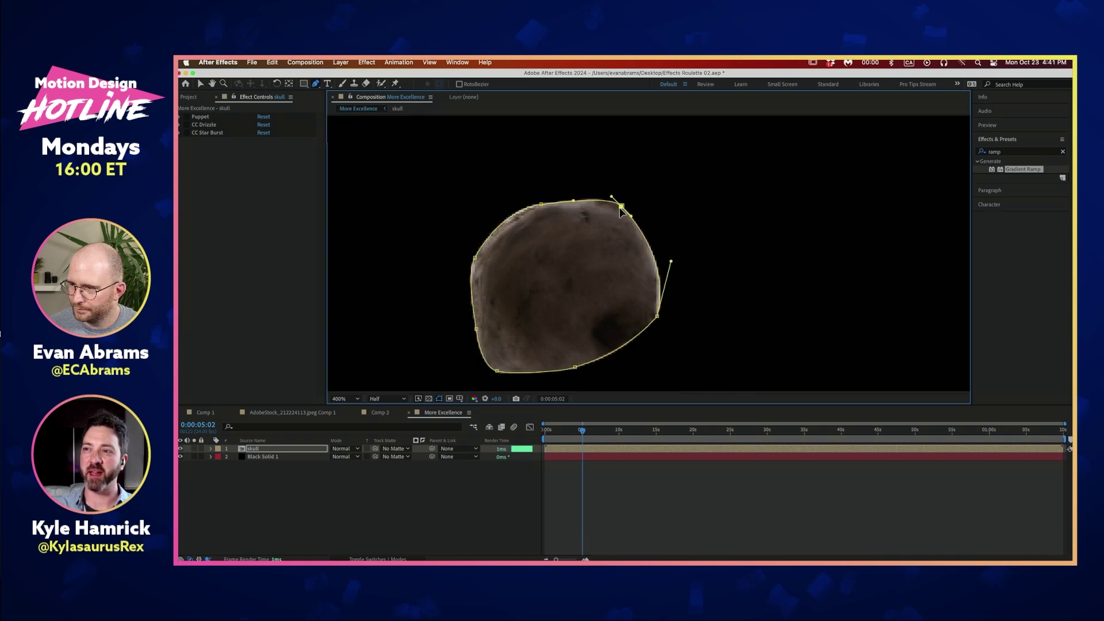
Step: Reveal the eye-socket mask on the skull layer and set its mode to None
scroll(628, 225, down, 2)
key(m)
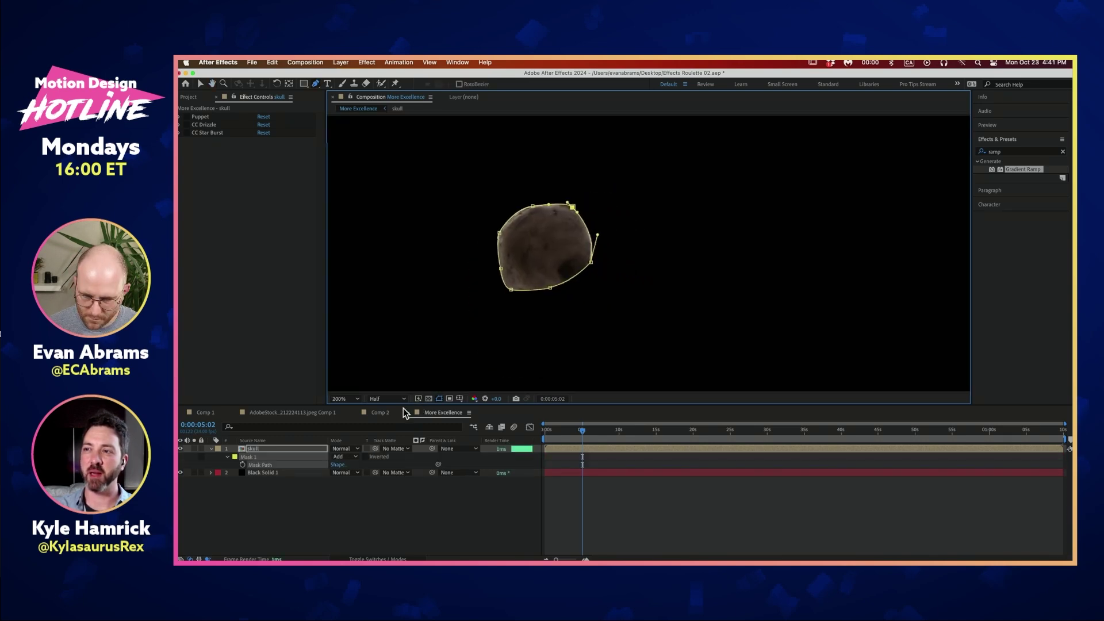
click(355, 456)
click(342, 461)
scroll(696, 309, right, 5)
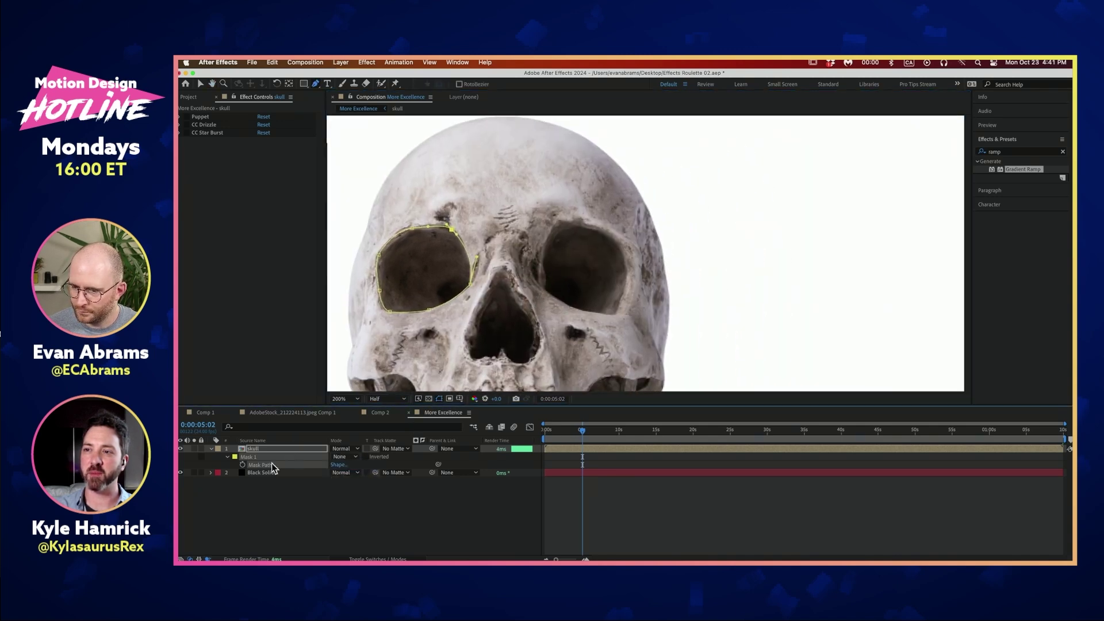
Step: Duplicate the eye-socket mask, flip the copy horizontally, and fit it over the skull's other eye socket
key(super+d)
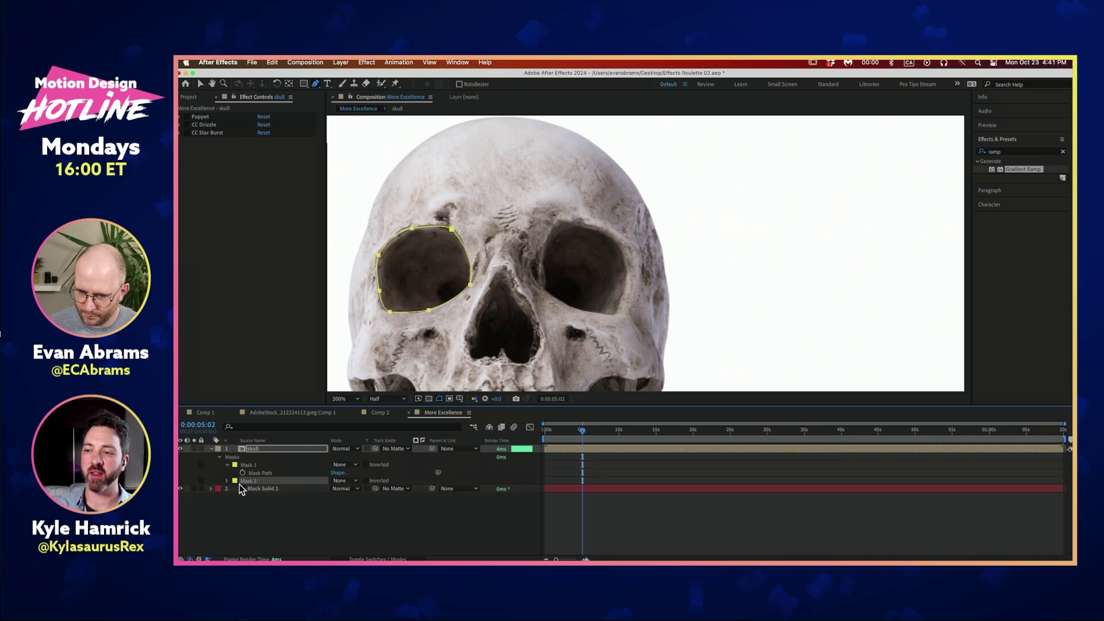
click(228, 481)
click(259, 489)
key(v)
double_click(452, 234)
drag(378, 268, 633, 282)
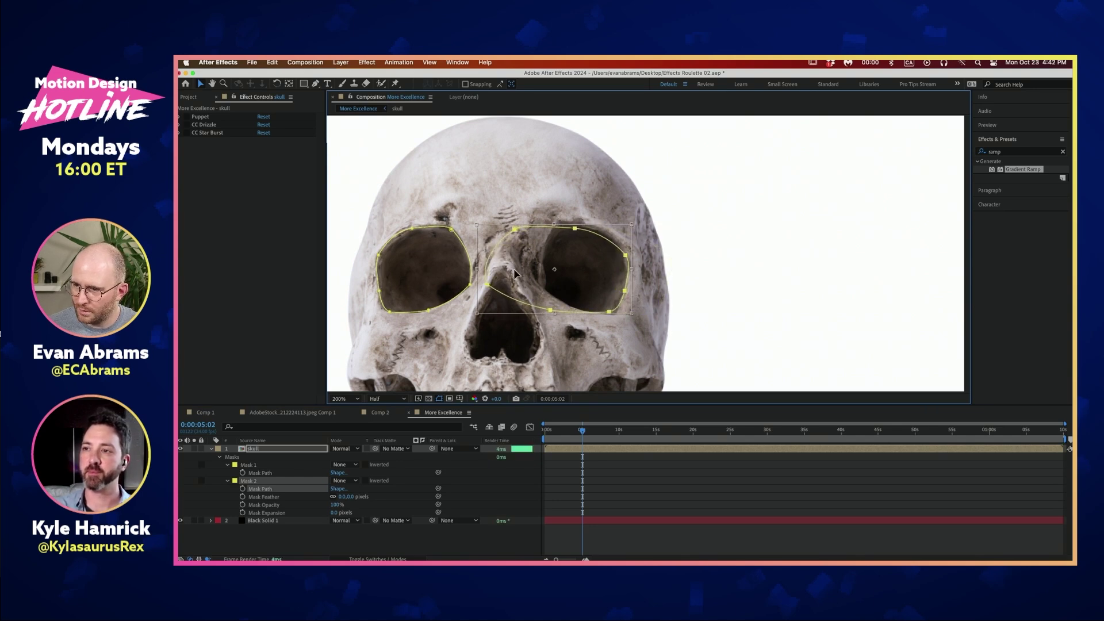
drag(476, 269, 533, 268)
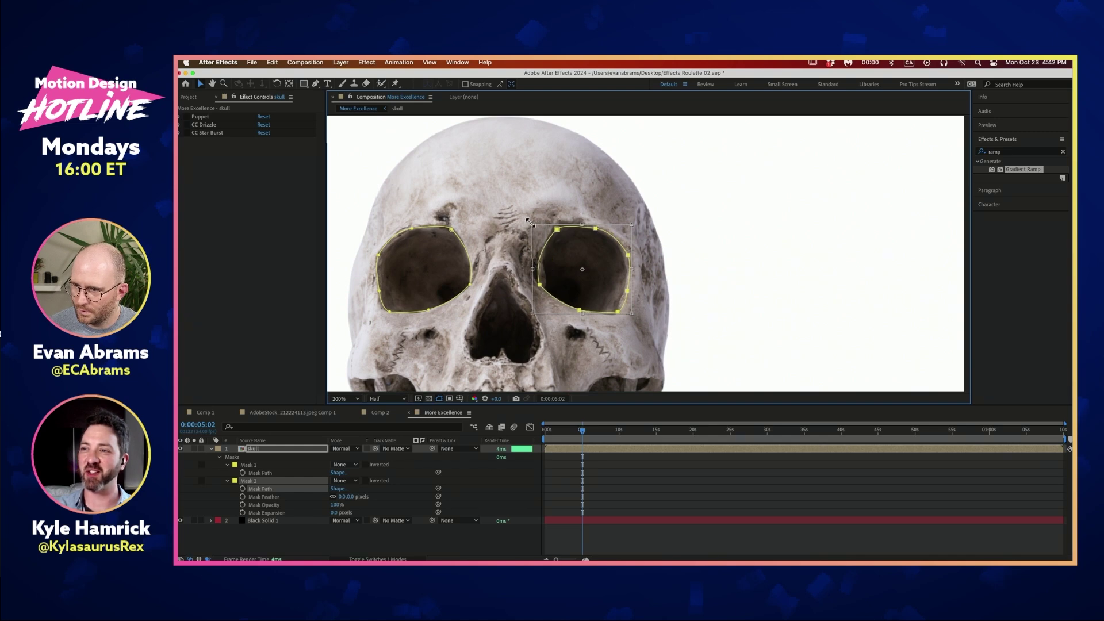
click(293, 472)
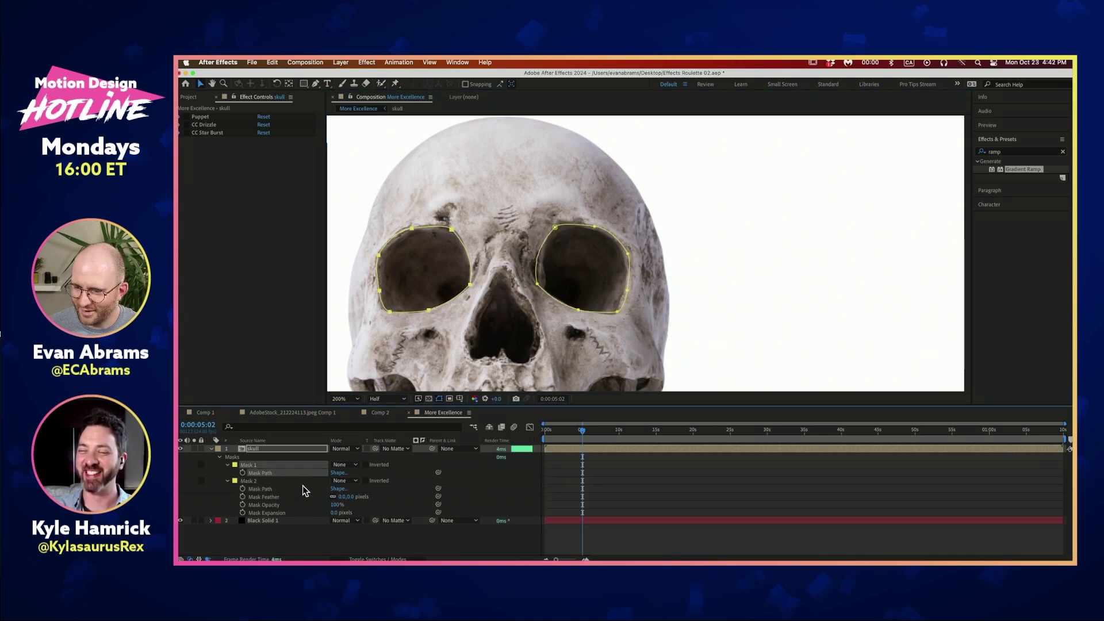
click(611, 460)
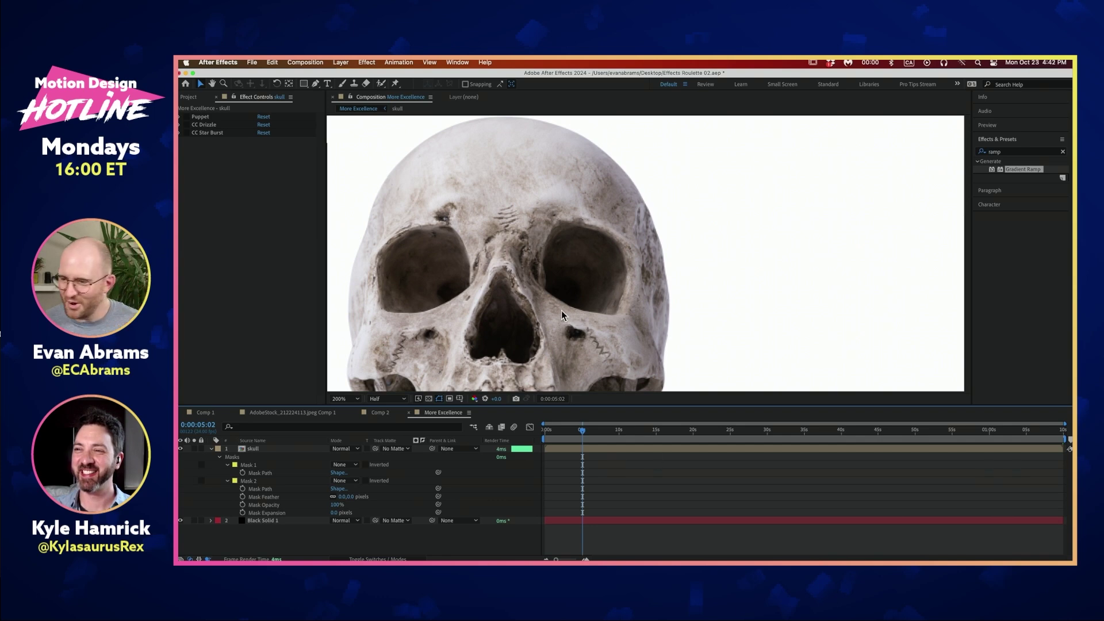
Step: Turn CC Star Burst back on for the skull layer and bring the whole frame into view
click(276, 480)
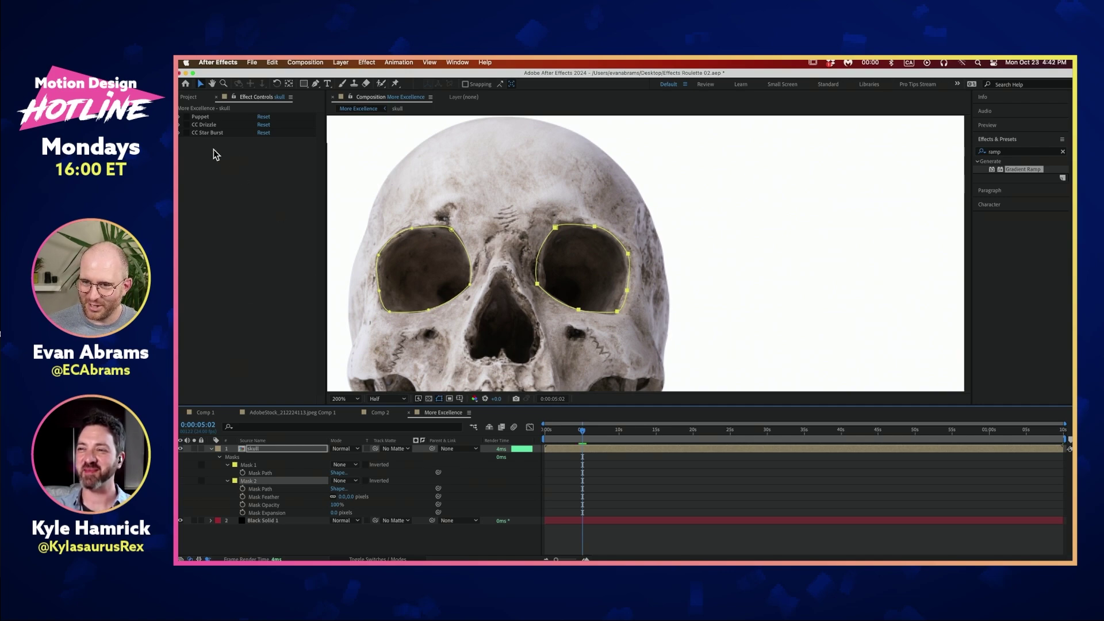
click(185, 132)
drag(529, 283, 598, 270)
key(comma)
key(comma)
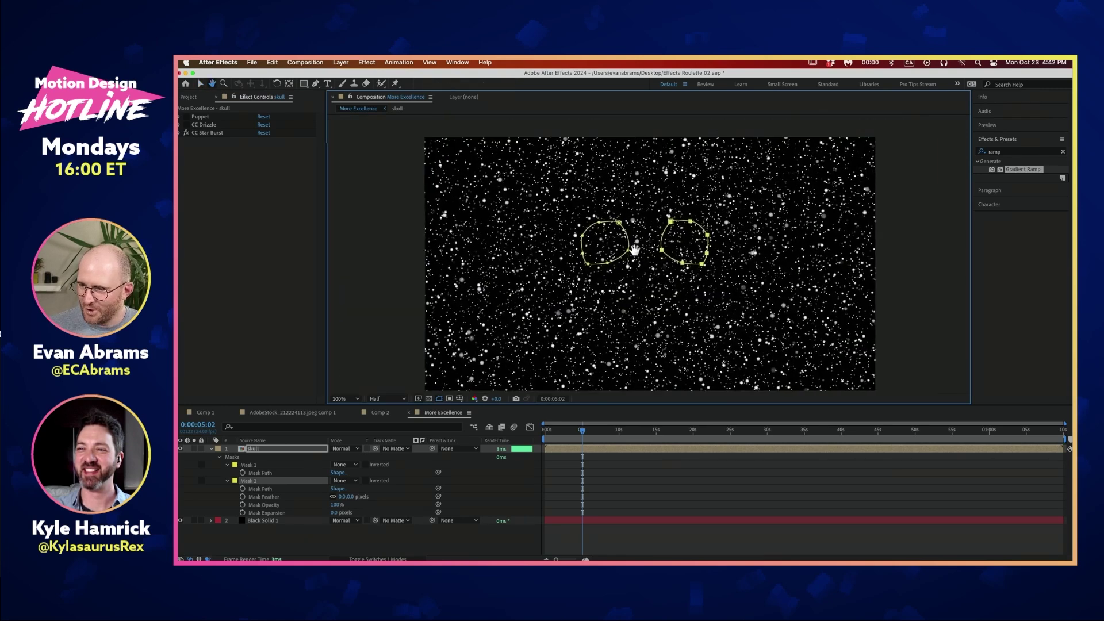
Step: Add a mask reference to Mask 2 in the Compositing Options of CC Star Burst on the skull layer
click(212, 448)
click(212, 449)
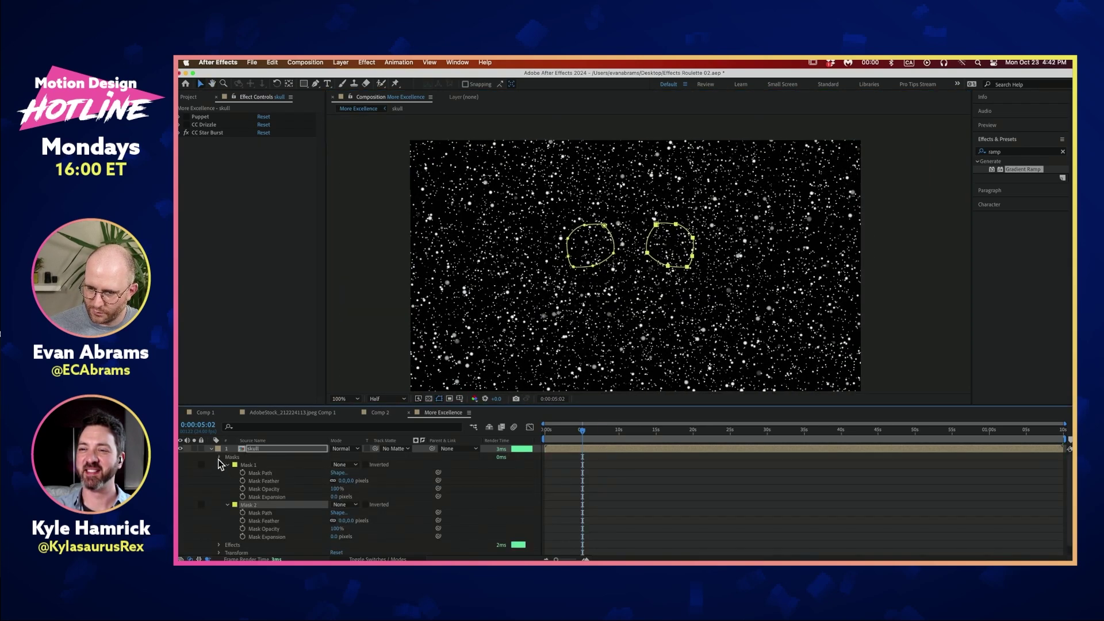
click(219, 457)
click(219, 464)
click(227, 489)
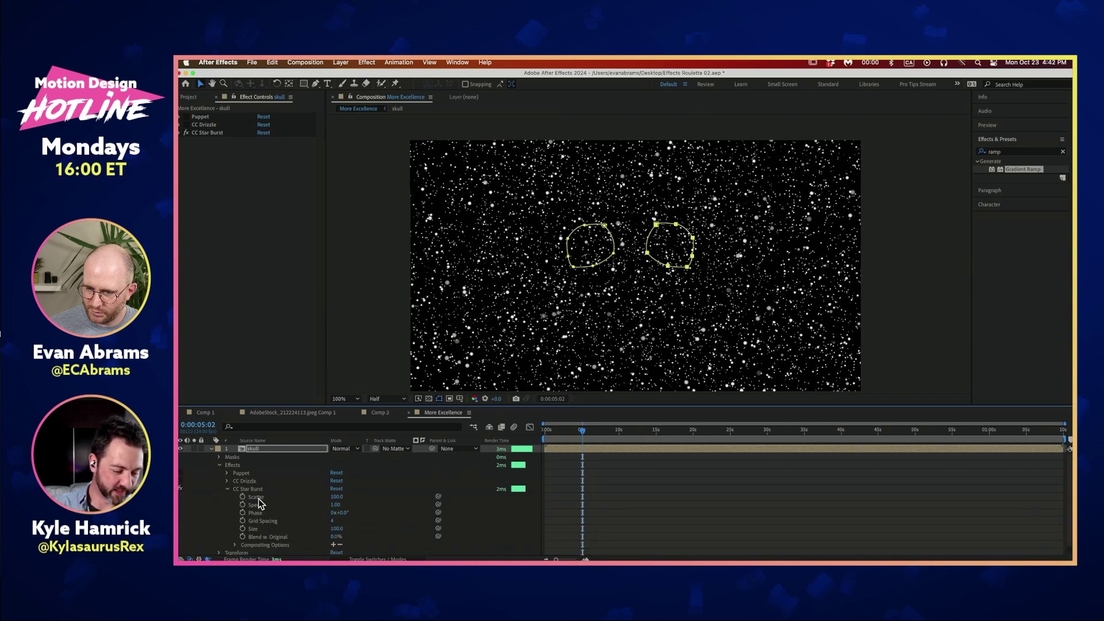
click(236, 544)
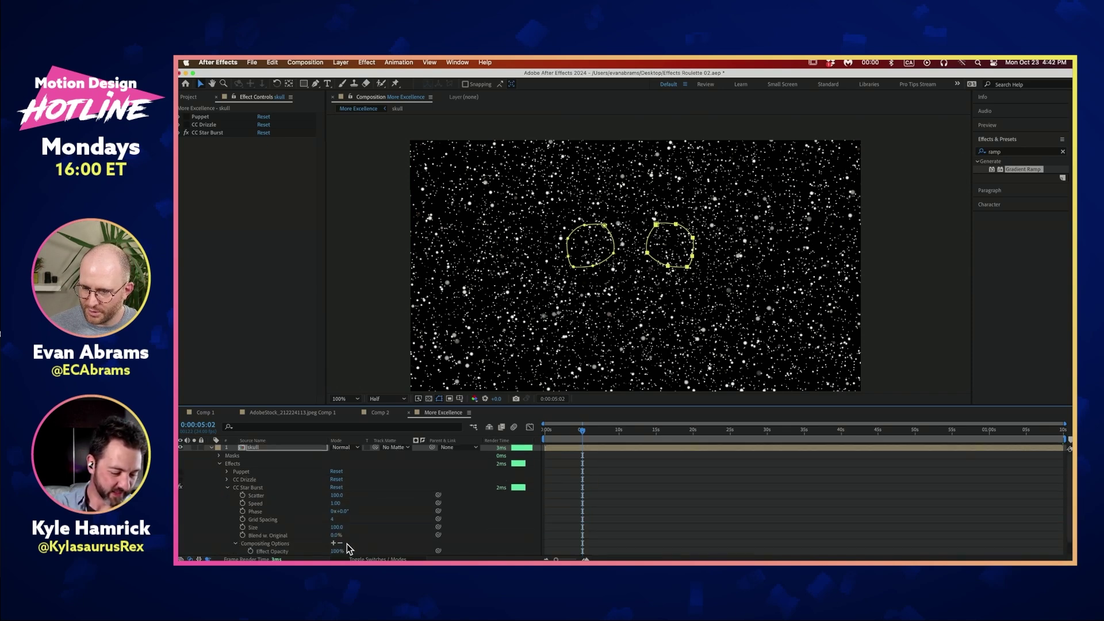
click(332, 543)
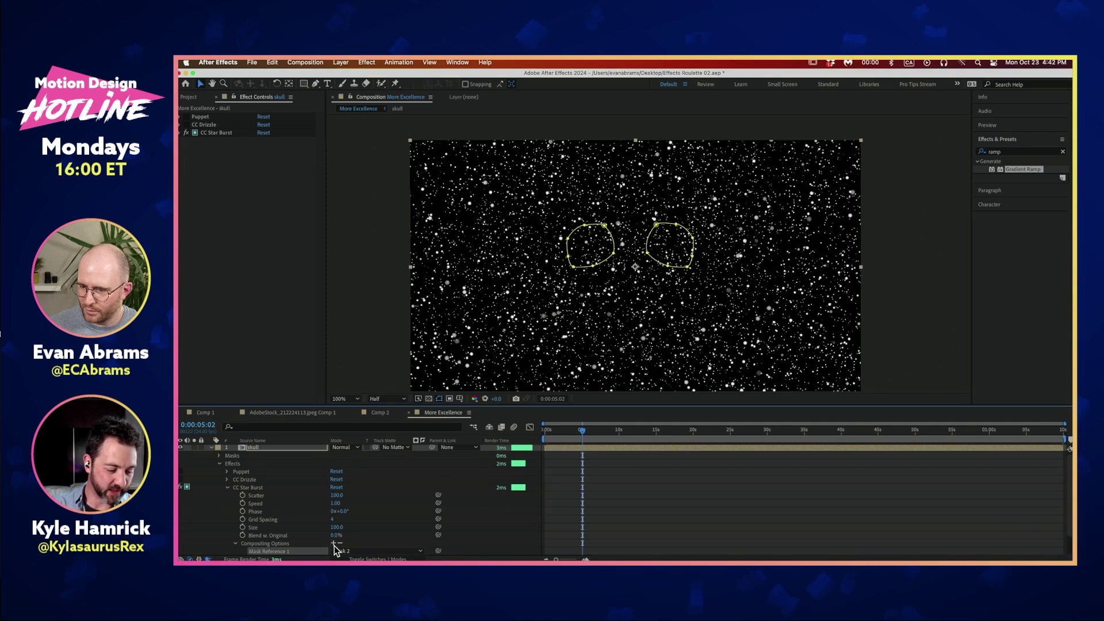
scroll(363, 537, down, 1)
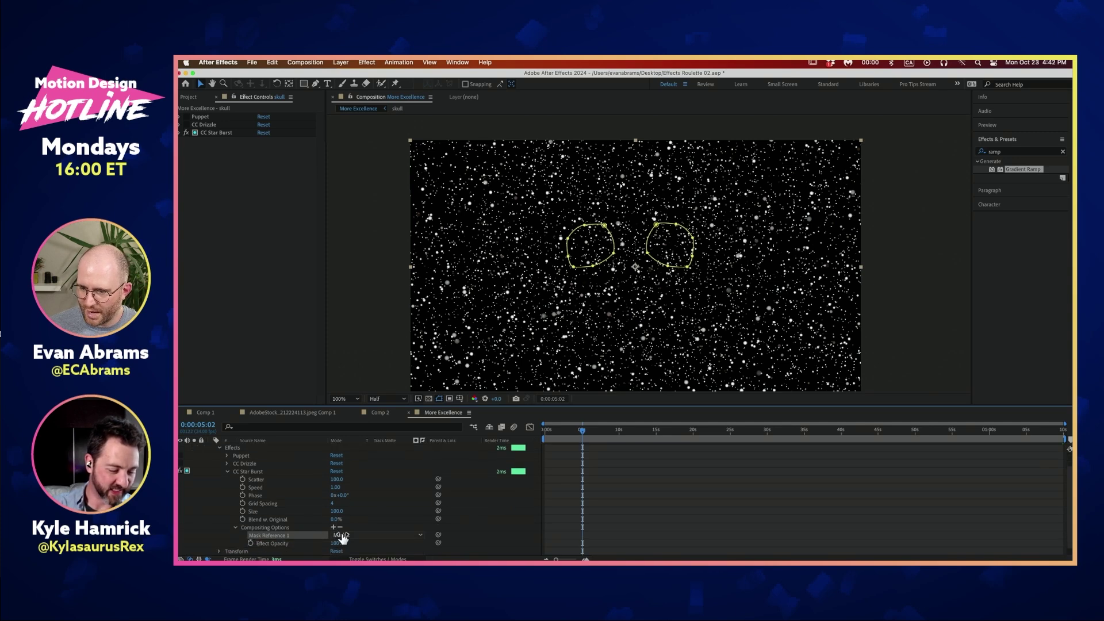
scroll(282, 488, up, 1)
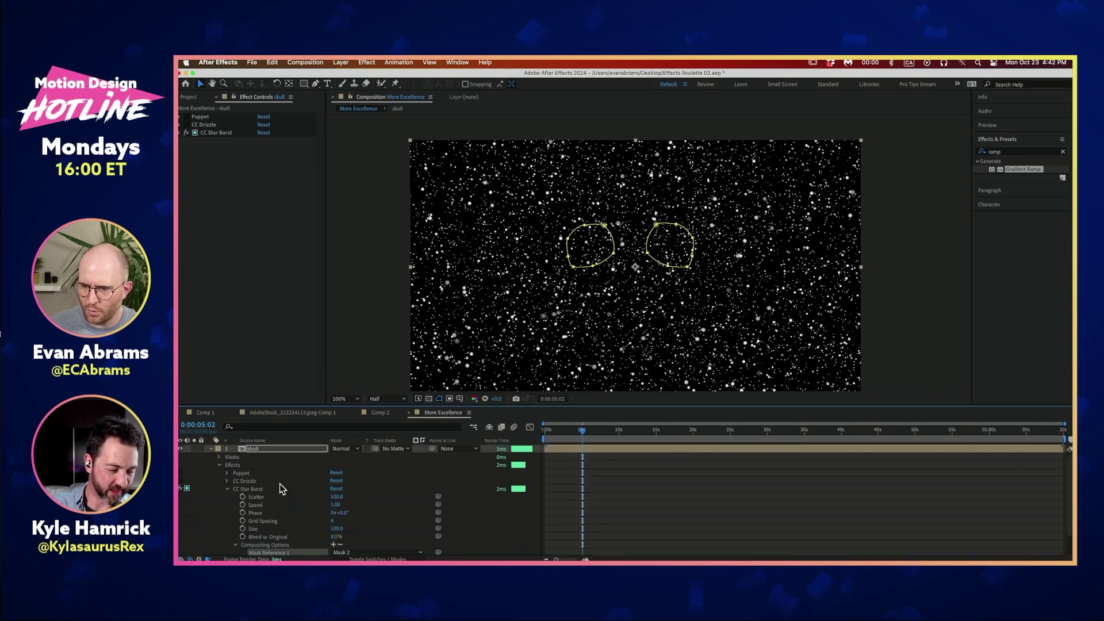
Step: Set the mode of Mask 2 on the skull layer to Add
click(219, 457)
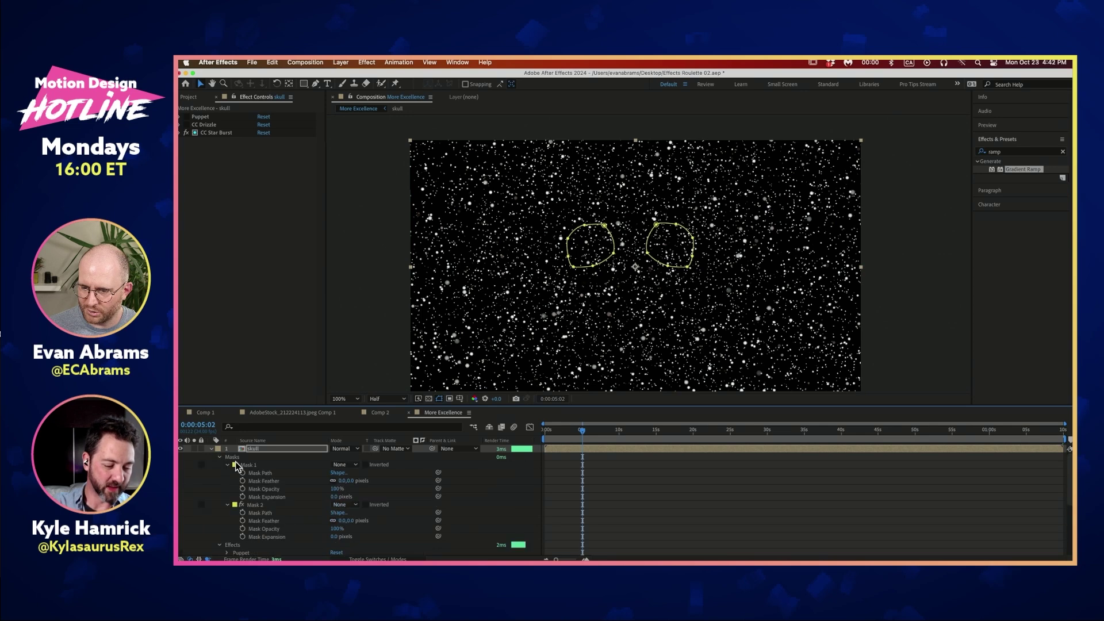
click(344, 504)
click(363, 500)
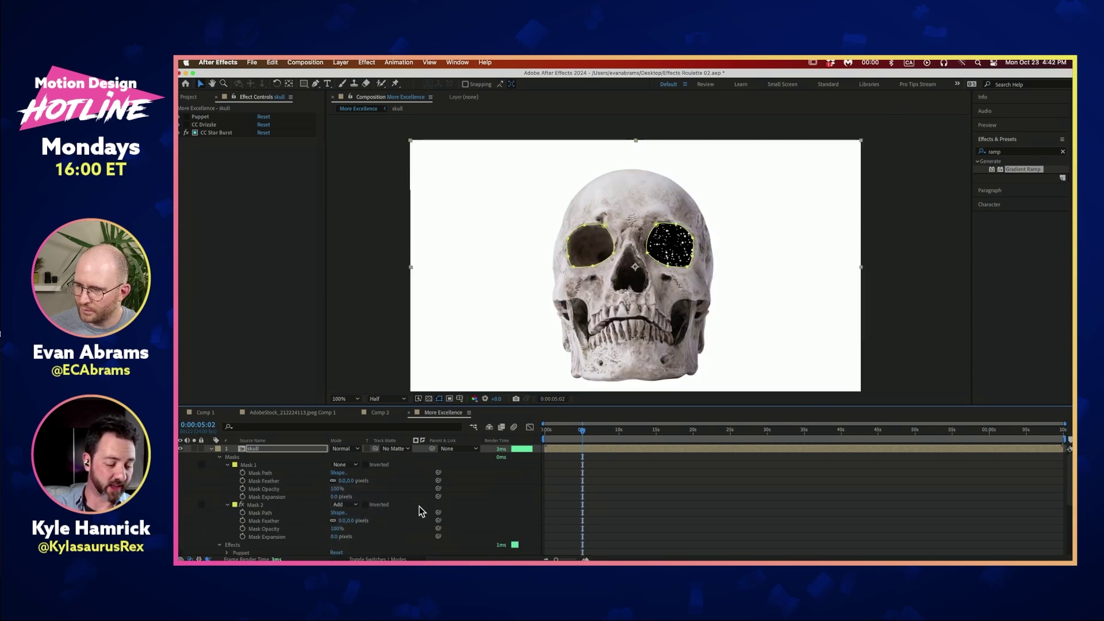
click(457, 503)
Step: Add a second mask reference to CC Star Burst using Mask 1, and set Mask 1's mode to Add
scroll(406, 505, down, 5)
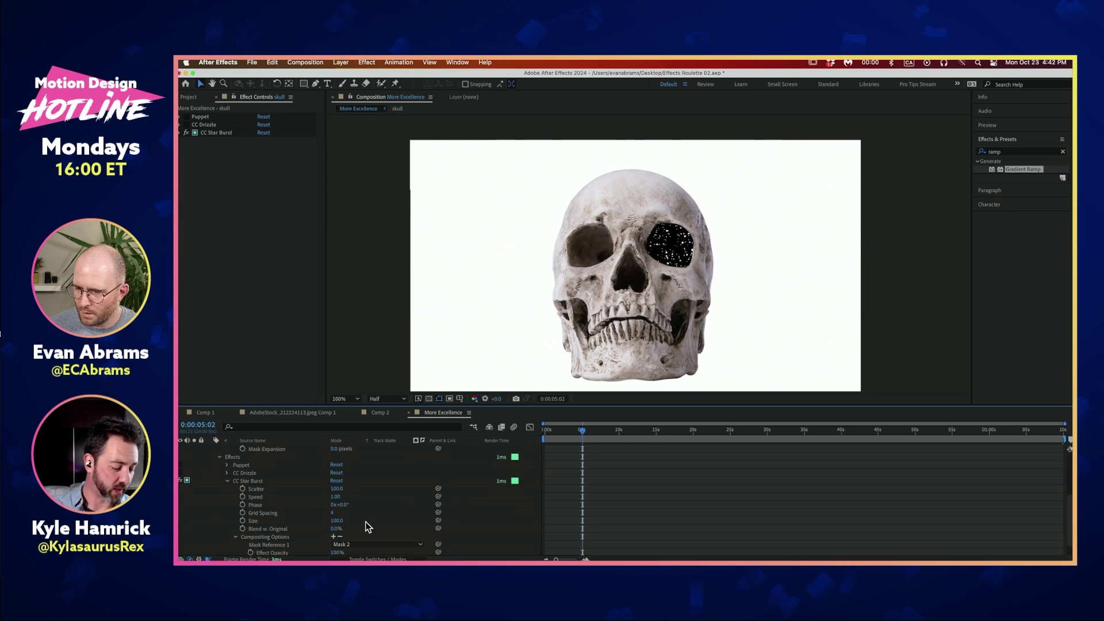
click(336, 529)
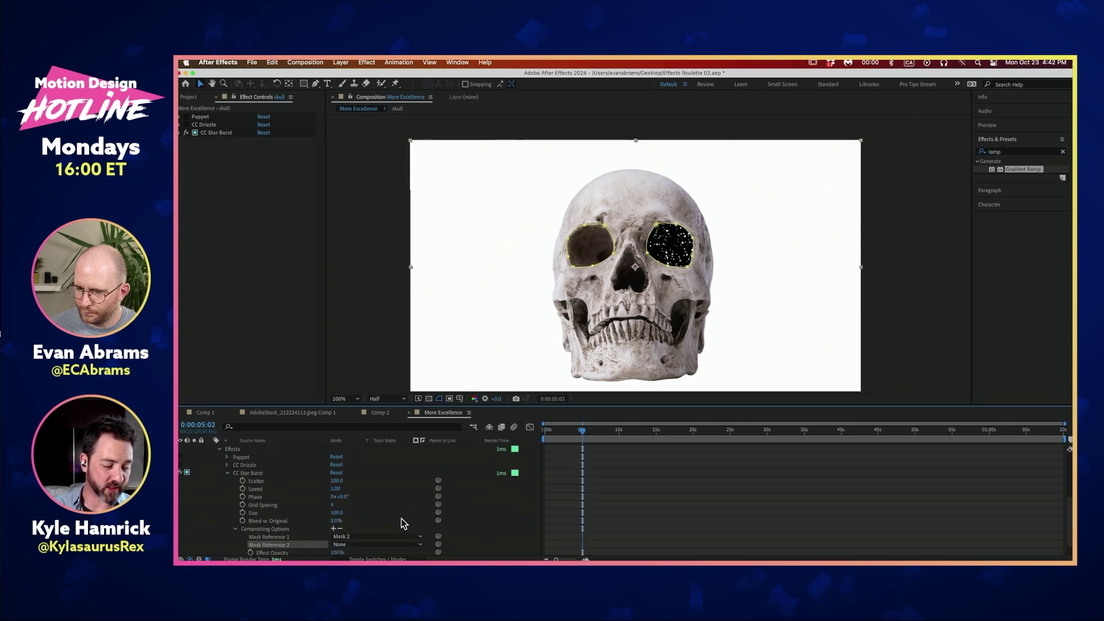
click(357, 545)
click(376, 526)
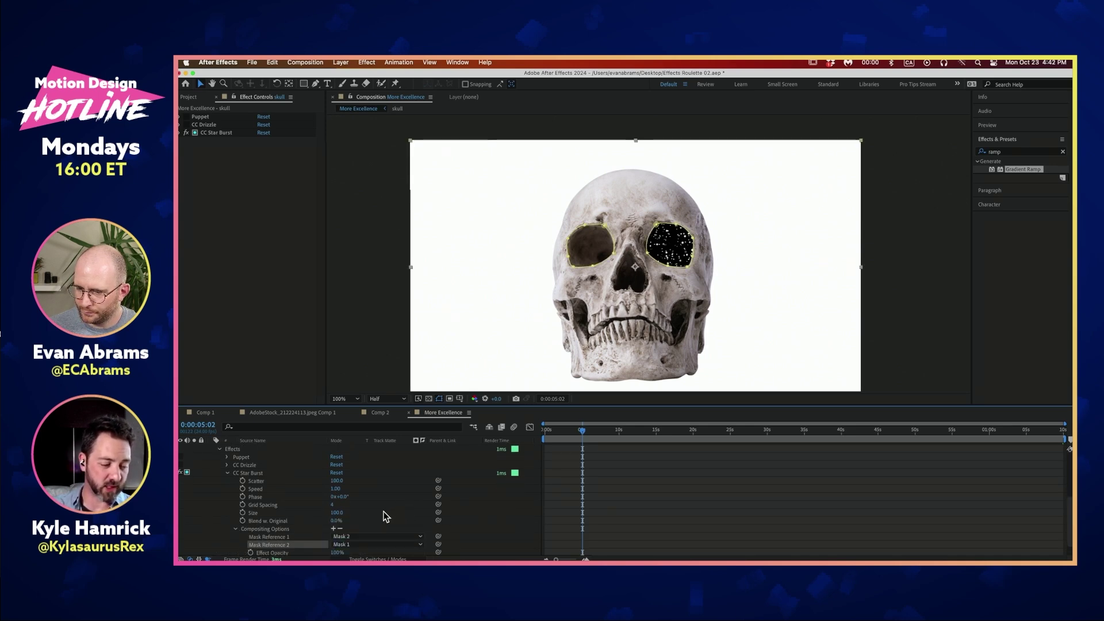
scroll(382, 517, up, 5)
click(341, 467)
click(352, 483)
Step: Preview the star field in both eye sockets from about 0:00:08:13, and select CC Star Burst on the skull layer
drag(564, 430, 609, 430)
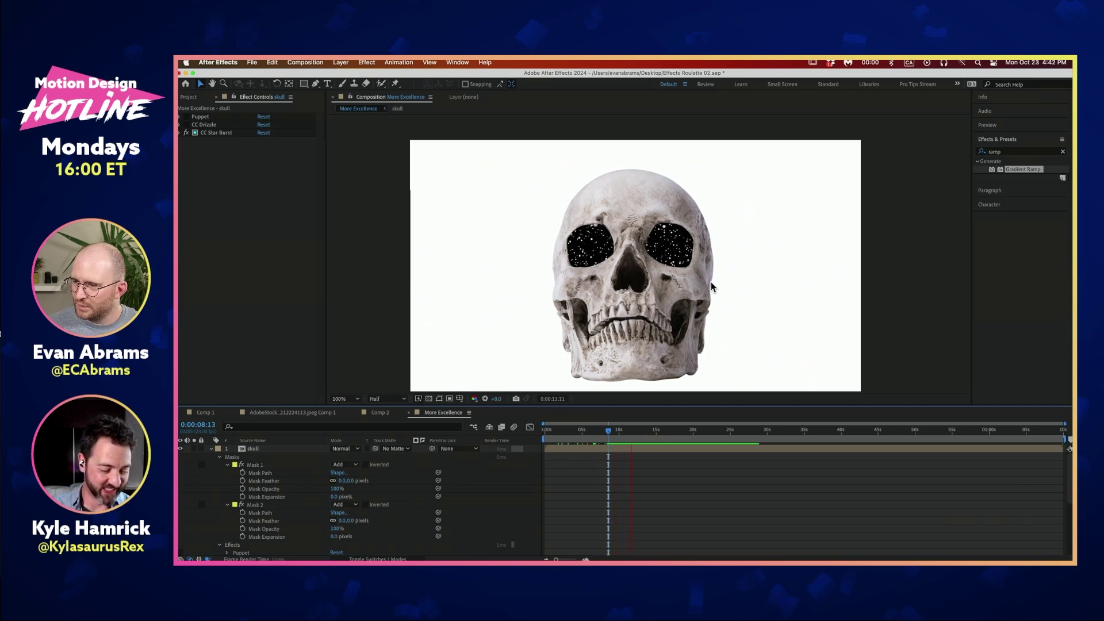
key(space)
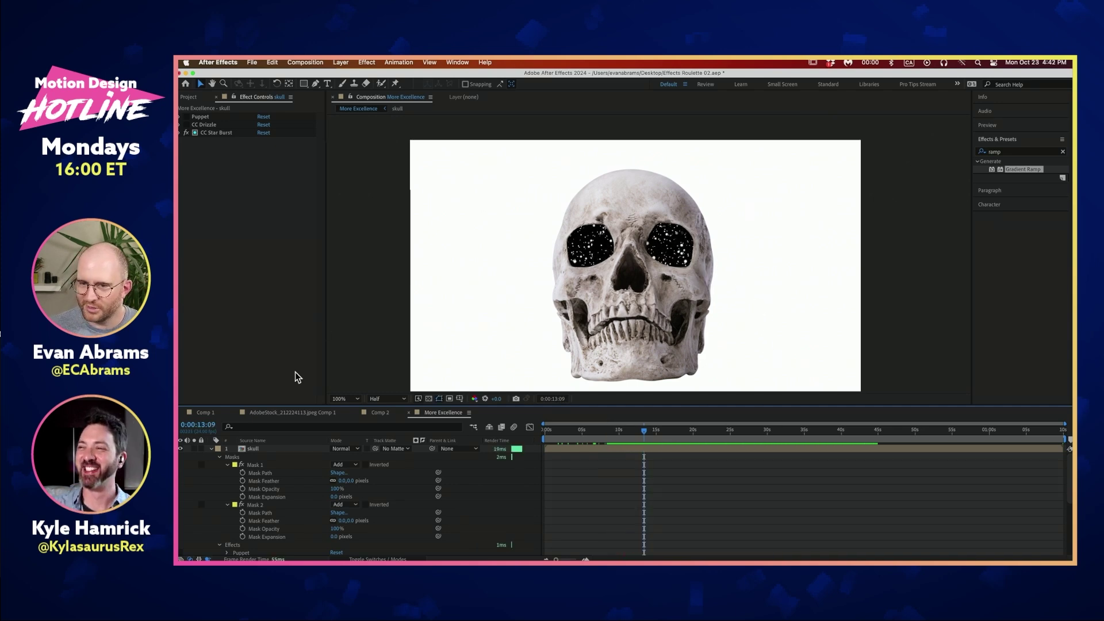
click(230, 135)
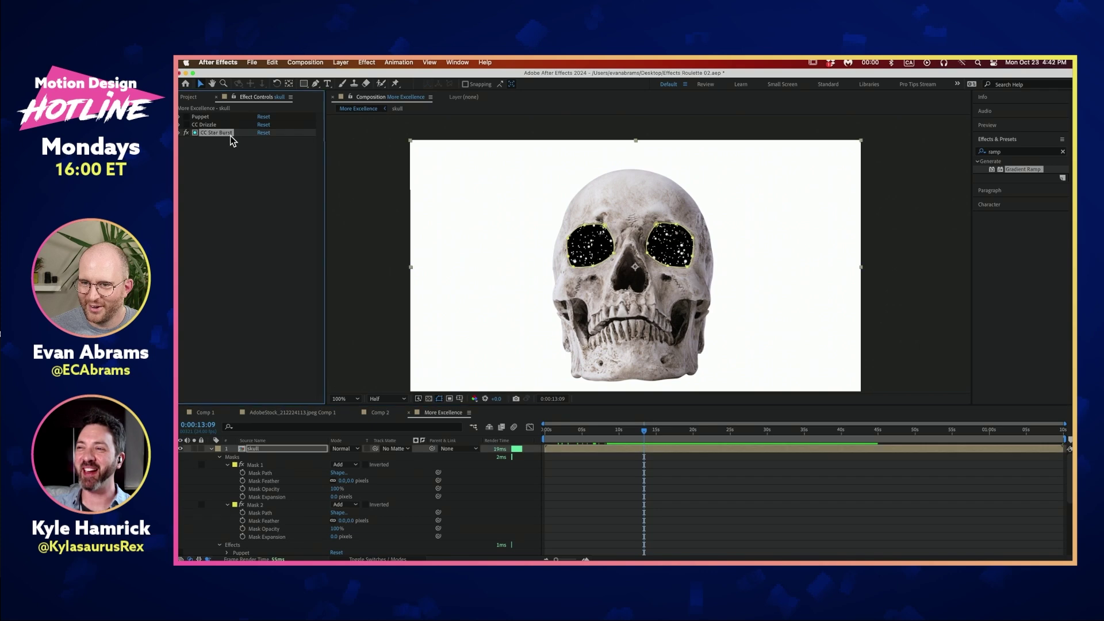
Step: Feather both Mask 1 and Mask 2 on the skull layer by 134 pixels and preview the softened eye sockets
click(262, 464)
click(266, 481)
shift+click(266, 521)
drag(339, 521, 392, 514)
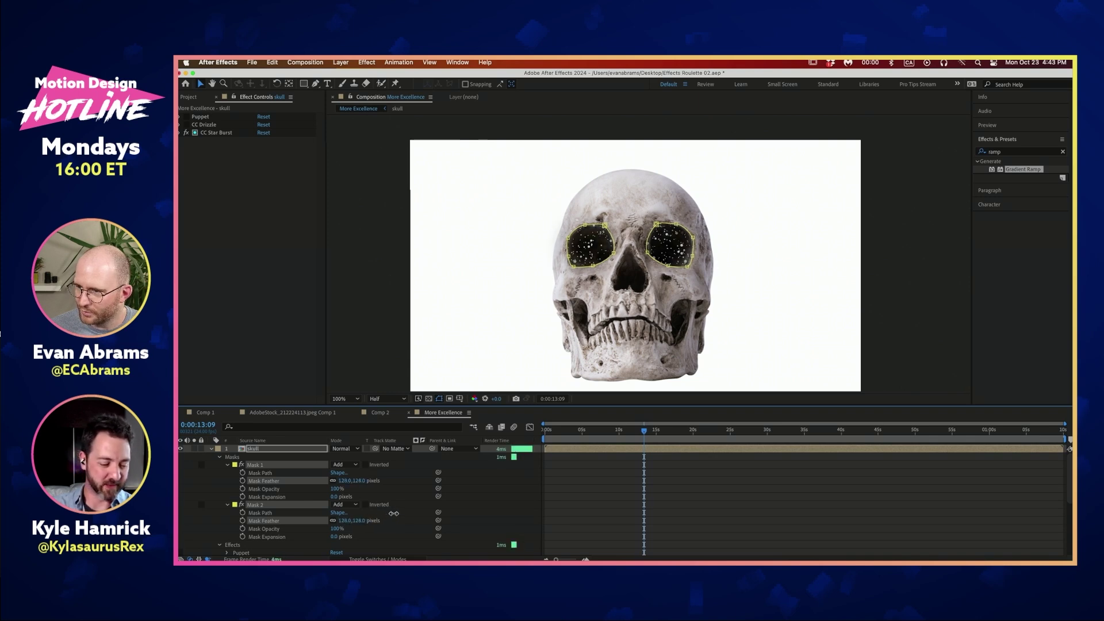
click(632, 477)
key(space)
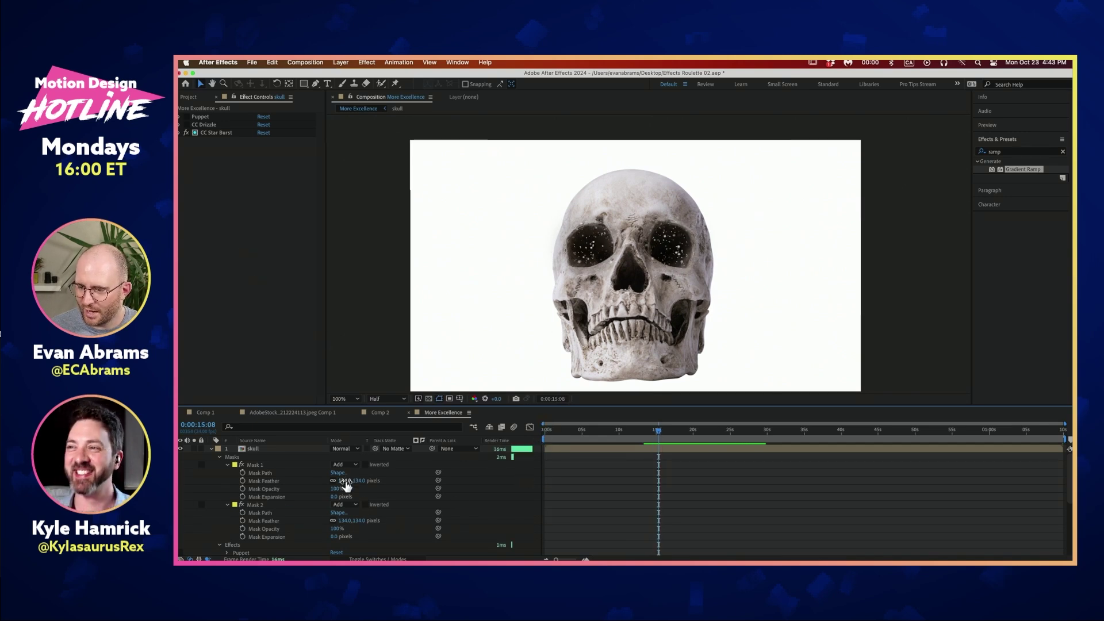
Step: Set the Mask Feather of both Mask 1 and Mask 2 on the skull layer to 100 pixels
text(100)
key(Return)
click(343, 521)
text(100)
key(Return)
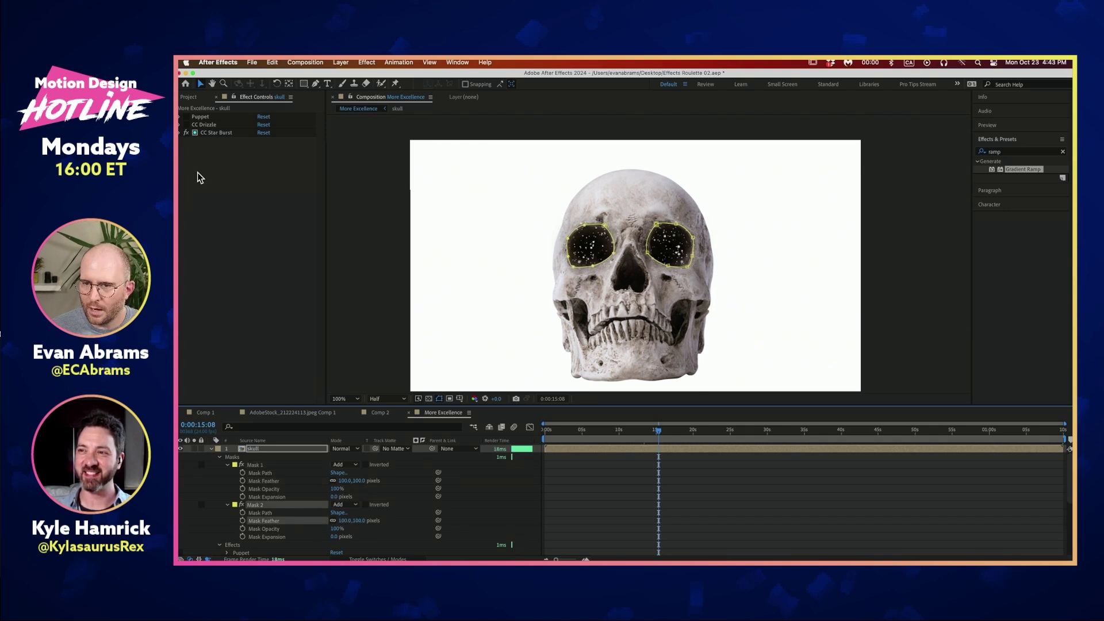
Step: Expand CC Star Burst and its Compositing Options on the skull layer and select Effect Opacity
click(179, 134)
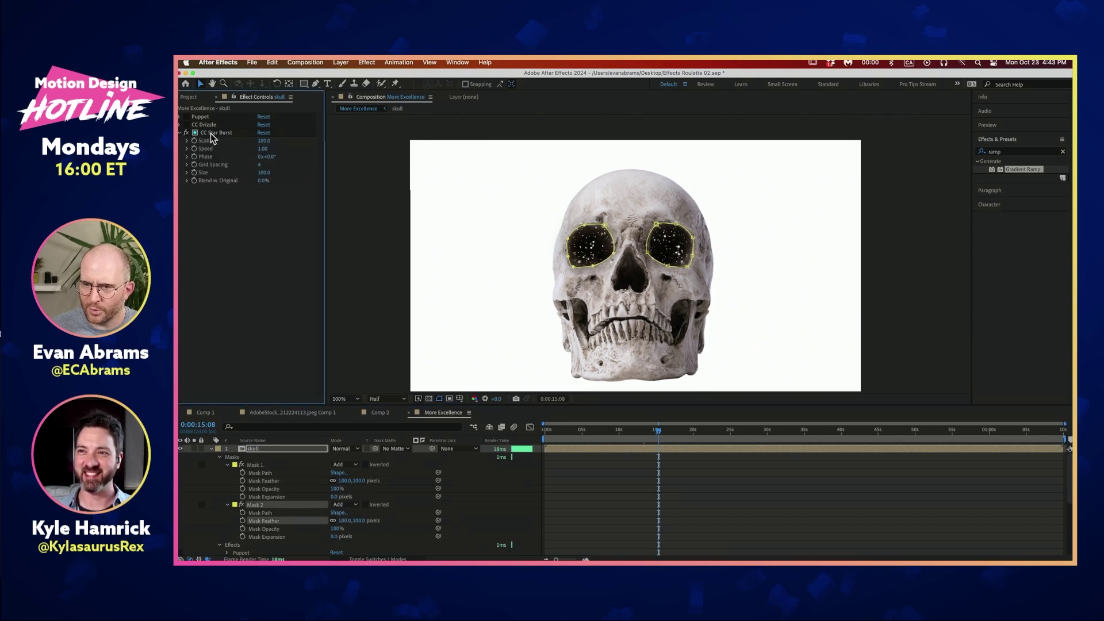
scroll(234, 500, down, 5)
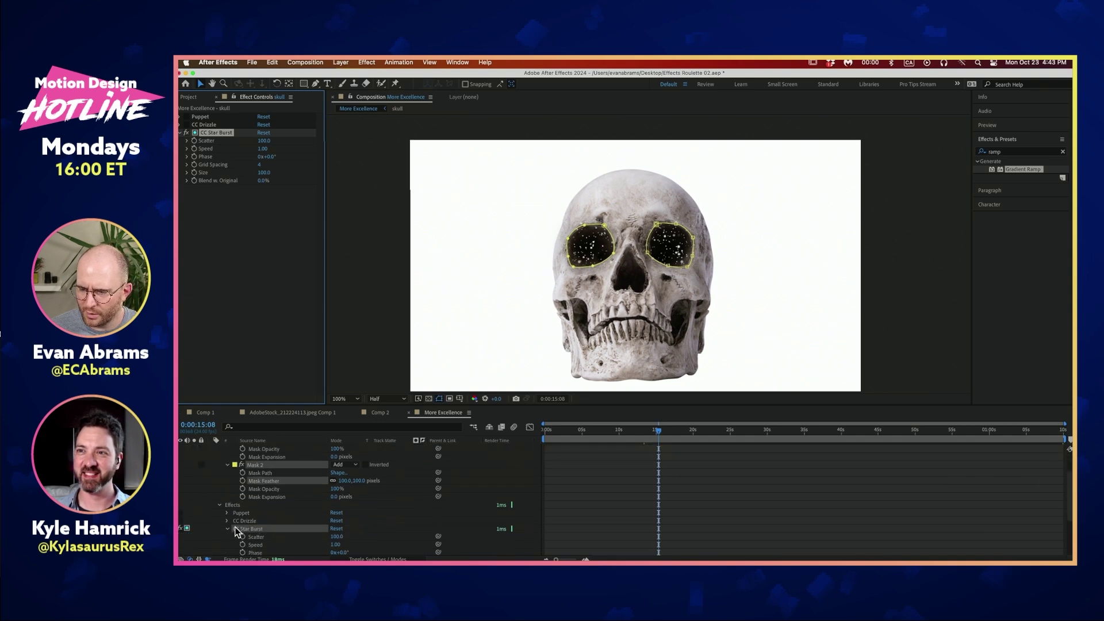
click(226, 498)
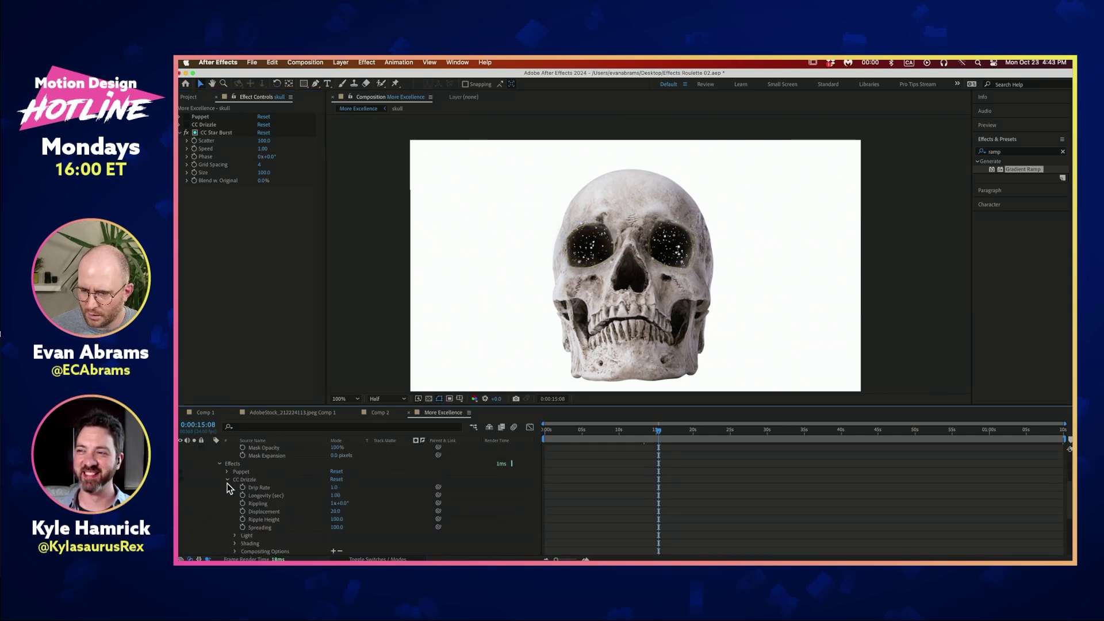
scroll(233, 514, down, 1)
click(228, 487)
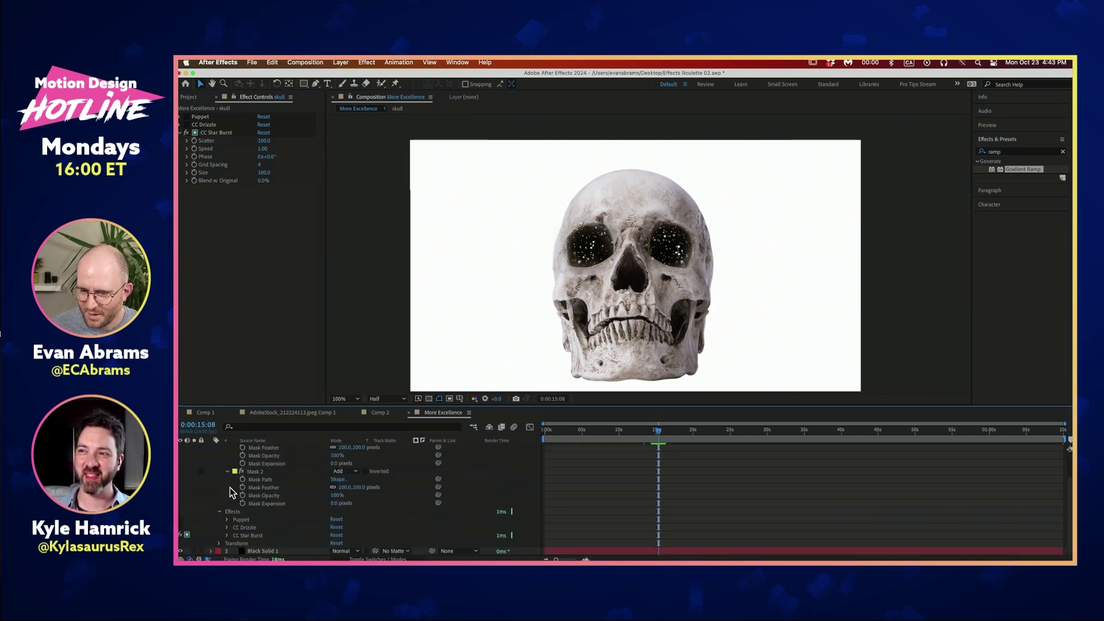
click(226, 535)
scroll(229, 530, down, 4)
click(247, 521)
scroll(247, 522, down, 1)
click(257, 536)
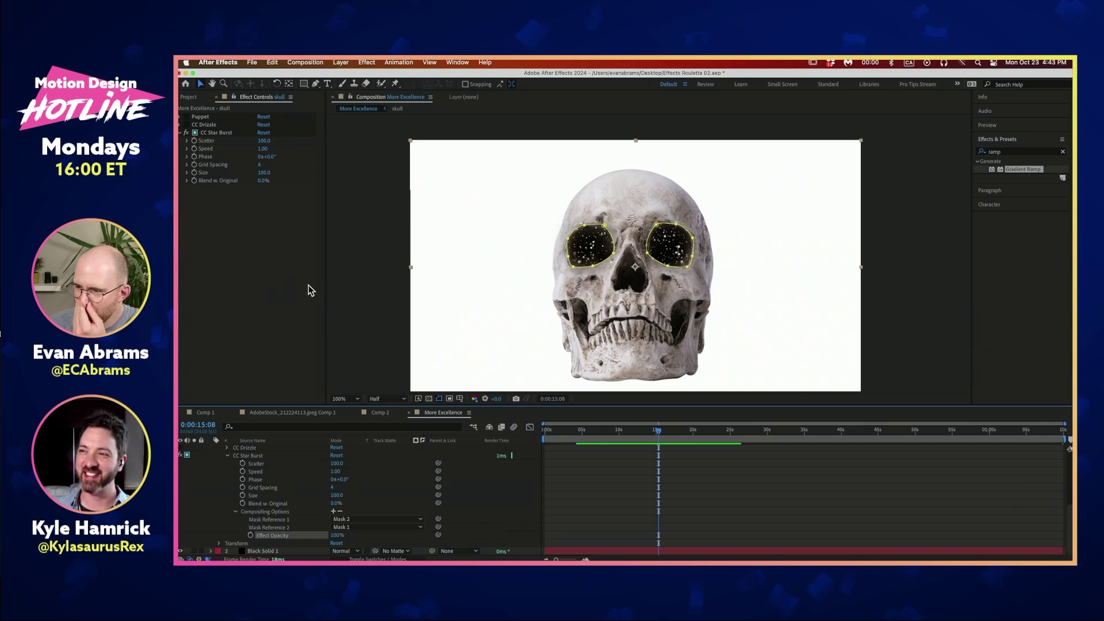
Step: Set the Effect Opacity of CC Star Burst to 50% and preview the star field from 0:00:08:15
mouse_move(654, 449)
mouse_down()
mouse_move(643, 439)
mouse_move(707, 441)
mouse_move(667, 464)
mouse_up()
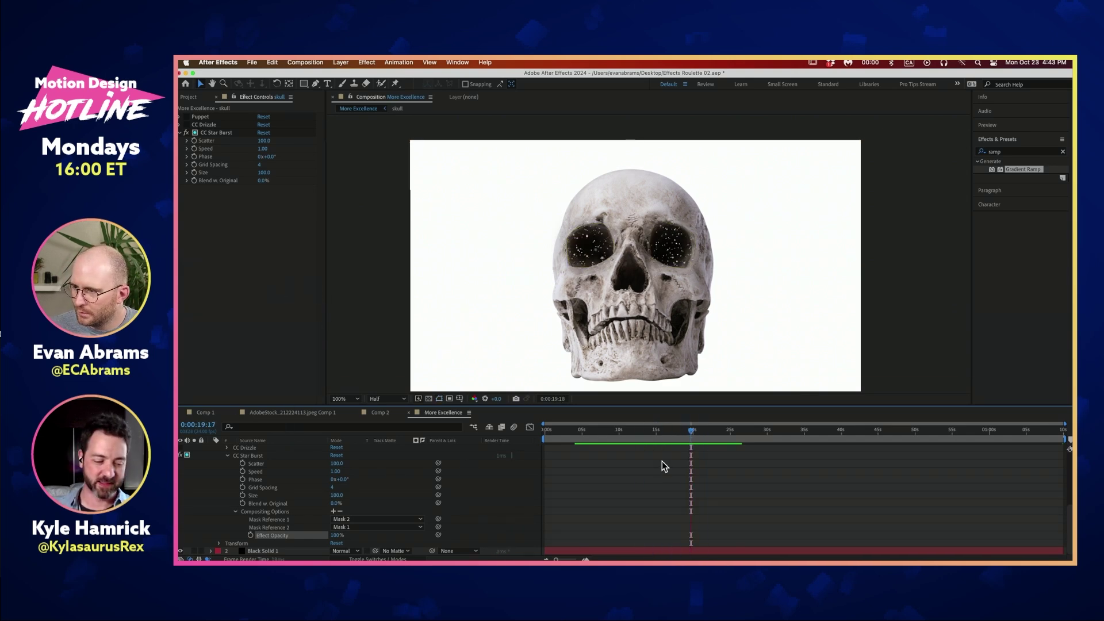
click(627, 451)
click(609, 436)
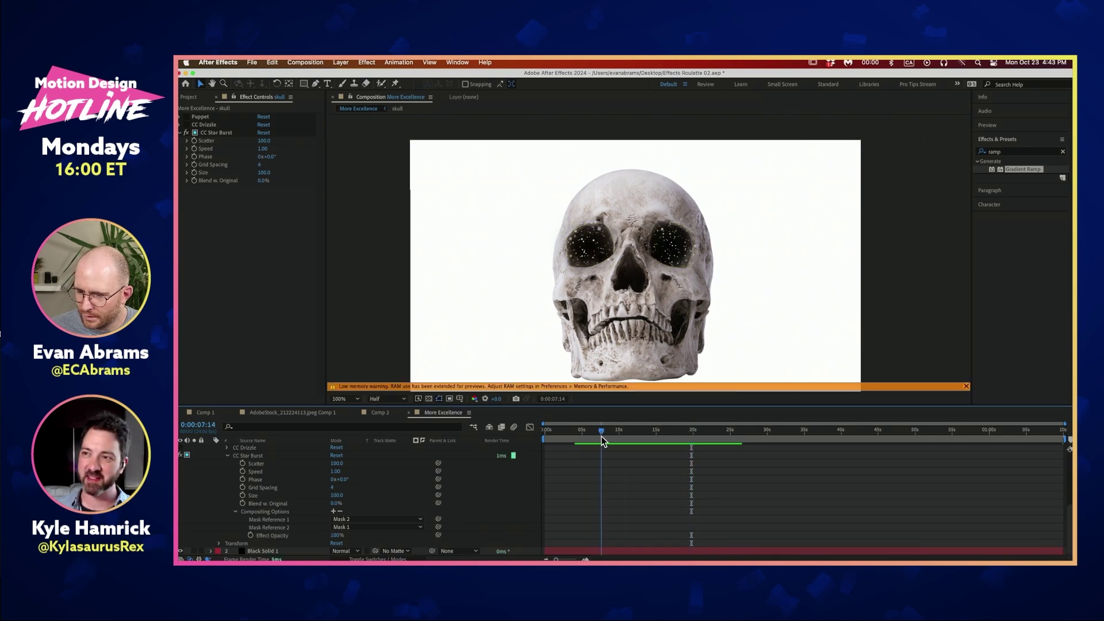
click(336, 536)
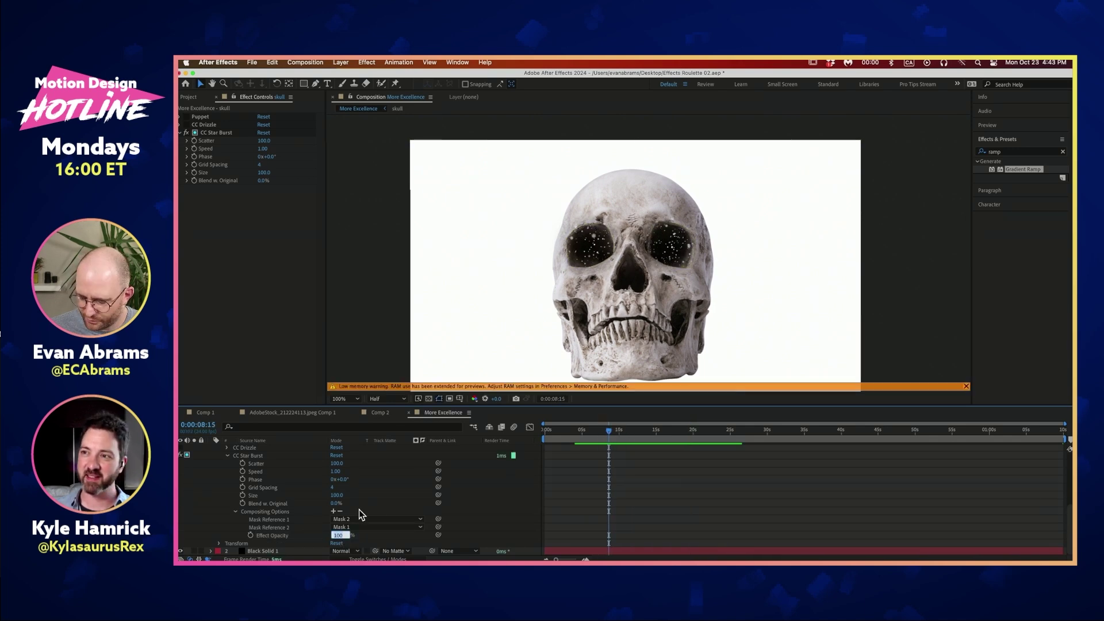
text(50)
key(Return)
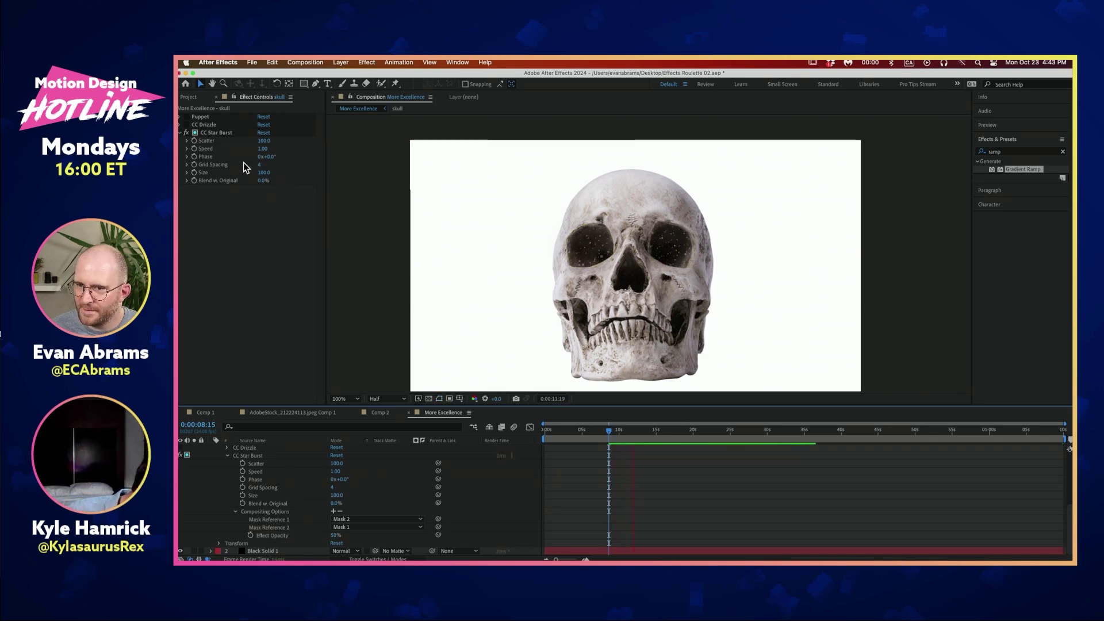
key(space)
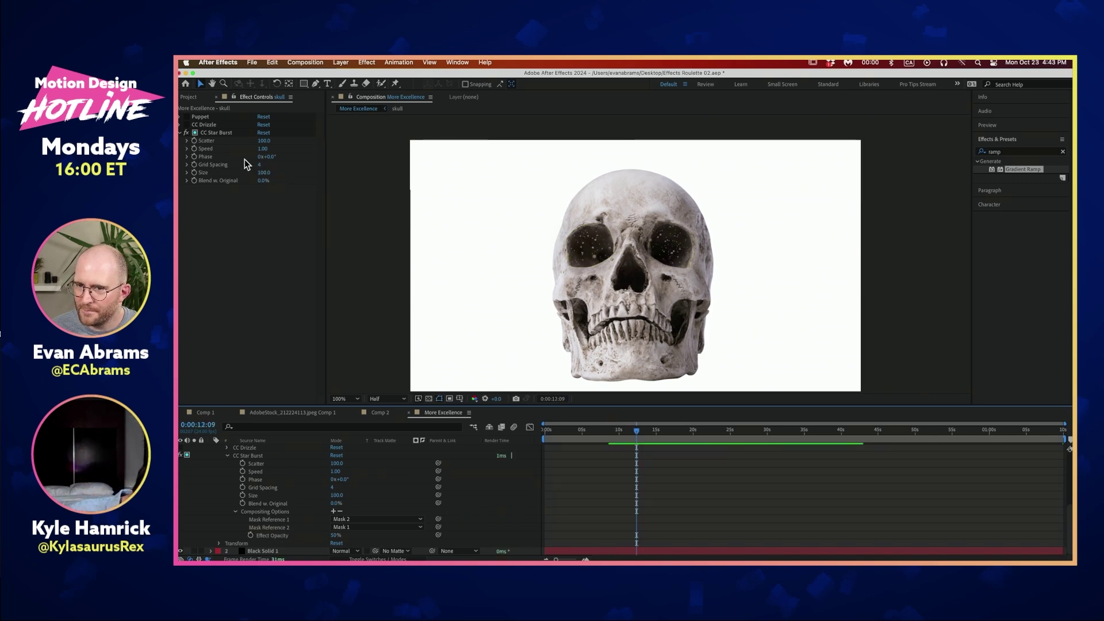
Step: Collapse CC Star Burst's controls and the skull layer's Masks and Effects groups, and move the current time to 0:00:16:07
click(179, 133)
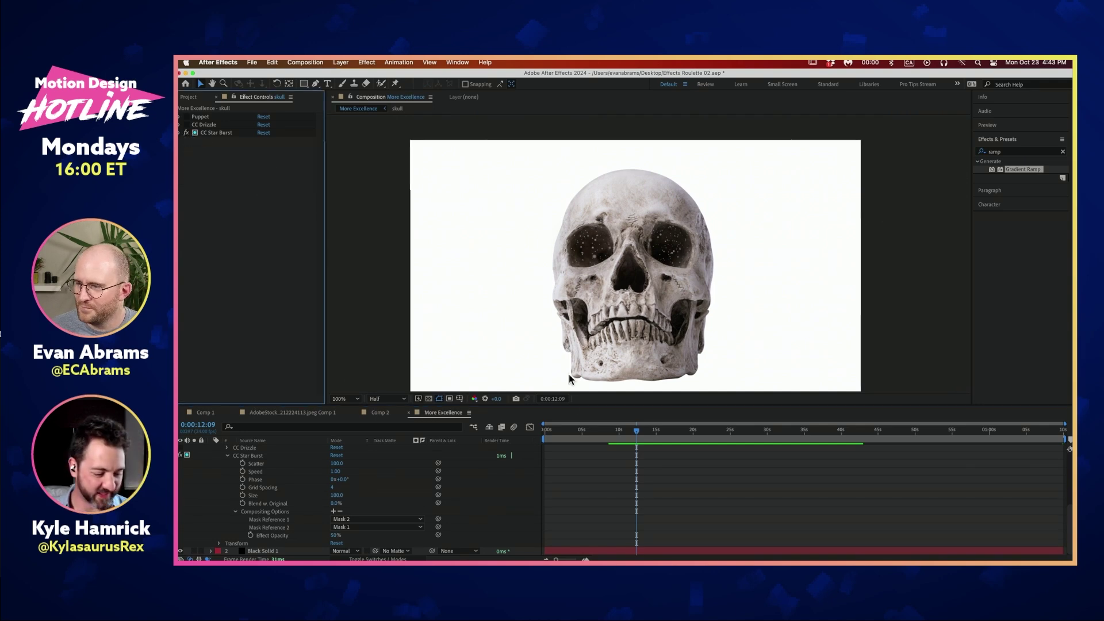
drag(608, 430, 652, 447)
key(space)
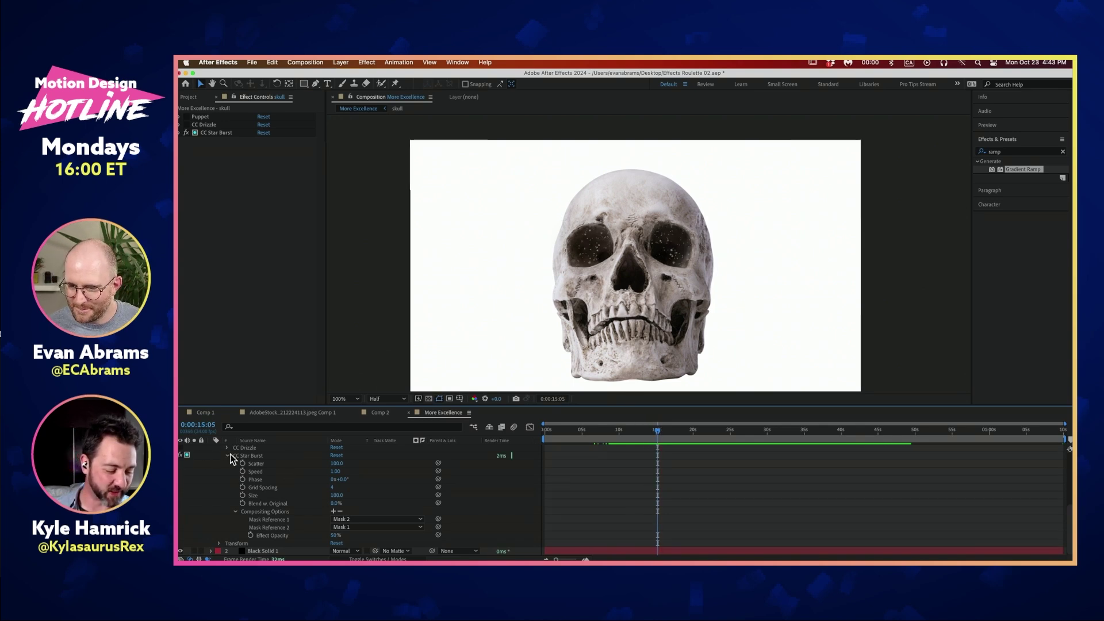
scroll(229, 460, up, 5)
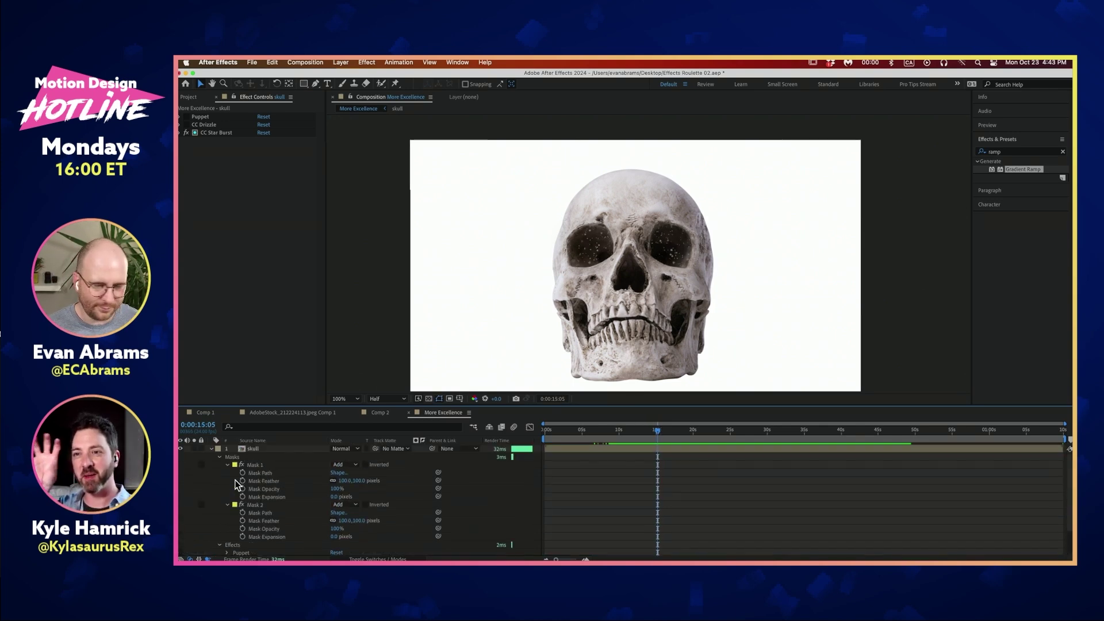
click(219, 457)
click(219, 465)
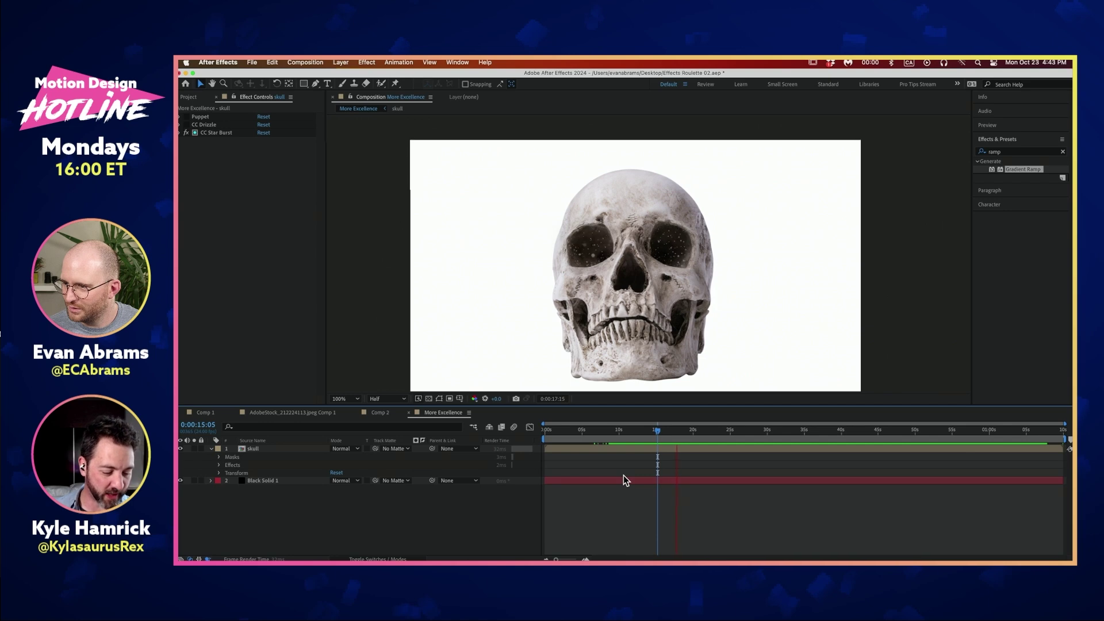
drag(682, 438, 665, 438)
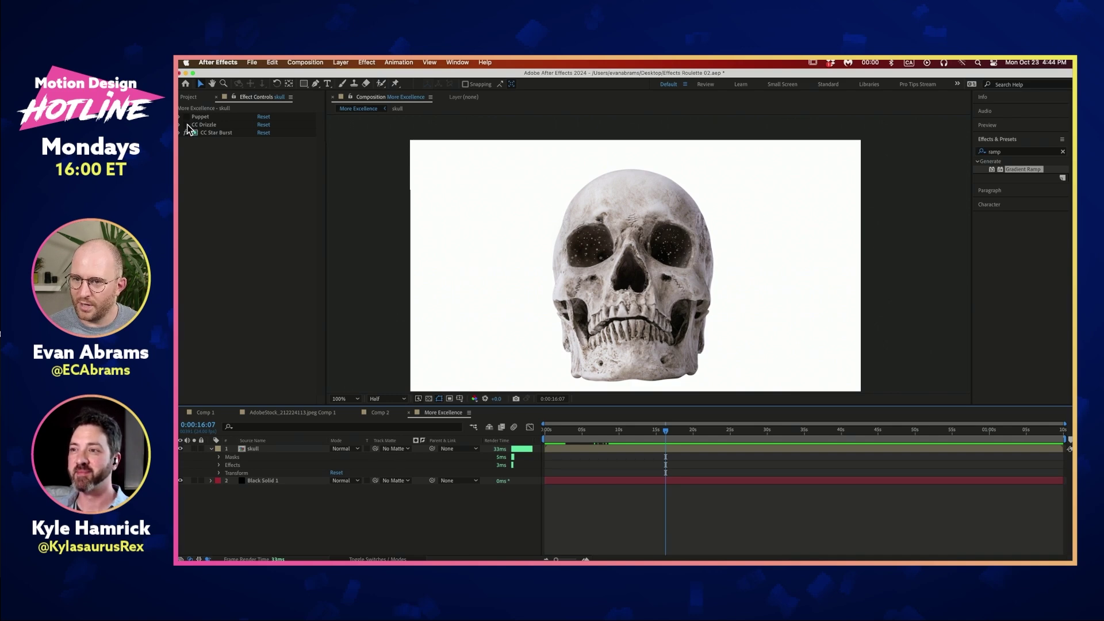
Step: Move Puppet below CC Star Burst in the skull layer's effect stack and turn on CC Drizzle
mouse_move(198, 117)
mouse_down()
mouse_move(205, 148)
mouse_move(197, 135)
mouse_up()
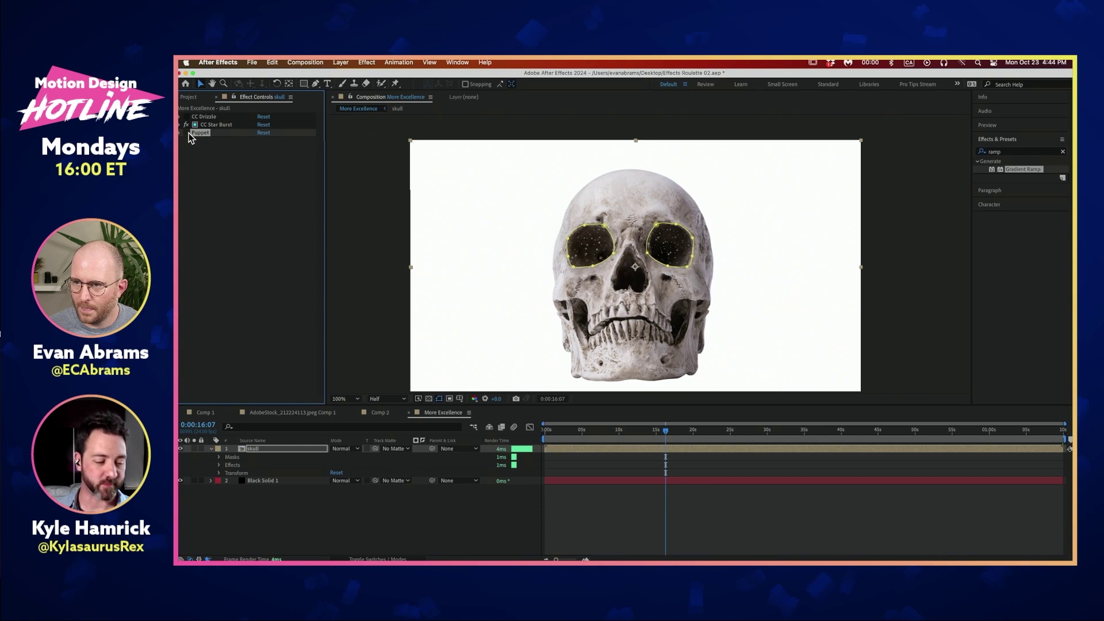
click(205, 118)
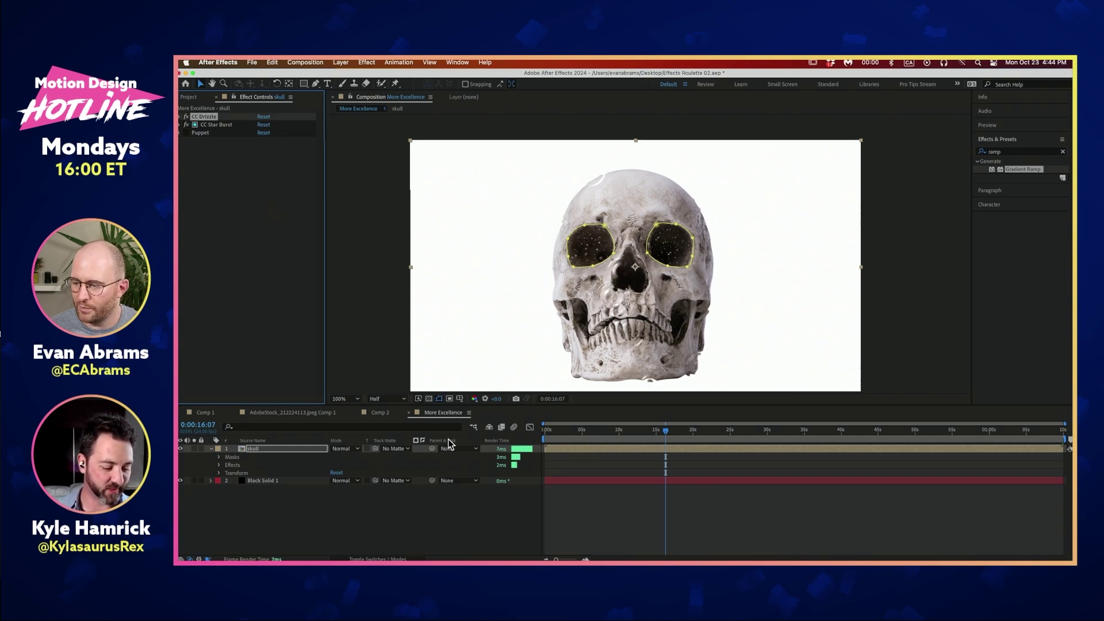
Step: Auto-trace the current frame of the skull layer using the Luminance channel and a 99% threshold
click(312, 450)
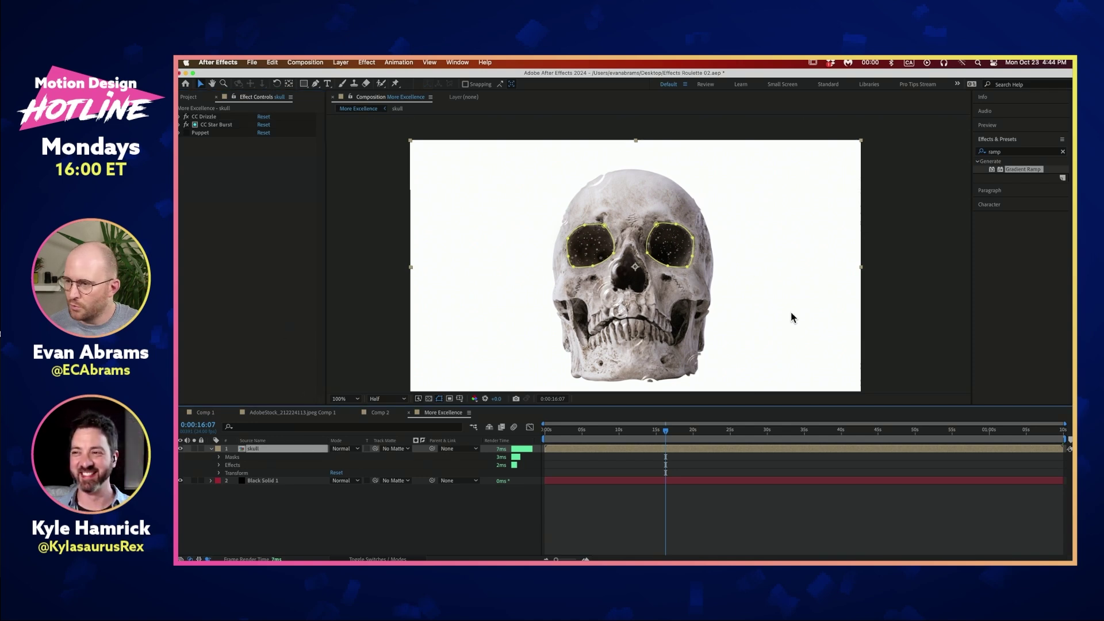
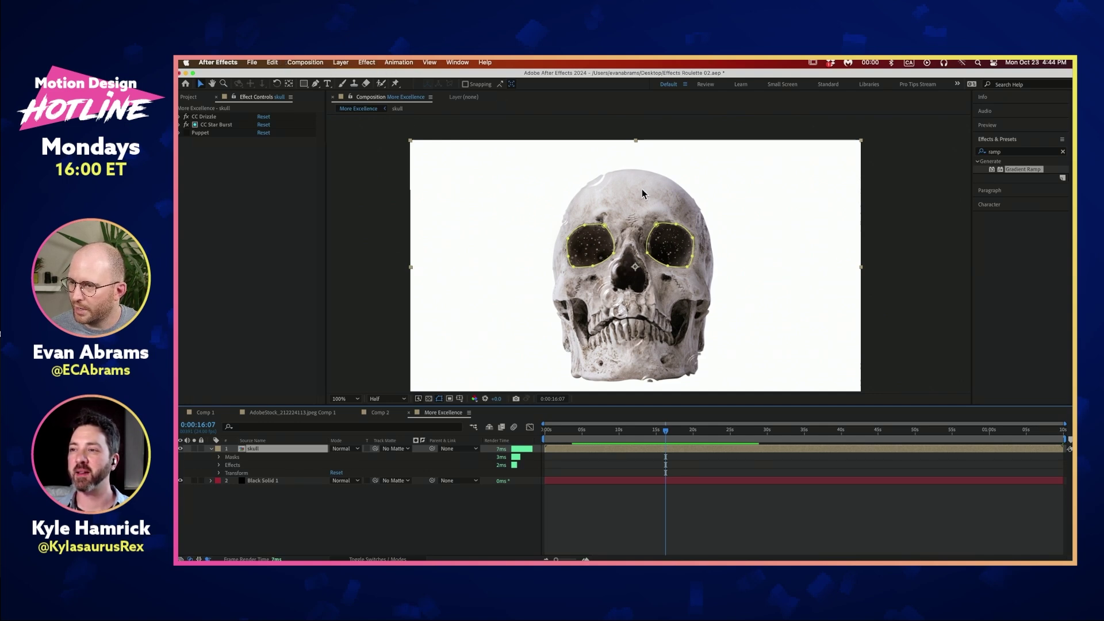
click(345, 63)
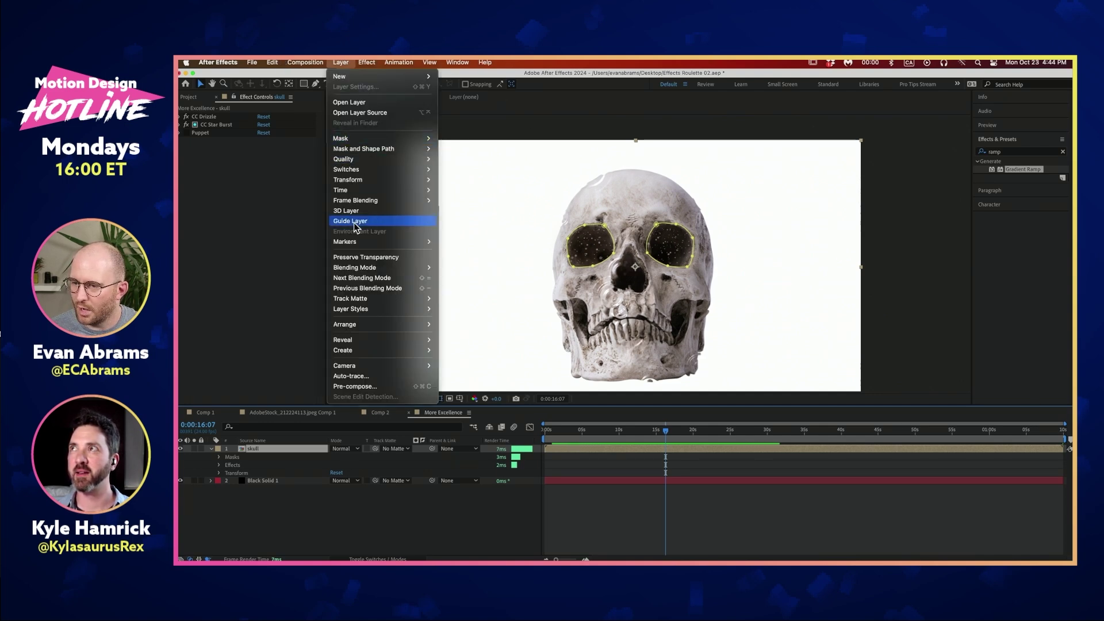
mouse_move(362, 301)
click(369, 377)
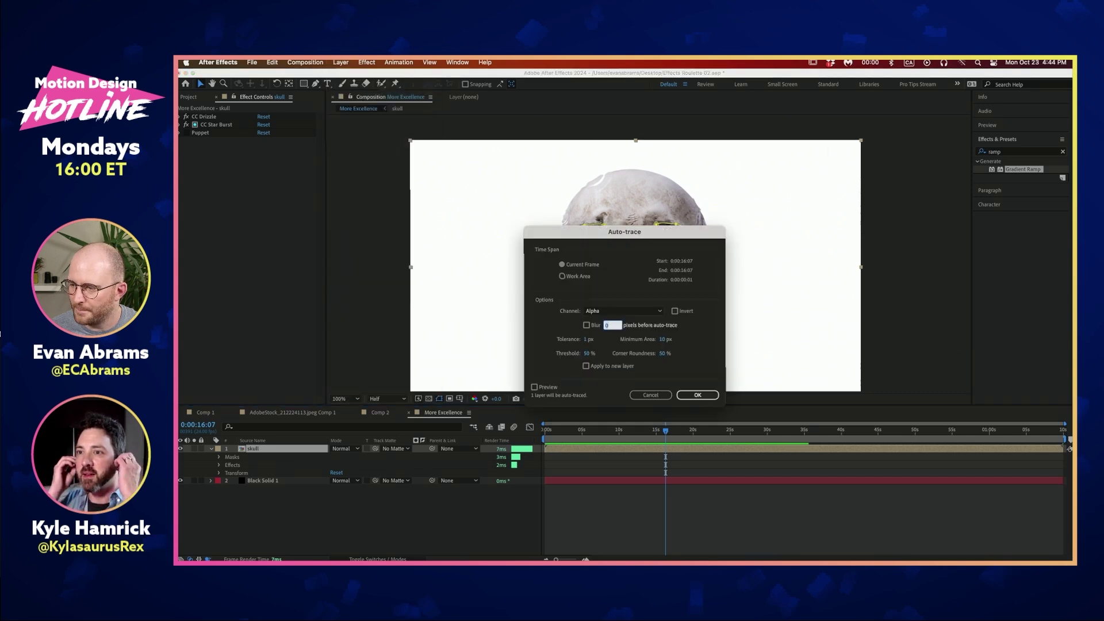
drag(612, 240, 328, 211)
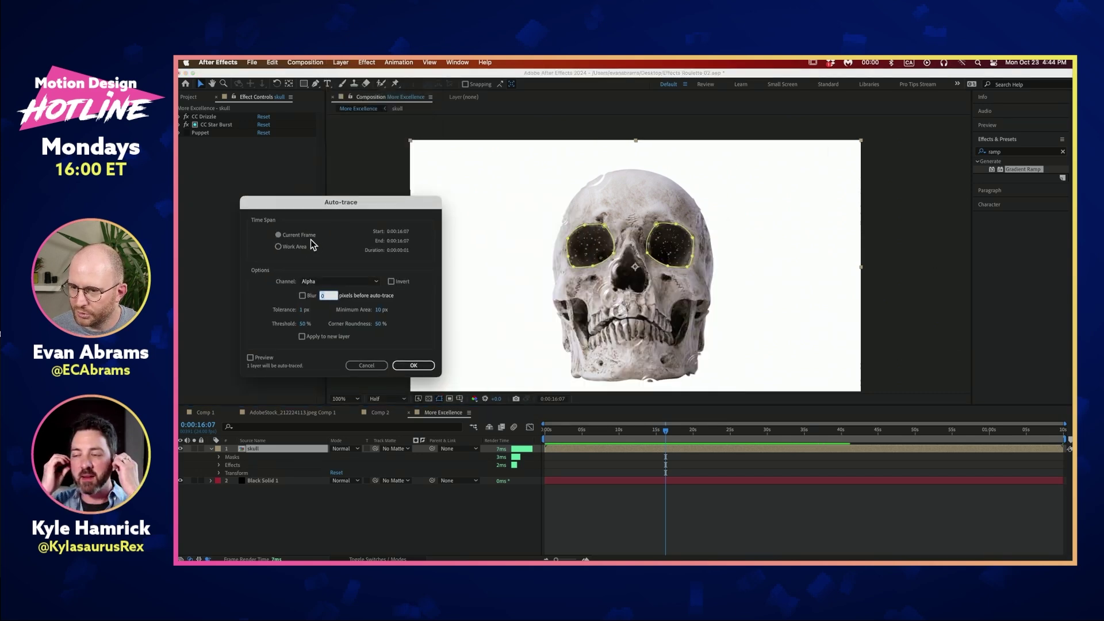
click(313, 282)
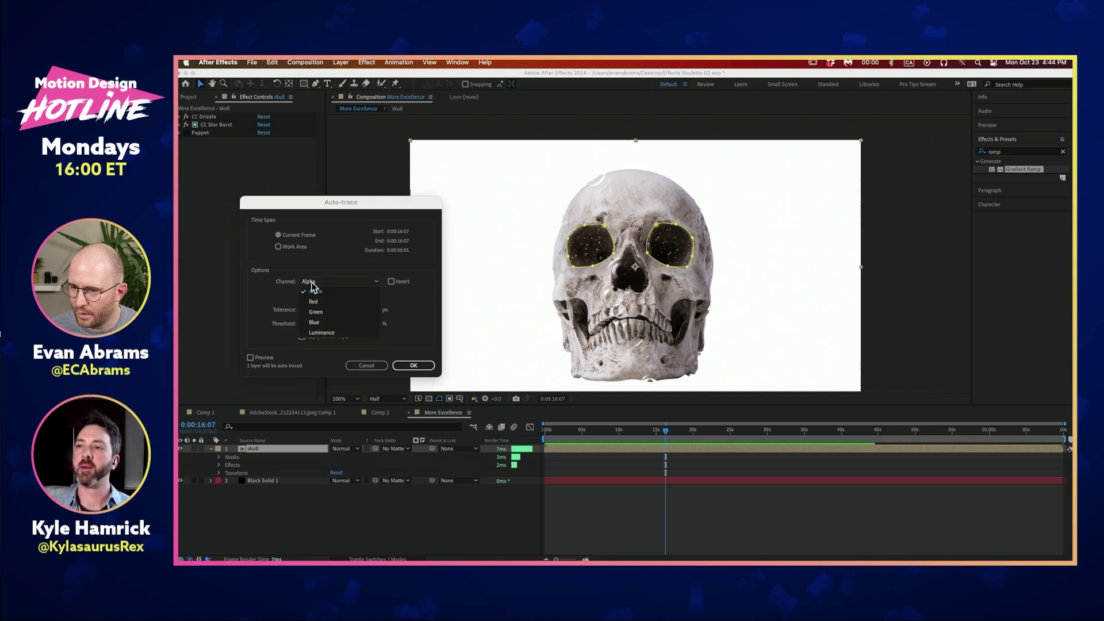
click(333, 332)
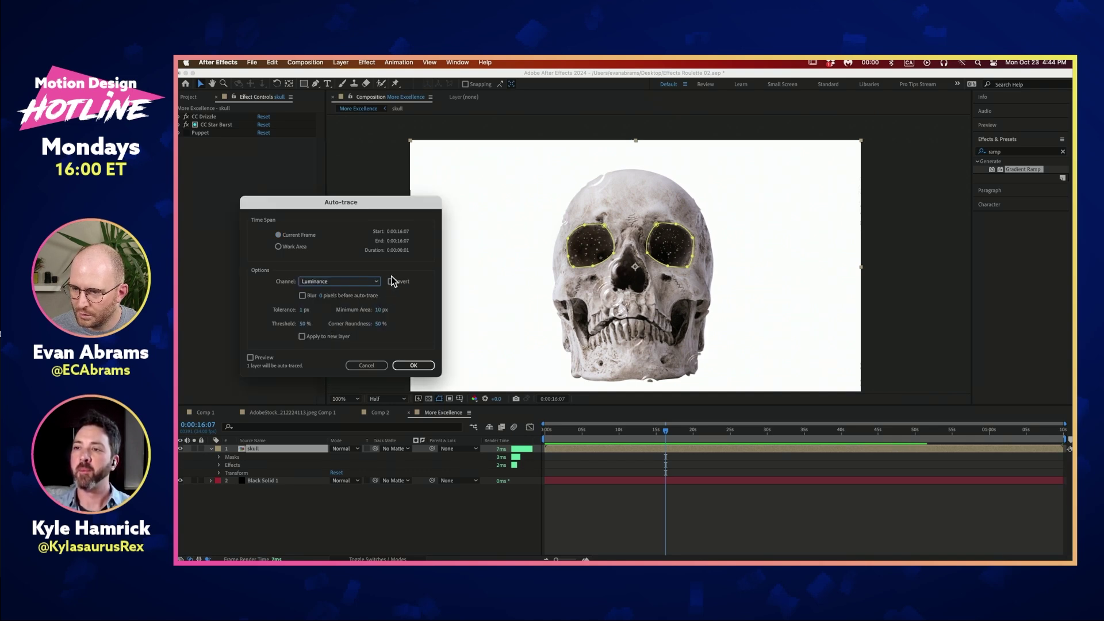
click(306, 326)
text(99)
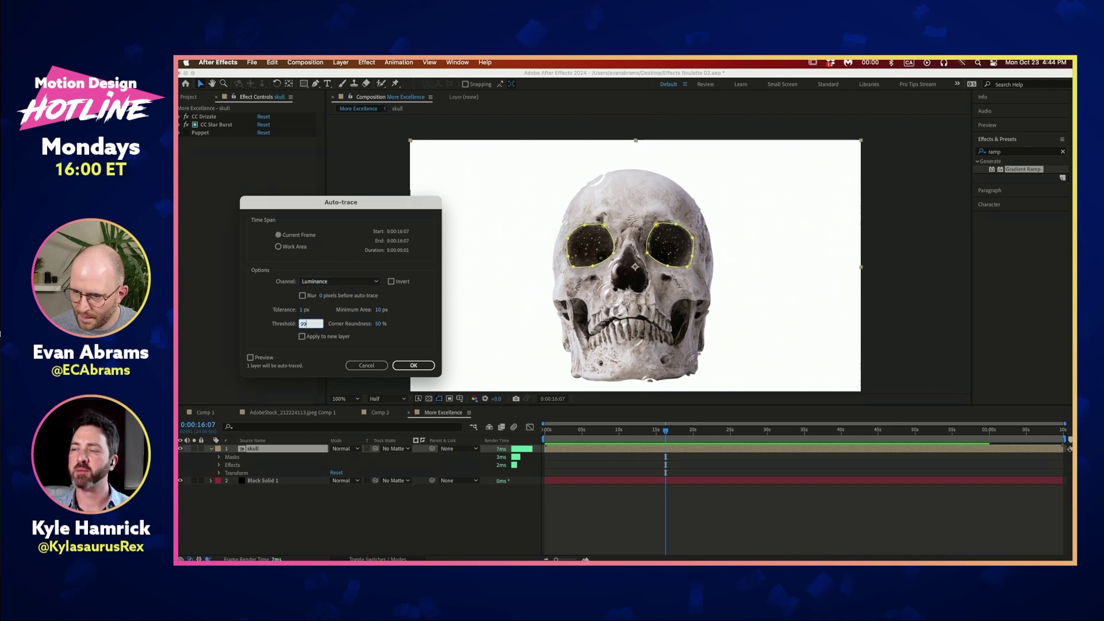
click(429, 365)
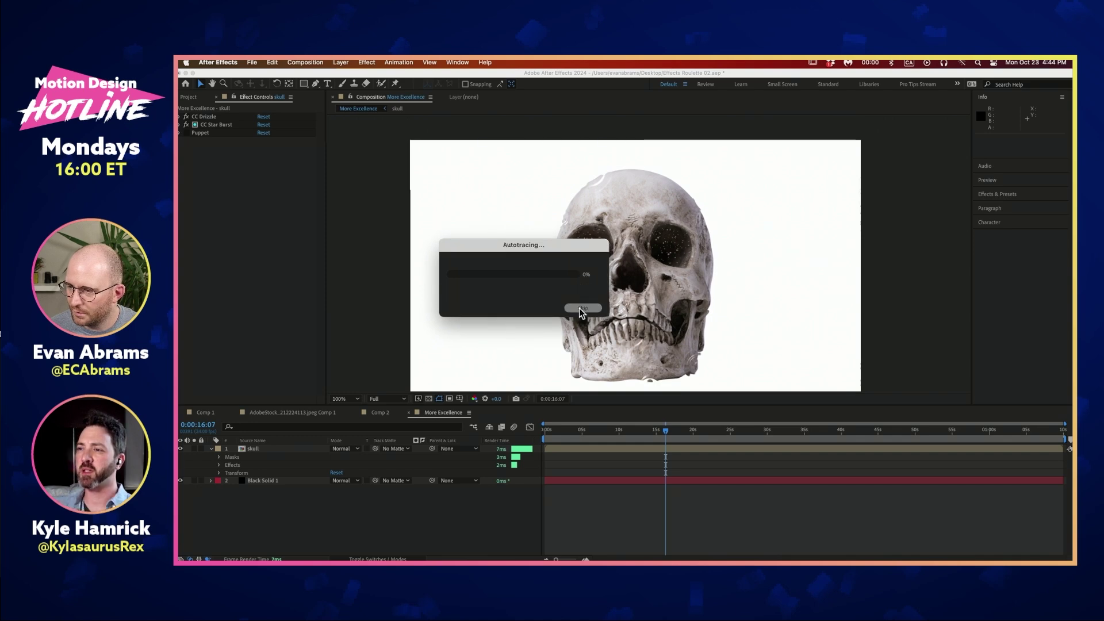
click(578, 308)
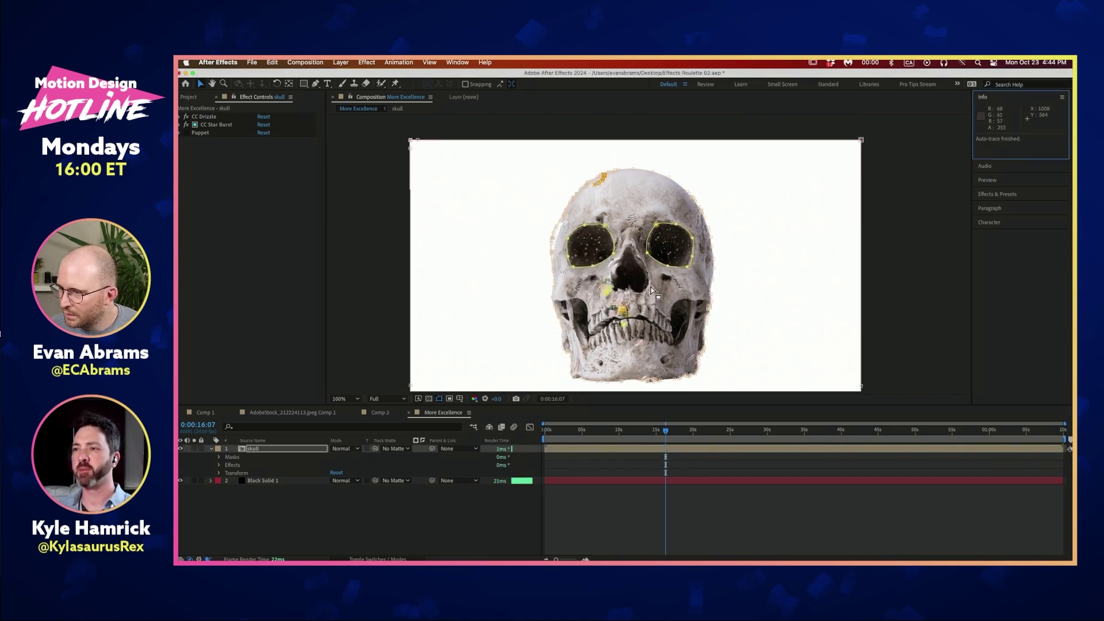
Step: Delete the stray auto-traced masks from the skull layer, keeping the eye masks and the skull outline, and collapse the layer
scroll(654, 349, up, 1)
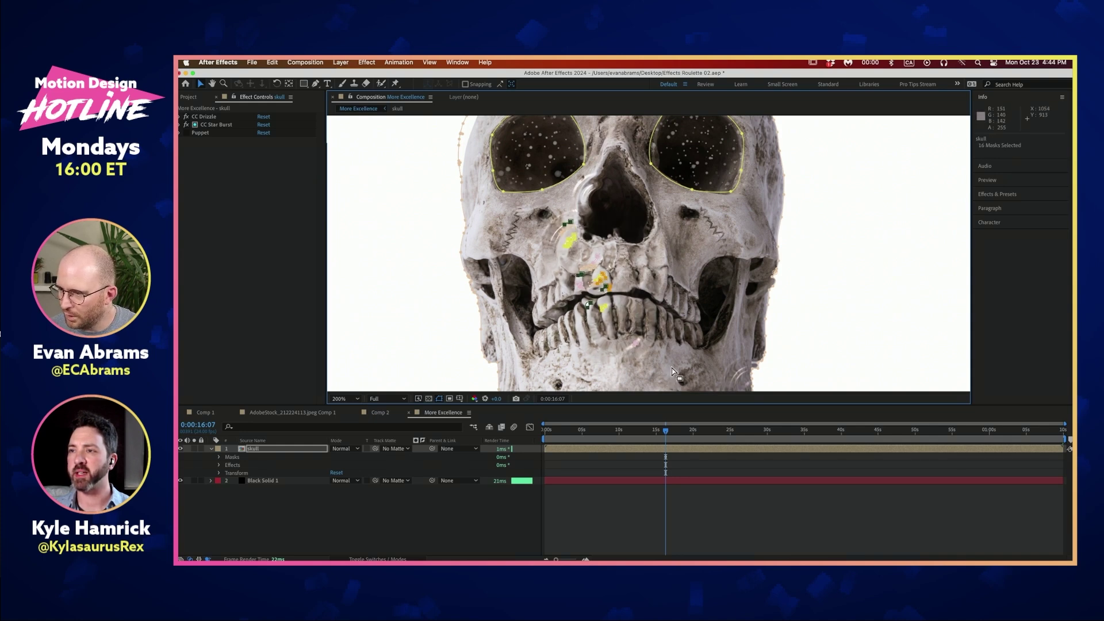
scroll(652, 320, down, 2)
scroll(651, 320, up, 1)
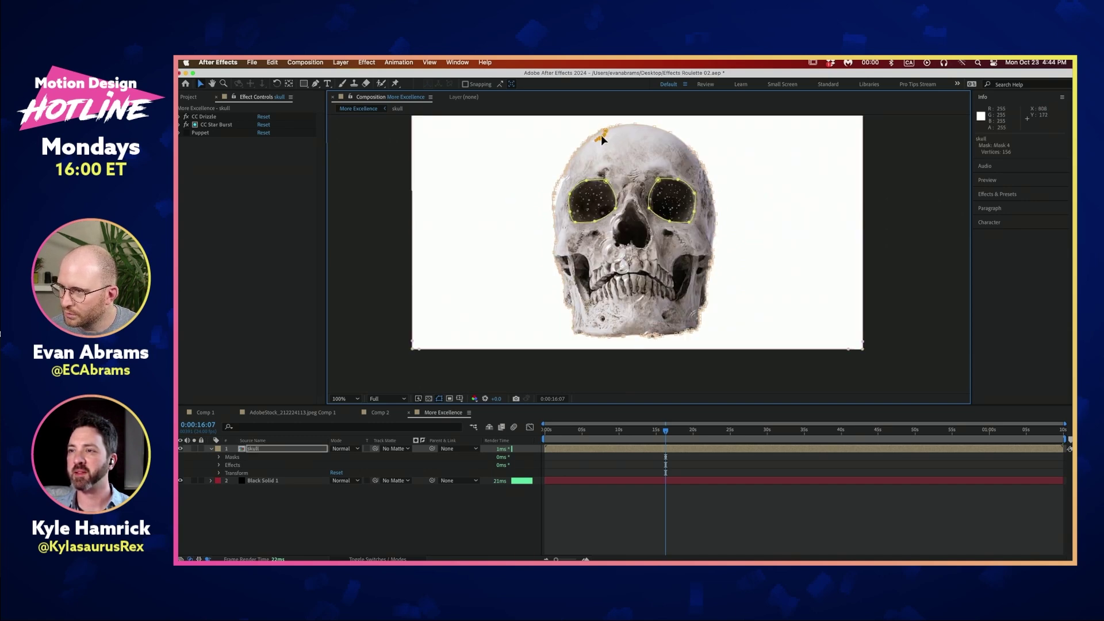
click(218, 457)
scroll(257, 538, down, 2)
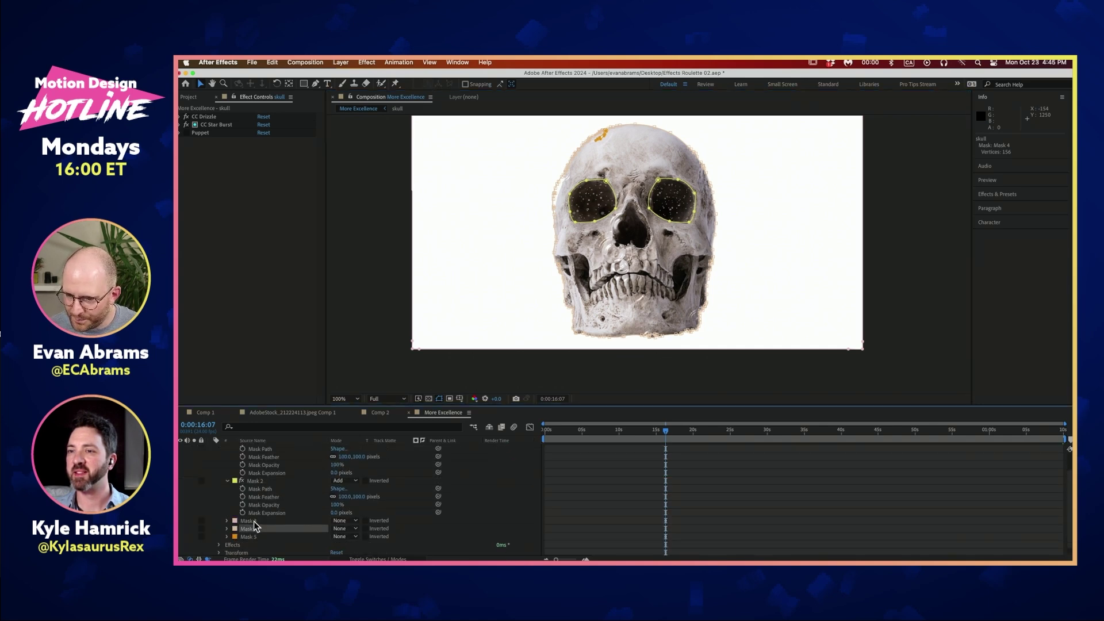
click(253, 522)
shift+click(252, 537)
key(Delete)
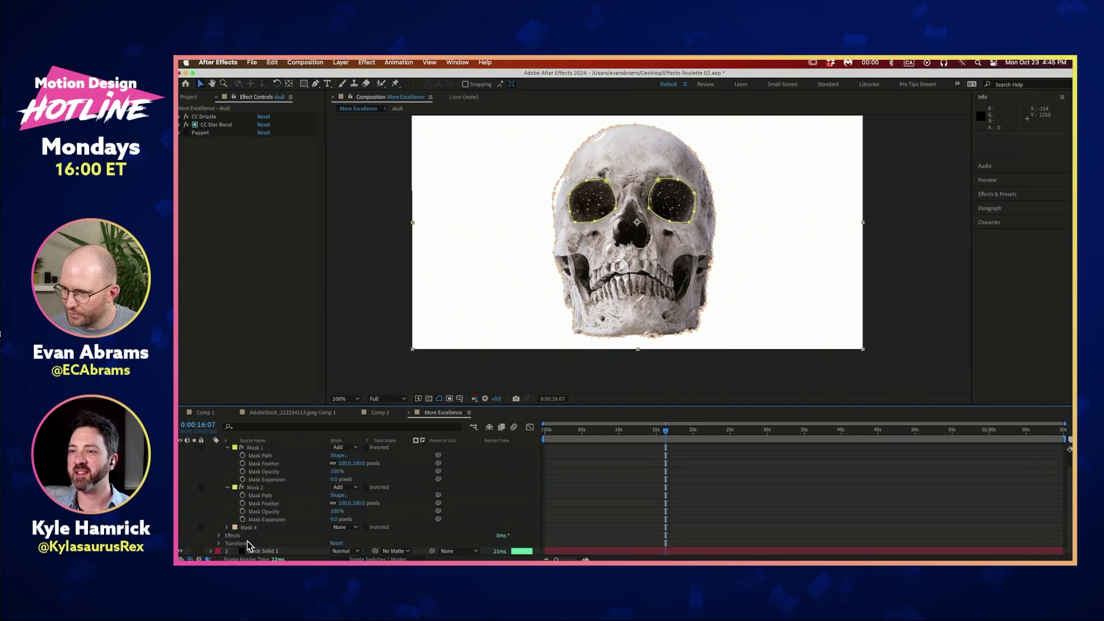
click(210, 449)
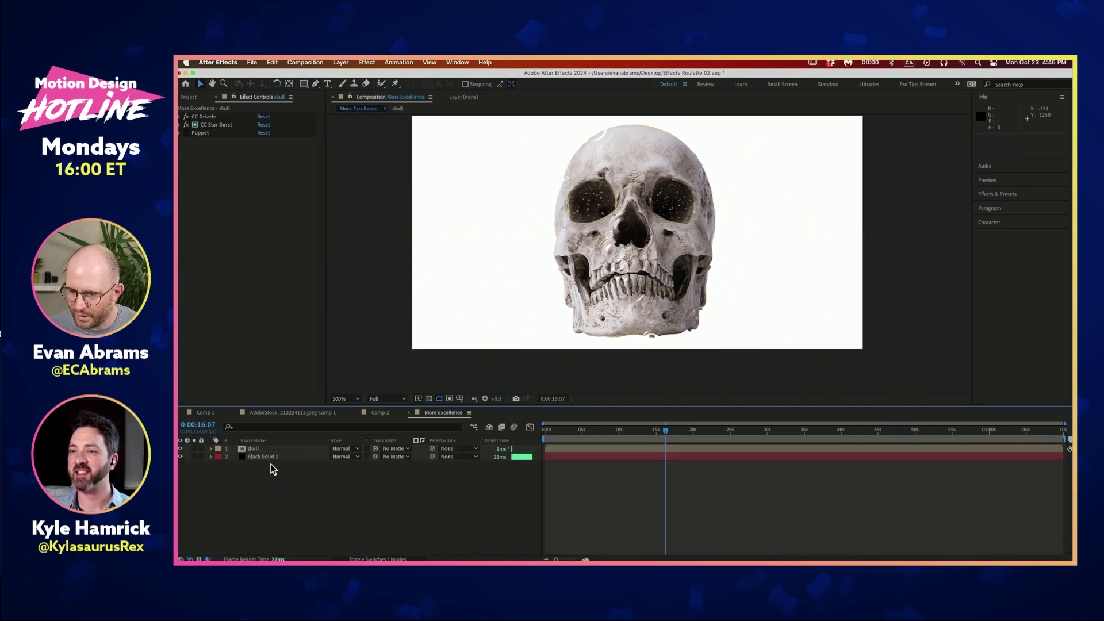
Step: Preview the CC Drizzle animation from 0:00:16:07 and select the skull layer to show its mask outlines
click(190, 118)
key(space)
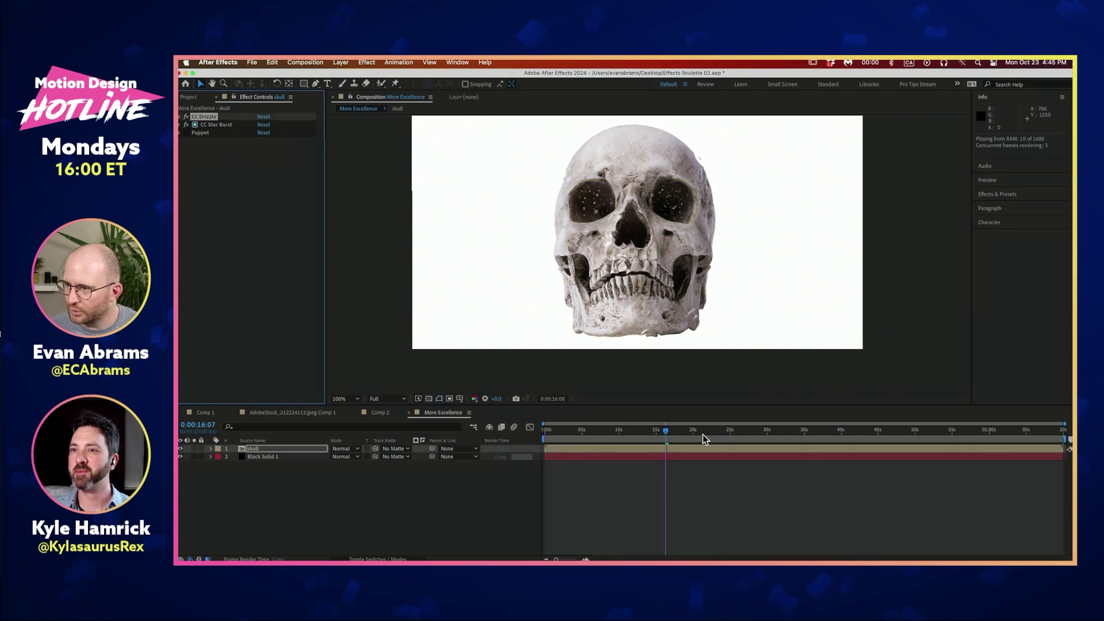
click(685, 450)
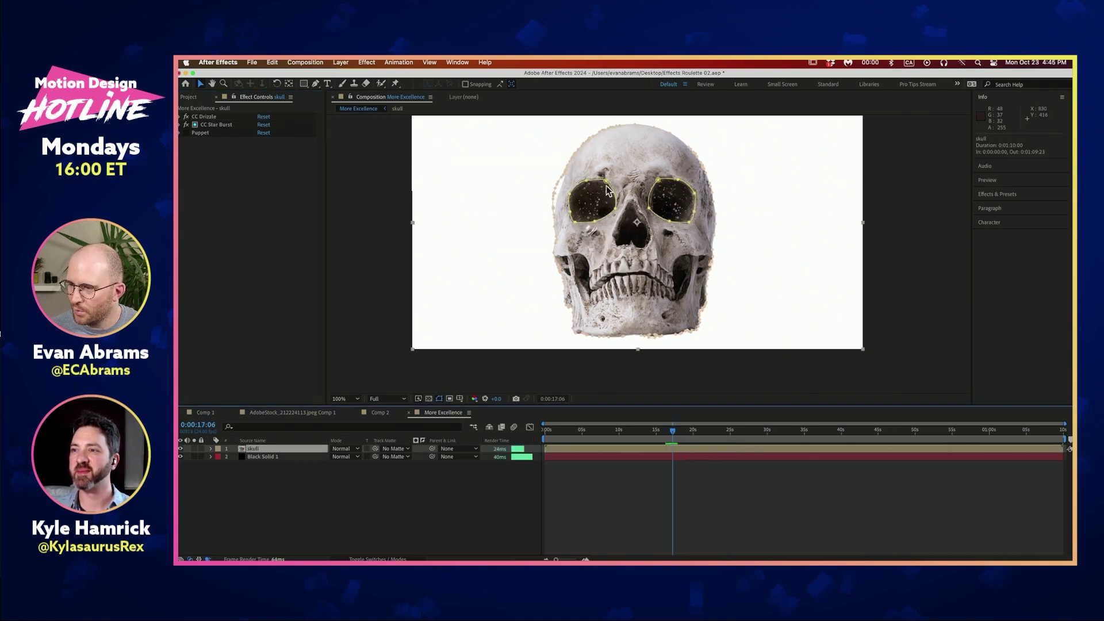
drag(765, 211, 769, 248)
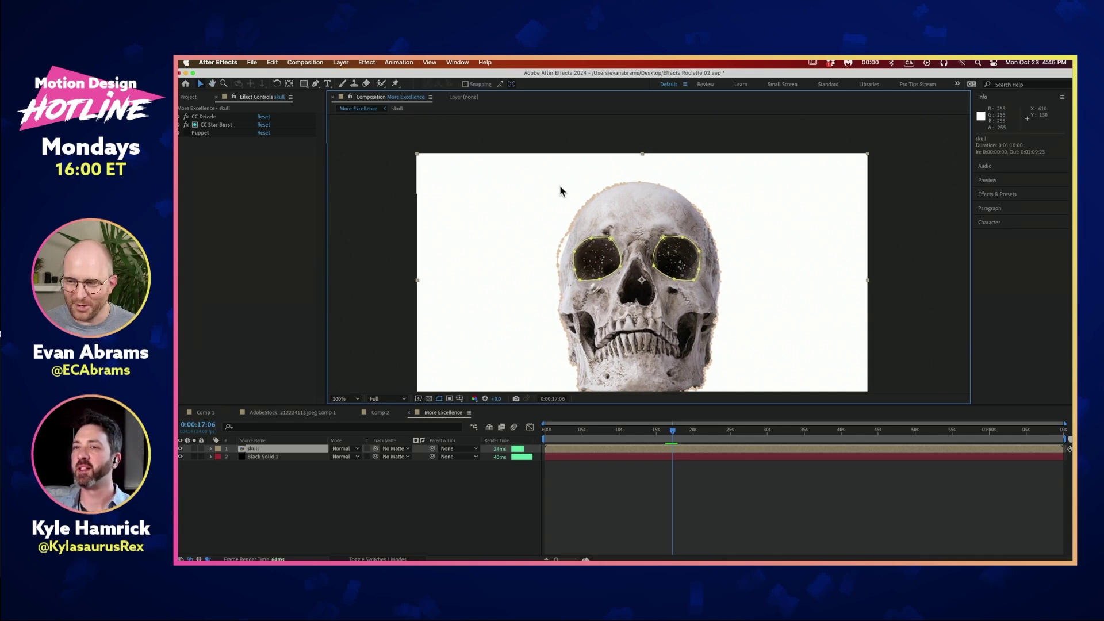
Step: Search the effects for "fill" and apply Fill to the skull layer above CC Drizzle
click(1015, 190)
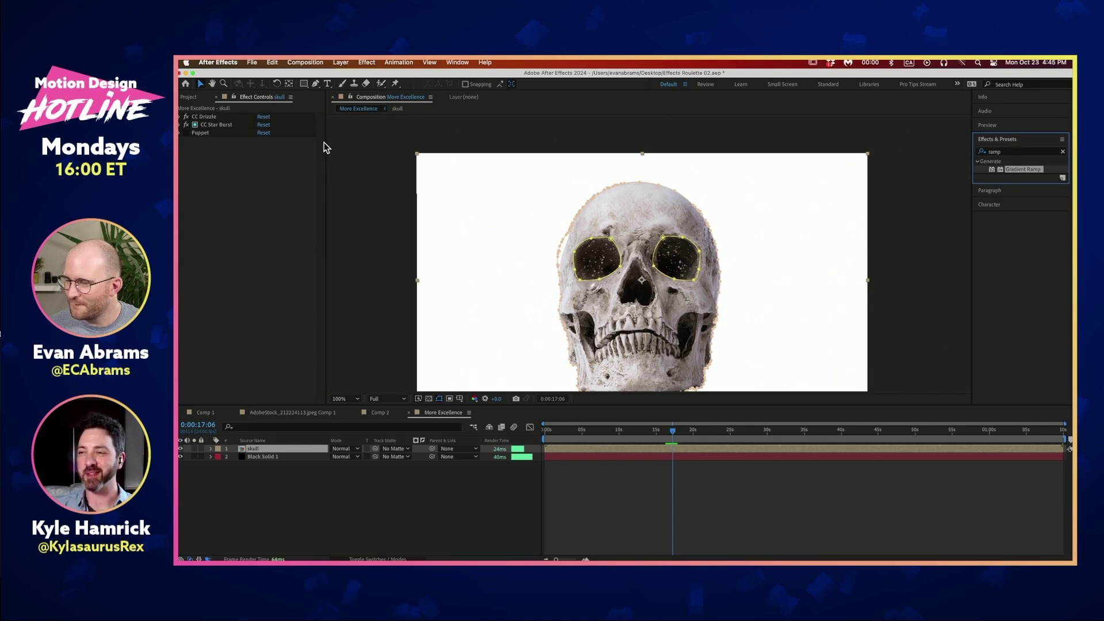
click(1015, 153)
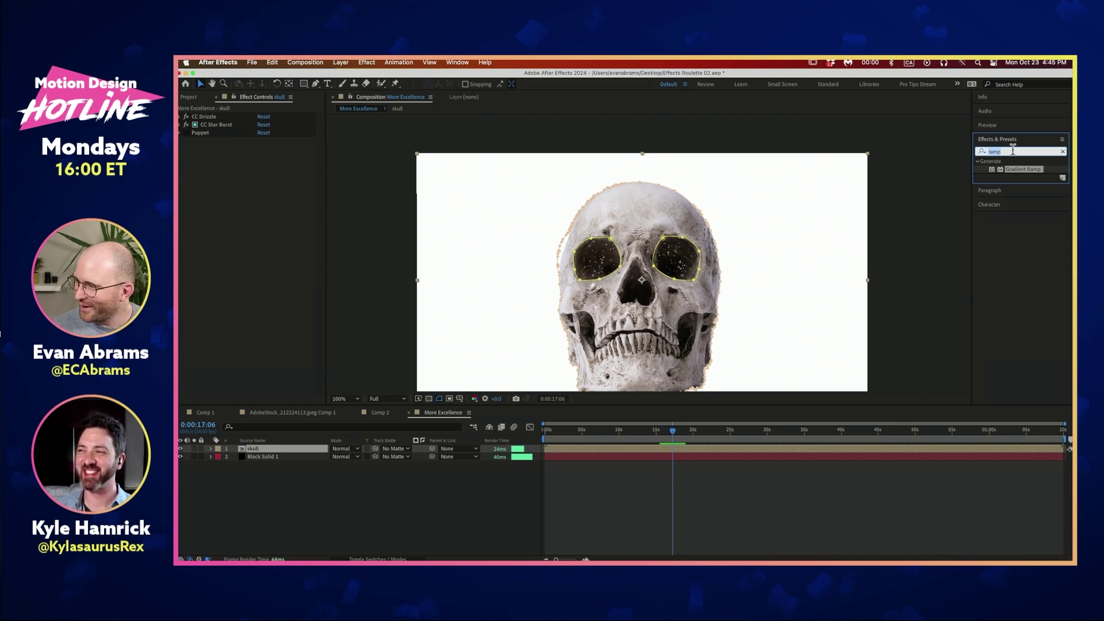
text(fill)
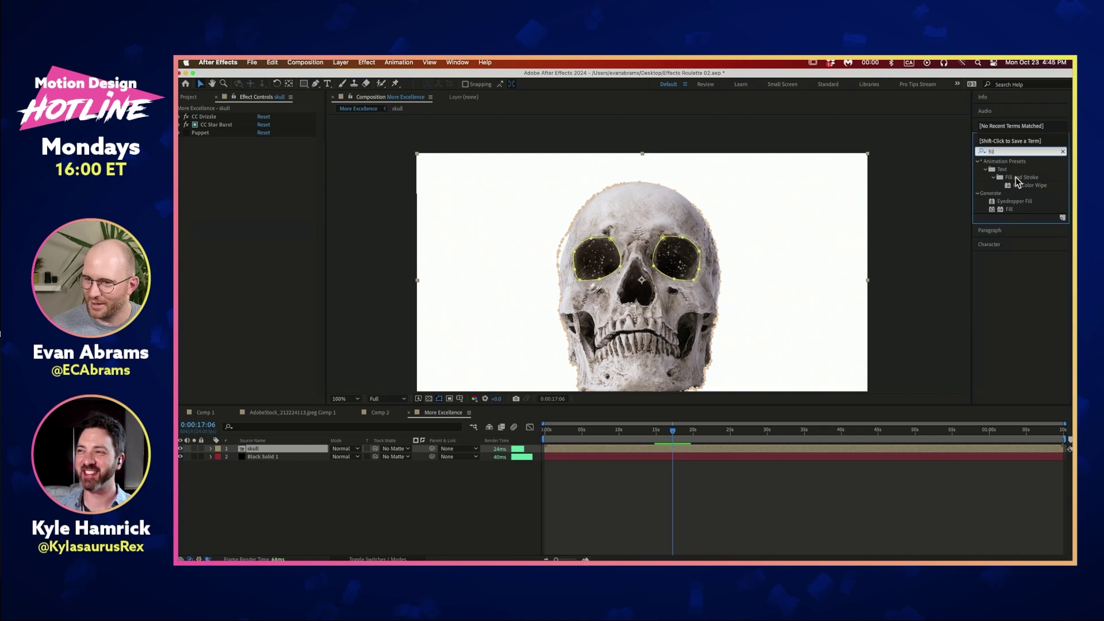
drag(1012, 211, 240, 122)
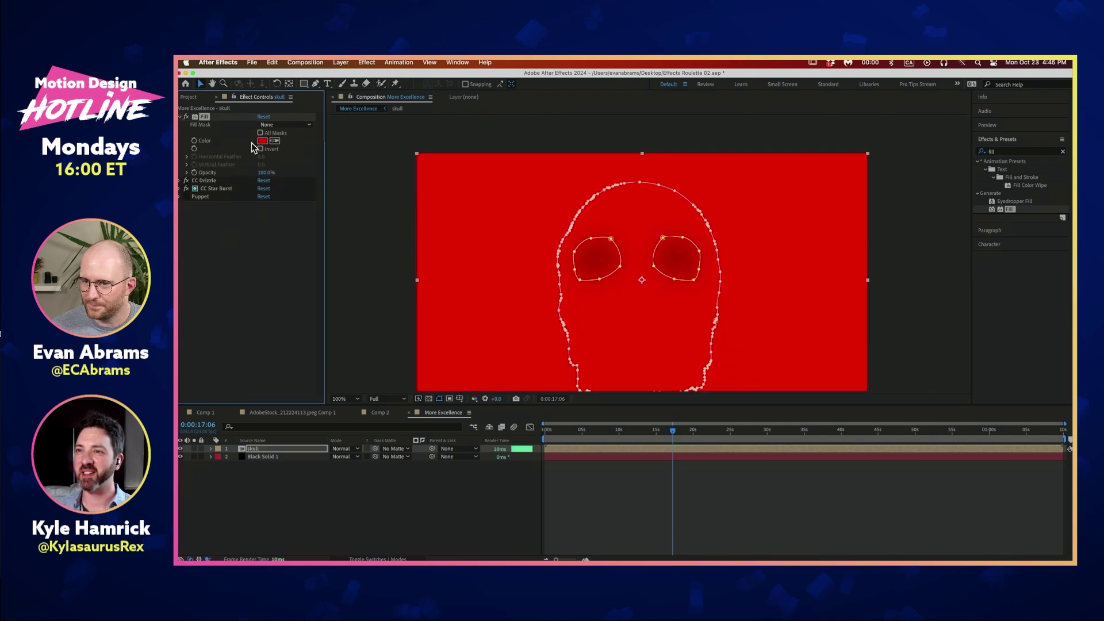
Step: Set the Fill effect's color to dark blue 070752 and collapse its controls
click(262, 141)
drag(487, 291, 465, 316)
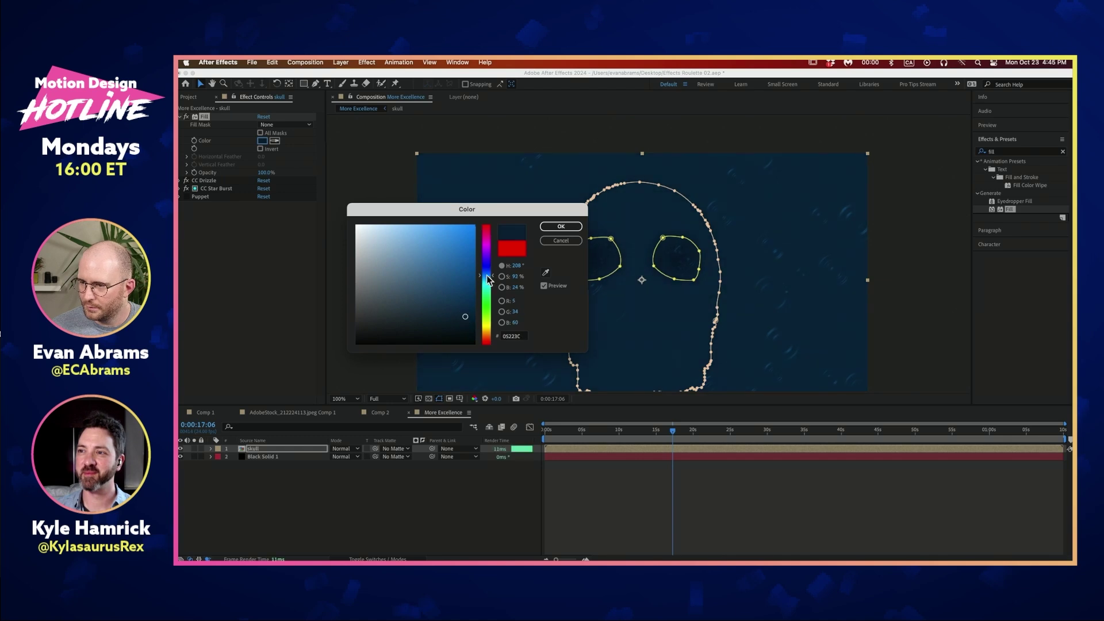
drag(488, 276, 489, 268)
click(468, 308)
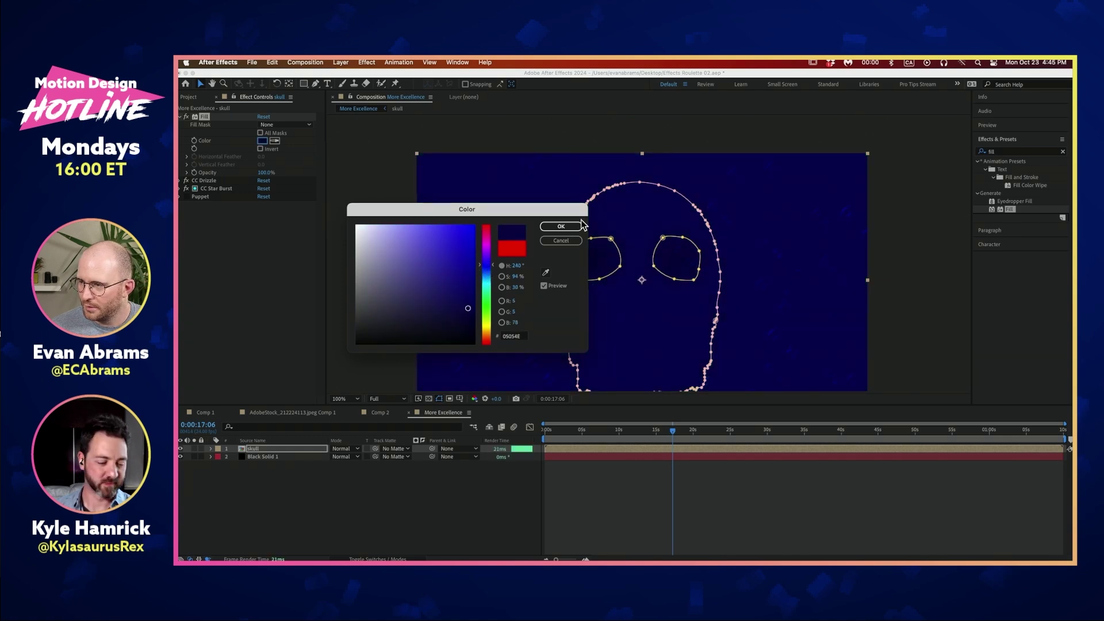
click(465, 306)
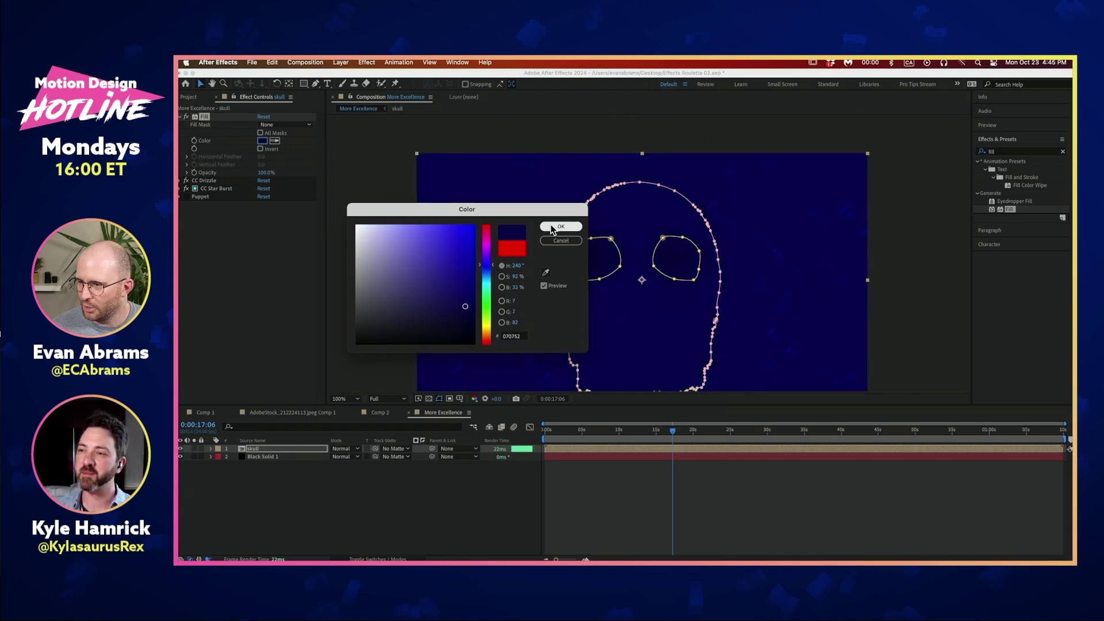
key(Return)
click(181, 117)
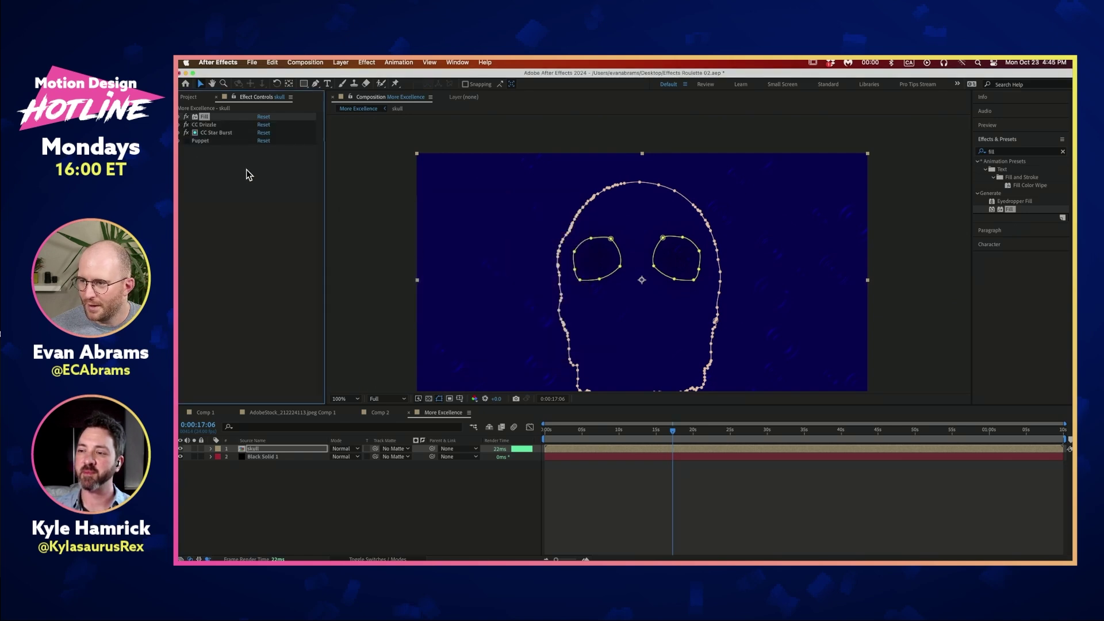
Step: Add a mask reference to Fill's compositing options on the skull layer and set it to Mask 4
click(276, 450)
key(e)
click(227, 457)
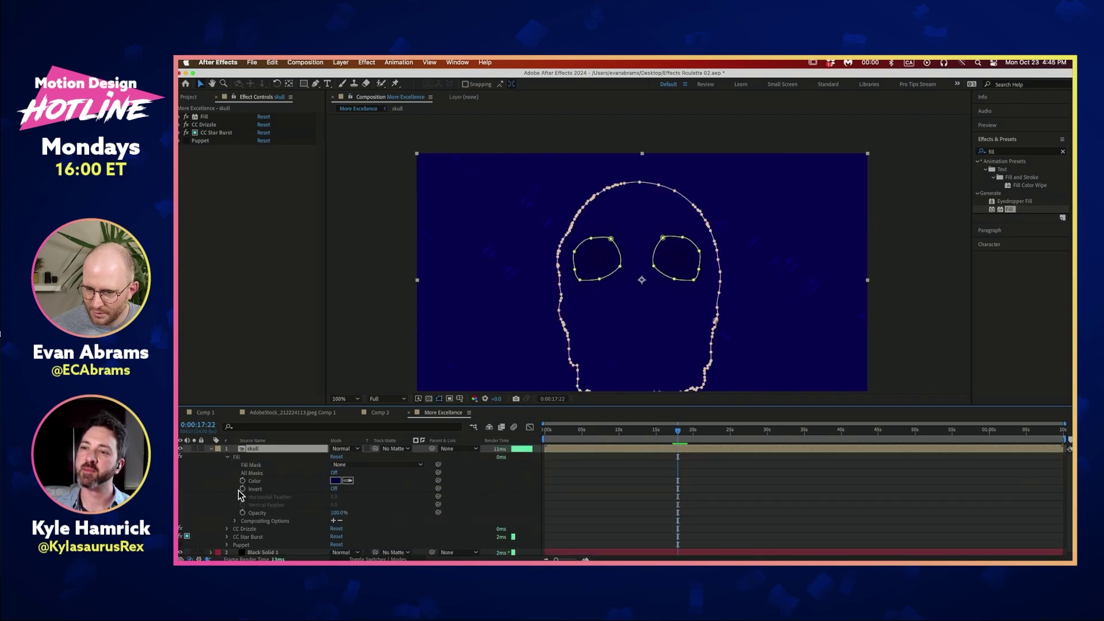
click(332, 521)
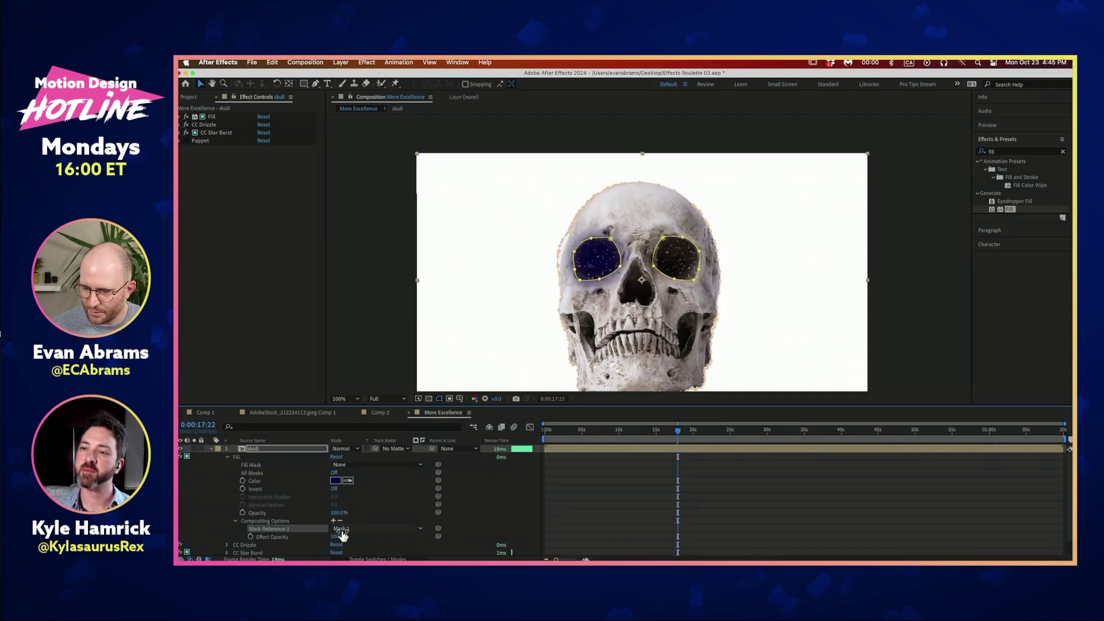
click(352, 529)
click(357, 553)
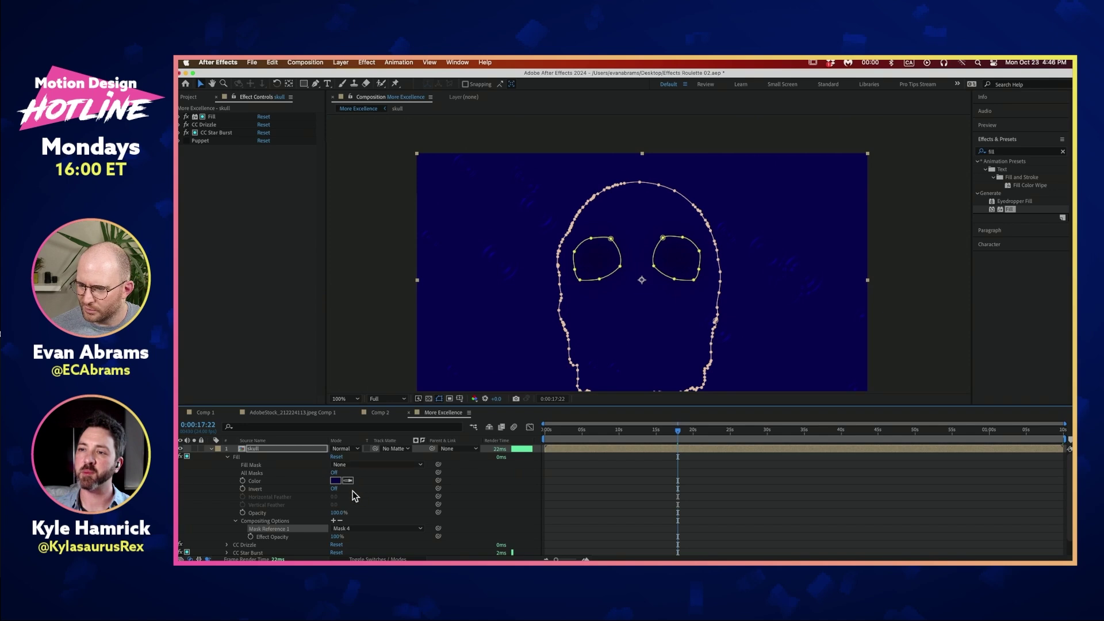
Step: Reveal the skull layer's masks and set Mask 4's mode to Subtract
click(213, 449)
key(m)
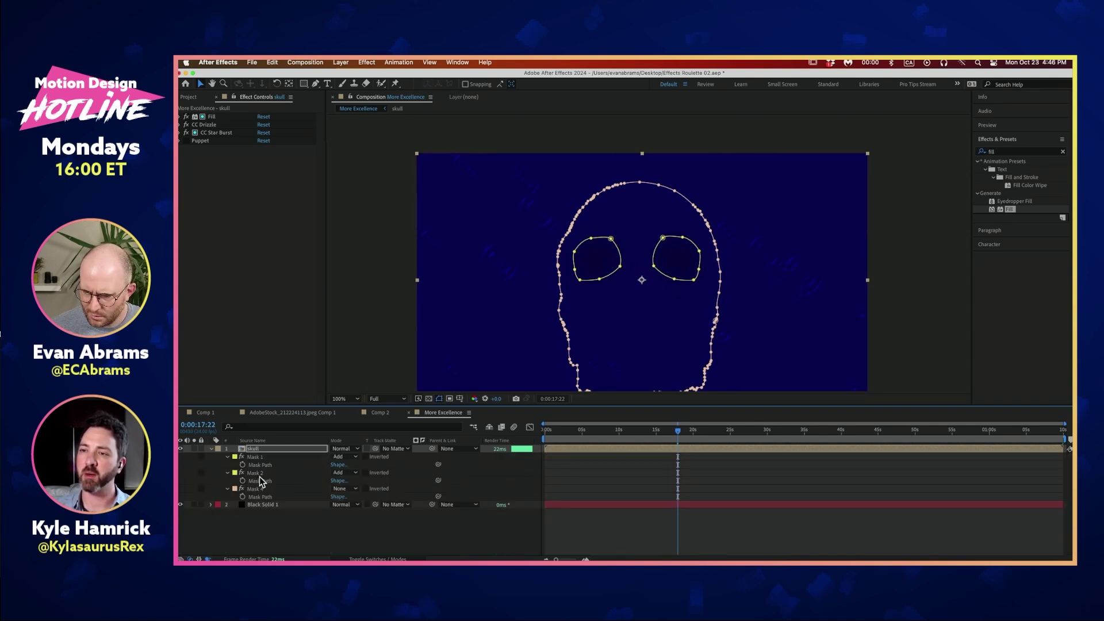
click(348, 488)
click(352, 513)
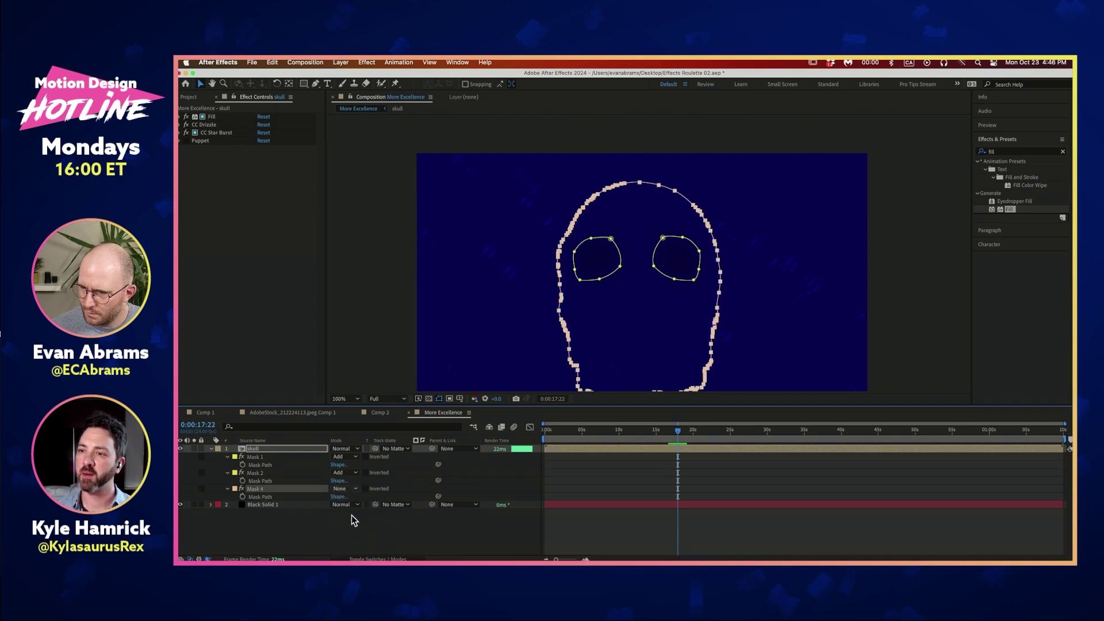
click(453, 518)
scroll(696, 314, down, 1)
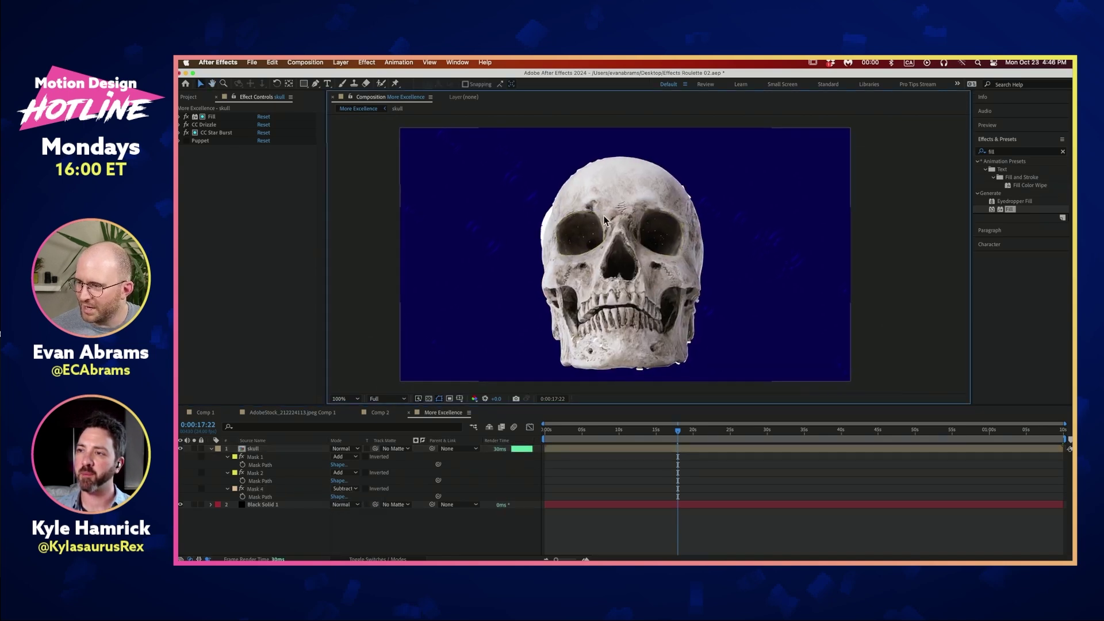
Step: Delete the Mask 4 points that bulge around the white patch beside the skull's left-hand eye socket
key(period)
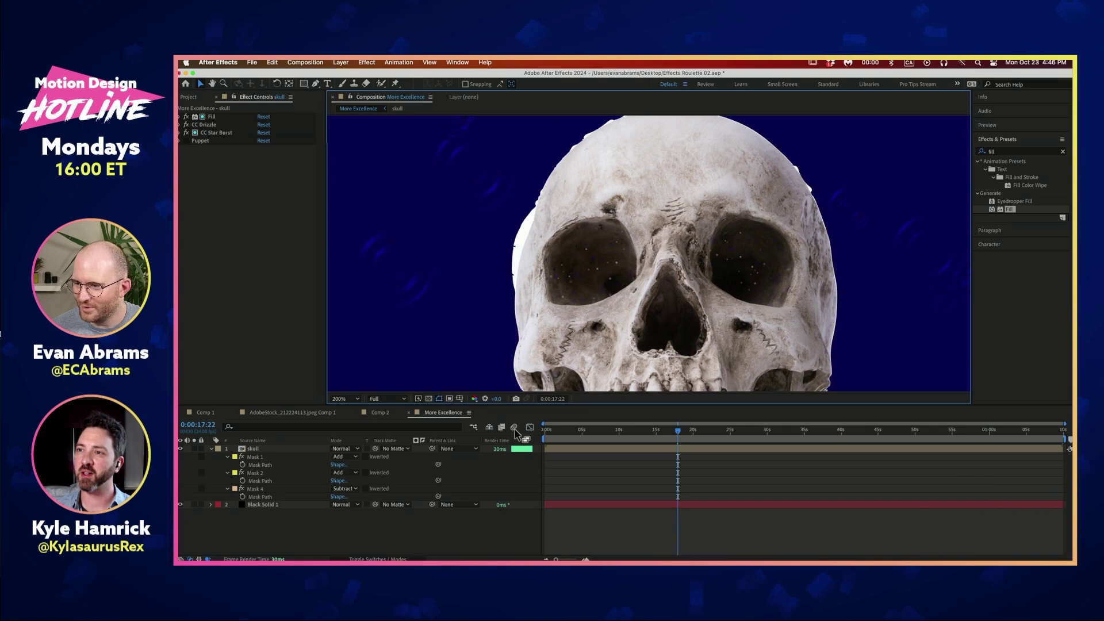
click(271, 489)
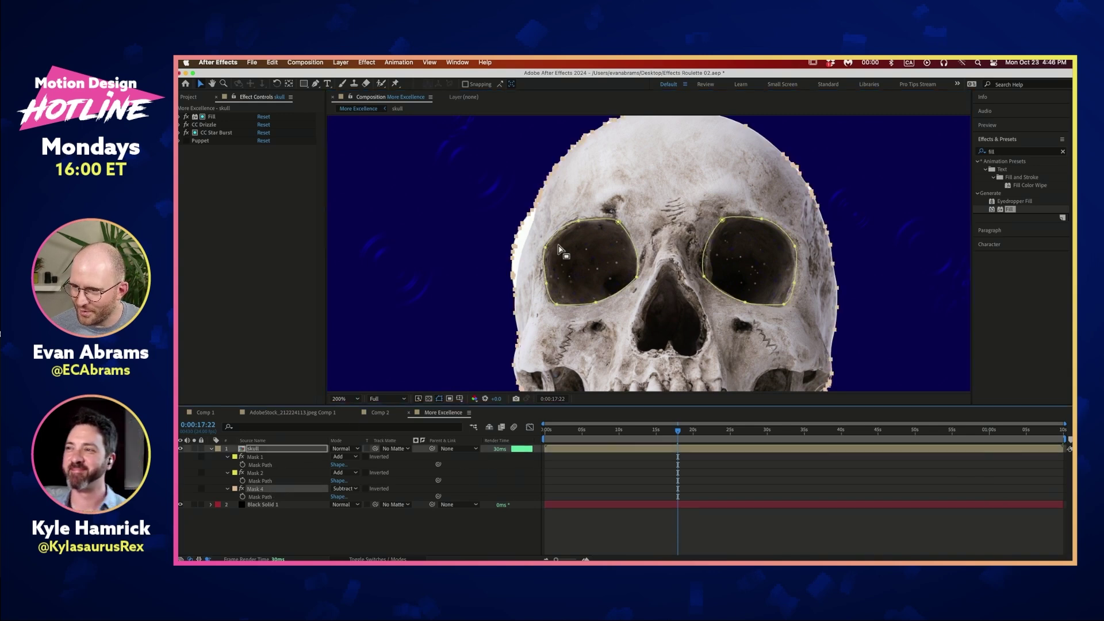
scroll(508, 248, up, 1)
drag(510, 221, 538, 252)
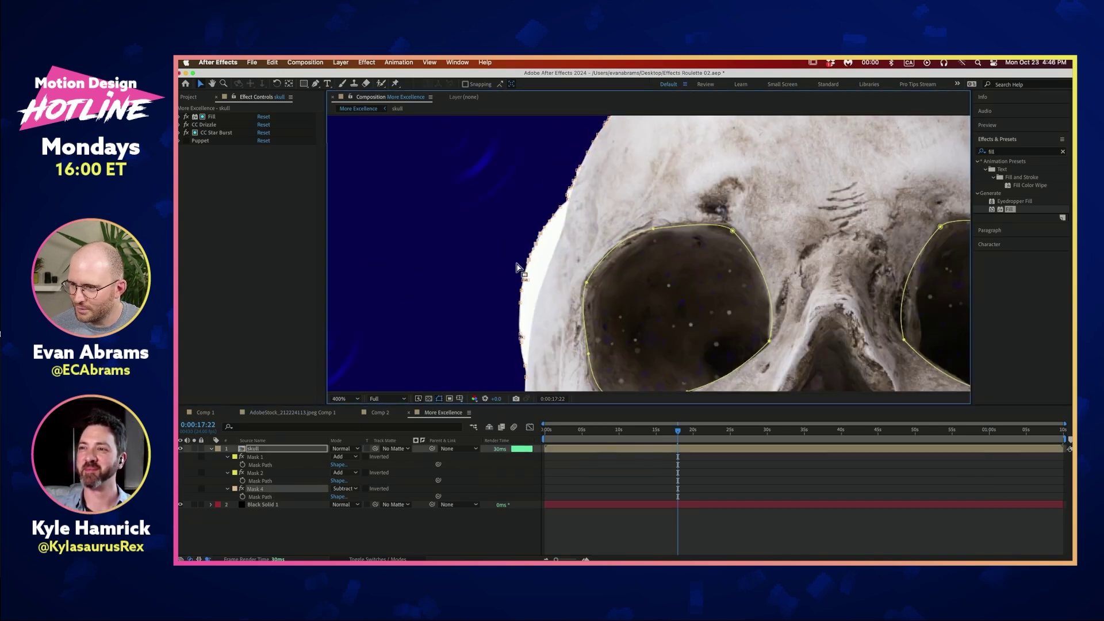
drag(512, 314, 529, 366)
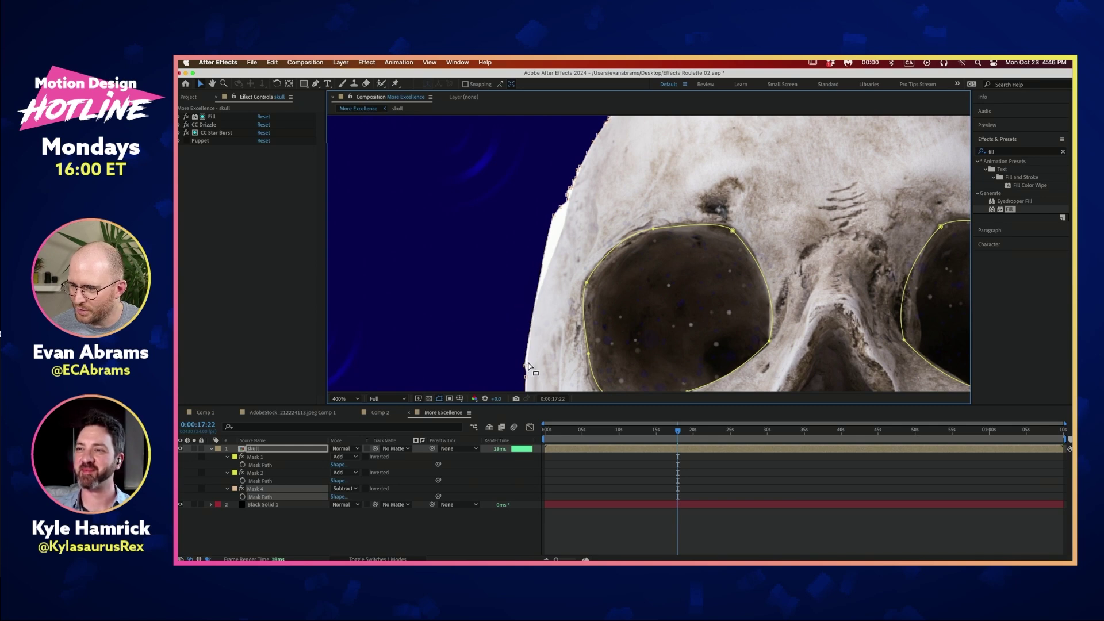
click(527, 366)
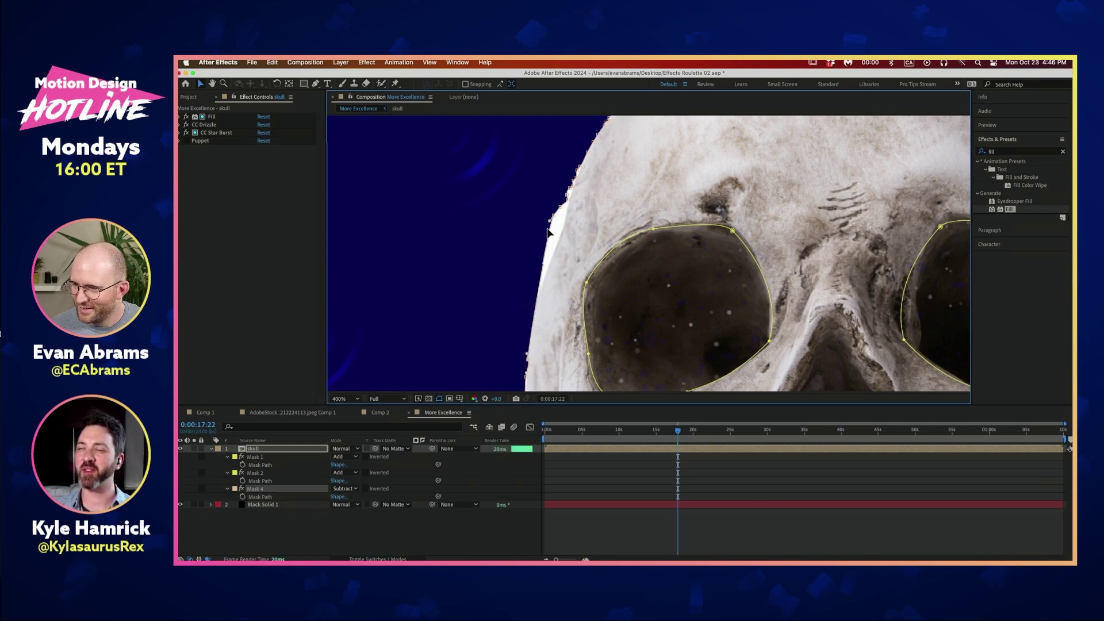
key(Delete)
mouse_move(543, 212)
mouse_down()
mouse_move(562, 229)
mouse_move(554, 194)
mouse_up()
scroll(586, 206, down, 1)
scroll(585, 206, down, 1)
click(674, 485)
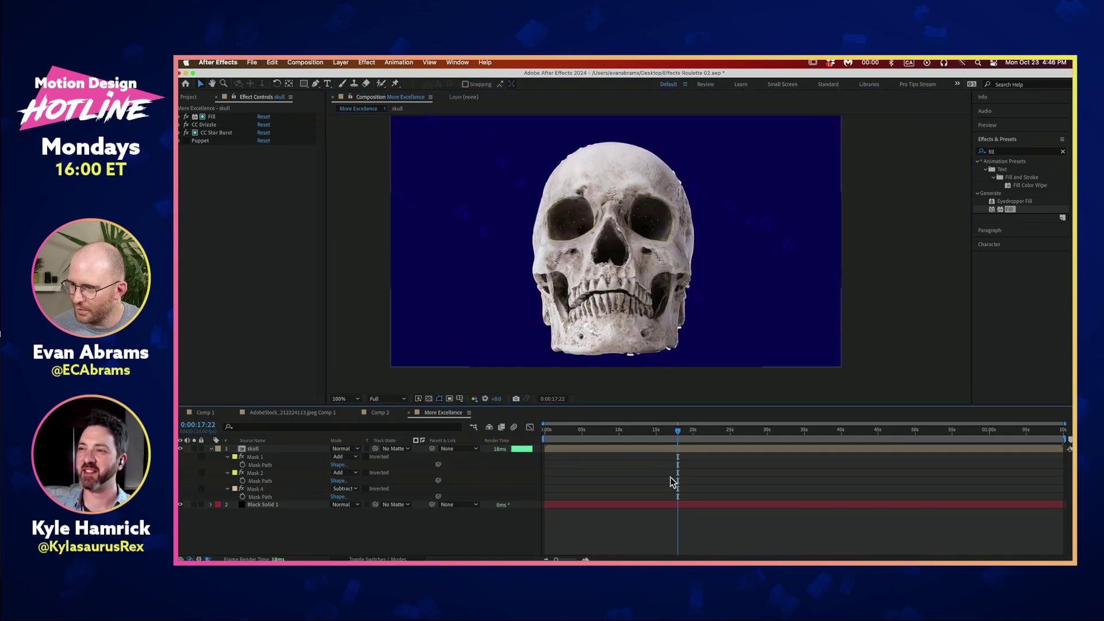
Step: Set Mask 4's feather to about 28 pixels and its expansion to -13 pixels, and collapse the mask
click(299, 490)
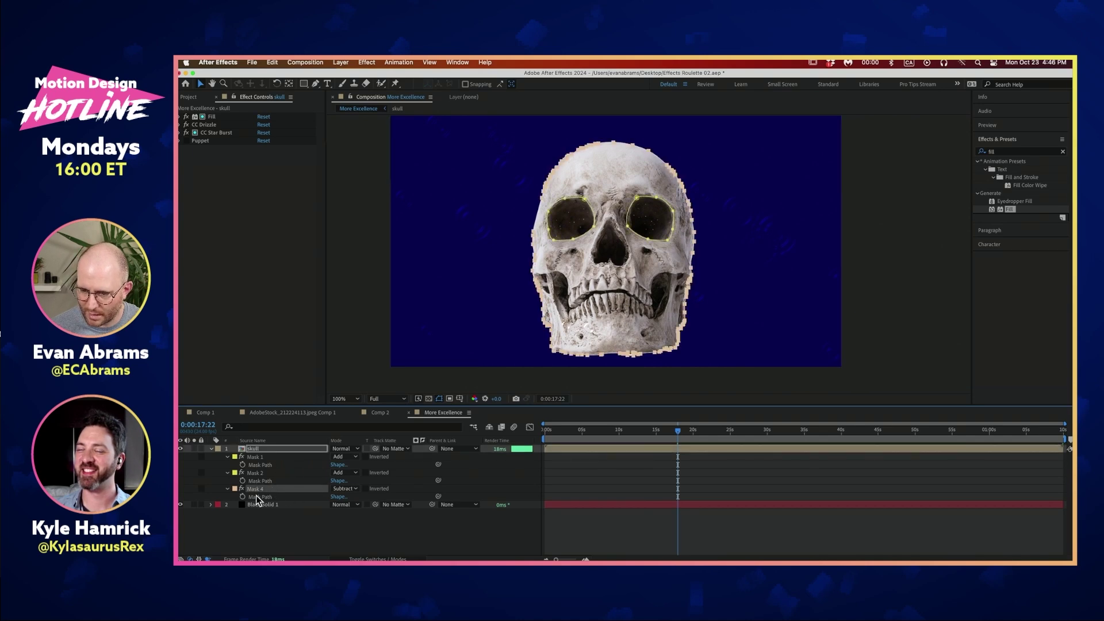
click(228, 488)
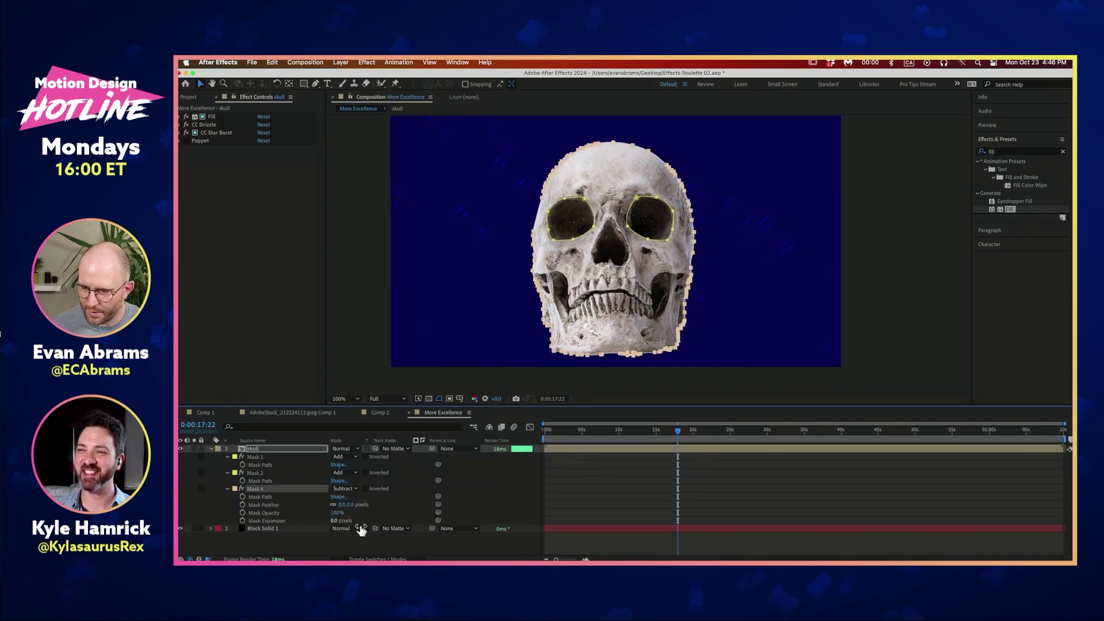
mouse_move(345, 509)
mouse_down()
mouse_move(331, 517)
mouse_move(374, 505)
mouse_move(362, 506)
mouse_up()
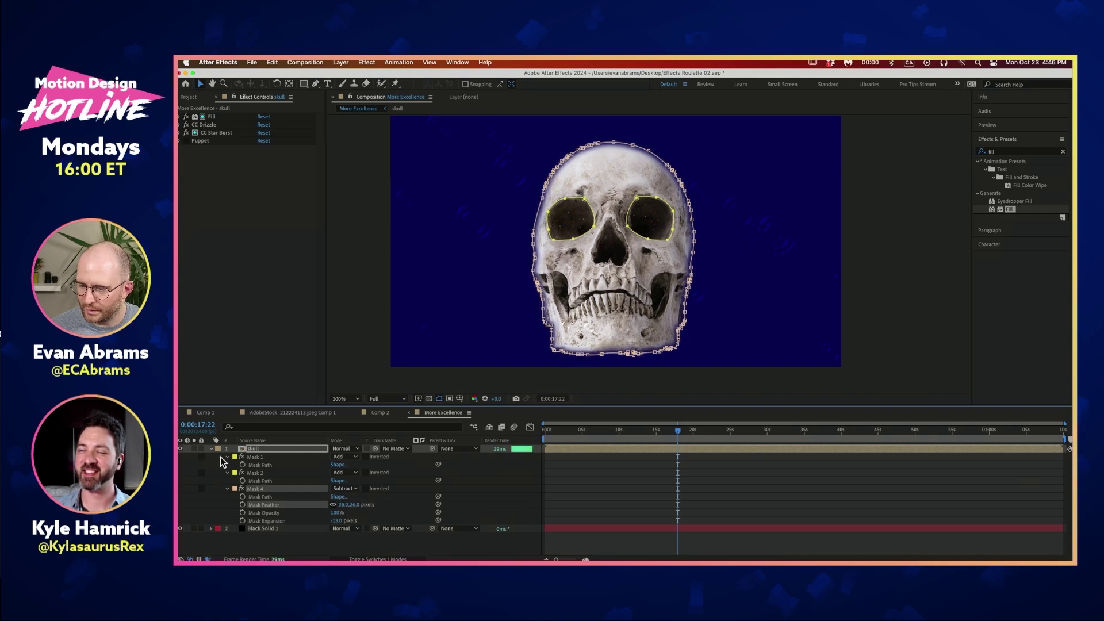
click(227, 488)
Step: At 0:00:19:12, add a mask reference to CC Drizzle's compositing options and set it to Mask 4
click(687, 434)
click(209, 140)
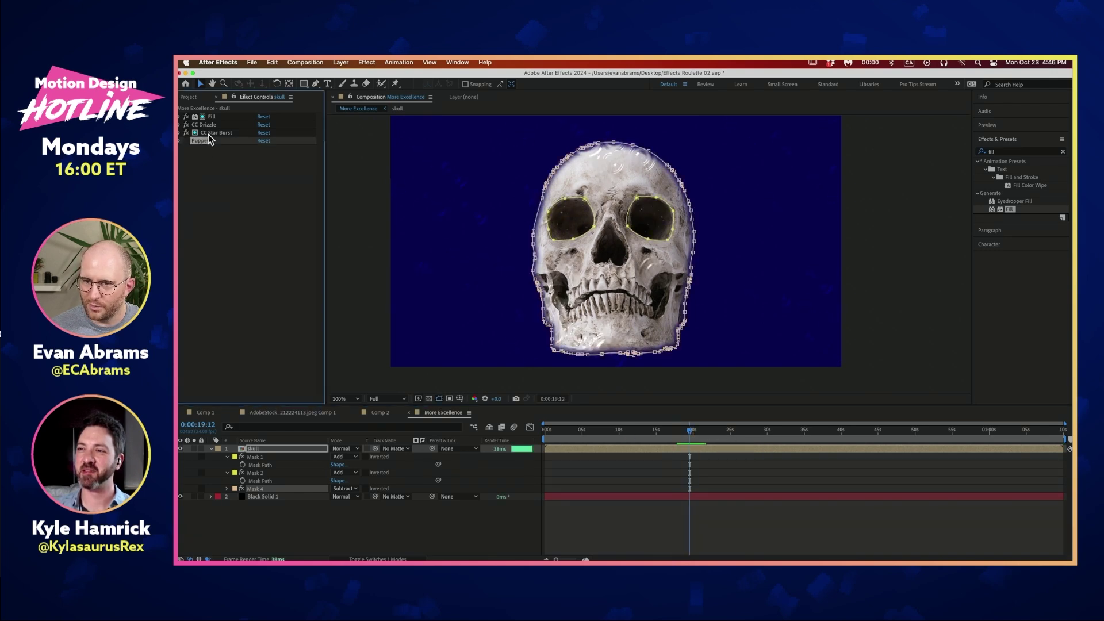
click(205, 125)
click(212, 449)
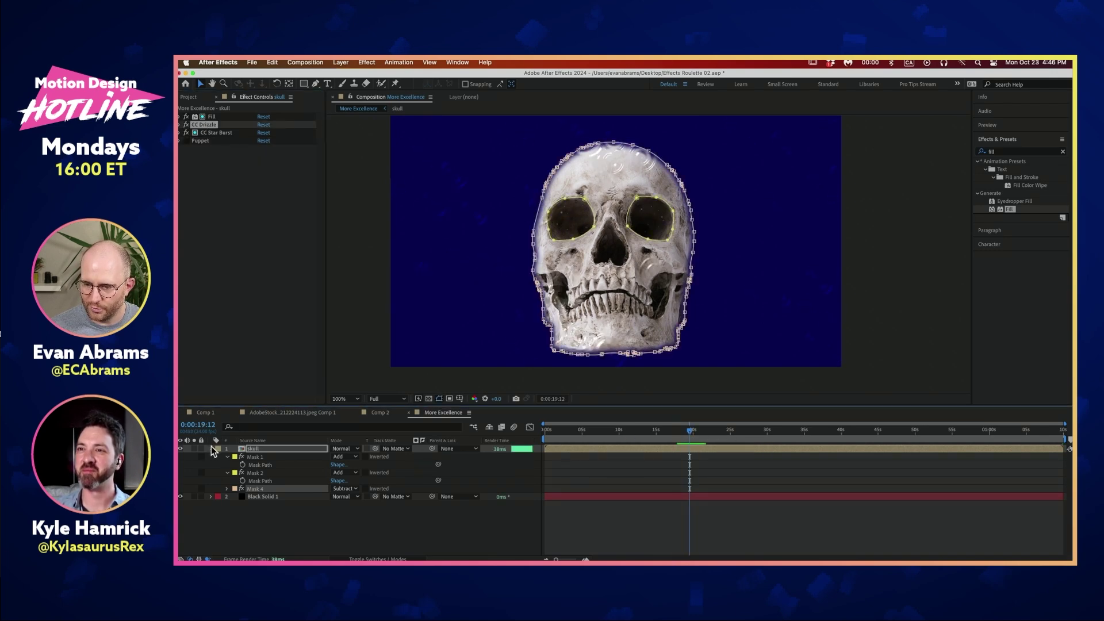
click(220, 457)
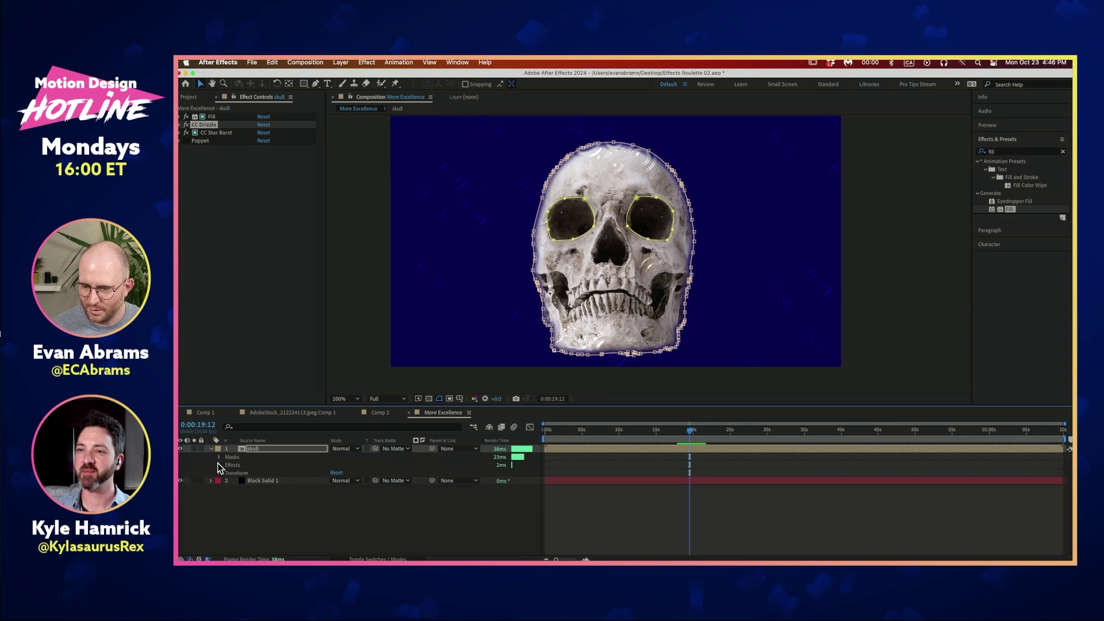
click(220, 465)
click(228, 480)
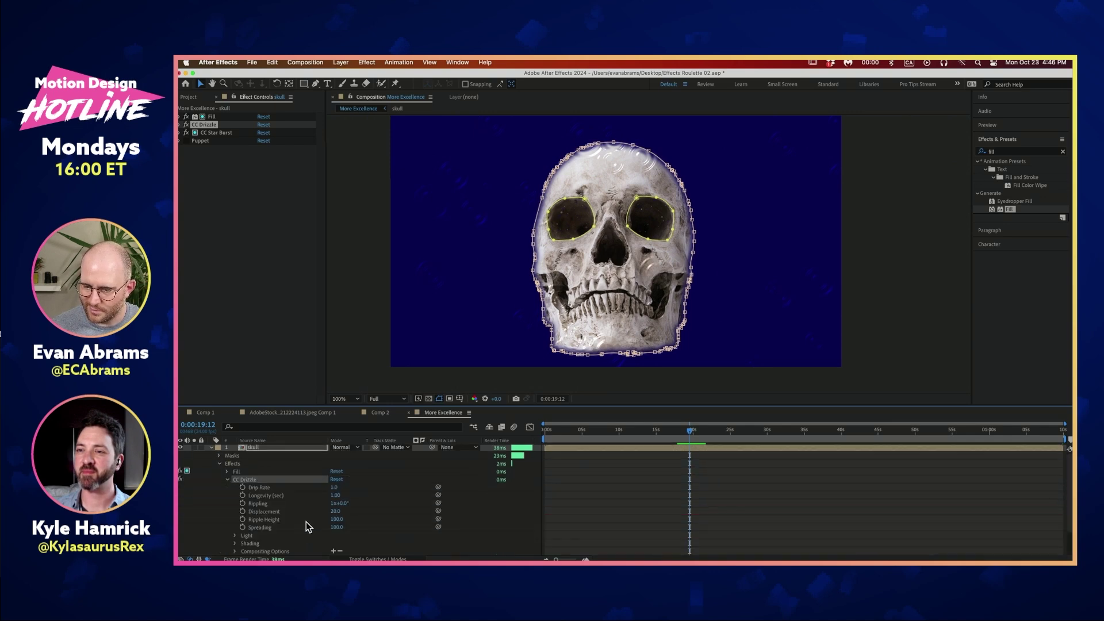
click(333, 550)
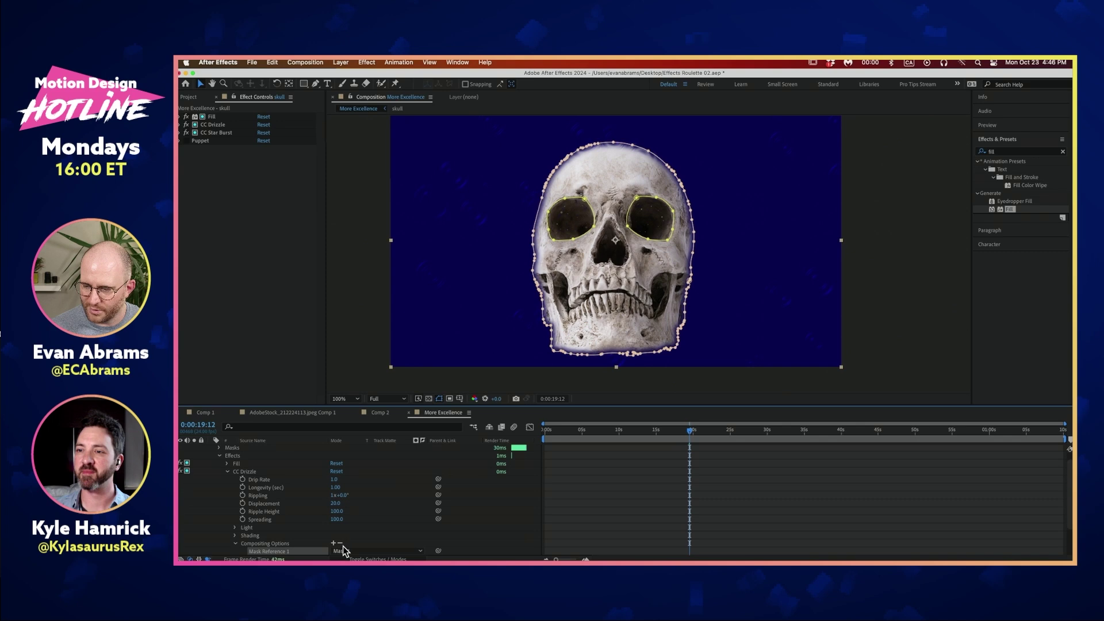
Step: Preview the masked effects up to 0:00:22:20, collapse the skull layer's Effects group and select CC Star Burst
key(space)
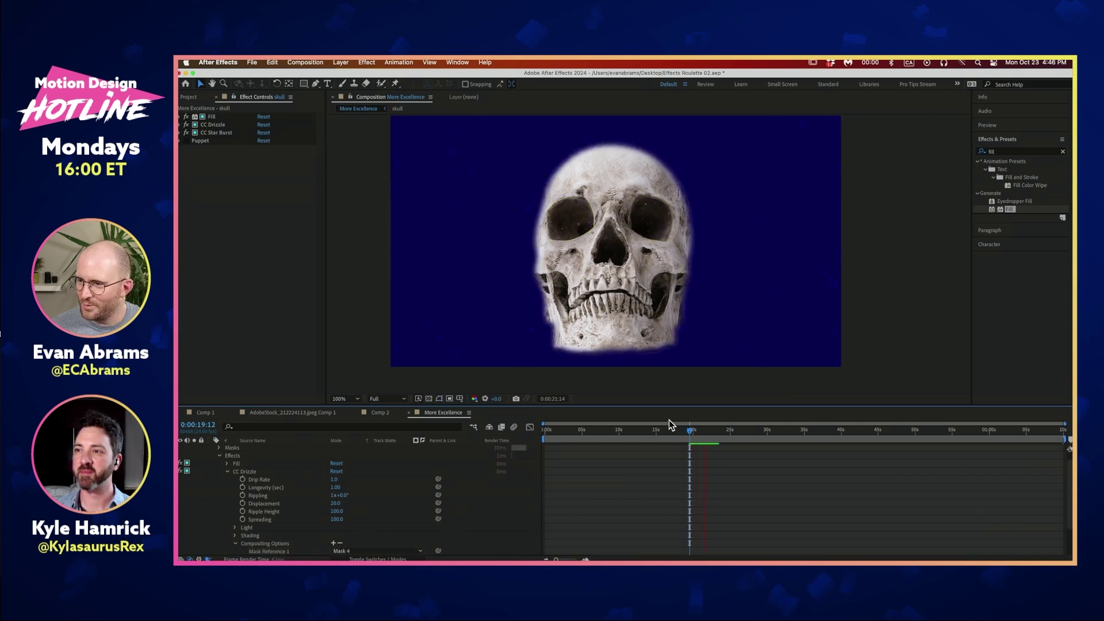
key(space)
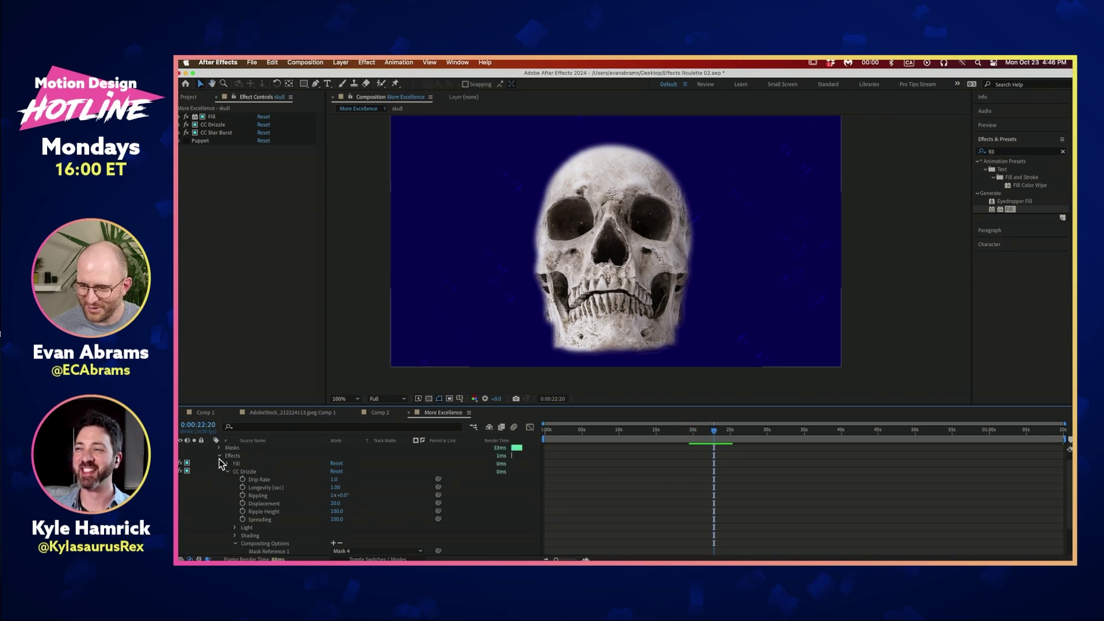
click(220, 455)
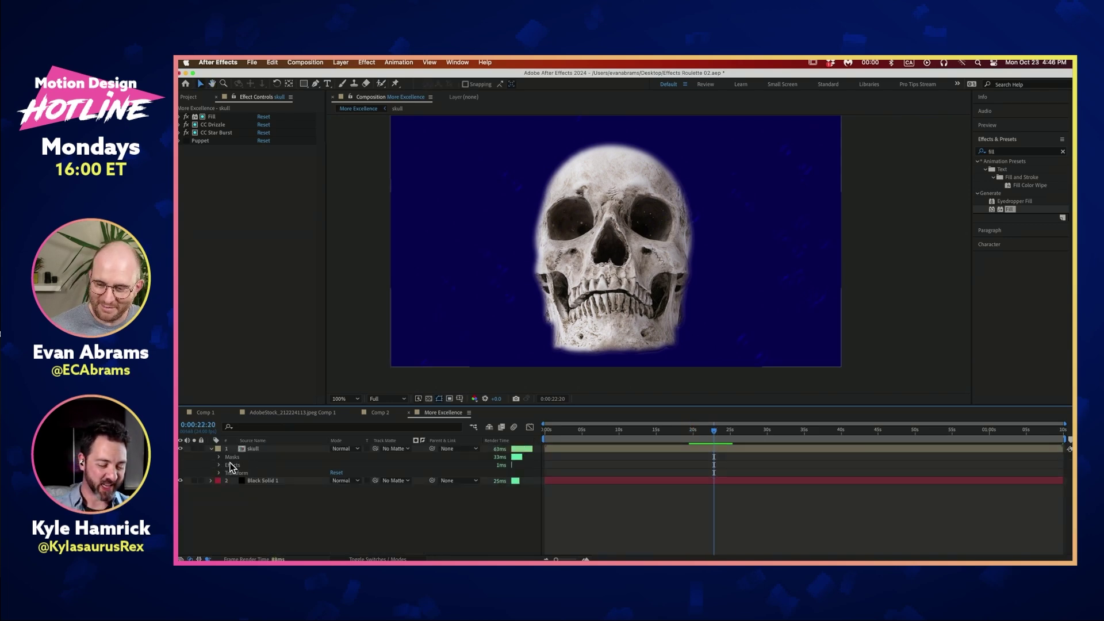
click(208, 133)
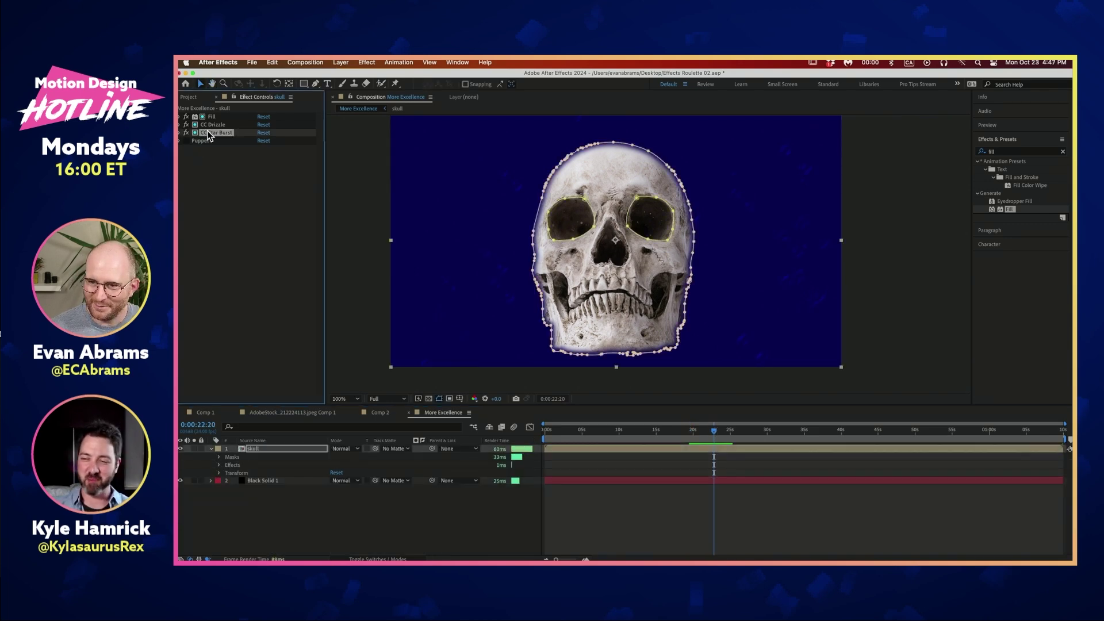
Step: In the skull layer's effects, expose CC Star Burst's compositing options and set its Effect Opacity to 100%
click(219, 457)
click(219, 457)
click(219, 465)
scroll(241, 488, down, 1)
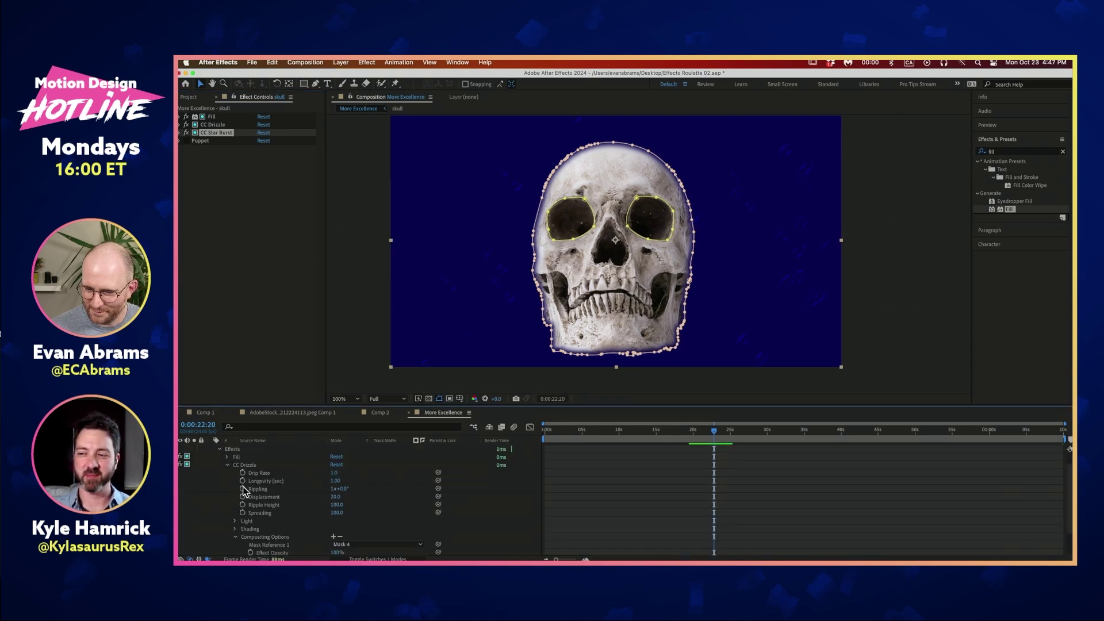
click(228, 489)
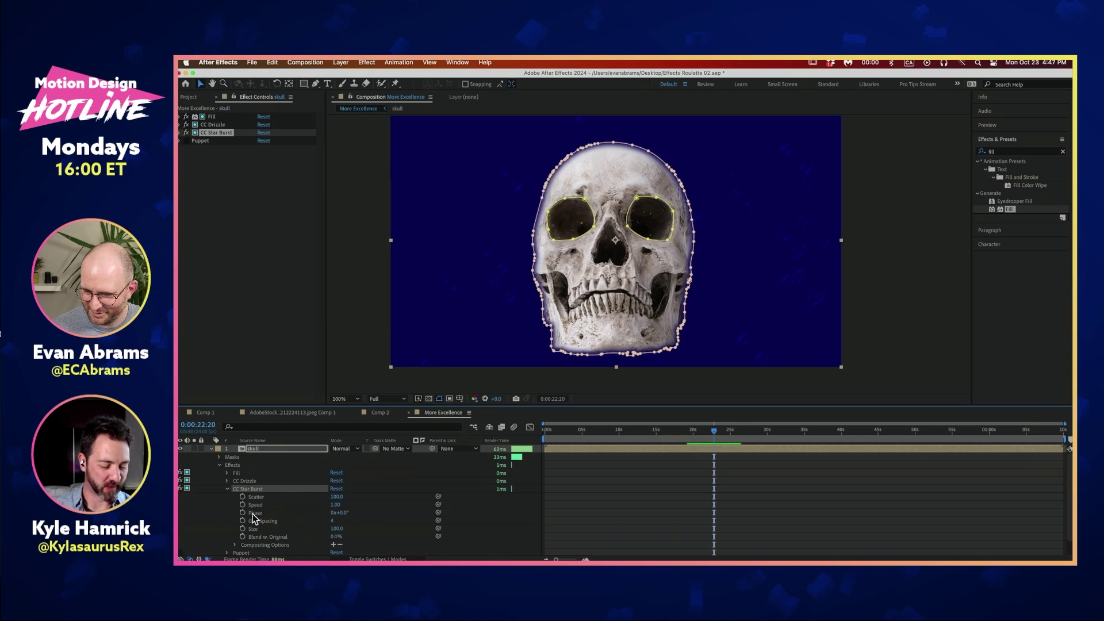
scroll(232, 525, down, 1)
click(234, 537)
scroll(267, 536, down, 4)
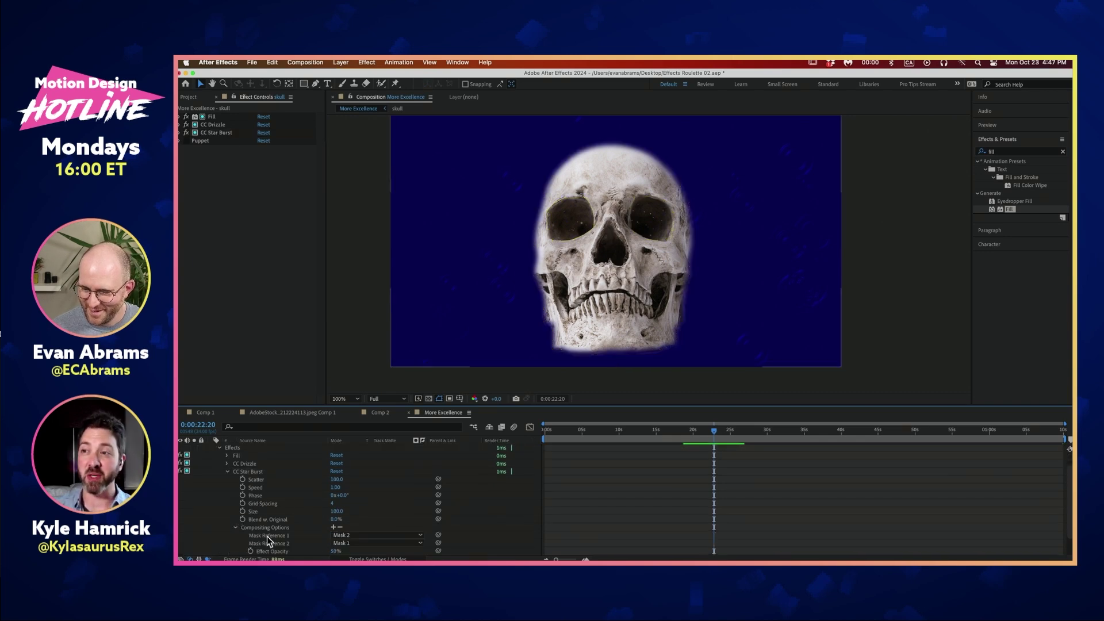
drag(333, 529, 365, 528)
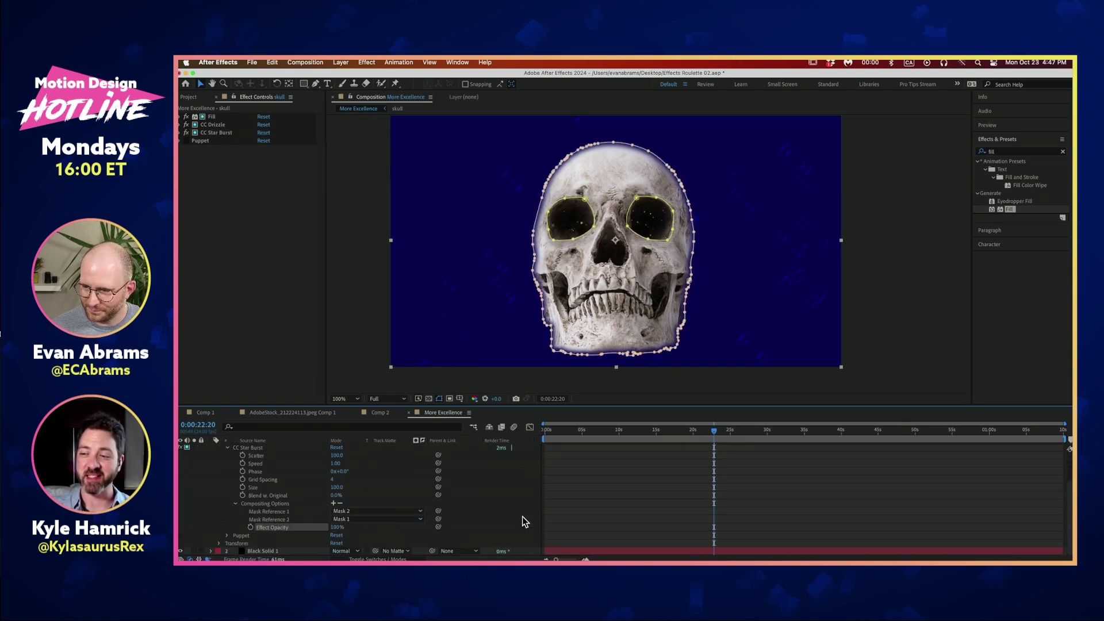
Step: Preview the star burst particles close up inside the eye sockets, stopping at 0:00:32:07
click(547, 505)
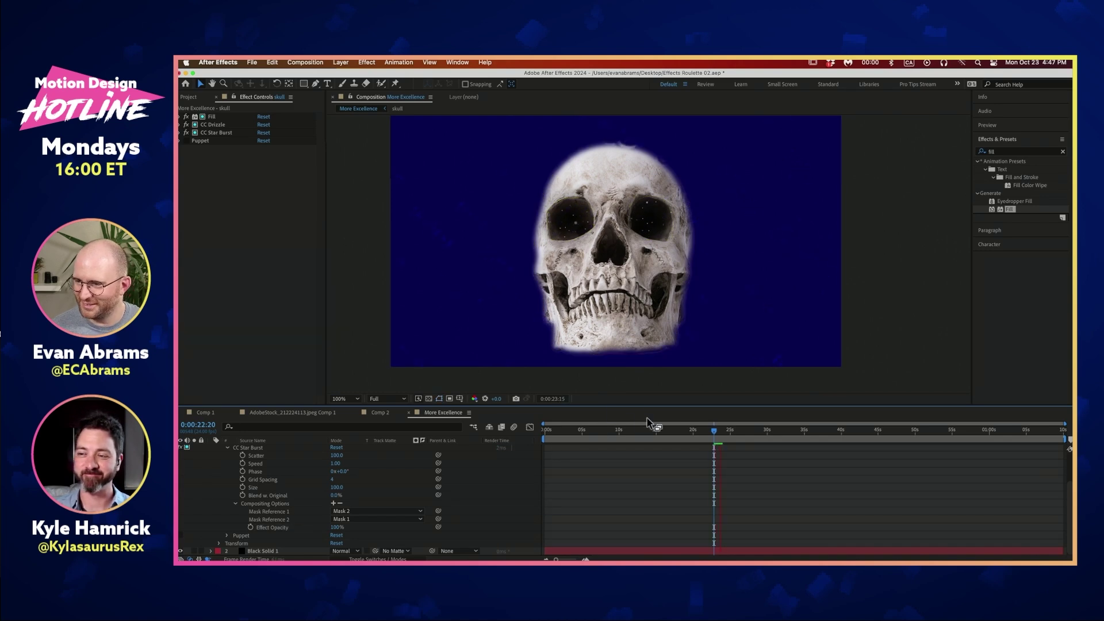
scroll(670, 244, up, 2)
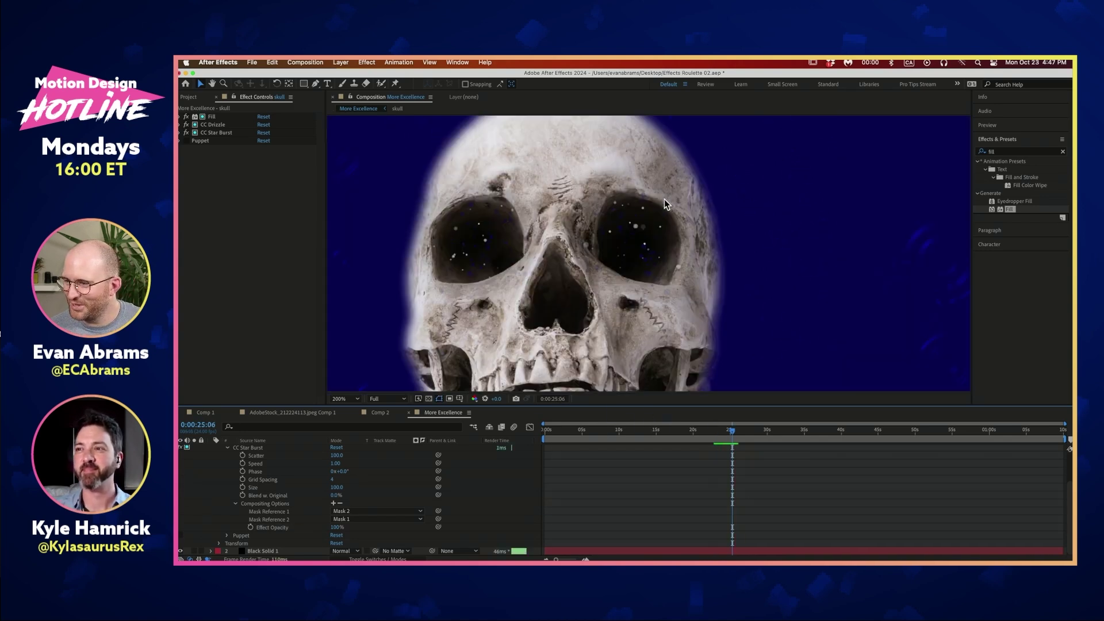
key(space)
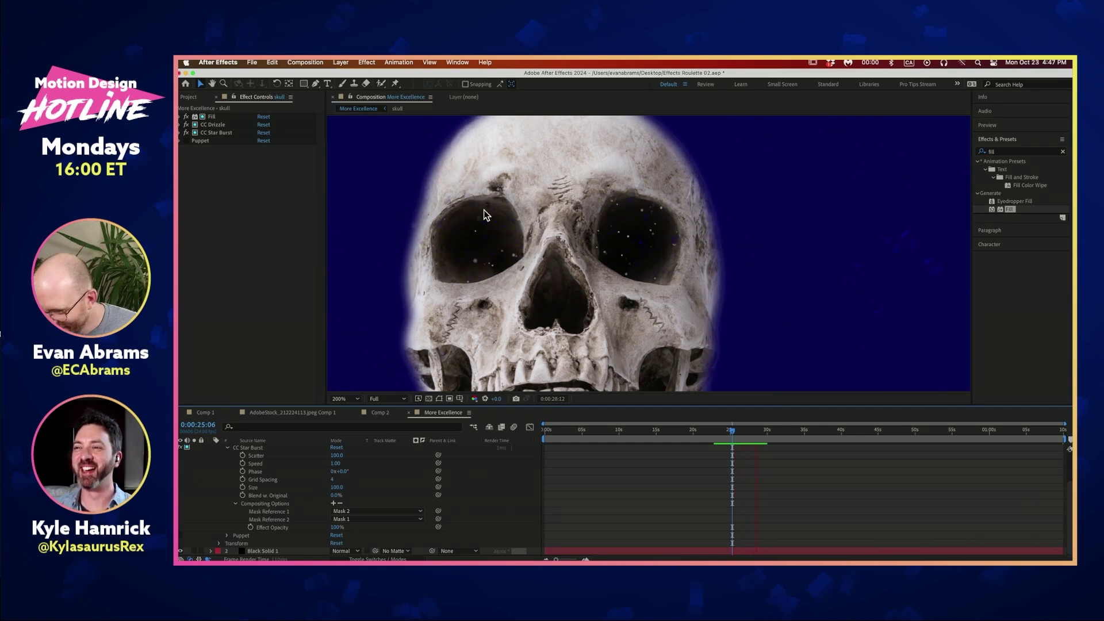
key(space)
scroll(668, 260, up, 2)
key(space)
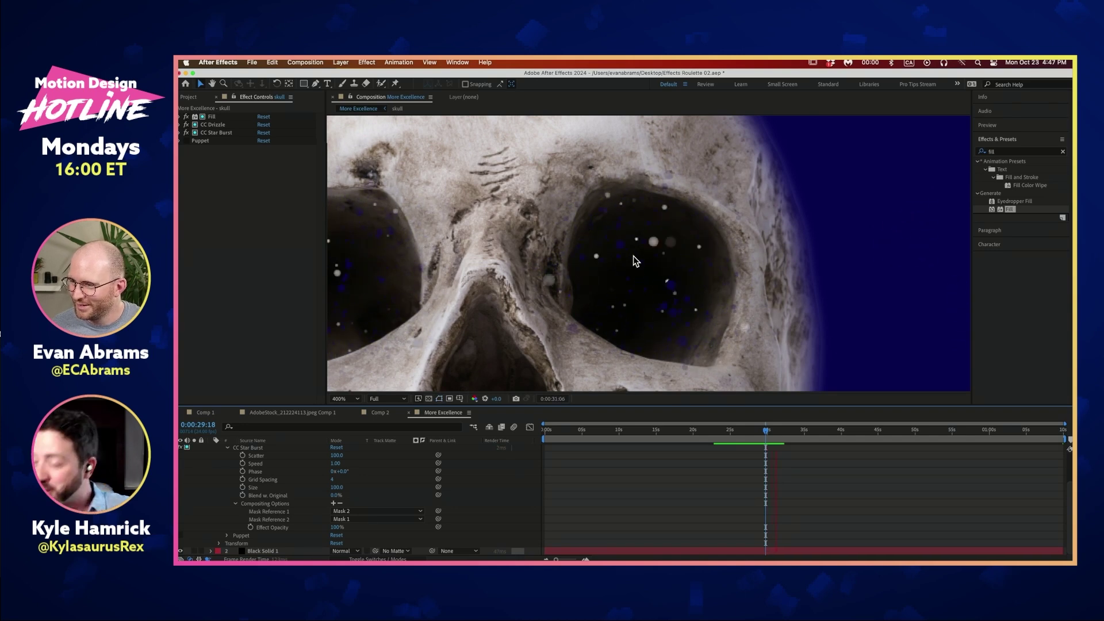
key(space)
scroll(261, 483, up, 3)
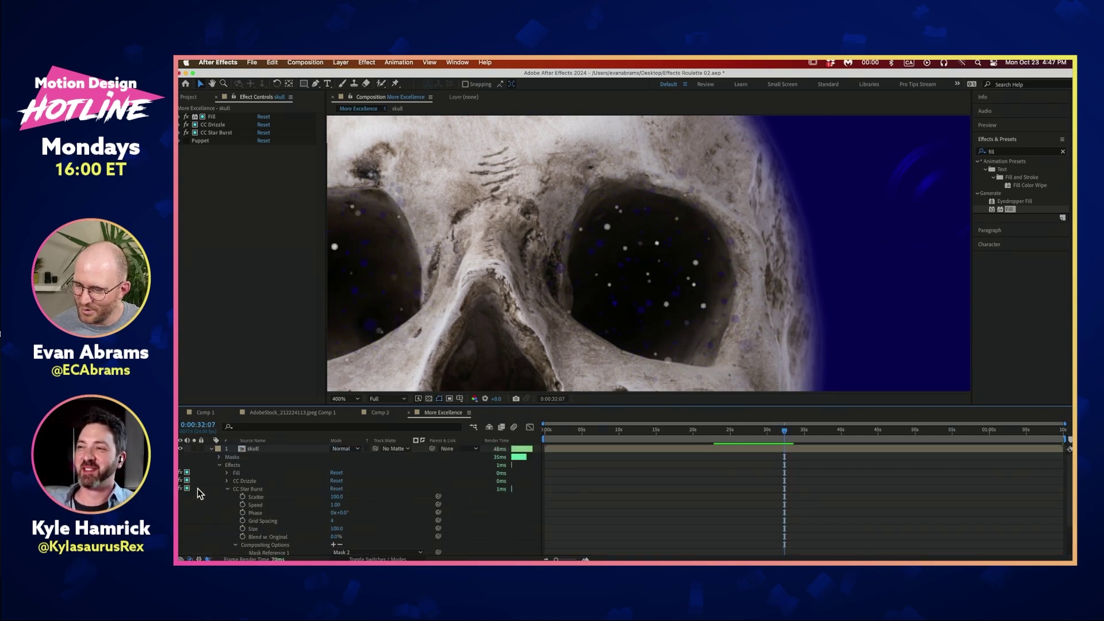
Step: Collapse the CC Star Burst properties and preview the whole skull up to 0:00:33:07
click(227, 489)
scroll(509, 345, down, 4)
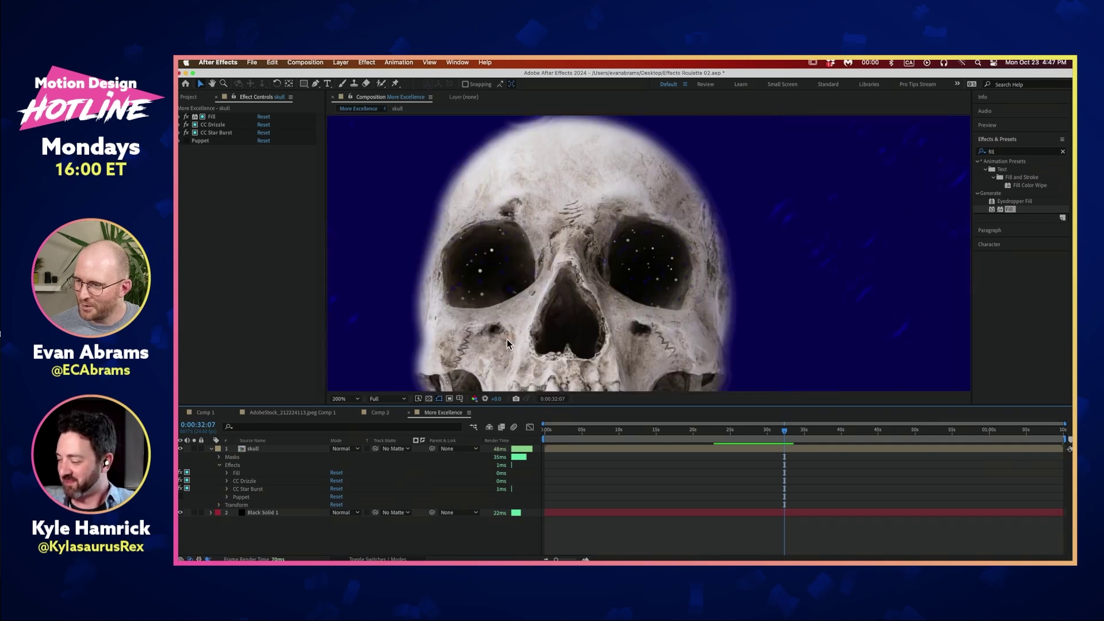
key(space)
key(space)
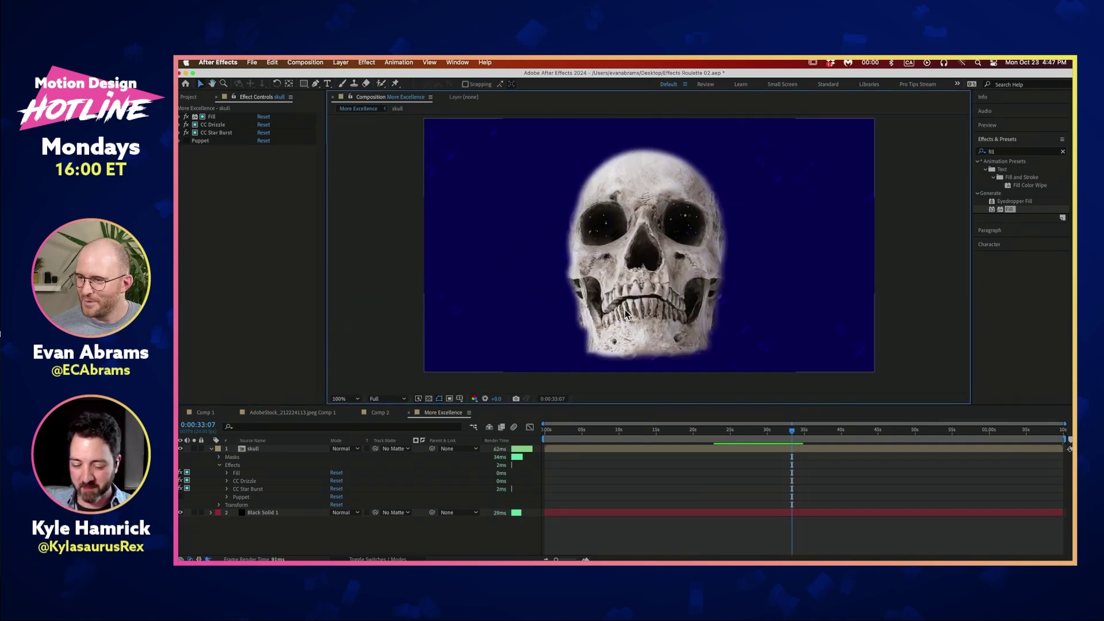
Step: Enable the skull layer's Puppet effect and place a puppet pin at the outer edge of the left-hand eye socket
click(205, 141)
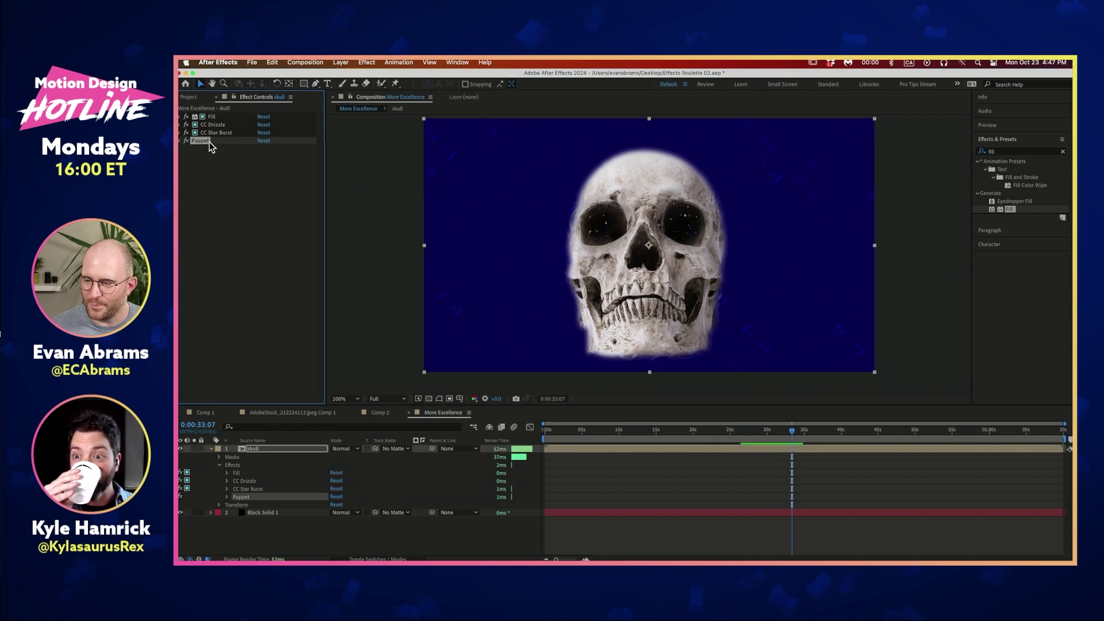
click(396, 84)
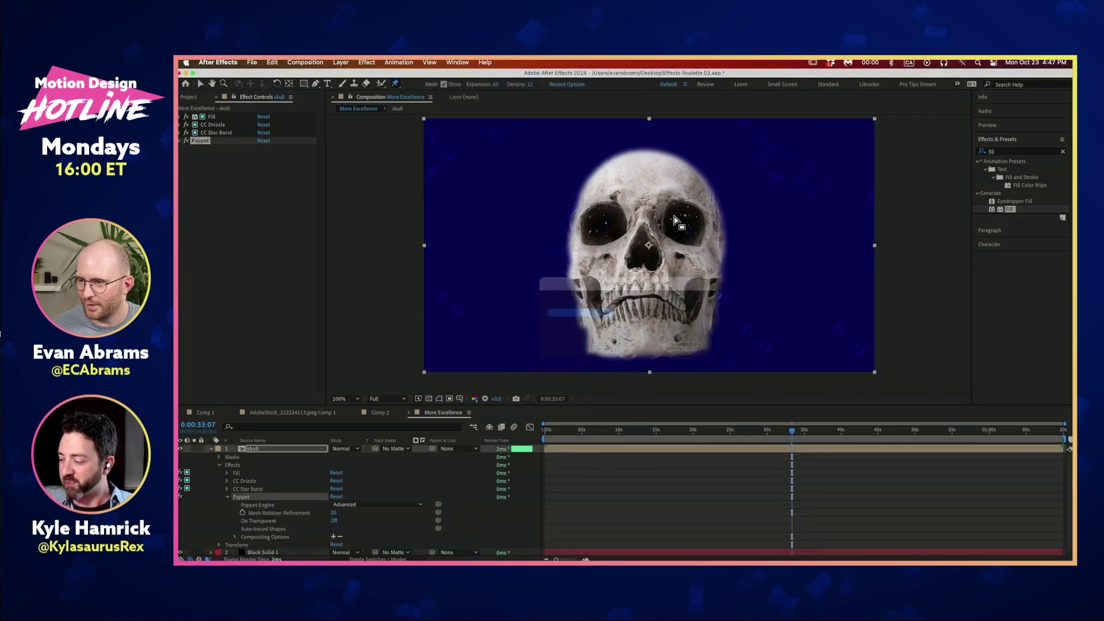
click(588, 211)
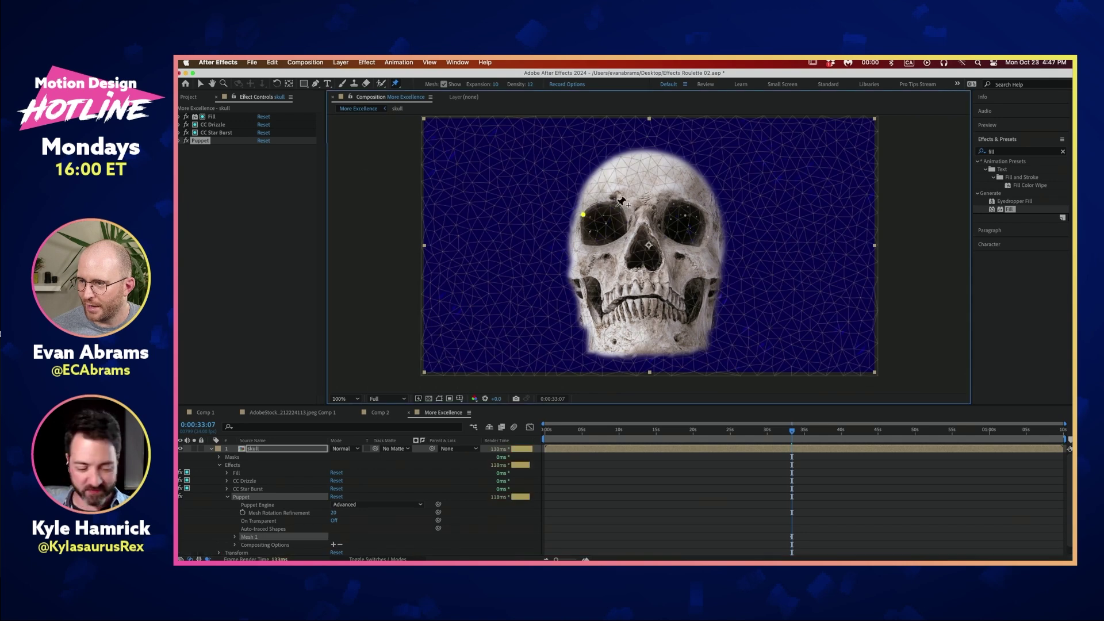
Step: Place Puppet pins around the skull's left eye socket and on the forehead above both eyes, adjusting the inner brow pin
click(581, 249)
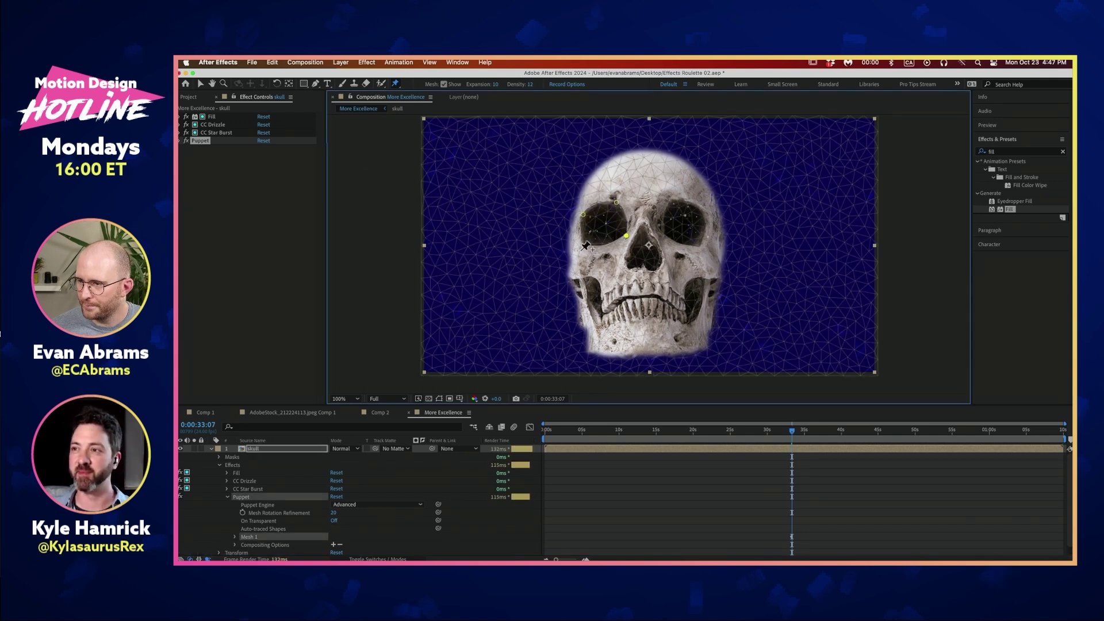
drag(617, 204, 616, 203)
click(596, 190)
click(689, 188)
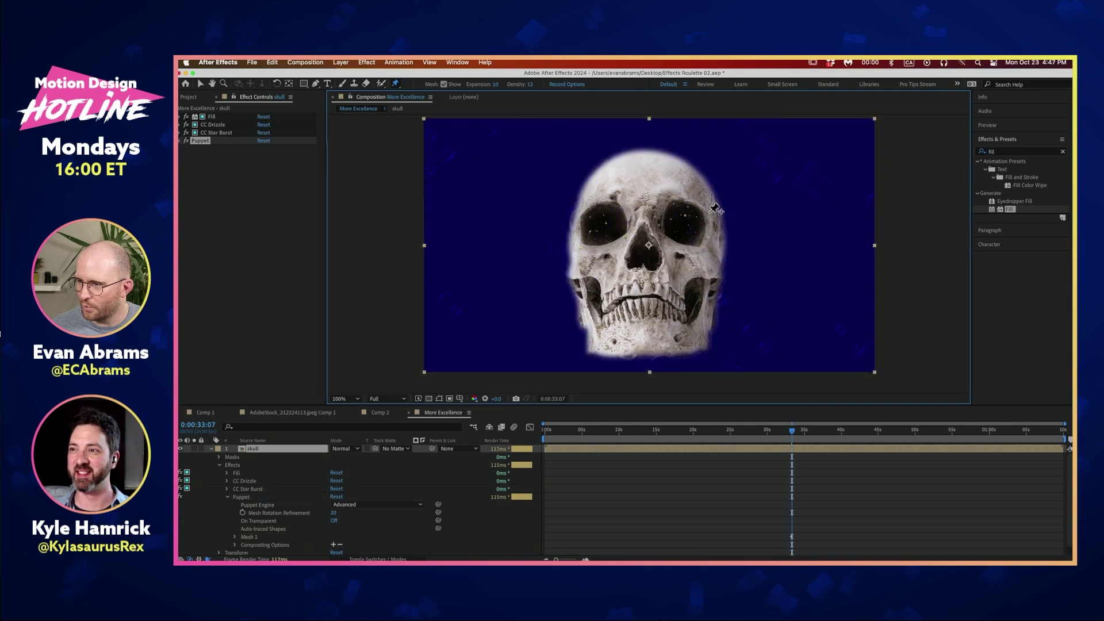
Step: Add a pin at the right socket's inner brow, pull both inner brows down and adjust the outer brow pins
click(671, 196)
mouse_move(673, 197)
mouse_down()
mouse_move(678, 222)
mouse_move(666, 233)
mouse_move(671, 213)
mouse_up()
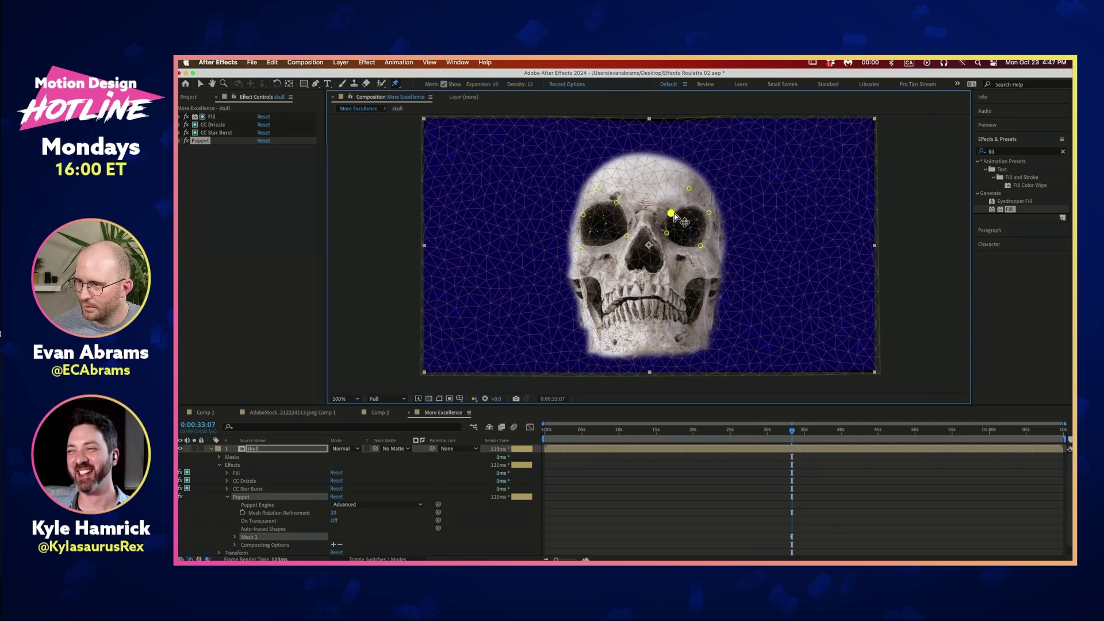
click(709, 214)
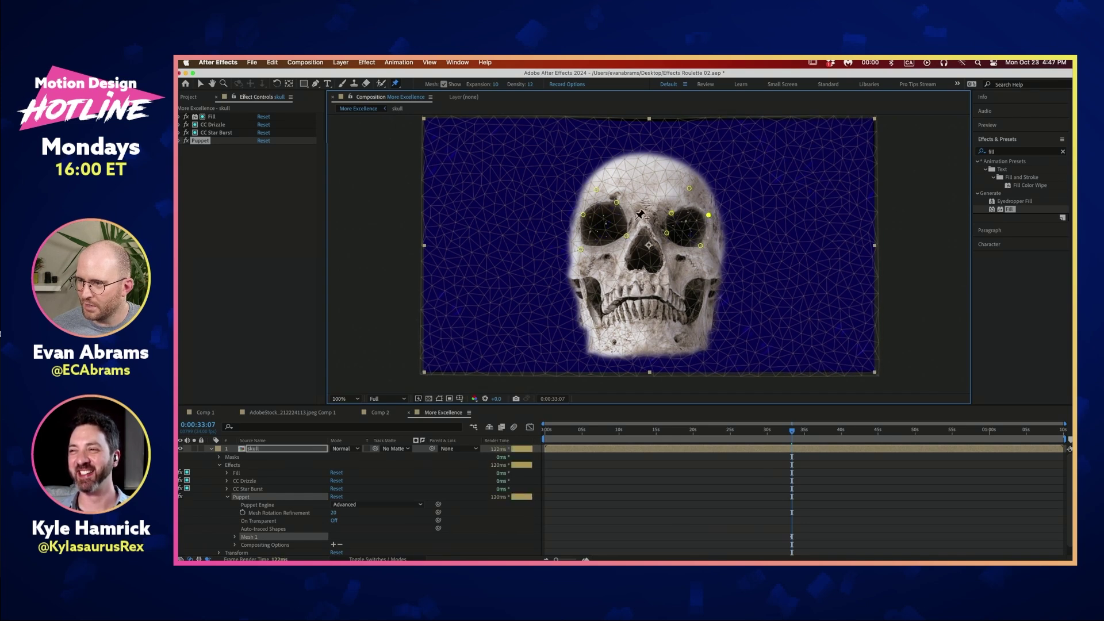
drag(617, 208, 581, 212)
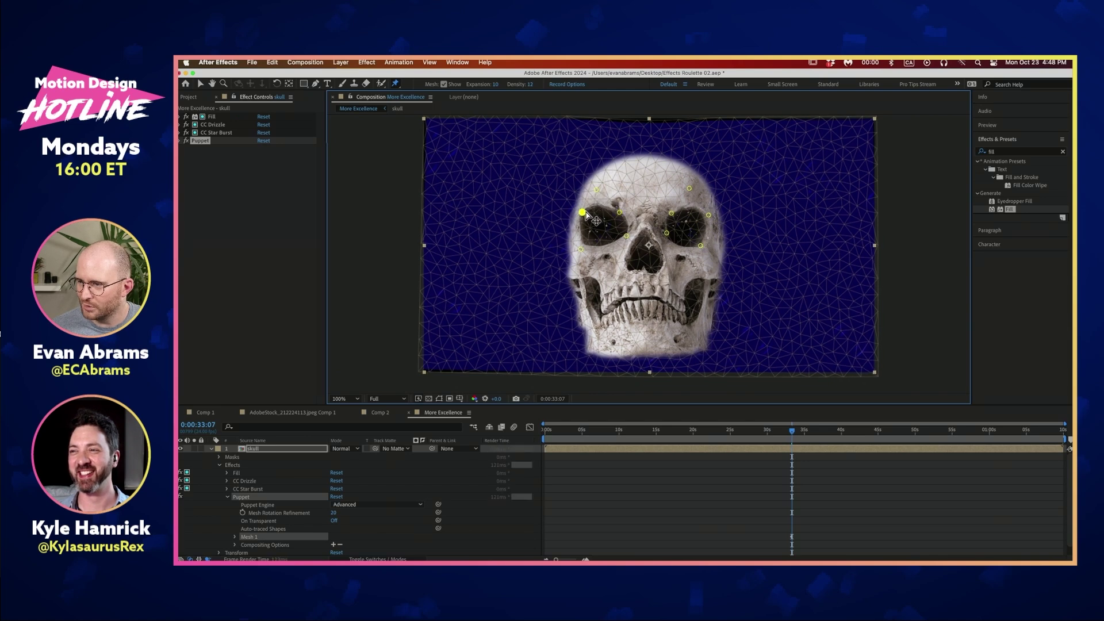
Step: Pin both lower corners of the jaw and reshape the inner edge of the right eye socket with its upper and lower pins
click(600, 343)
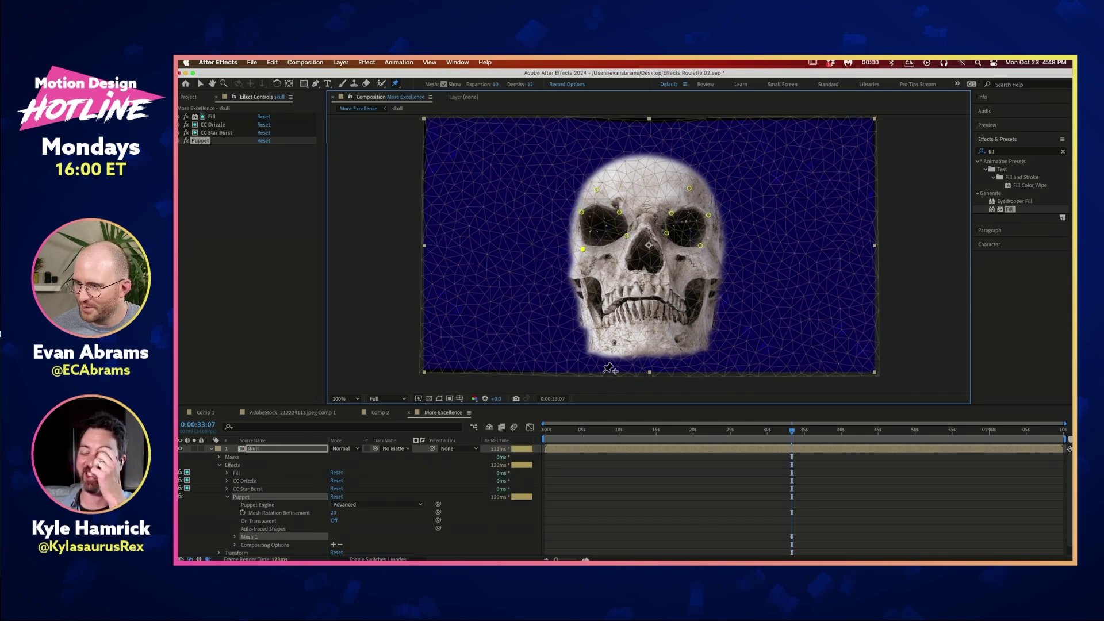
click(703, 340)
drag(673, 219, 666, 242)
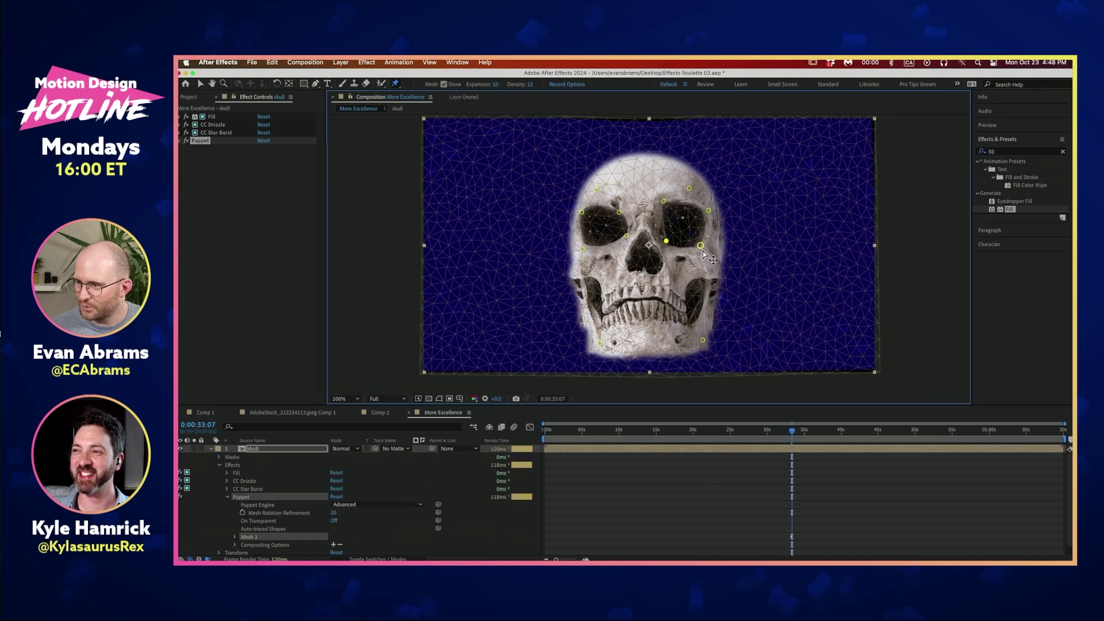
click(666, 240)
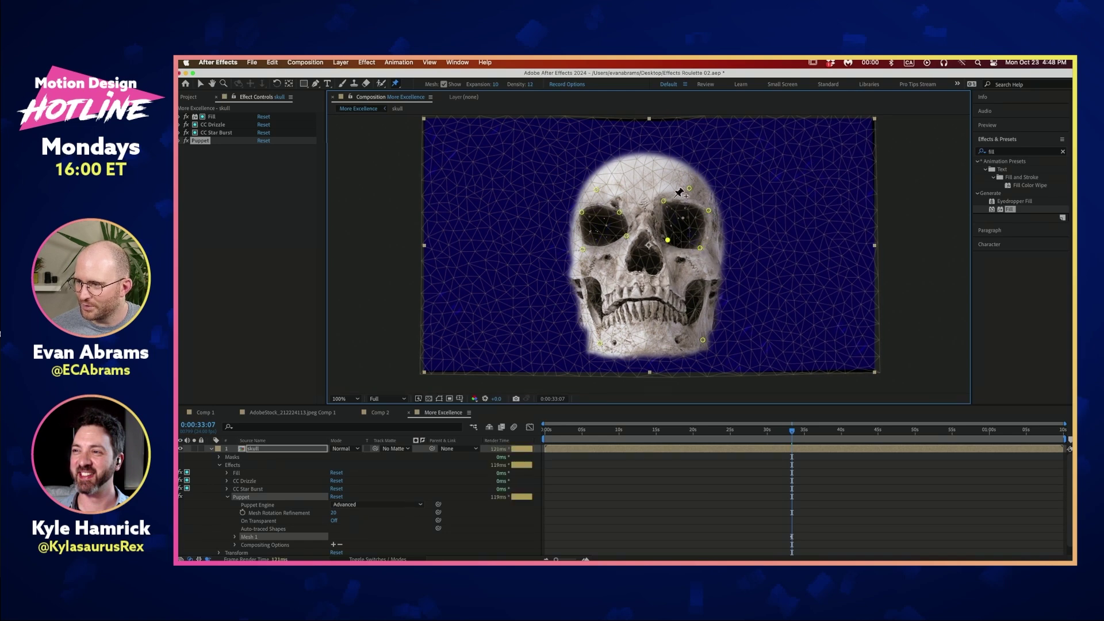
drag(664, 202, 666, 204)
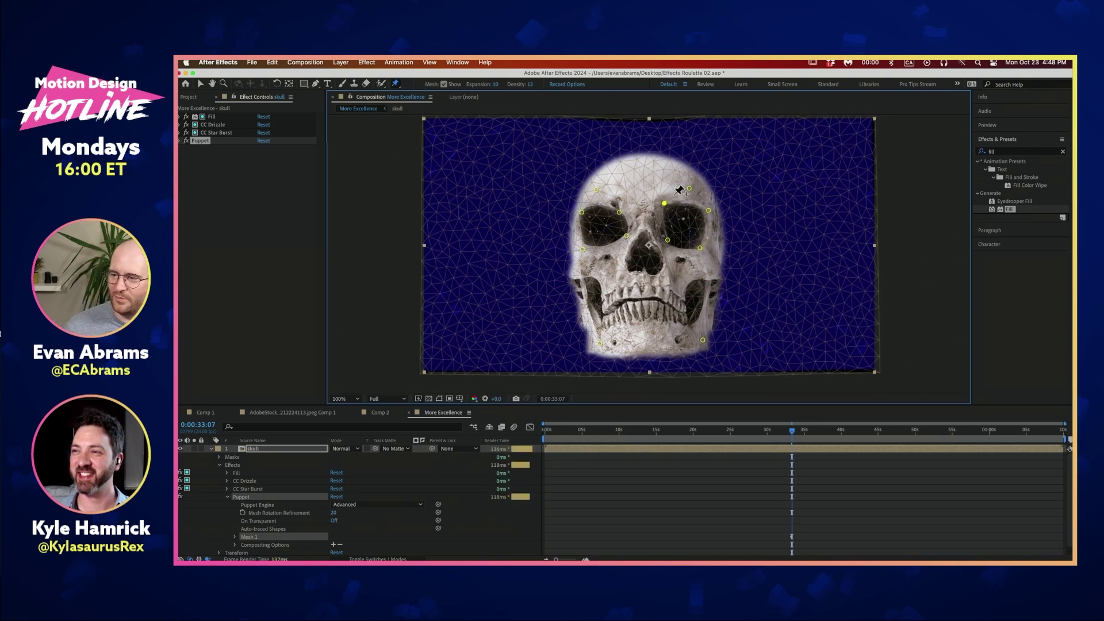
Step: Expand Mesh 1's Deform group to list its Puppet pins and set the current time to 0:00:16:13
drag(758, 434, 626, 434)
scroll(229, 523, down, 1)
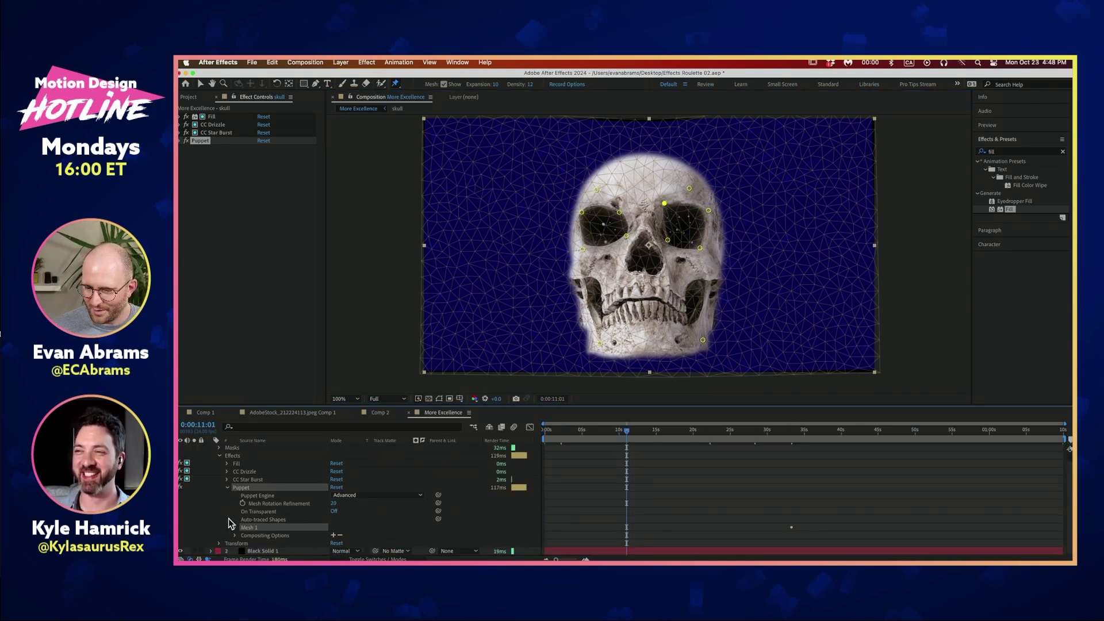
click(236, 527)
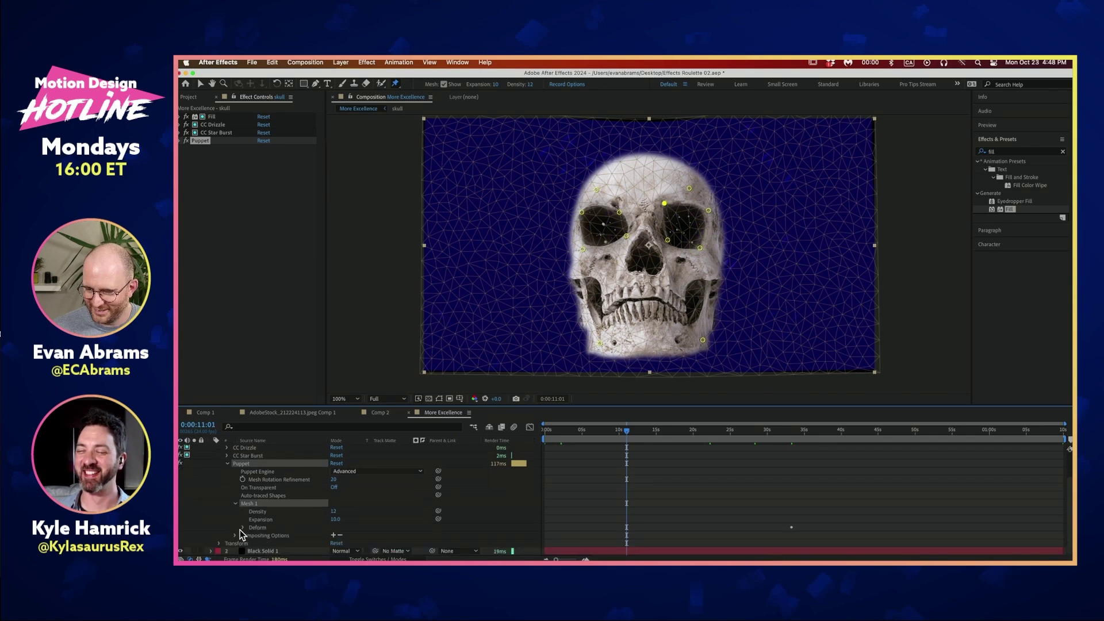
click(242, 527)
scroll(248, 529, down, 5)
click(259, 504)
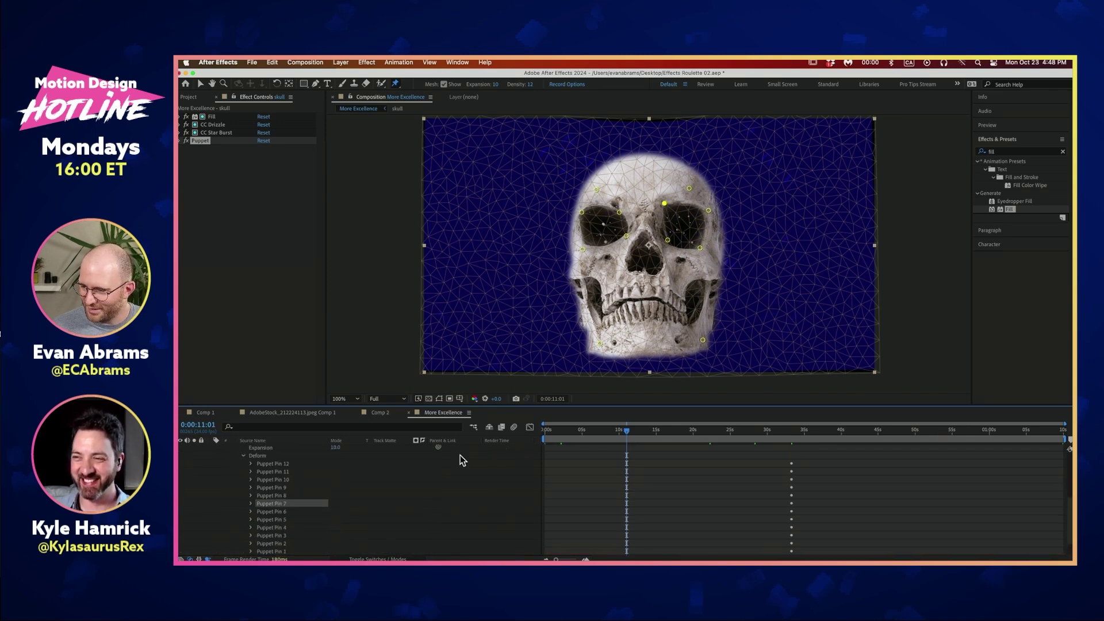
click(666, 475)
drag(658, 433, 668, 454)
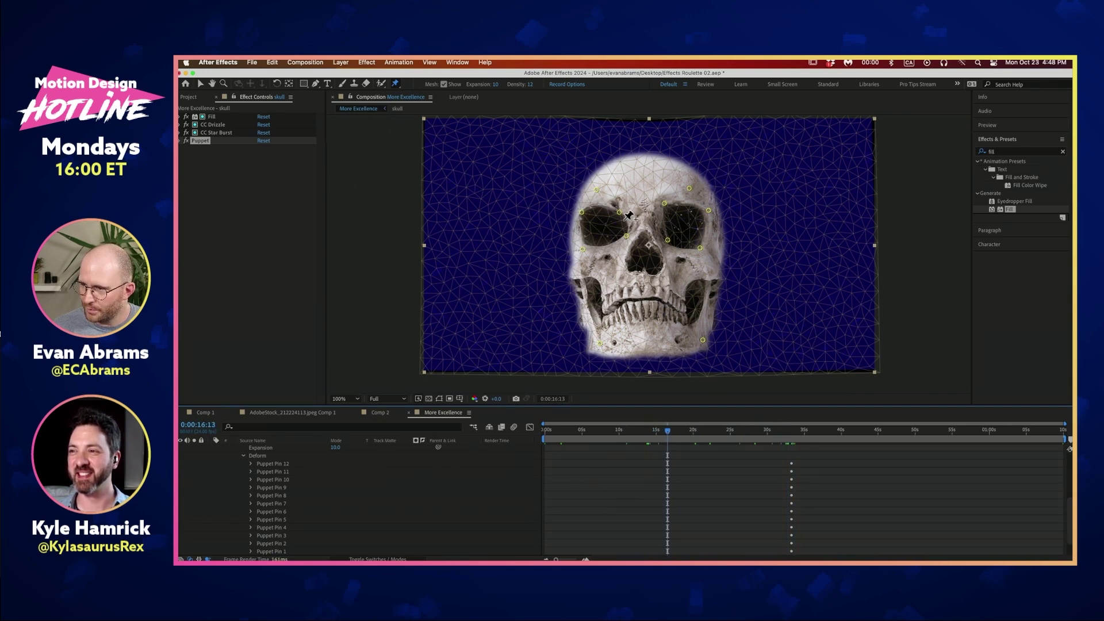
Step: Lower the right socket's upper pins at 0:00:16:13 and adjust the left socket's brow pins for a second pose
drag(666, 204, 705, 212)
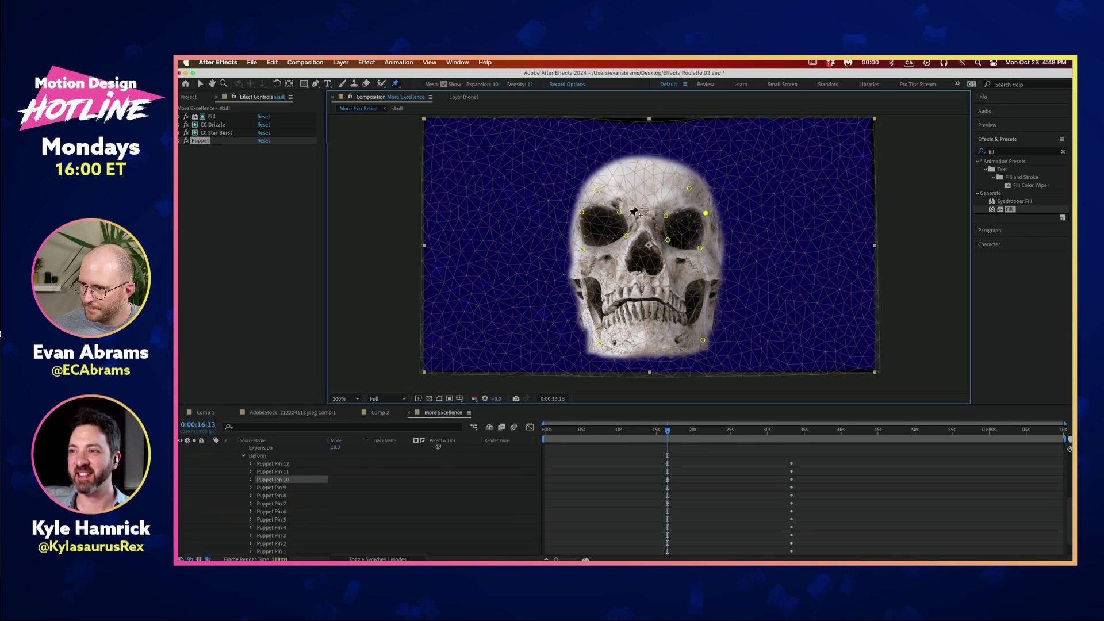
mouse_move(622, 219)
mouse_down()
mouse_move(614, 222)
mouse_move(623, 216)
mouse_up()
click(582, 212)
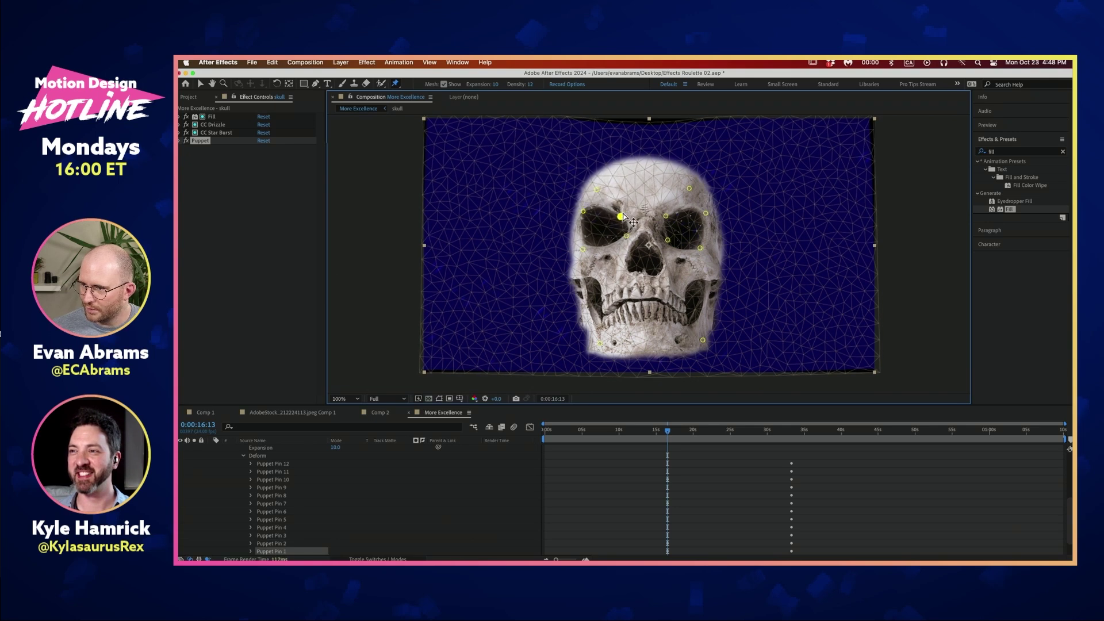
Step: Refine the second pose by nudging the lower pins of both eye sockets and lowering the right socket's outer brow pin
scroll(638, 231, up, 2)
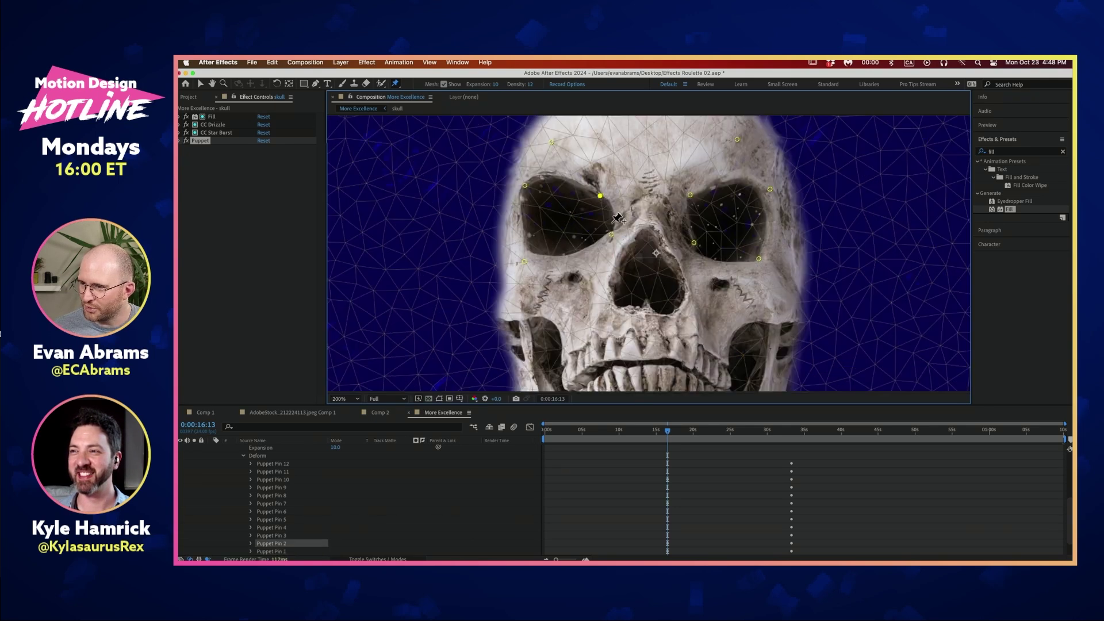
drag(616, 236, 614, 241)
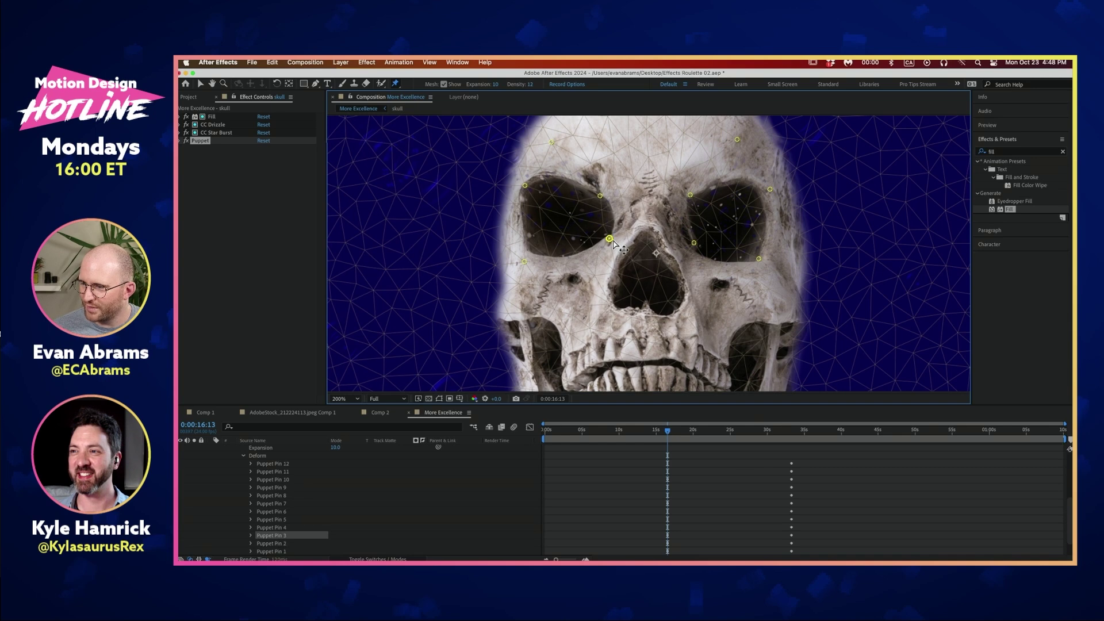
drag(694, 242, 689, 239)
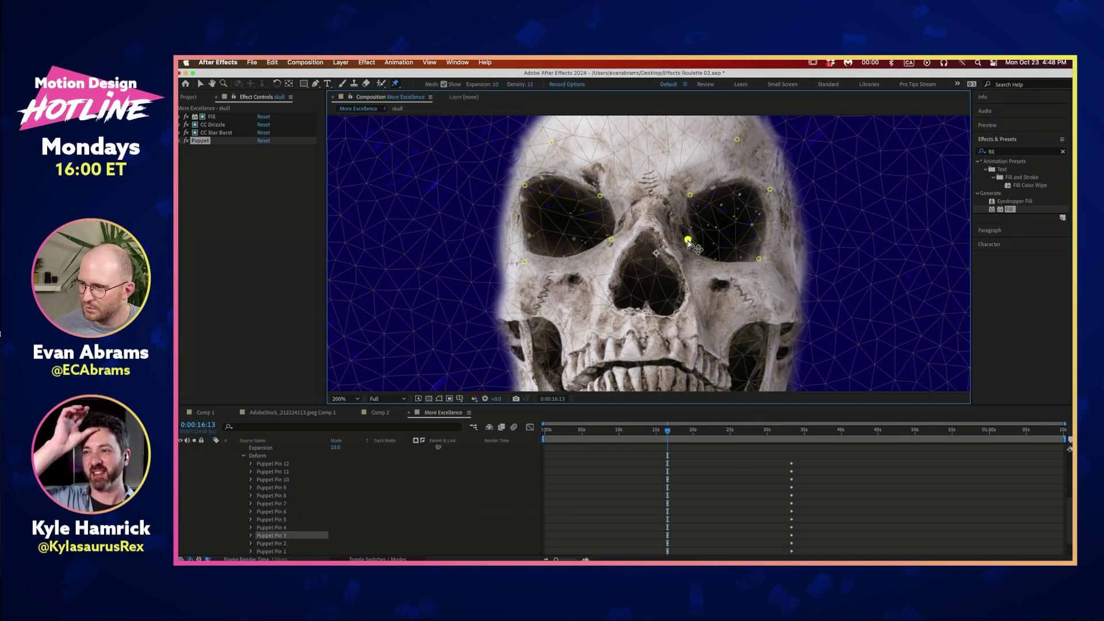
click(760, 259)
drag(769, 194, 769, 200)
Step: Reveal the skull's keyframed properties, move the second pose's pin keyframes to 0:00:27:00 and preview the animation
mouse_move(693, 430)
mouse_down()
mouse_move(776, 425)
mouse_move(680, 433)
mouse_up()
click(685, 473)
key(u)
scroll(711, 465, down, 1)
drag(642, 488, 633, 467)
drag(668, 524, 739, 467)
key(k)
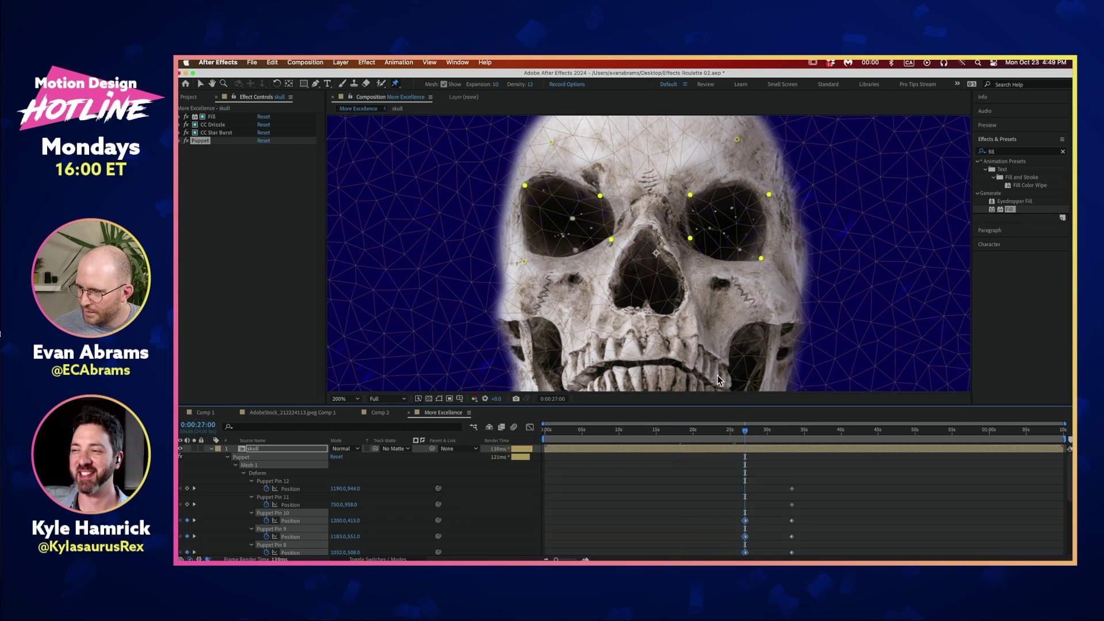
key(comma)
key(space)
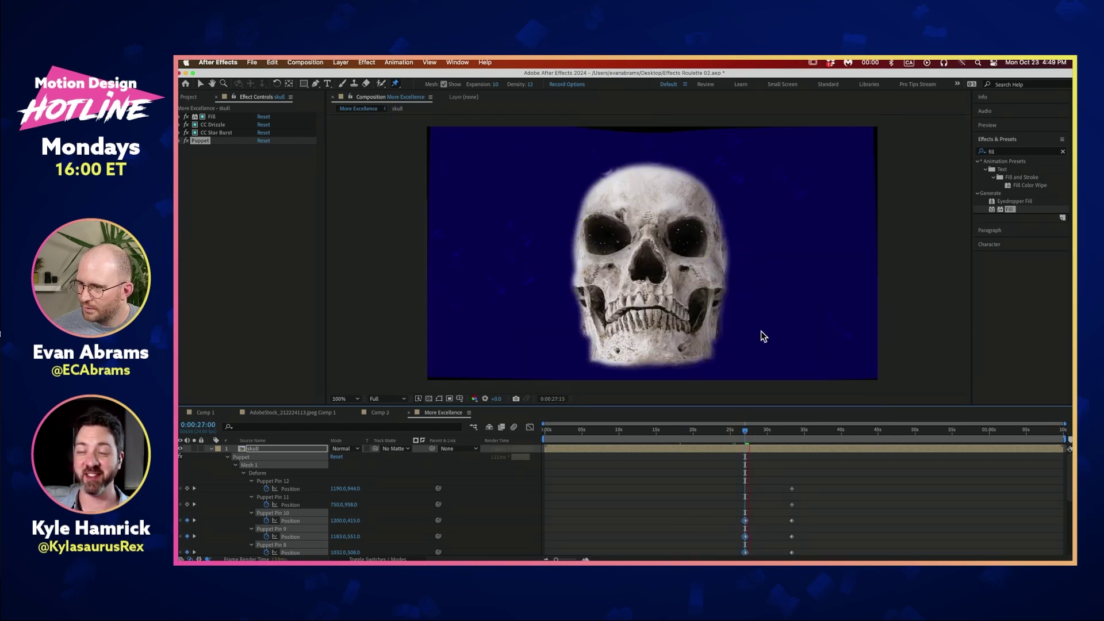
Step: Move all pin keyframes of the original pose from 0:00:33:07 to shortly after the second pose and preview from 0:00:26:08
drag(748, 438, 771, 434)
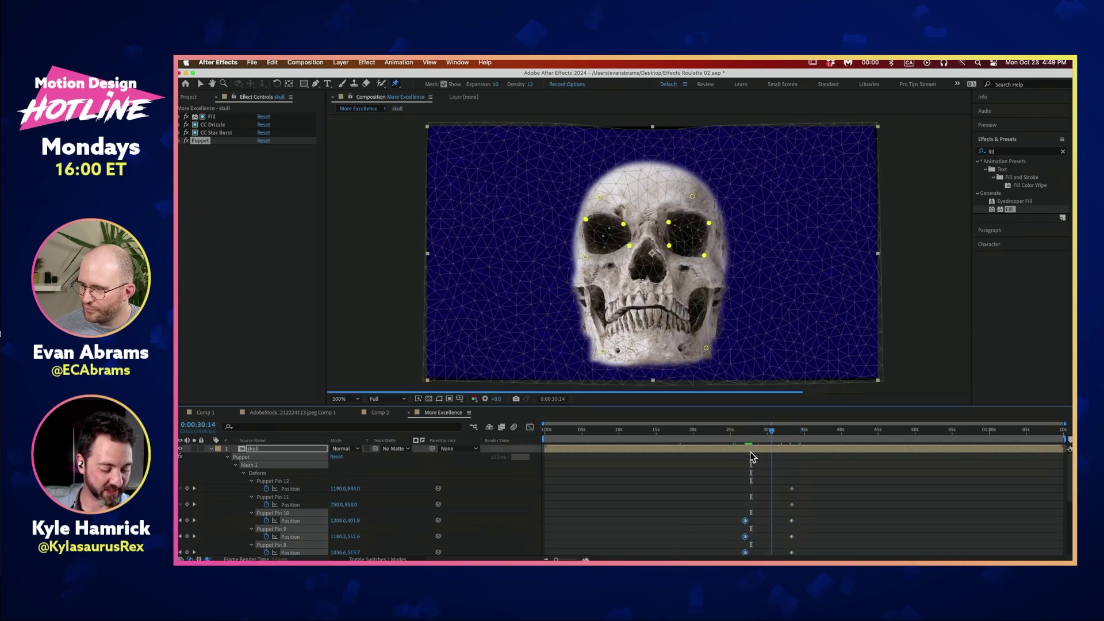
key(j)
drag(806, 478, 788, 546)
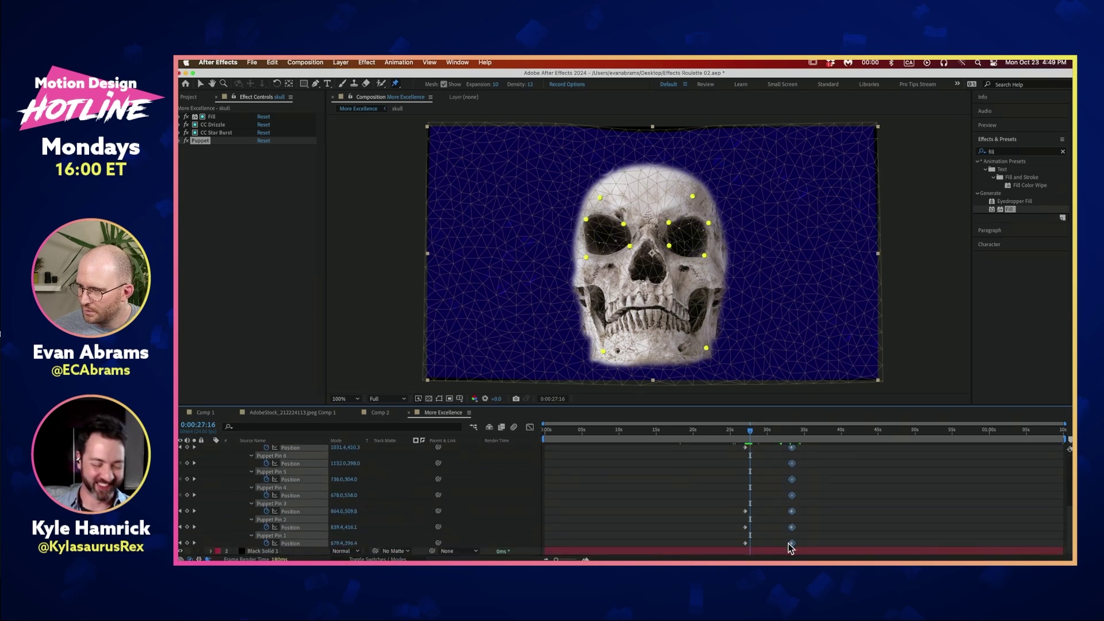
scroll(805, 509, up, 5)
drag(792, 493, 757, 491)
click(740, 440)
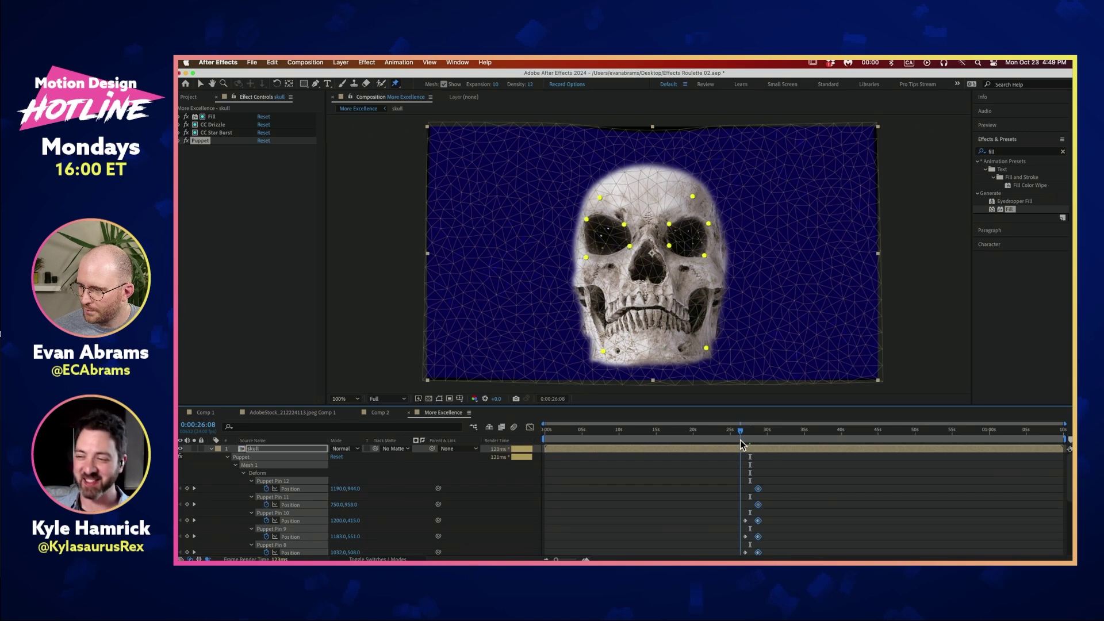
key(space)
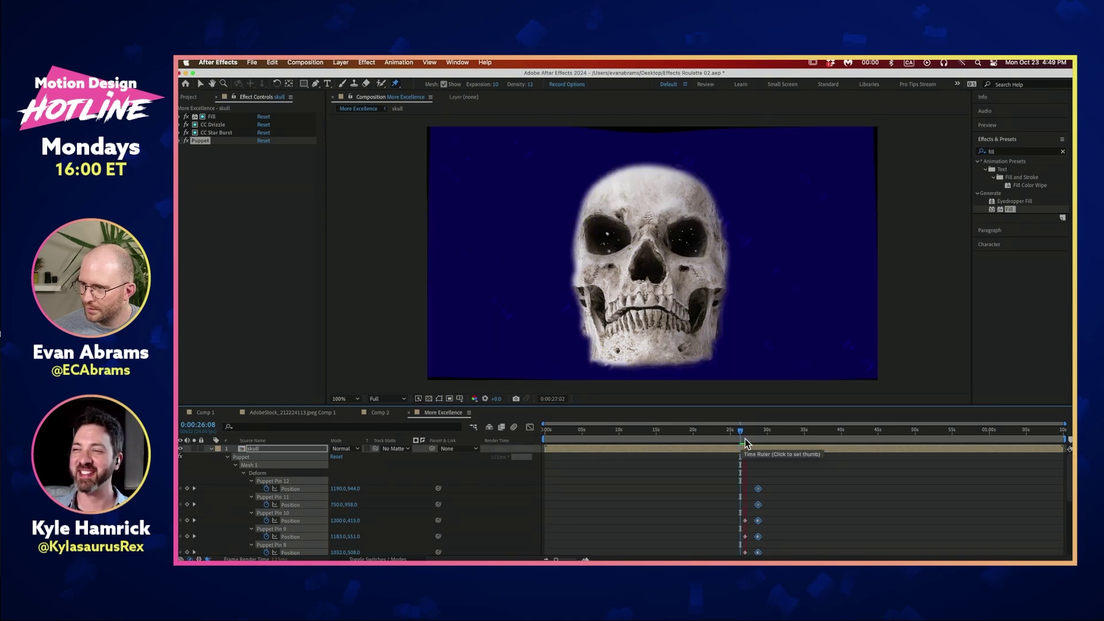
key(space)
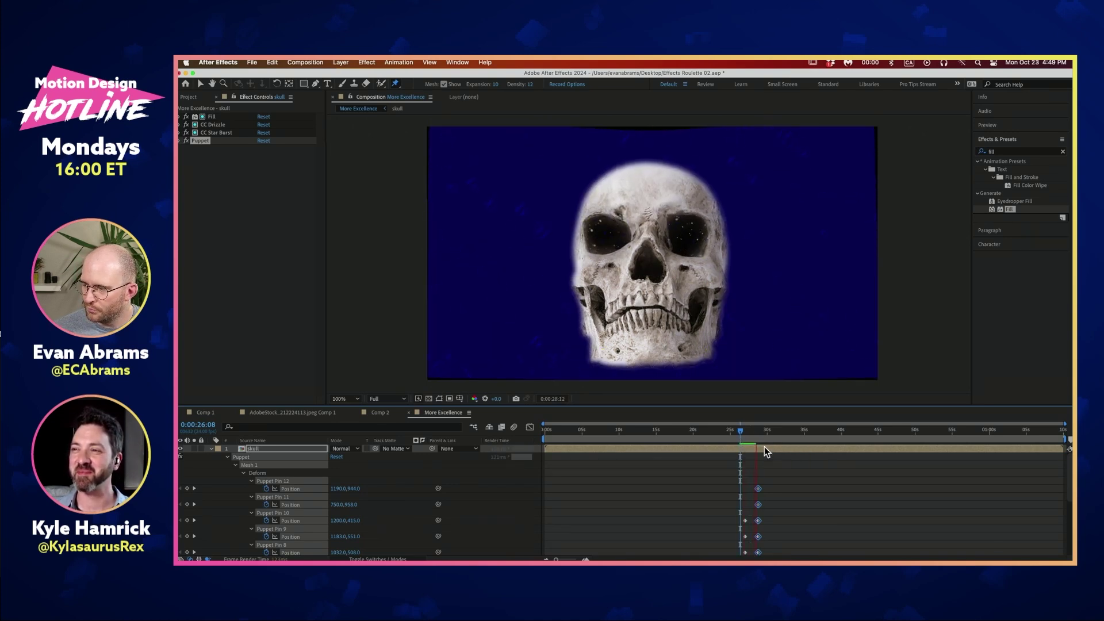
Step: Shift the original pose's pin keyframes even closer to the second pose's keyframes and preview the faster change
drag(758, 492, 751, 489)
scroll(739, 477, up, 4)
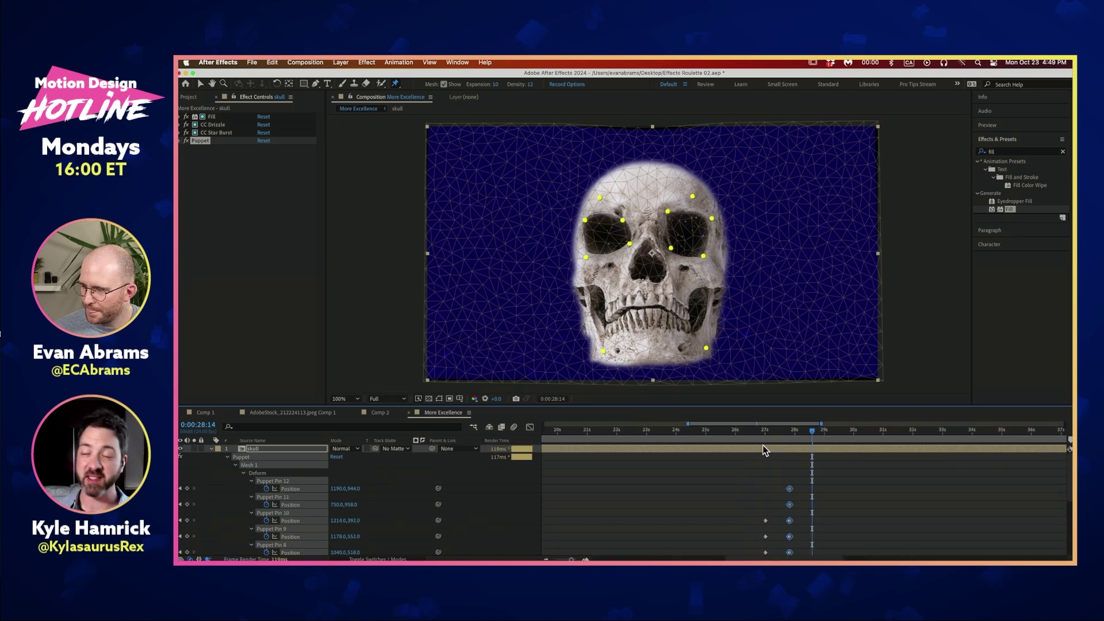
click(765, 431)
key(space)
key(space)
Step: Move all the pin keyframes to the start of the composition, set the time to 0:00:02:08 and collapse the skull layer
drag(775, 442, 547, 533)
key(Home)
key(semicolon)
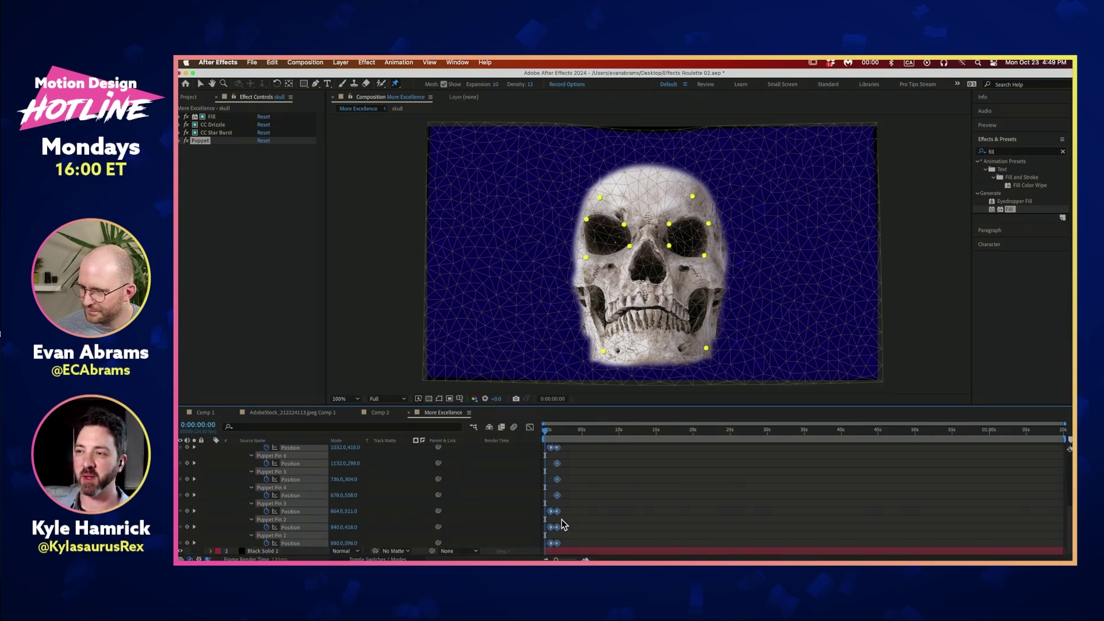
click(584, 495)
drag(553, 434, 562, 435)
scroll(318, 479, up, 5)
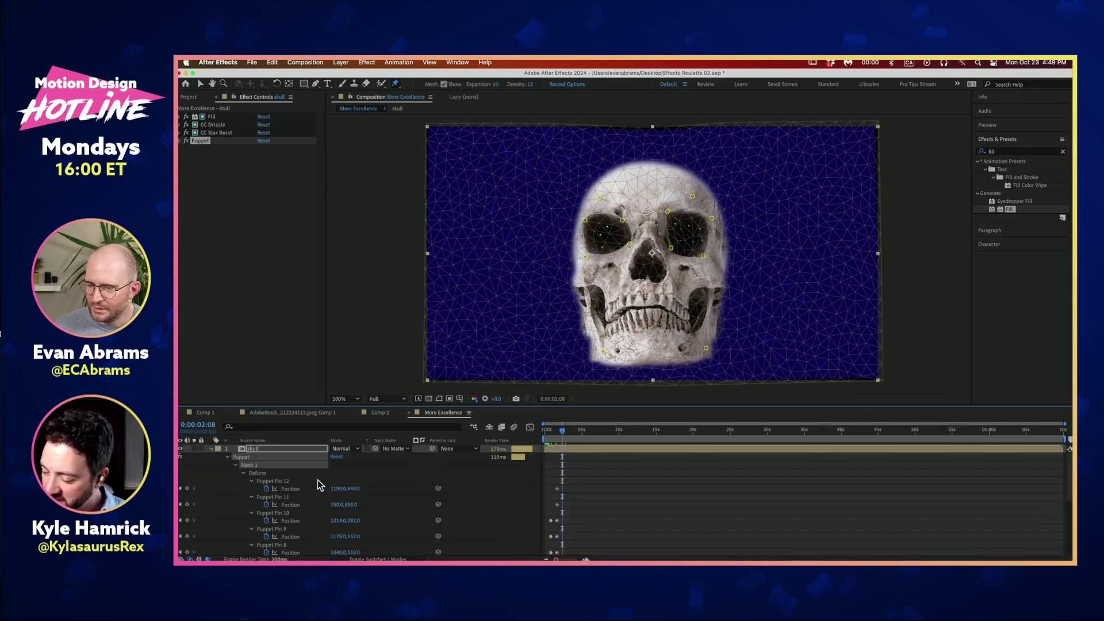
click(210, 449)
click(274, 482)
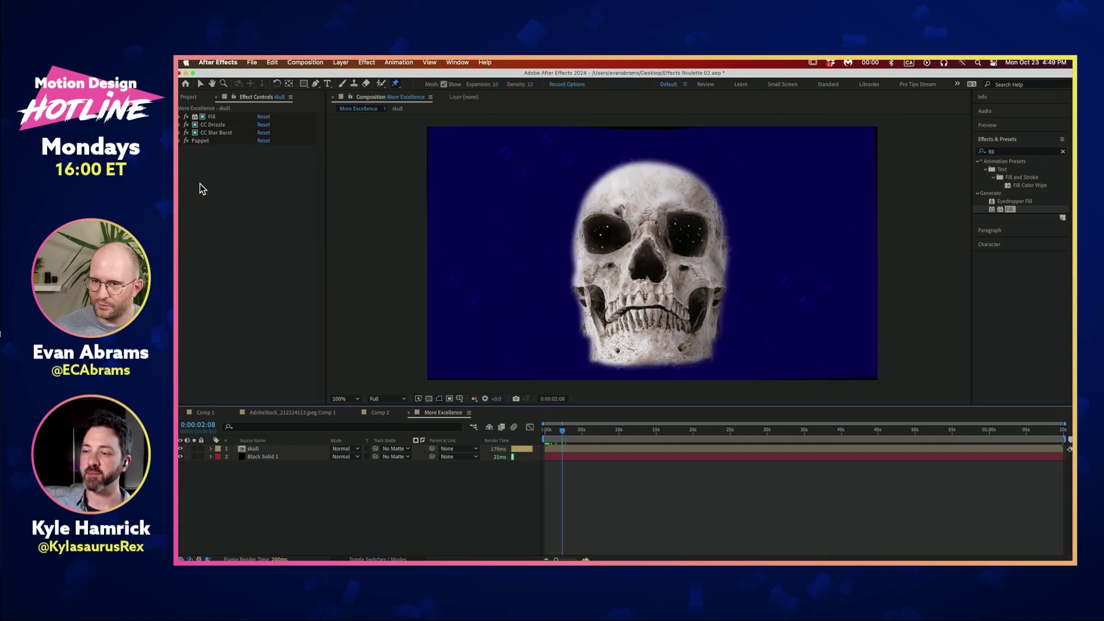
Step: Change the skull layer's Fill effect color to dark gray 484848
click(181, 116)
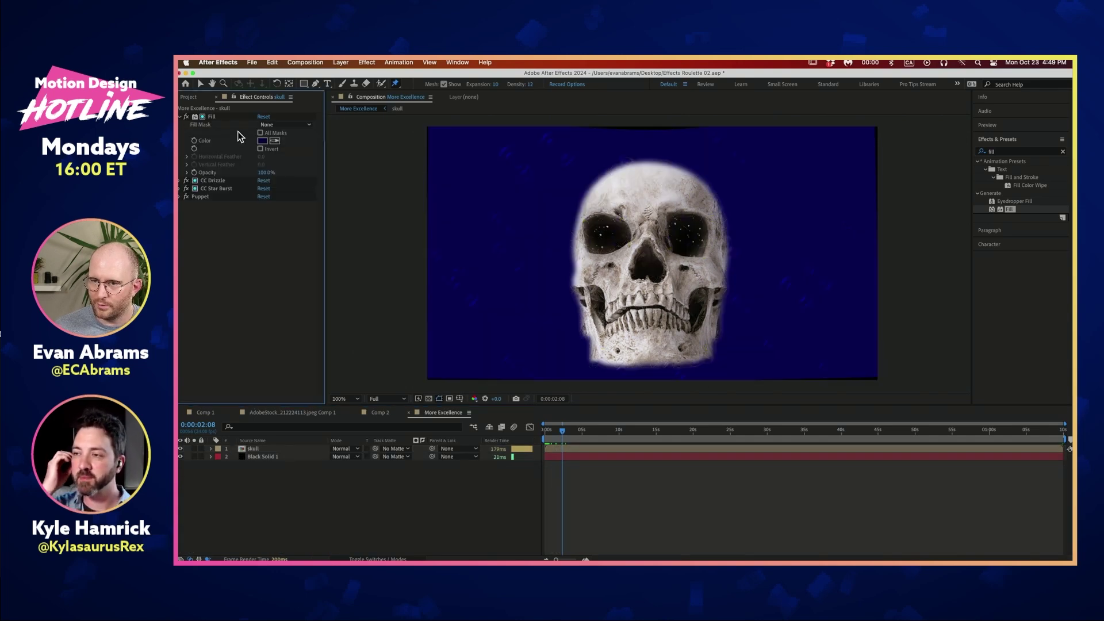
click(262, 141)
mouse_move(446, 279)
mouse_down()
mouse_move(382, 300)
mouse_move(342, 345)
mouse_move(345, 316)
mouse_move(391, 311)
mouse_move(353, 291)
mouse_move(344, 310)
mouse_up()
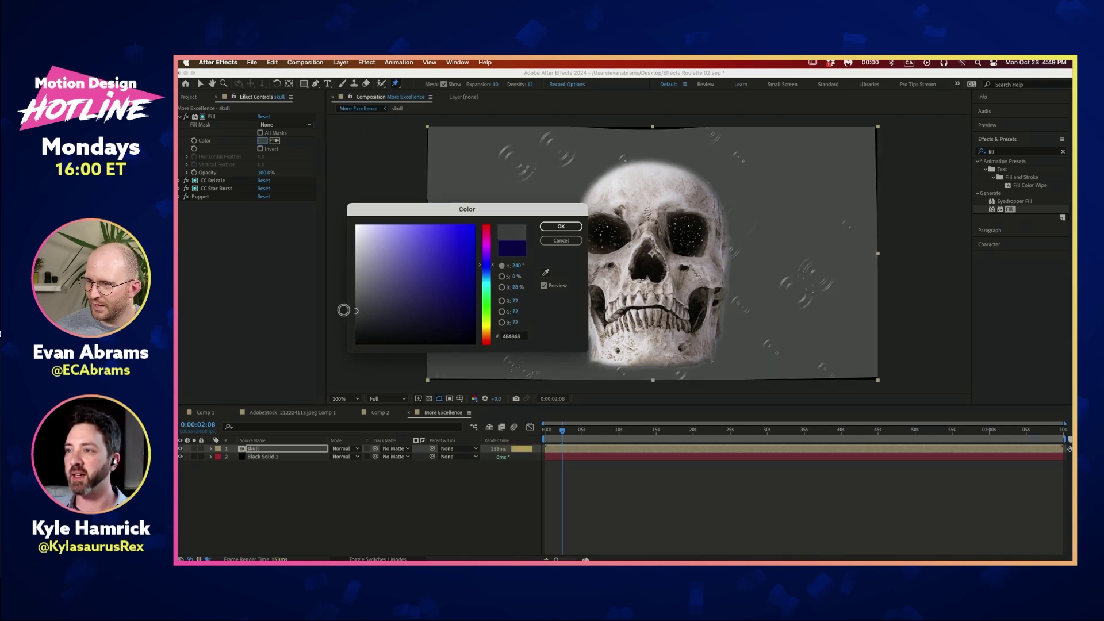
click(560, 226)
Step: Scale the skull layer up with the Selection tool until its edges extend beyond the composition frame
key(v)
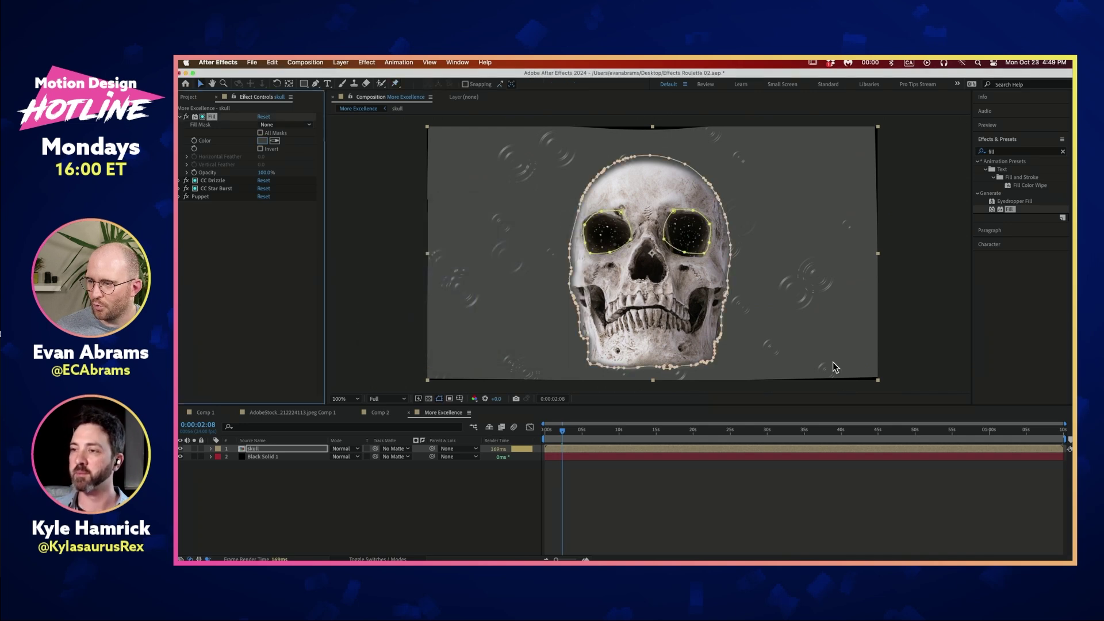
drag(885, 380, 889, 394)
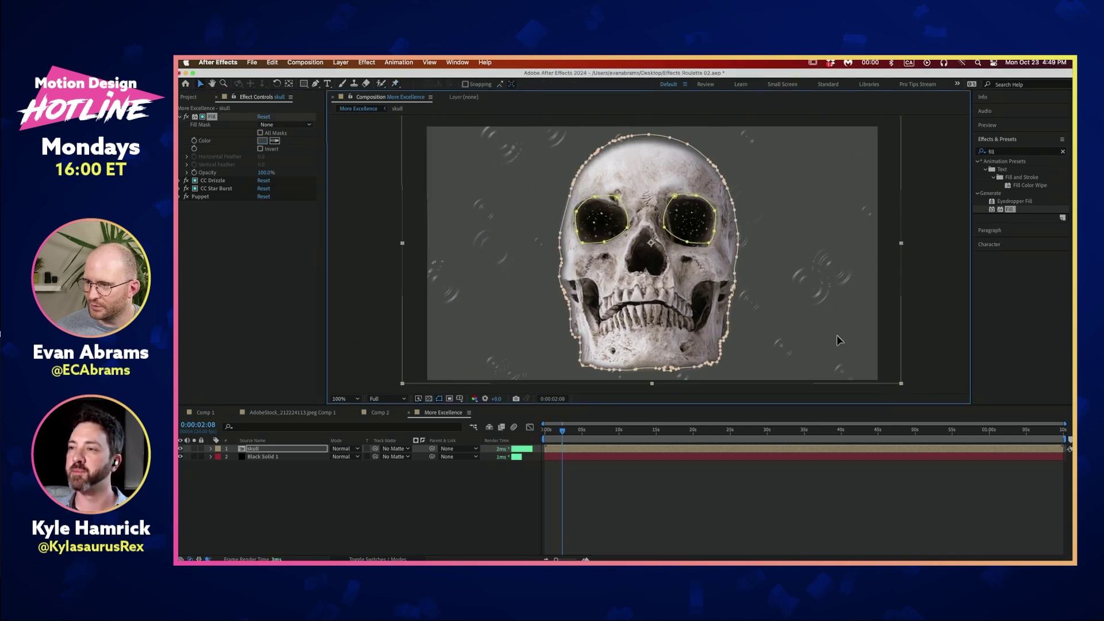
click(390, 495)
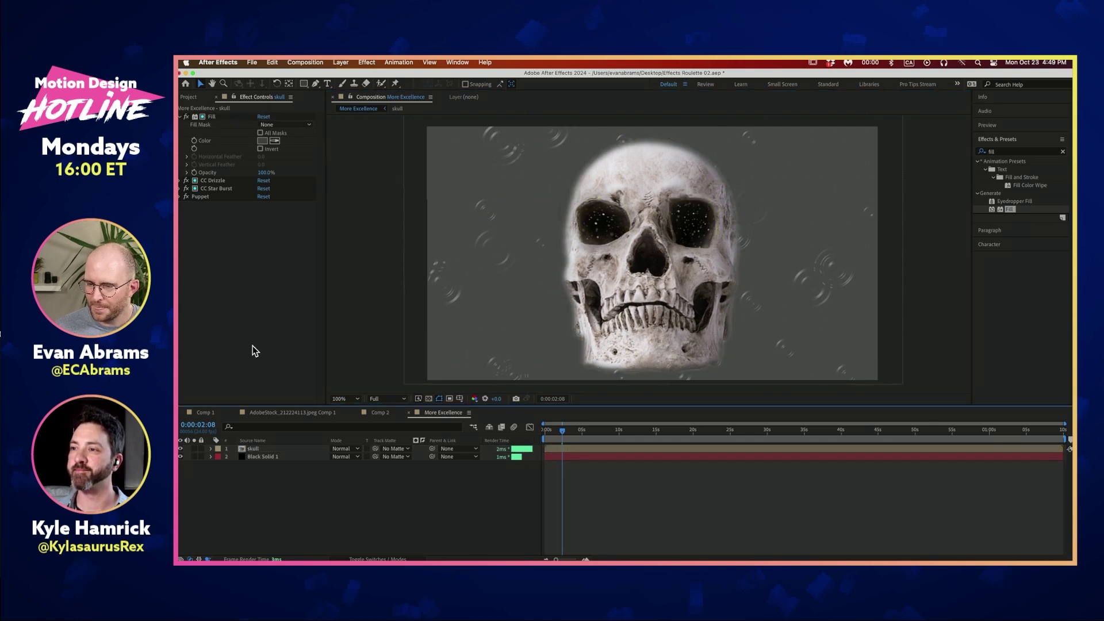
Step: Apply the Curves effect to the skull layer and shape its RGB curve into an S to increase contrast
click(999, 152)
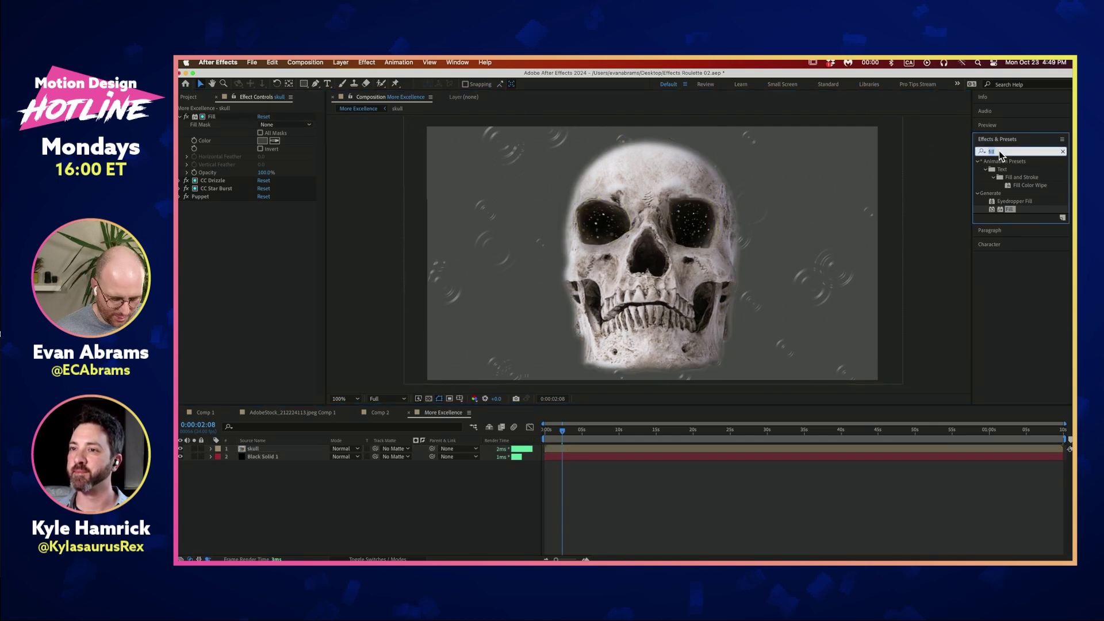
text(curves)
drag(1001, 194, 281, 263)
drag(221, 324, 238, 336)
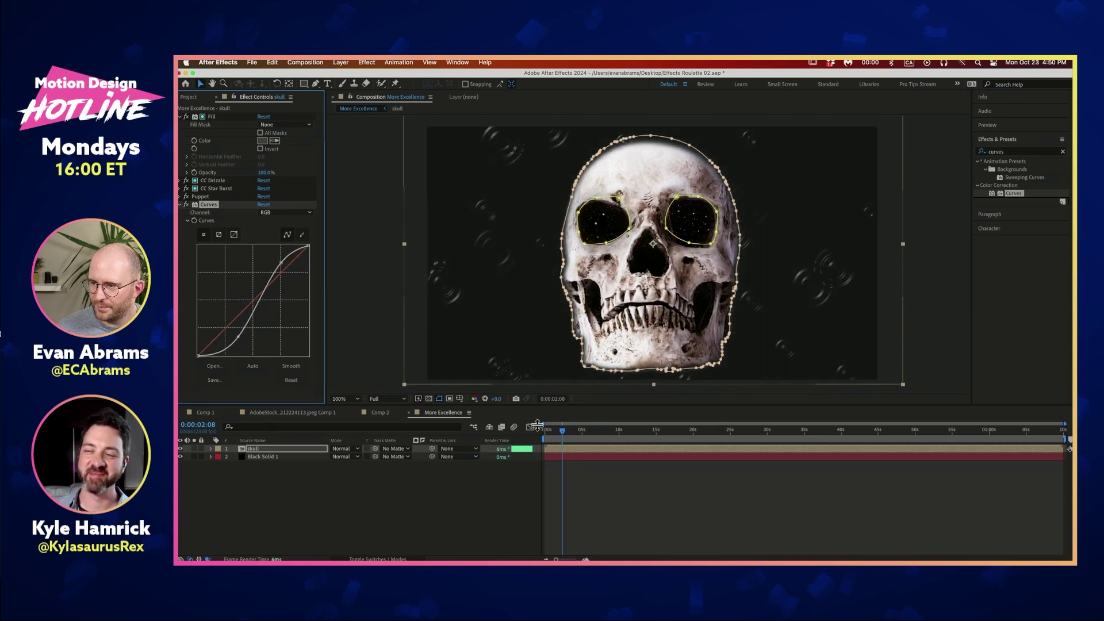
Step: Add the Tint effect below Curves on the skull layer to make it black and white
click(1015, 149)
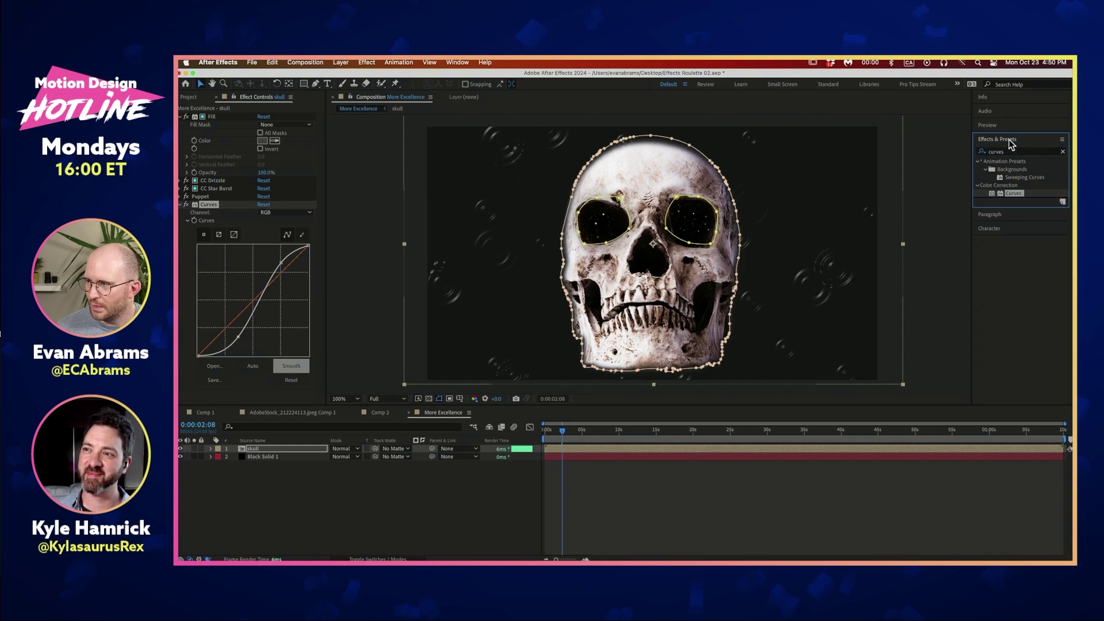
text(tint)
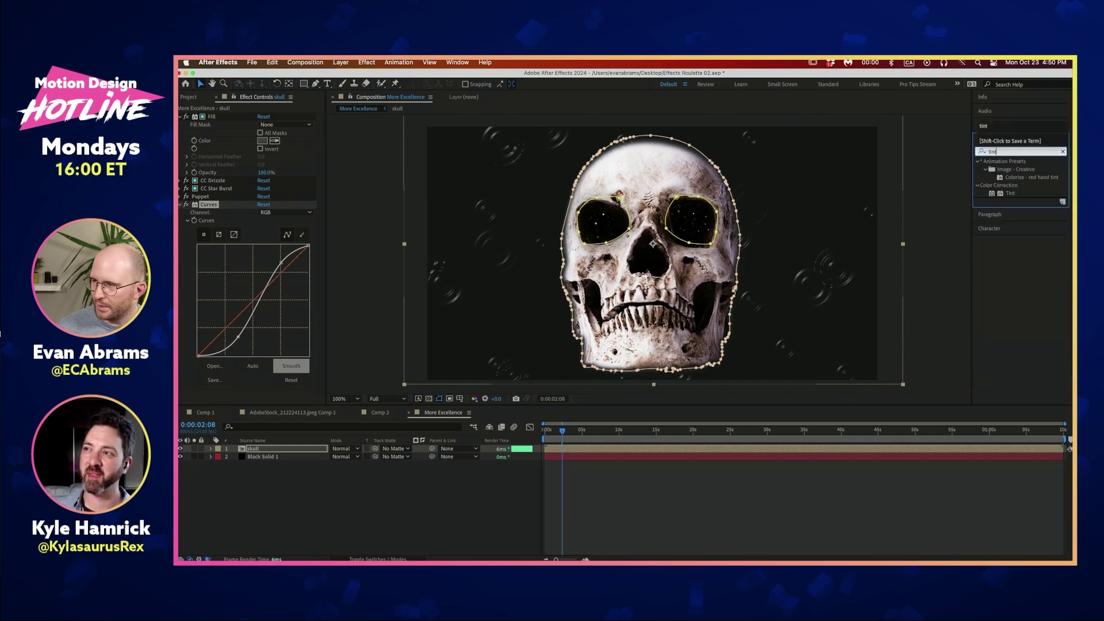
drag(1021, 193, 258, 386)
click(641, 486)
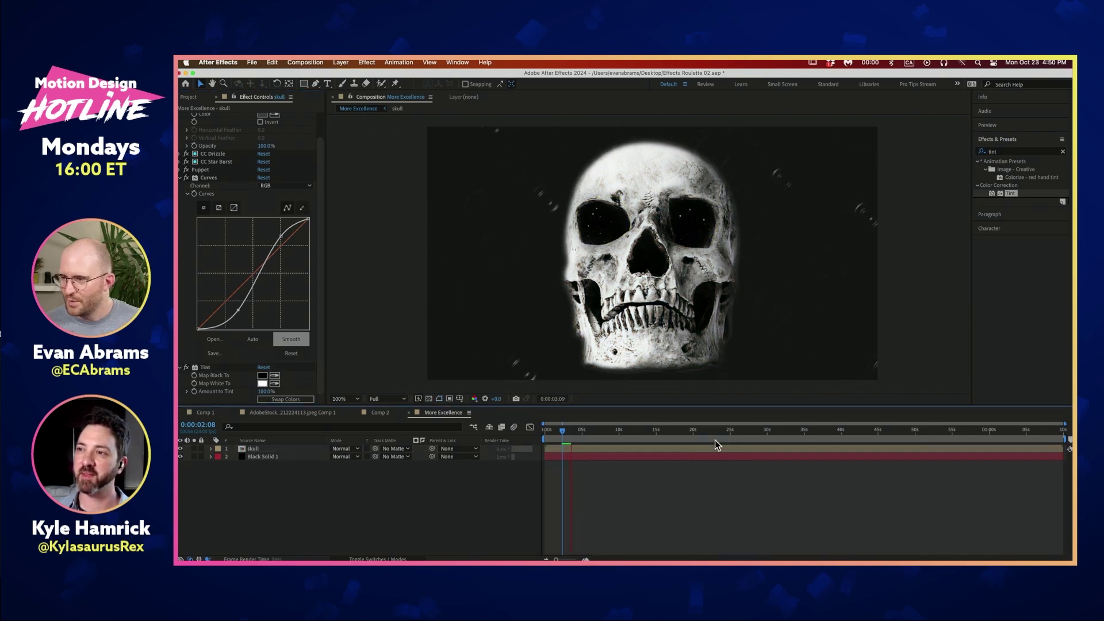
Step: Preview the tinted skull animation and return the time to the start of the composition
key(space)
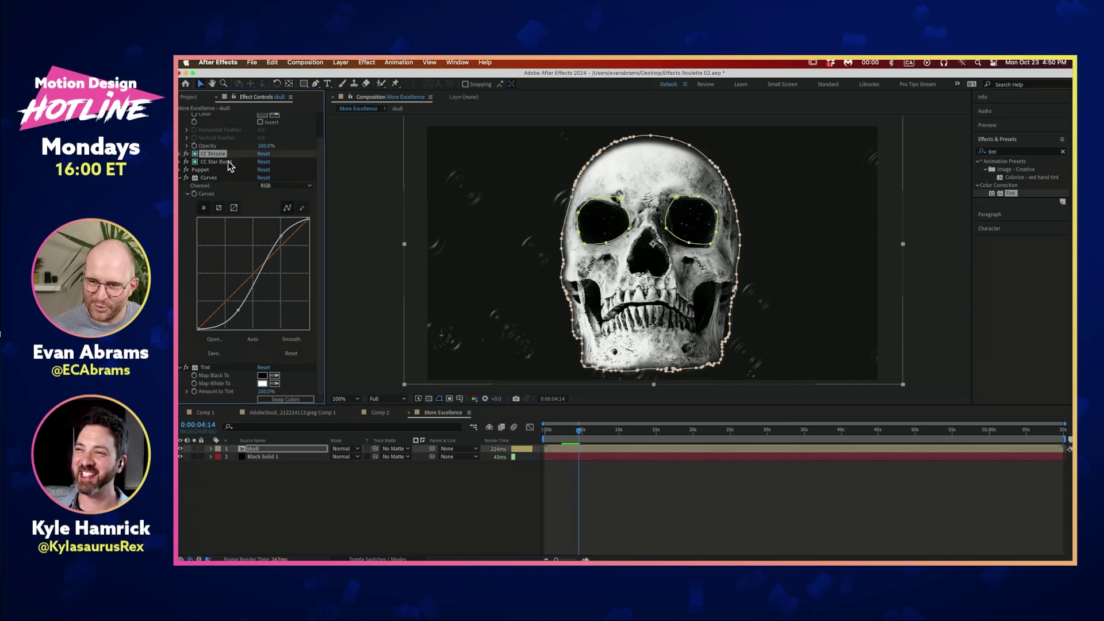
key(space)
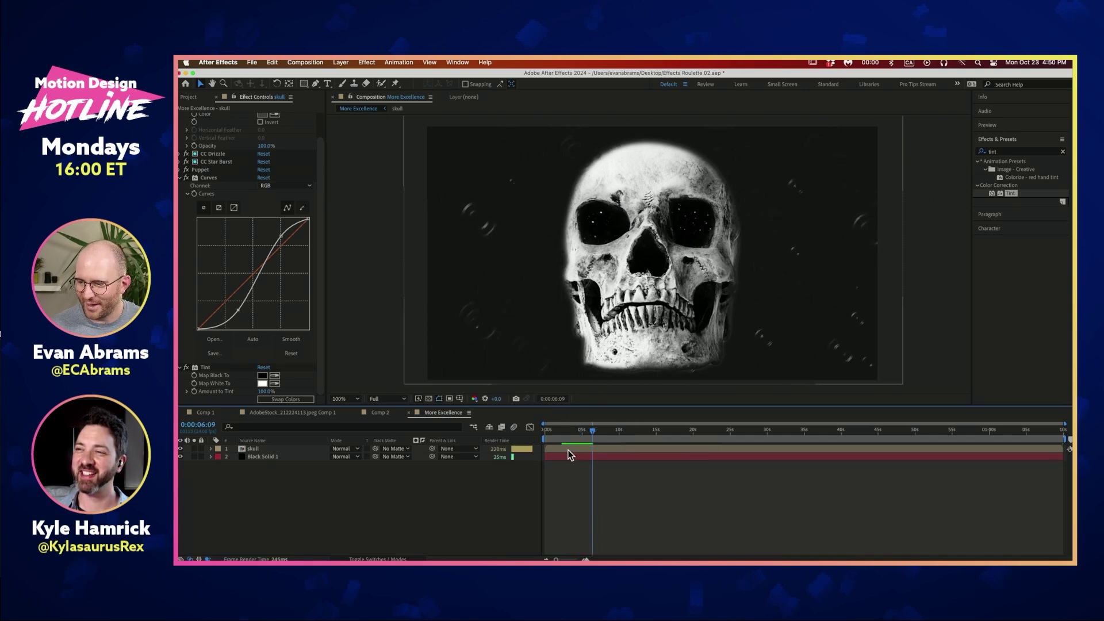
key(space)
mouse_move(544, 437)
mouse_down()
mouse_move(573, 437)
mouse_move(544, 438)
mouse_up()
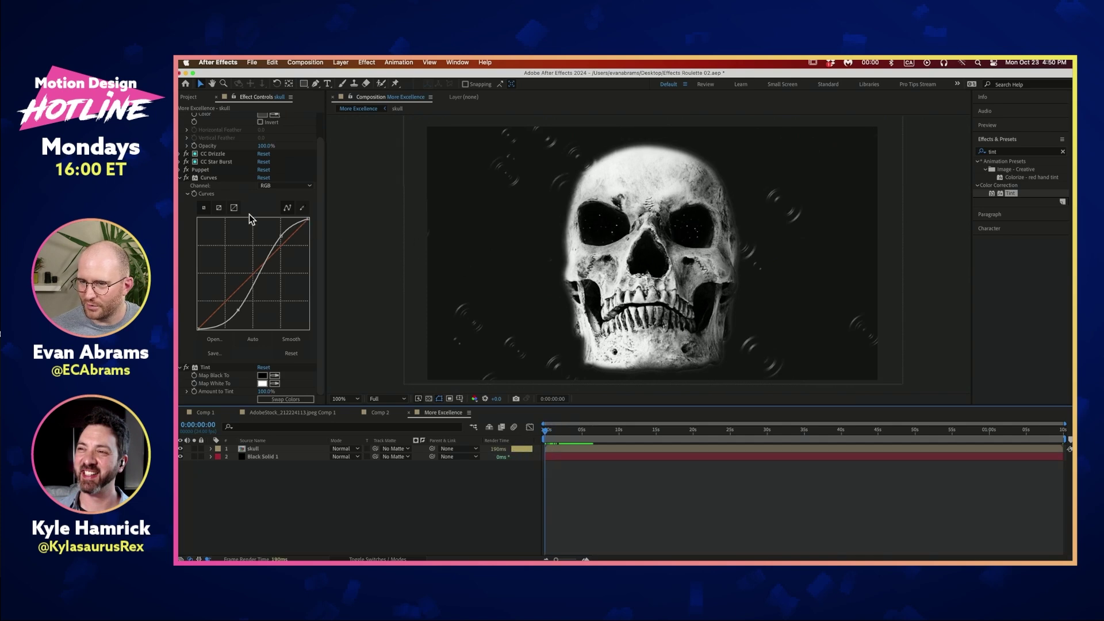
Step: Collapse the Fill effect and toggle the Puppet effect on and off repeatedly to compare the original and deformed eye sockets
scroll(595, 242, up, 2)
scroll(351, 234, down, 2)
scroll(227, 248, up, 2)
click(180, 116)
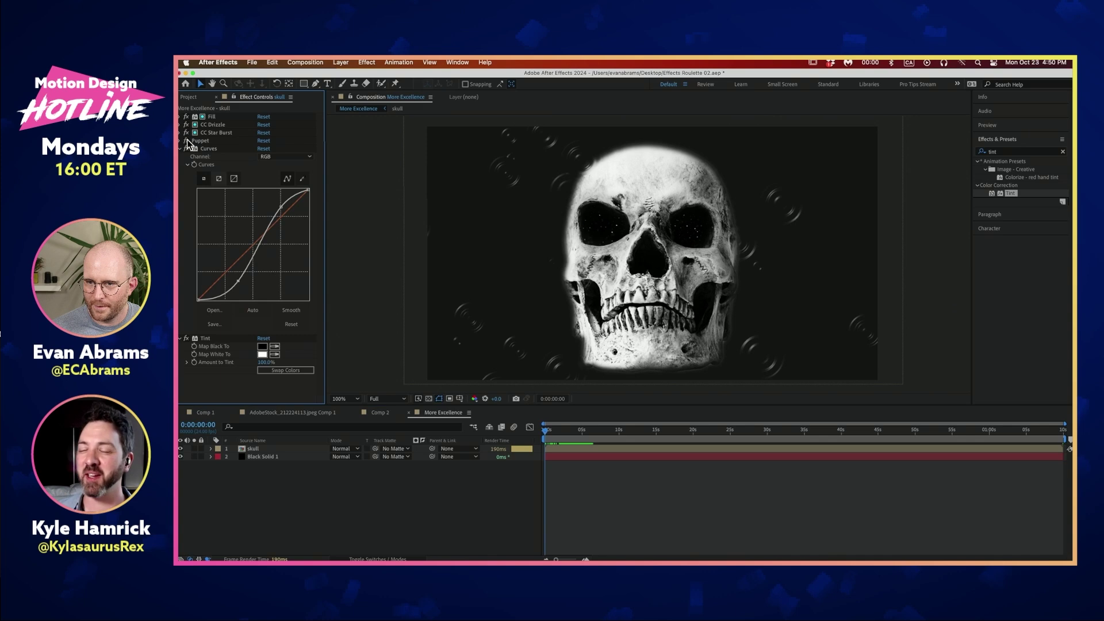
click(186, 140)
click(186, 141)
click(185, 141)
click(186, 140)
click(187, 140)
click(186, 140)
click(186, 140)
click(186, 140)
click(187, 141)
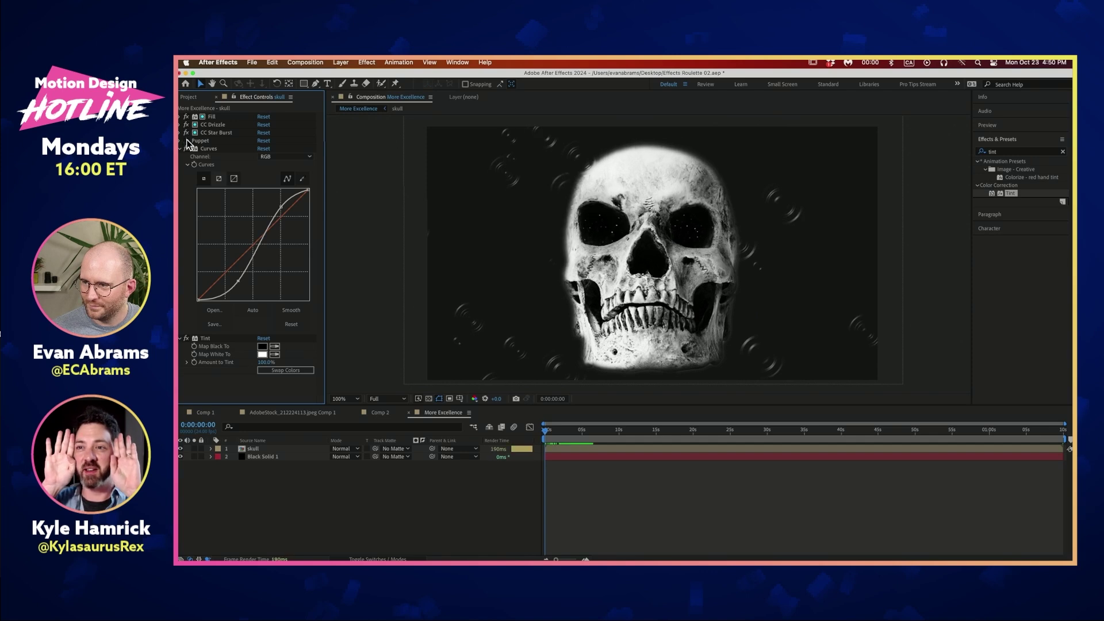
click(186, 140)
click(186, 141)
click(187, 140)
click(187, 140)
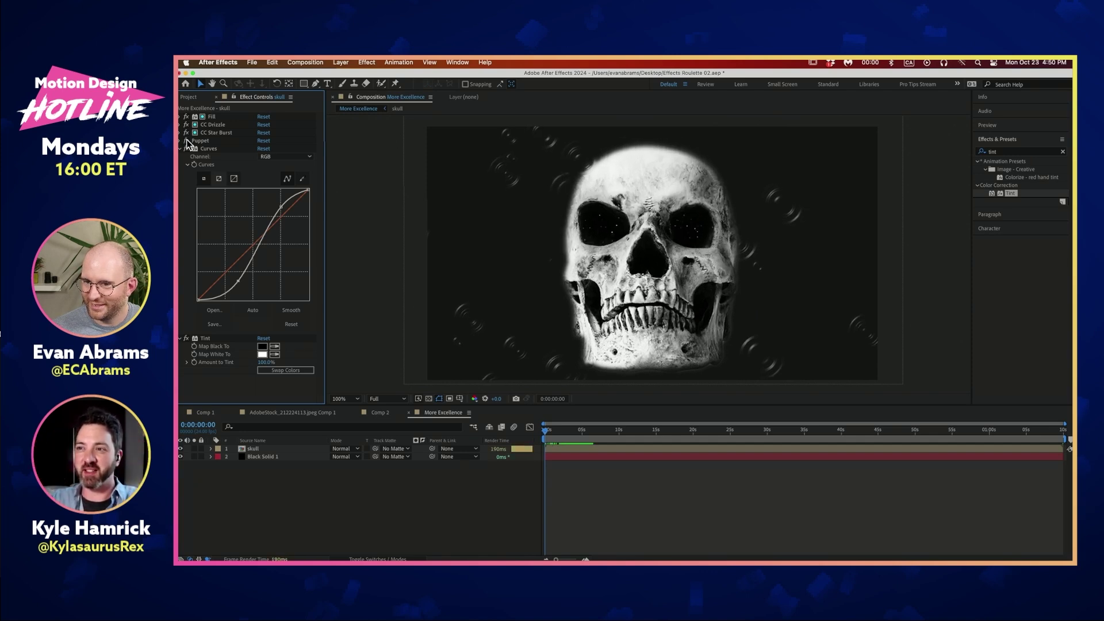
click(186, 140)
click(187, 140)
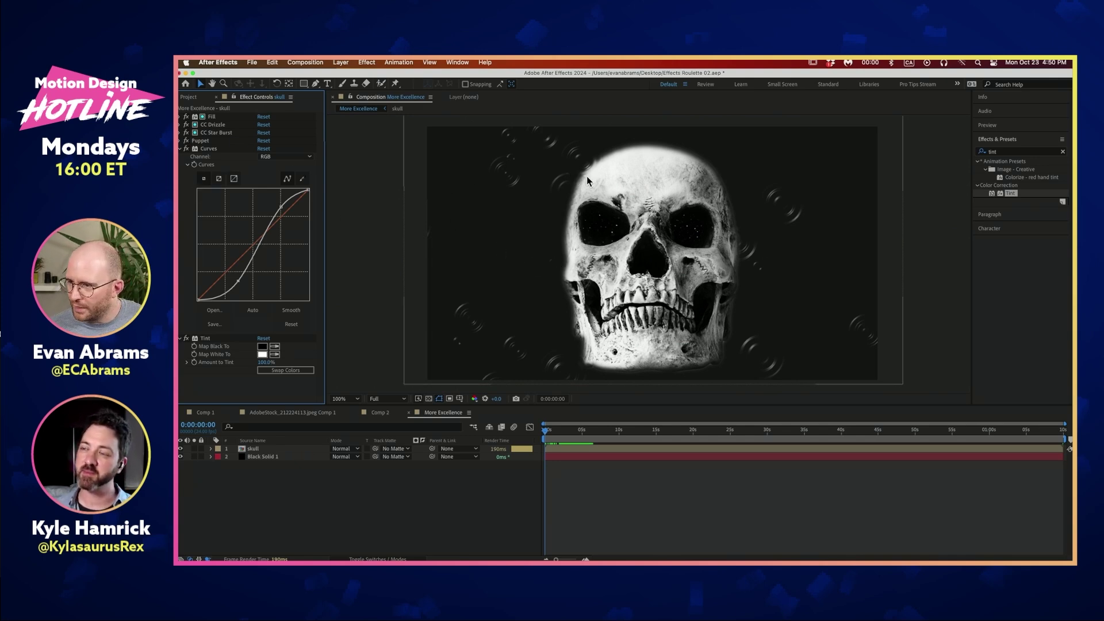
Step: Collapse the Curves effect and preview the stars and motion inside the eye sockets at close range
scroll(587, 176, up, 1)
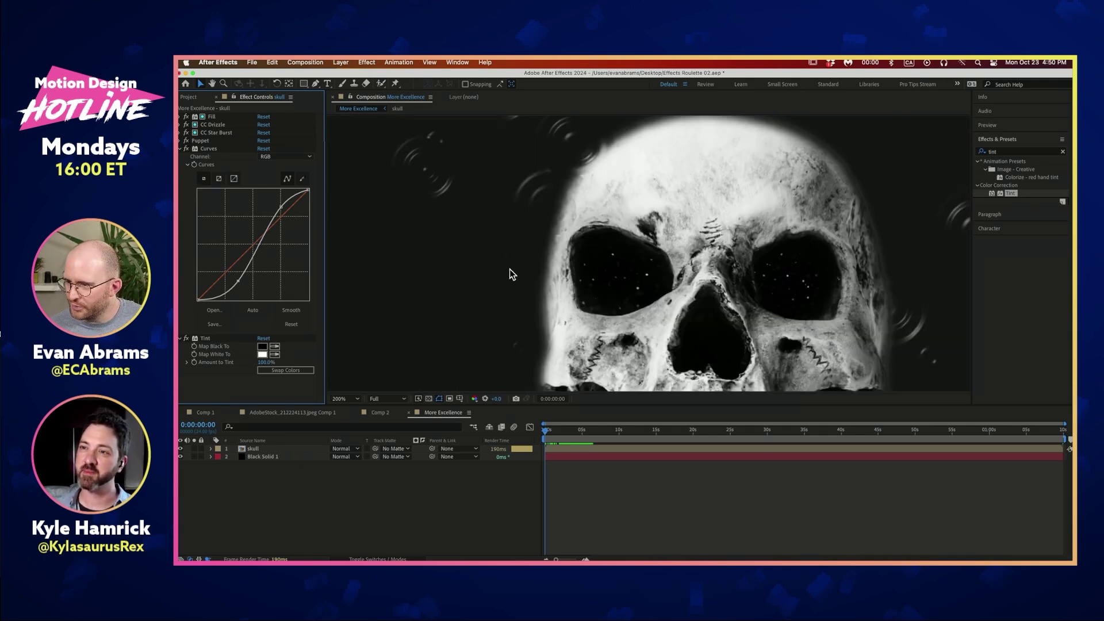
click(182, 149)
key(space)
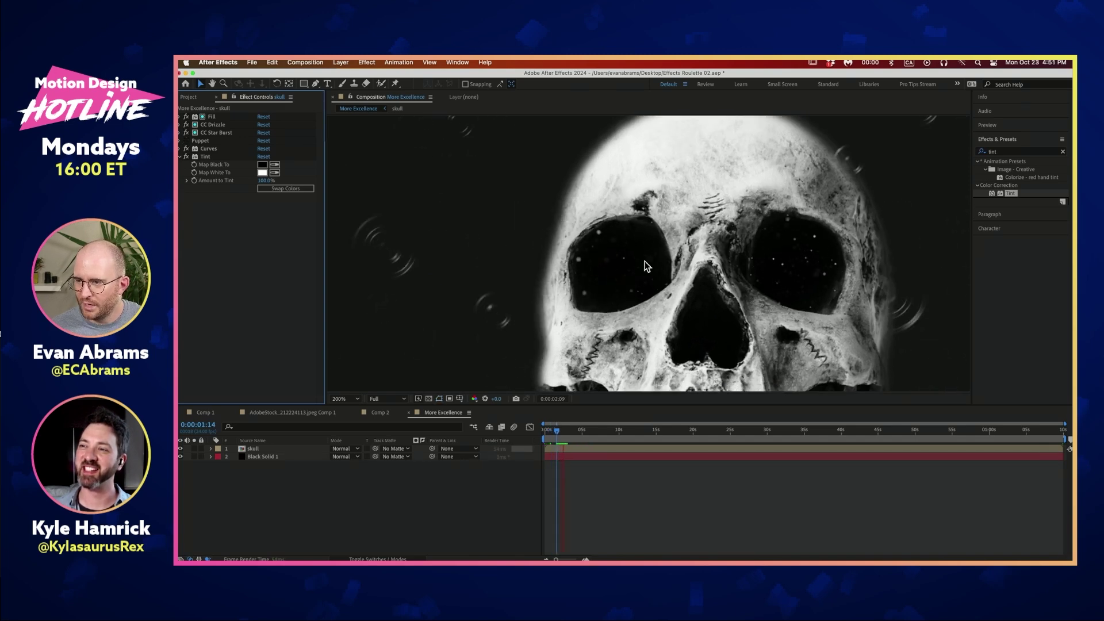
scroll(644, 262, down, 1)
drag(644, 262, 617, 232)
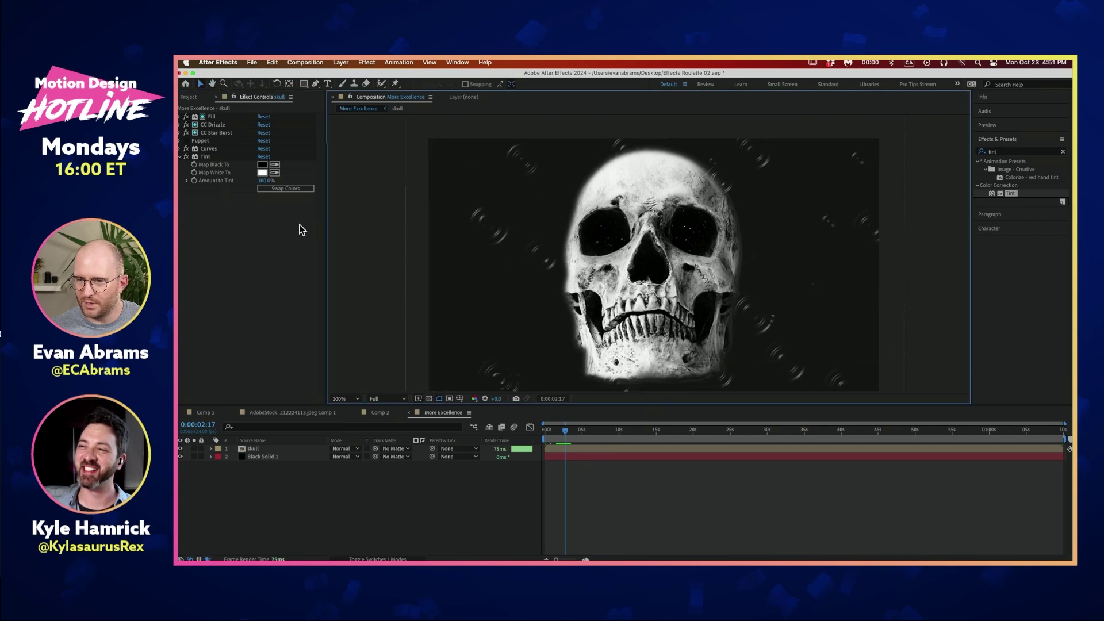
Step: Set the CC Drizzle effect's Rippling to 1x+65° and its Drip Rate to 3
click(180, 125)
click(213, 124)
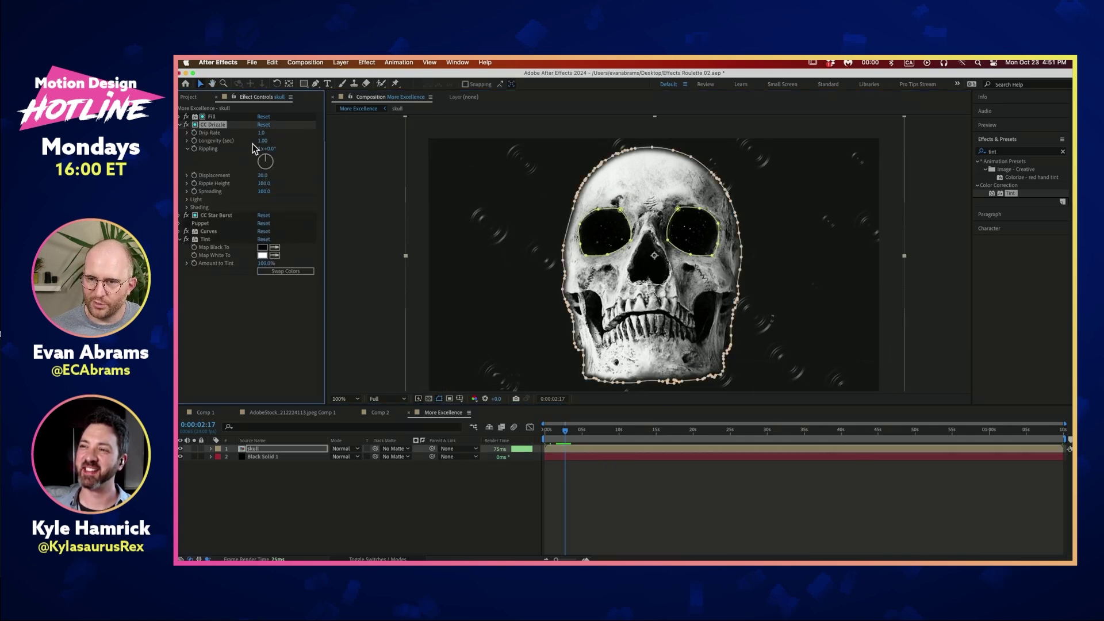
drag(273, 147, 273, 163)
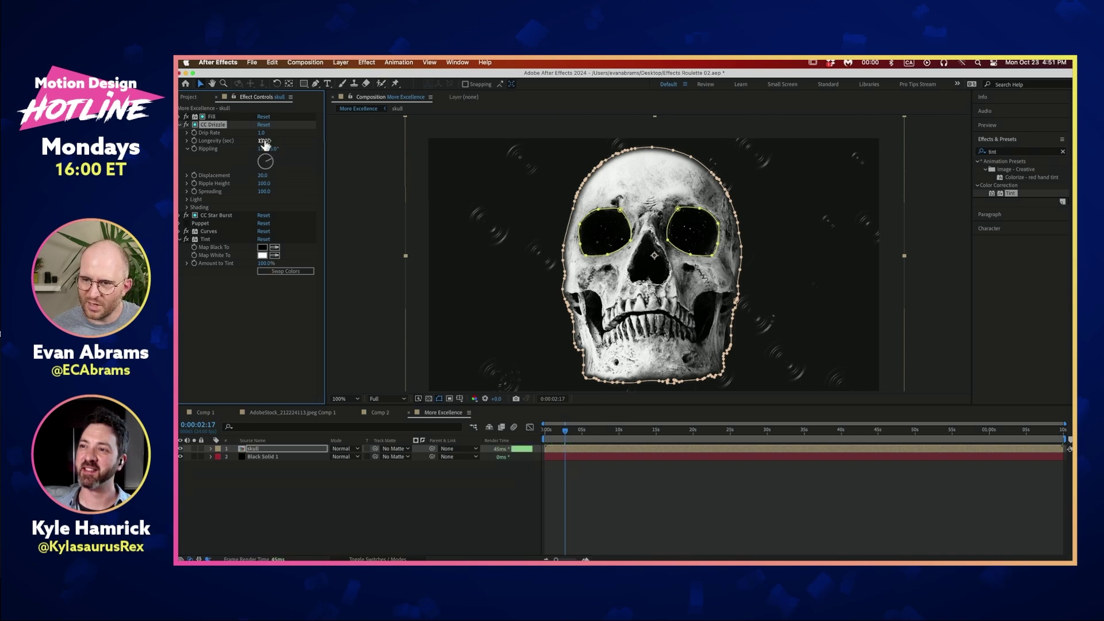
click(262, 133)
key(Return)
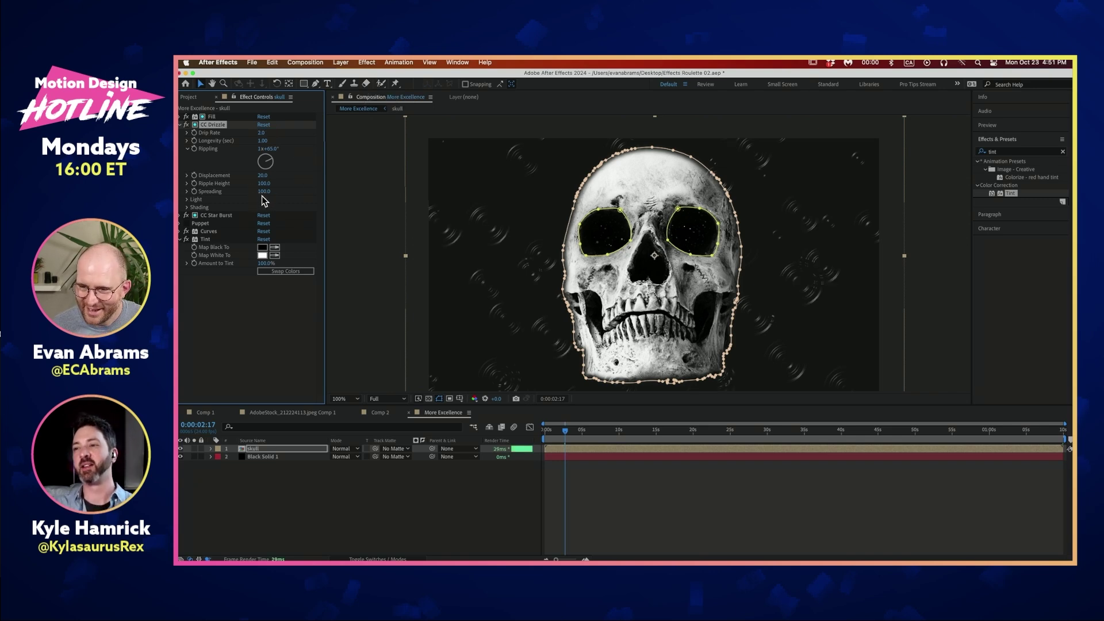
Step: Set CC Drizzle's Spreading to 222 and preview the wider ripples
drag(264, 197, 325, 197)
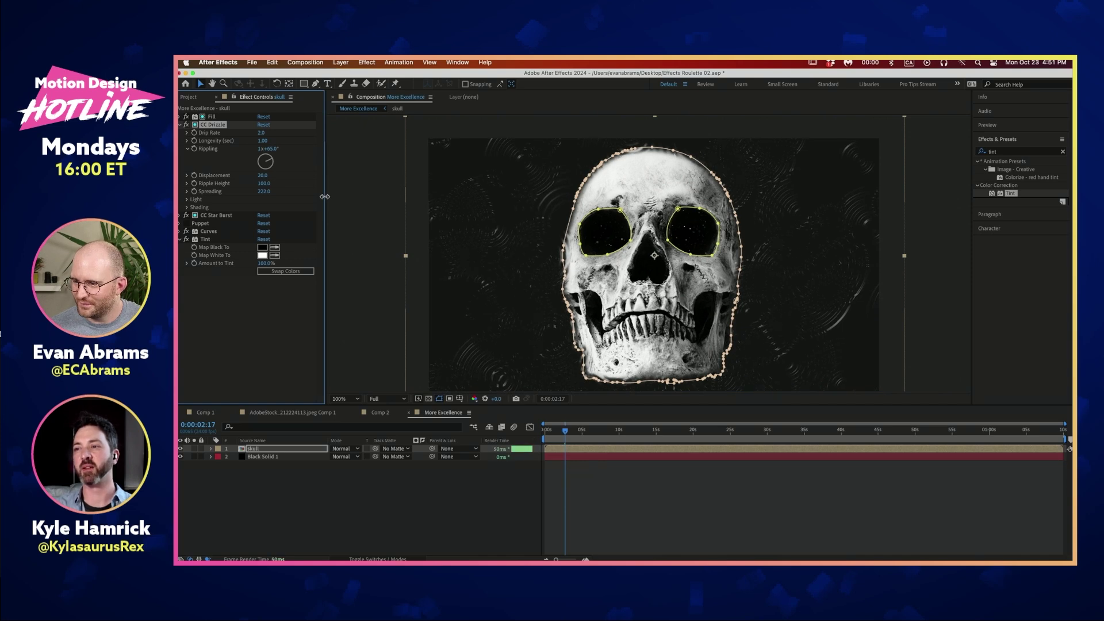
key(space)
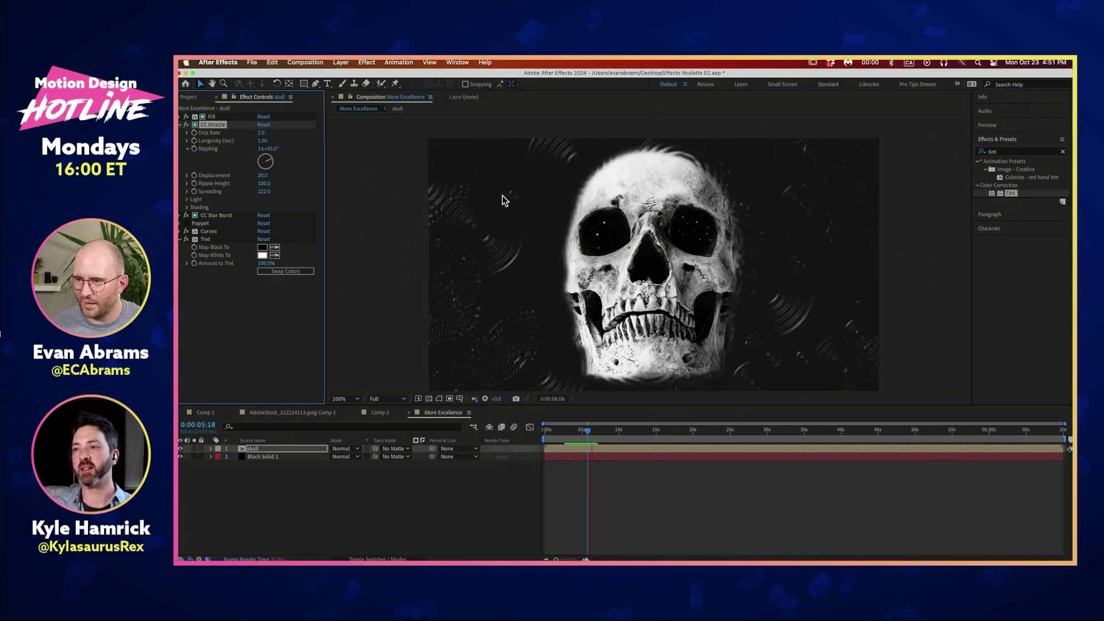
key(space)
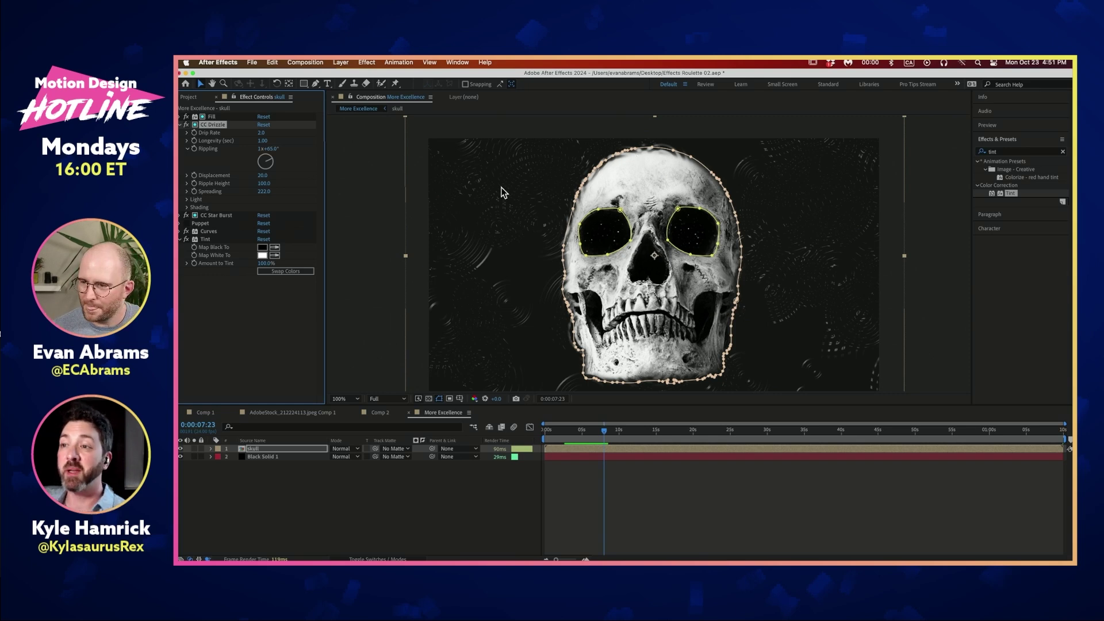
key(space)
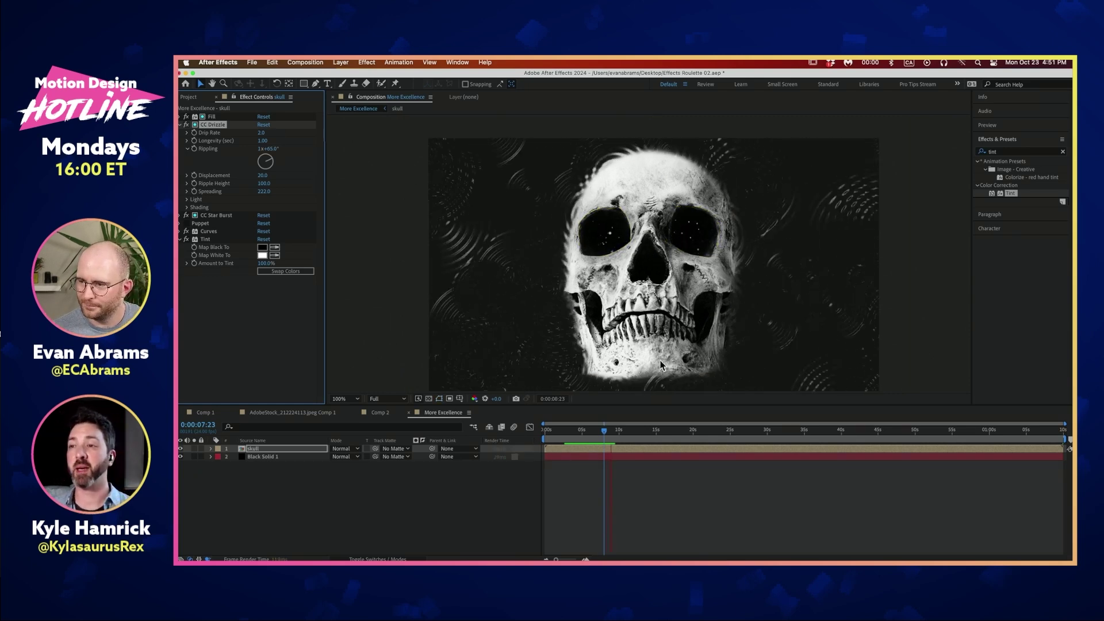
Step: Try a CC Drizzle Spreading of 0, raise it to 178 at 0:00:11:10, set the Drip Rate to 1 and preview
click(265, 191)
text(0)
key(Return)
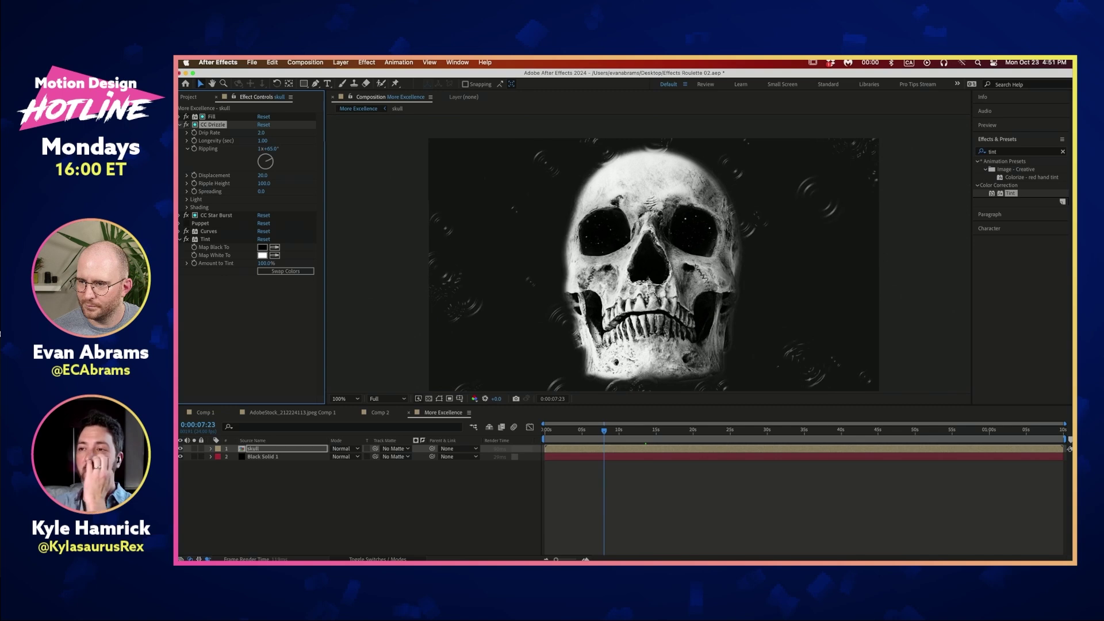
click(630, 429)
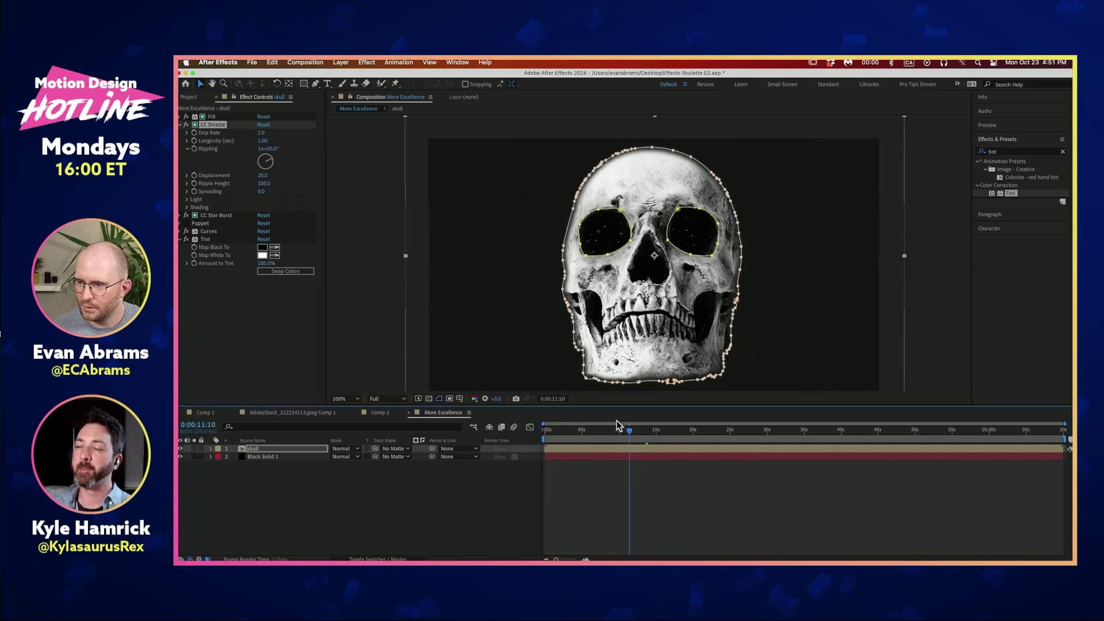
drag(260, 191, 313, 195)
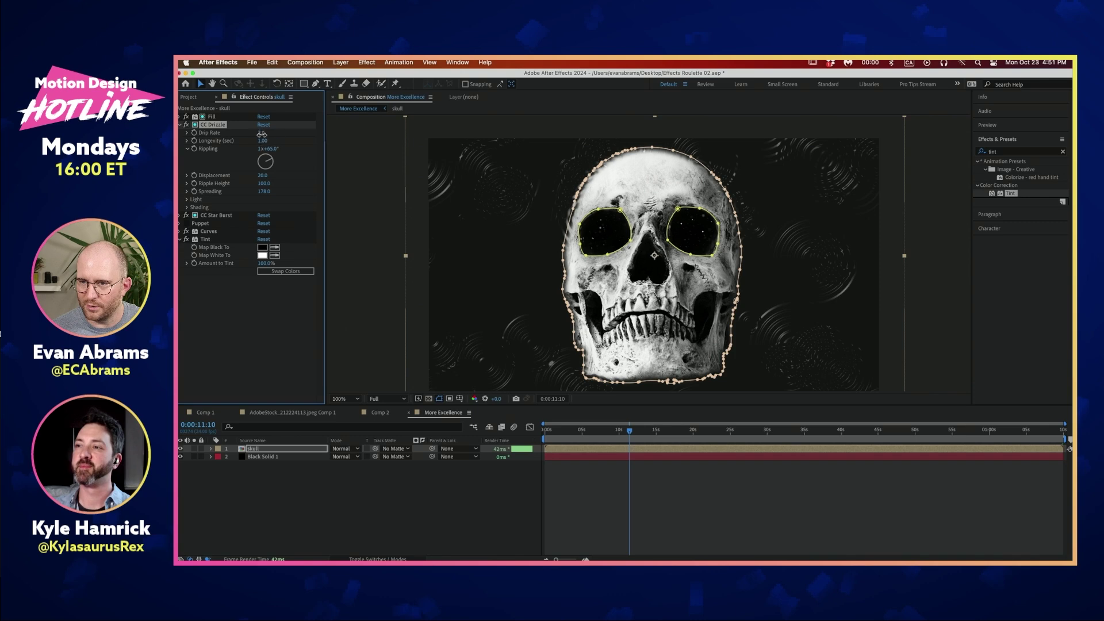
key(space)
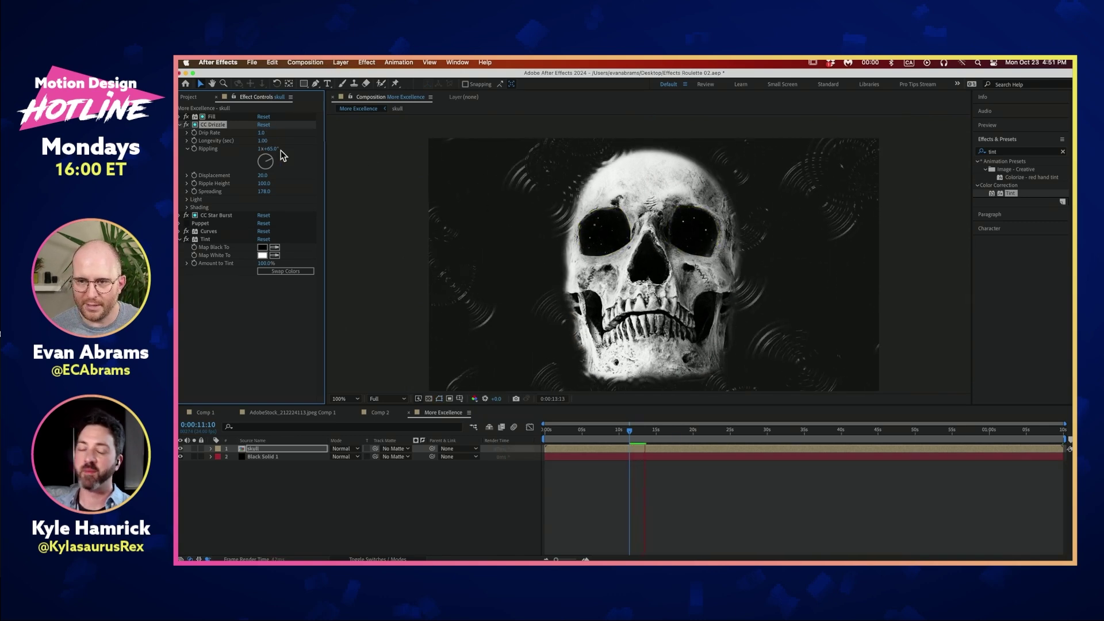
Step: Set CC Drizzle's Longevity to 5 seconds and preview the longer-lasting ripples
click(263, 141)
text(5)
key(Return)
key(space)
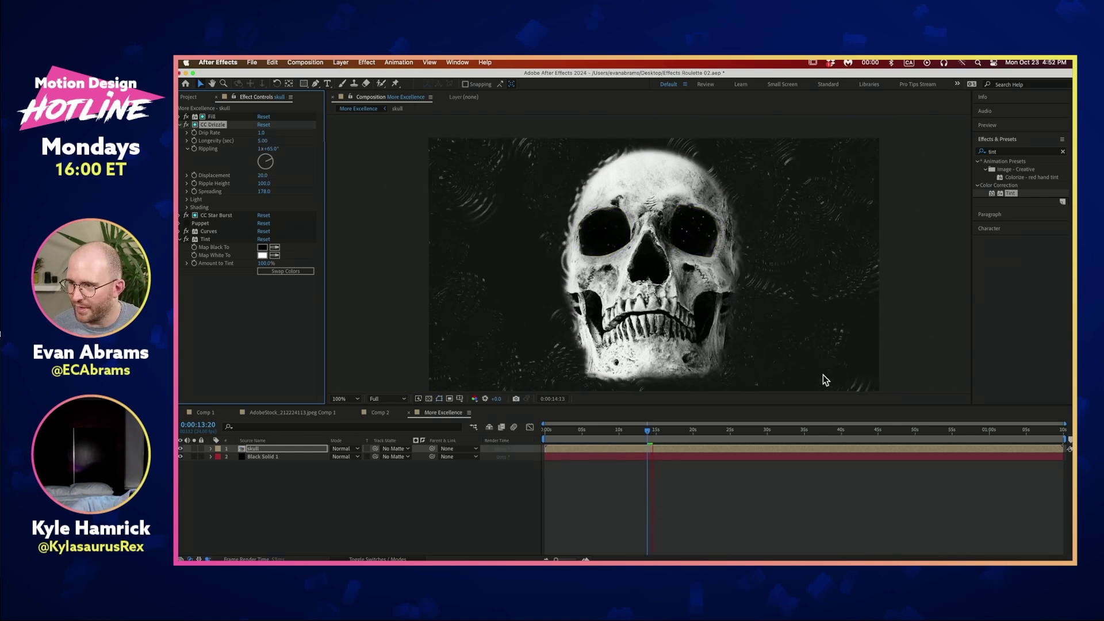
key(space)
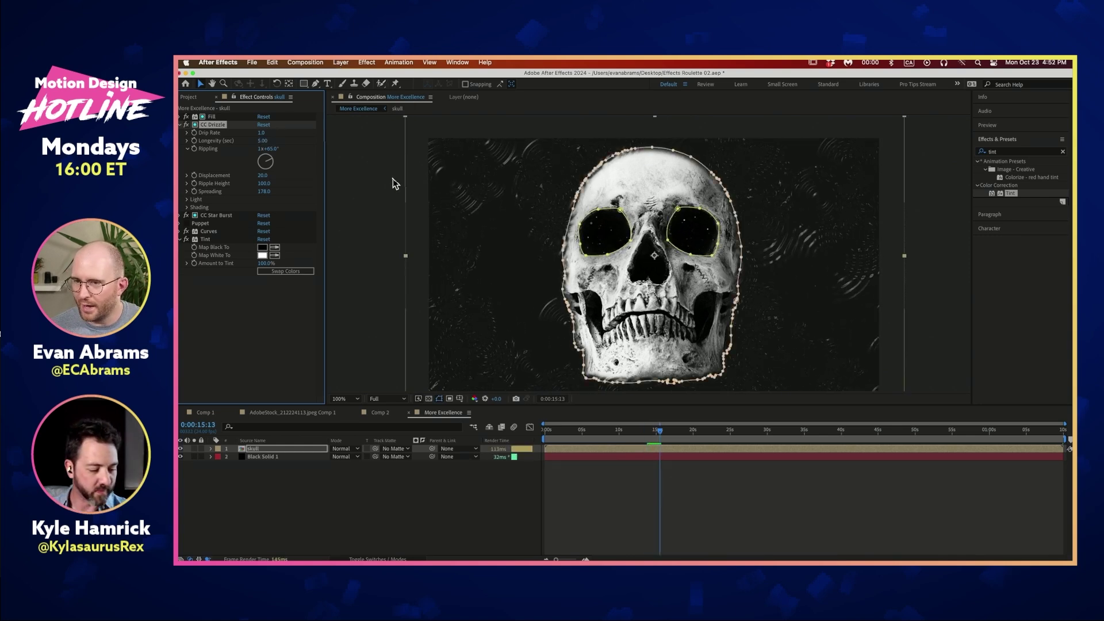
Step: Set CC Drizzle's Longevity to 10 seconds and preview the ripples up to 0:00:21:16
click(262, 141)
text(10)
key(Return)
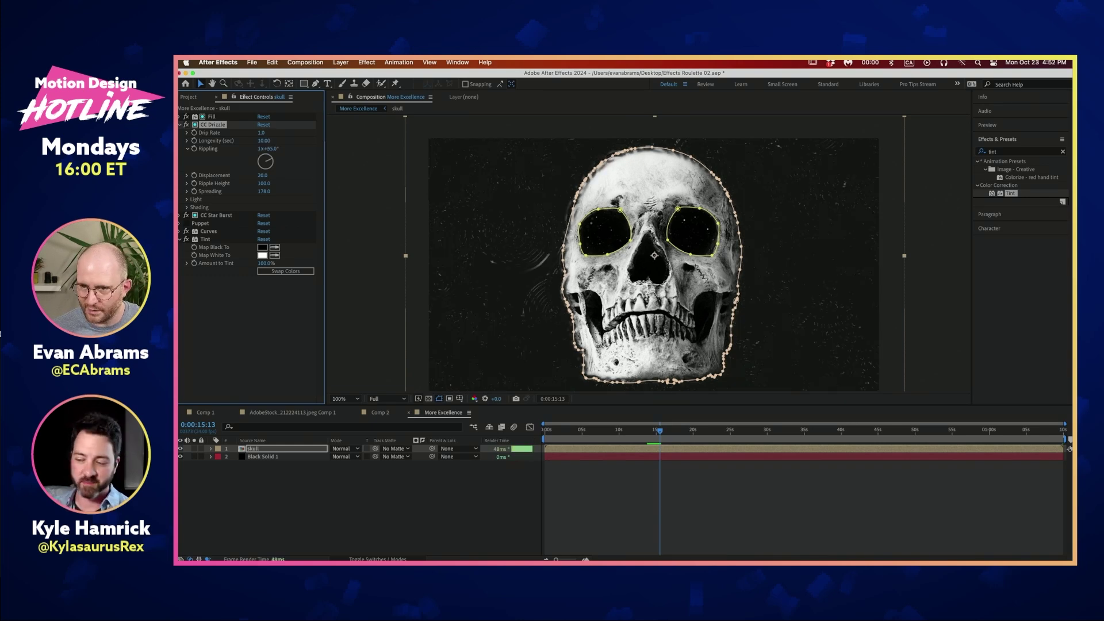
key(space)
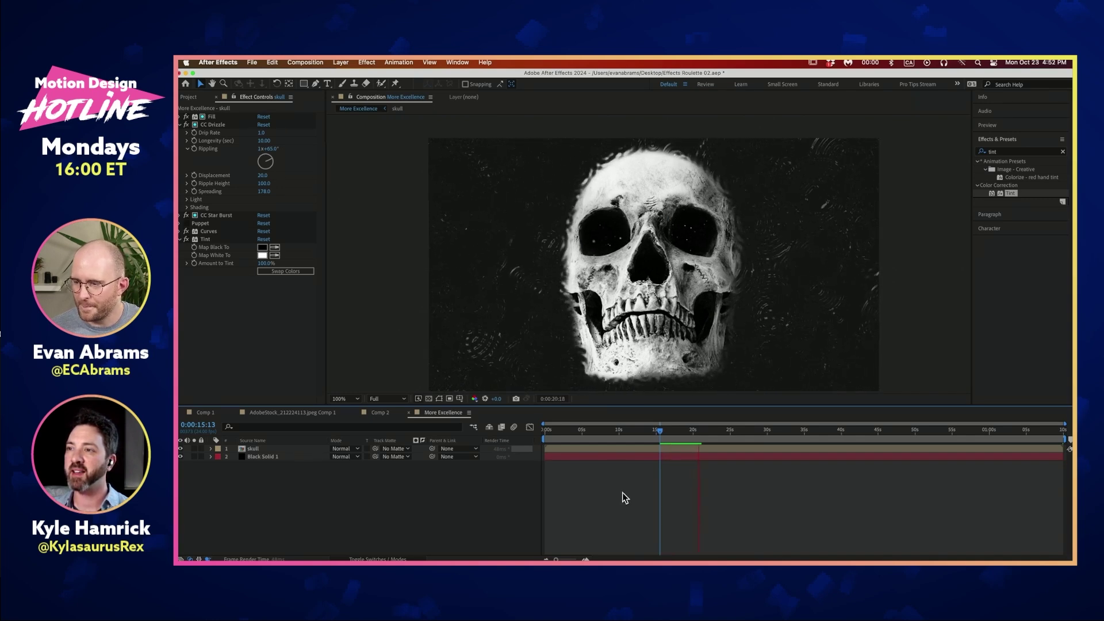
key(space)
Step: Set CC Drizzle's Spreading to 150
click(263, 190)
text(10)
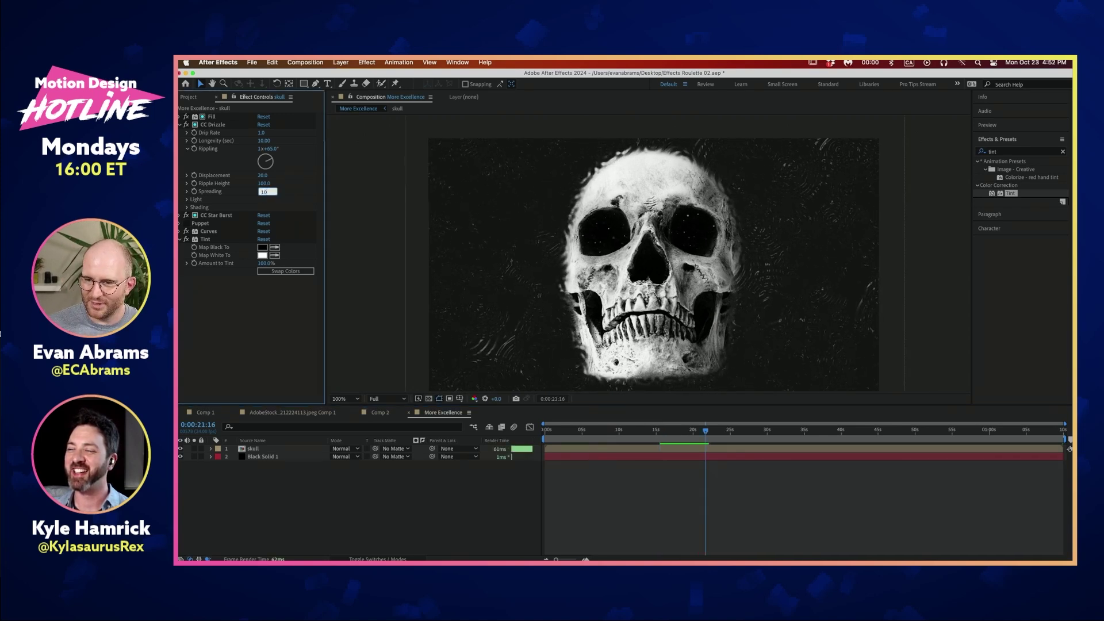
text(50)
key(Return)
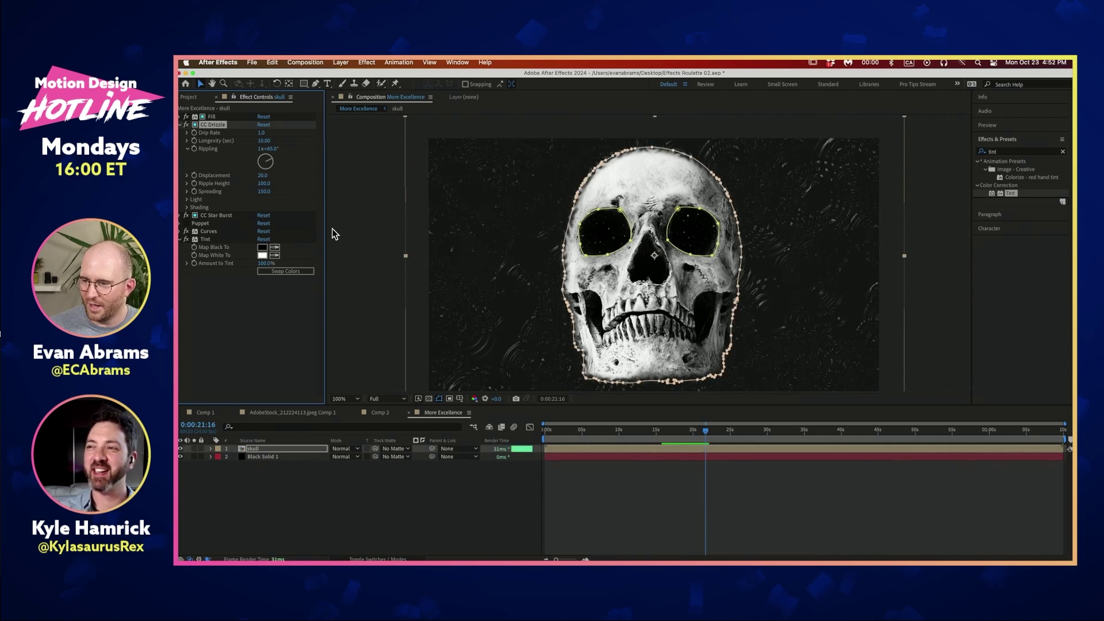
Step: Set CC Drizzle's Displacement to 50 and preview the stronger distortion around the skull
click(263, 176)
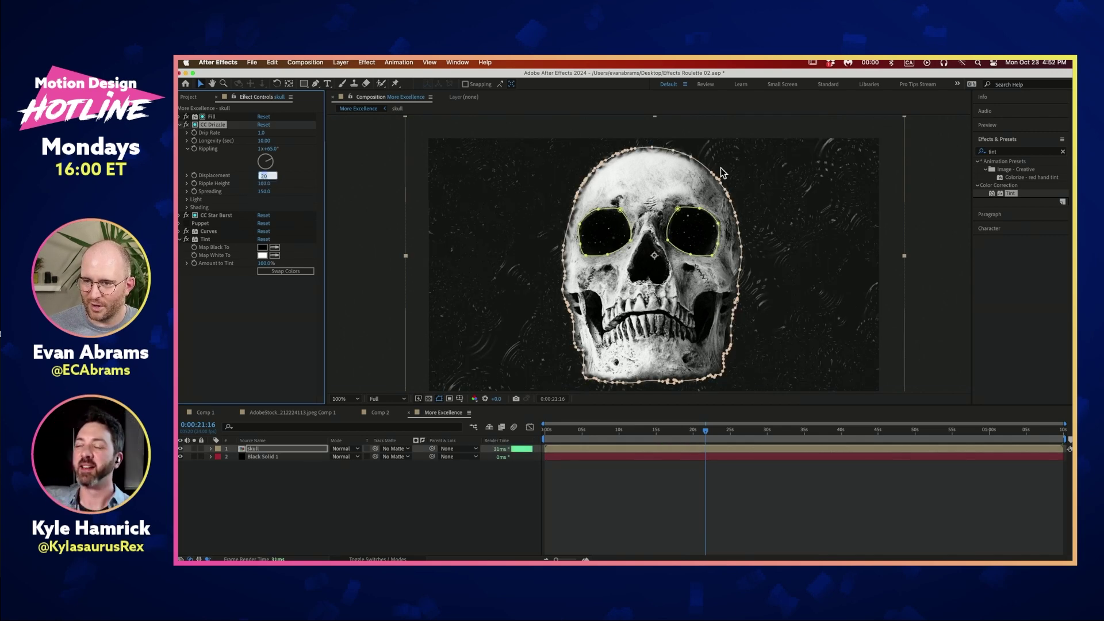
key(Return)
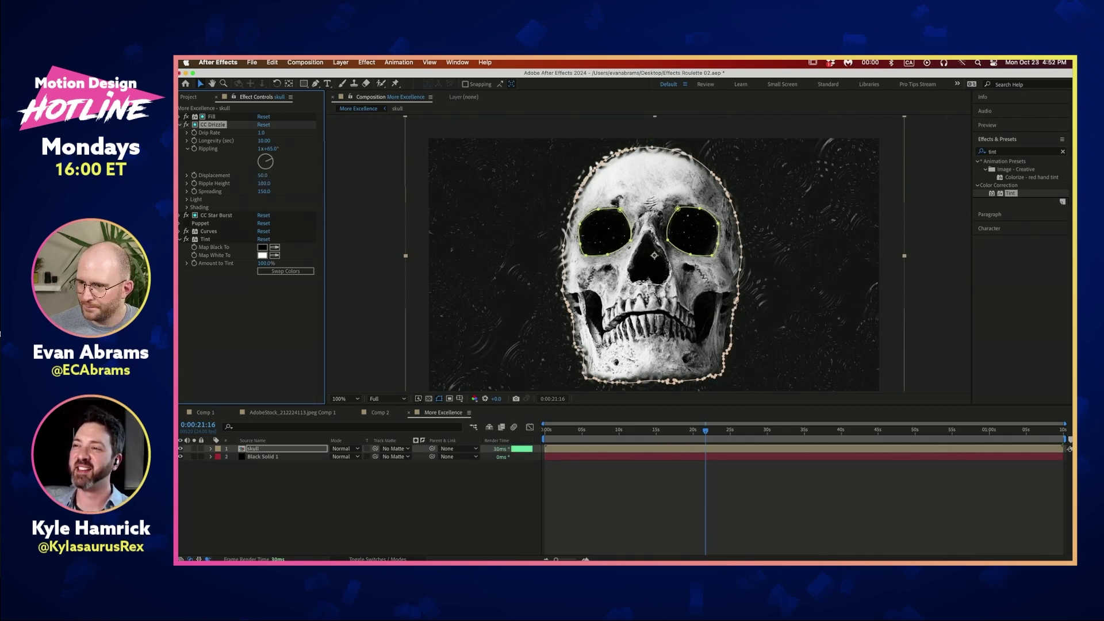
click(802, 488)
key(space)
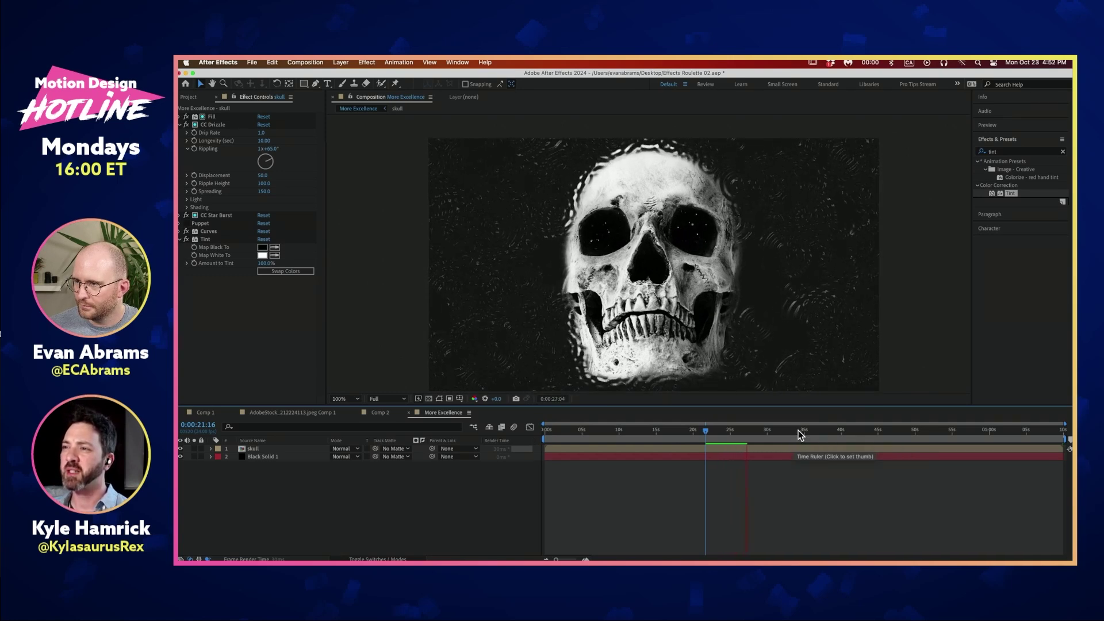
Step: Preview the rippling skull from 0:00:28:06 to 0:00:30:18, then return the current time to the start of the composition
key(space)
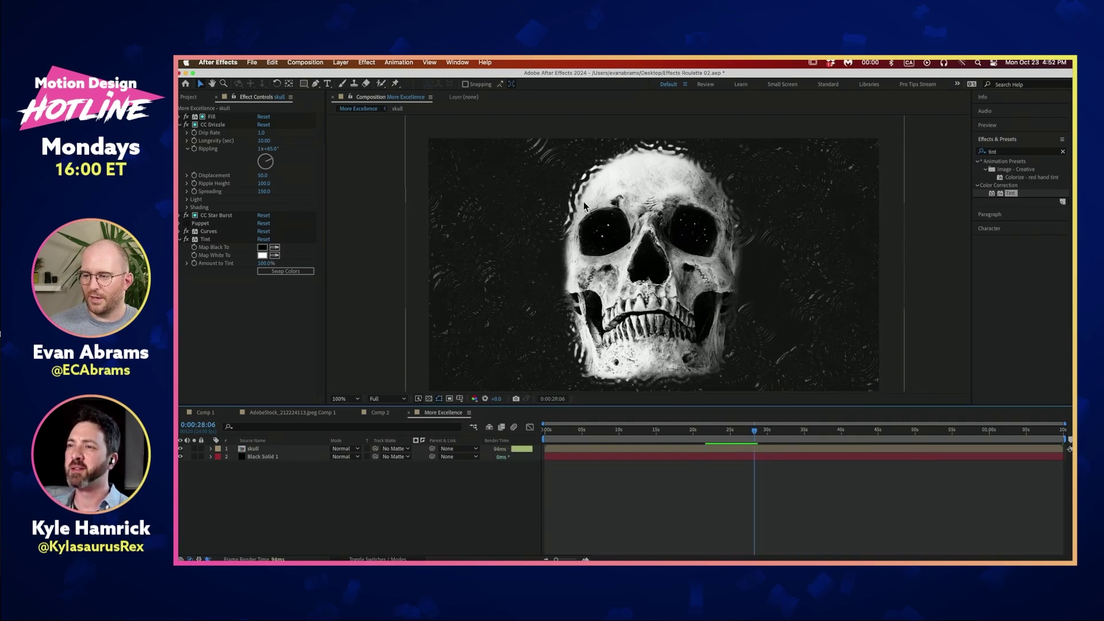
scroll(584, 205, up, 2)
scroll(594, 150, down, 2)
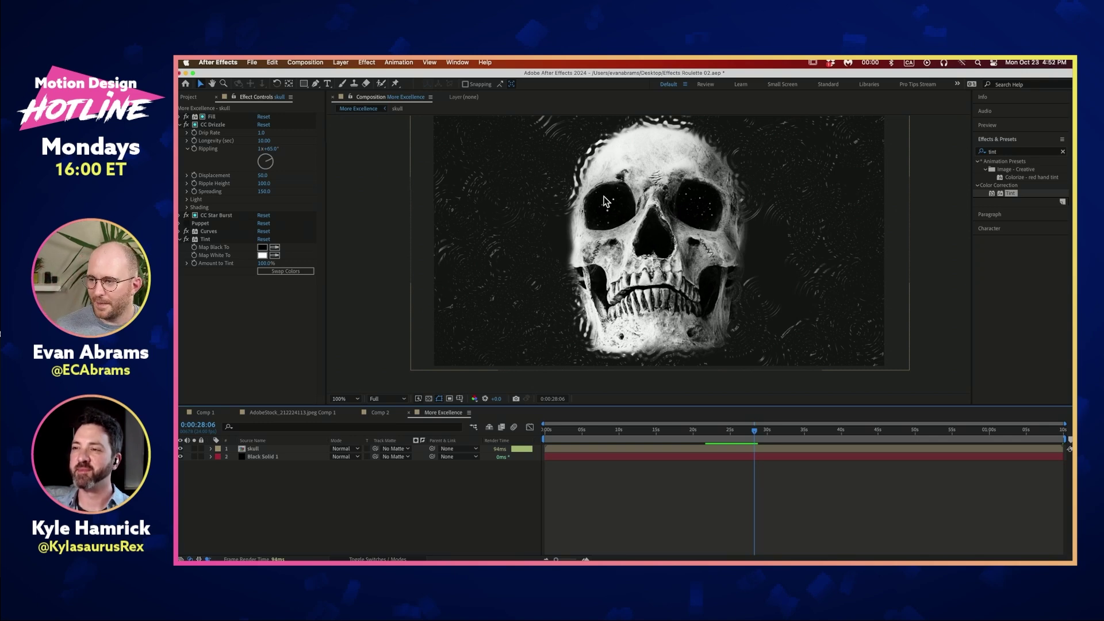
key(space)
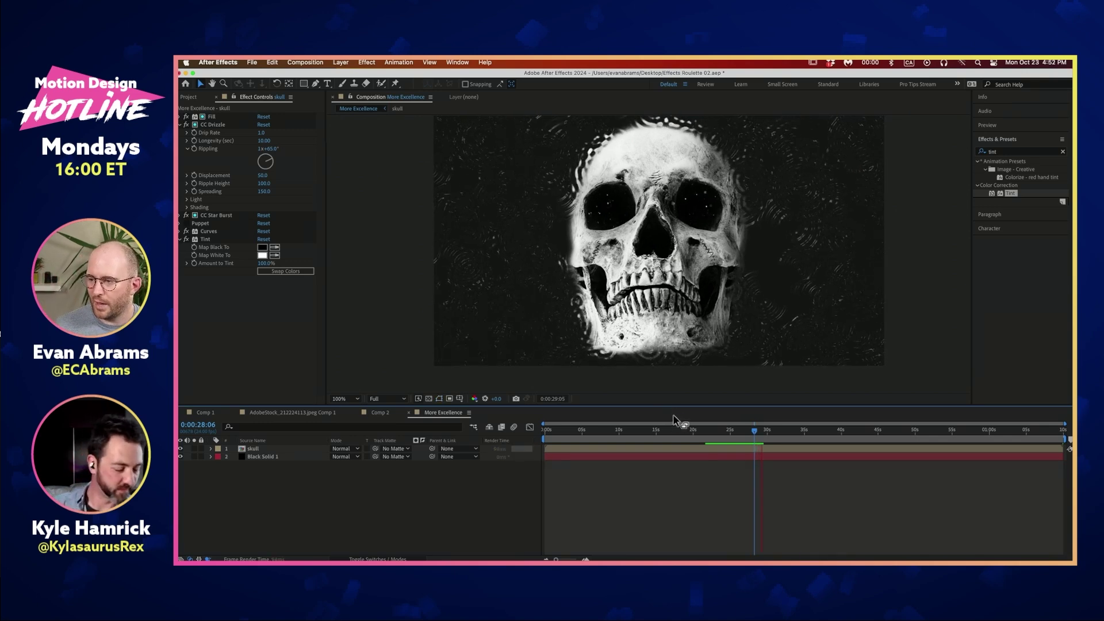
key(space)
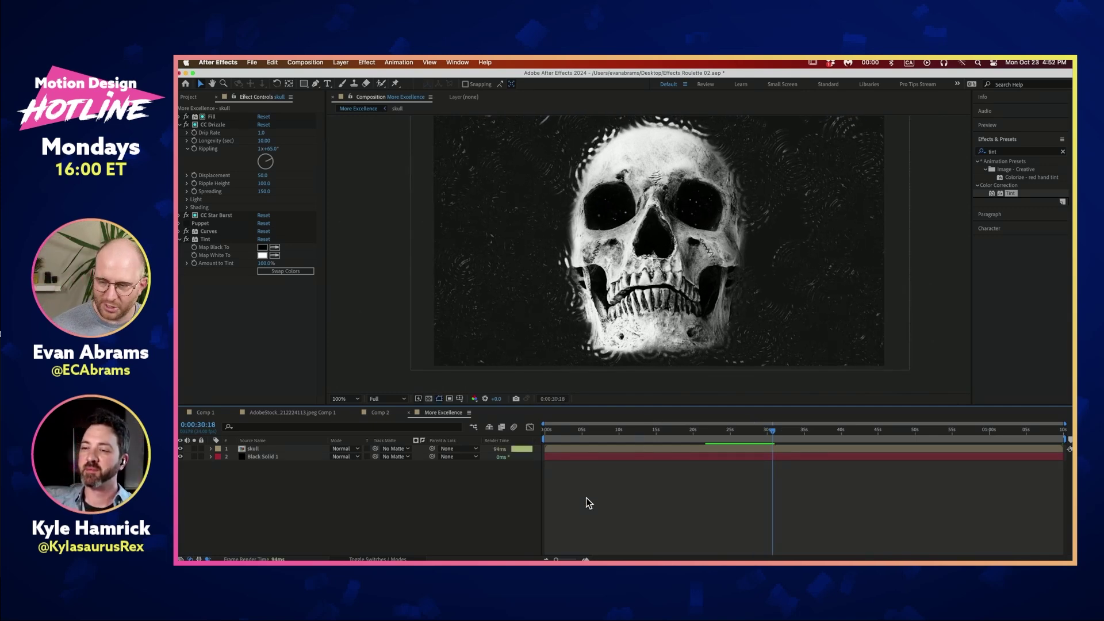
drag(741, 430, 493, 487)
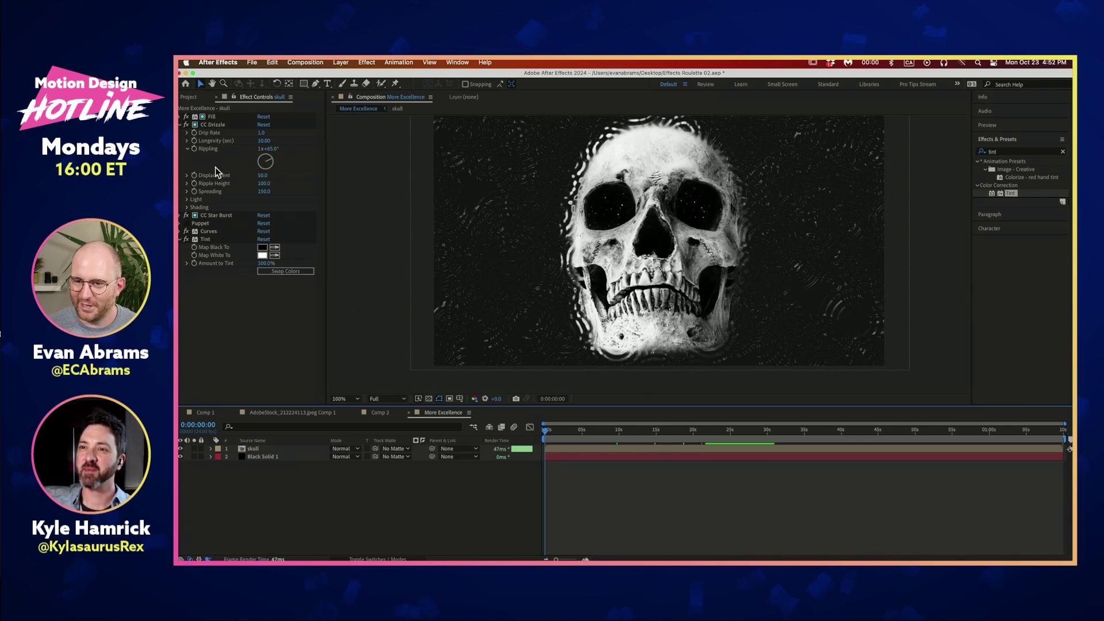
Step: Collapse the CC Drizzle and Tint settings and highlight Fill, Curves and Tint together in the skull's effect list
click(180, 125)
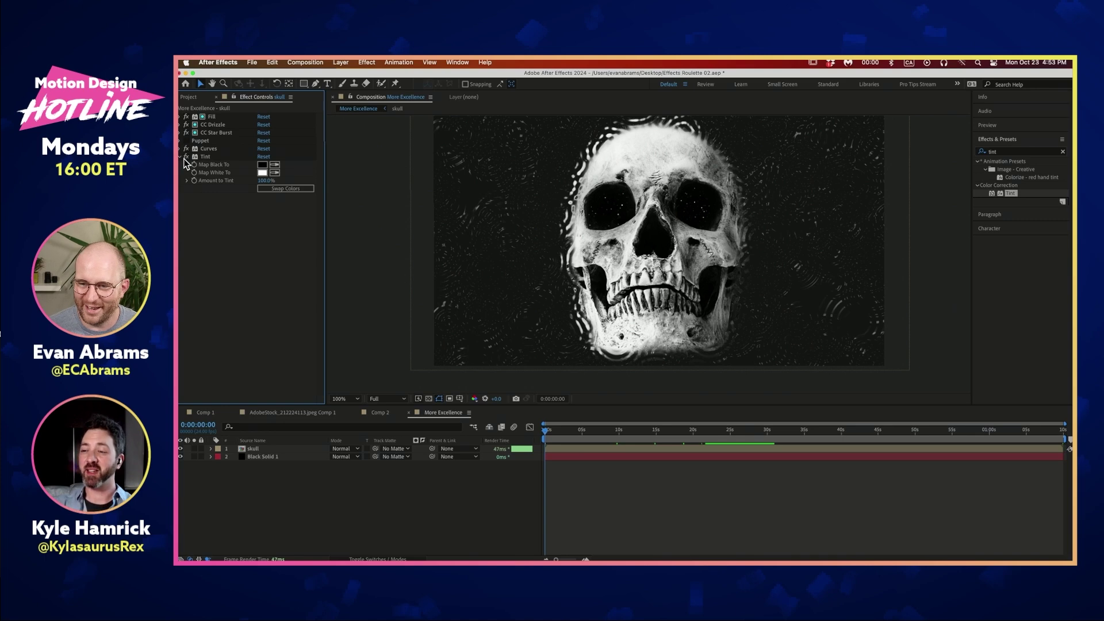
click(181, 157)
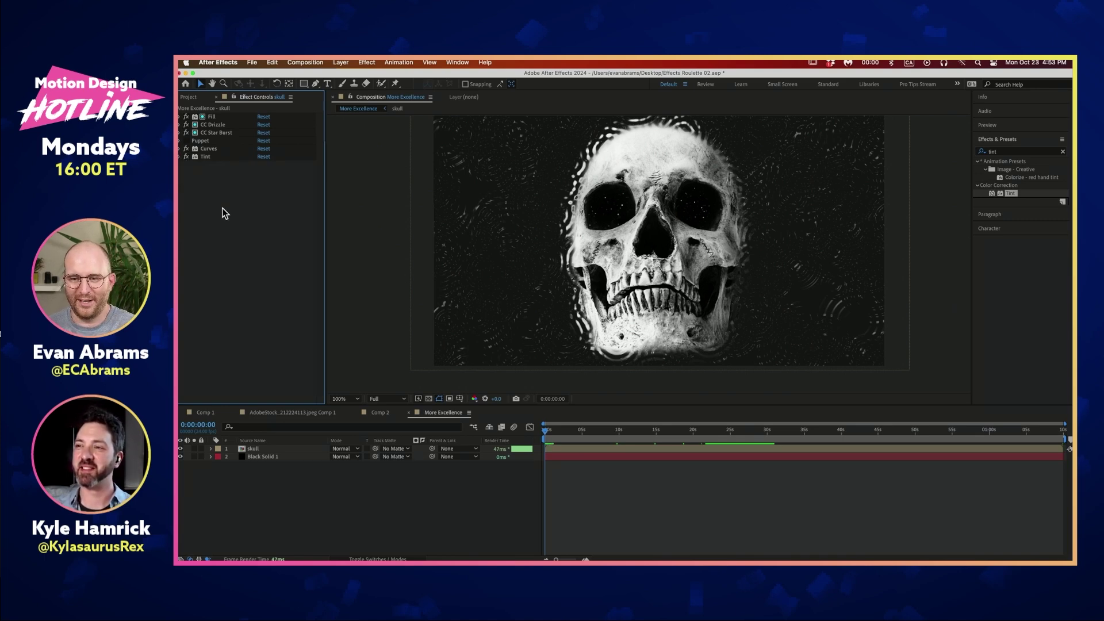
click(212, 117)
super+click(213, 149)
super+click(206, 157)
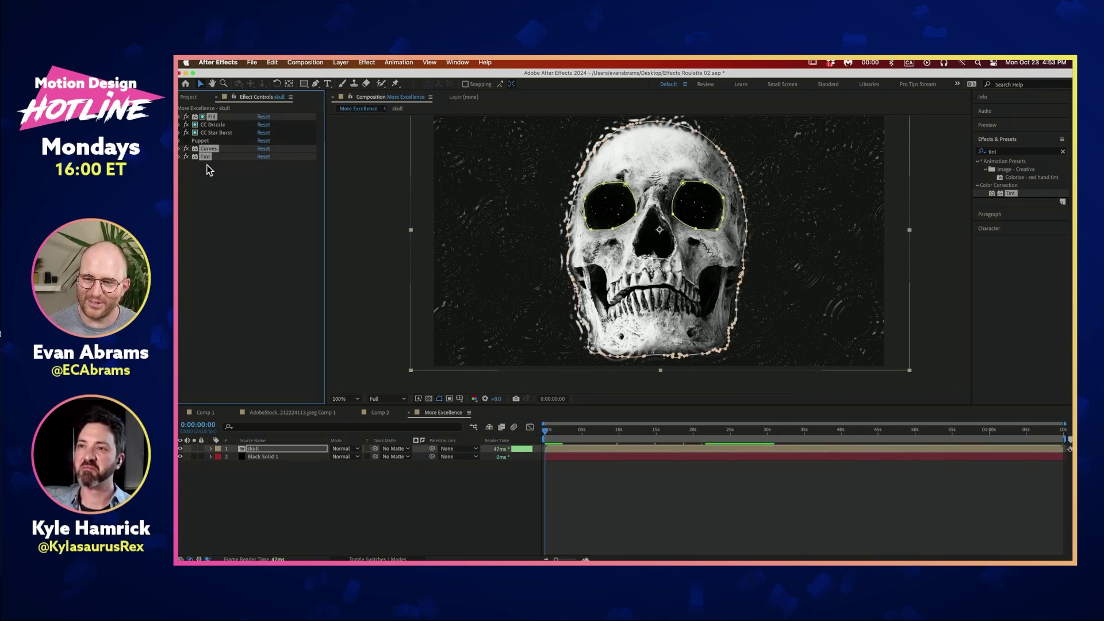
click(211, 206)
click(635, 488)
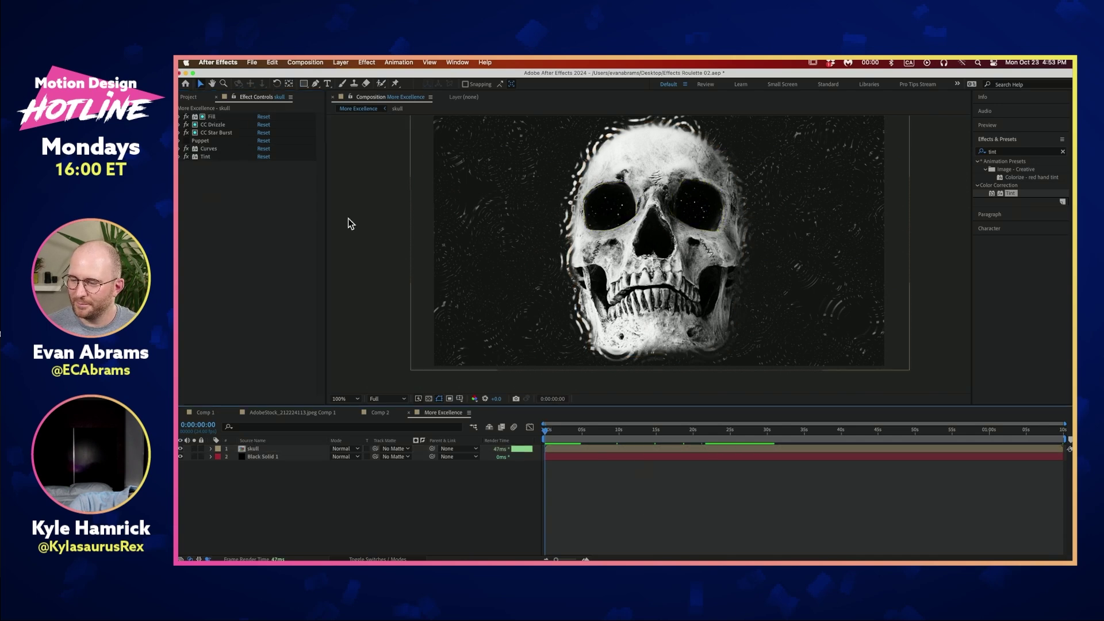
Step: Set CC Star Burst's Speed to 1.31, previewing the stars in the eye sockets before and after the change
key(space)
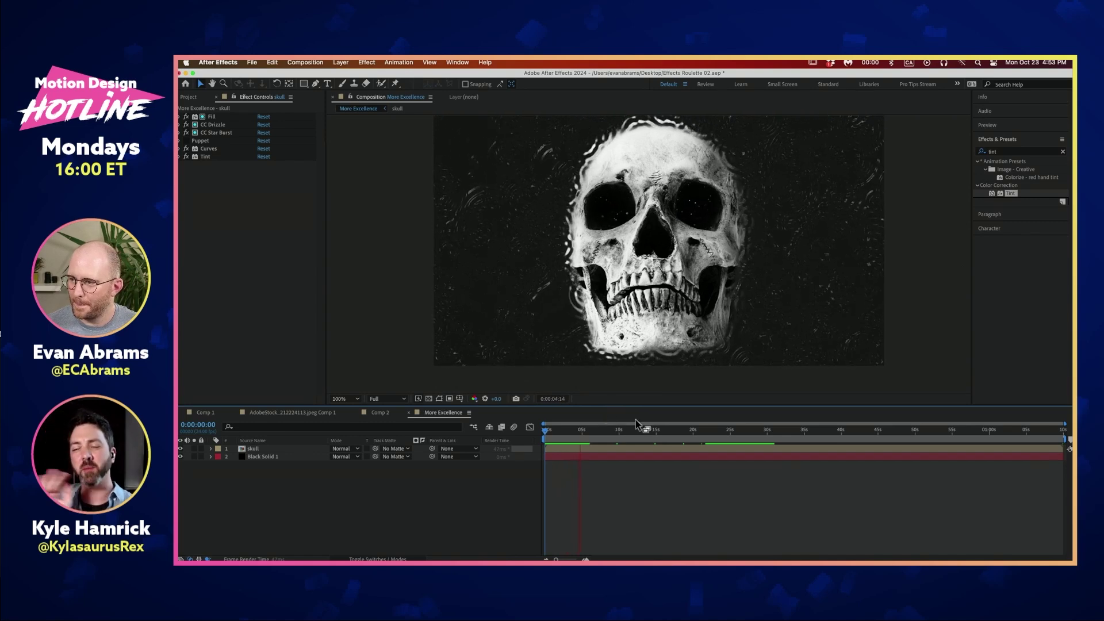
key(space)
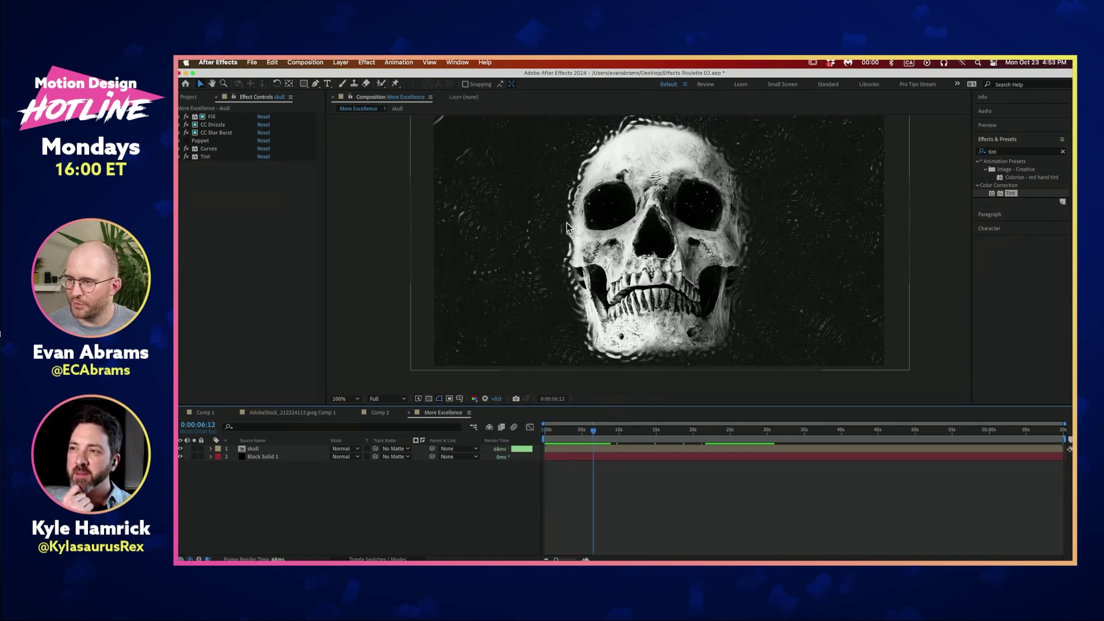
click(181, 133)
click(215, 132)
drag(261, 152, 280, 155)
key(space)
key(space)
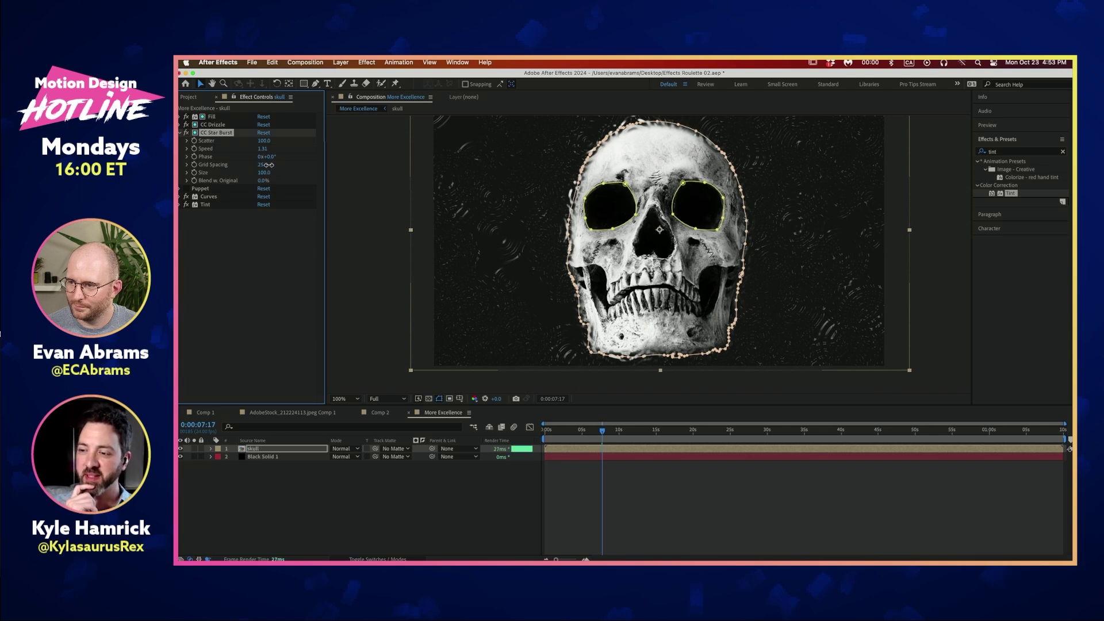
key(space)
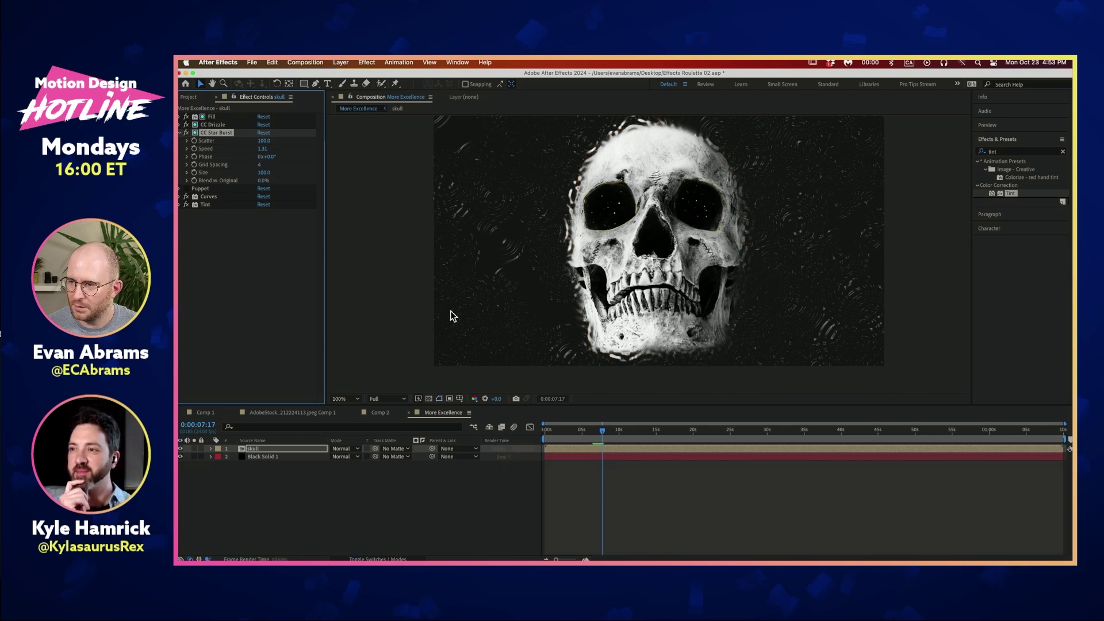
key(space)
Step: Turn on the Puppet effect for the skull layer and check the deformed eye sockets at 0:00:00:00
click(189, 192)
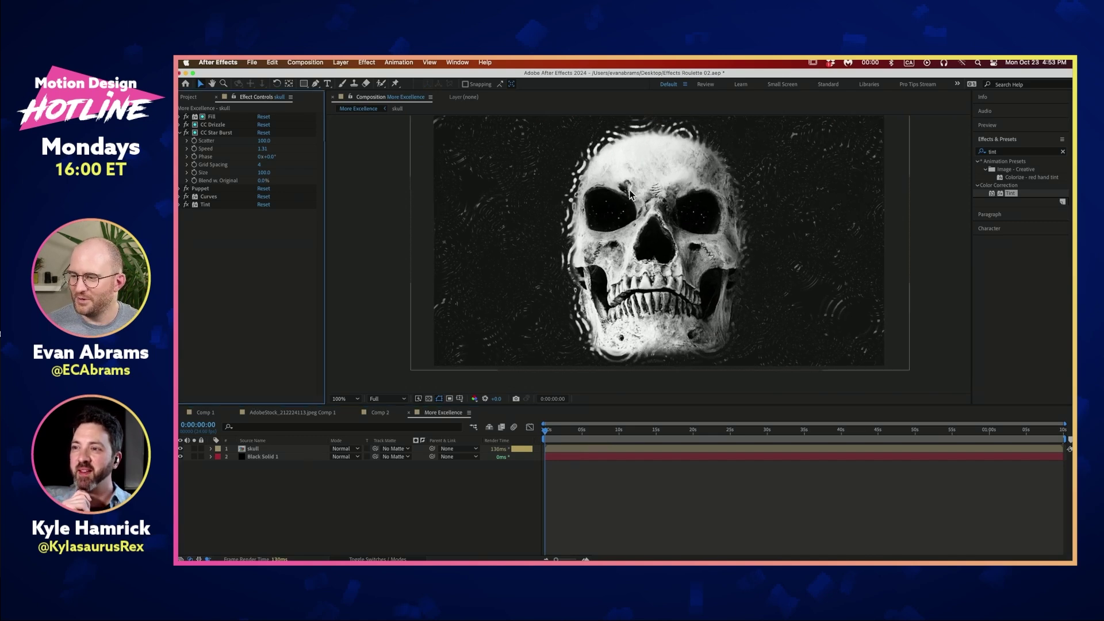
click(635, 489)
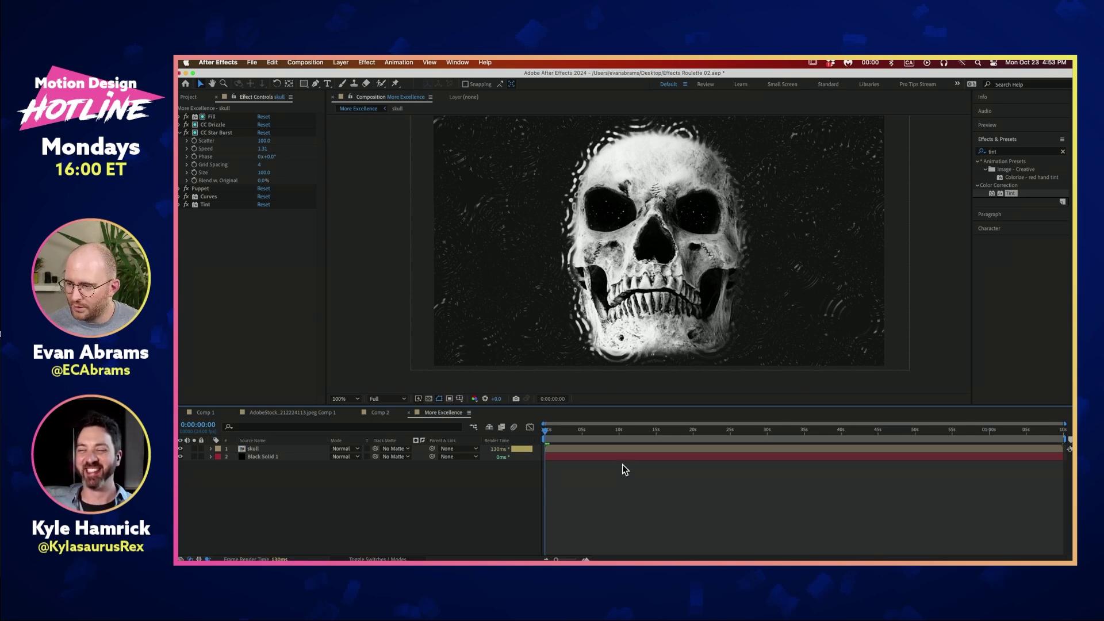
click(630, 448)
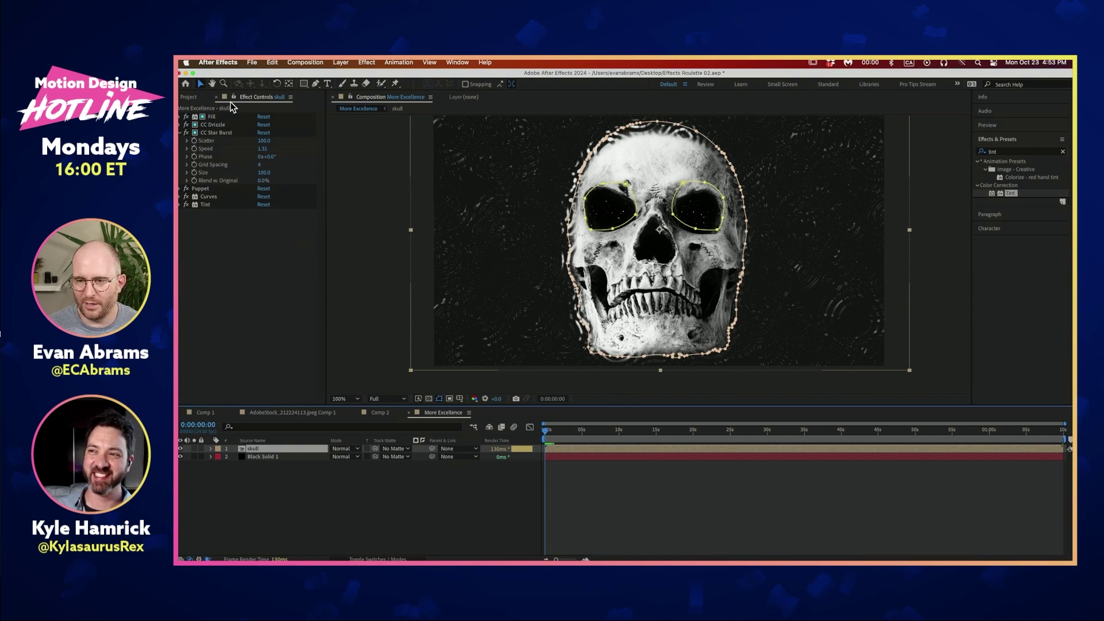
Step: Create a new composition from the AdobeStock_212224113.jpeg footage, with the whole skull in view
click(190, 98)
drag(245, 185, 204, 400)
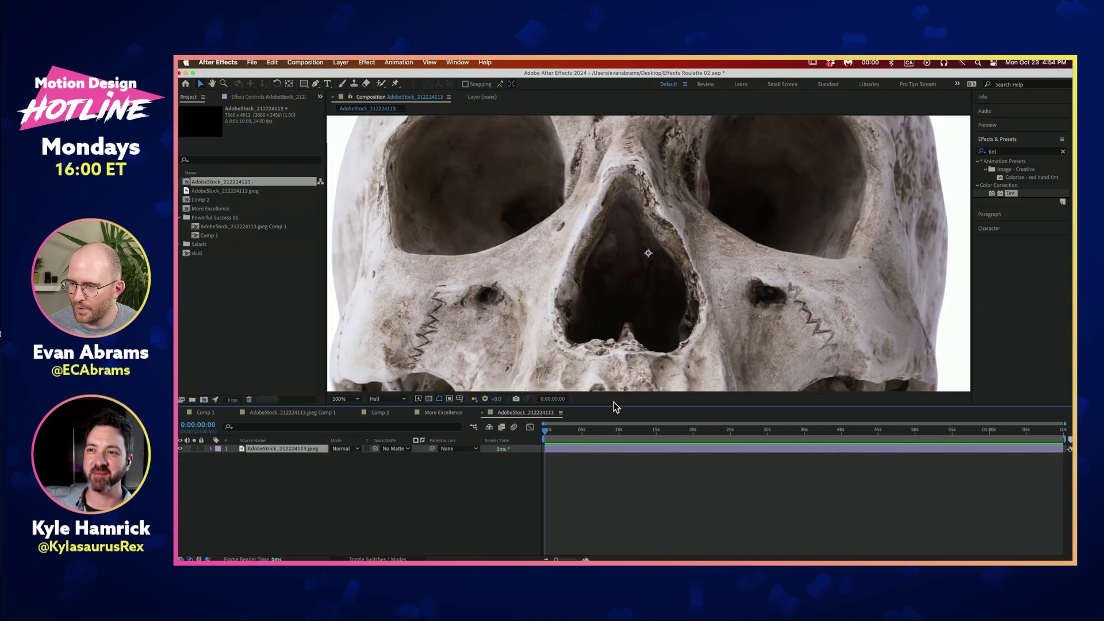
scroll(603, 302, down, 4)
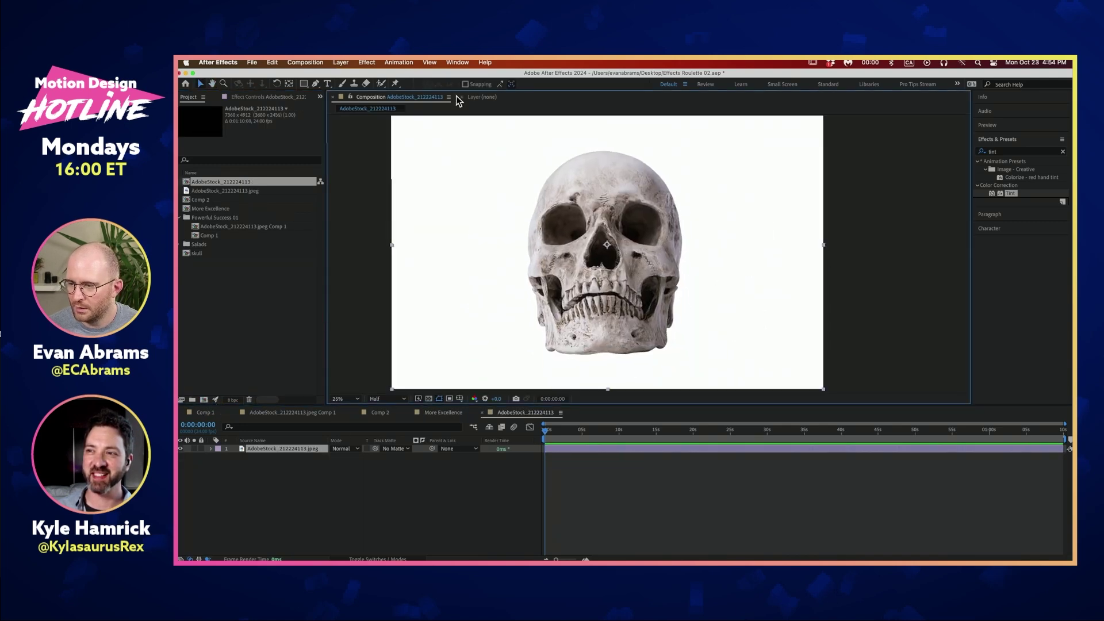
Step: Try to trace a Pen tool mask around the skull's lower jaw, starting along the gap between the teeth
click(317, 84)
click(511, 278)
click(557, 280)
click(561, 310)
click(583, 297)
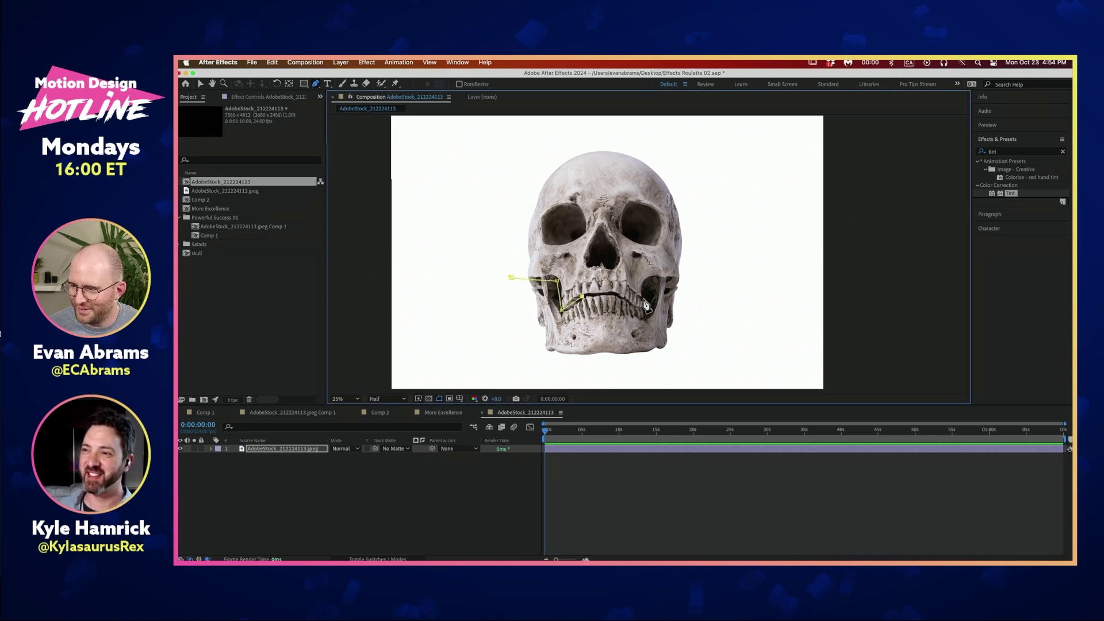
click(616, 294)
click(645, 308)
click(649, 285)
click(679, 281)
click(673, 361)
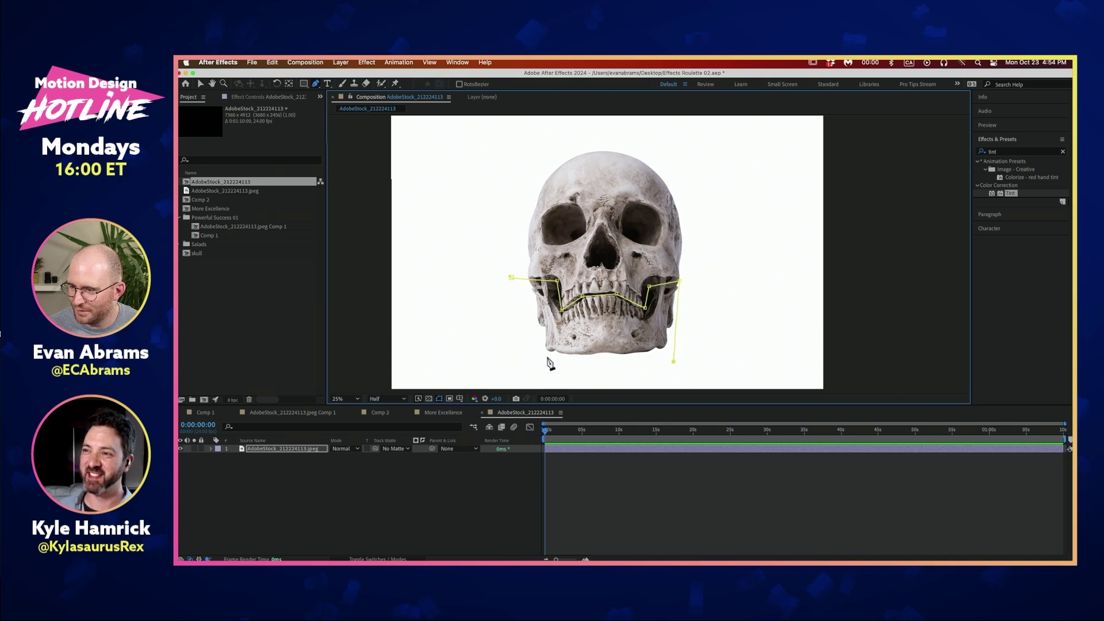
click(511, 278)
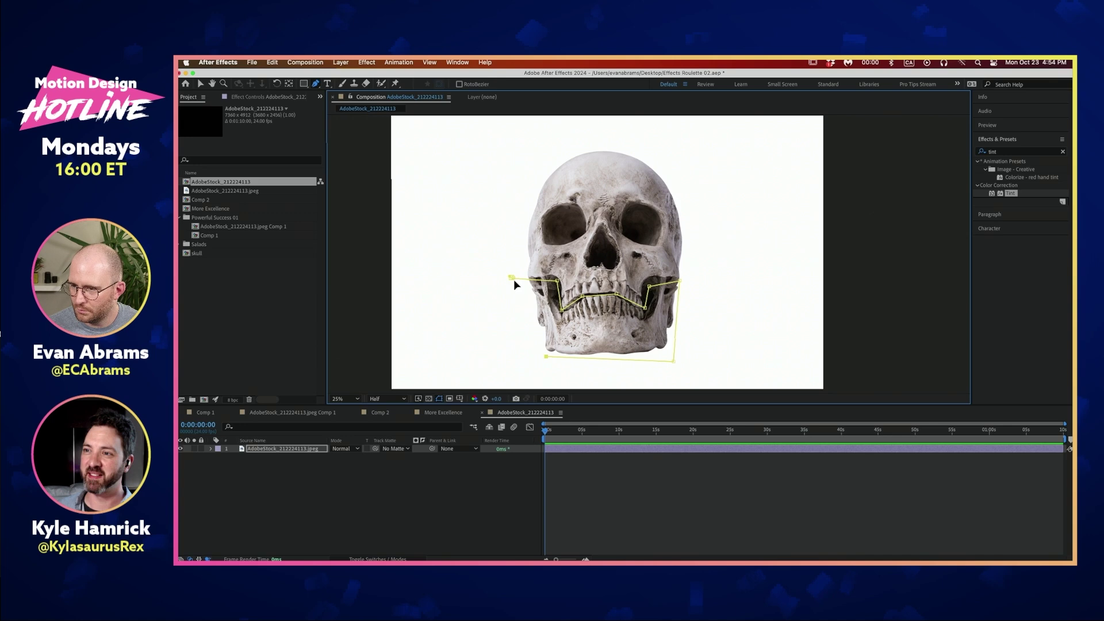
Step: Try to close and adjust the open jaw mask path, undoing the stray vertex edits
drag(512, 279, 522, 281)
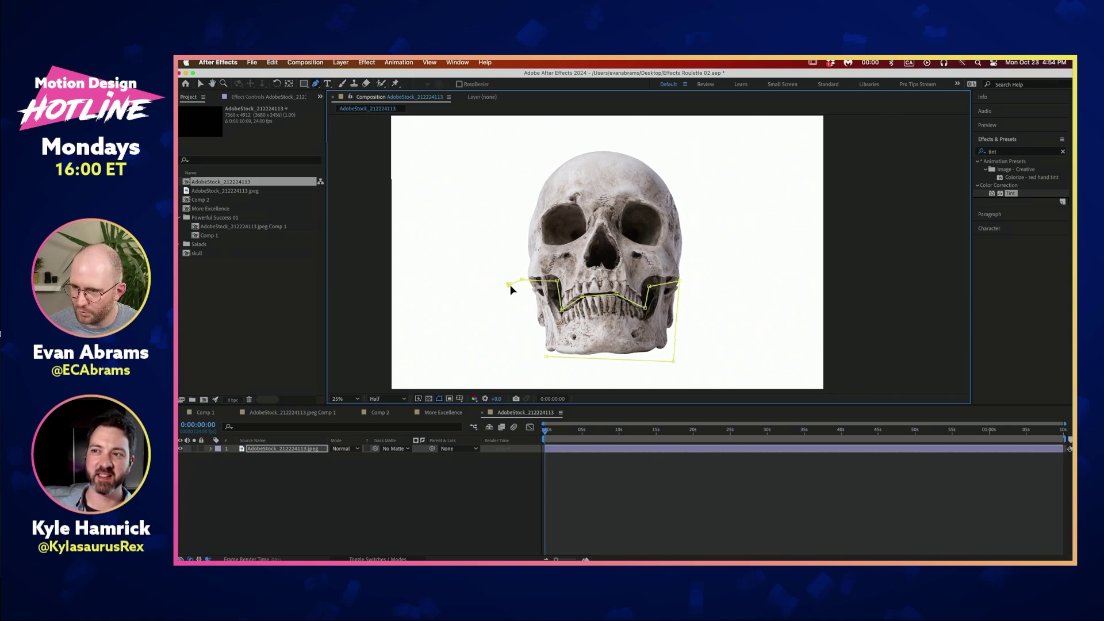
key(space)
drag(504, 281, 522, 296)
key(super+z)
key(super+z)
key(super+z)
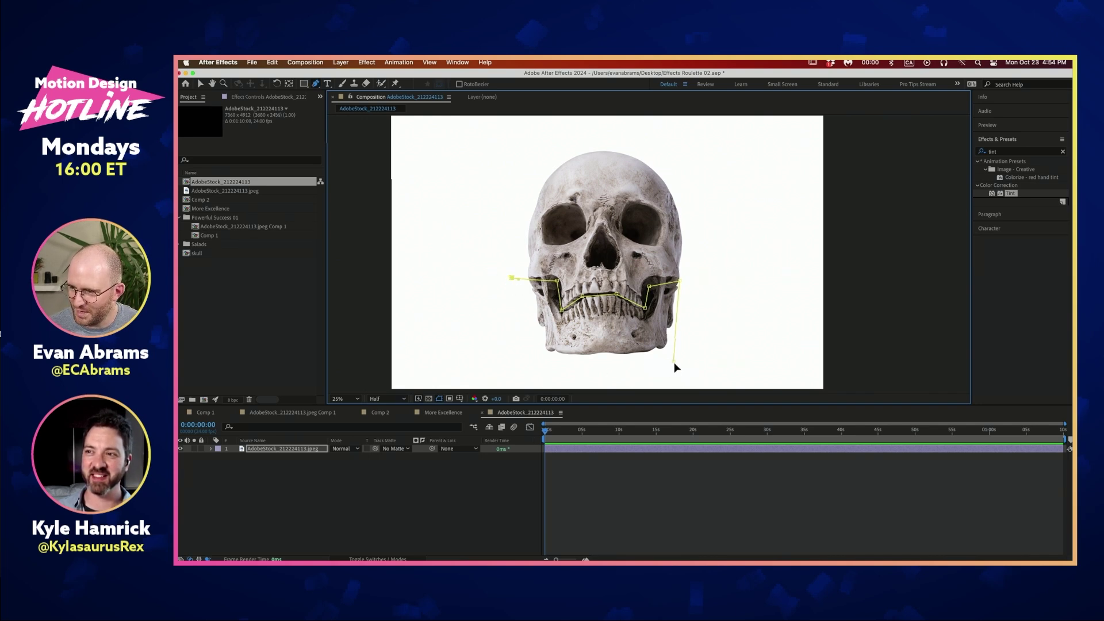
scroll(670, 371, down, 2)
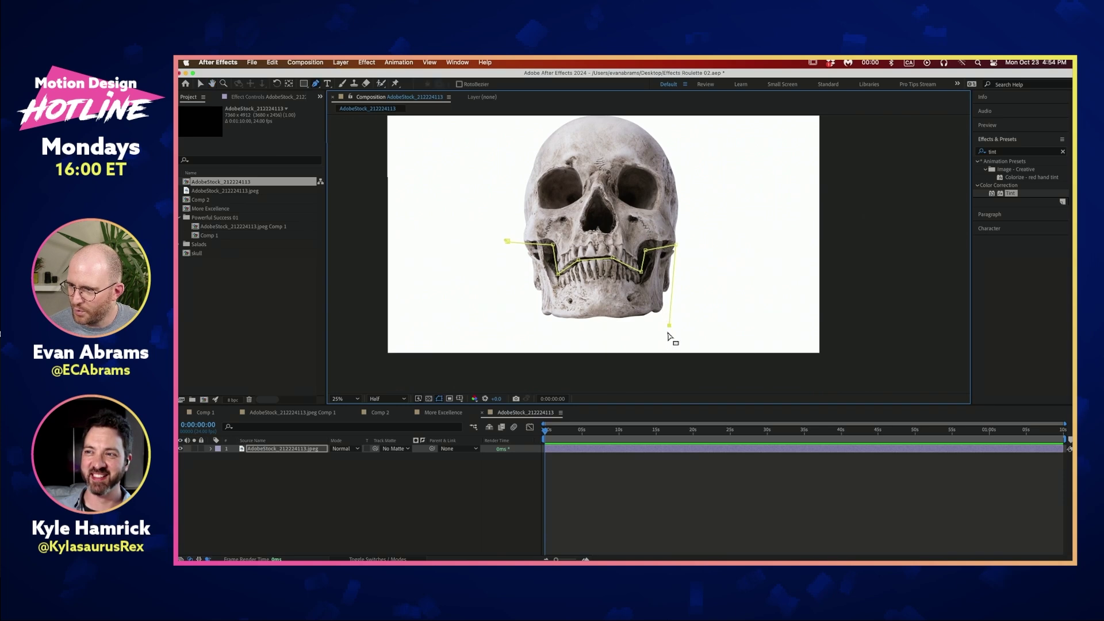
click(673, 321)
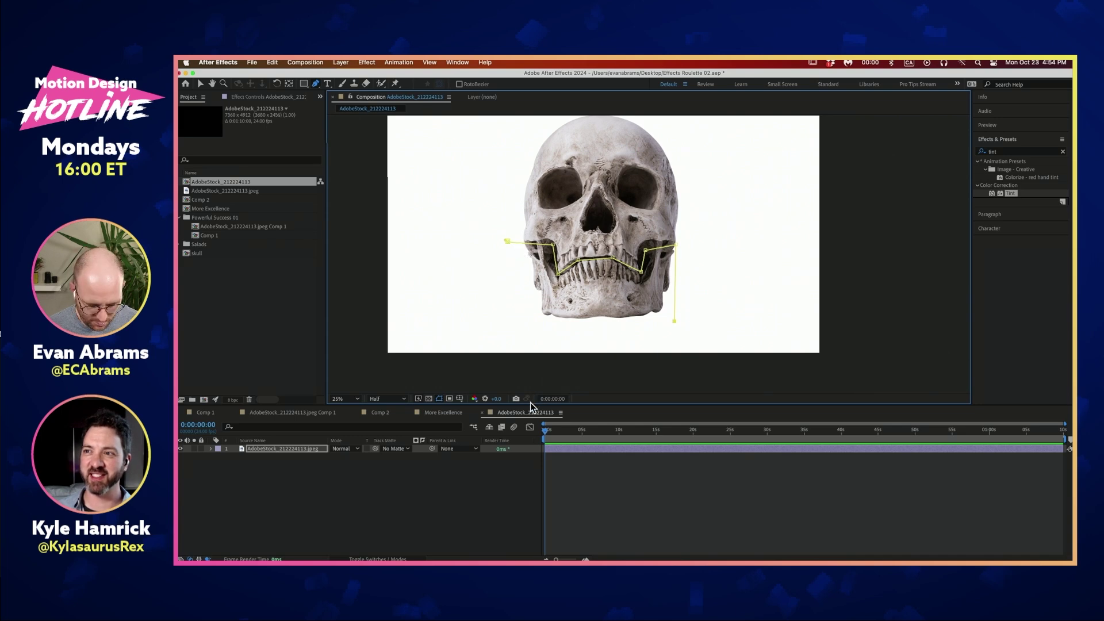
Step: Delete the unfinished jaw mask from the skull photo layer
key(m)
click(263, 464)
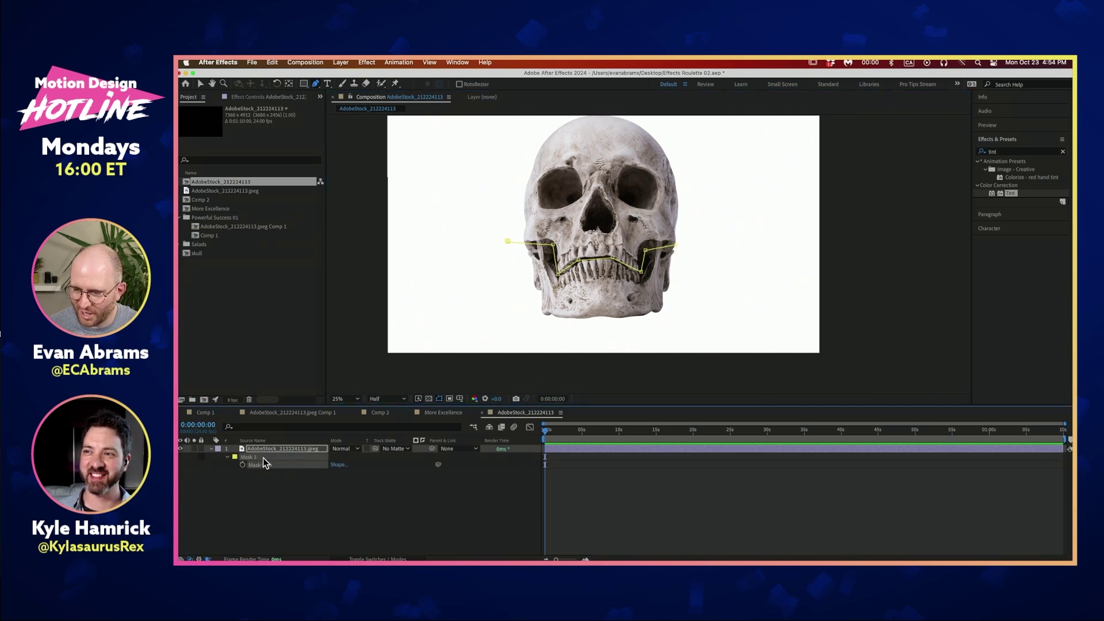
key(Delete)
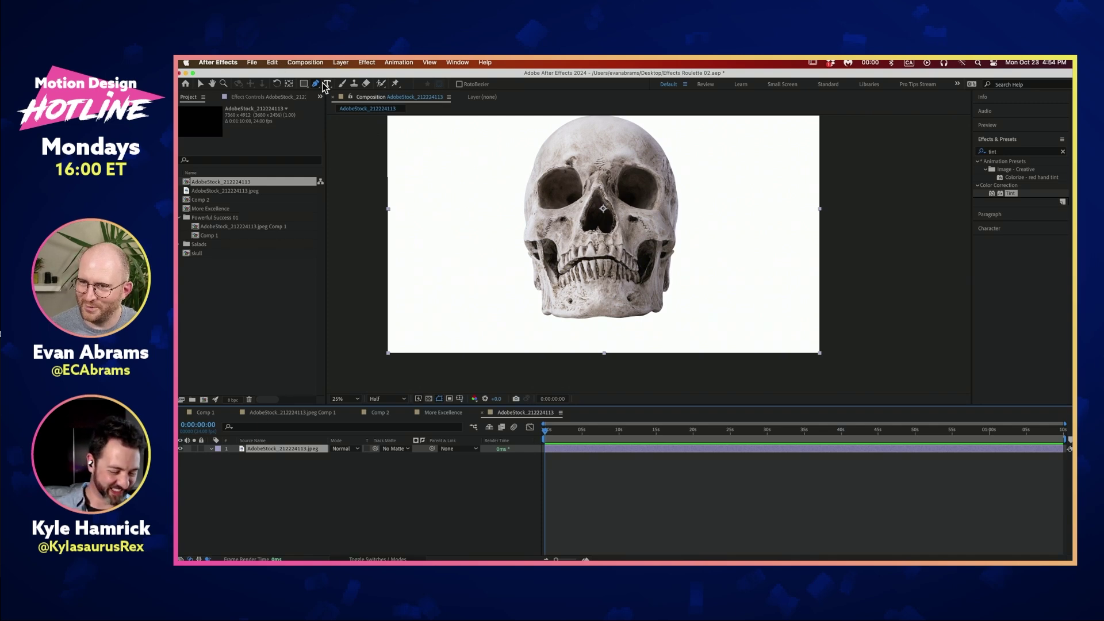
Step: Draw a closed Pen tool mask around the lower jaw, following the jaw hollows and the line between the teeth
click(519, 244)
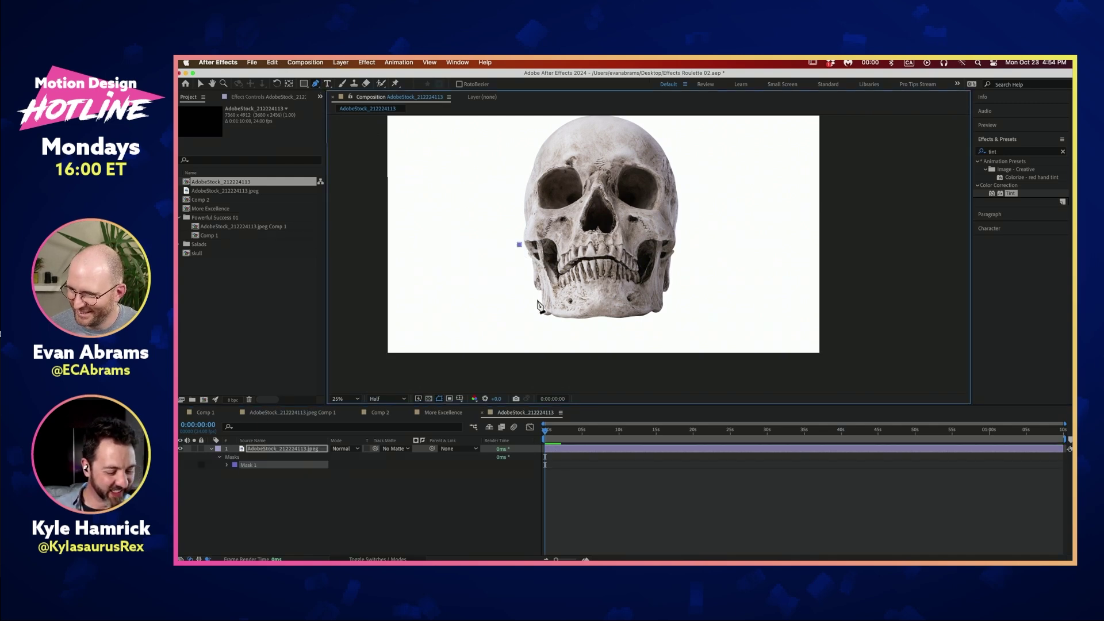
click(533, 324)
click(672, 323)
click(685, 243)
click(648, 246)
click(642, 272)
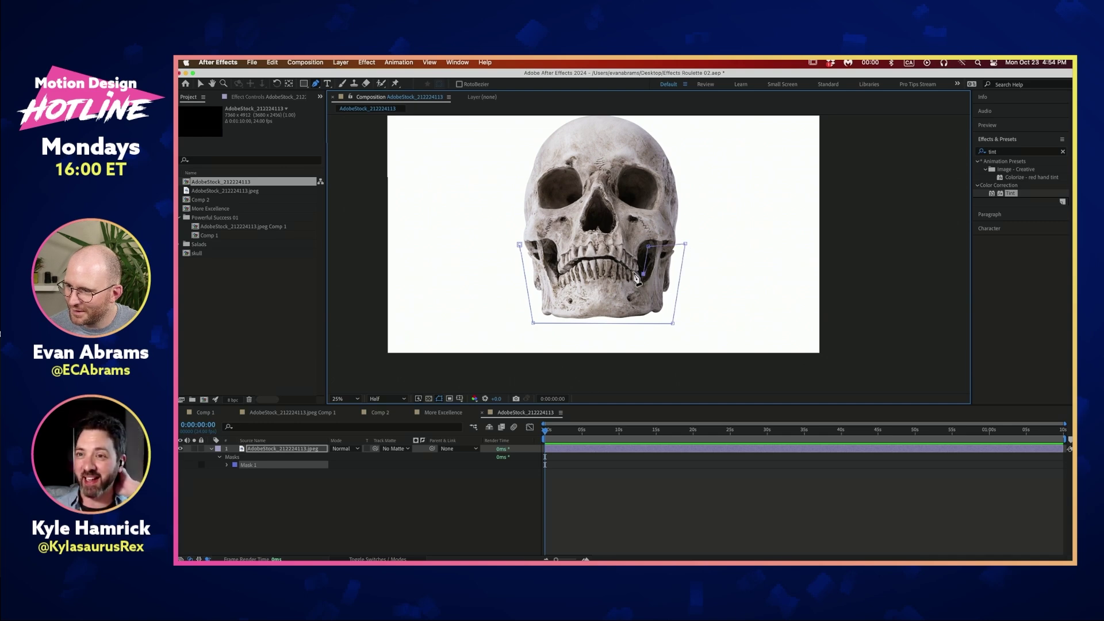
click(614, 260)
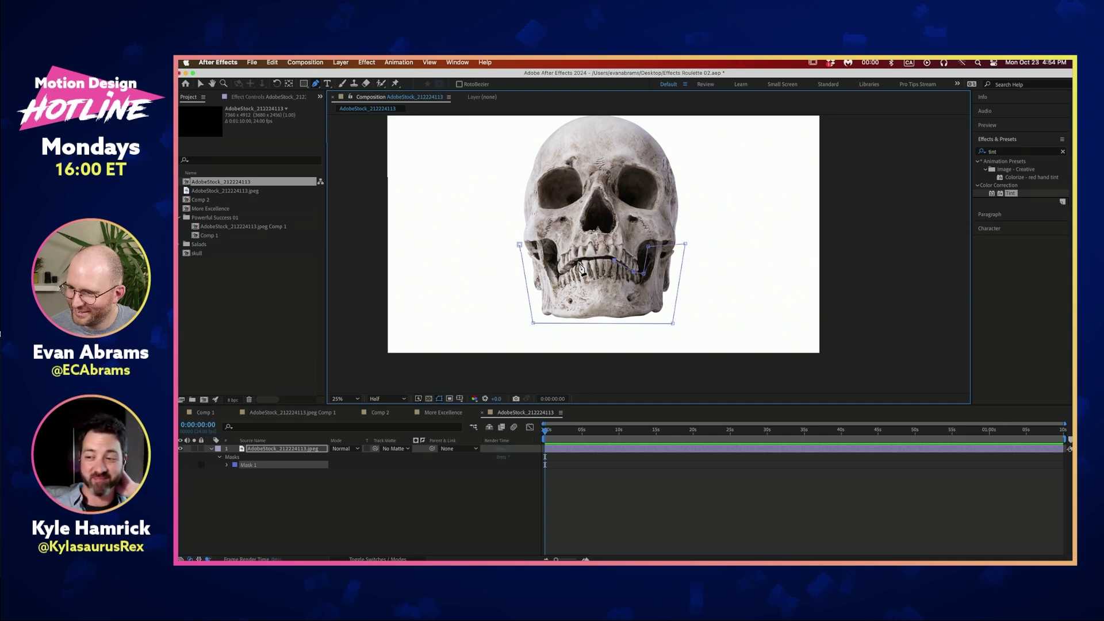
click(558, 275)
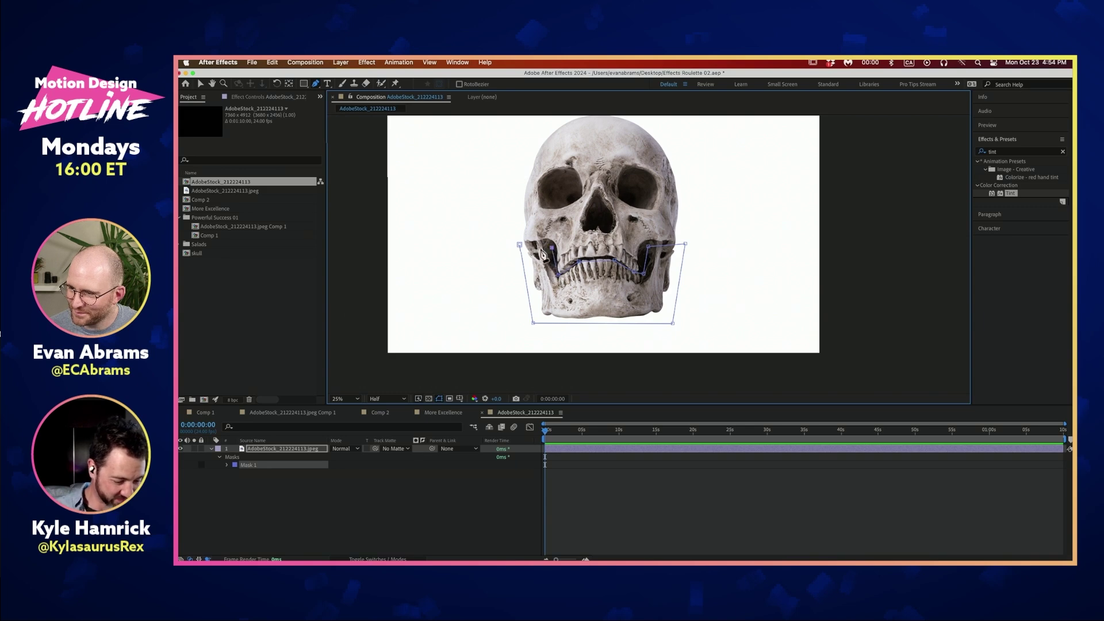
click(520, 247)
key(v)
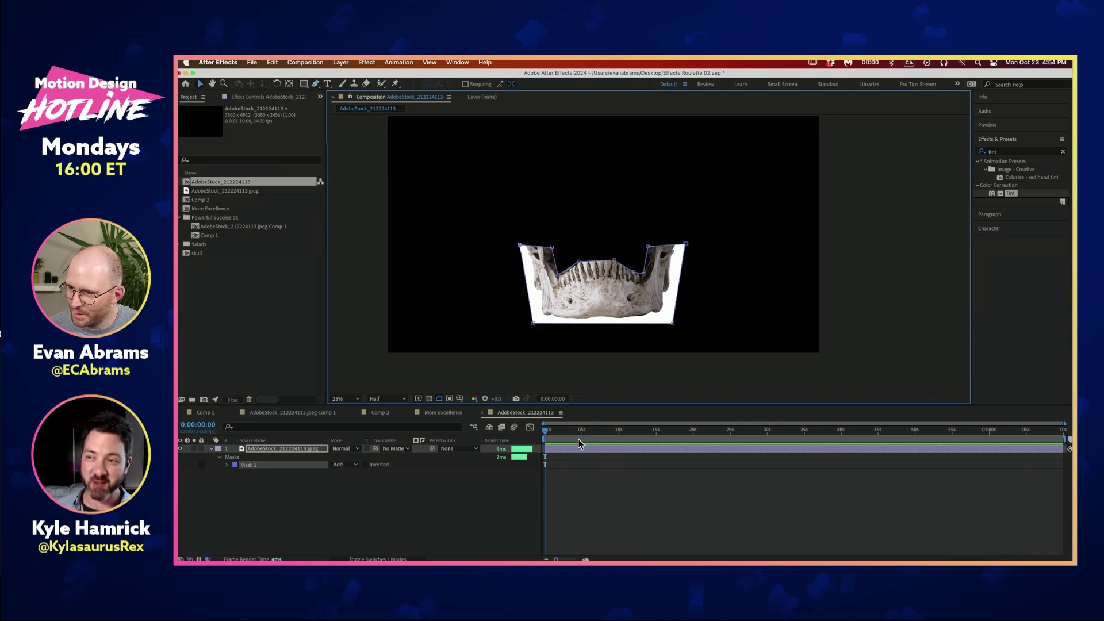
Step: Duplicate the masked jaw layer and set the upper copy's mask mode to Subtract to isolate the rest of the skull
key(super+d)
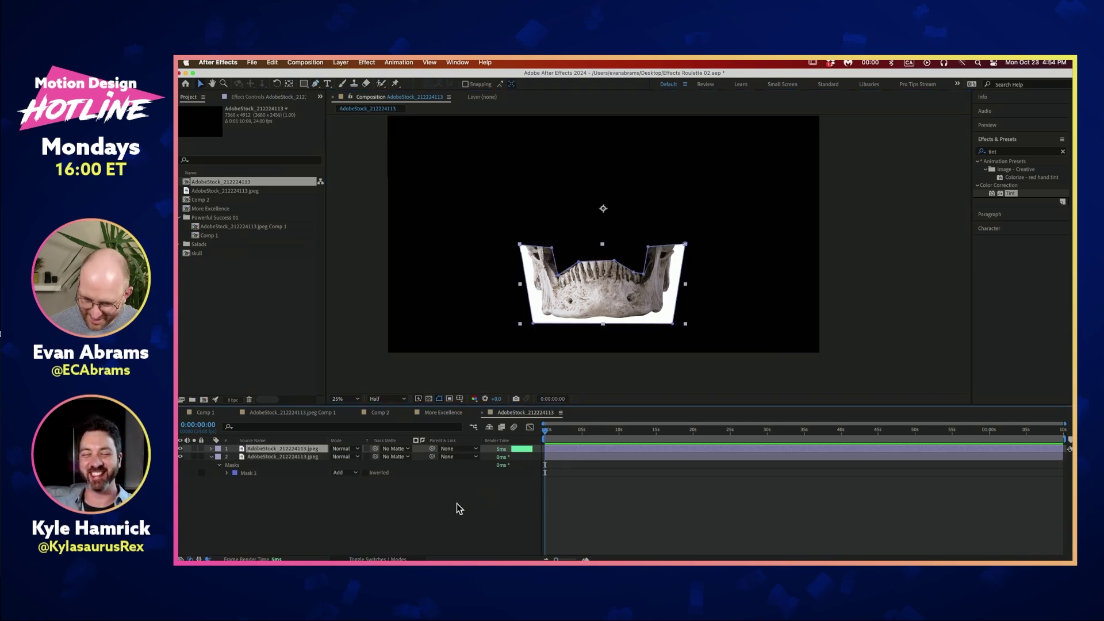
key(m)
click(345, 457)
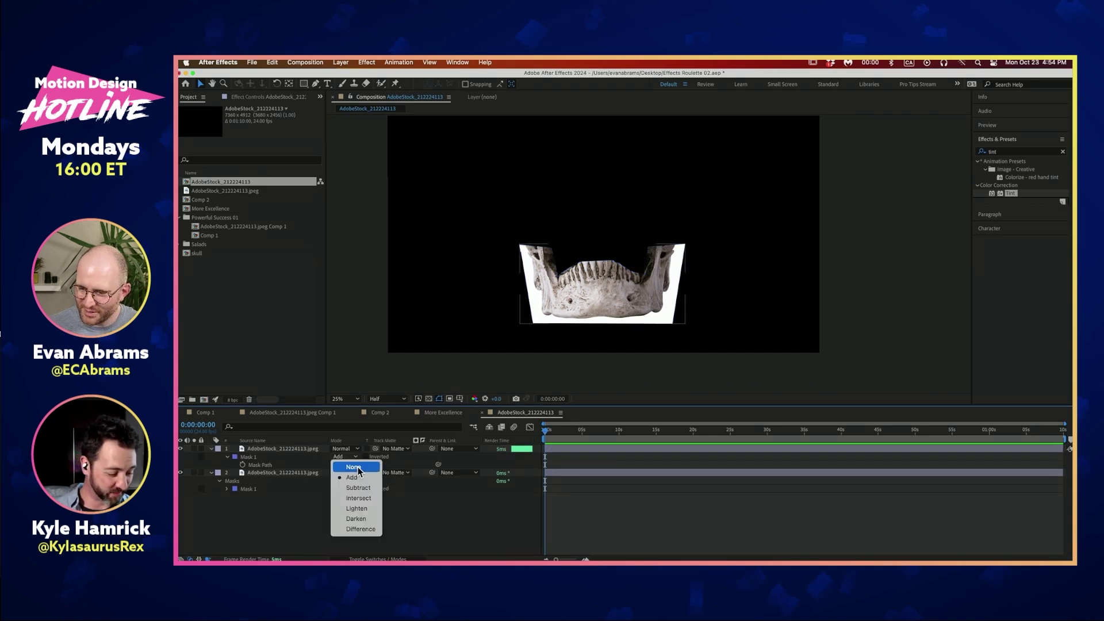
click(358, 487)
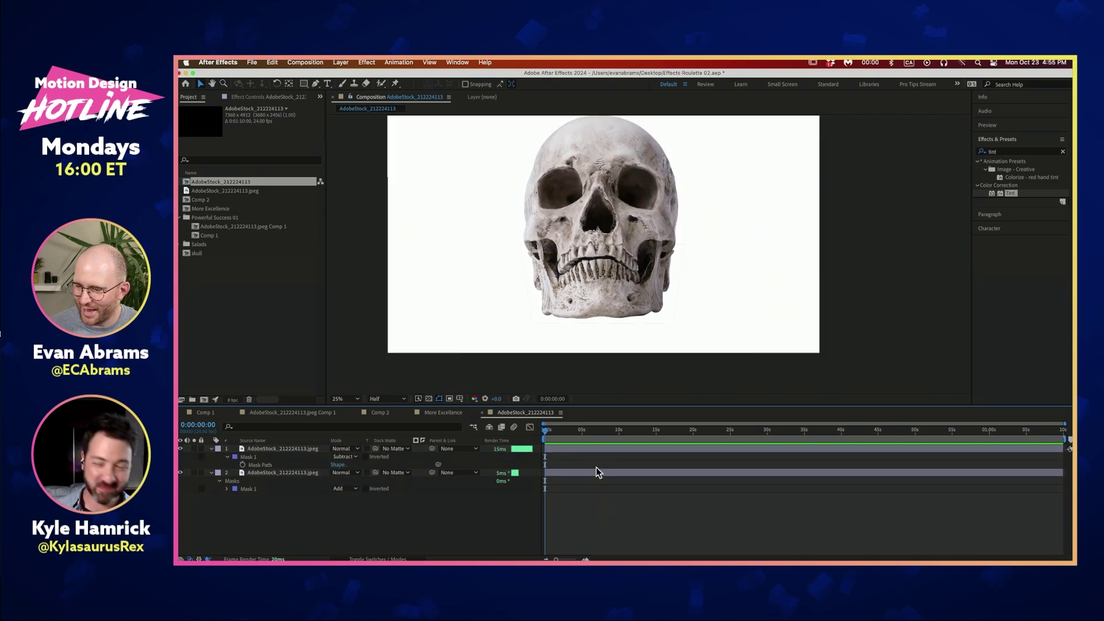
Step: Try moving the masked lower jaw layer to test its separation from the skull, and undo the move
click(595, 470)
drag(564, 293, 594, 311)
key(super+z)
scroll(687, 278, up, 2)
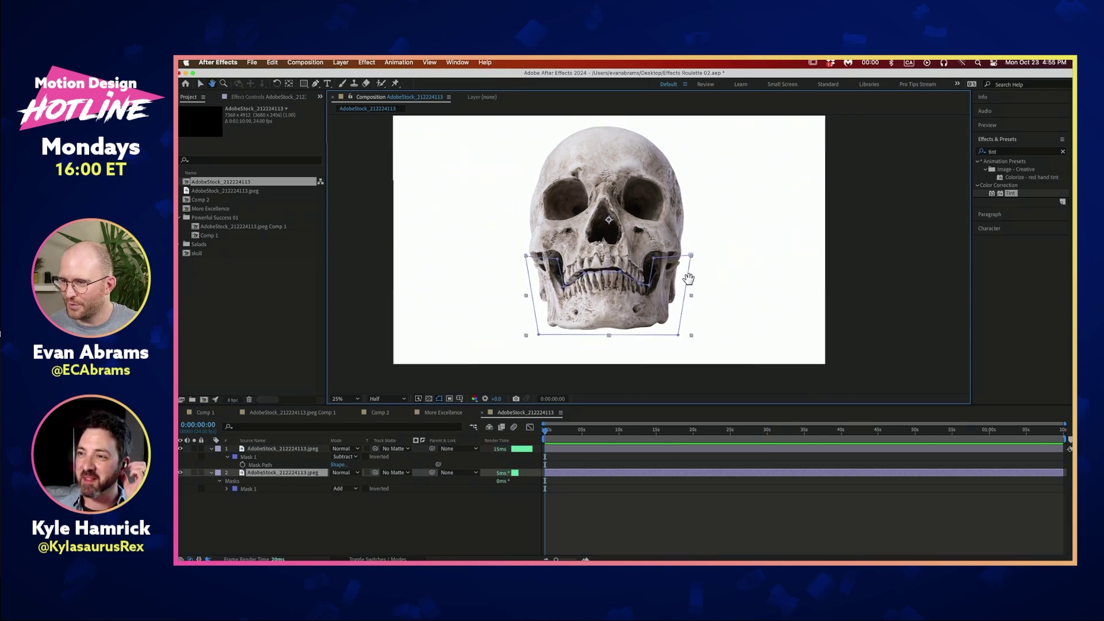
Step: Apply Luma Key to the upper skull layer, set to Key Out Brighter with a threshold of 234
click(1015, 152)
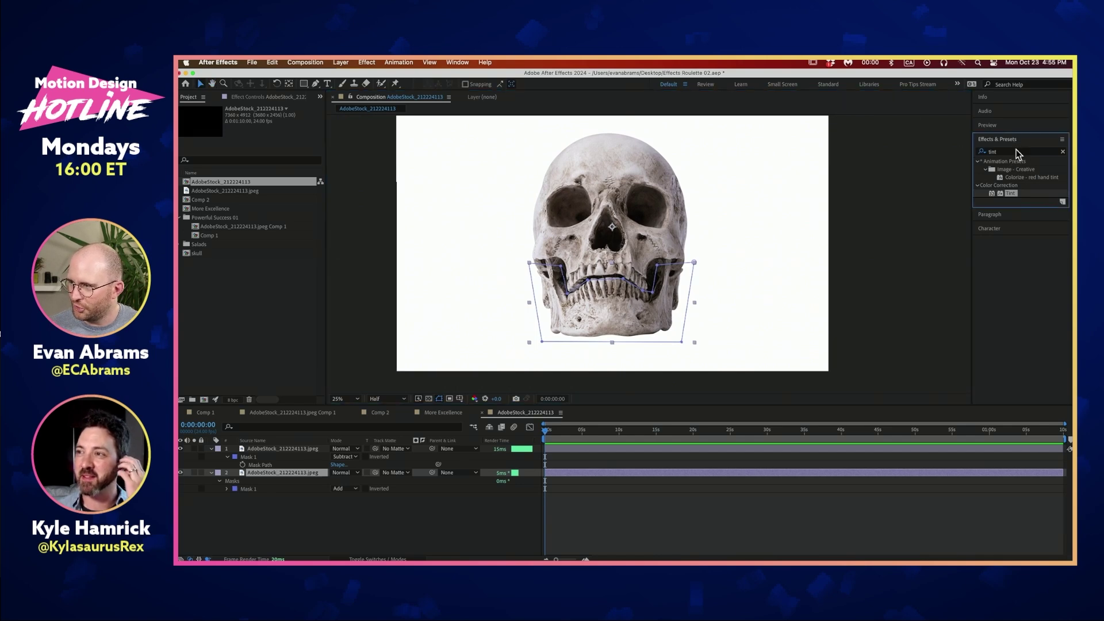
text(luma)
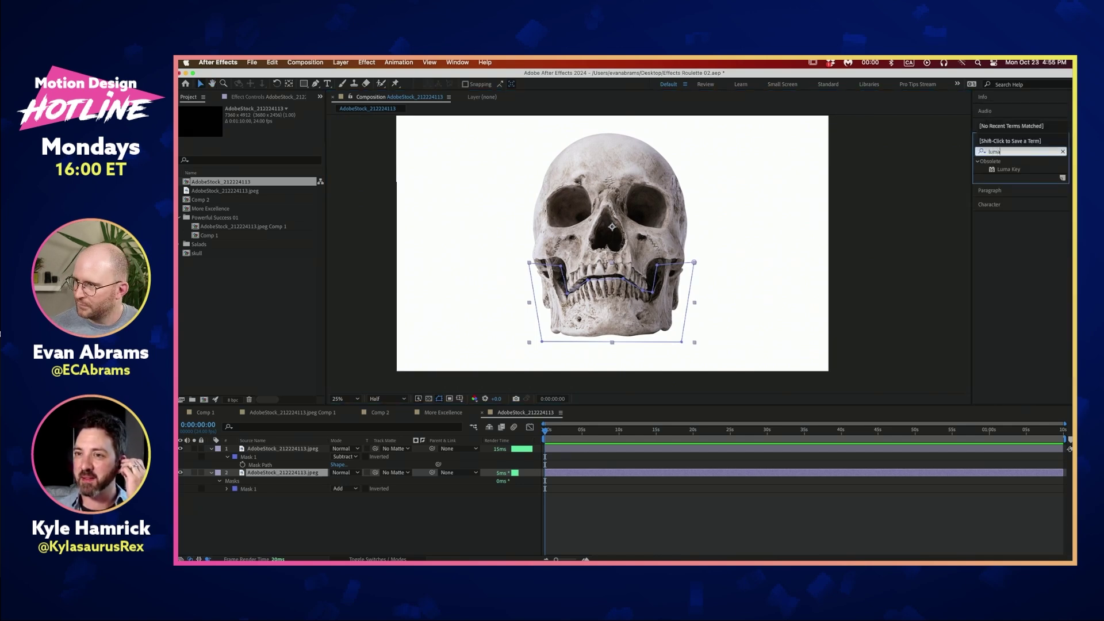
drag(1020, 171, 535, 352)
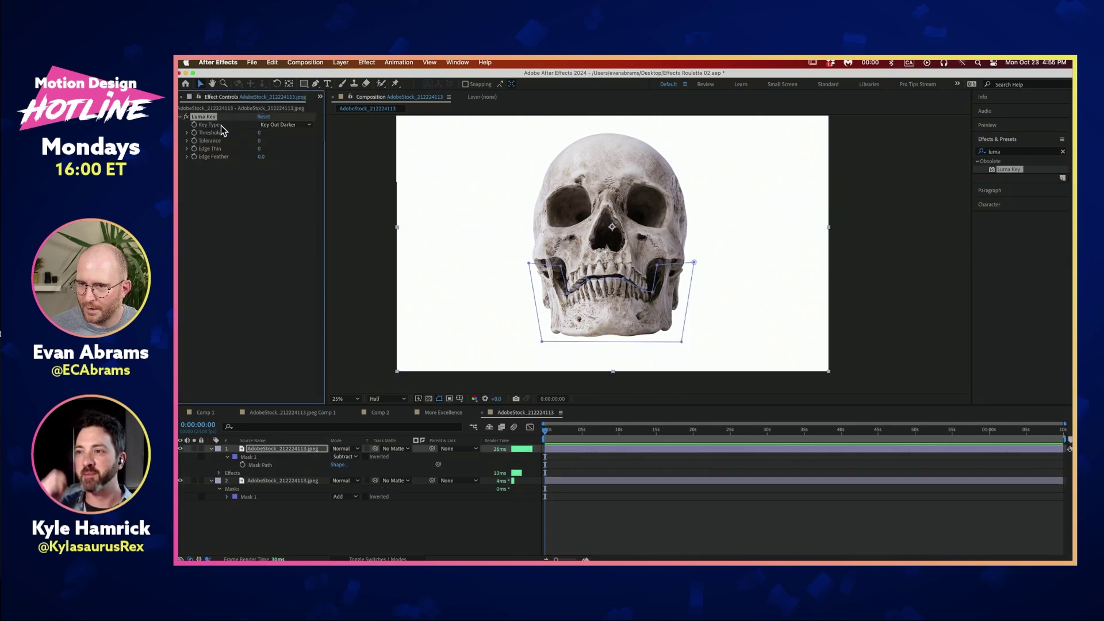
click(267, 125)
click(295, 135)
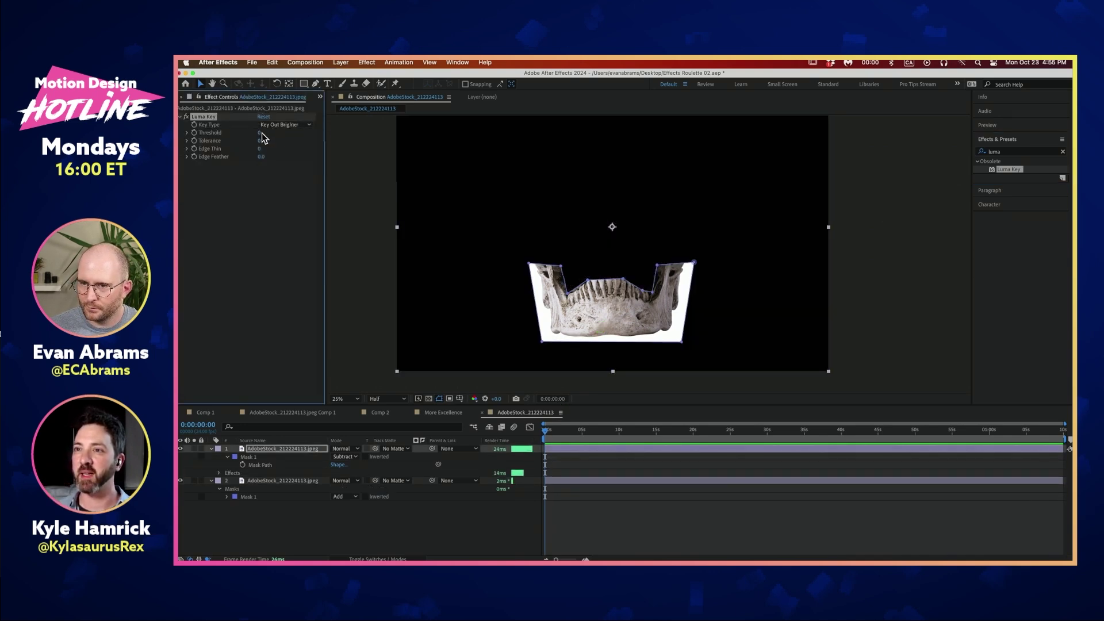
drag(261, 133, 432, 127)
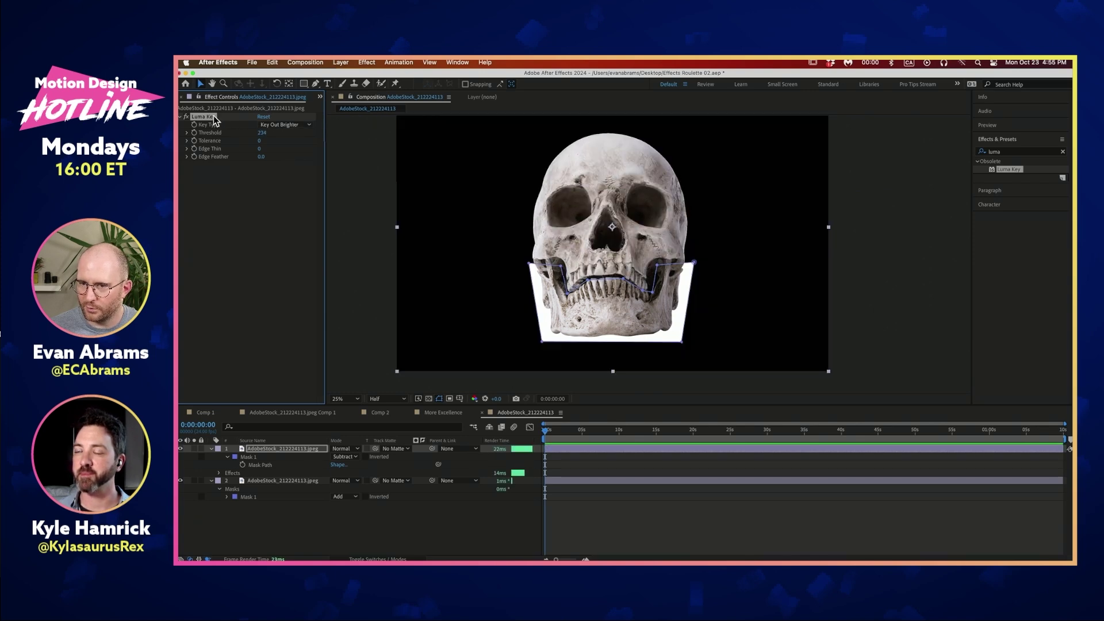
Step: Copy the Luma Key effect onto the lower jaw layer
click(275, 478)
key(super+v)
click(612, 516)
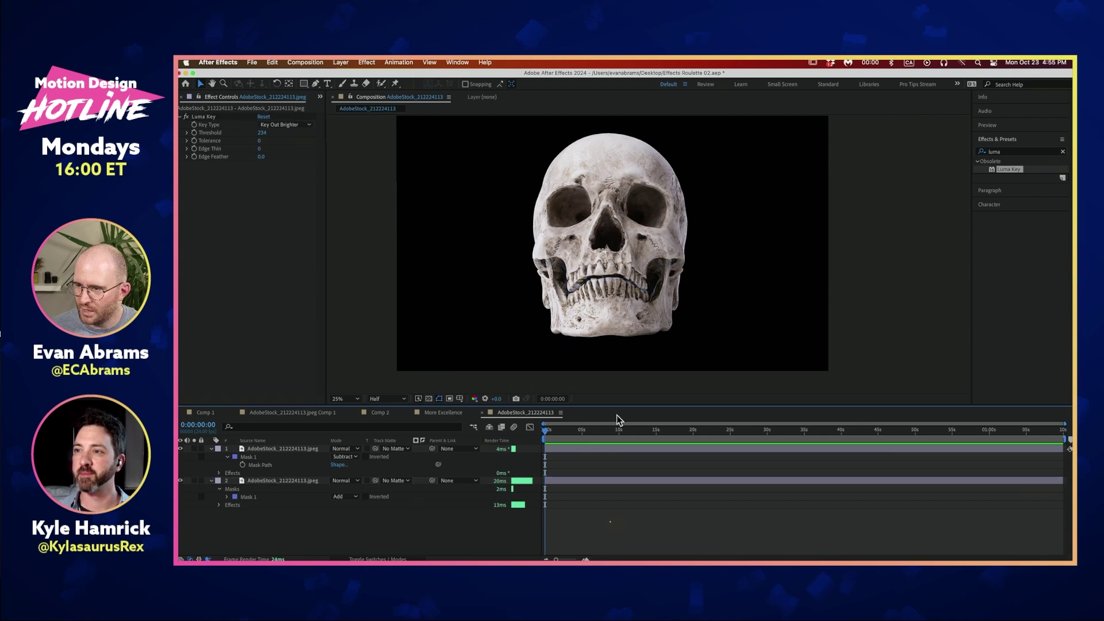
Step: Place four Puppet pins on the lower jaw layer, one near each hinge and one on each side of the chin
click(633, 333)
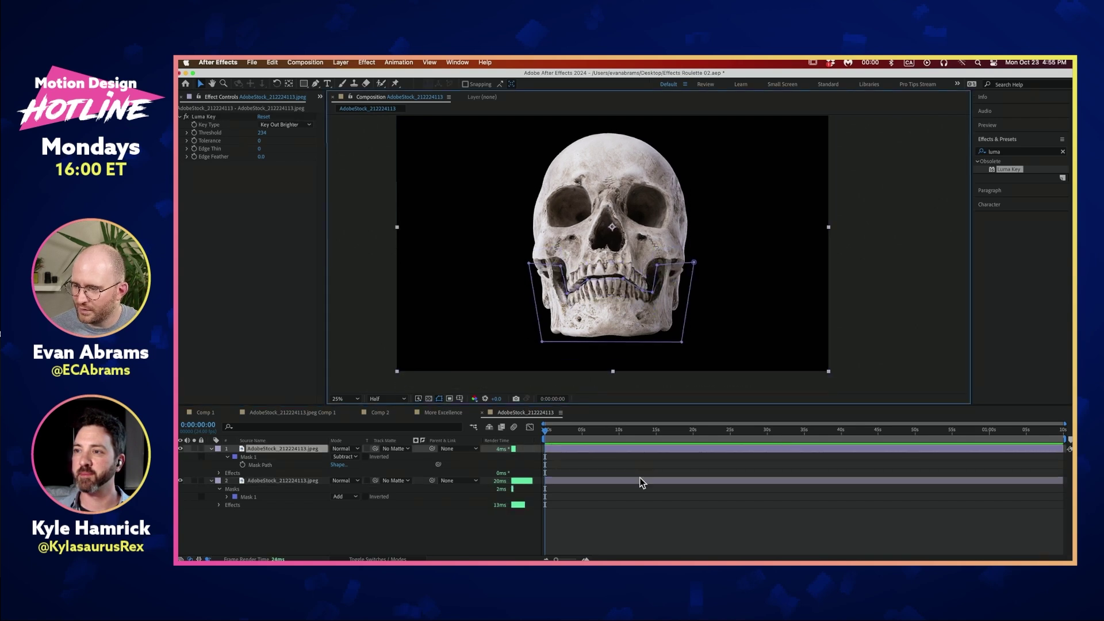
click(640, 479)
click(633, 322)
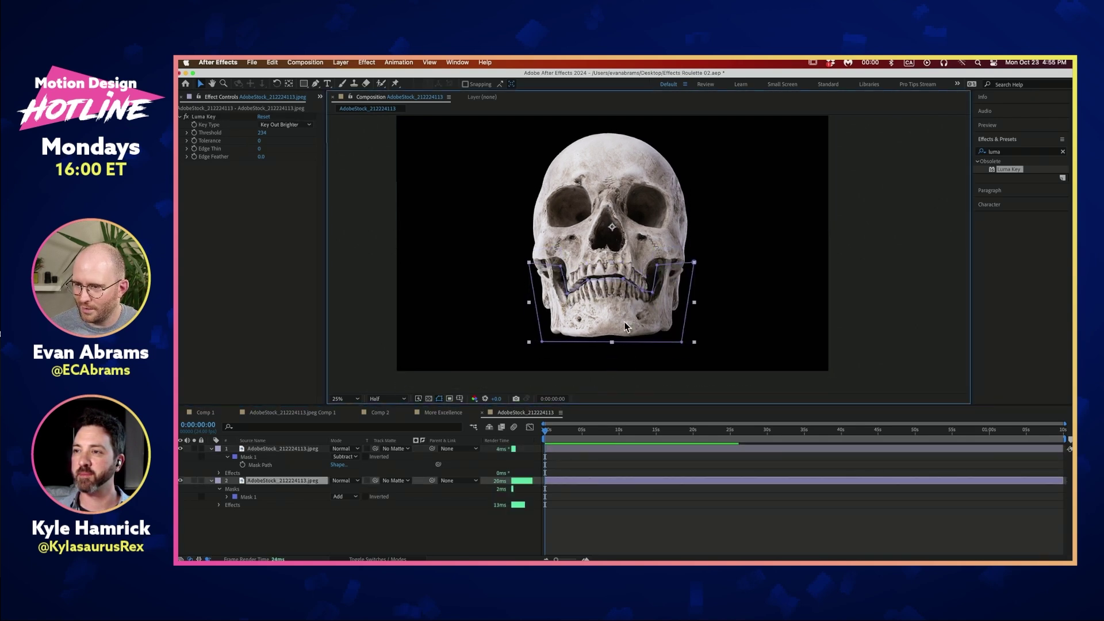
click(395, 84)
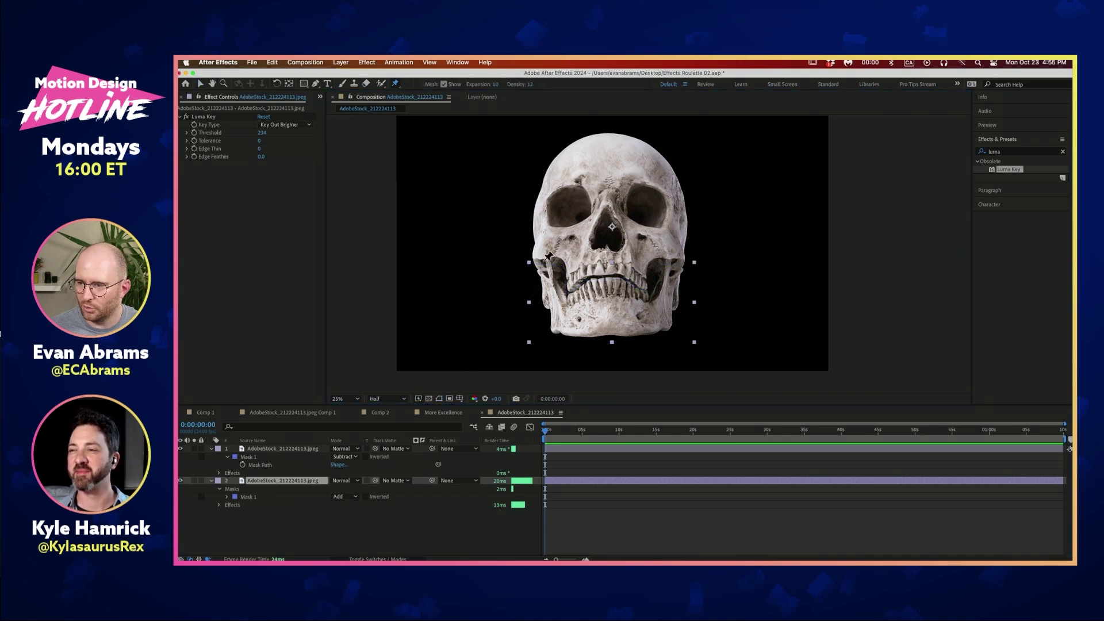
click(559, 286)
click(566, 314)
click(661, 319)
click(674, 268)
Step: Move the two chin pins downward to open the skull's mouth
key(v)
drag(661, 319, 663, 330)
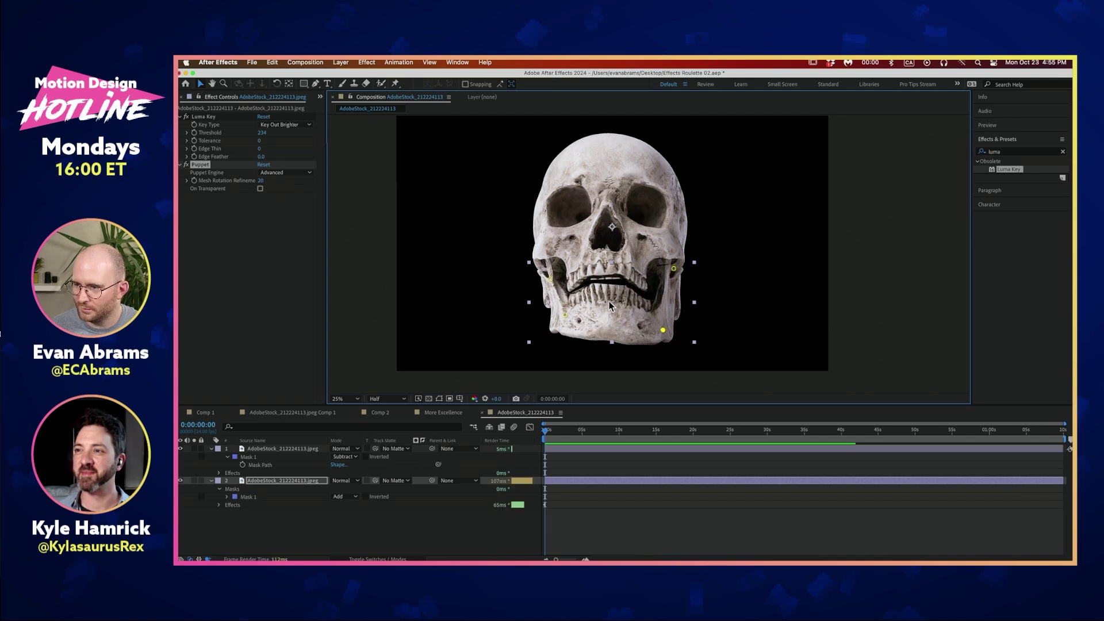
drag(565, 315, 568, 338)
click(550, 280)
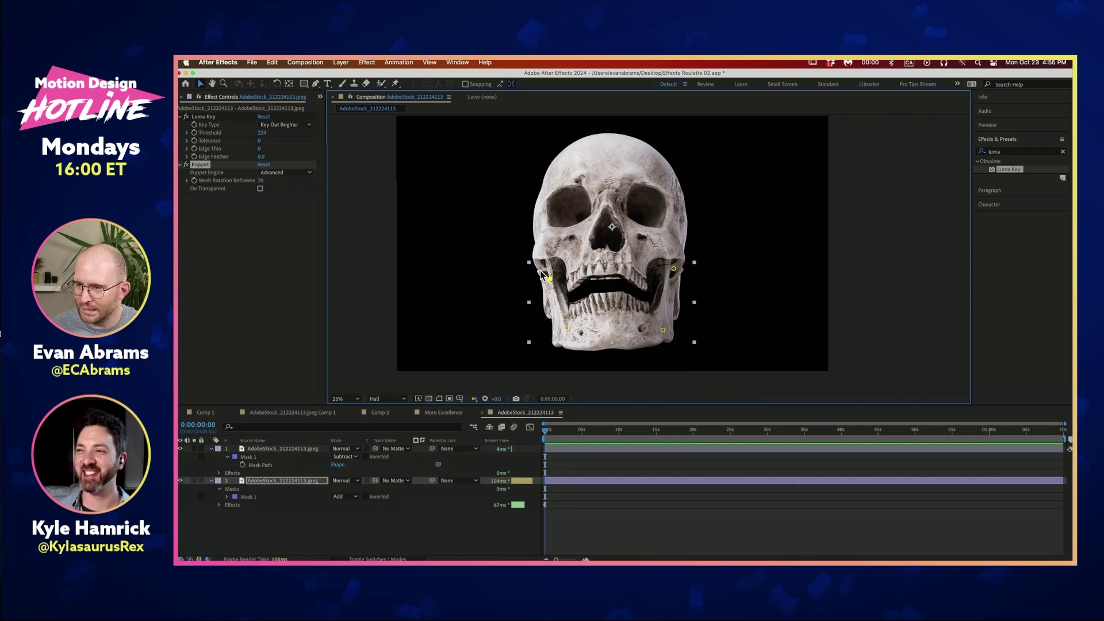
Step: Add extra Puppet pins around both jaw hinges and one at the centre below the lower teeth
scroll(545, 273, up, 2)
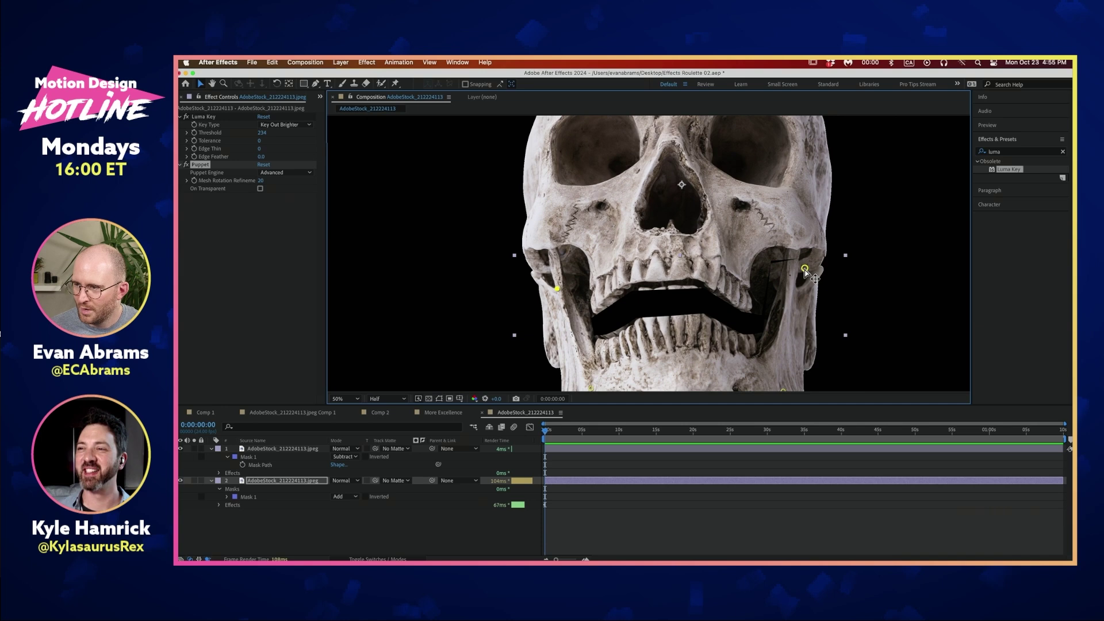
click(395, 83)
click(529, 259)
click(574, 270)
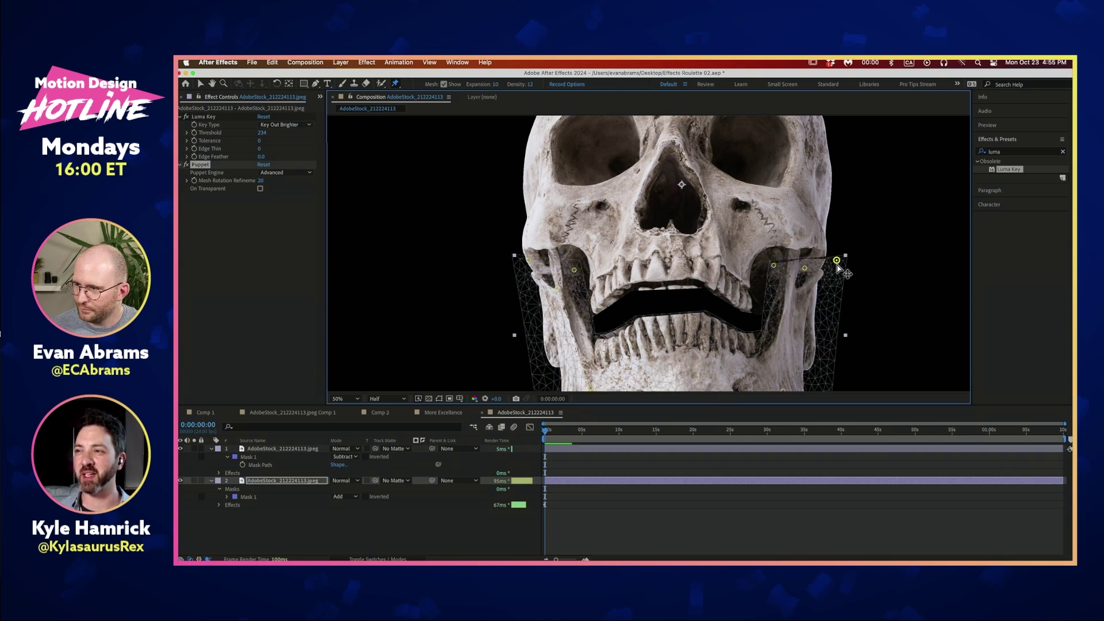
scroll(839, 257, down, 1)
click(754, 294)
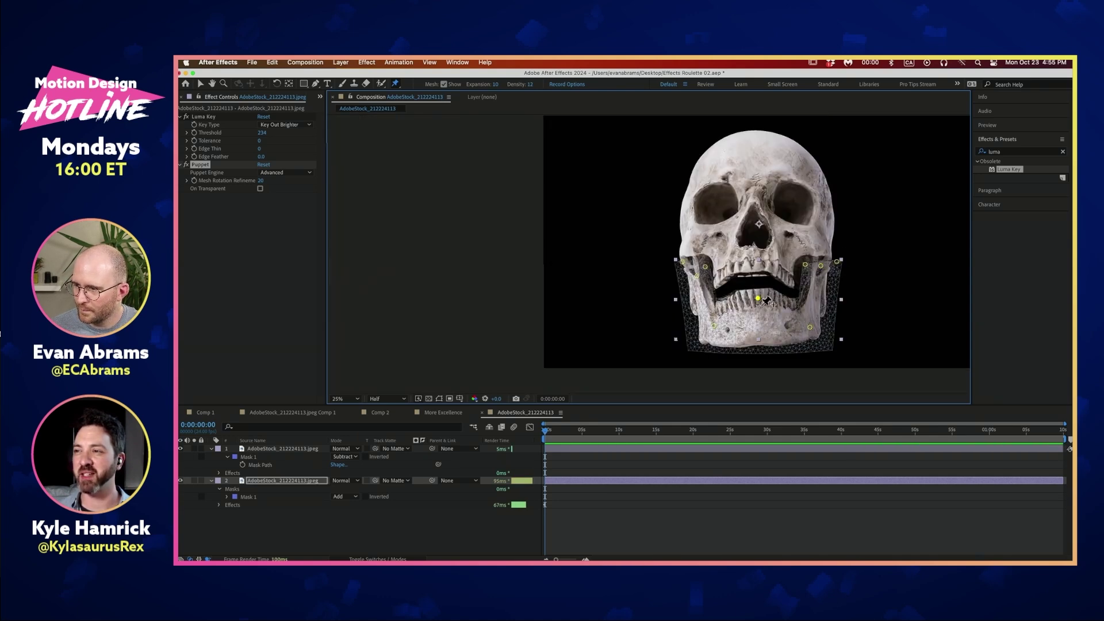
Step: Raise the chin pins to narrow the mouth opening and adjust the centre pin below the lower teeth
mouse_move(756, 297)
mouse_down()
mouse_move(760, 314)
mouse_move(753, 289)
mouse_up()
drag(713, 325, 712, 316)
drag(810, 329, 810, 315)
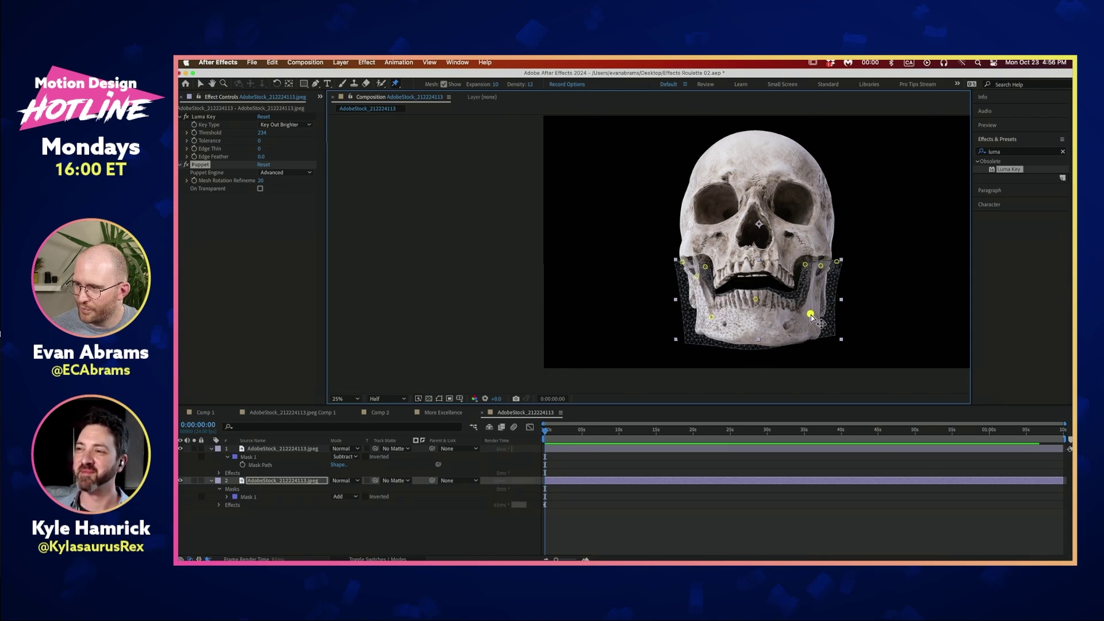
click(755, 298)
mouse_move(752, 294)
mouse_down()
mouse_move(723, 306)
mouse_move(753, 302)
mouse_up()
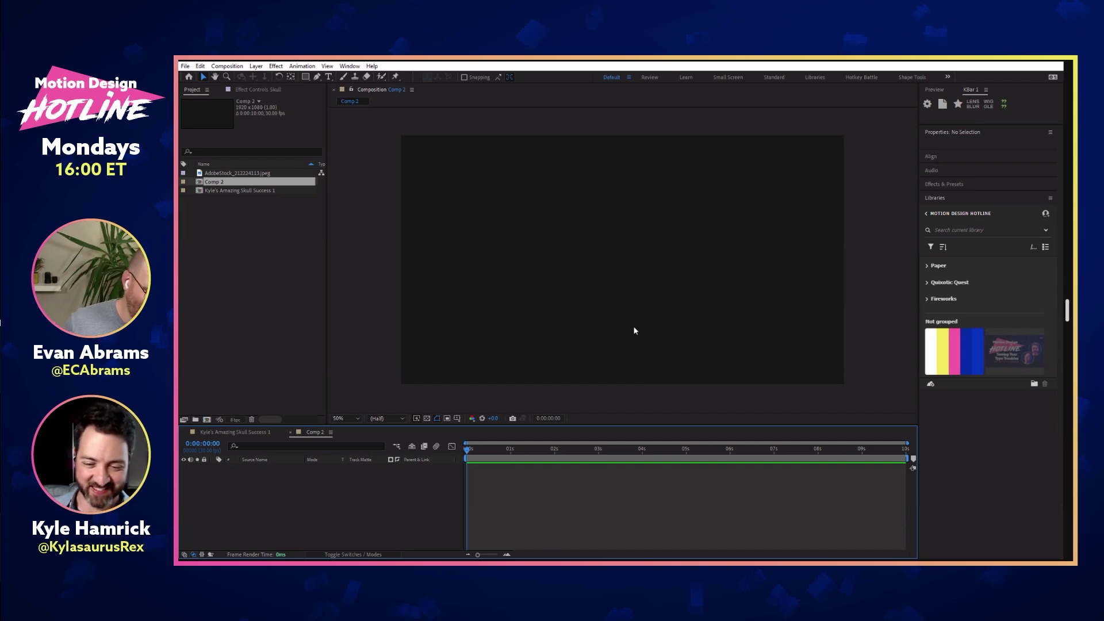
Step: Create a full-frame rectangle shape layer in the empty Comp 2 and angle its pink-to-blue gradient diagonally
click(254, 290)
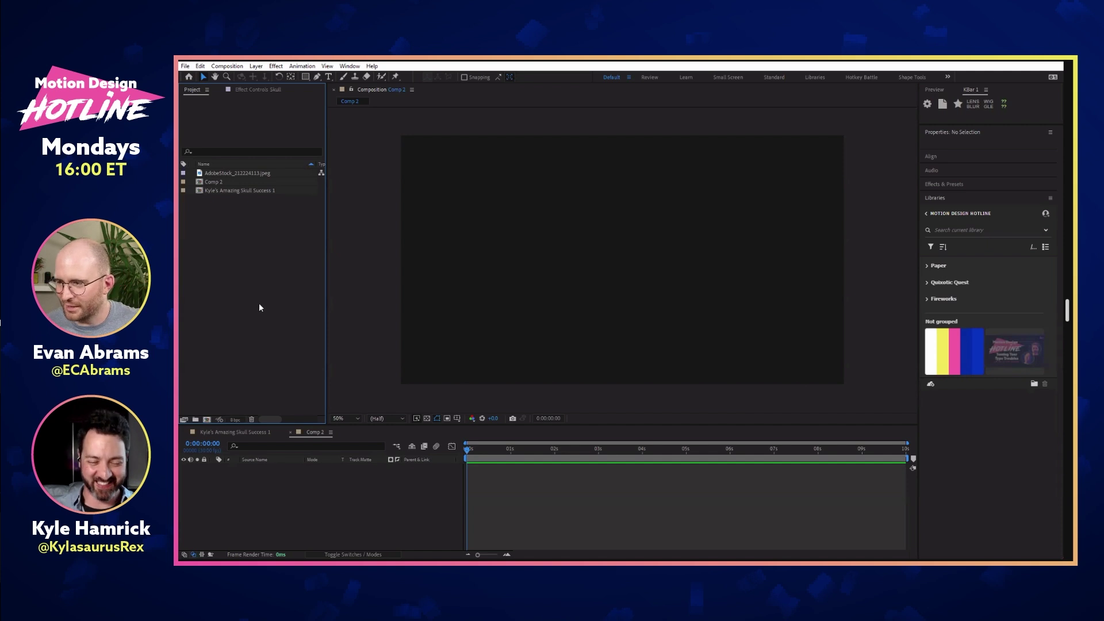
click(294, 509)
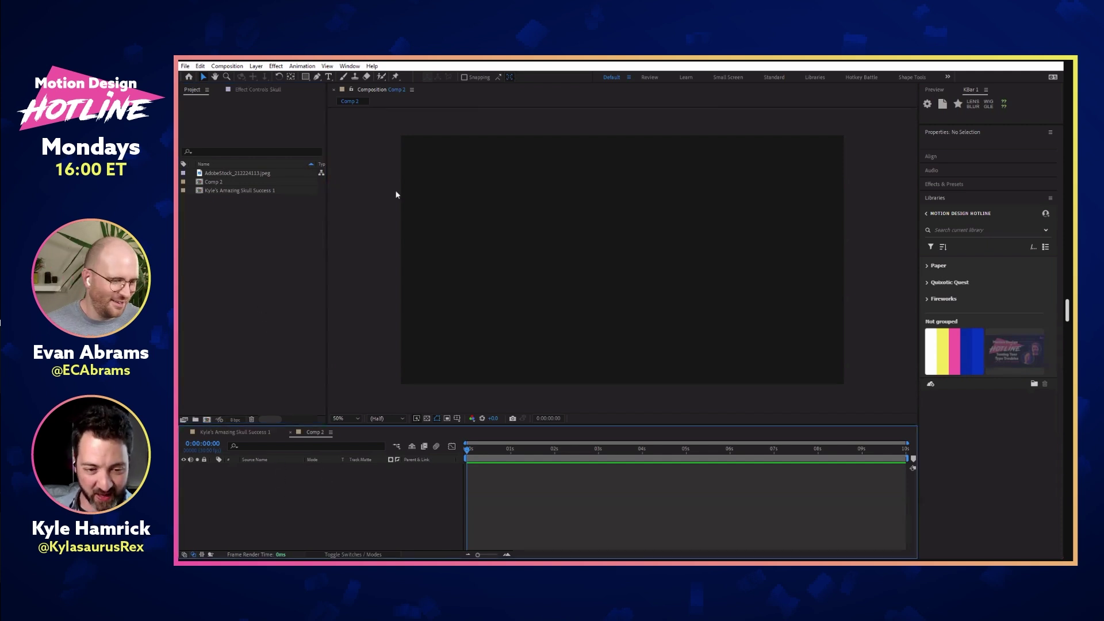
double_click(304, 78)
key(v)
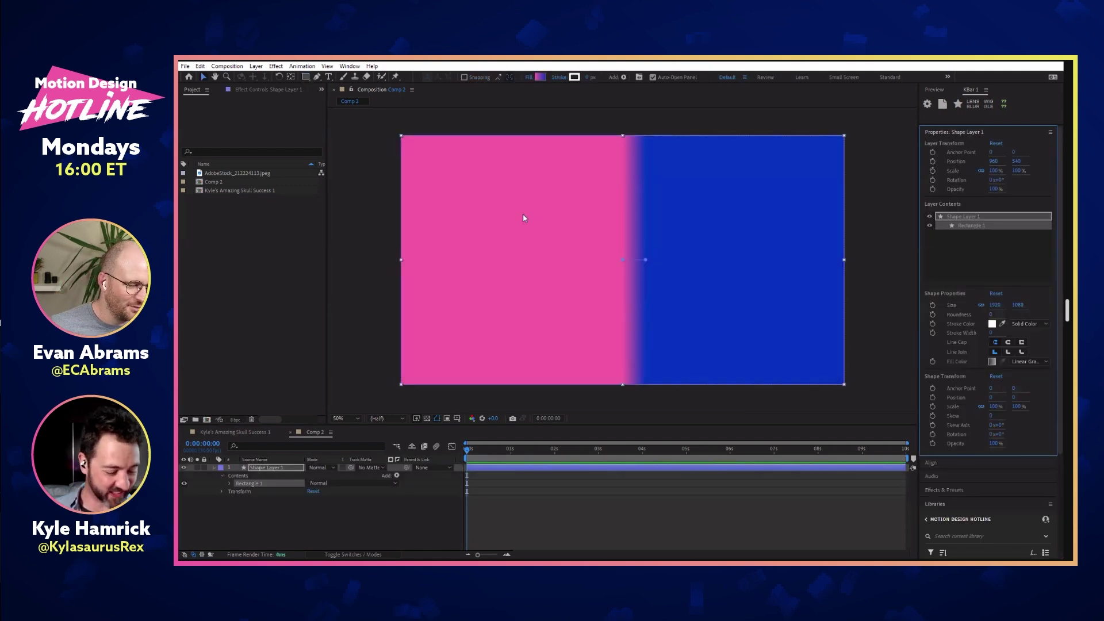
drag(624, 260, 569, 154)
drag(645, 260, 701, 349)
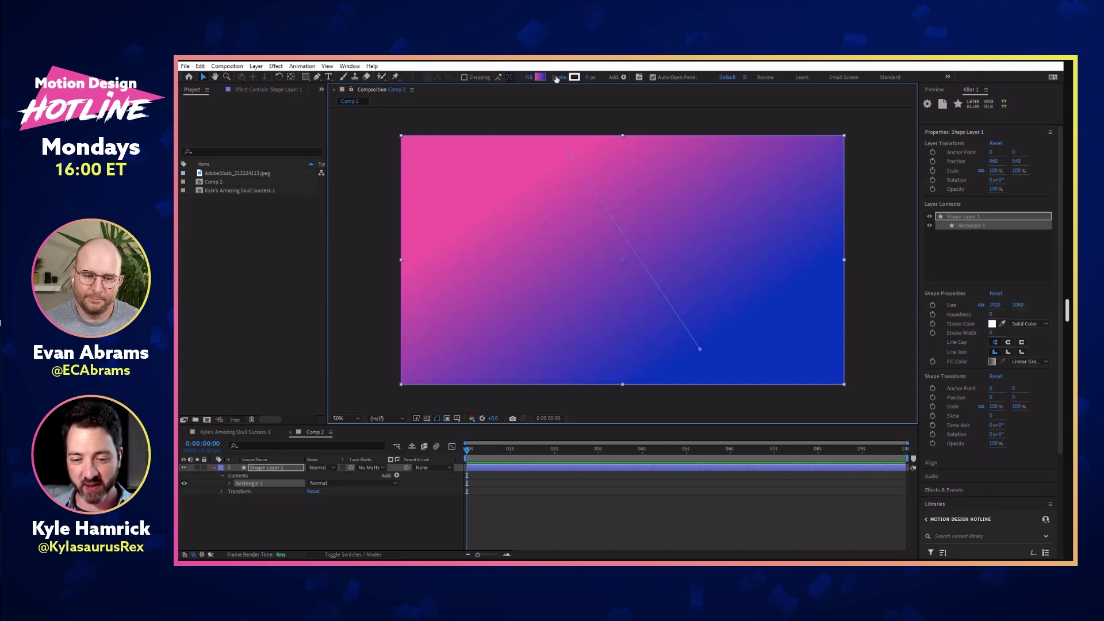
Step: Apply a random set of three effects to the gradient shape layer and inspect each effect
click(1005, 105)
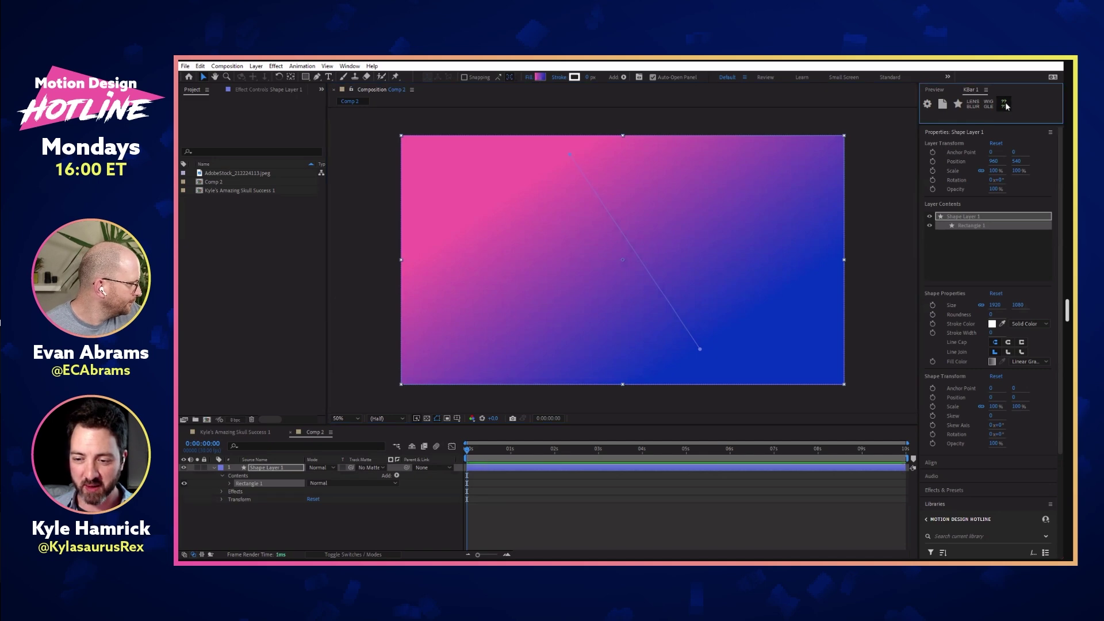
click(273, 89)
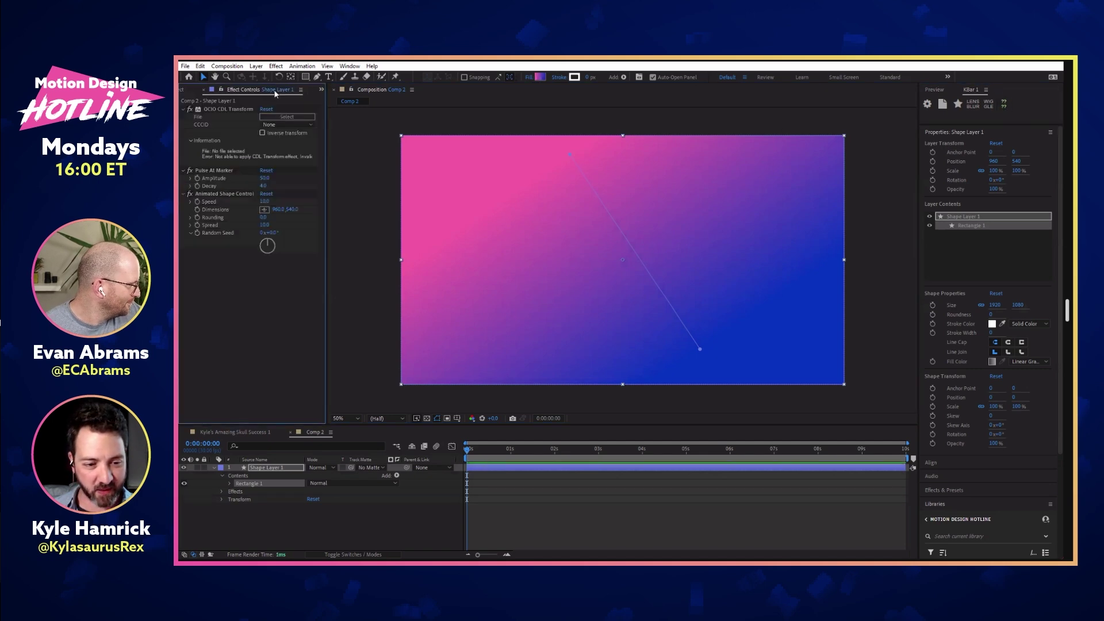
click(229, 111)
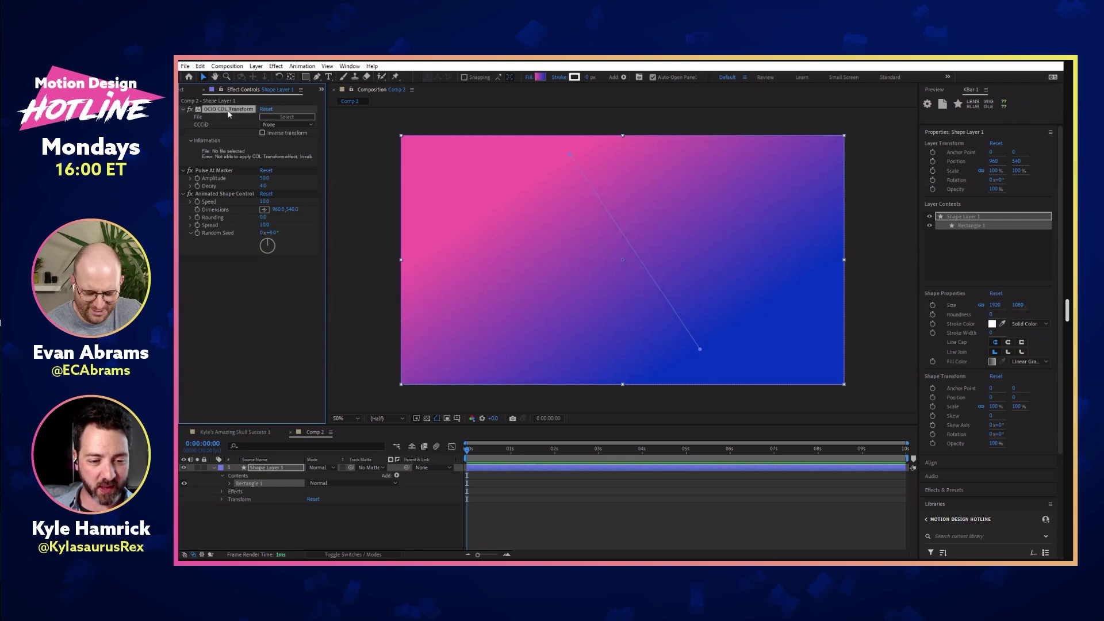
click(229, 170)
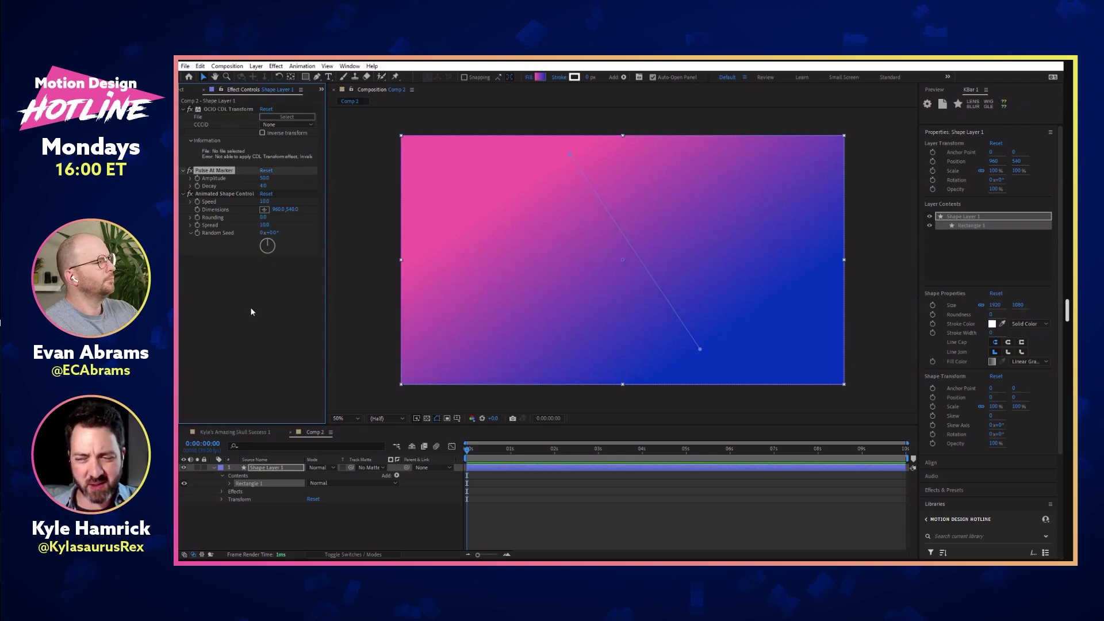
right_click(222, 174)
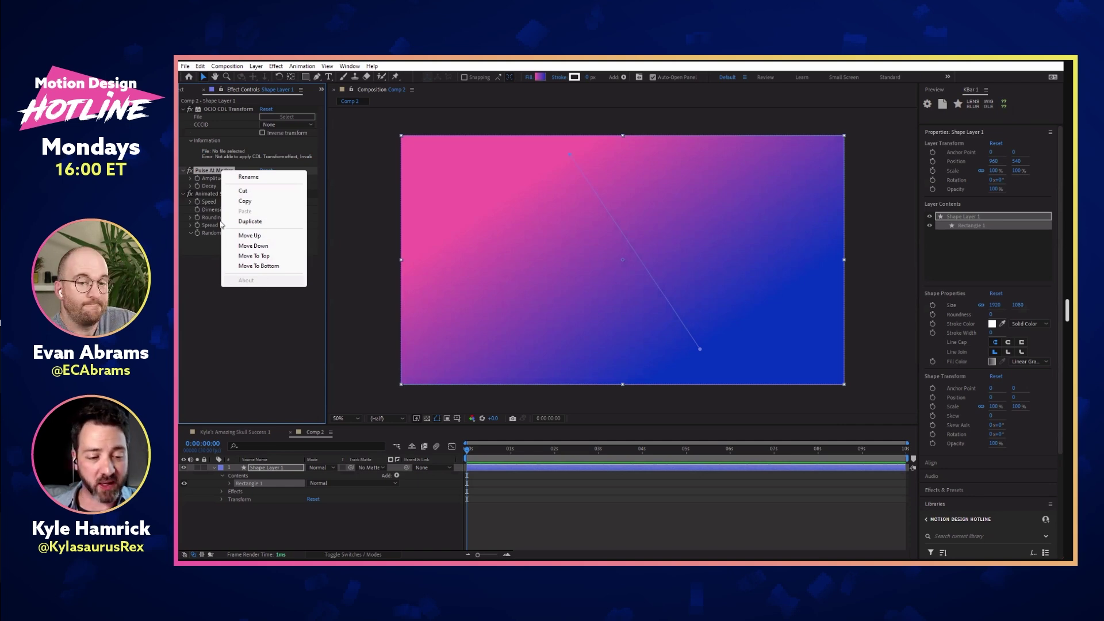
click(208, 194)
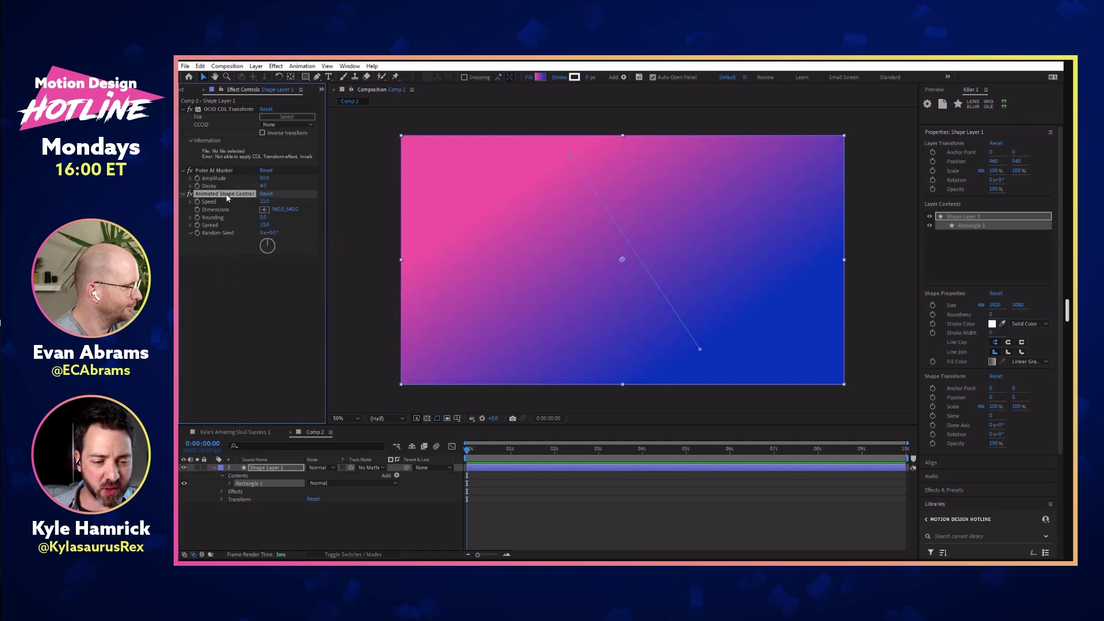
right_click(228, 197)
Step: Delete all effects from the gradient shape layer and apply a fresh random set of three
click(216, 106)
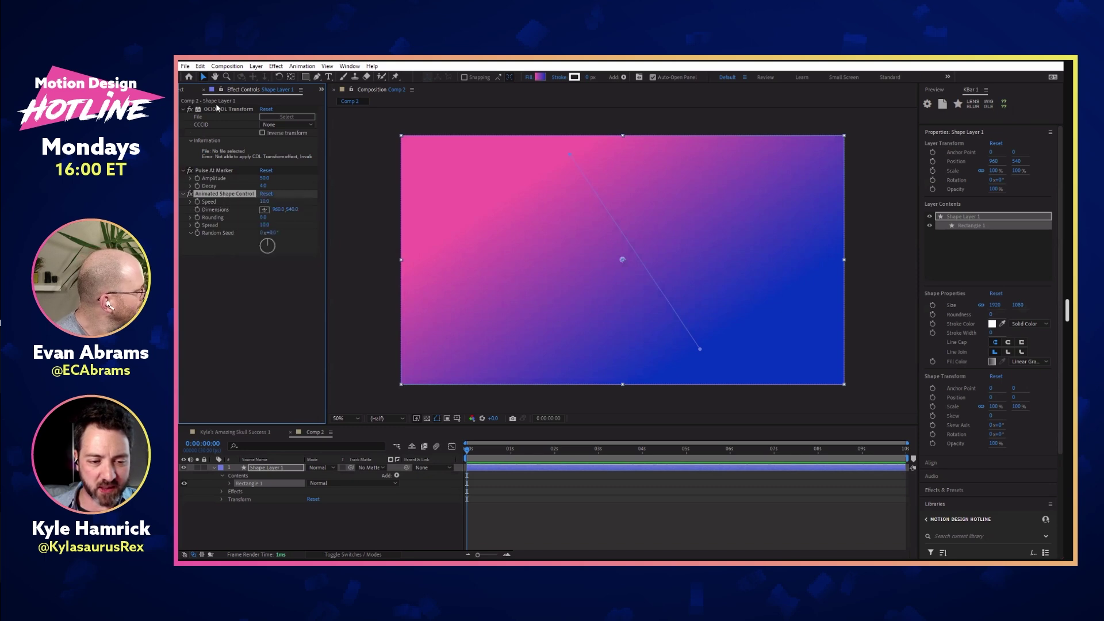
key(ctrl+a)
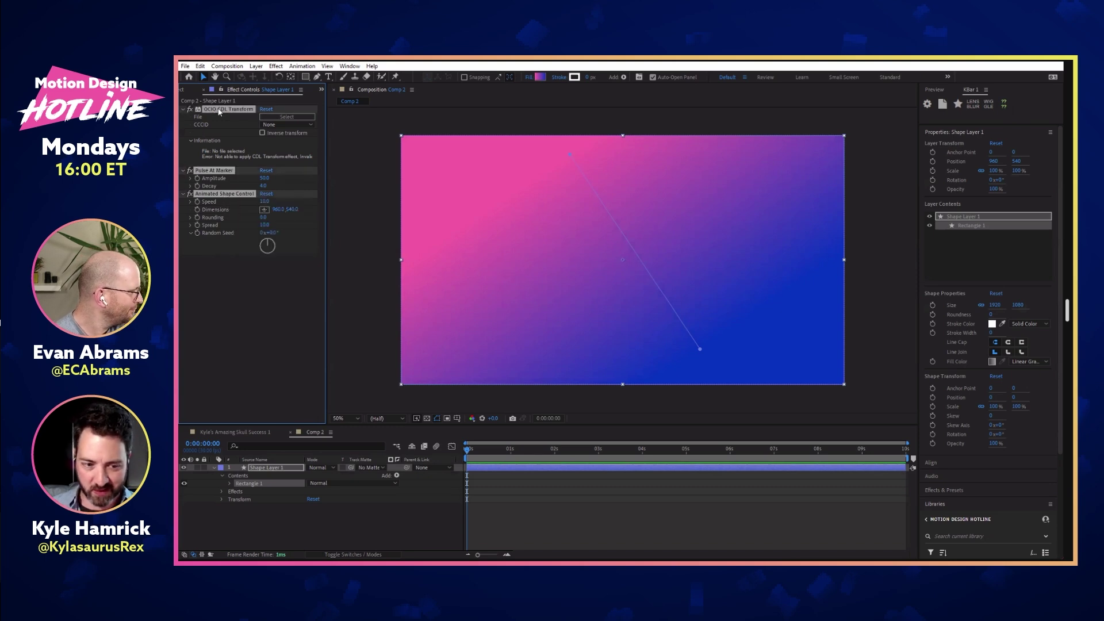
key(Delete)
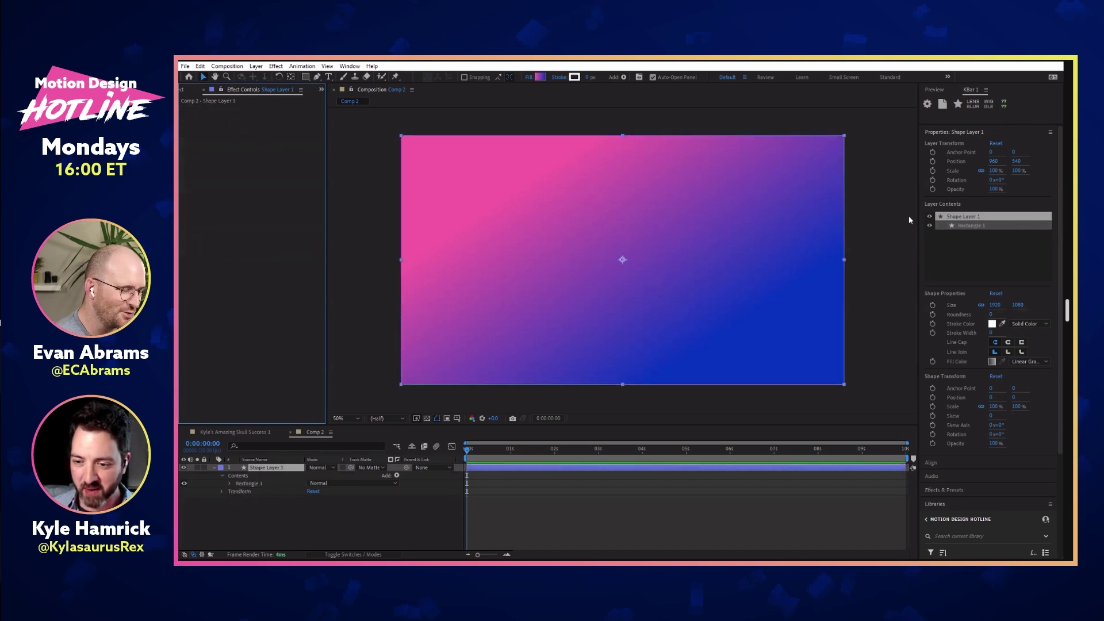
click(1004, 105)
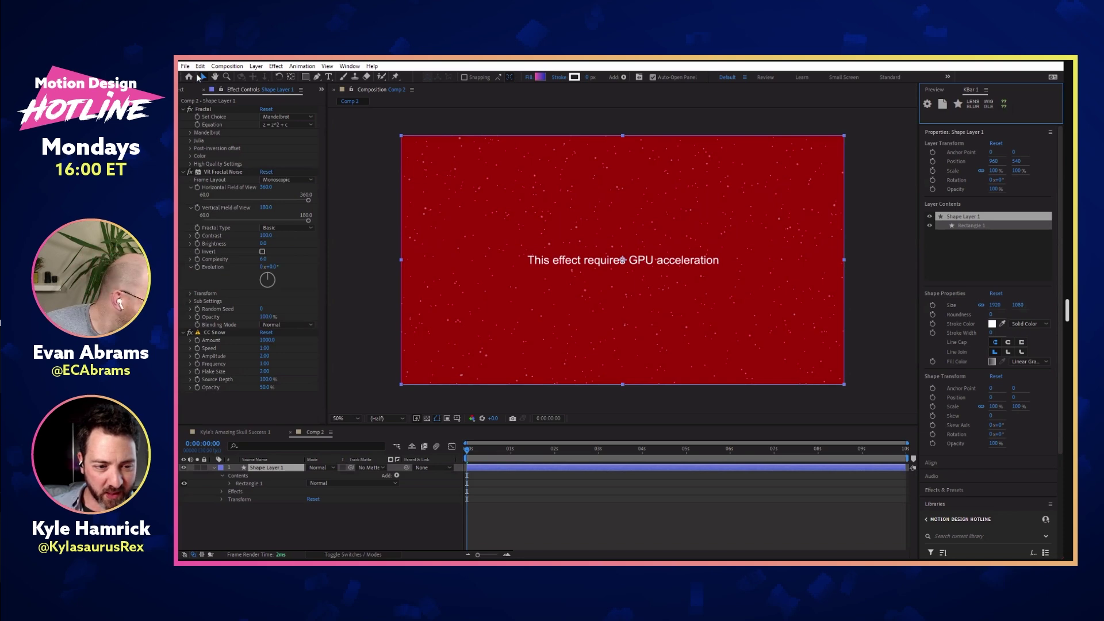
Step: Set the project's video rendering and effects to Mercury GPU Acceleration (CUDA)
key(alt+f)
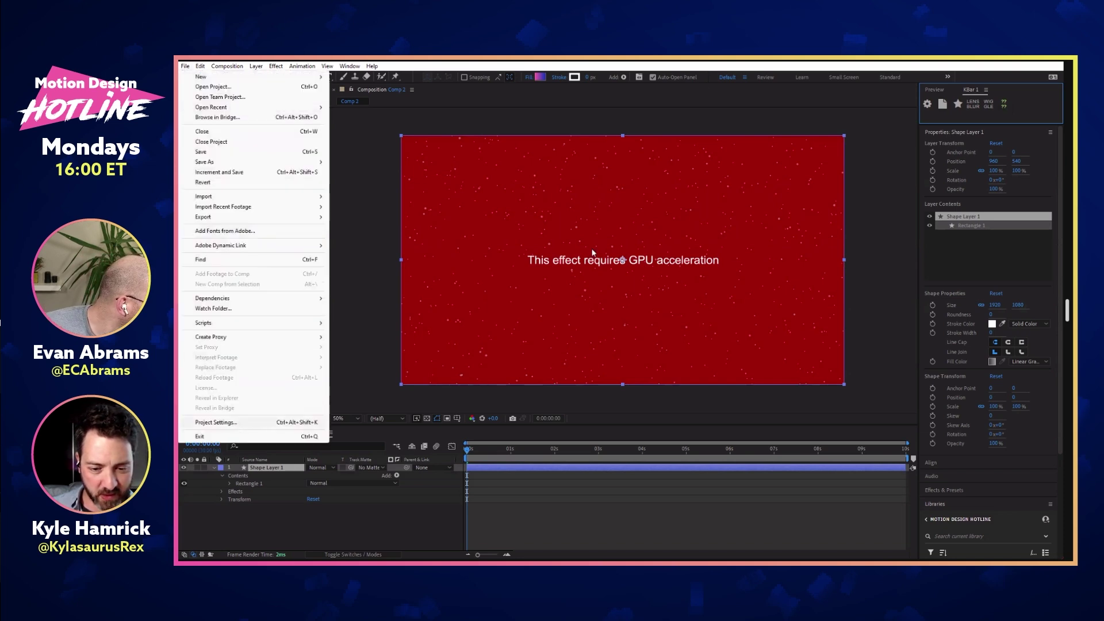
click(236, 424)
click(561, 170)
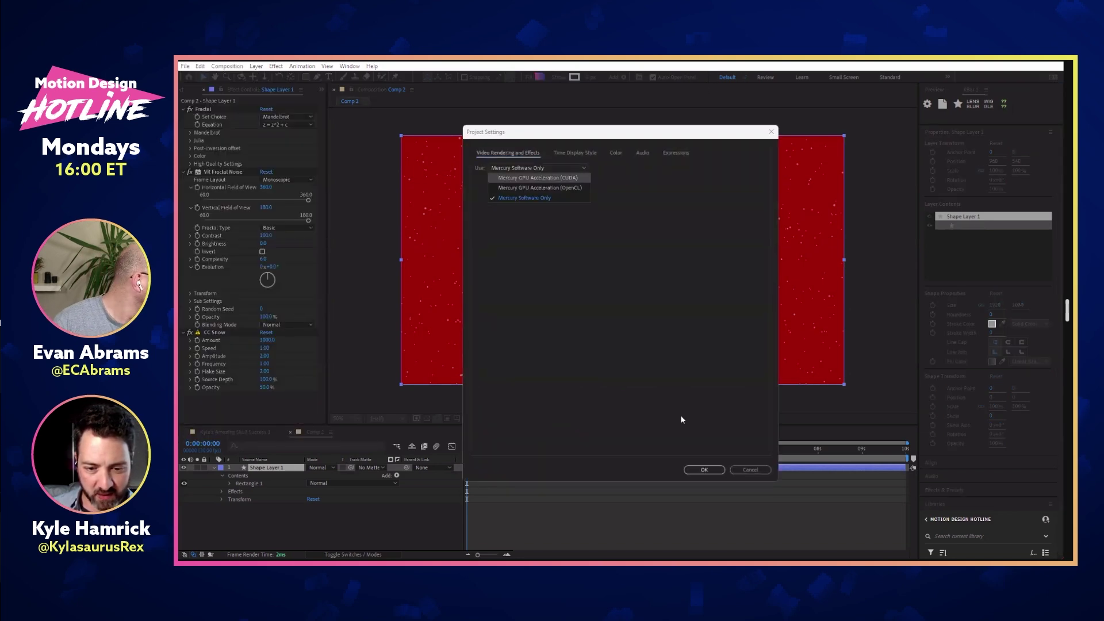
click(562, 179)
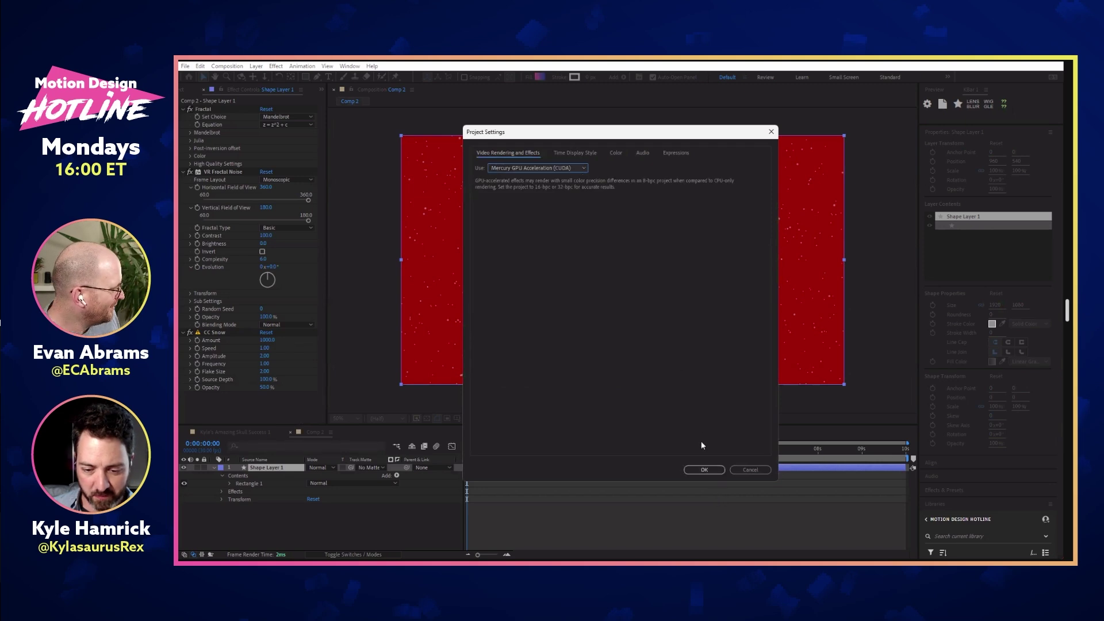
click(704, 470)
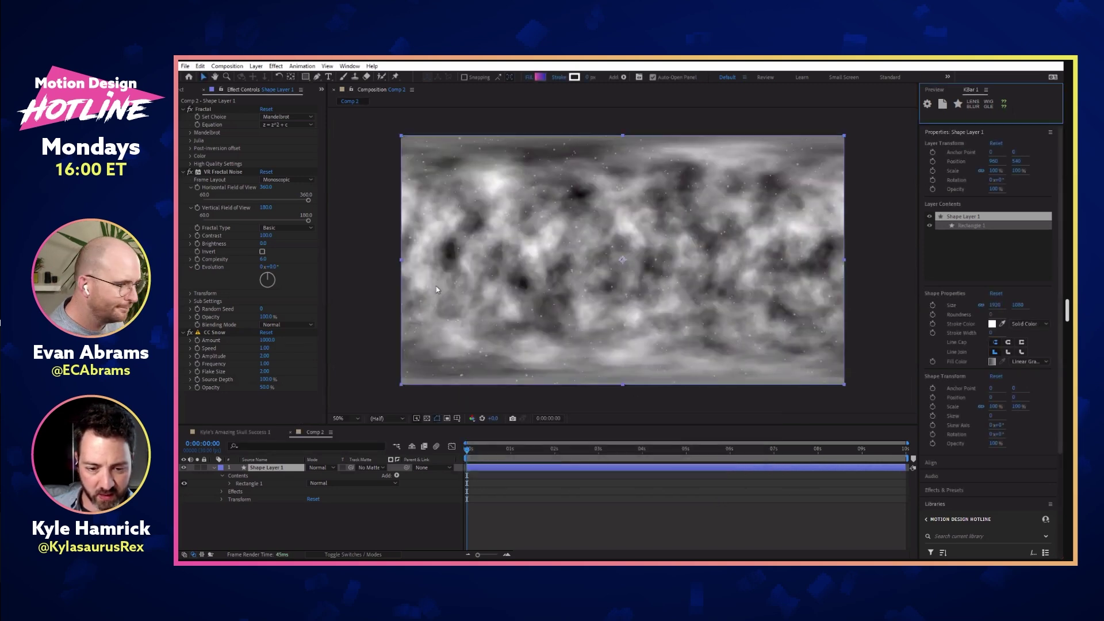
Step: Toggle the Fractal, VR Fractal Noise and CC Snow effects to view each one alone on the gradient
click(190, 333)
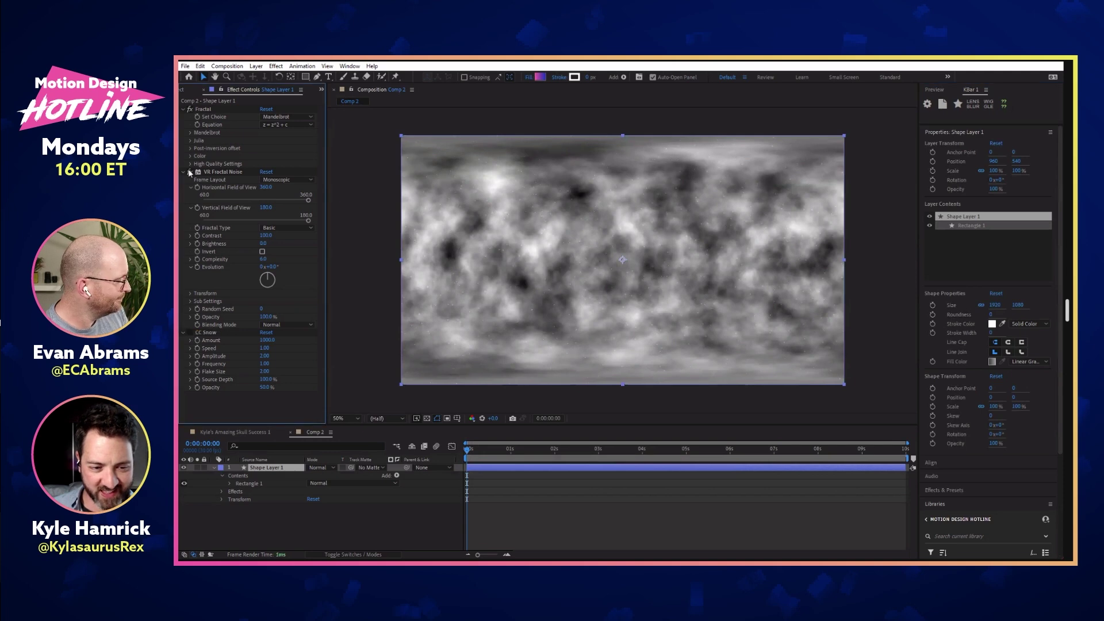
click(189, 171)
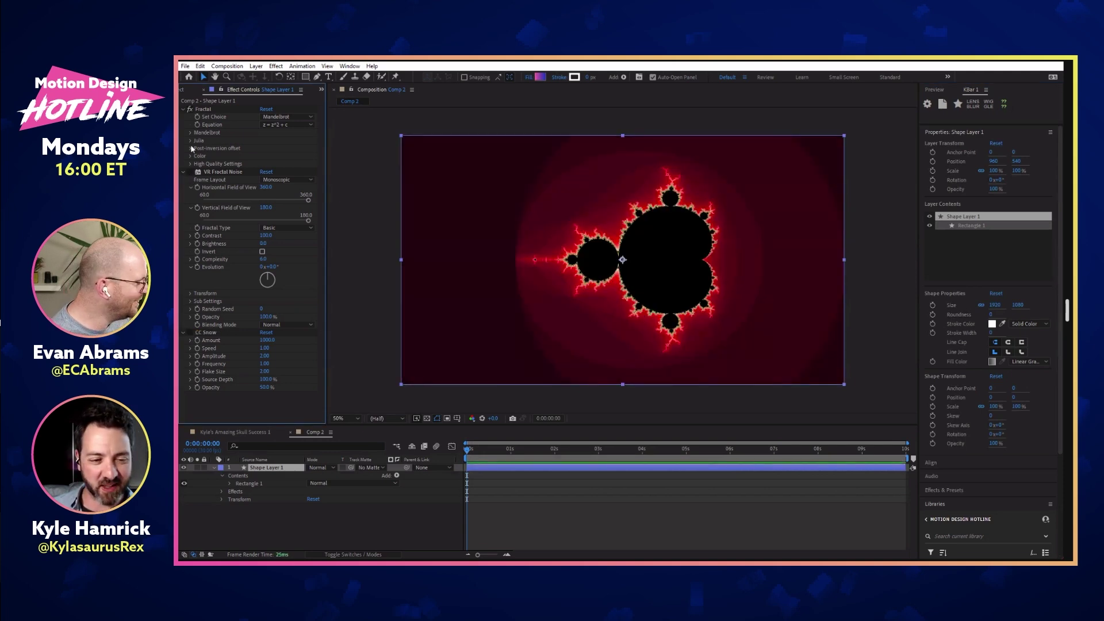
click(189, 108)
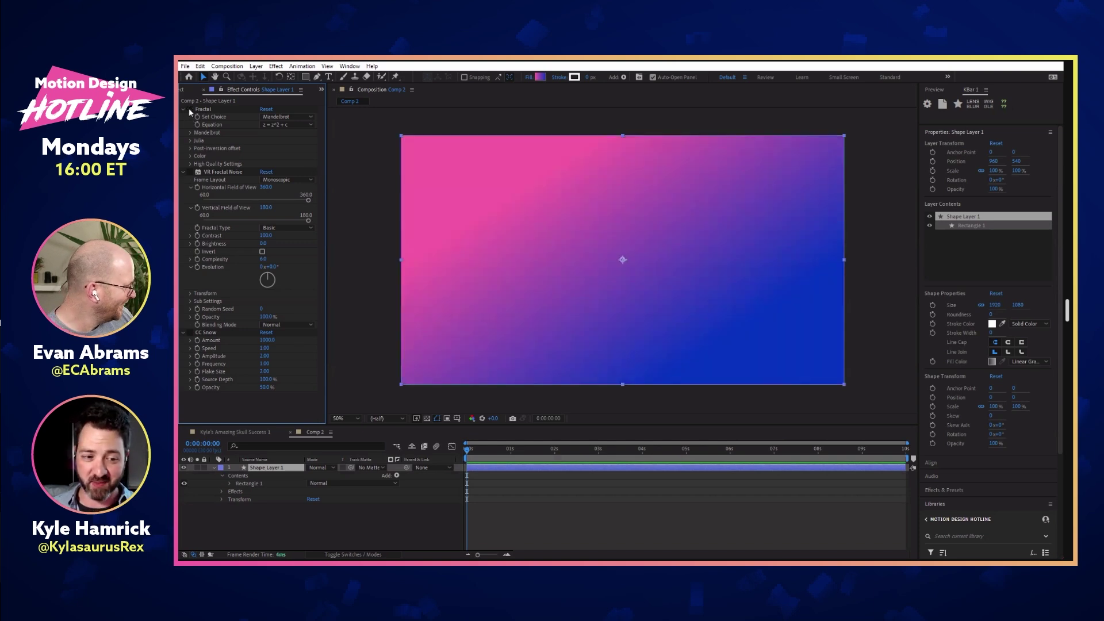
click(189, 109)
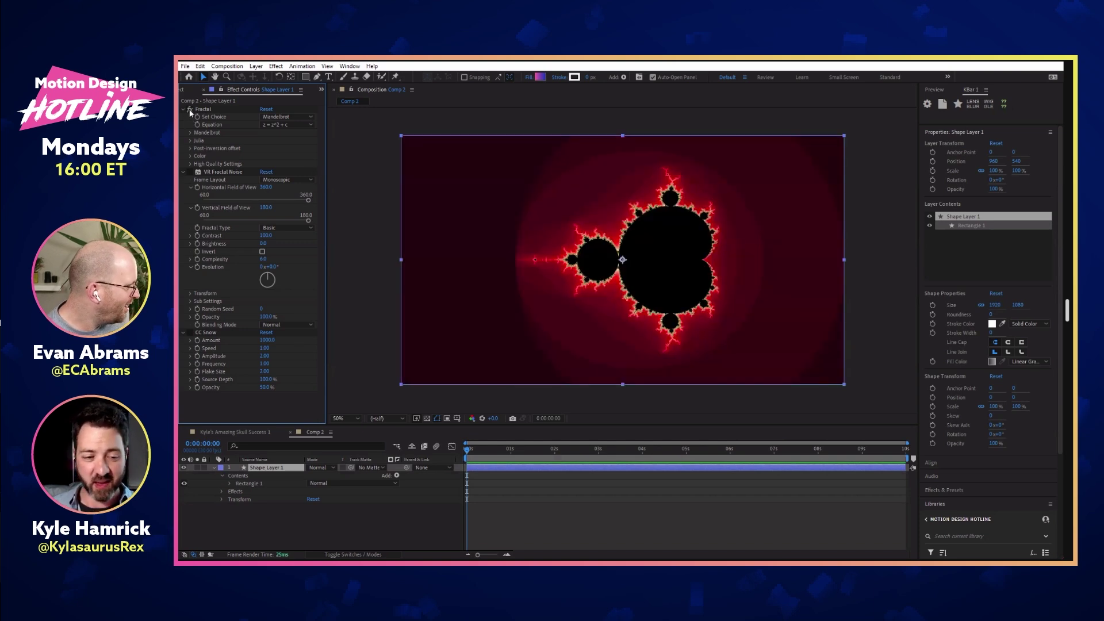
click(189, 171)
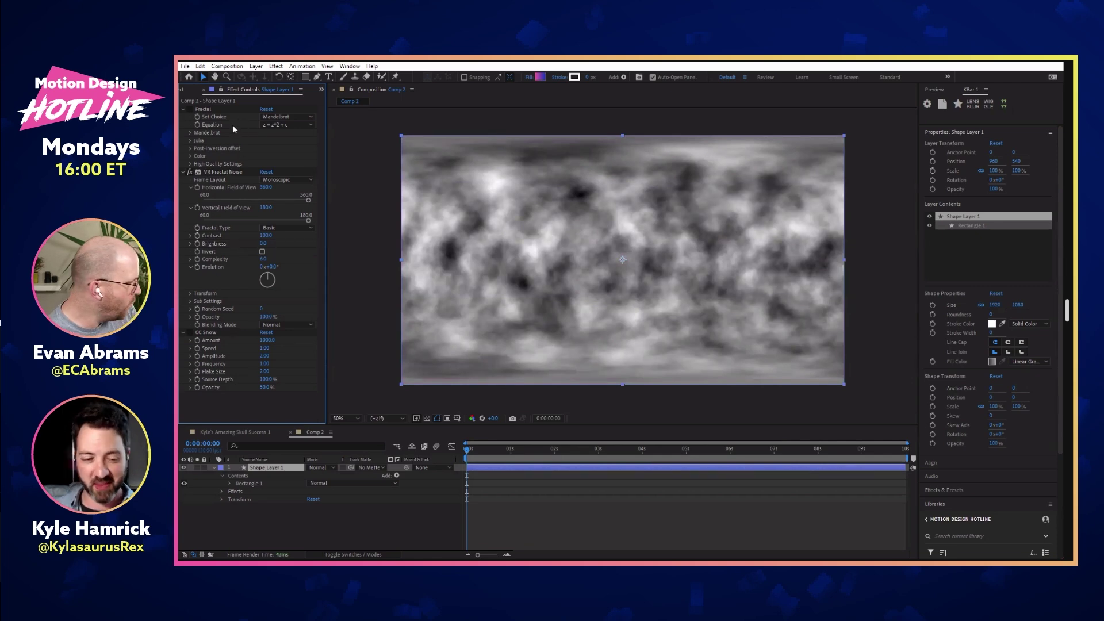
click(191, 171)
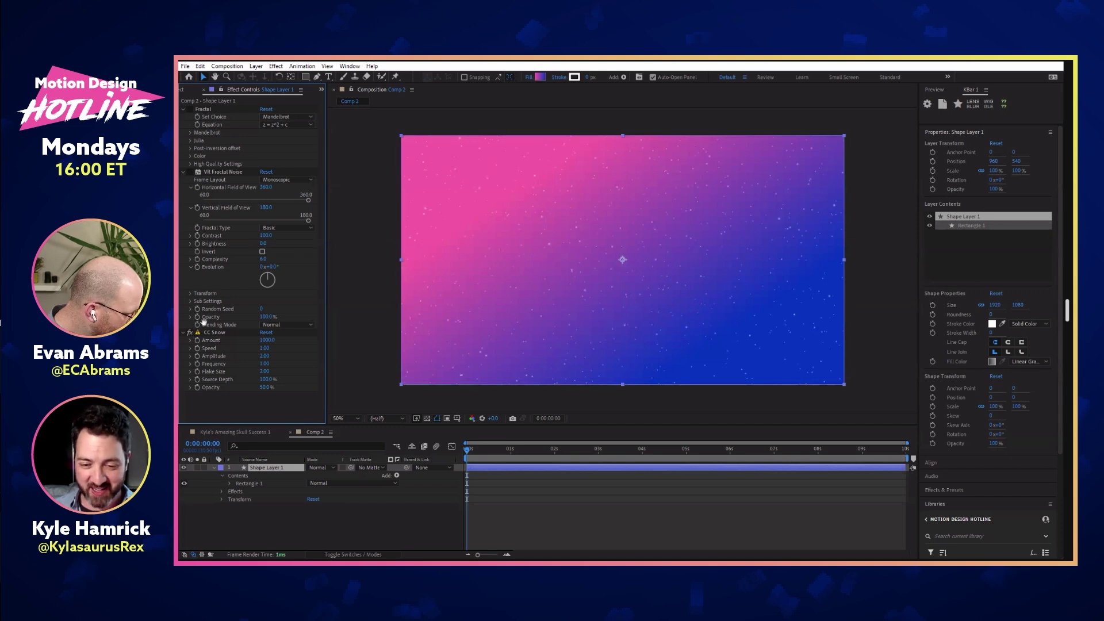
Step: Preview the CC Snow animation over the gradient and examine the snowflakes up close
key(space)
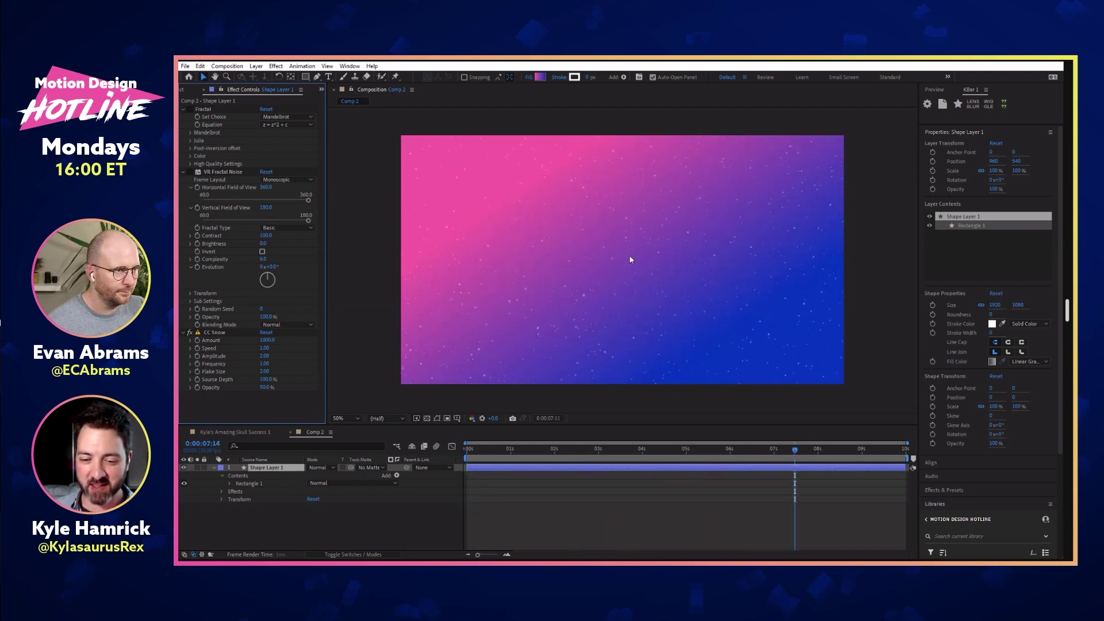
scroll(630, 260, up, 2)
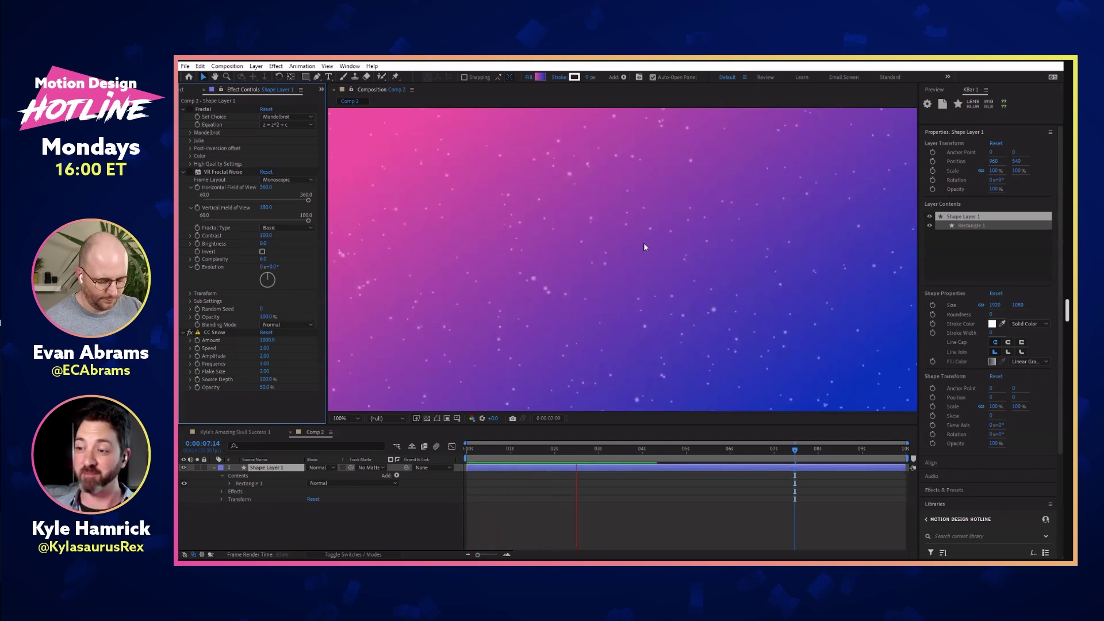
key(space)
scroll(596, 248, down, 2)
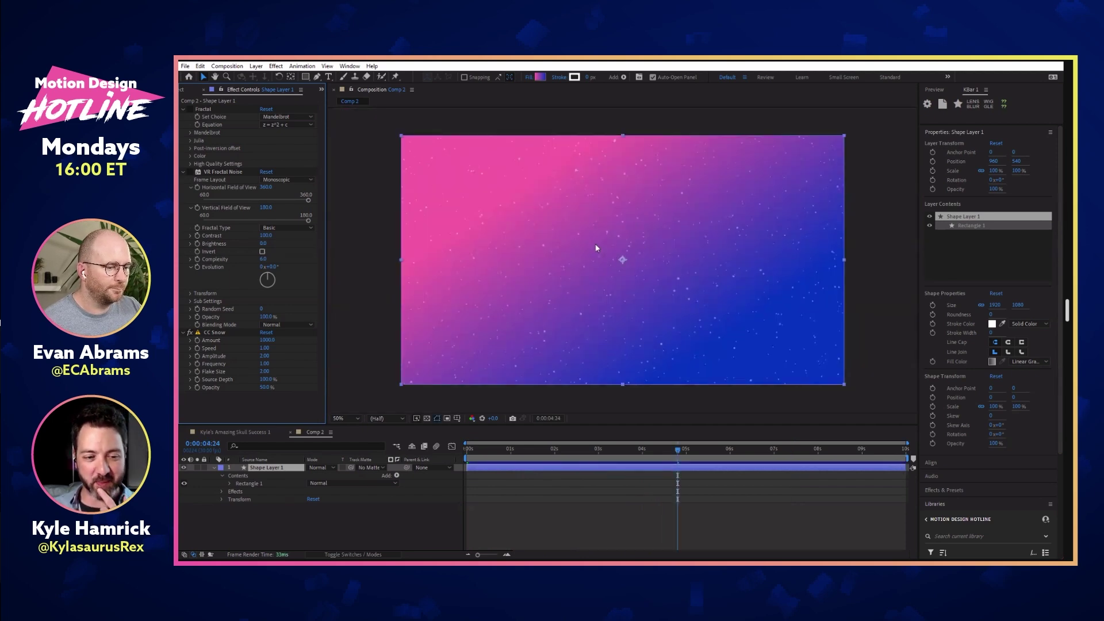
Step: Disable CC Snow, enable the Fractal effect, and collapse the settings of VR Fractal Noise and CC Snow
click(188, 332)
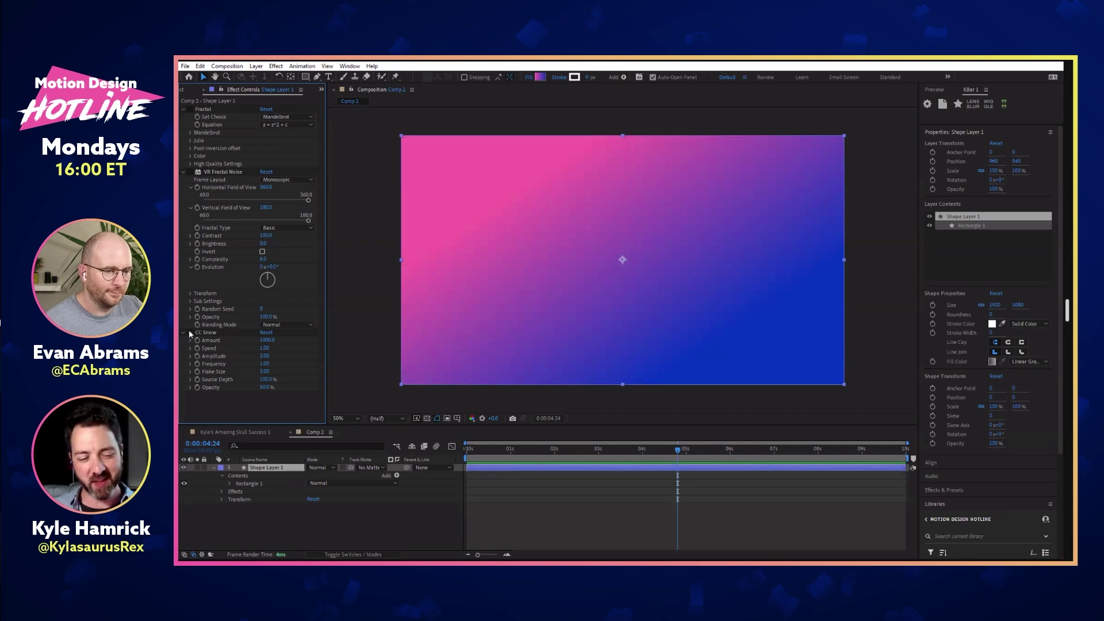
click(191, 109)
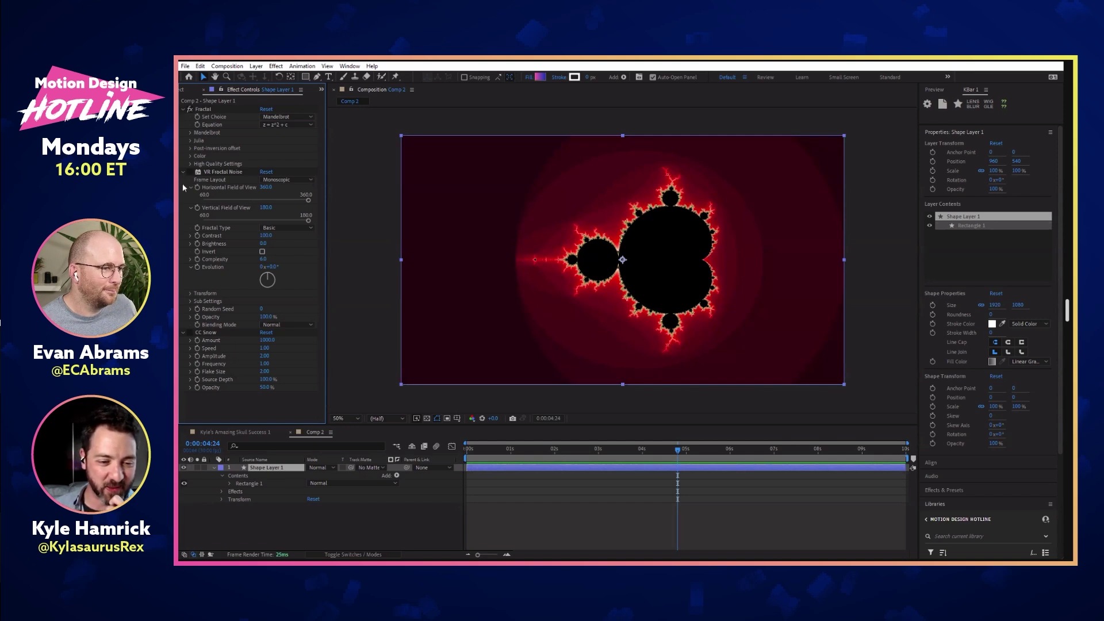
key(ctrl+grave)
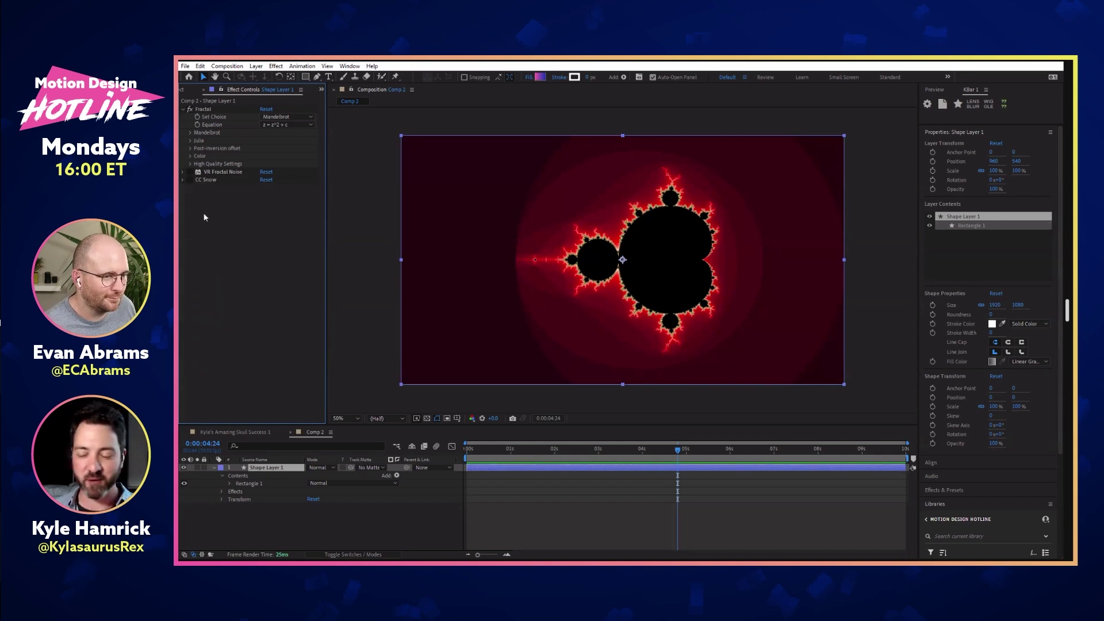
click(182, 173)
click(183, 173)
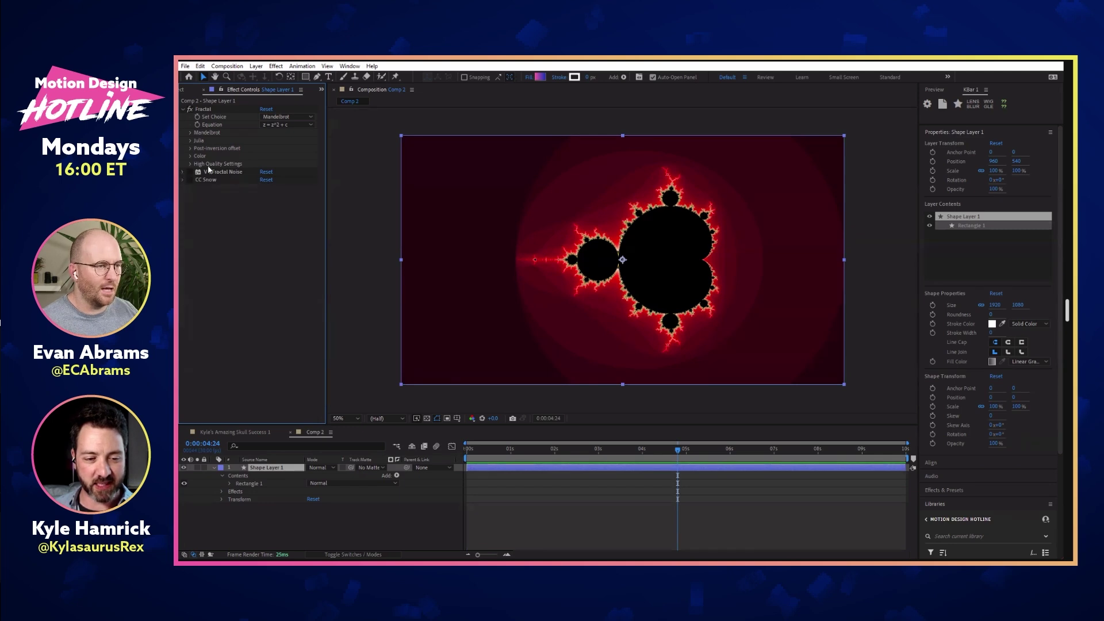
Step: Set the Fractal effect's equation to z = z^5 + c and its set choice to Julia
click(308, 126)
click(290, 155)
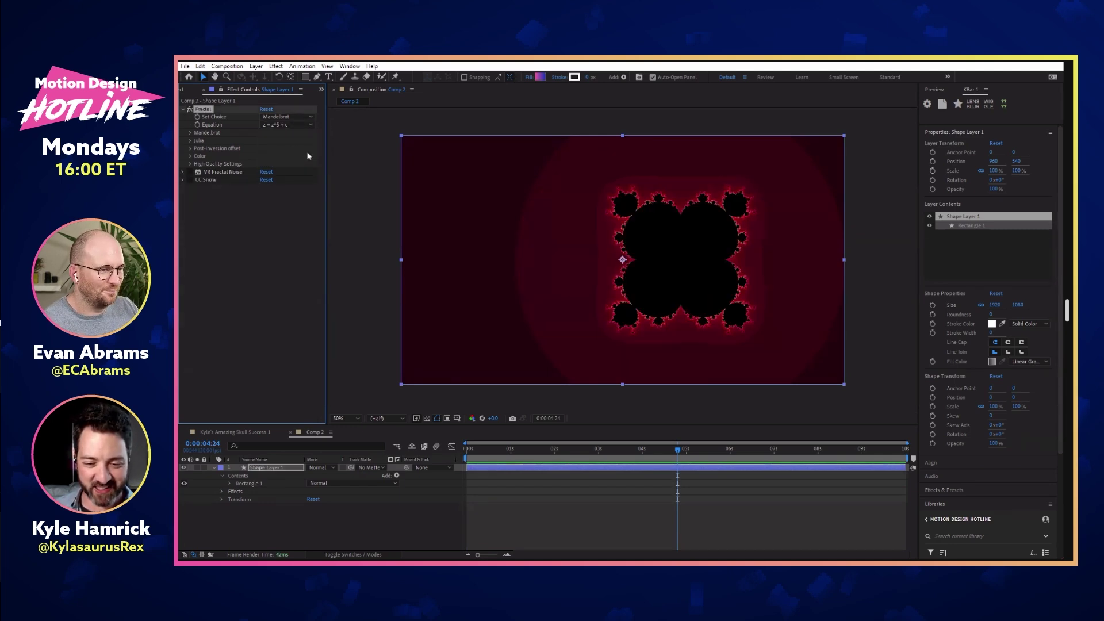
click(305, 118)
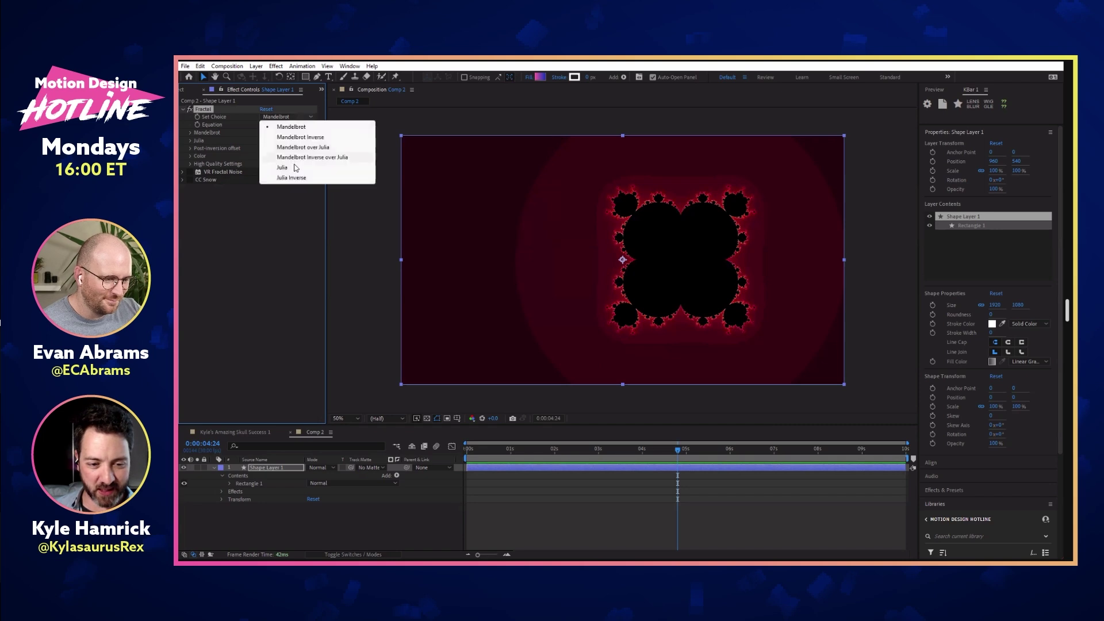
click(297, 164)
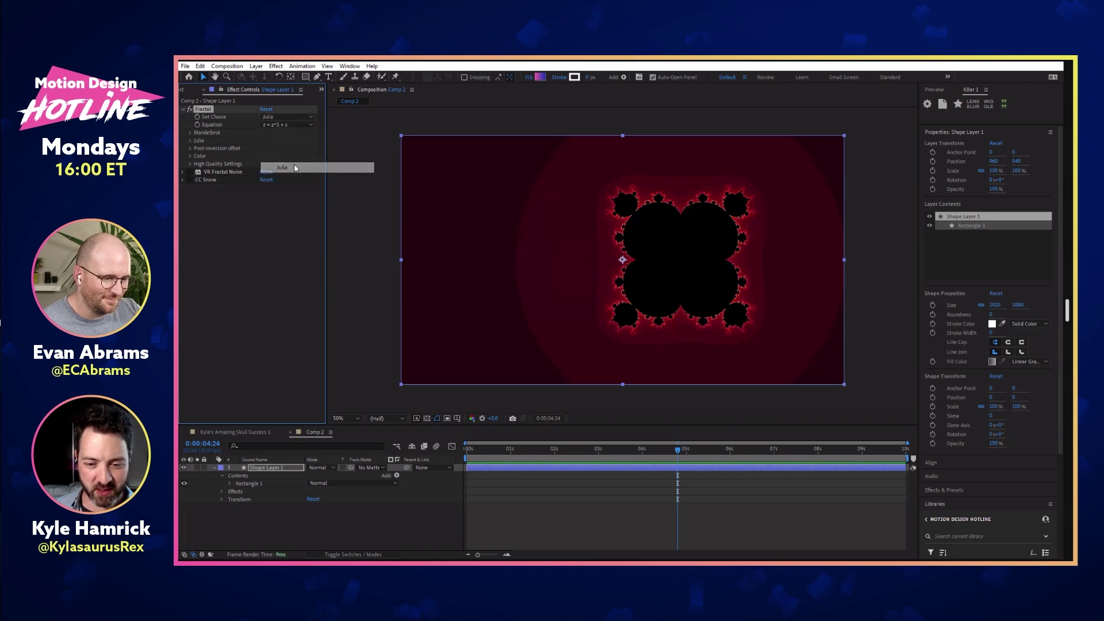
Step: Set the Julia magnification to 2.0 and adjust its escape limit, previewing the resulting fractal
click(190, 139)
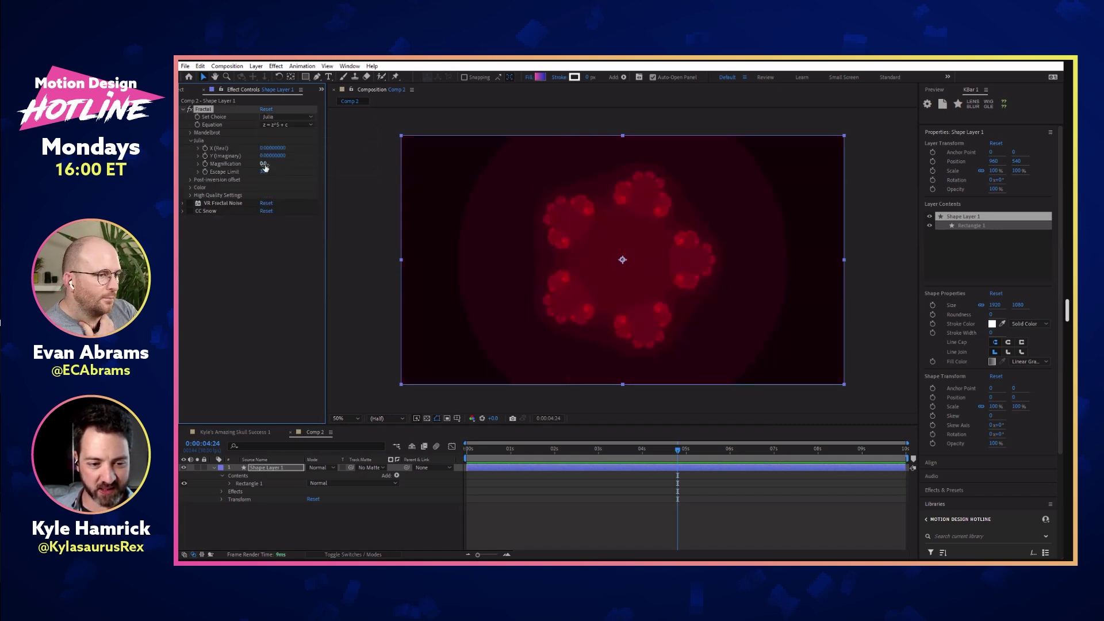
drag(263, 164, 338, 169)
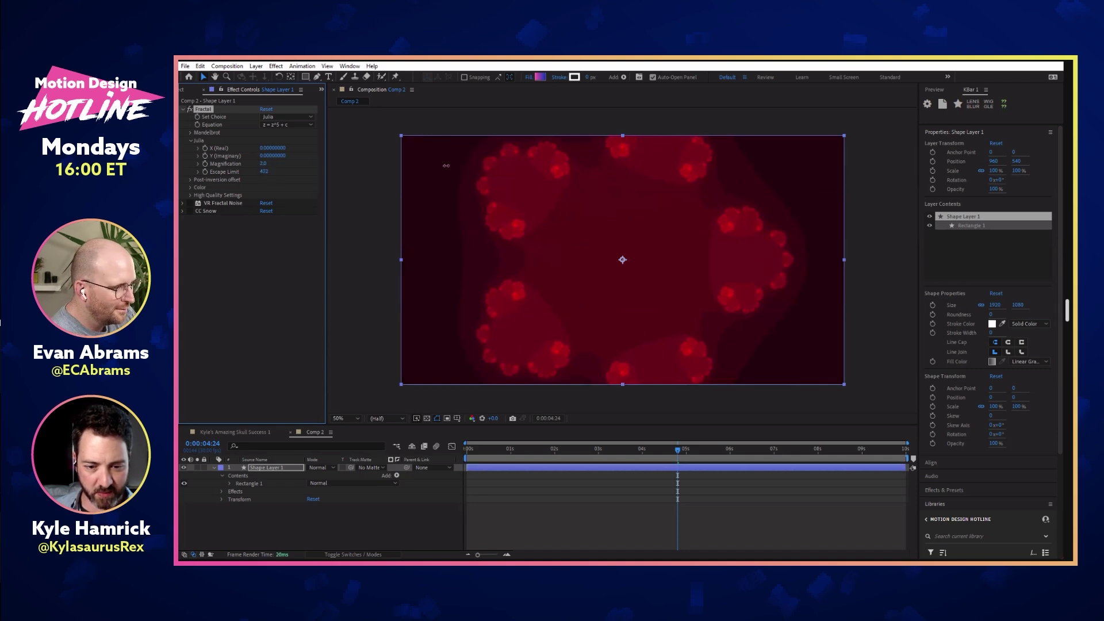
drag(264, 172, 239, 175)
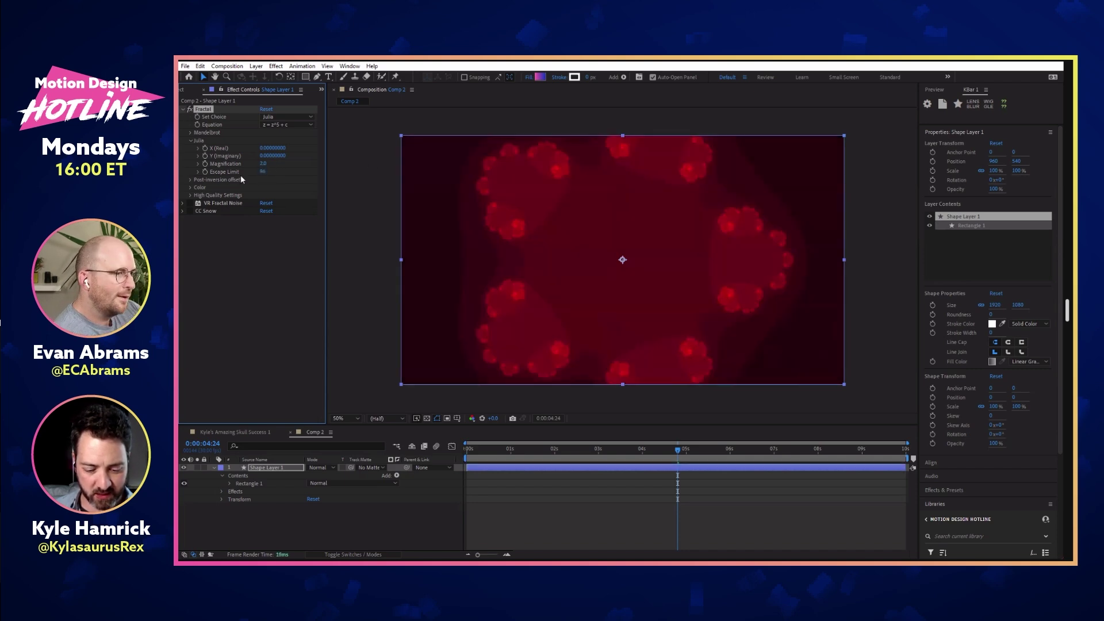
key(space)
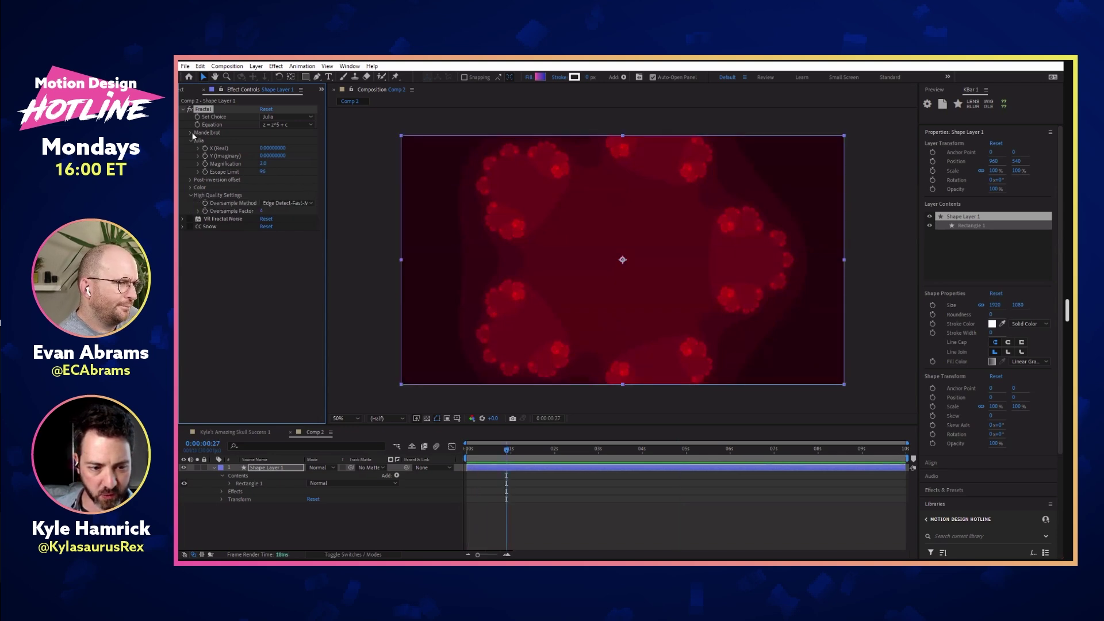
Step: Try shifting the Julia set's X (Real) value, and undo the change
drag(272, 179, 306, 181)
key(ctrl+z)
key(ctrl+z)
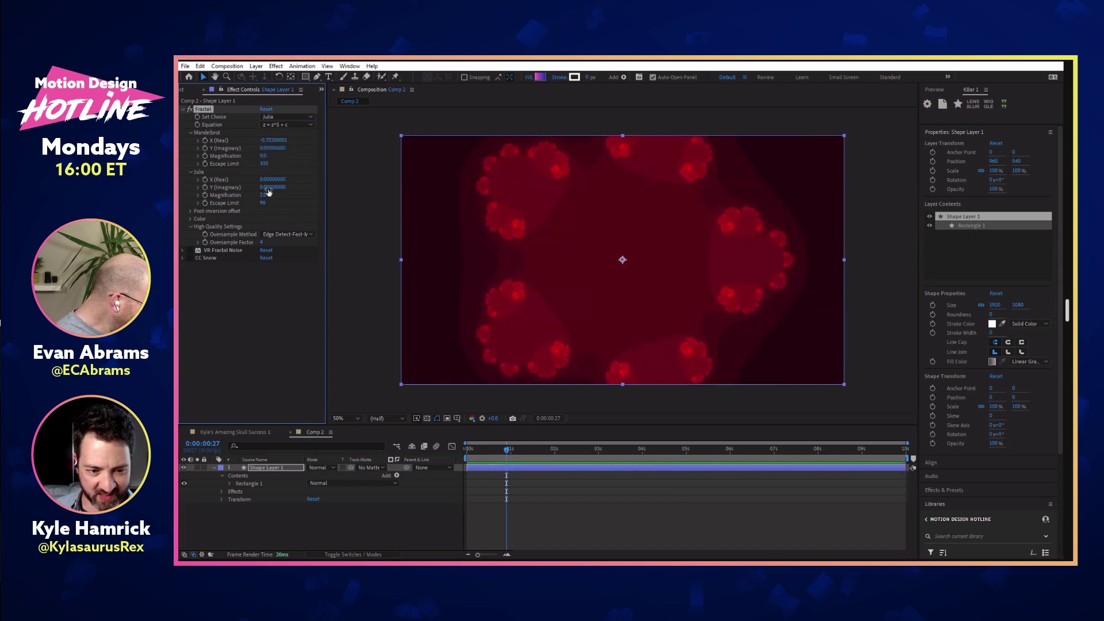
Step: Raise the Julia escape limit, and try out a post-inversion offset before undoing it
drag(262, 202, 189, 211)
click(190, 211)
drag(274, 225, 287, 219)
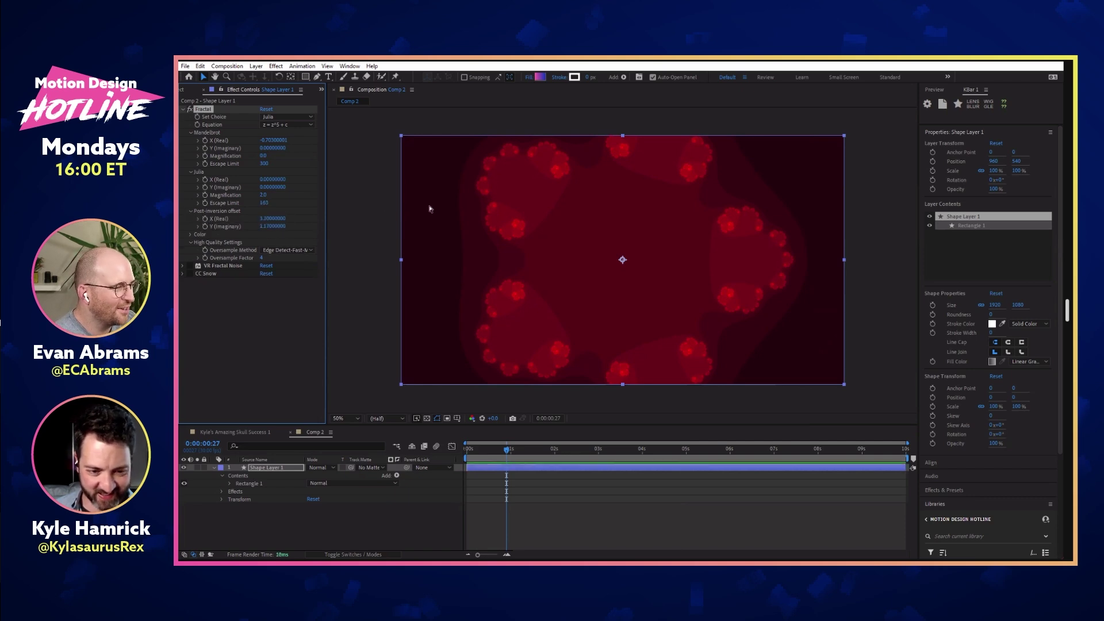
key(ctrl+z)
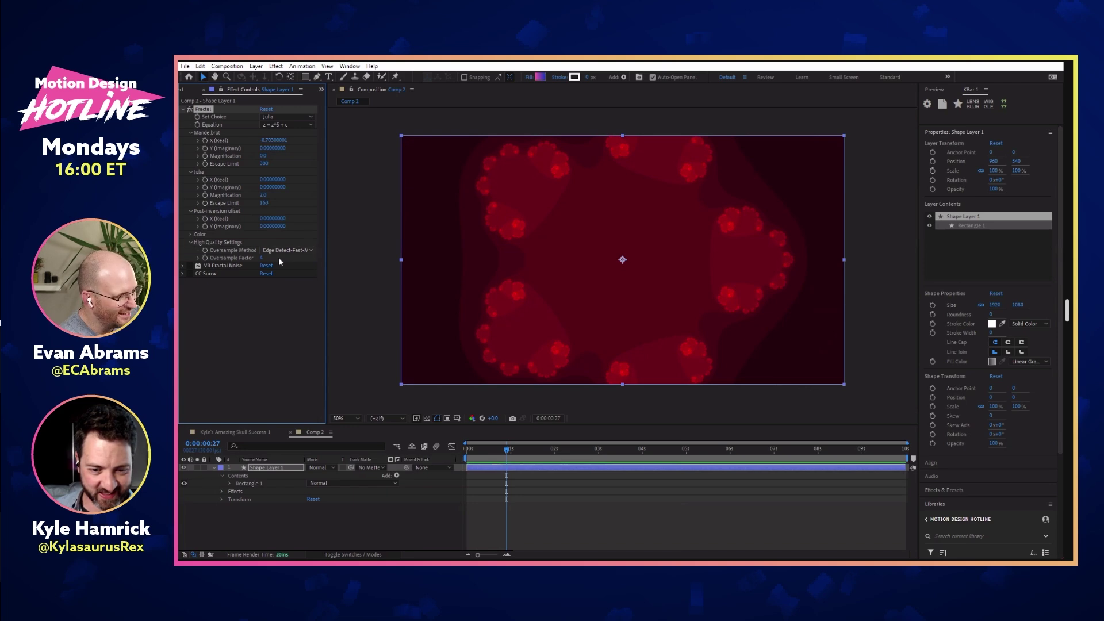
Step: Switch the Fractal effect's set choice to Julia Inverse and set the Julia magnification to 1.0
click(306, 120)
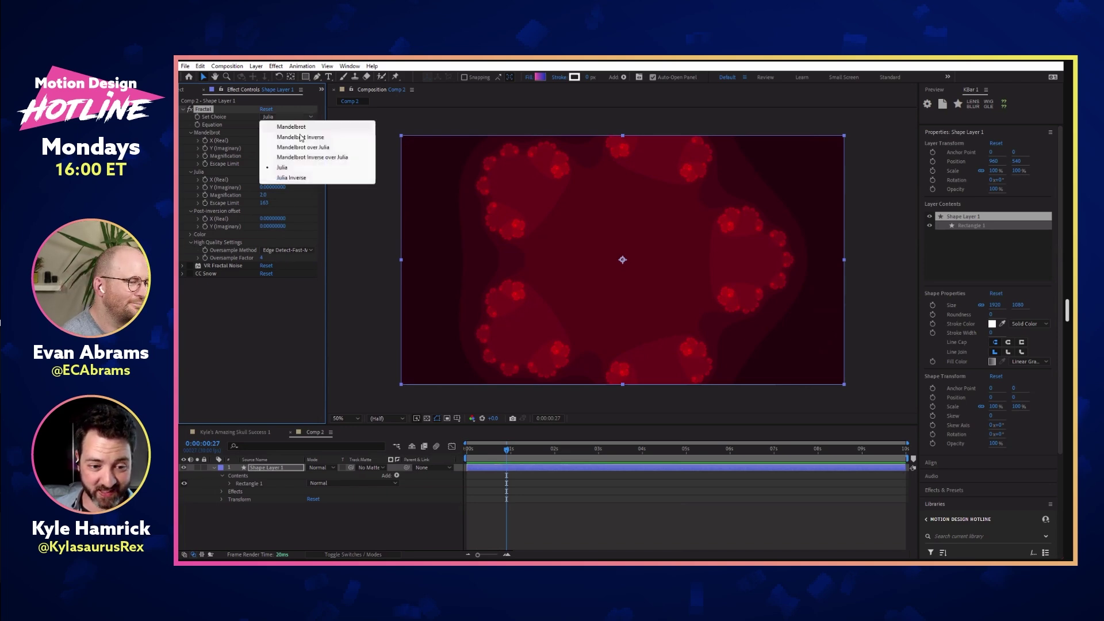
click(300, 179)
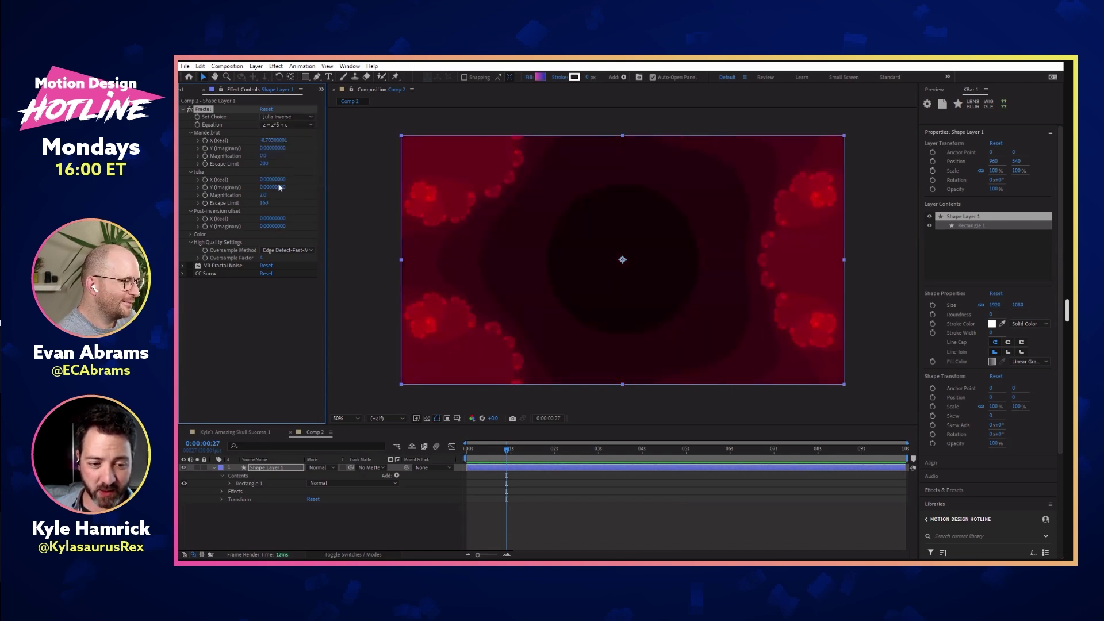
mouse_move(262, 195)
mouse_down()
mouse_move(252, 196)
mouse_move(269, 195)
mouse_up()
Step: Compare the z = z^2 + c and z = z^3 + c fractal equations, and settle on z = z^7 + c
click(302, 124)
click(299, 135)
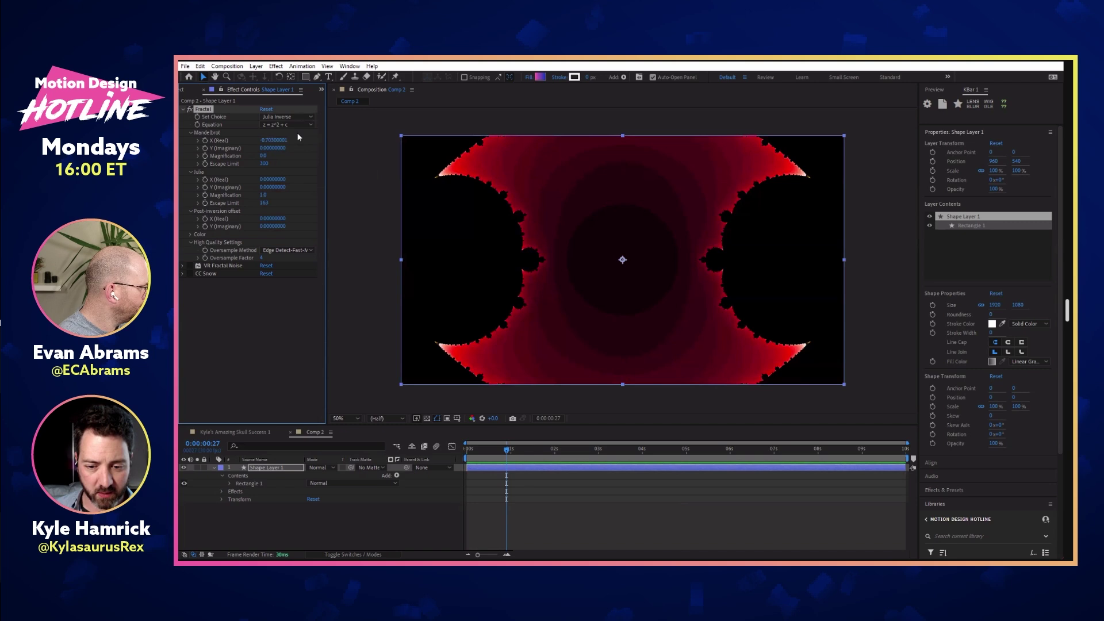
click(299, 124)
click(298, 145)
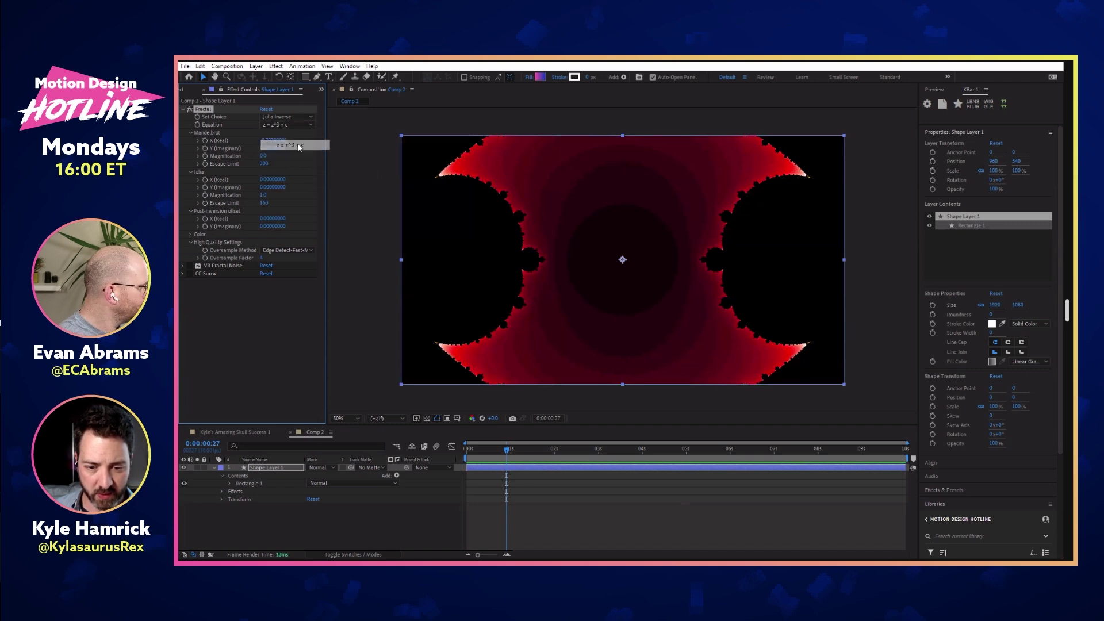
click(297, 127)
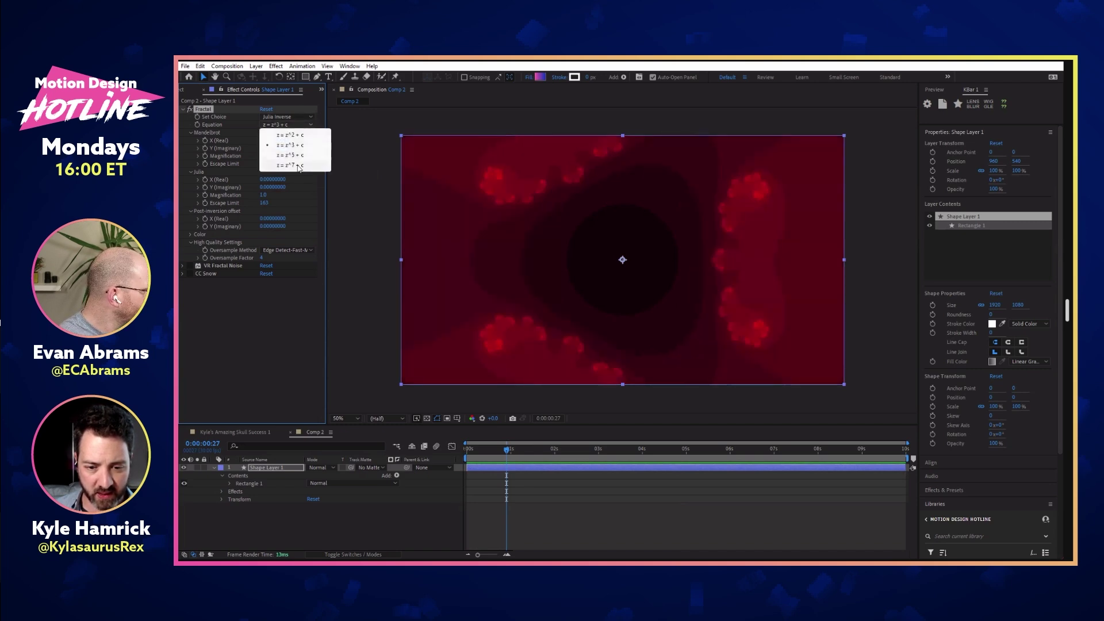
click(299, 166)
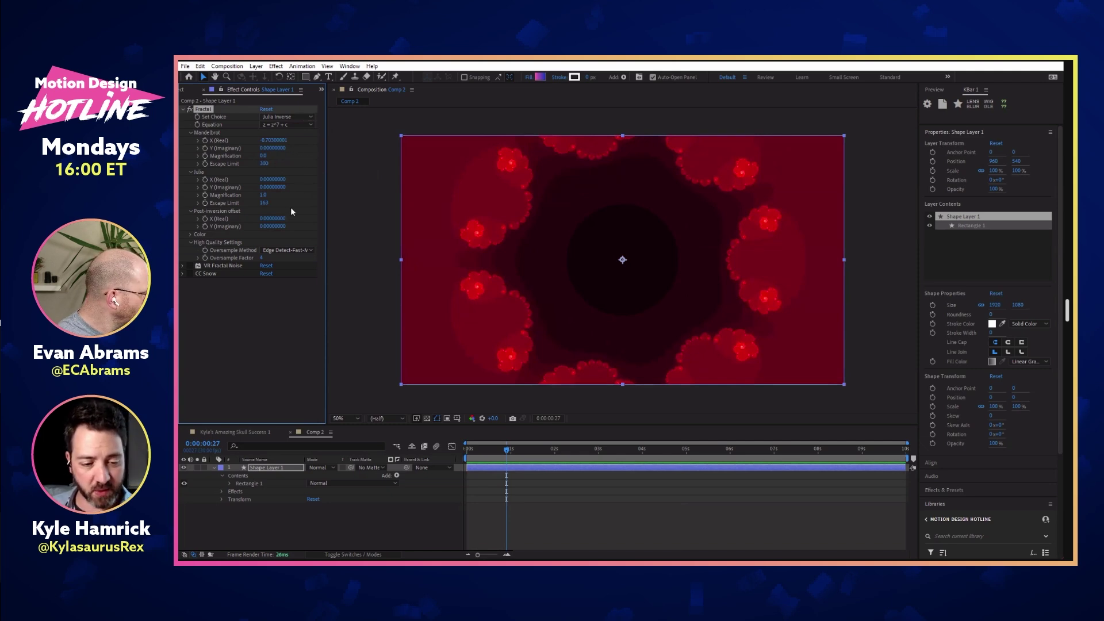
Step: Collapse the Fractal settings, enable VR Fractal Noise, and expand its settings
click(183, 109)
click(190, 116)
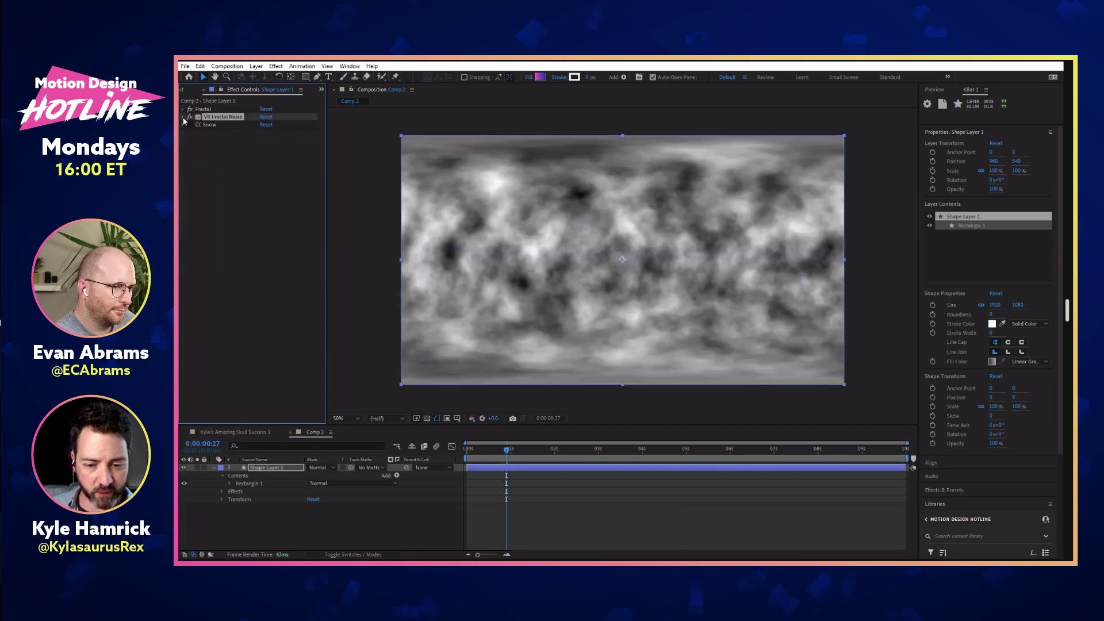
click(183, 116)
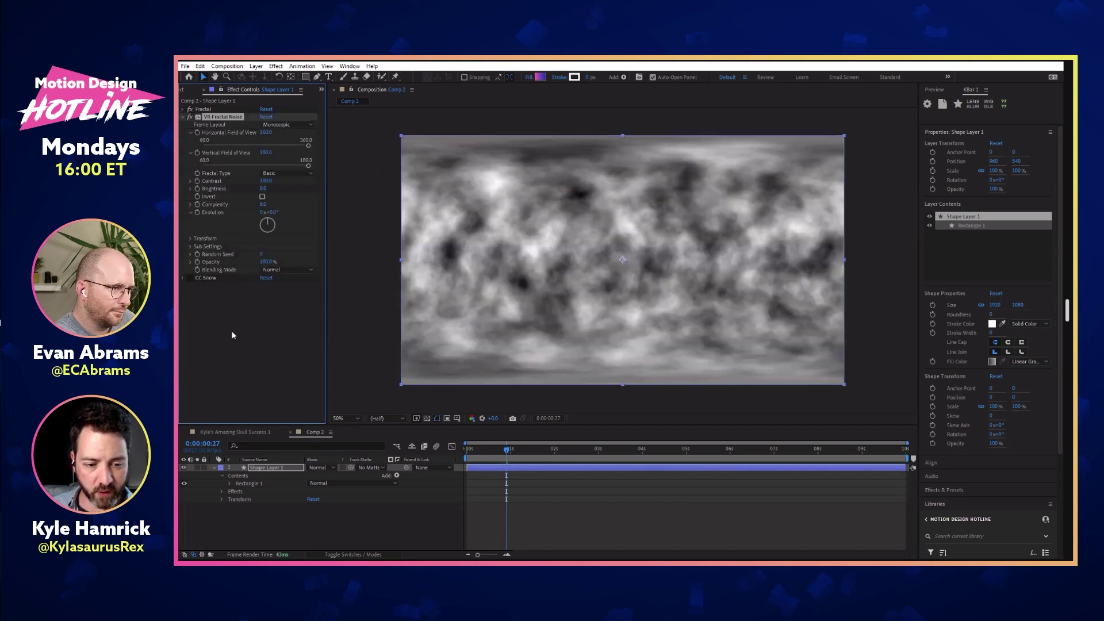
Step: Try the Multiply blending mode on VR Fractal Noise, and return it to Normal
click(292, 270)
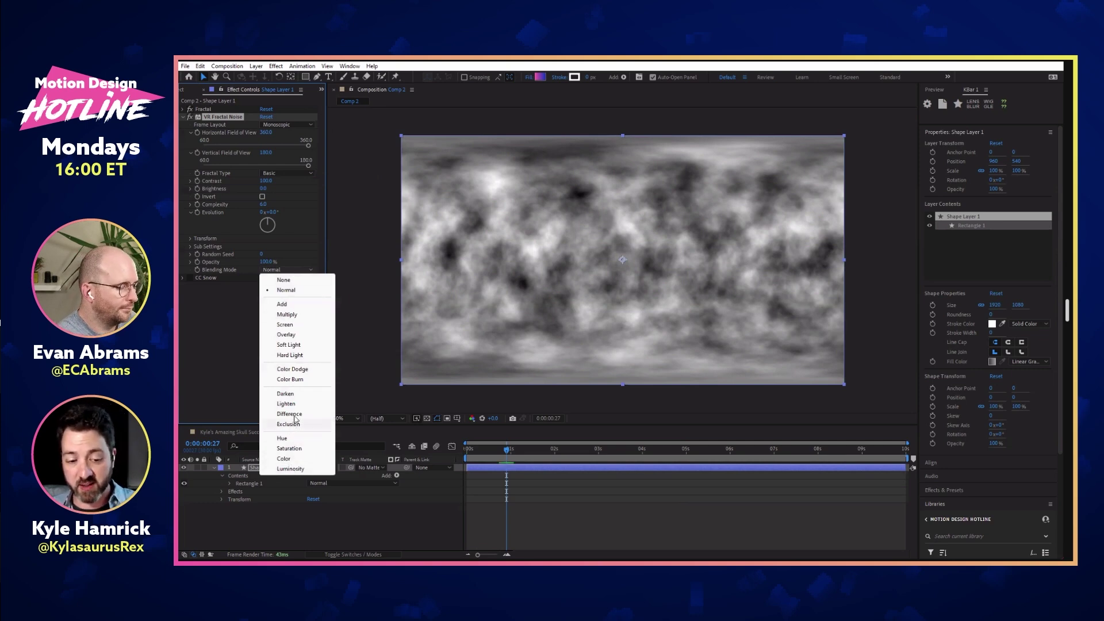
click(305, 315)
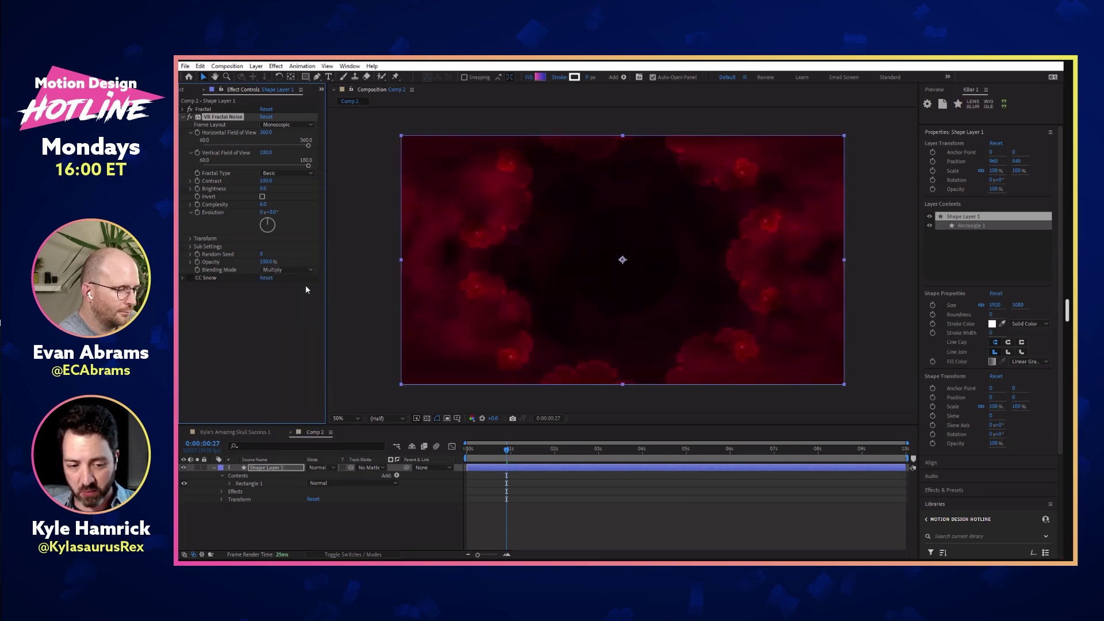
click(299, 271)
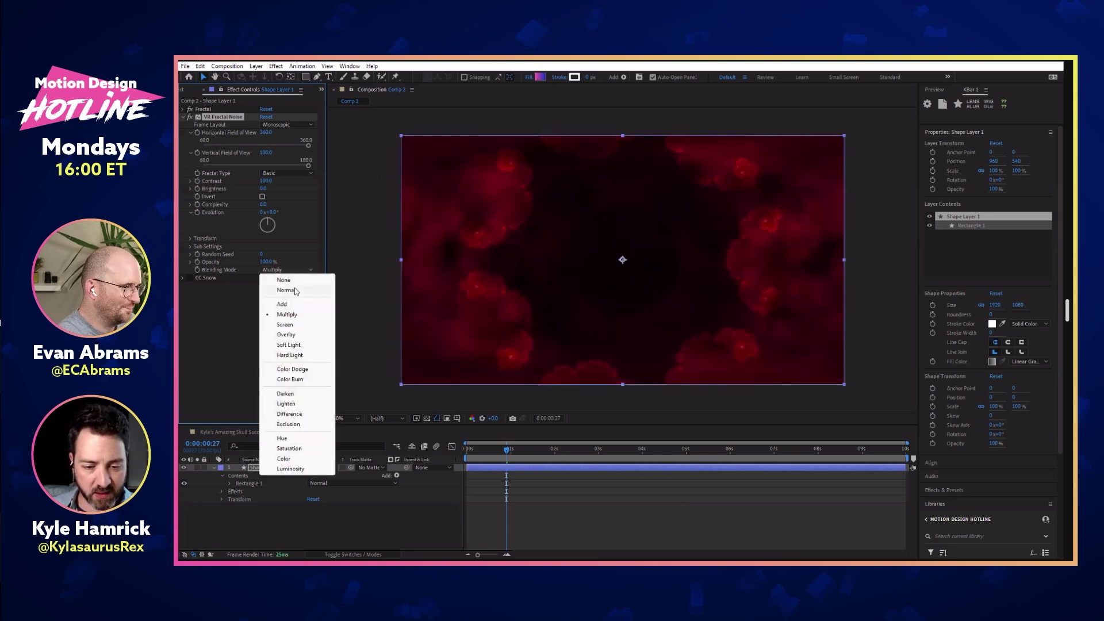
click(296, 292)
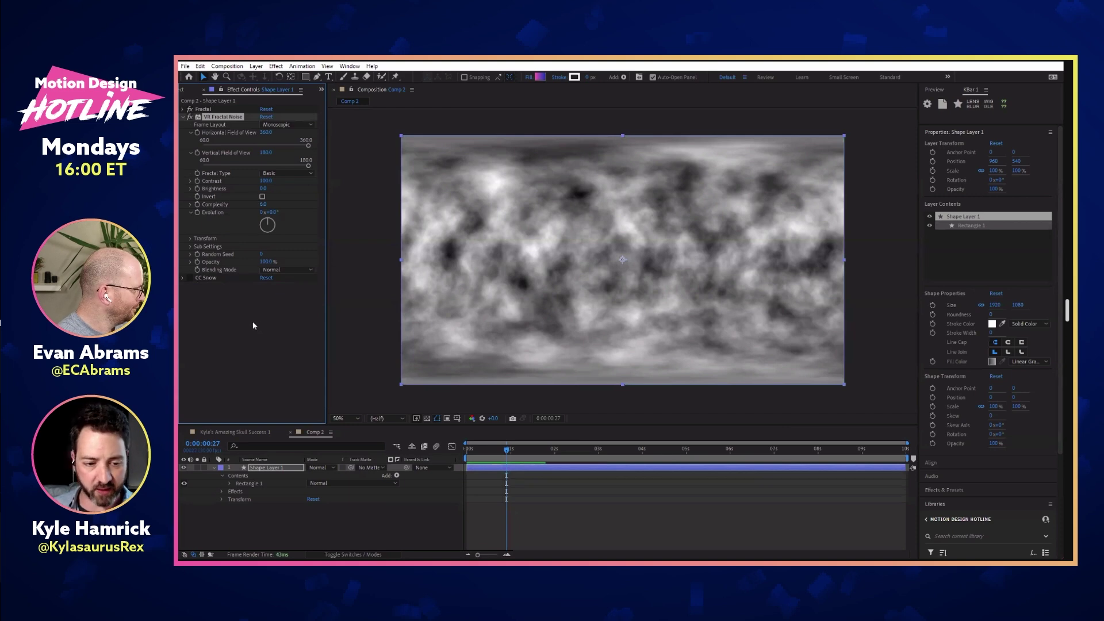
Step: Change the VR Fractal Noise fractal type to Strings and raise its contrast to about 184
click(310, 175)
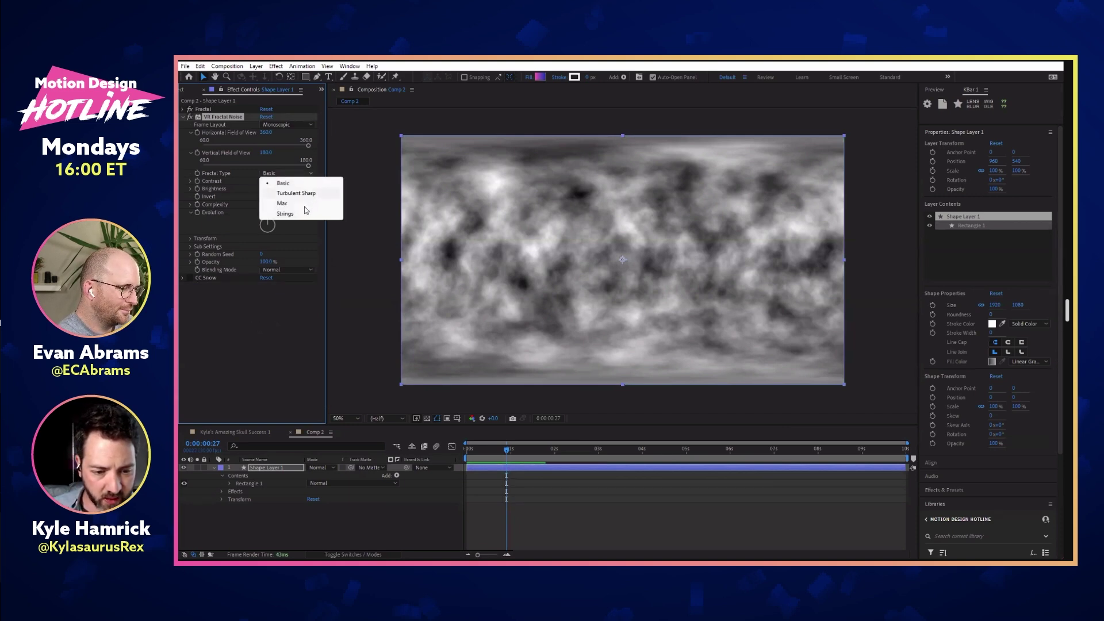
click(305, 214)
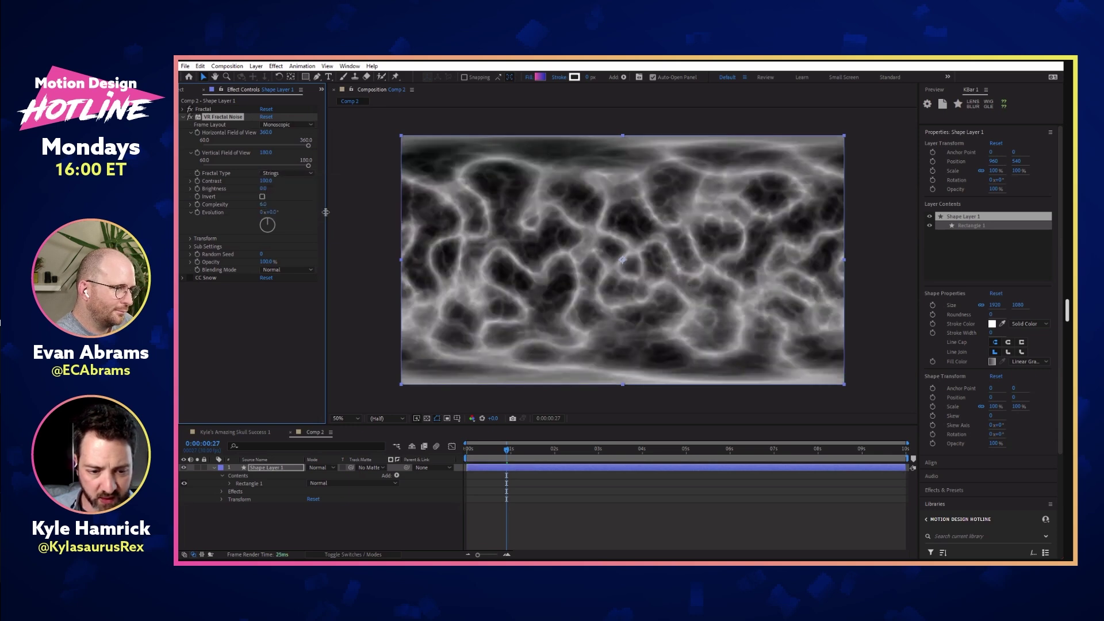
drag(325, 211, 335, 211)
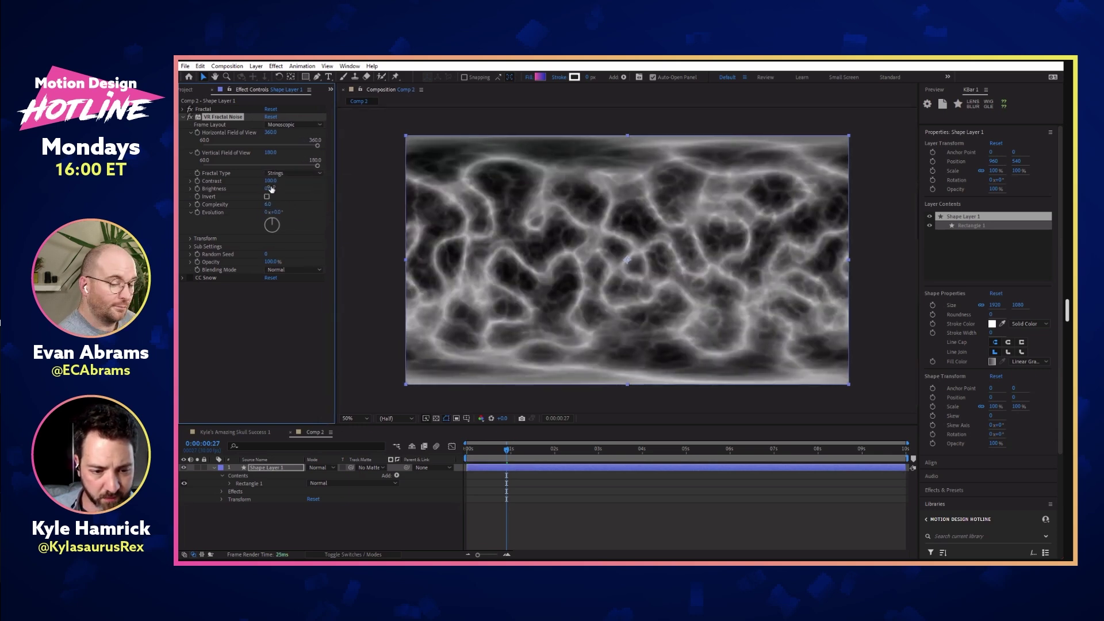
drag(270, 180, 302, 183)
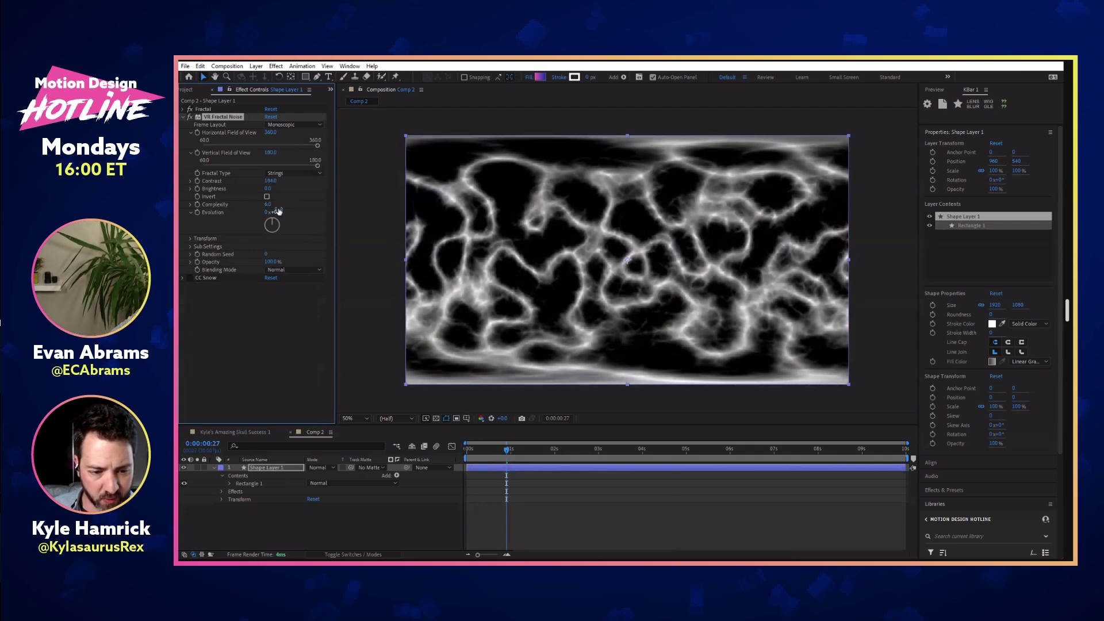
drag(349, 211, 189, 233)
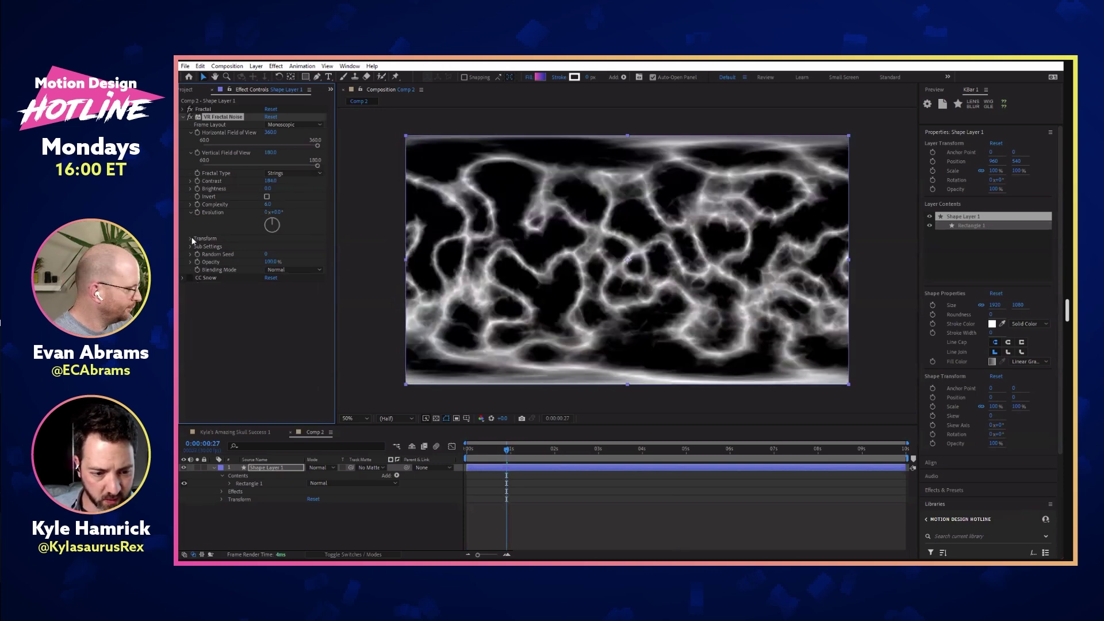
Step: Expand the Transform and Sub Settings groups of VR Fractal Noise
click(190, 238)
click(190, 333)
scroll(270, 281, down, 3)
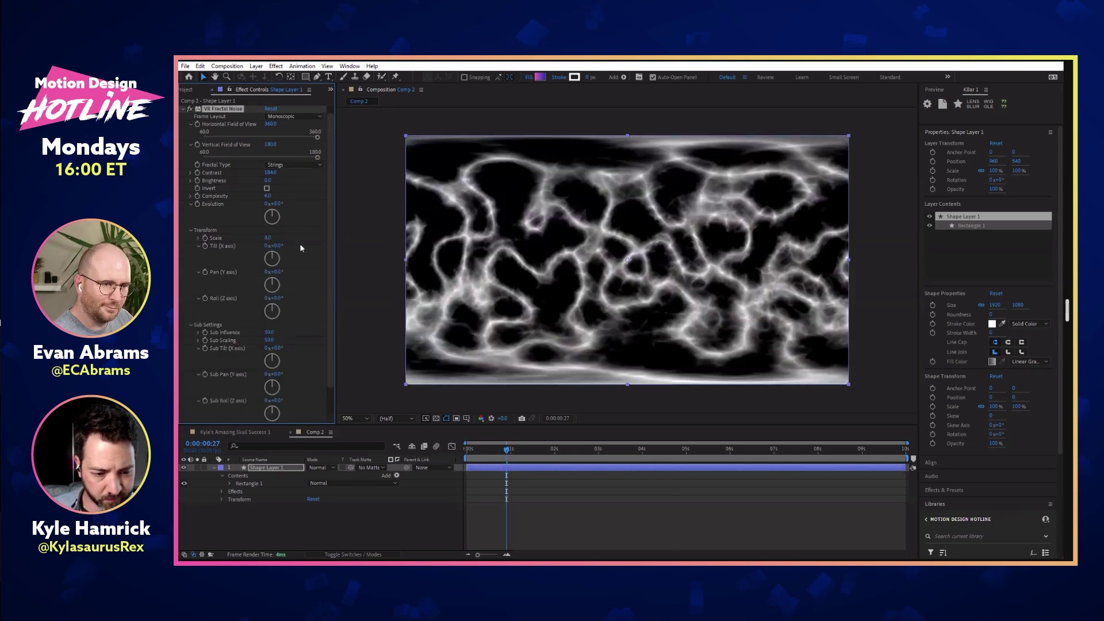
Step: Try rotating the noise's sub-layer roll and tilt, and undo the changes
drag(273, 342, 278, 371)
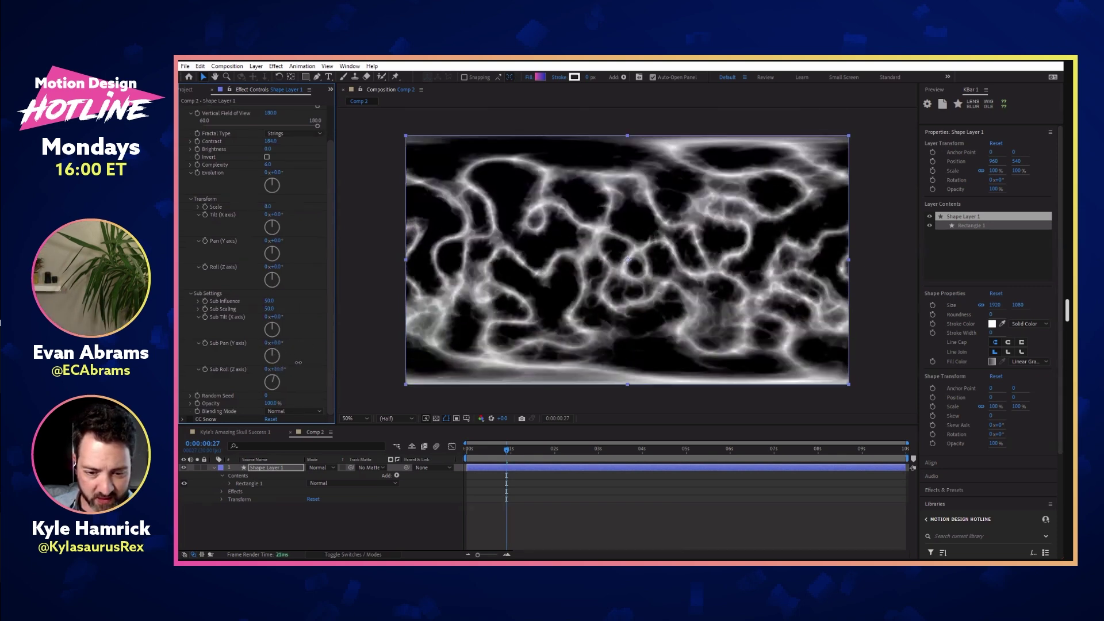
drag(281, 317, 340, 310)
key(ctrl+z)
scroll(331, 241, up, 2)
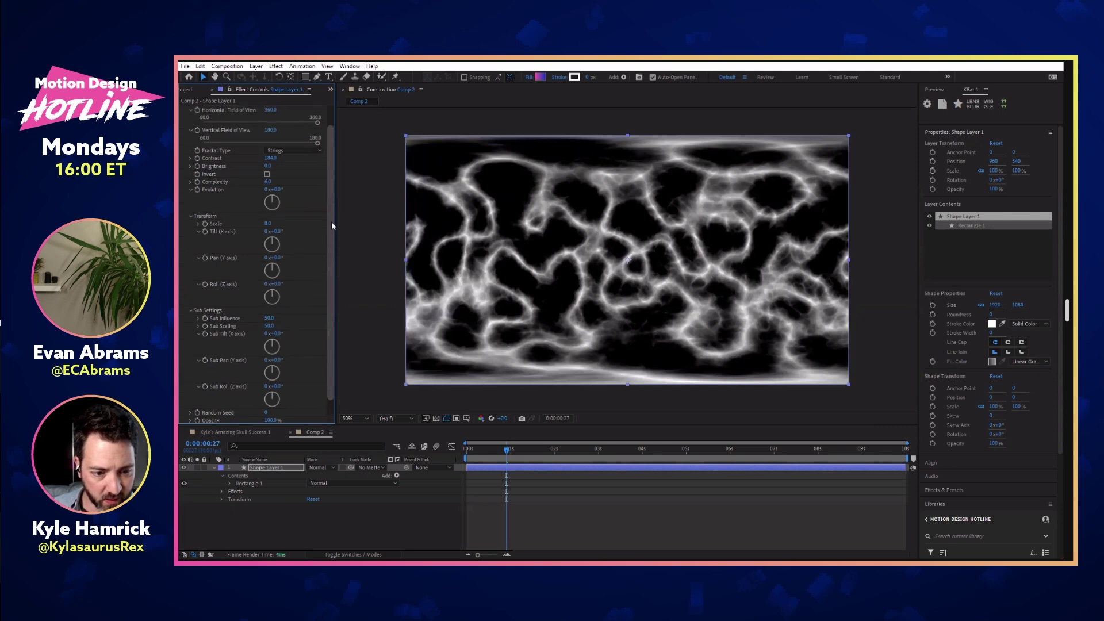
Step: Try the Stereoscopic - Over/Under frame layout, and switch to Stereoscopic - Side-by-Side
scroll(331, 226, up, 1)
click(316, 124)
click(298, 146)
click(313, 127)
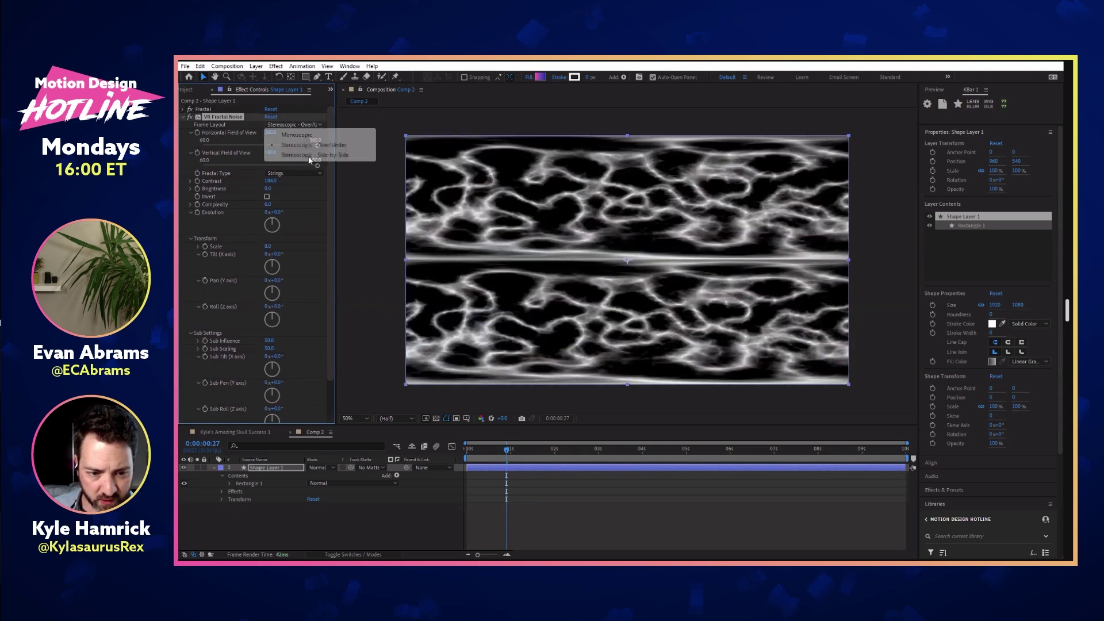
click(309, 158)
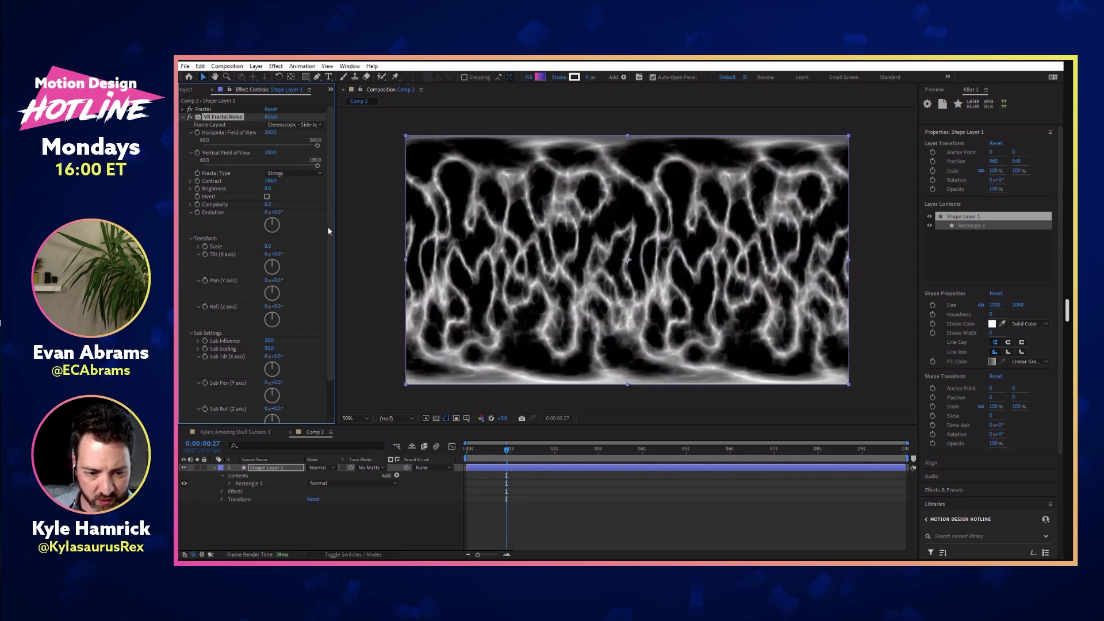
Step: Reduce the noise complexity to 1.0 and preview the composition
scroll(299, 184, down, 1)
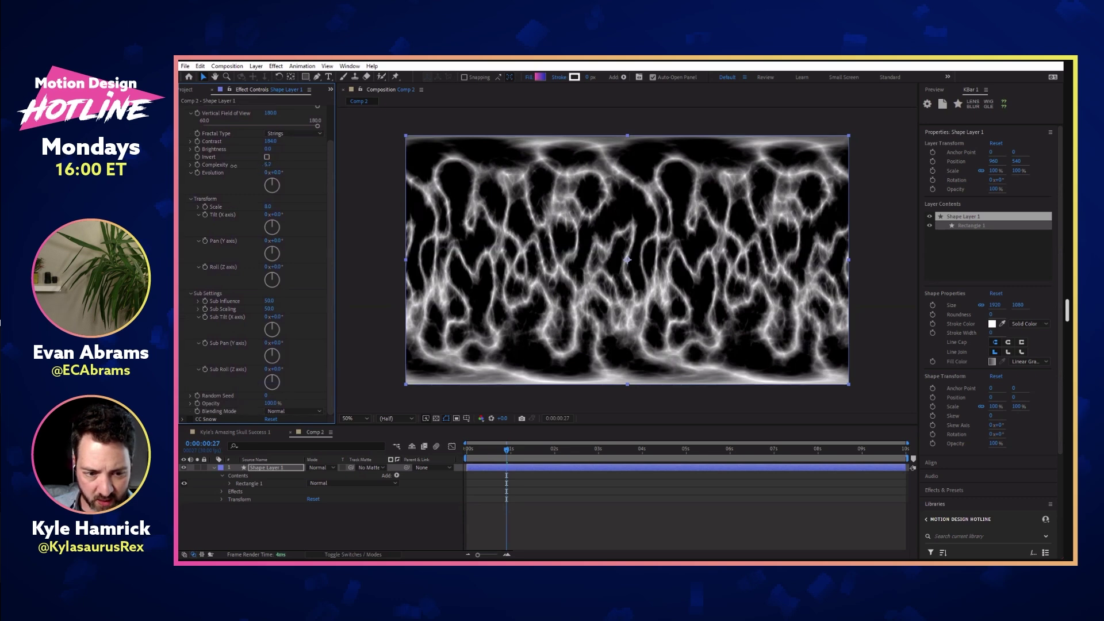
drag(267, 170, 297, 167)
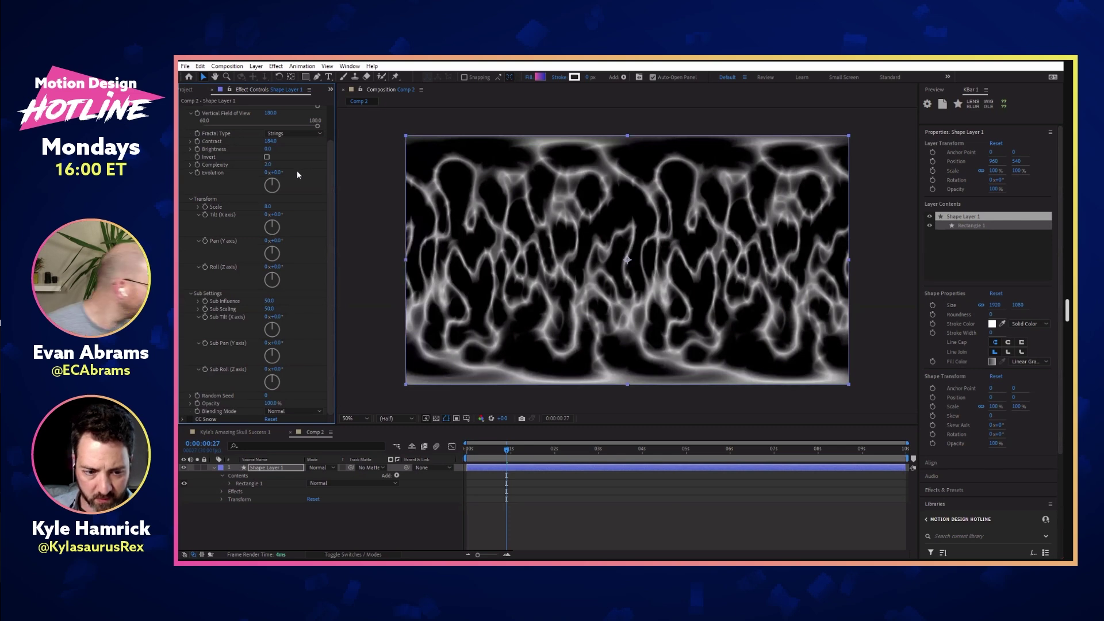
drag(275, 163, 265, 163)
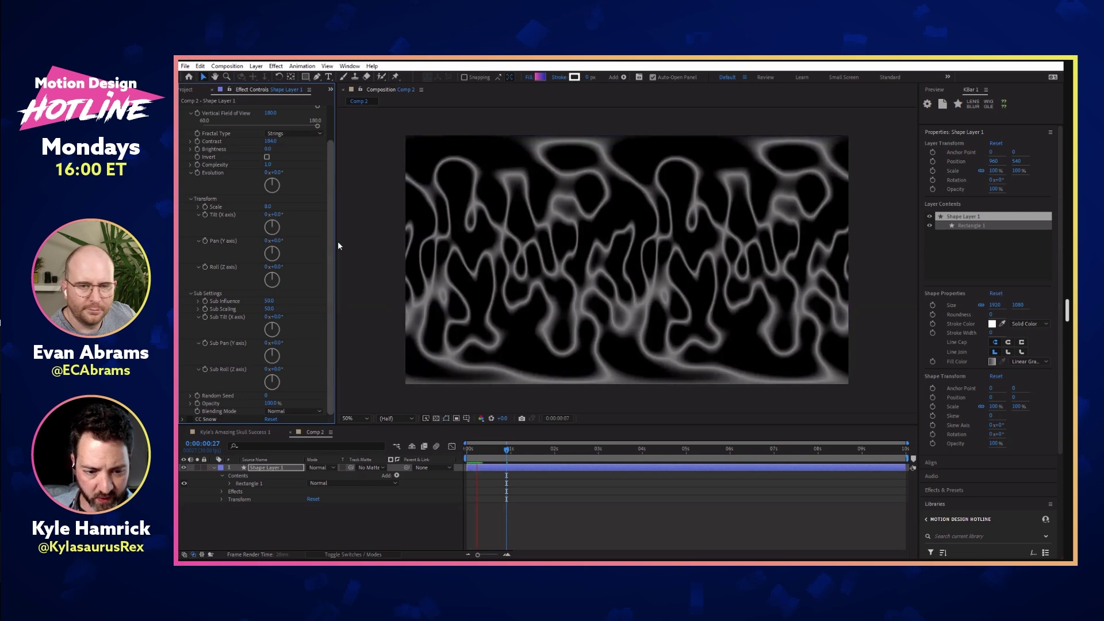
key(space)
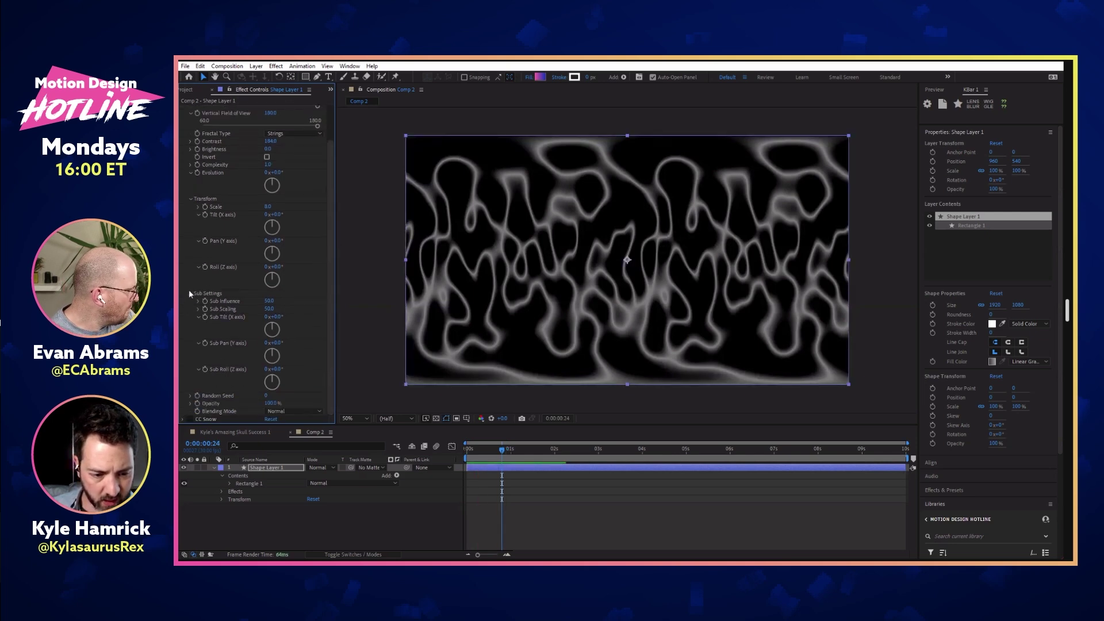
Step: Collapse Sub Settings, animate the noise's Evolution with the expression time * 200, and preview it from the start
scroll(218, 214, up, 3)
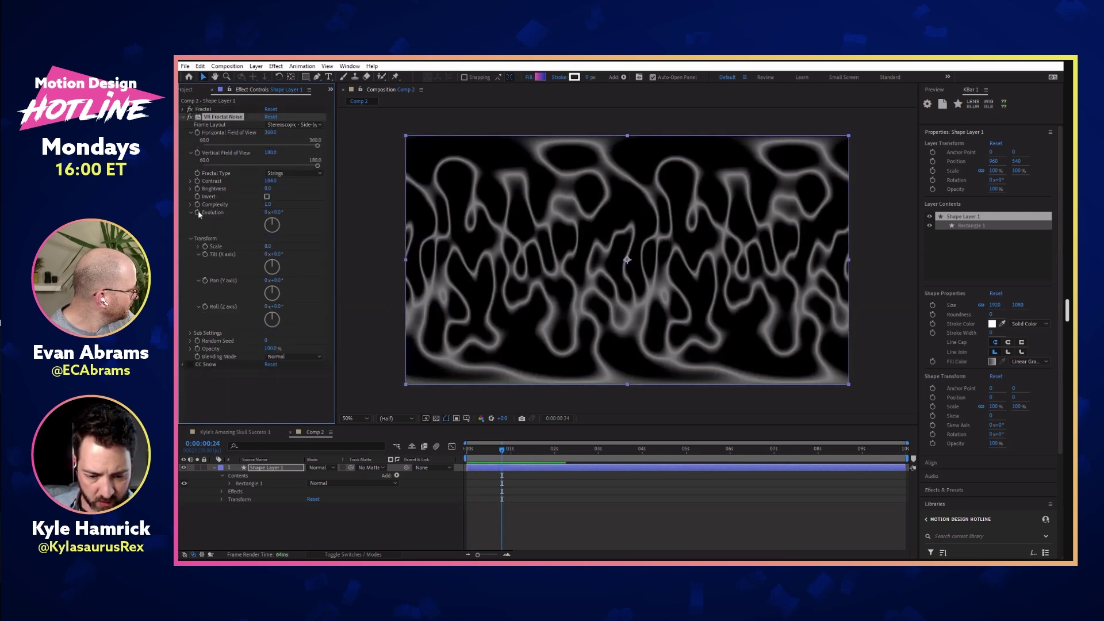
key(Home)
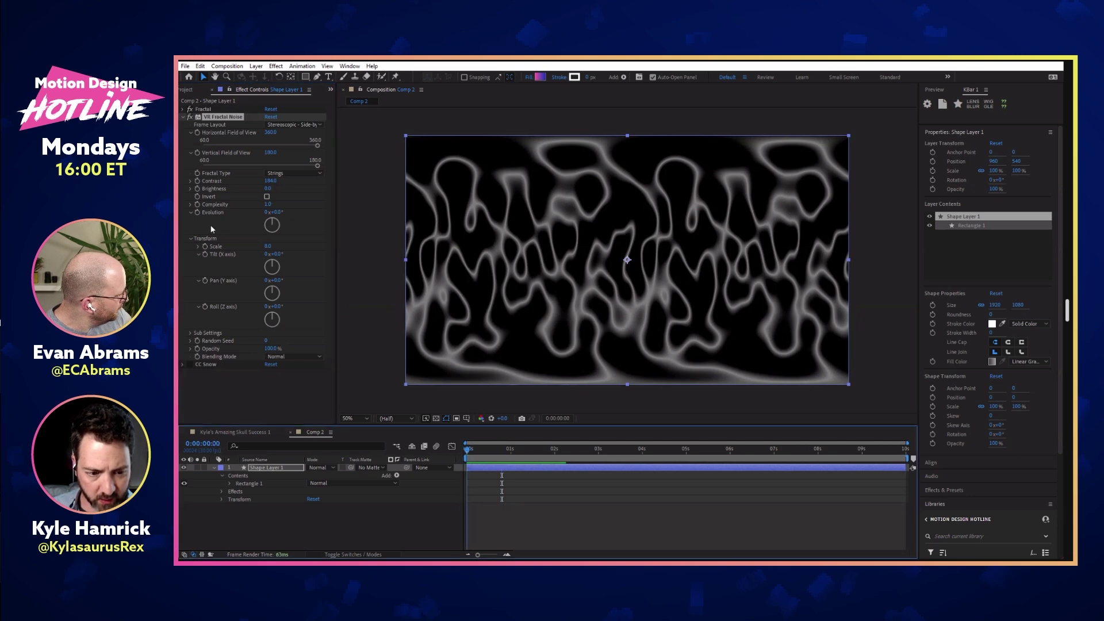
alt+click(196, 213)
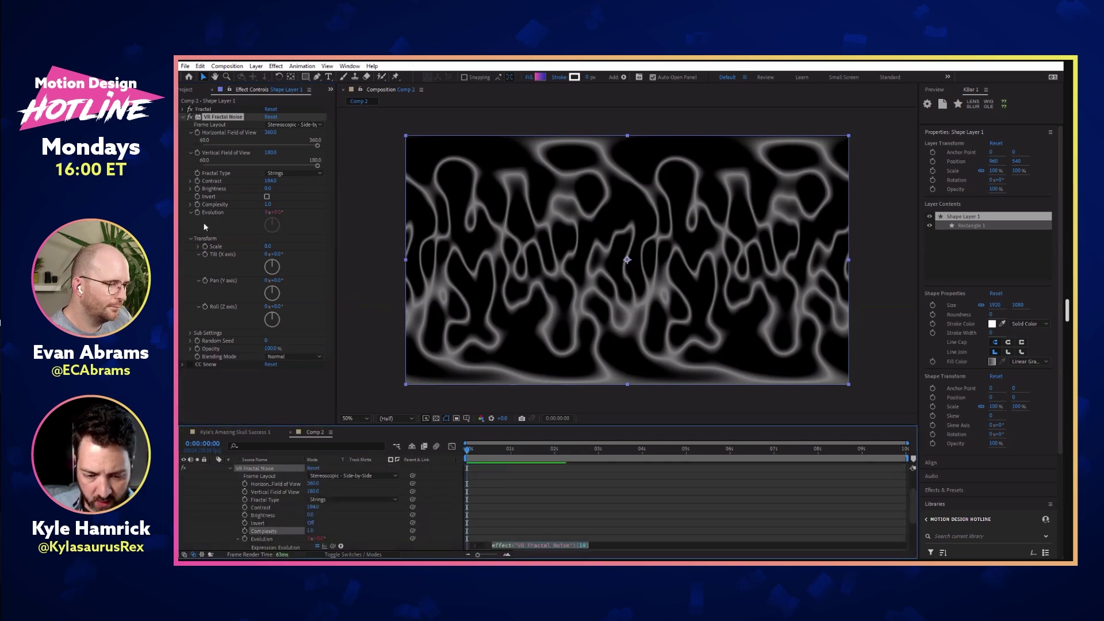
text(time * 200)
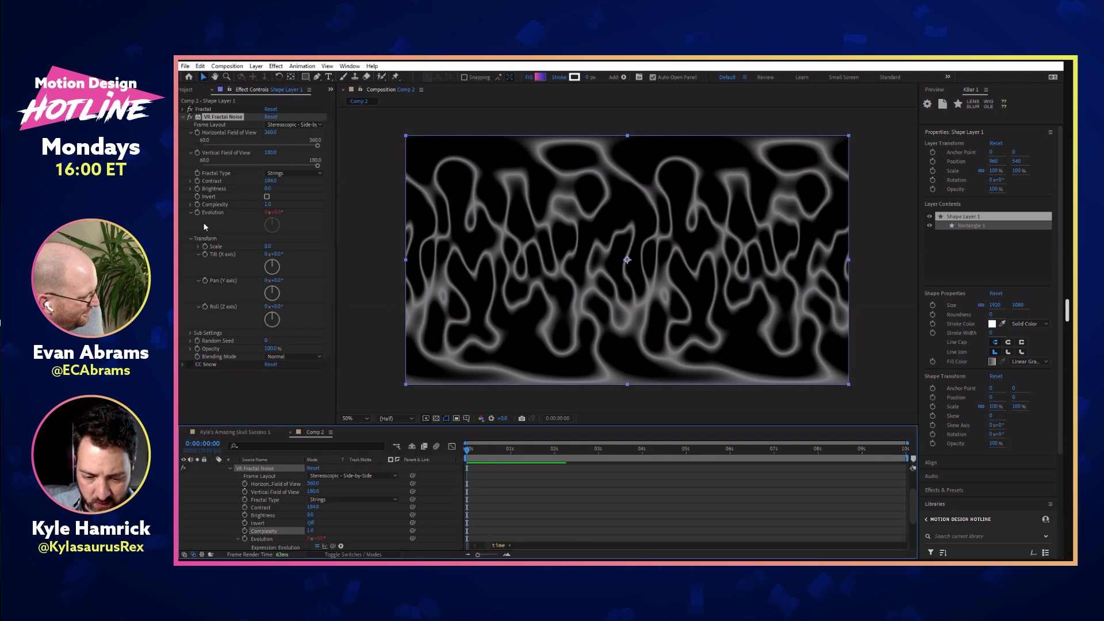
key(KP_Enter)
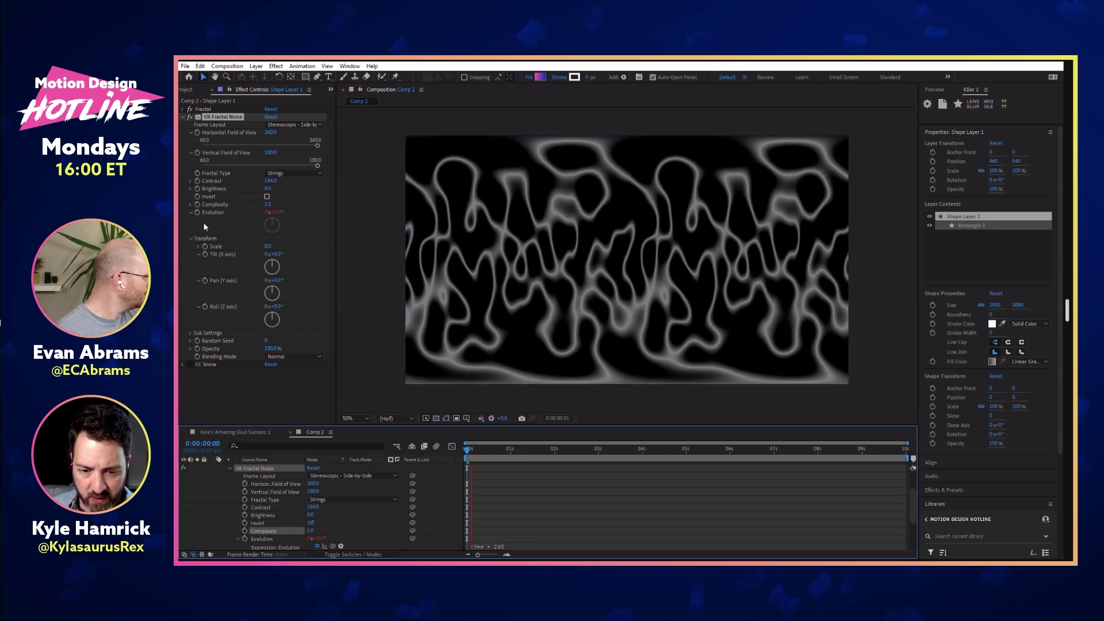
key(space)
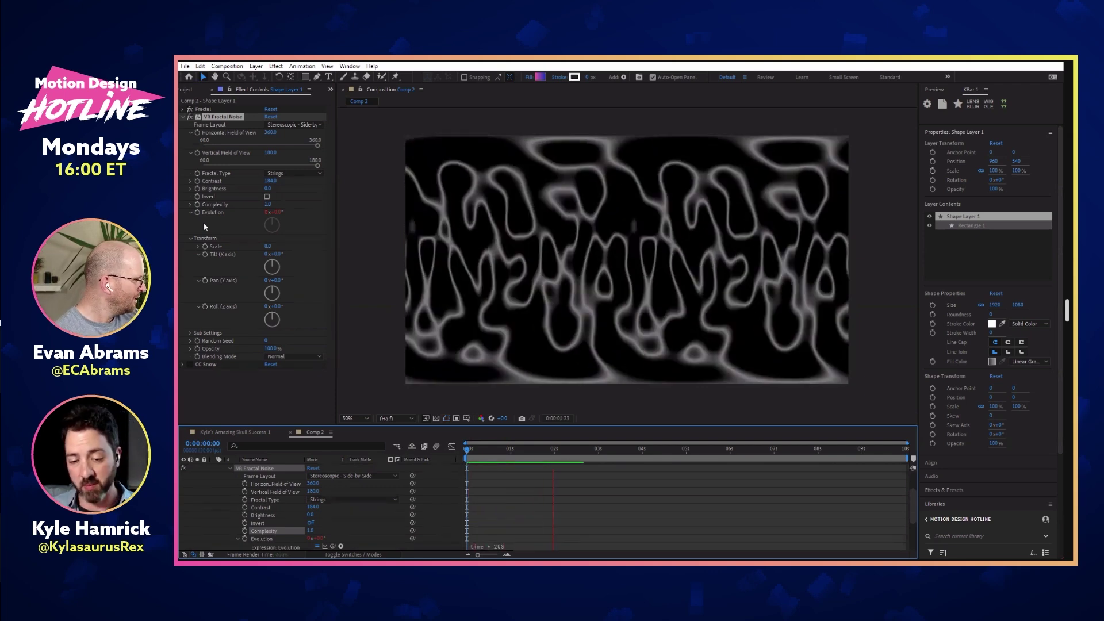
Step: Shorten the work area to end a little after 4 seconds and preview that range
drag(690, 451, 498, 458)
key(n)
key(space)
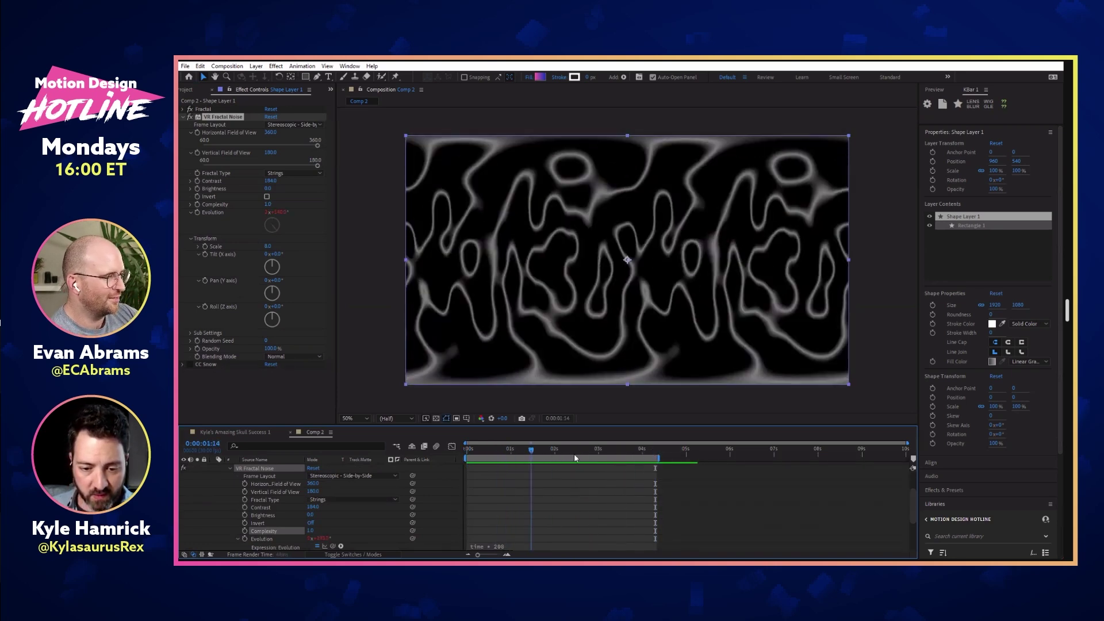
Step: Switch the noise's frame layout to Monoscopic and preview the animation
click(293, 125)
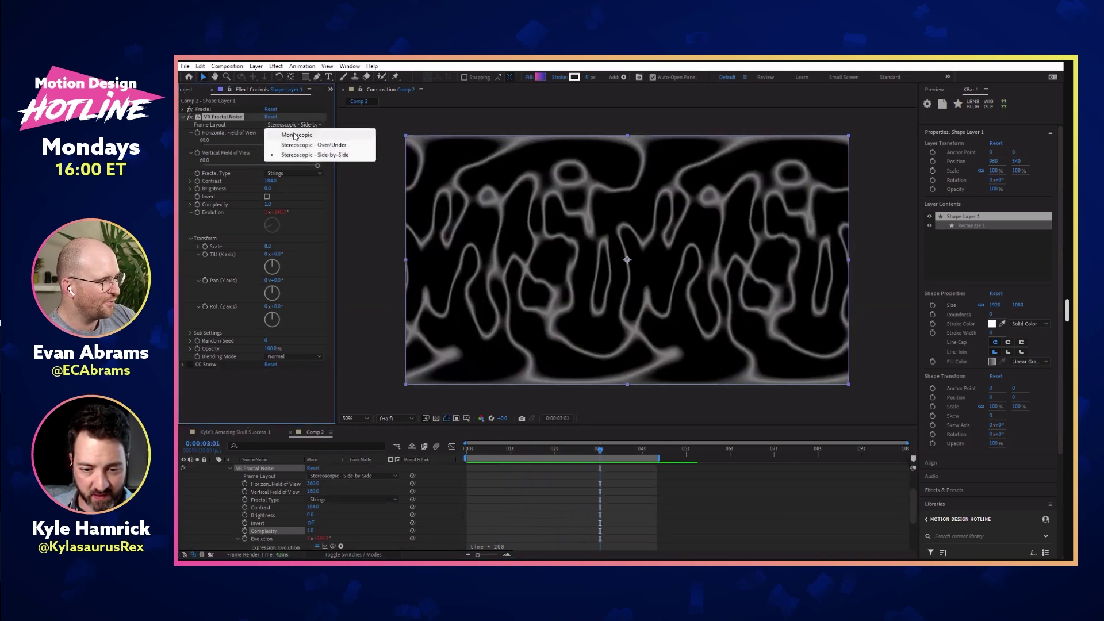
click(296, 133)
key(space)
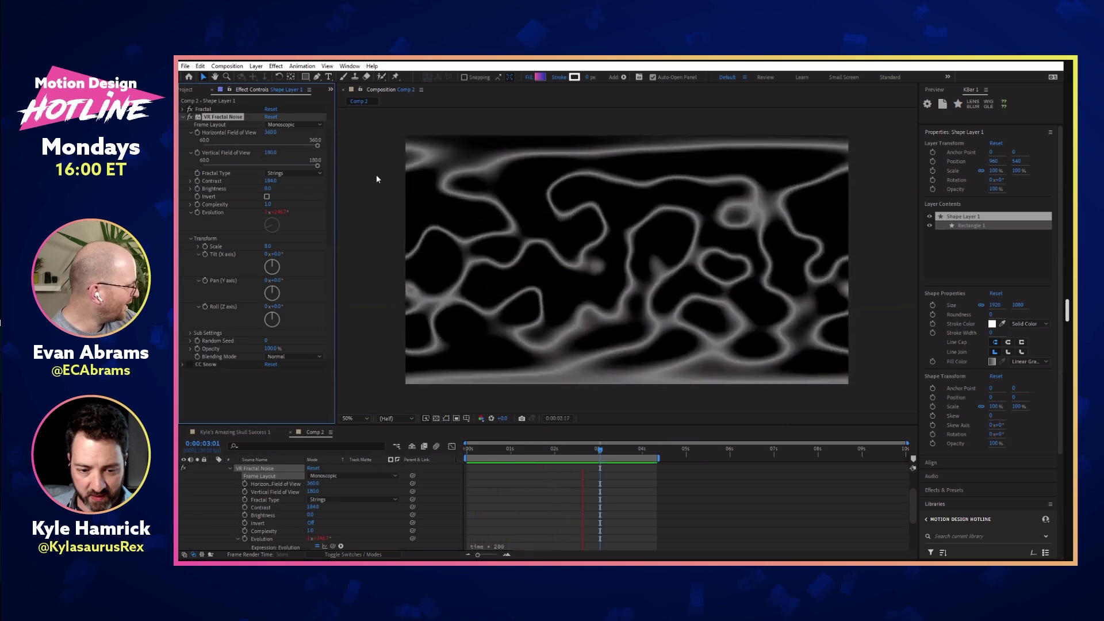
key(space)
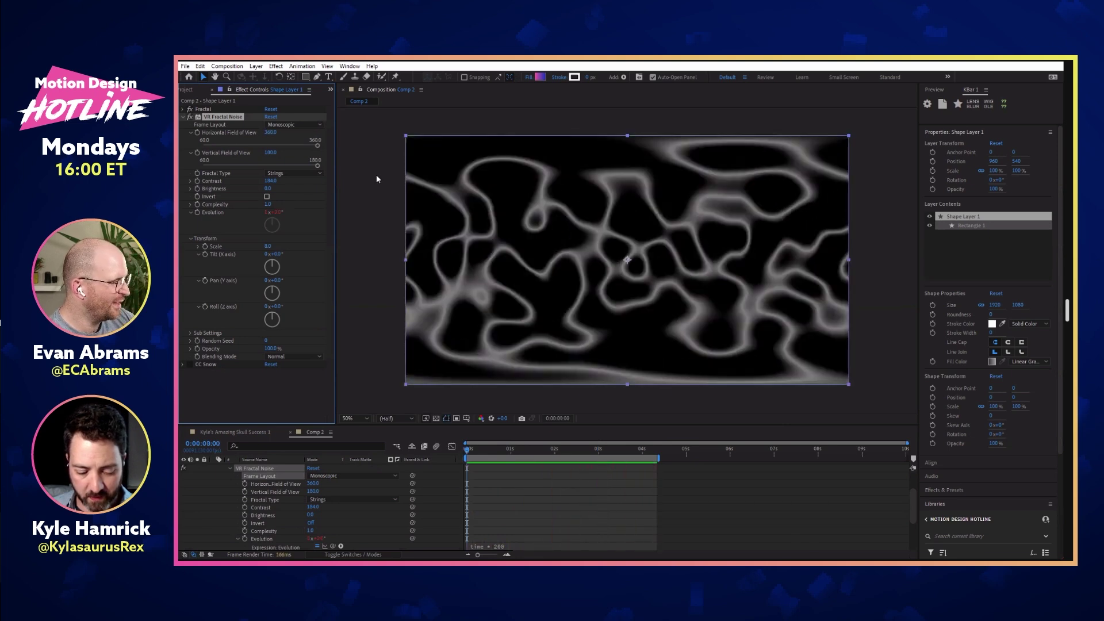
Step: Try adding a two-node camera with the 15mm preset, delete it, and reselect the shape layer
key(ctrl+alt+shift+c)
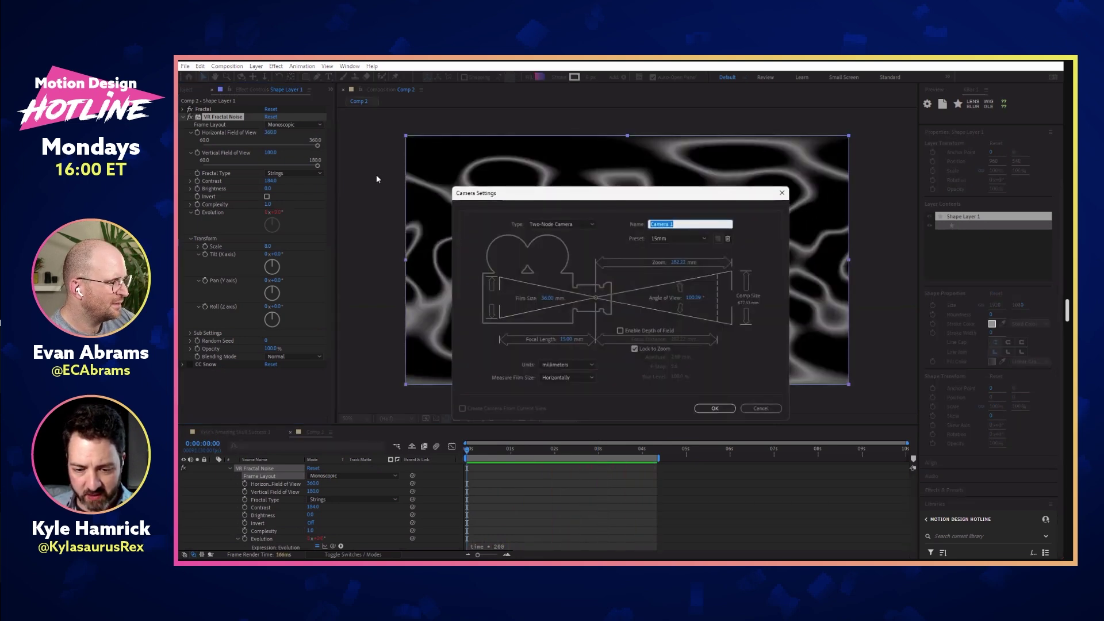
key(Return)
key(Return)
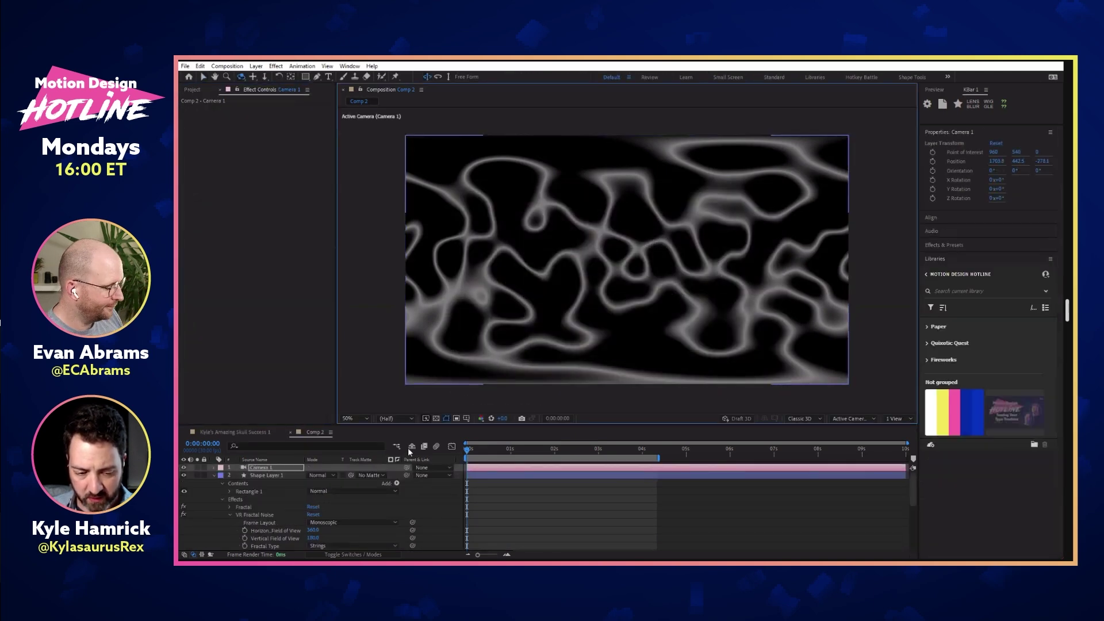
key(Delete)
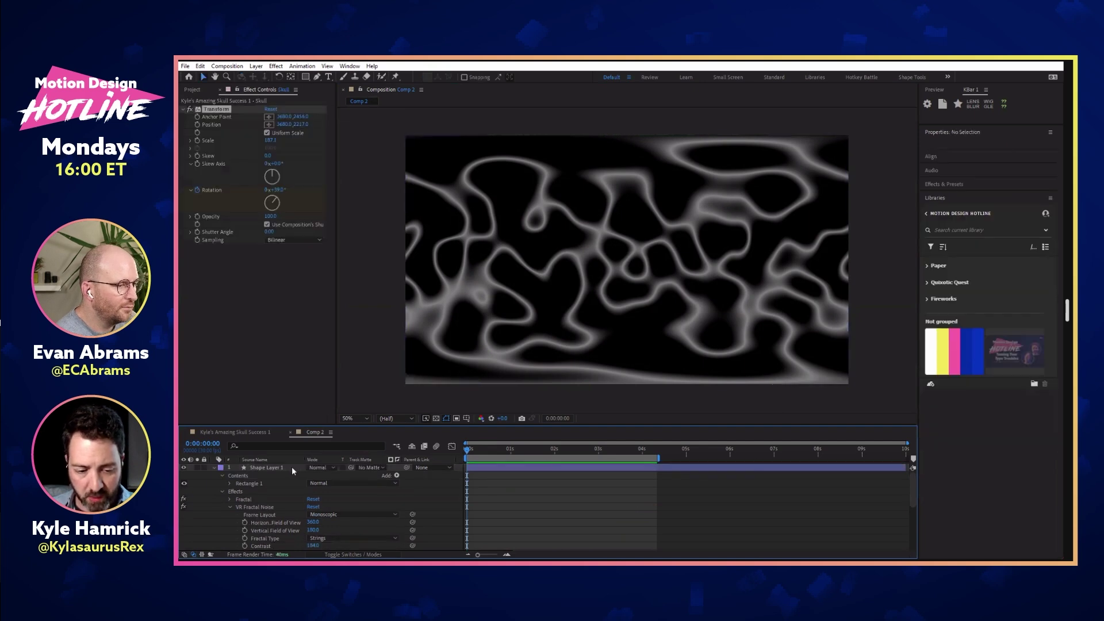
click(266, 468)
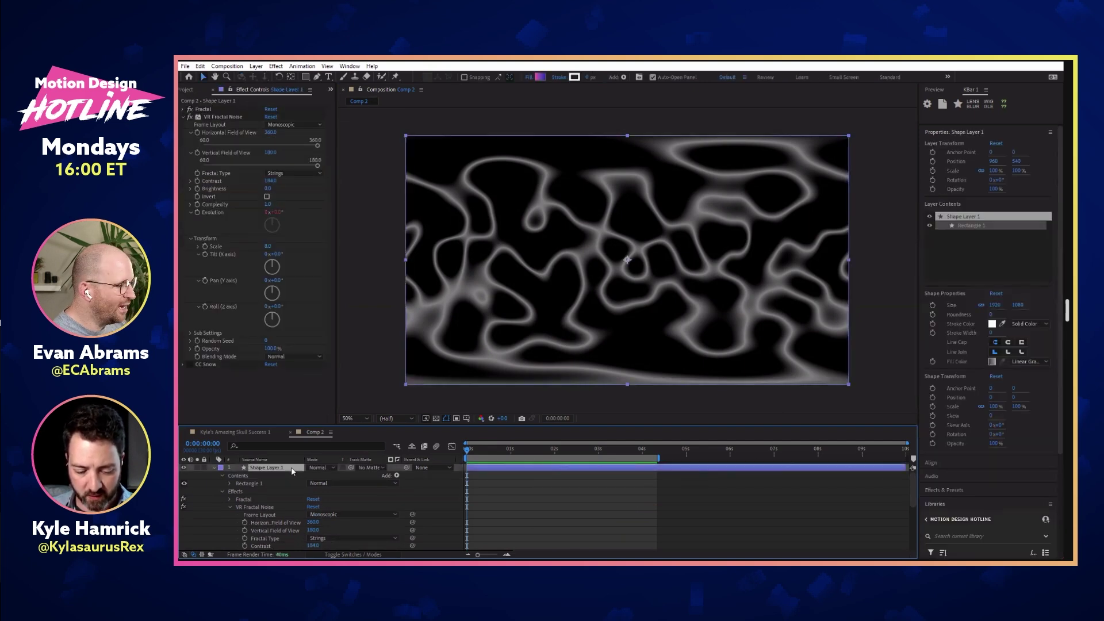
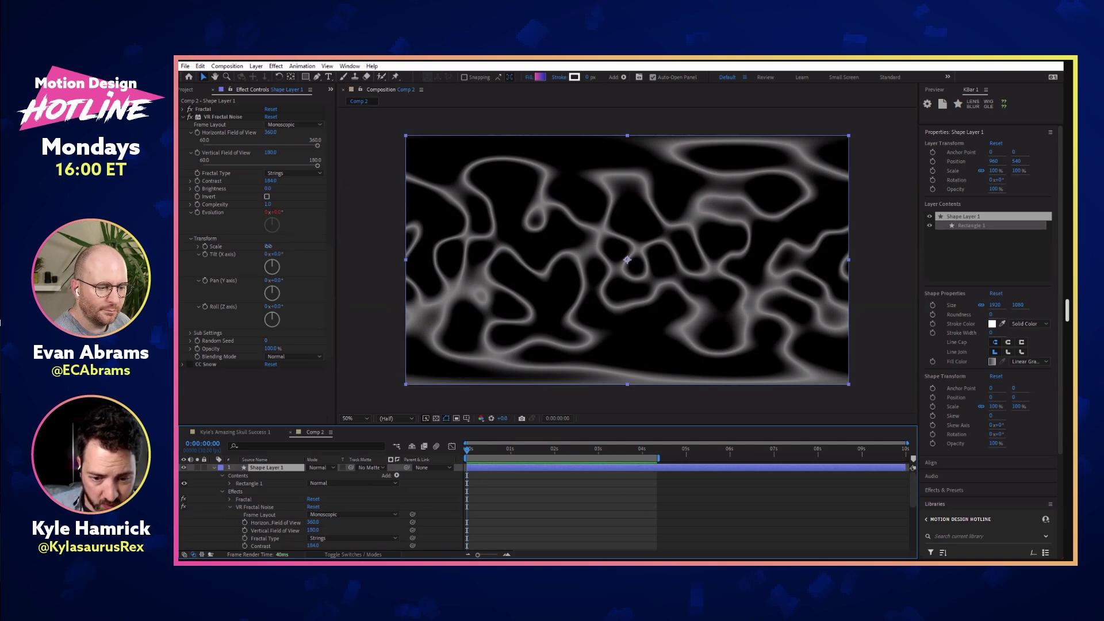
Step: Set the frame layout to Stereoscopic - Side-by-Side, enlarge the noise scale to about 29, and preview the result
drag(268, 246, 356, 221)
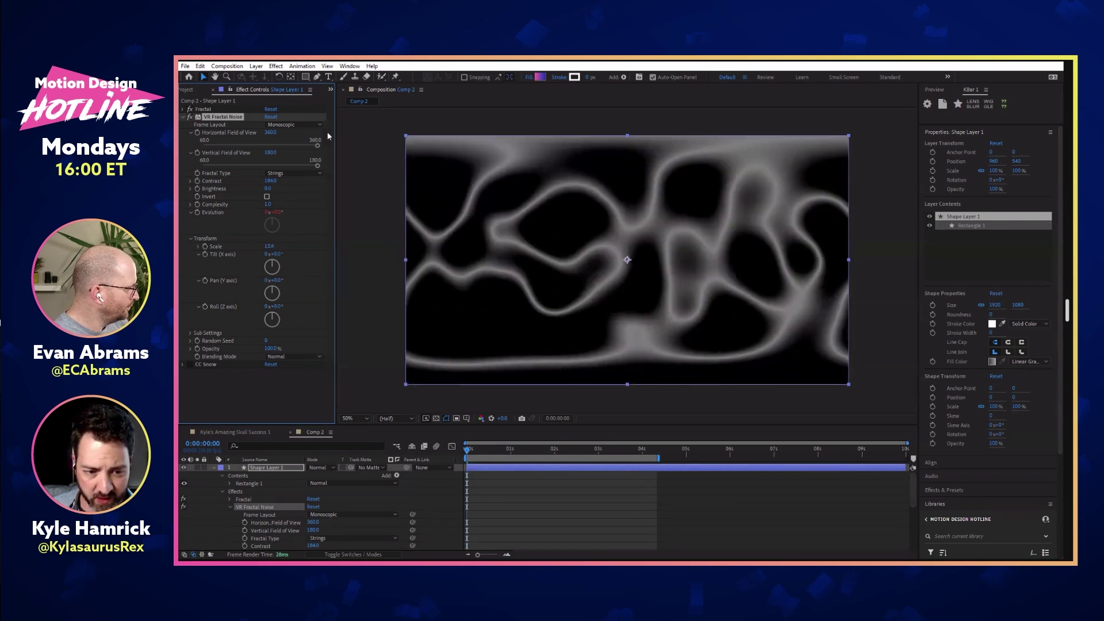
click(296, 125)
click(299, 155)
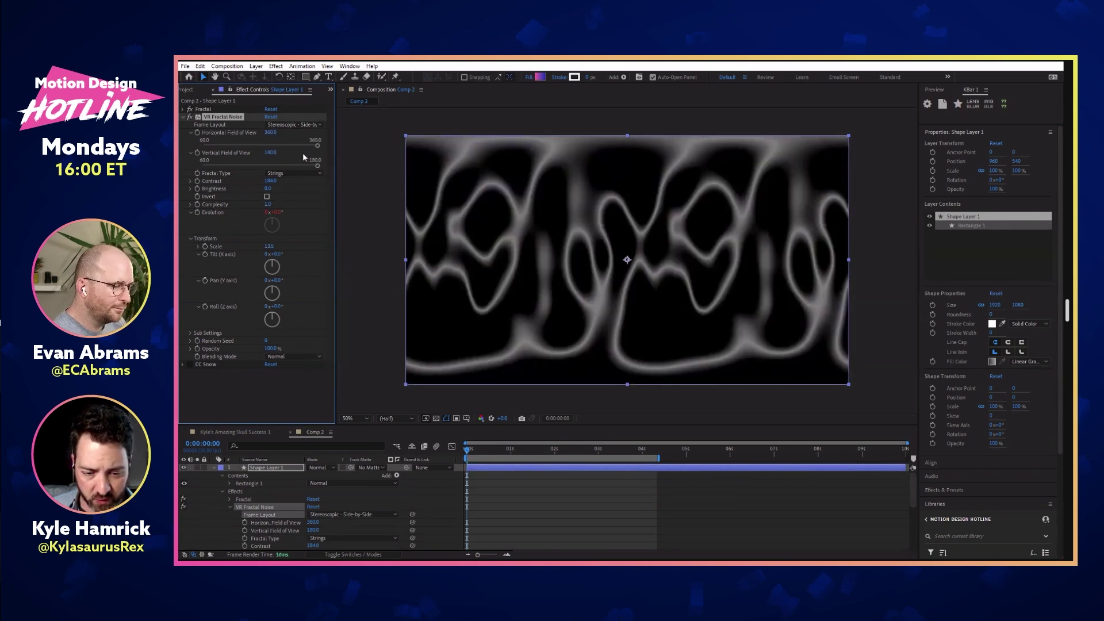
drag(286, 243, 347, 230)
key(space)
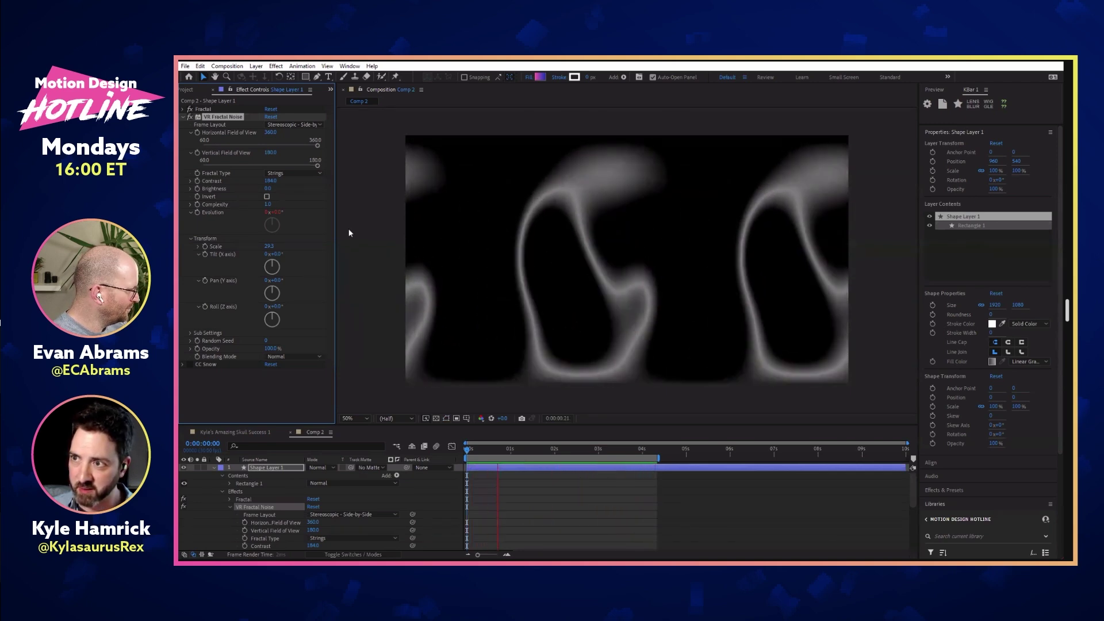
Step: Try panning the noise around the Y axis, undo it, and set the X-axis tilt to about 130°
click(285, 287)
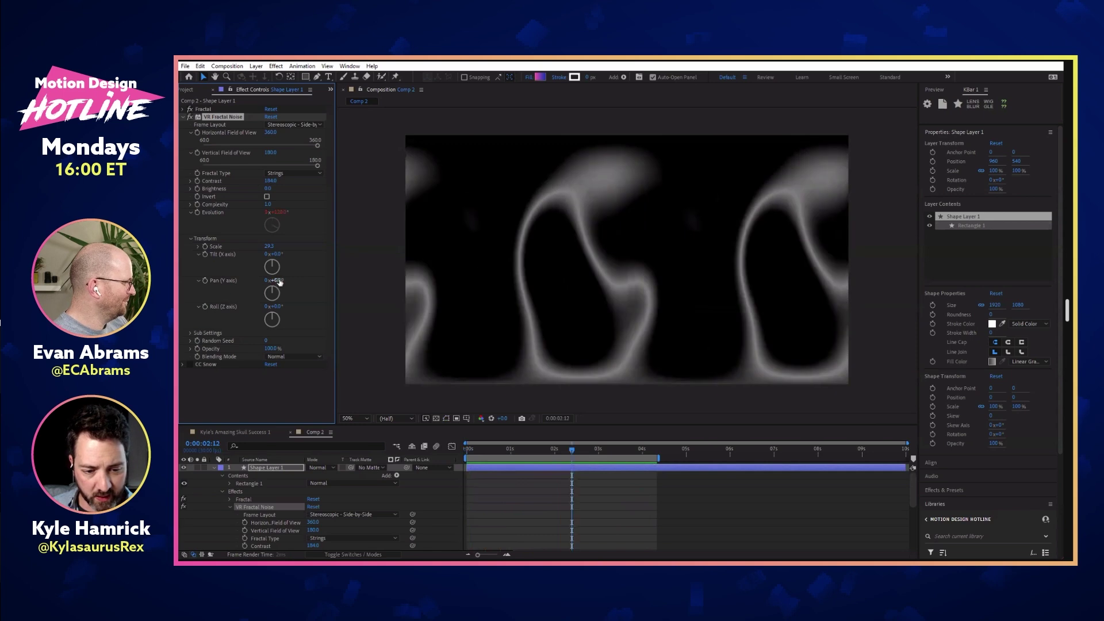
drag(276, 280, 265, 282)
drag(526, 253, 1098, 242)
key(ctrl+z)
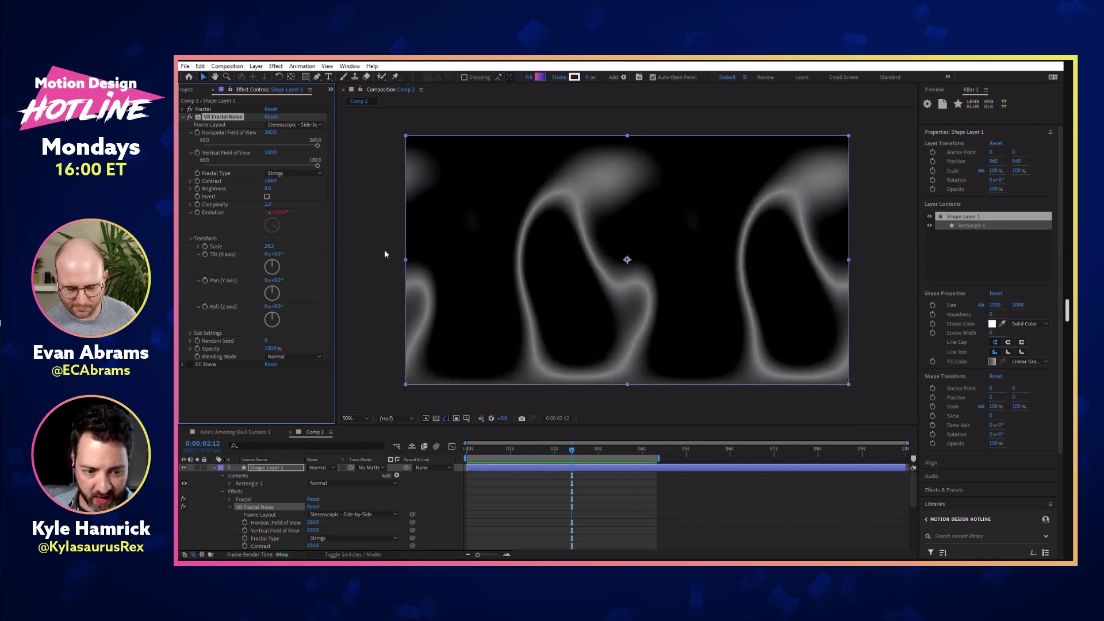
drag(275, 253, 331, 267)
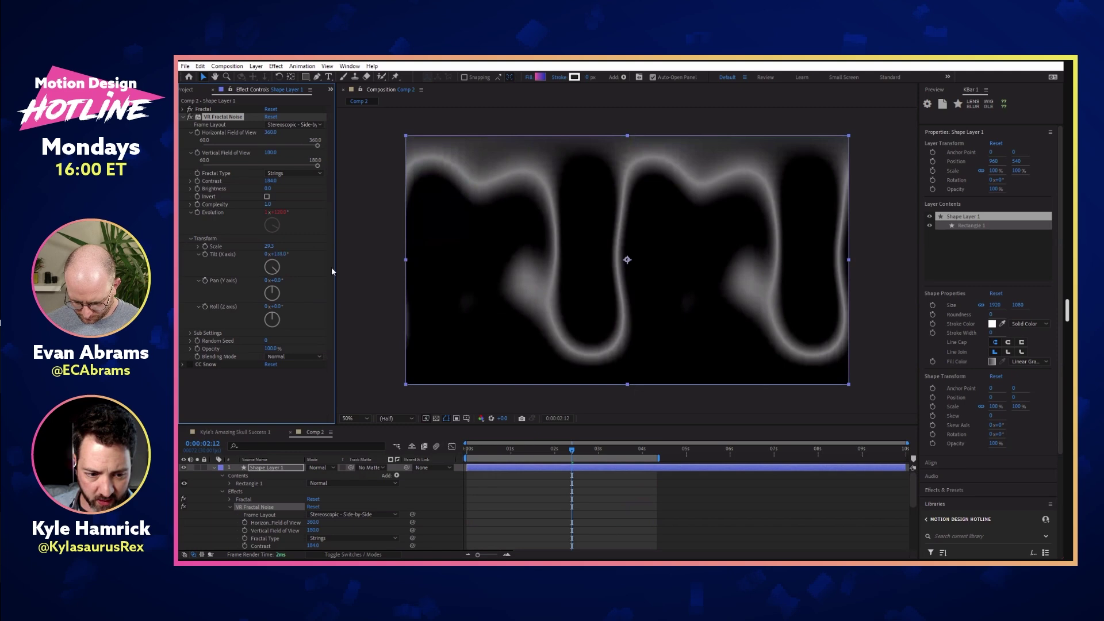
Step: Drive the noise's Pan (Y axis) with a time expression, set it to time * 300, and preview the motion
alt+click(204, 281)
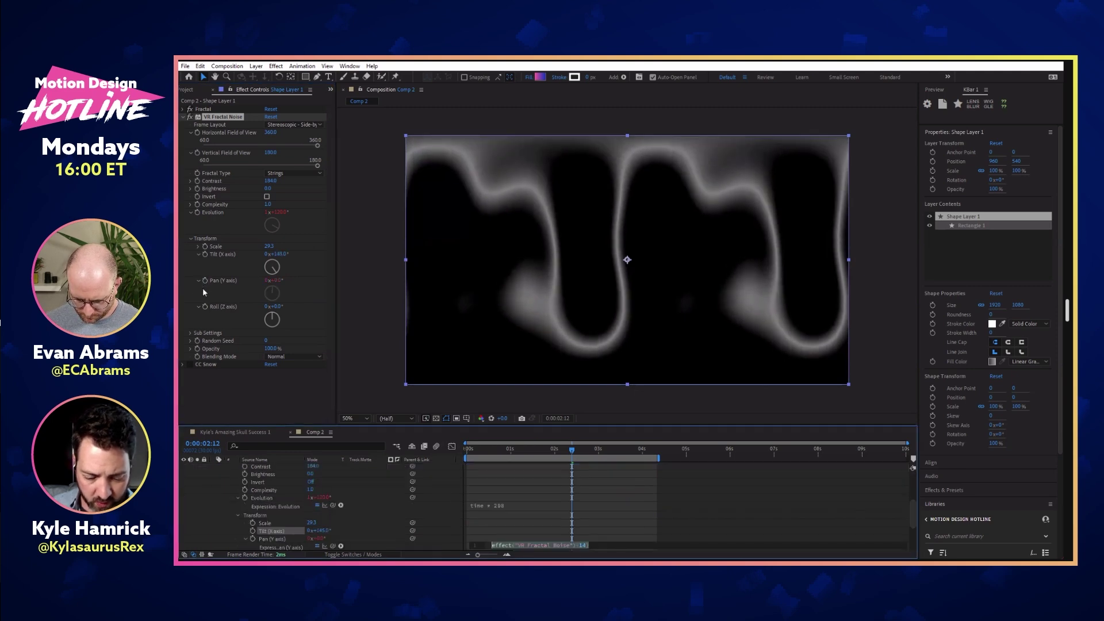
text(time * 200)
key(KP_Enter)
key(space)
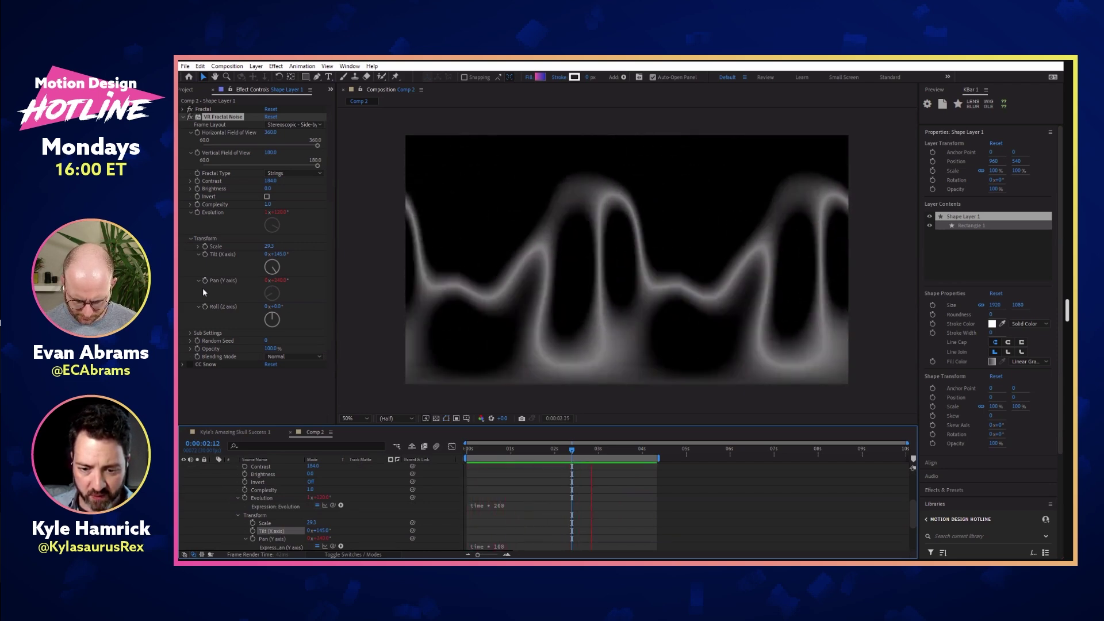
key(space)
scroll(519, 533, down, 1)
double_click(505, 523)
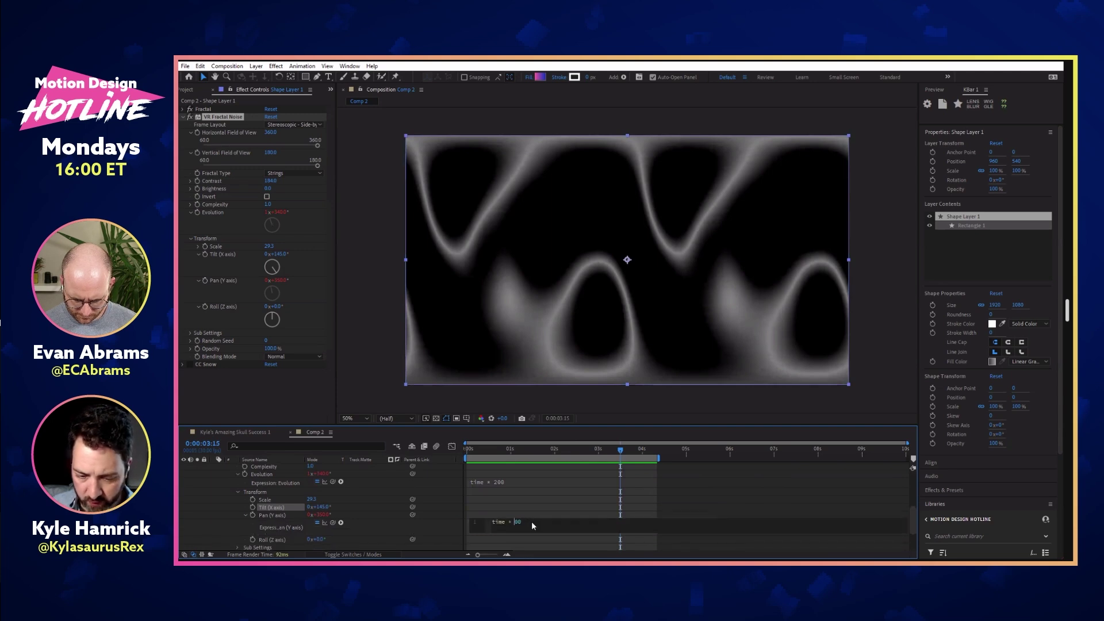
text(3)
key(KP_Enter)
key(space)
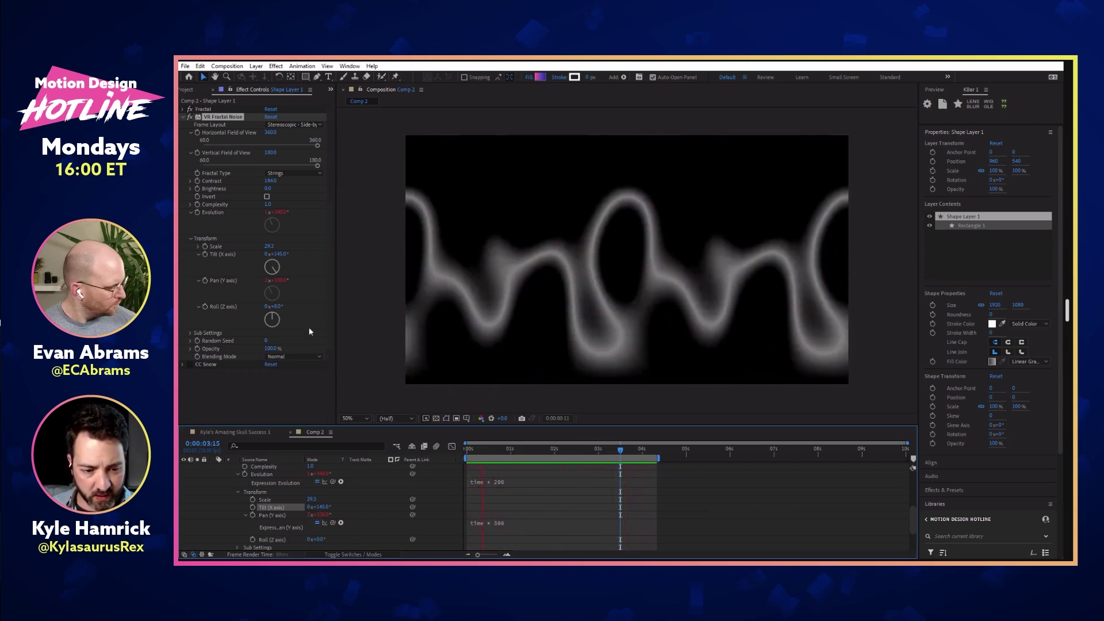
Step: Try rolling the noise around the Z axis, undo it, and clear the Evolution expression
drag(275, 305, 392, 303)
click(391, 304)
key(ctrl+z)
key(ctrl+z)
key(ctrl+z)
key(ctrl+z)
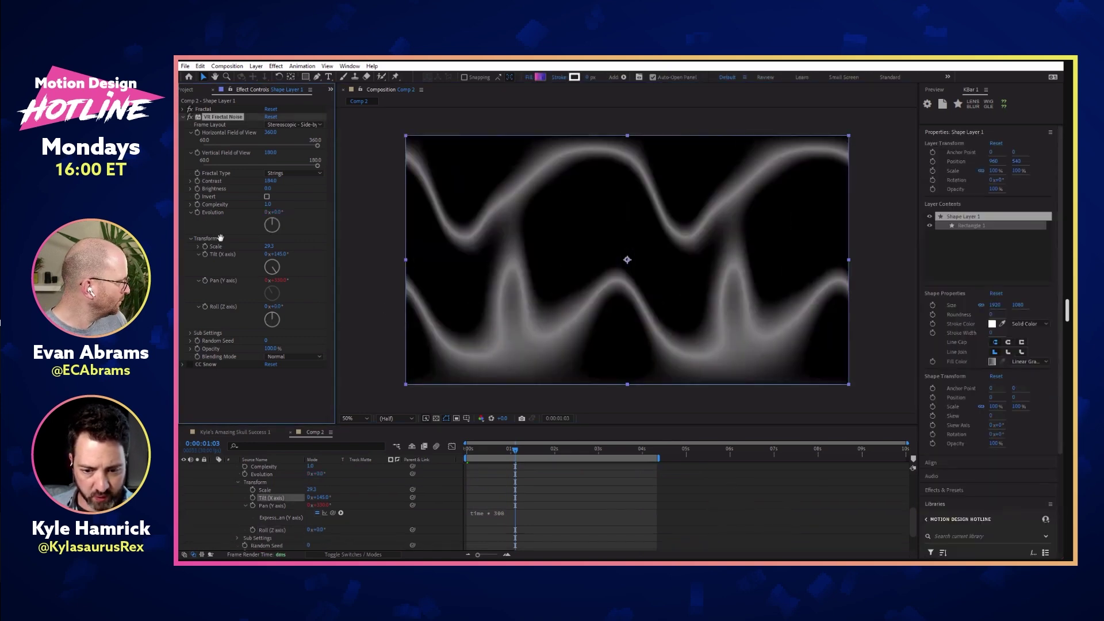
Step: Set the noise's X-axis tilt to 0° and preview the panning animation
key(space)
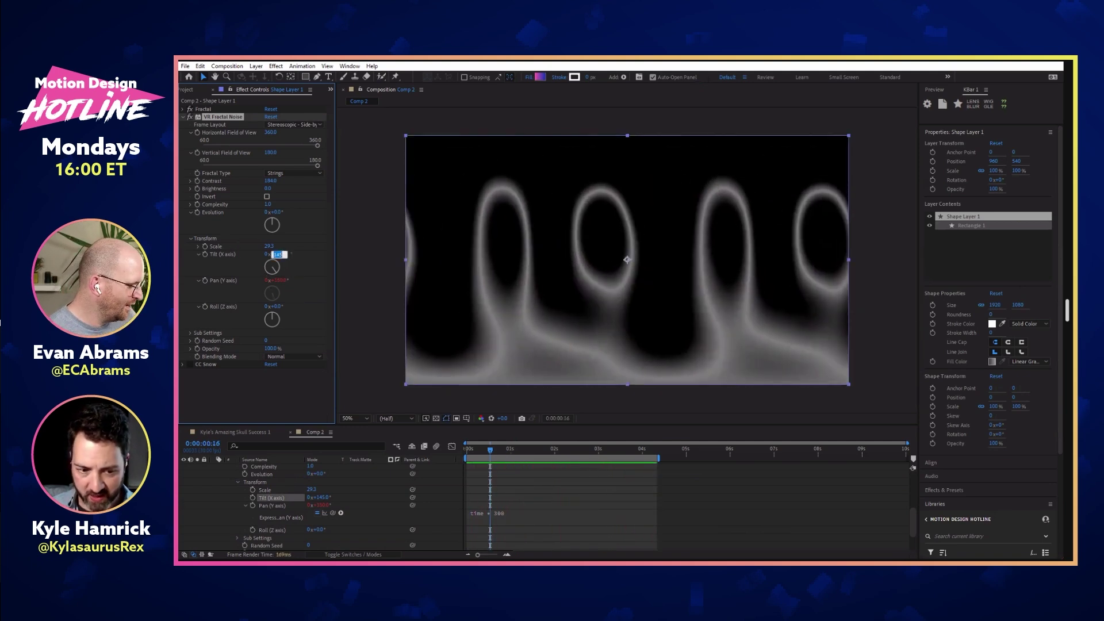
text(0)
key(Return)
key(space)
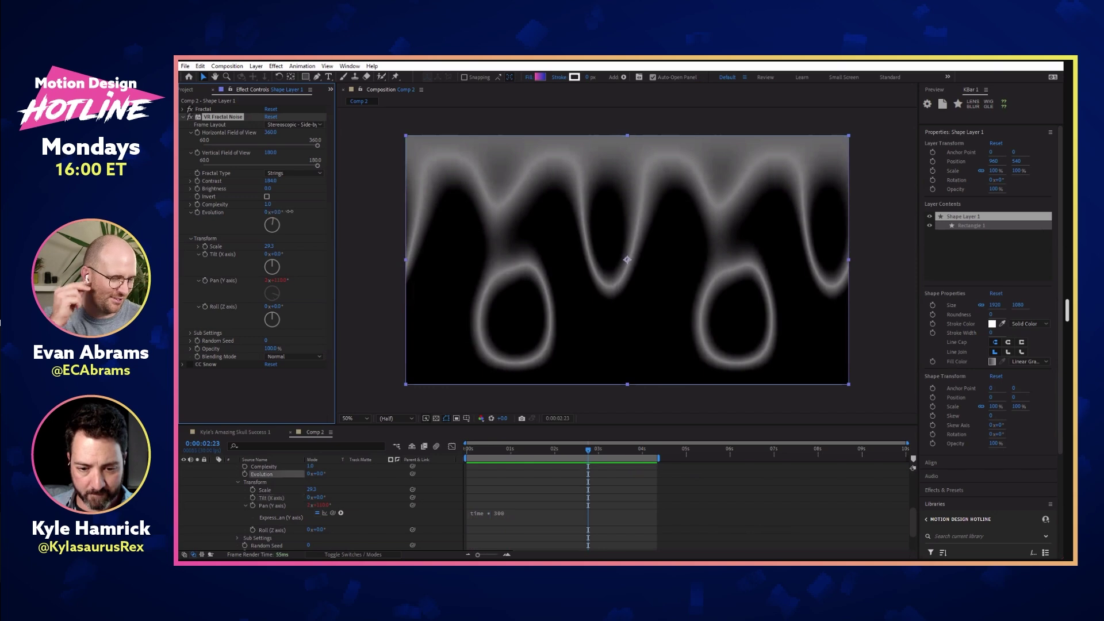
Step: Add the expression time * 50 to the noise's Evolution and preview the result
alt+click(197, 212)
text(time * 50)
key(KP_Enter)
key(space)
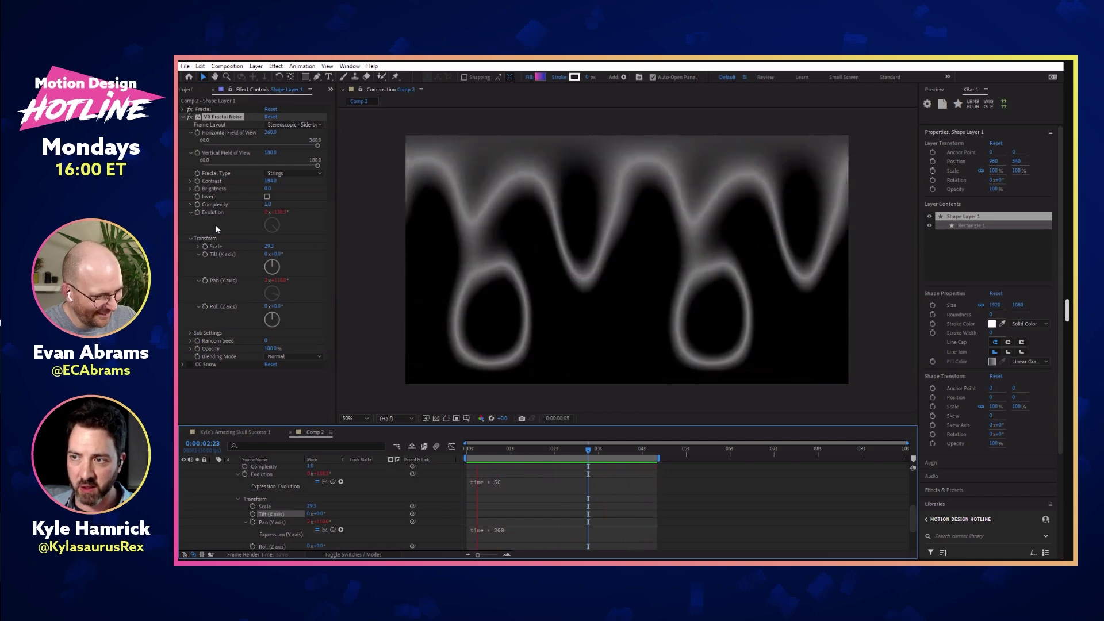
key(space)
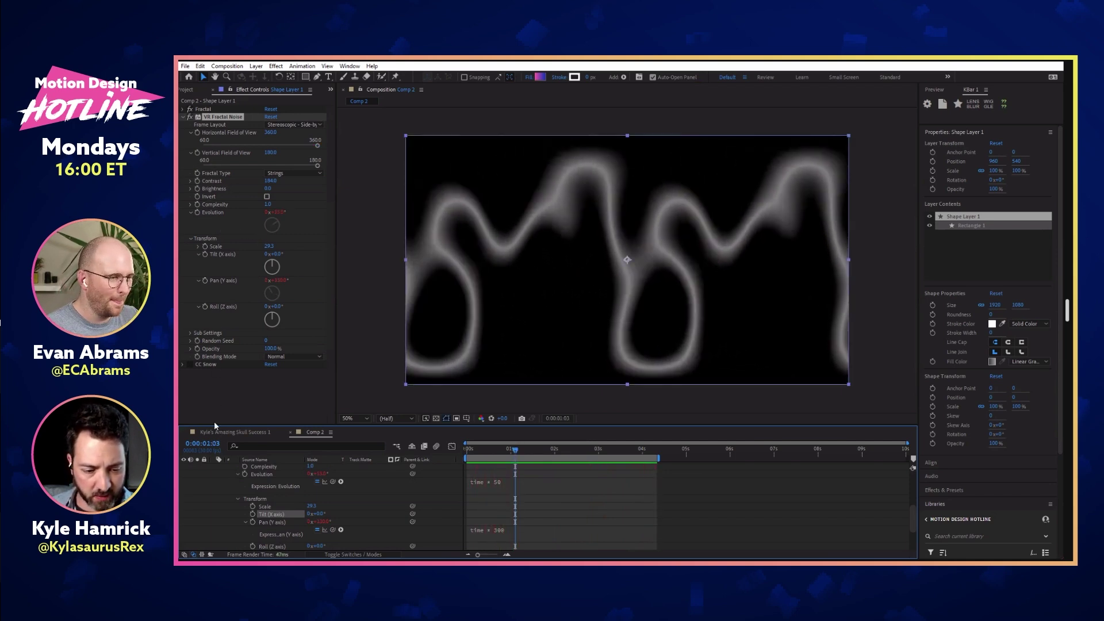
Step: Try the Luminosity and Color blending modes on the noise, switch to Multiply, and preview it
click(319, 358)
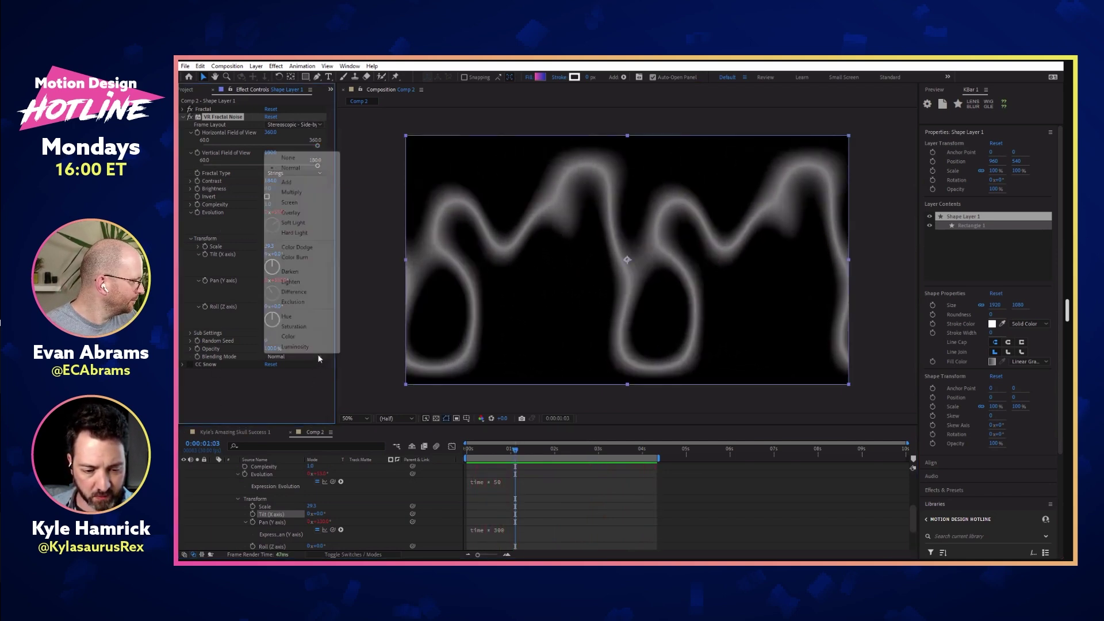
click(316, 346)
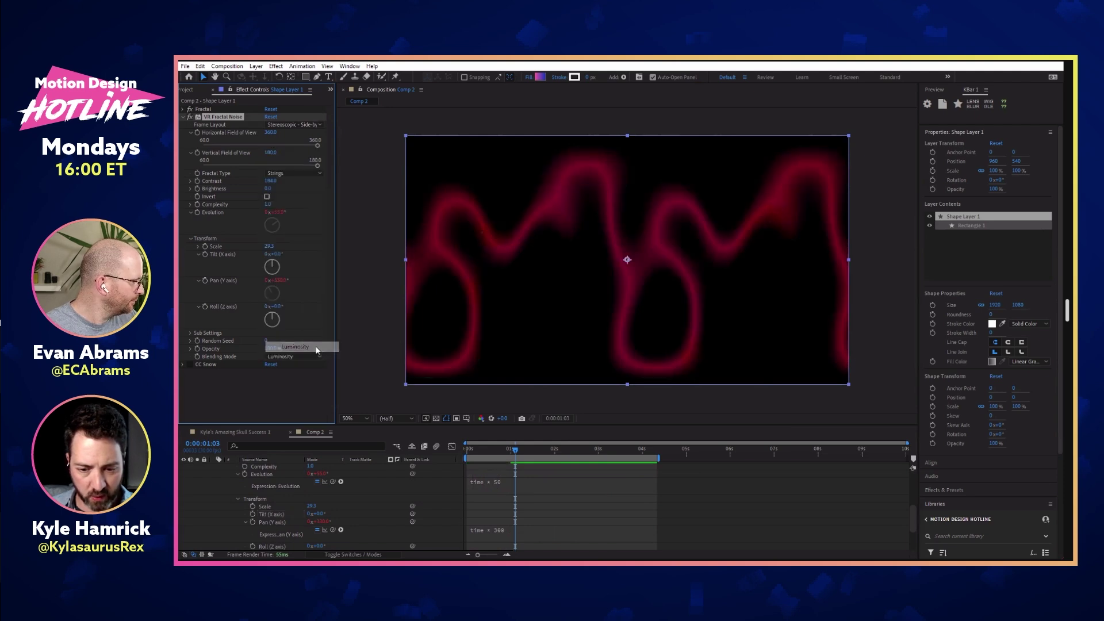
click(319, 358)
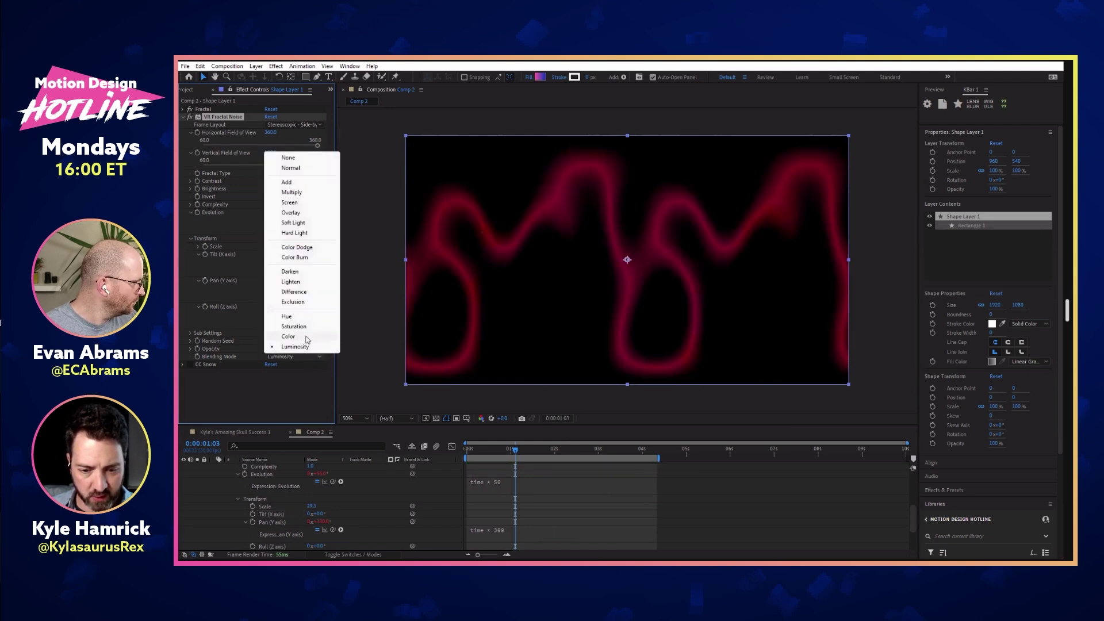
click(304, 337)
click(315, 356)
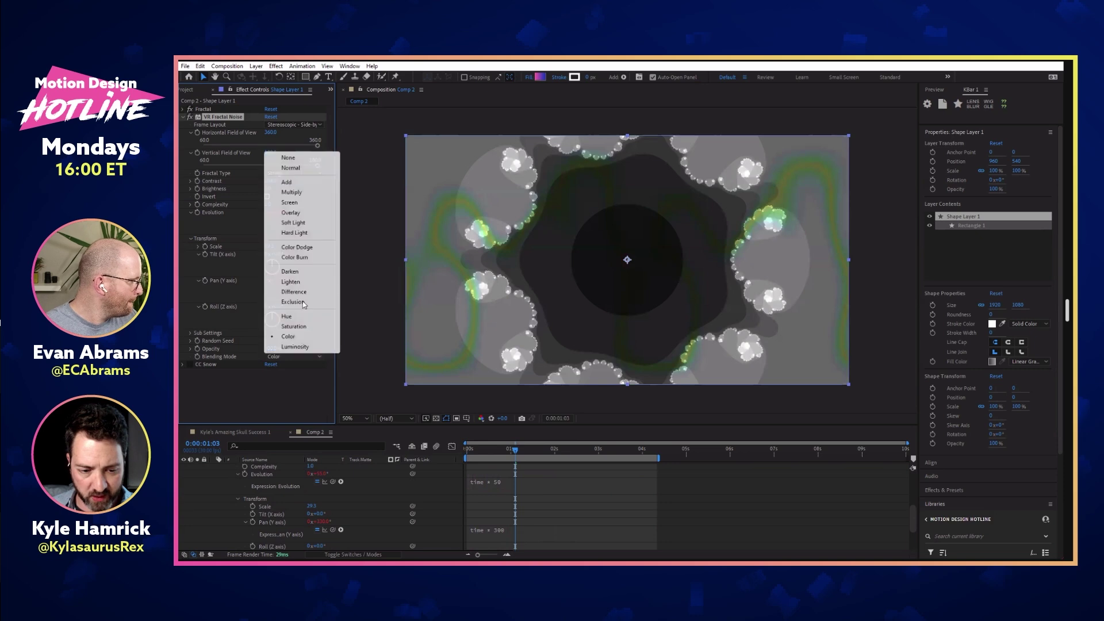
click(306, 194)
key(space)
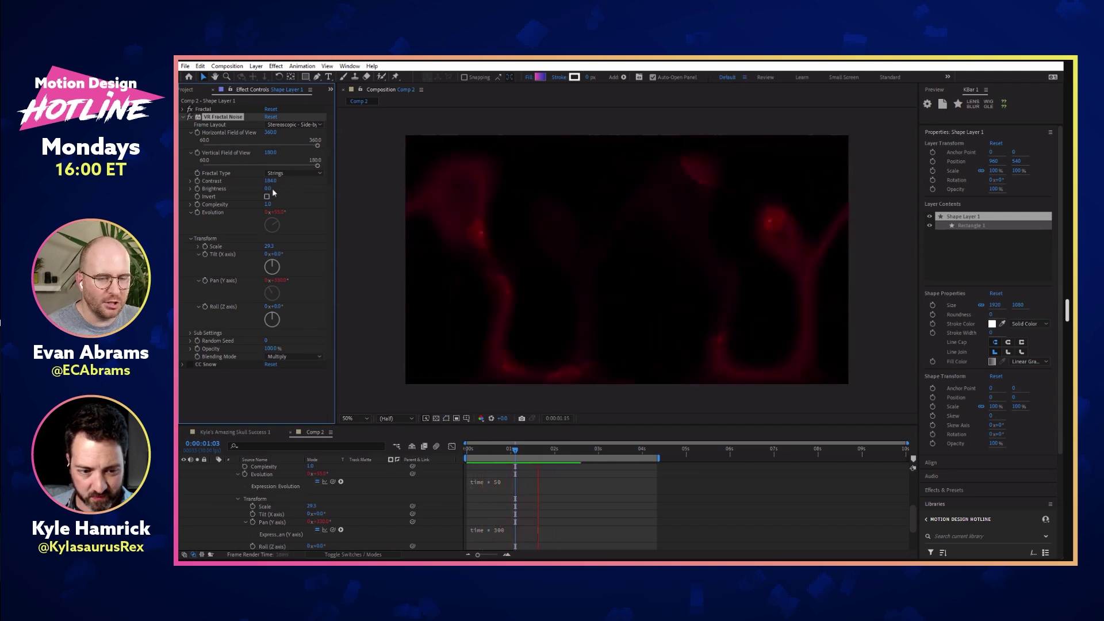
key(space)
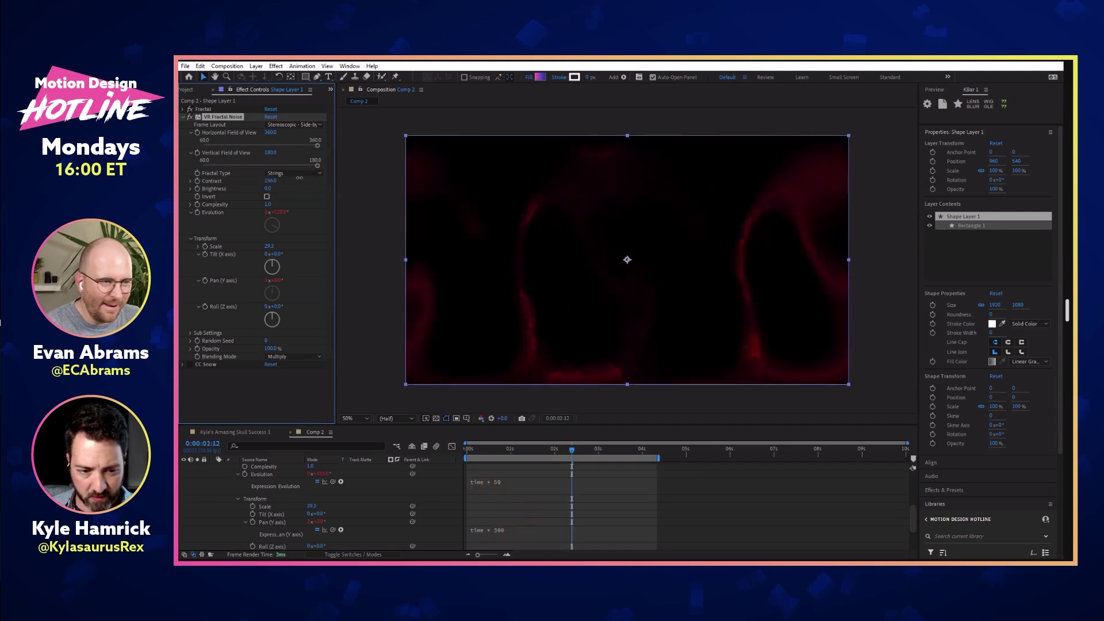
Step: Raise the noise contrast to 200, try other fractal types including Max, and return to Strings
click(299, 204)
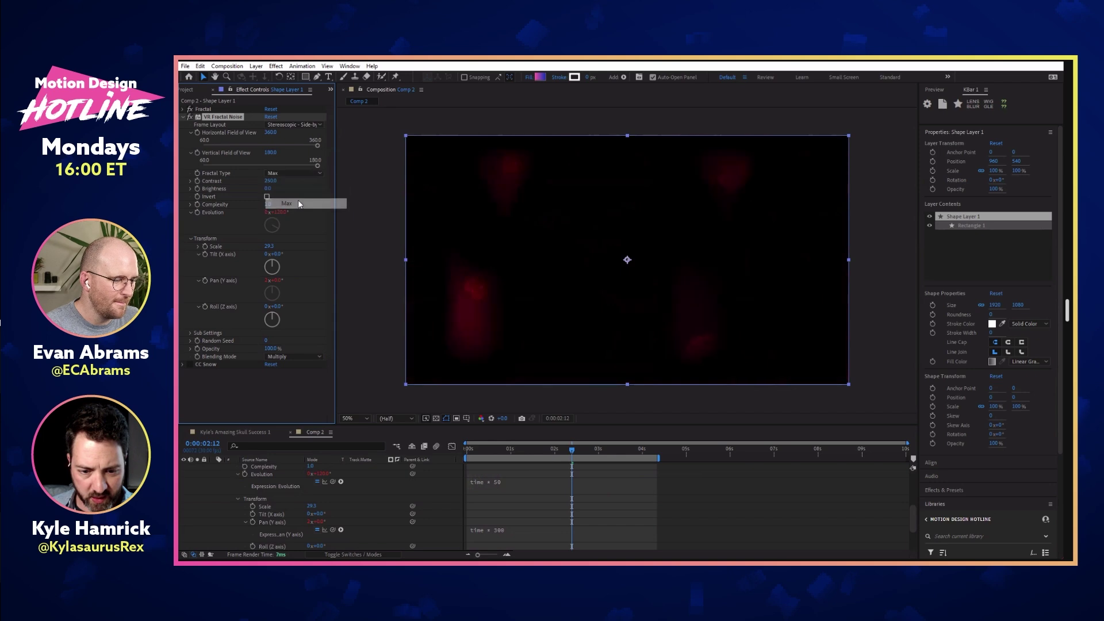
click(293, 172)
click(298, 185)
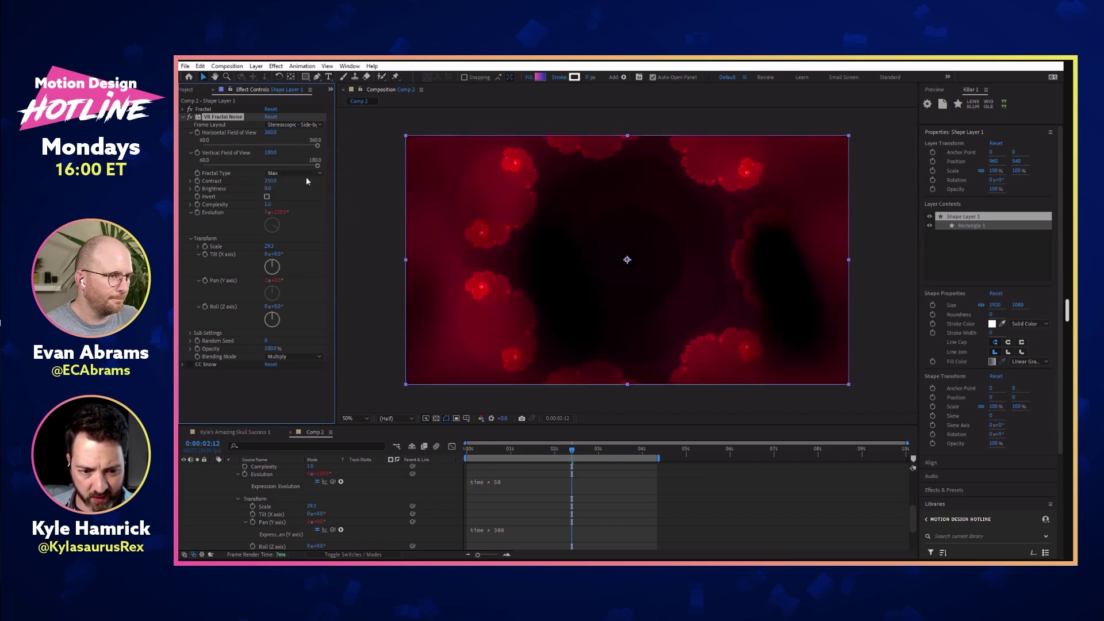
scroll(306, 176, down, 5)
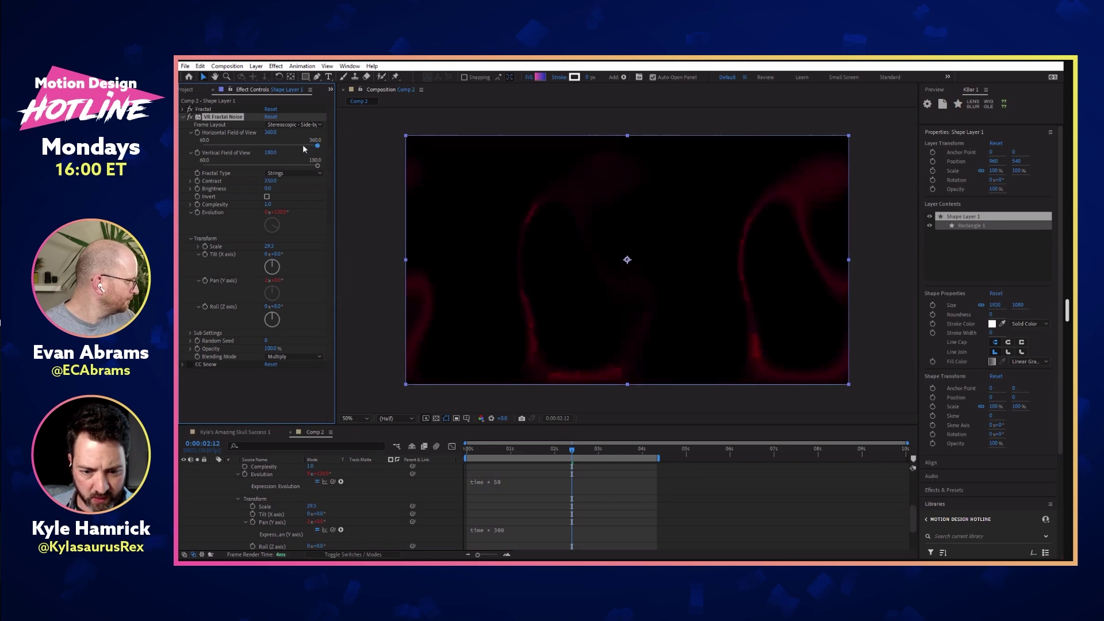
Step: Try narrowing the noise's horizontal field of view, restore it to 360, and reduce the vertical field of view to 60
drag(268, 146, 317, 145)
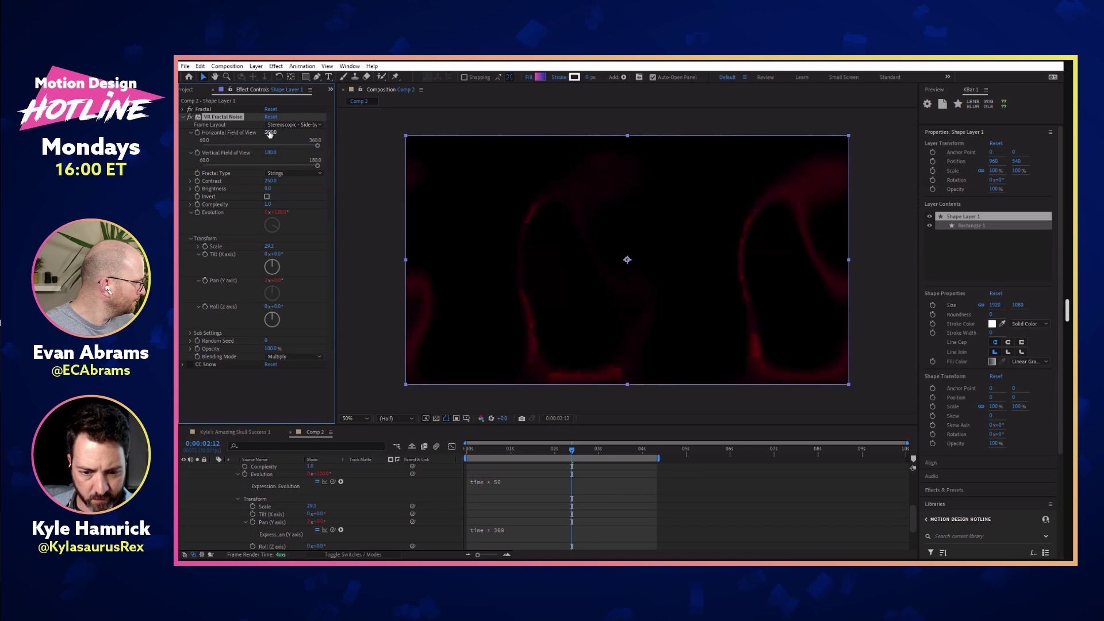
drag(305, 168, 274, 166)
drag(185, 173, 195, 181)
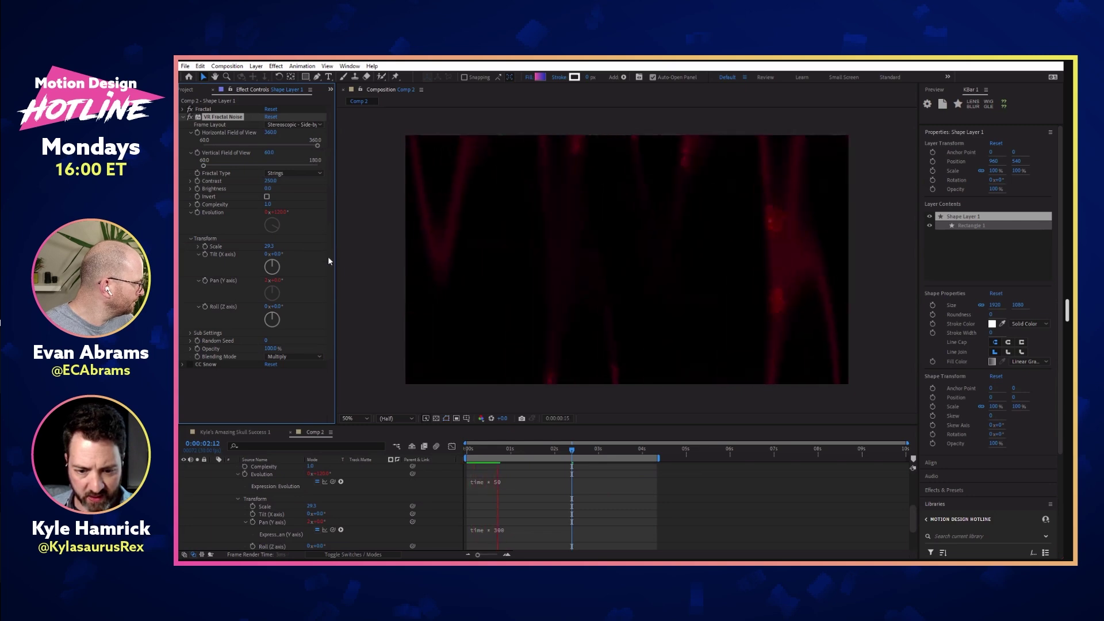
key(space)
Step: Set the noise's blending mode to Overlay and preview the animation
click(296, 356)
click(291, 213)
key(space)
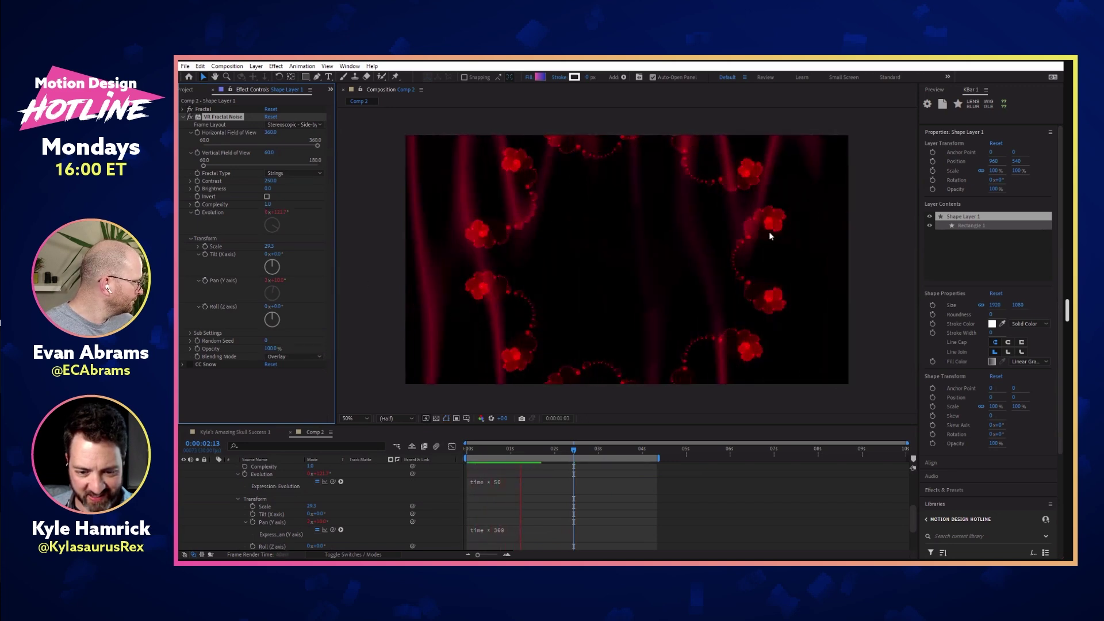
key(space)
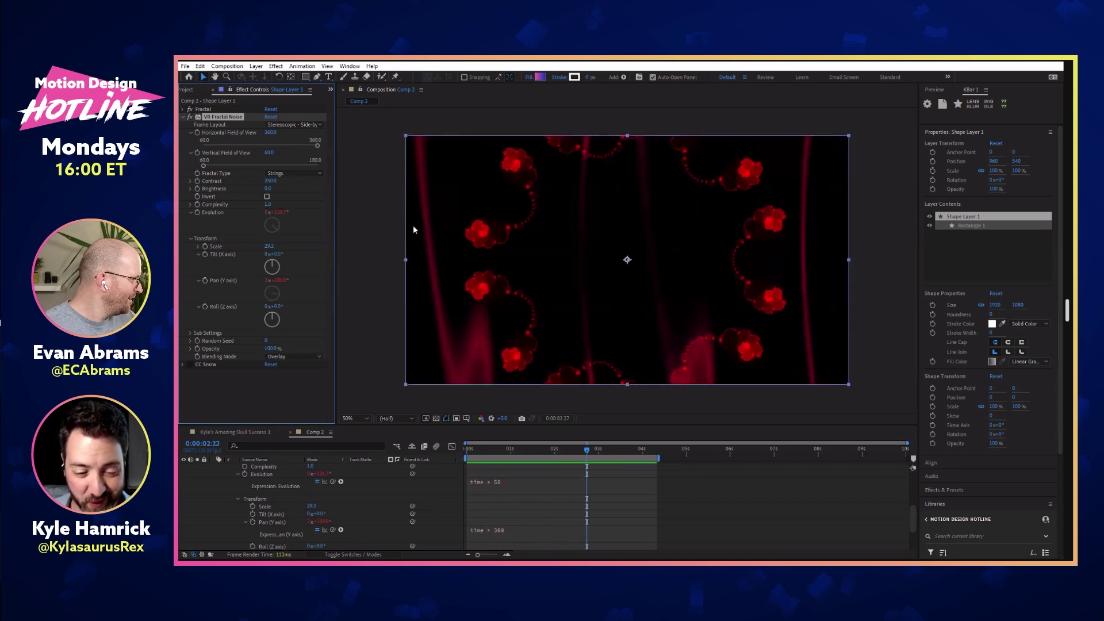
Step: Adjust the Fractal effect to enlarge its flower pattern slightly
click(183, 109)
drag(284, 195, 275, 200)
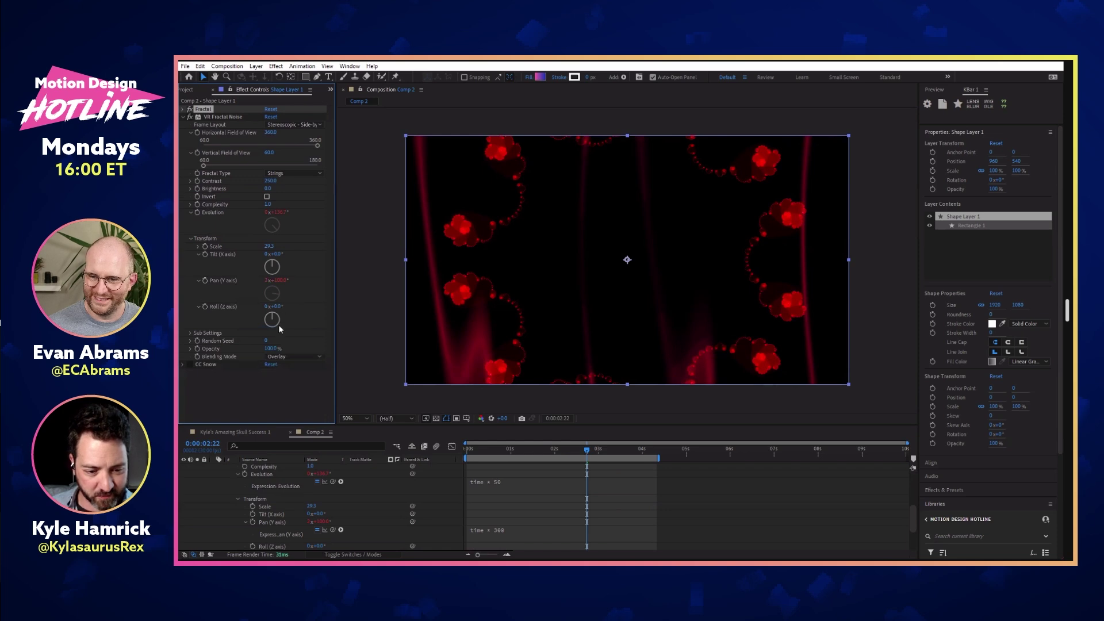
Step: Set the noise's sub scaling to about 51 and its complexity to 3, and preview the result
scroll(276, 343, down, 2)
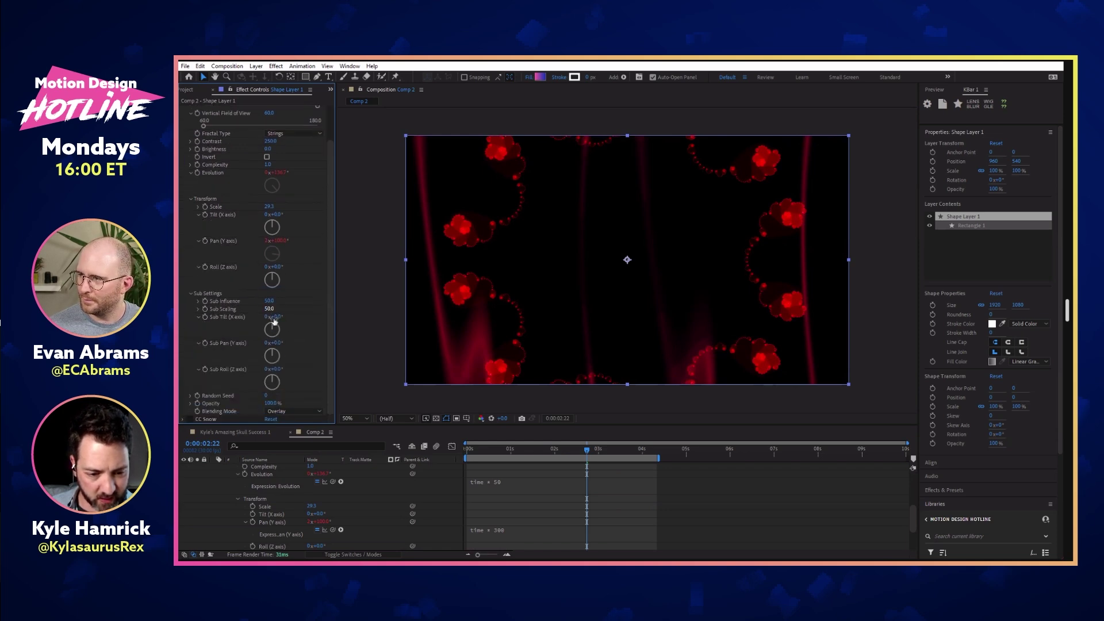
drag(270, 314, 268, 311)
click(267, 165)
text(3)
key(Return)
key(space)
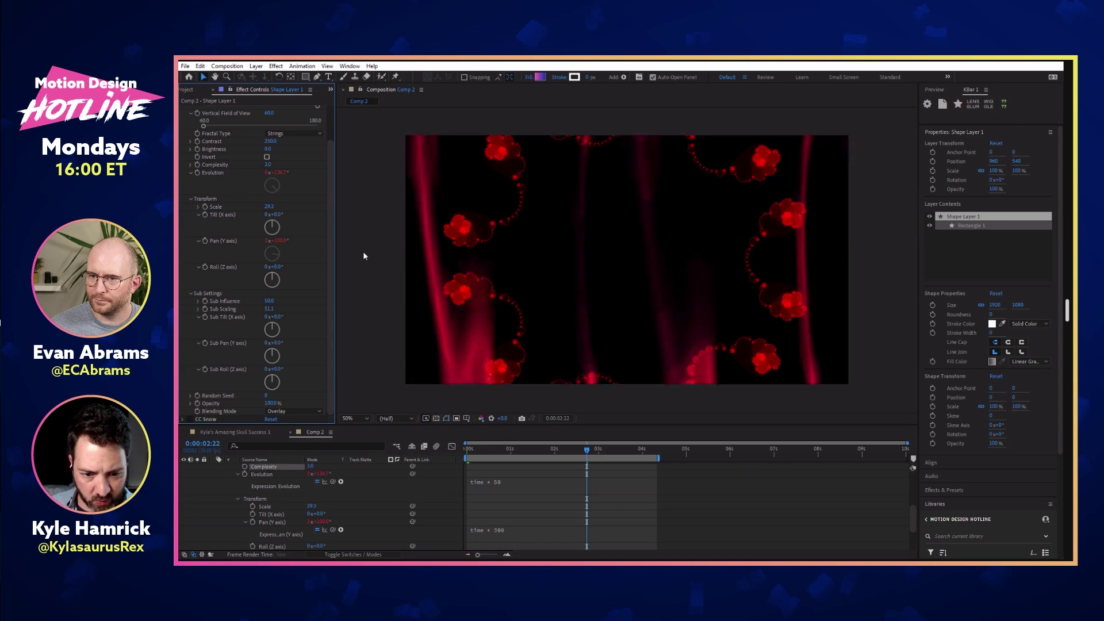
key(space)
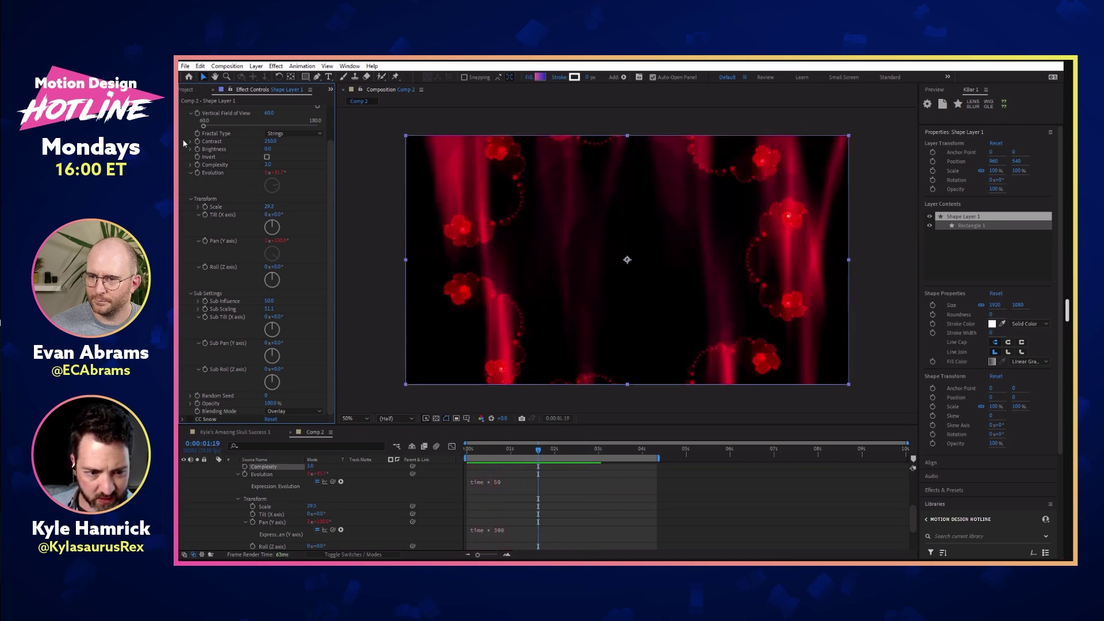
Step: Collapse the VR Fractal Noise settings, enable the CC Snow effect, and preview the composition
scroll(184, 140, up, 2)
click(182, 117)
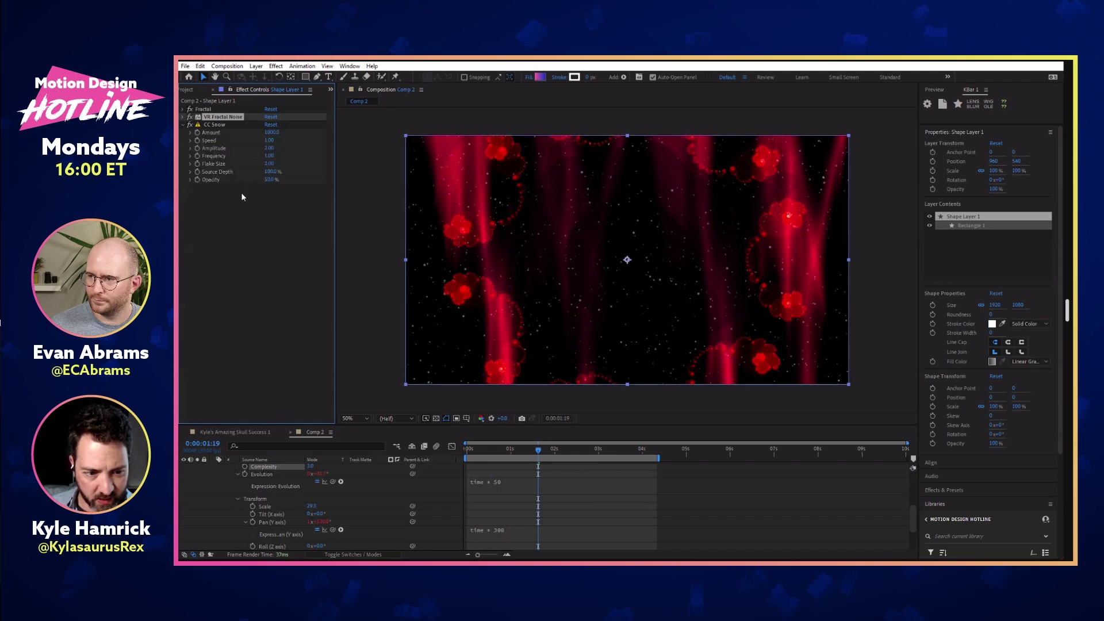
click(243, 232)
key(space)
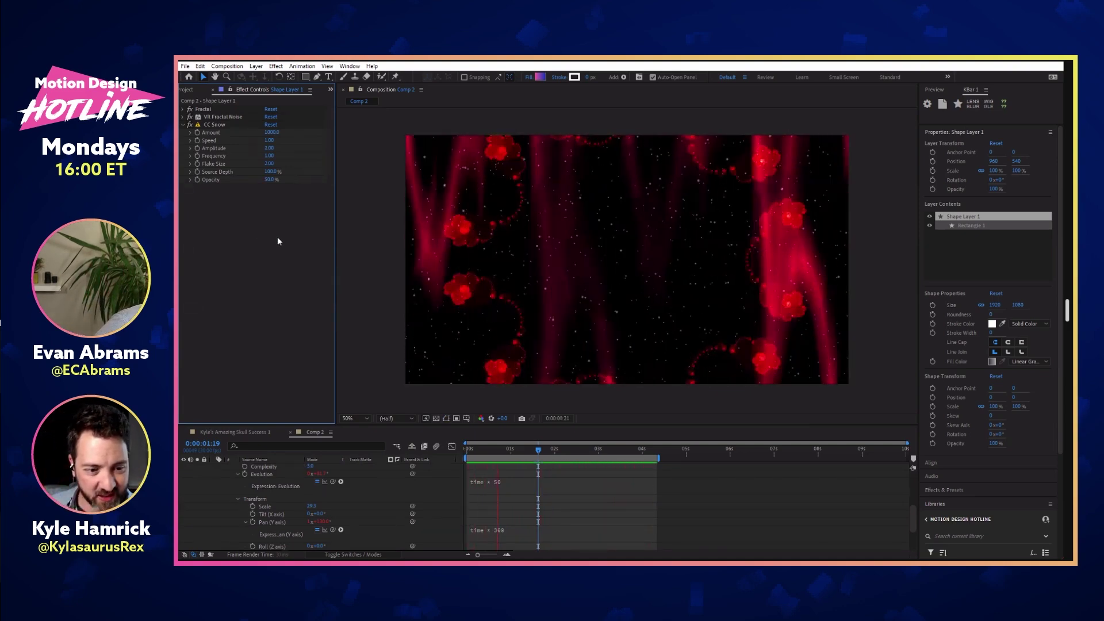
Step: Set the snow amount to 400 and its speed to about 5.9
key(space)
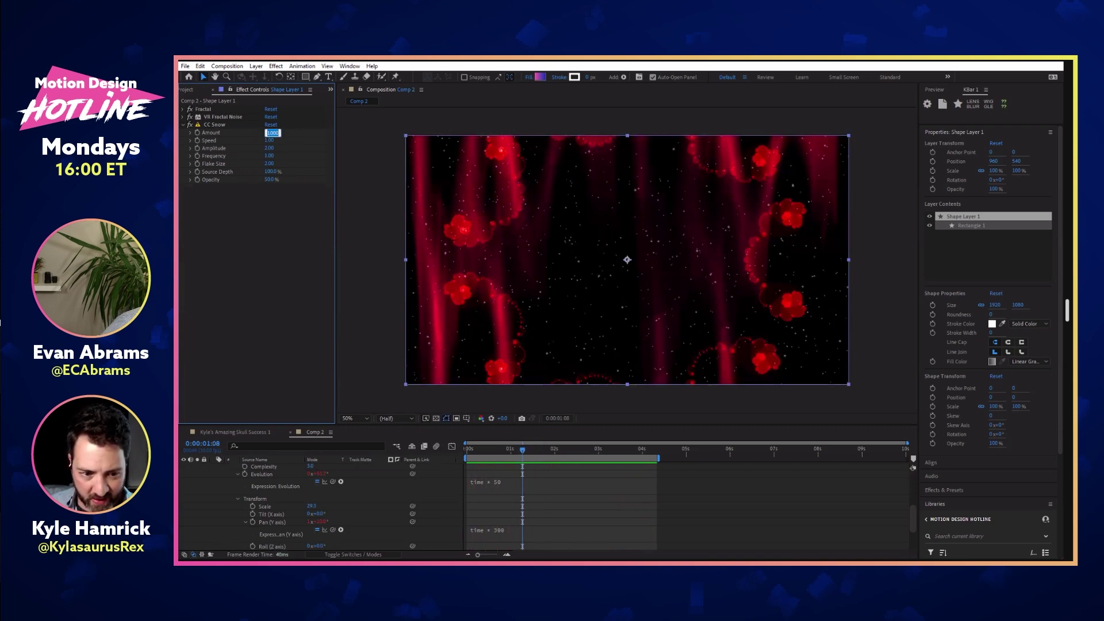
drag(272, 140, 272, 144)
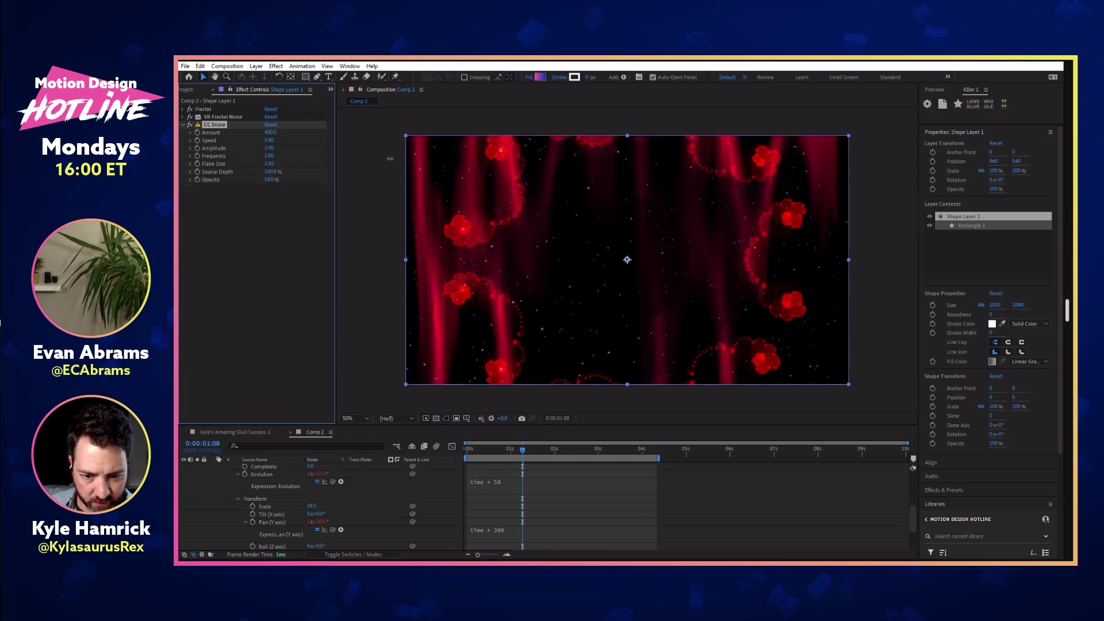
Step: Try a very large flake size for the snow, preview it, and undo the change
drag(269, 163, 571, 218)
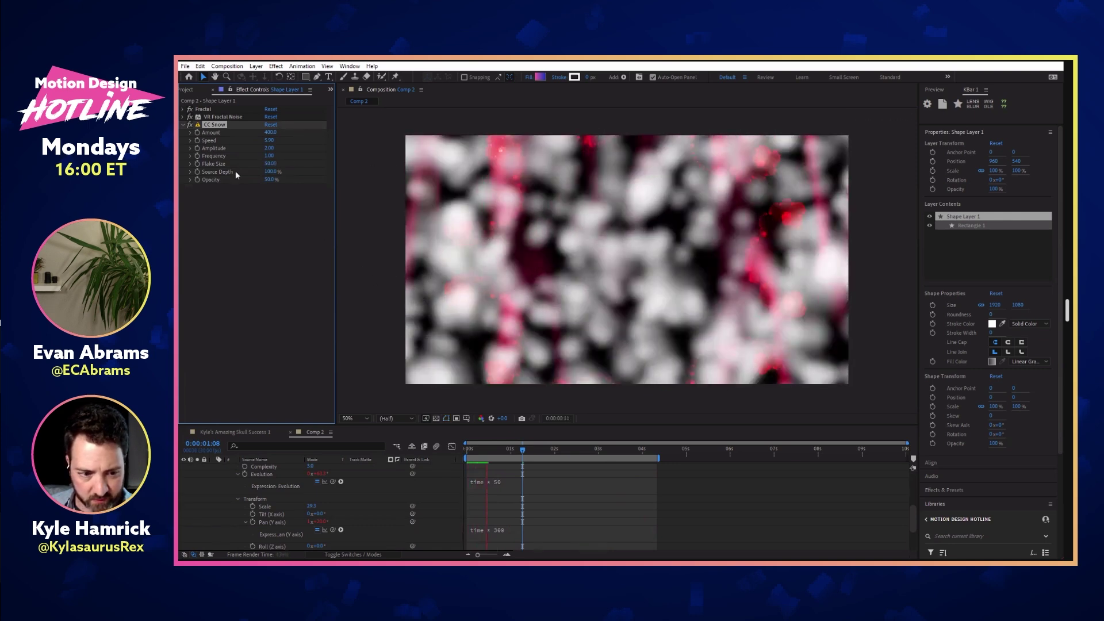
key(space)
key(ctrl+z)
key(ctrl+z)
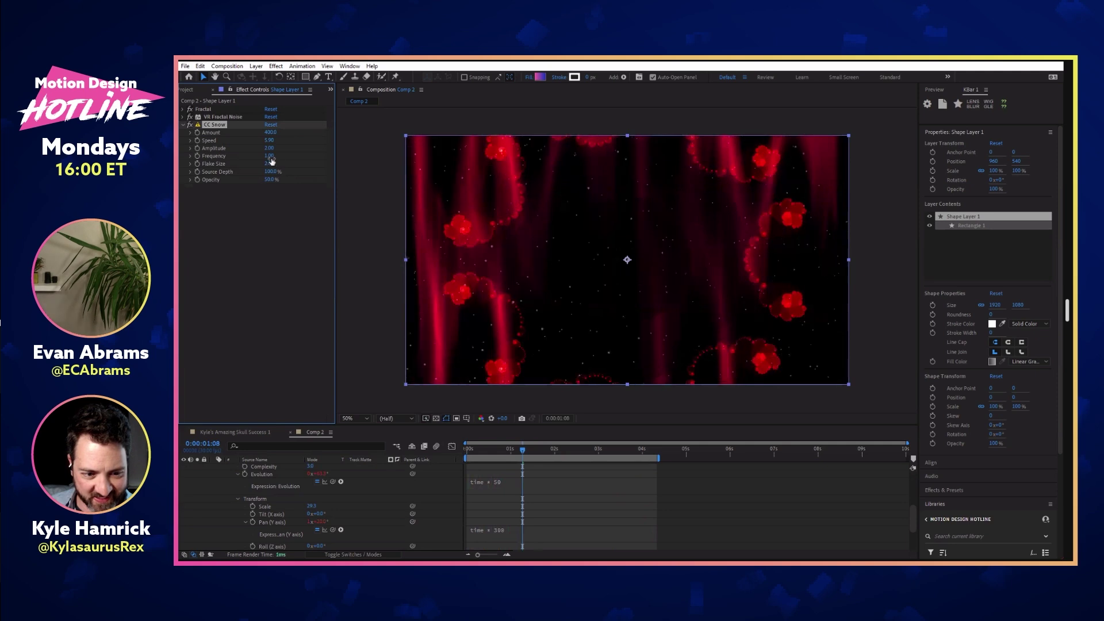
Step: Try raising the snow frequency to about 1.45, preview it, and undo the change
drag(281, 155, 335, 154)
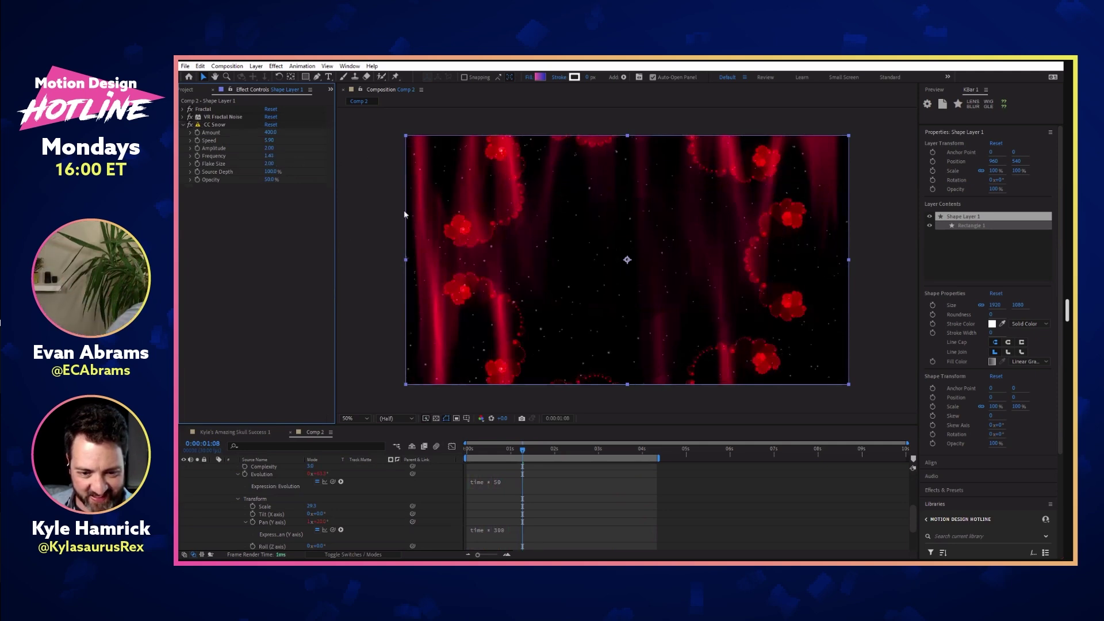
key(space)
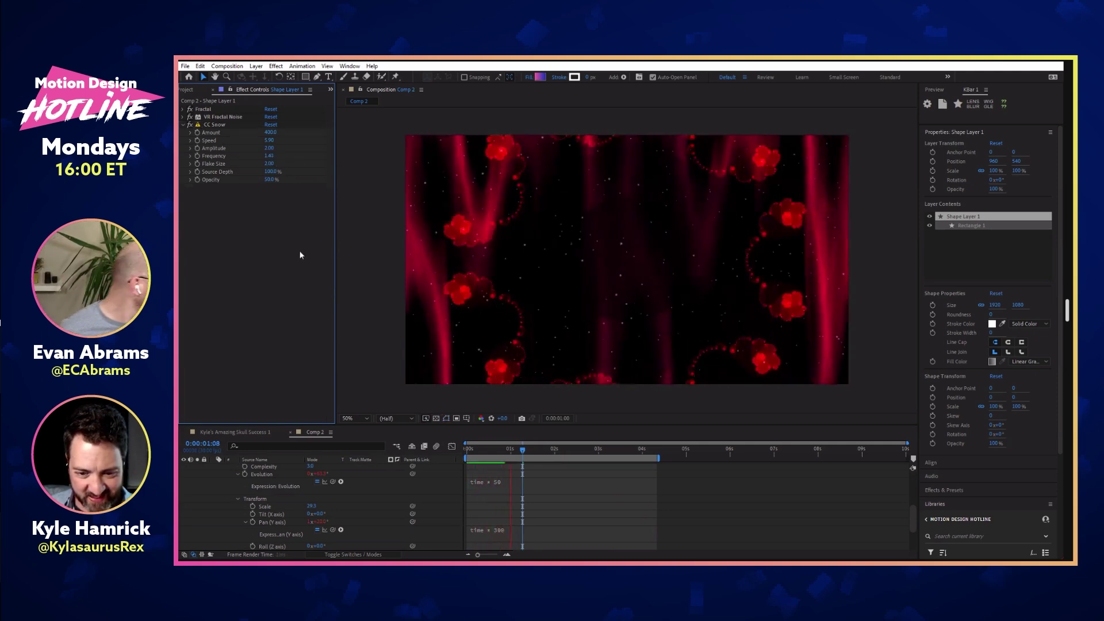
key(space)
key(ctrl+z)
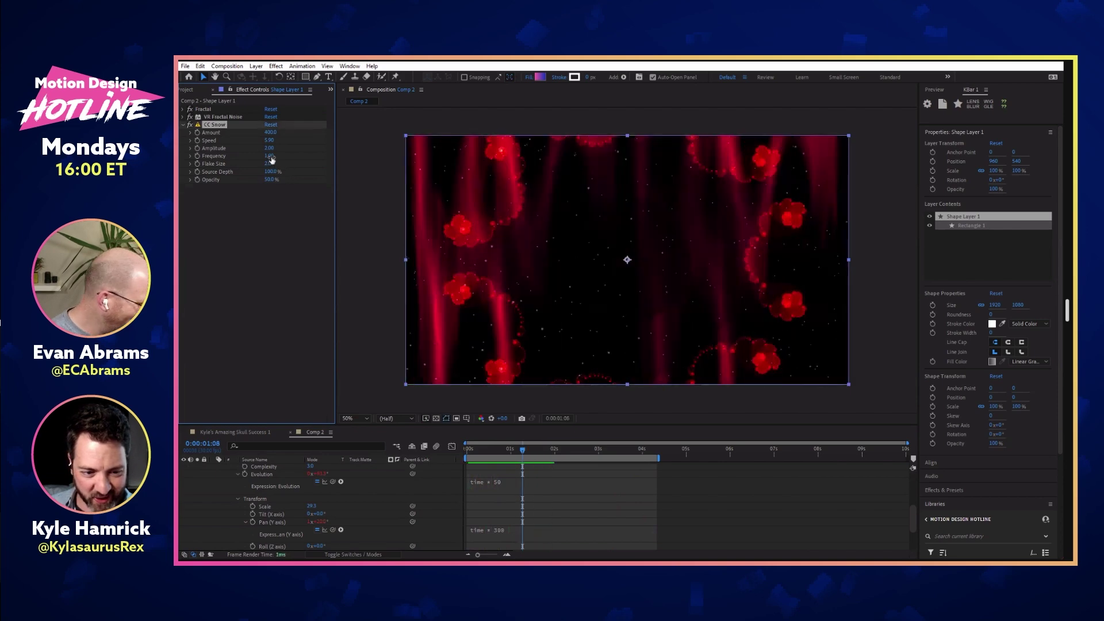
Step: Preview the snow animation, try a snow speed of 0, and preview it again
click(253, 225)
key(space)
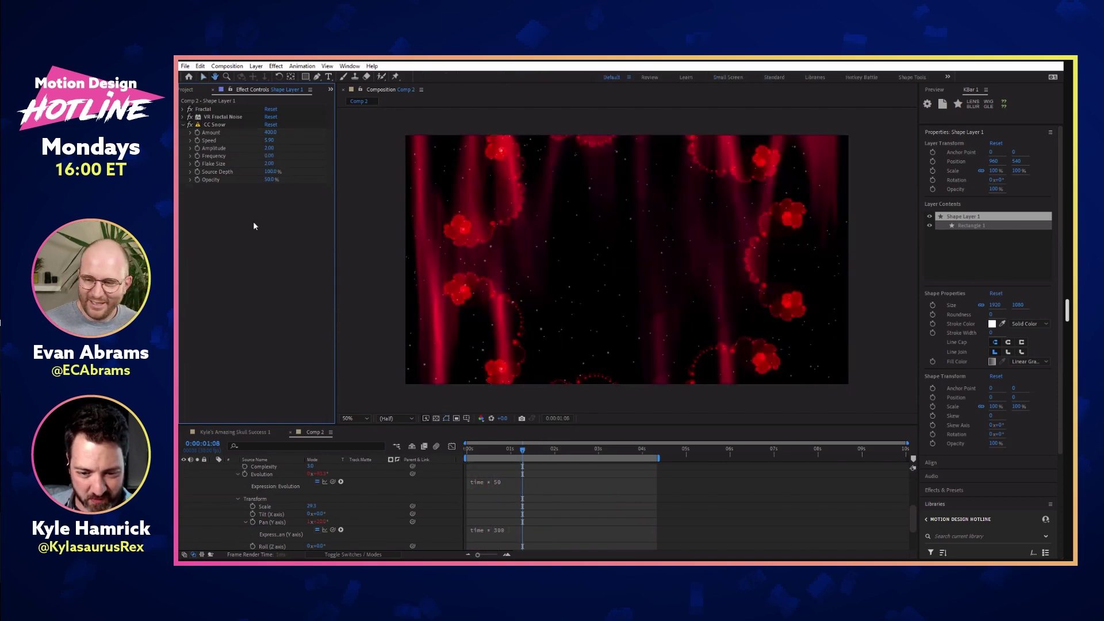
key(space)
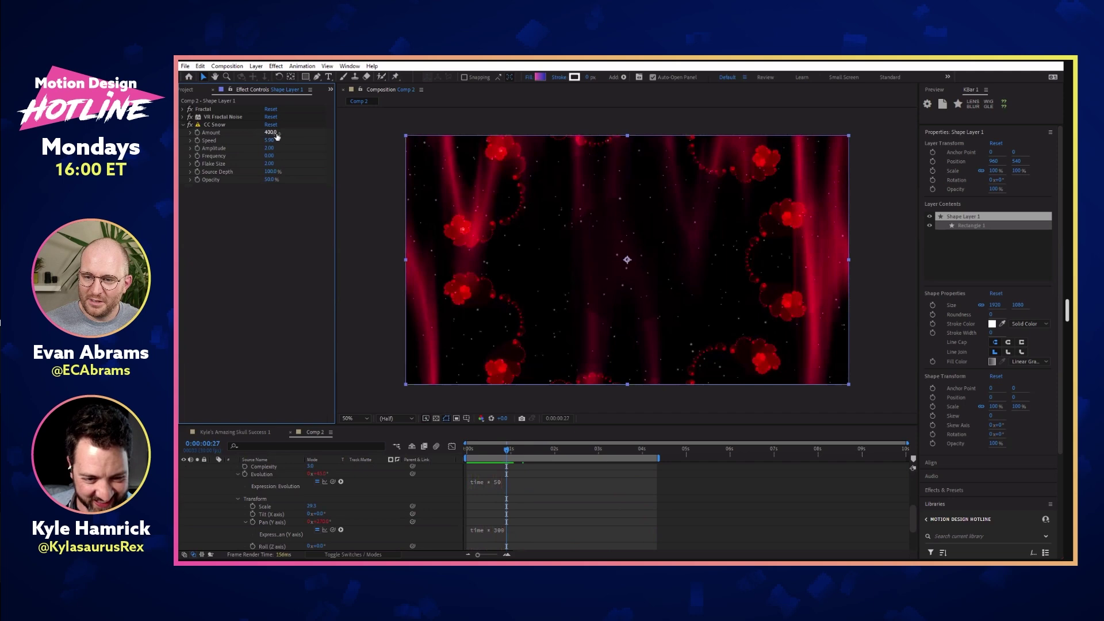
text(0)
key(Return)
key(space)
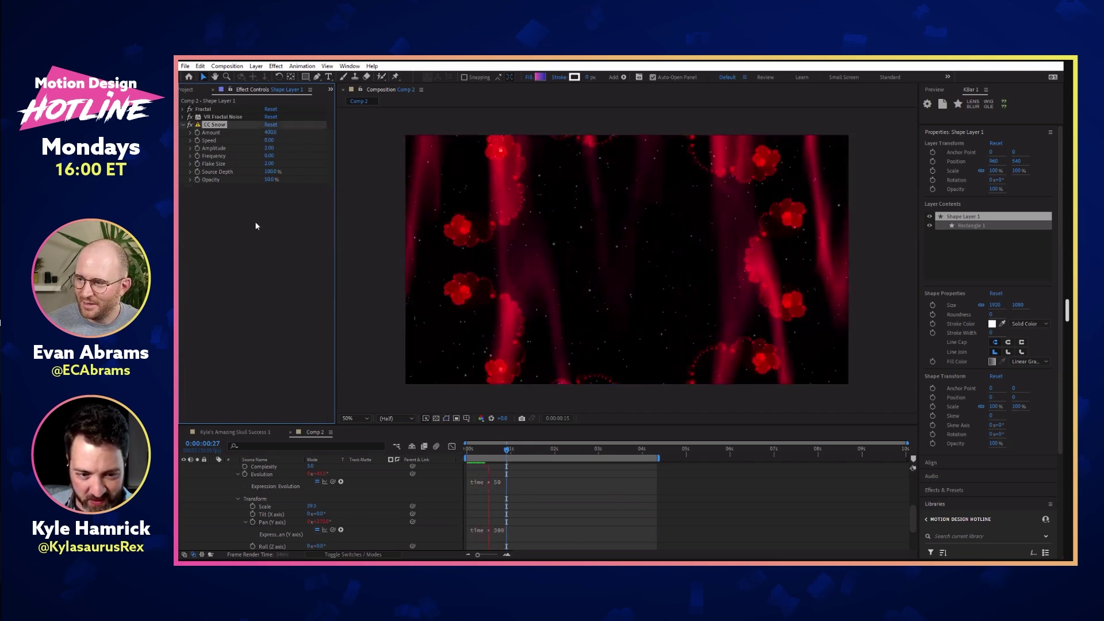
Step: Try a snow speed of 2, reduce it to 0.2, and preview the composition
click(269, 140)
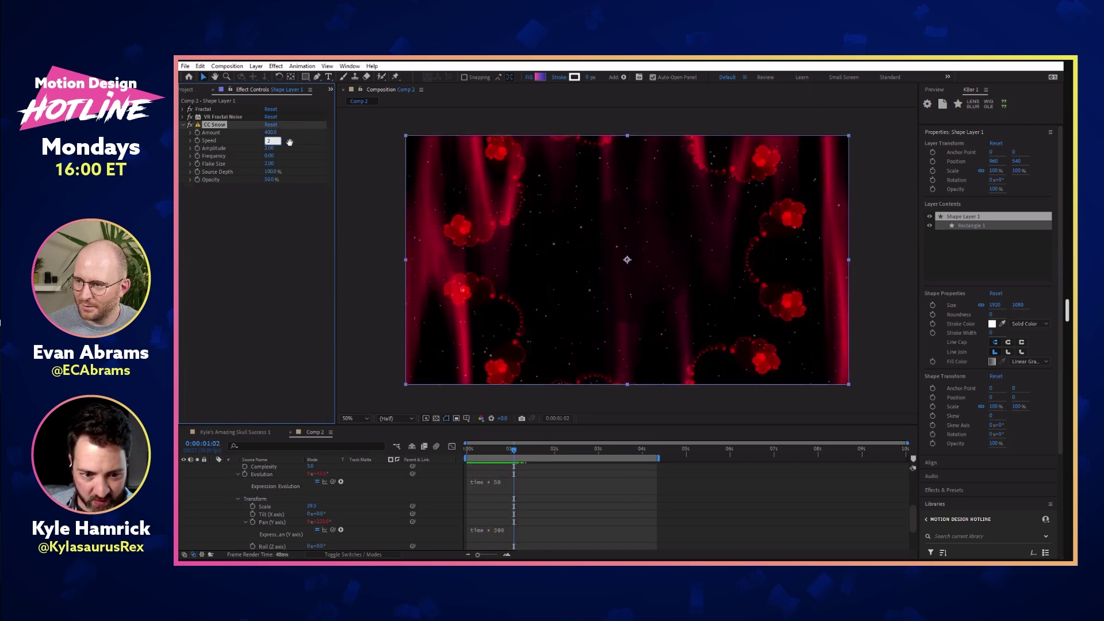
key(space)
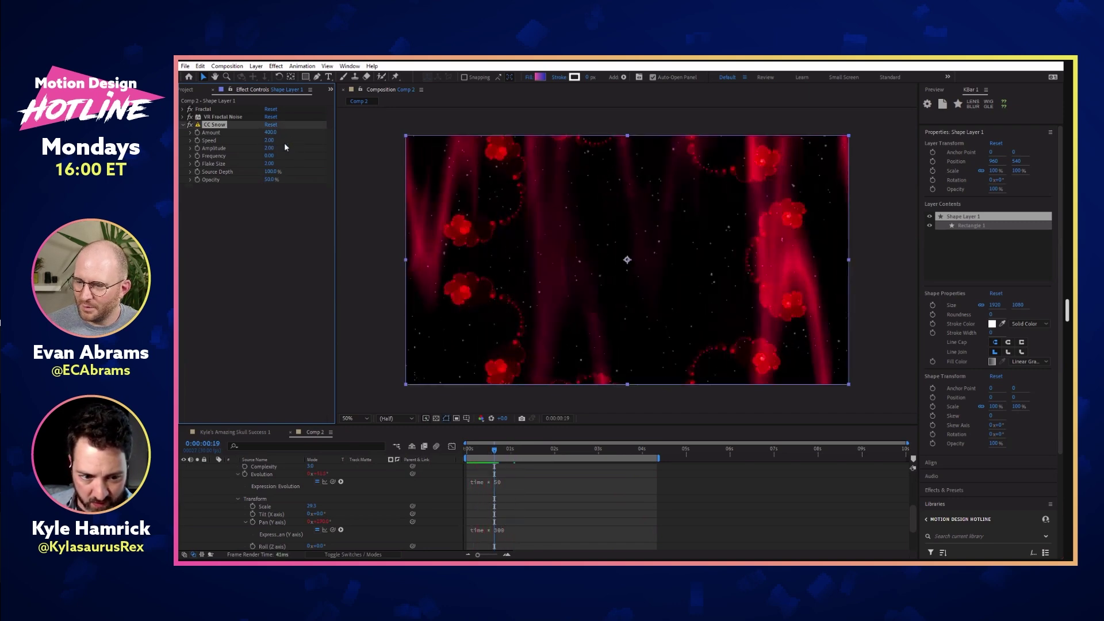
key(Return)
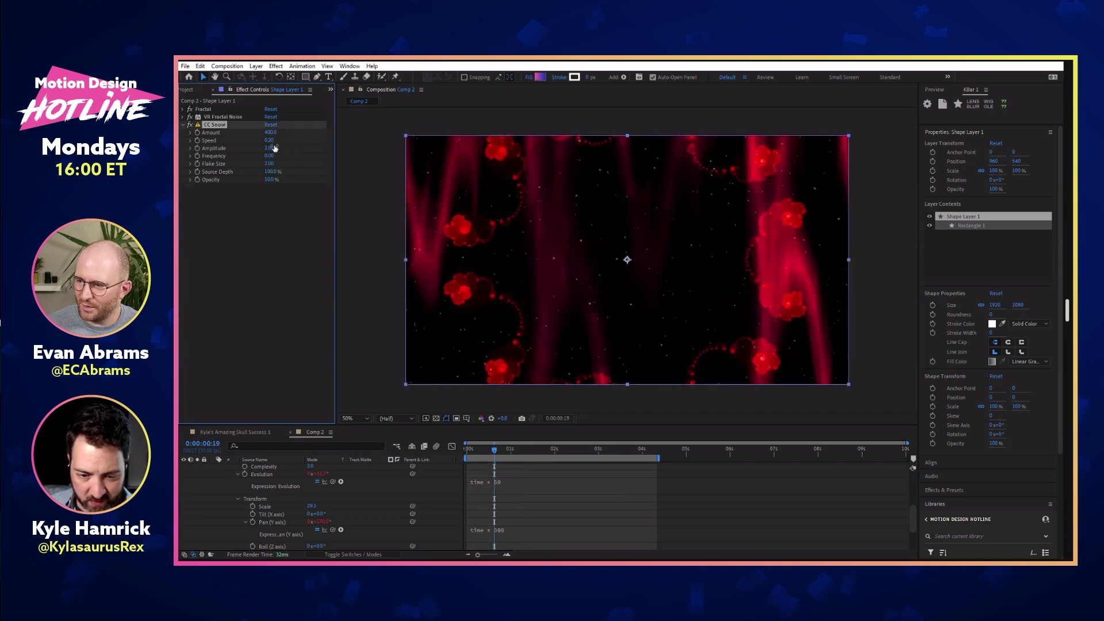
key(space)
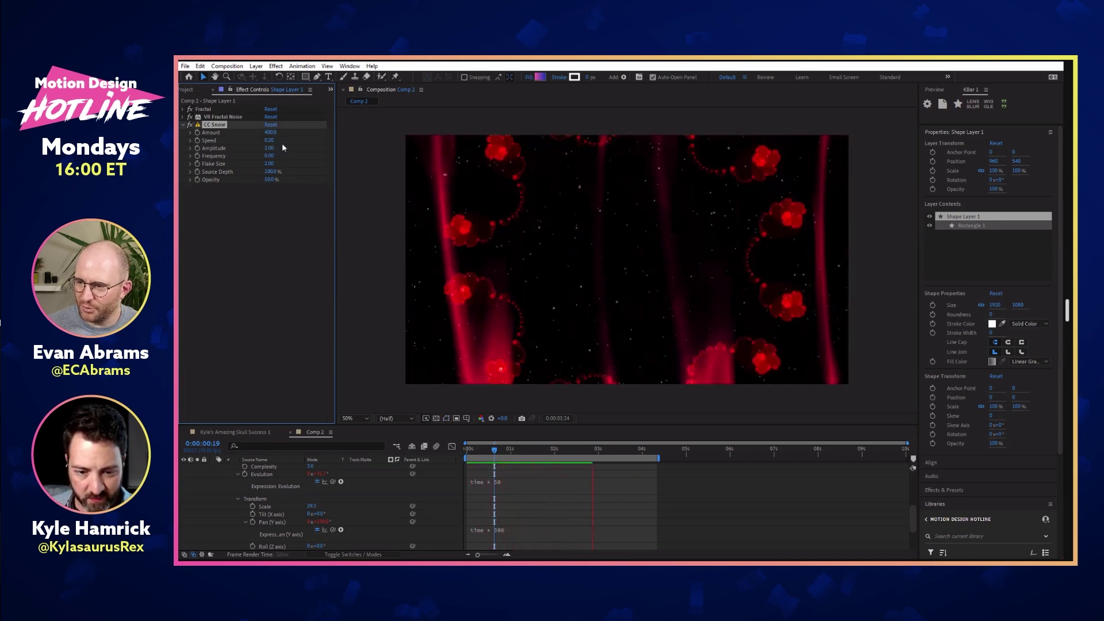
key(space)
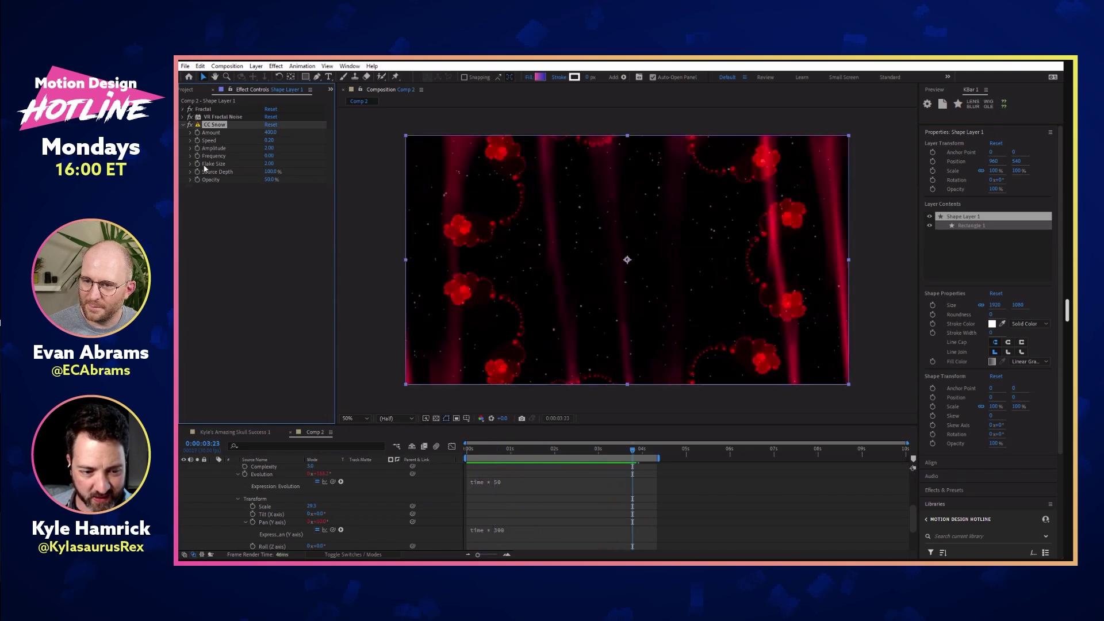
Step: Expand the Fractal effect, try different Cycle Offset and Cycle Steps values in its colour settings, and undo the changes
click(183, 108)
click(191, 234)
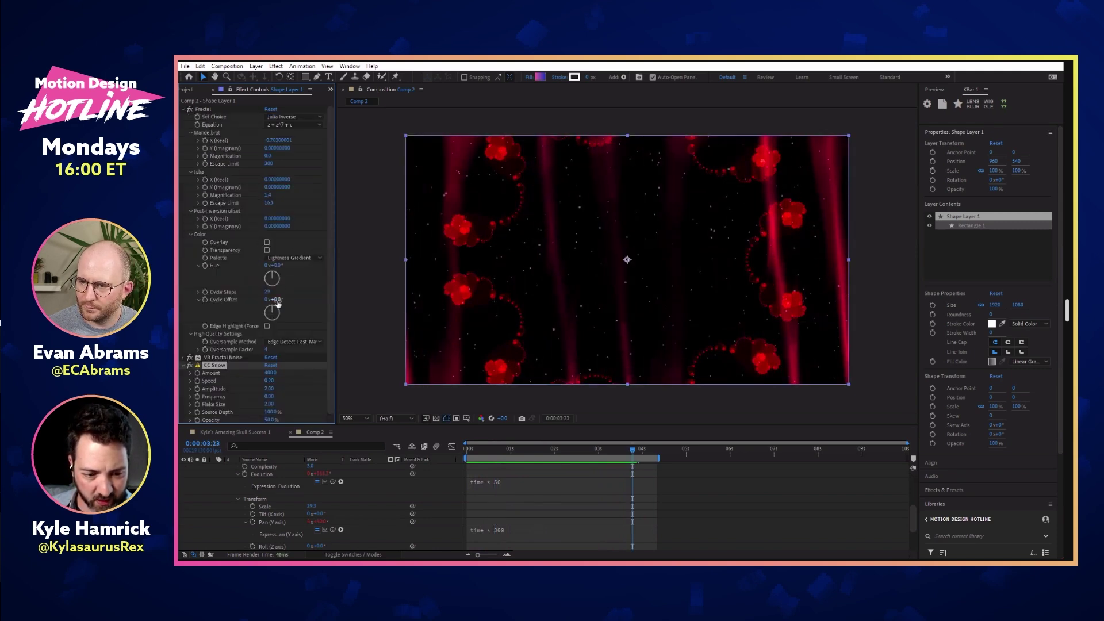
mouse_move(275, 299)
mouse_down()
mouse_move(317, 297)
mouse_move(274, 297)
mouse_move(279, 266)
mouse_move(322, 271)
mouse_move(278, 301)
mouse_up()
key(ctrl+z)
key(ctrl+z)
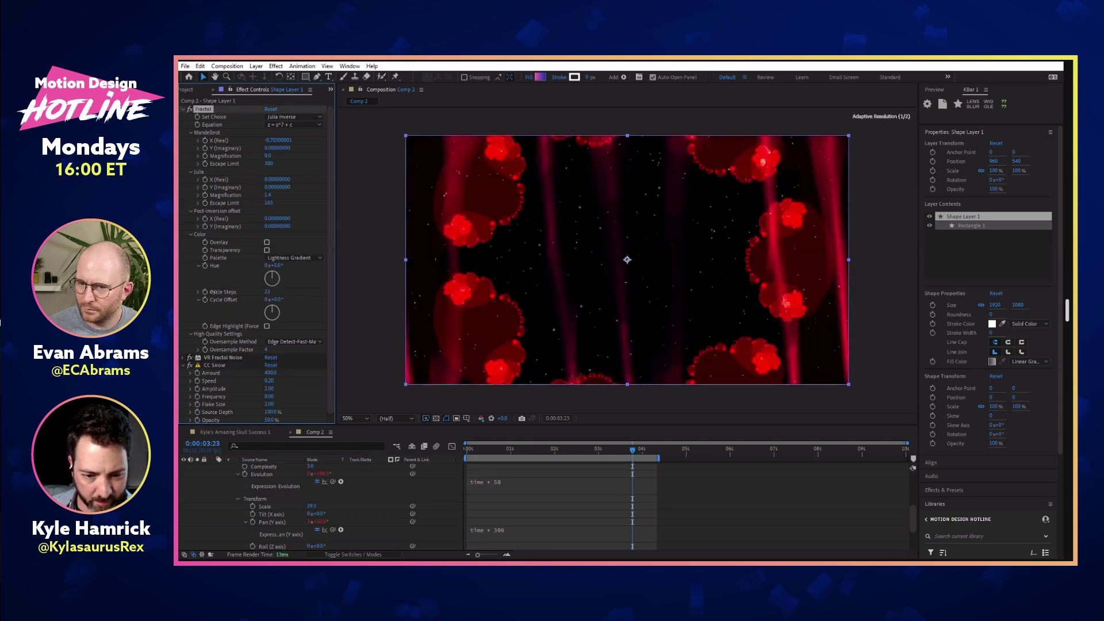
key(ctrl+z)
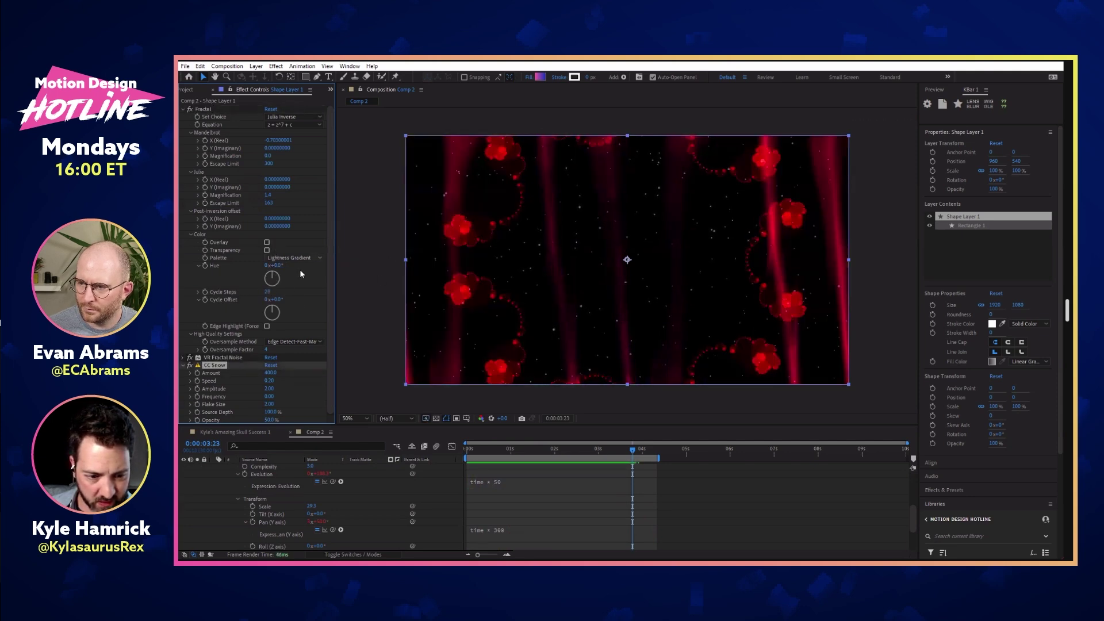
drag(279, 299, 341, 291)
key(ctrl+z)
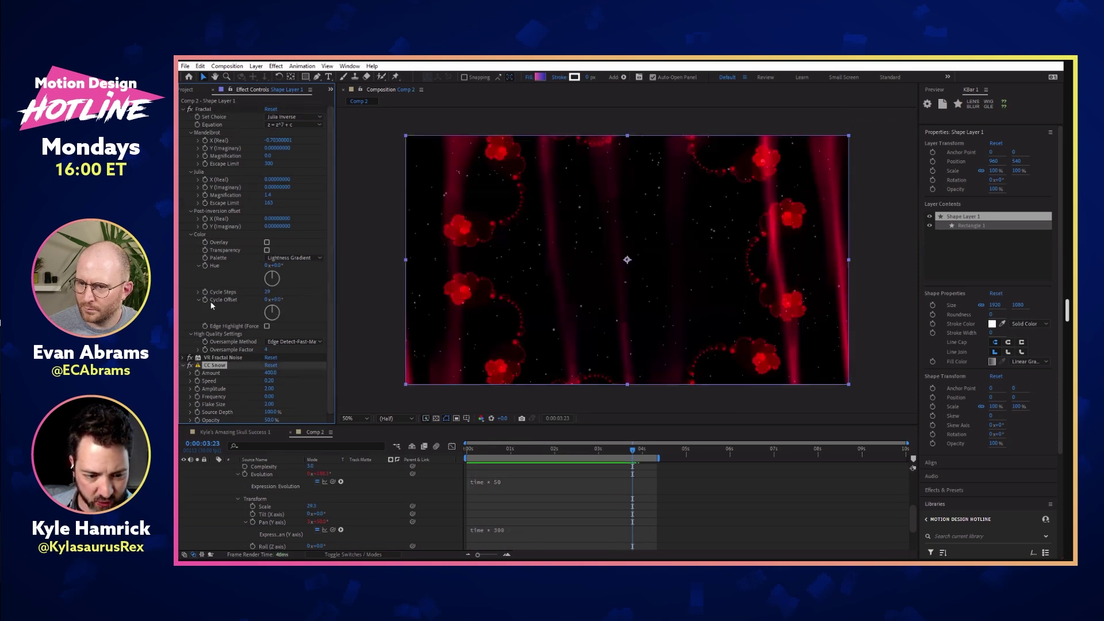
Step: Drive the Fractal's Cycle Offset with the expression time * 40 and preview the animation
alt+click(209, 302)
text(time * )
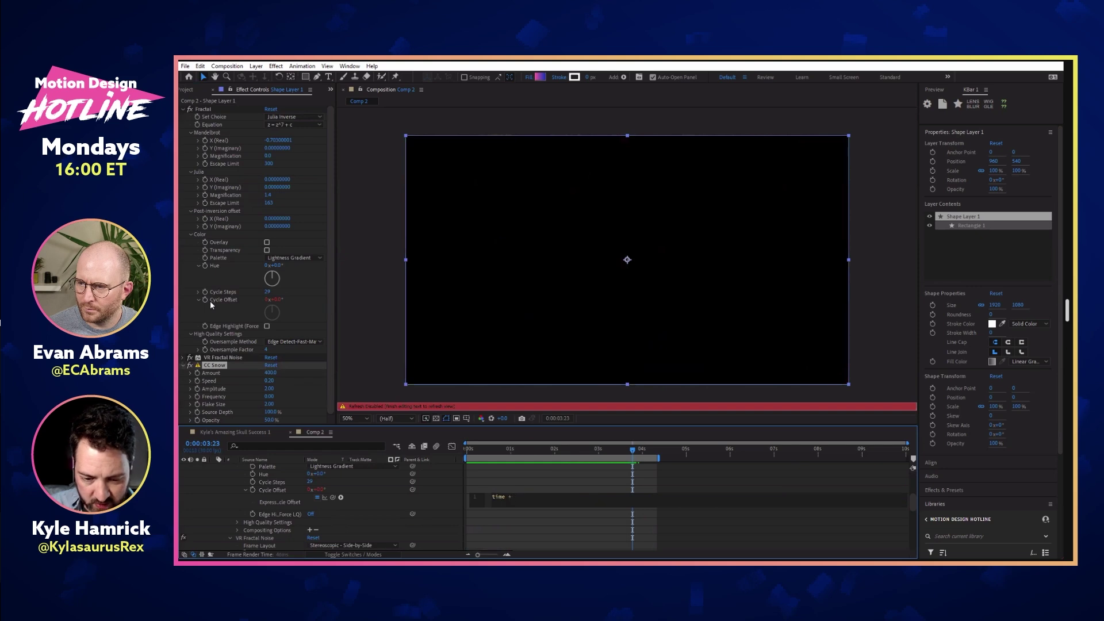
text(40)
key(KP_Enter)
key(space)
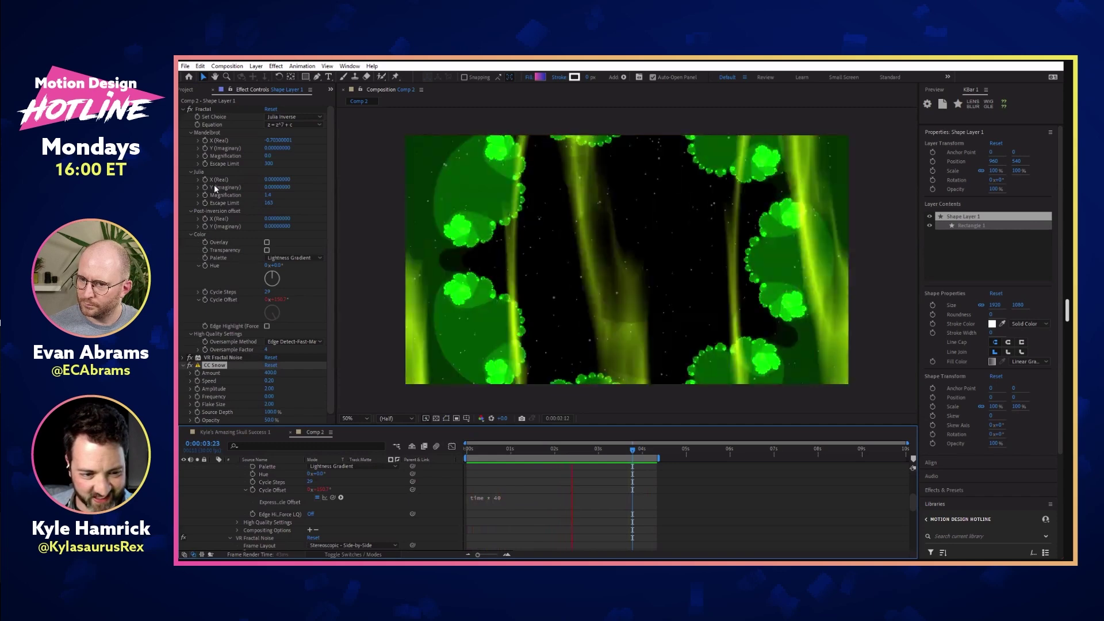
key(space)
Step: Change the Cycle Offset expression to time * 4, preview it, and delete the expression
click(564, 499)
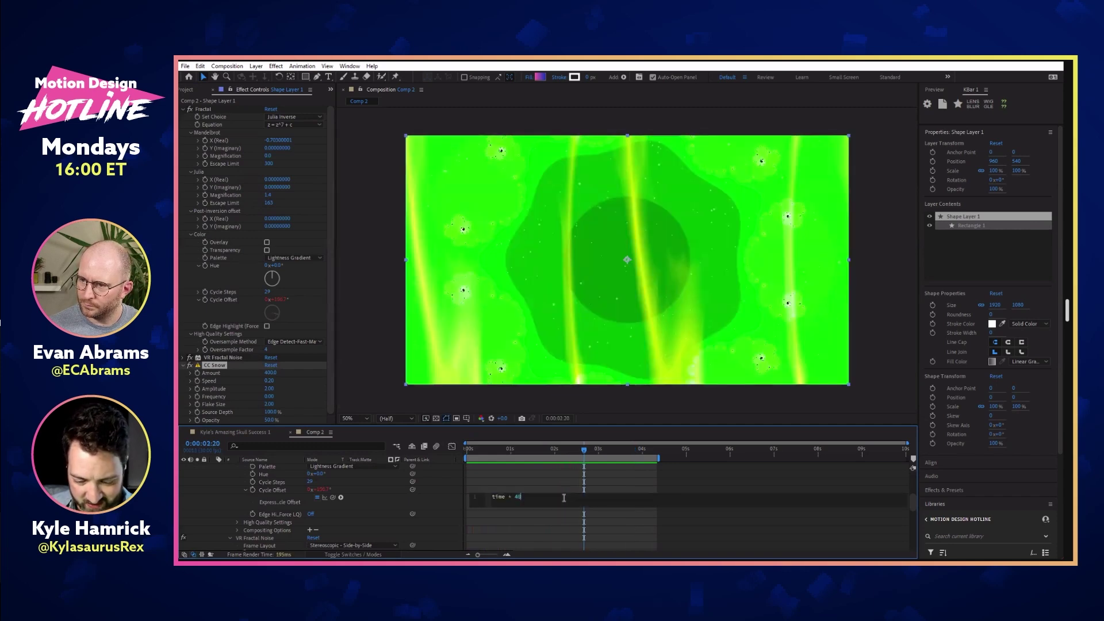
key(KP_Enter)
key(space)
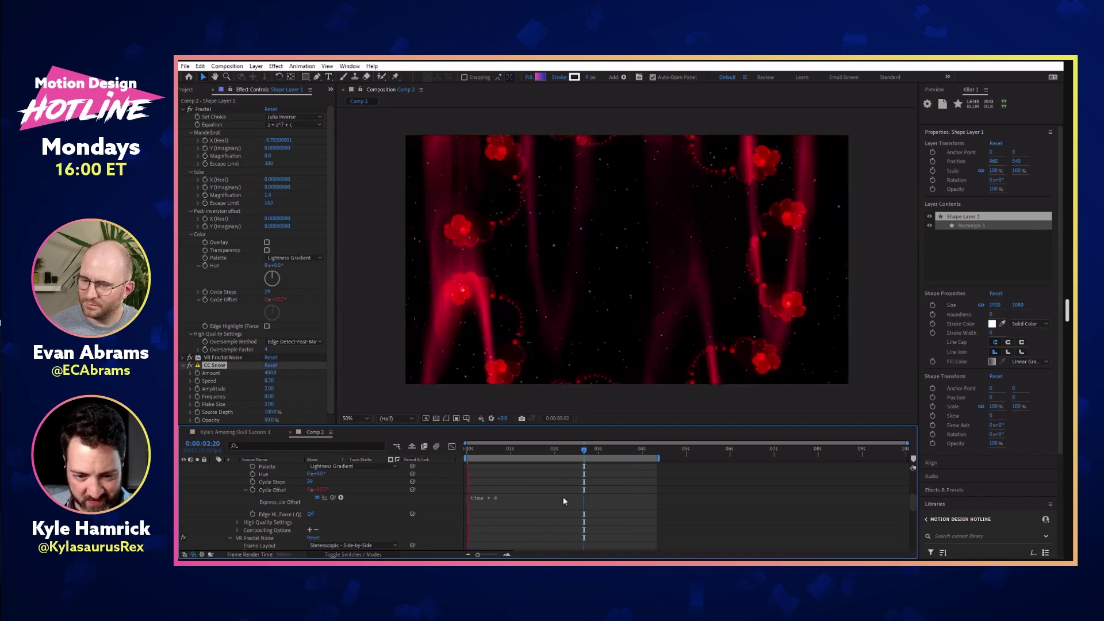
click(535, 499)
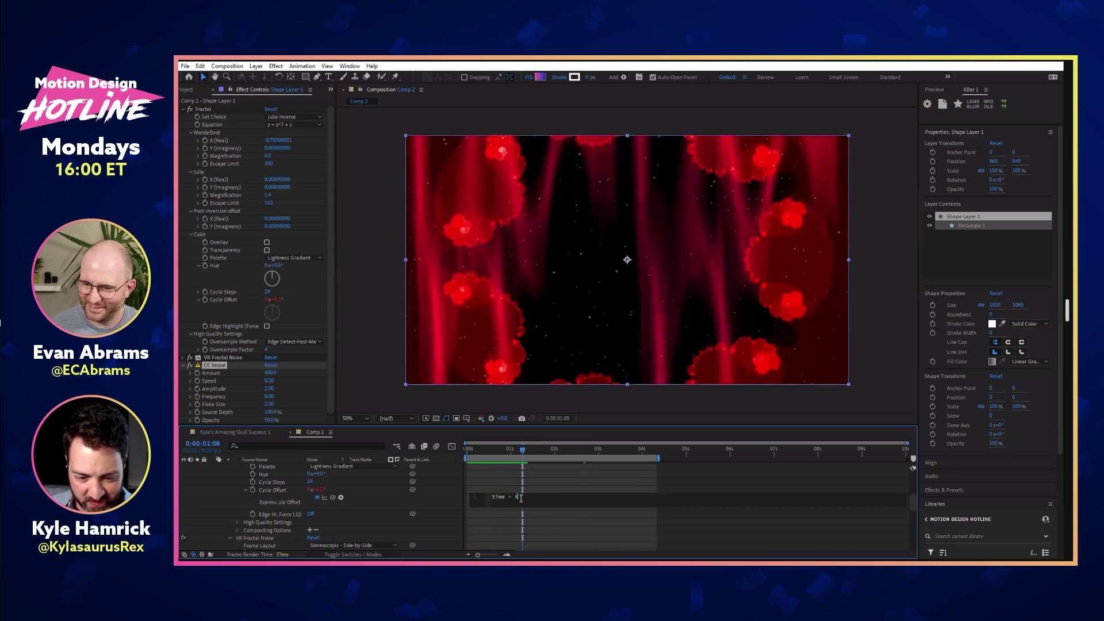
key(BackSpace)
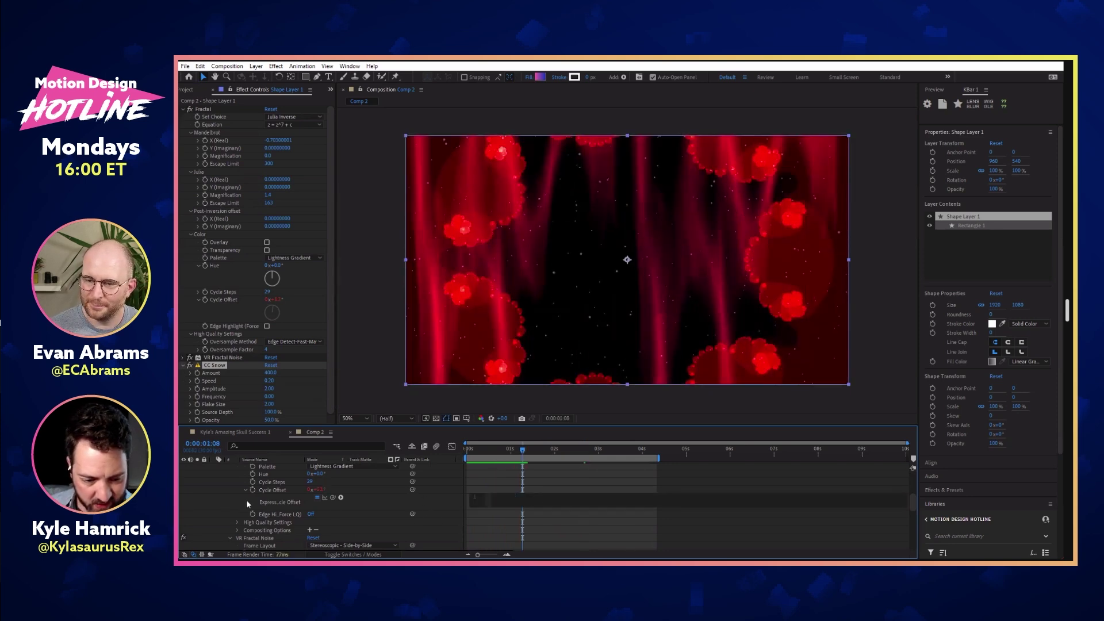
click(247, 500)
Step: Keyframe the Fractal's Cycle Offset from zero at the first frame to one full revolution at 0:00:04:09, and preview it
drag(506, 447, 466, 448)
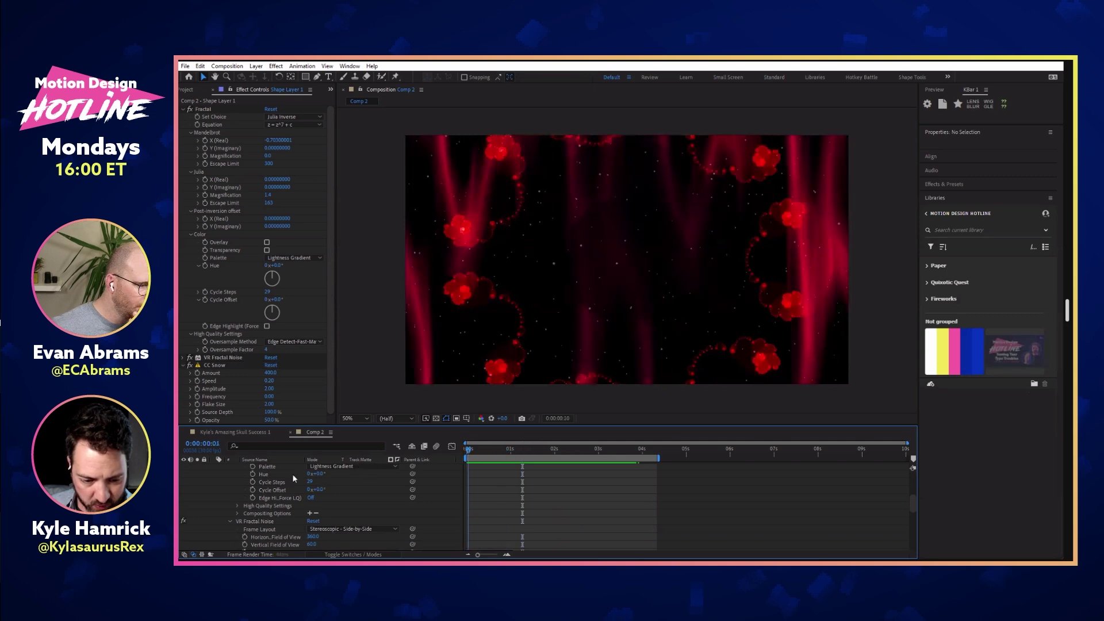
click(253, 490)
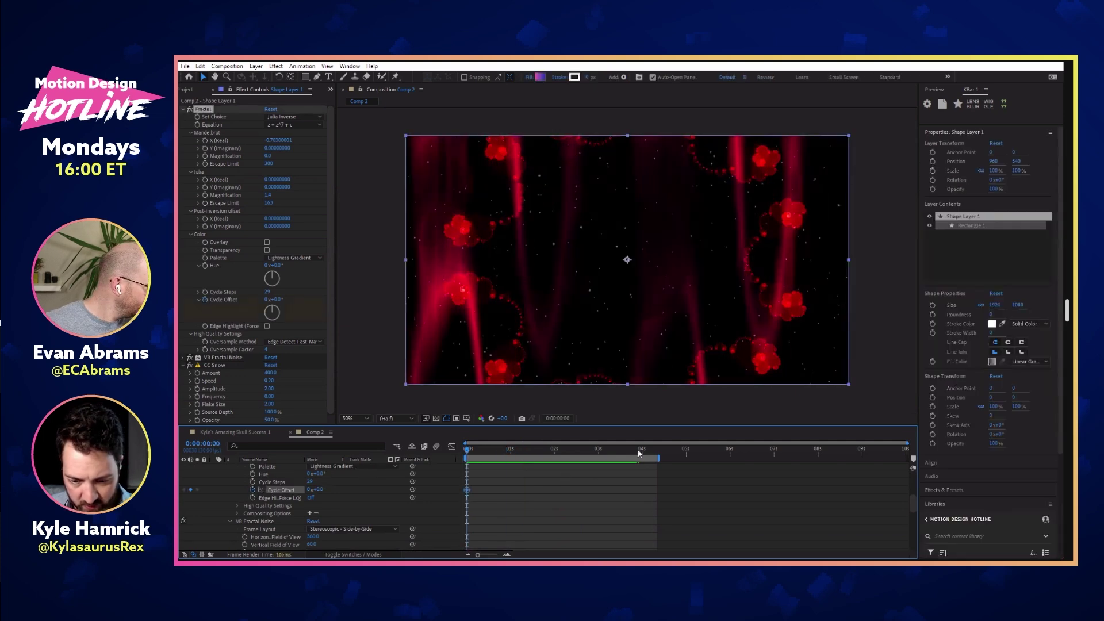
click(653, 450)
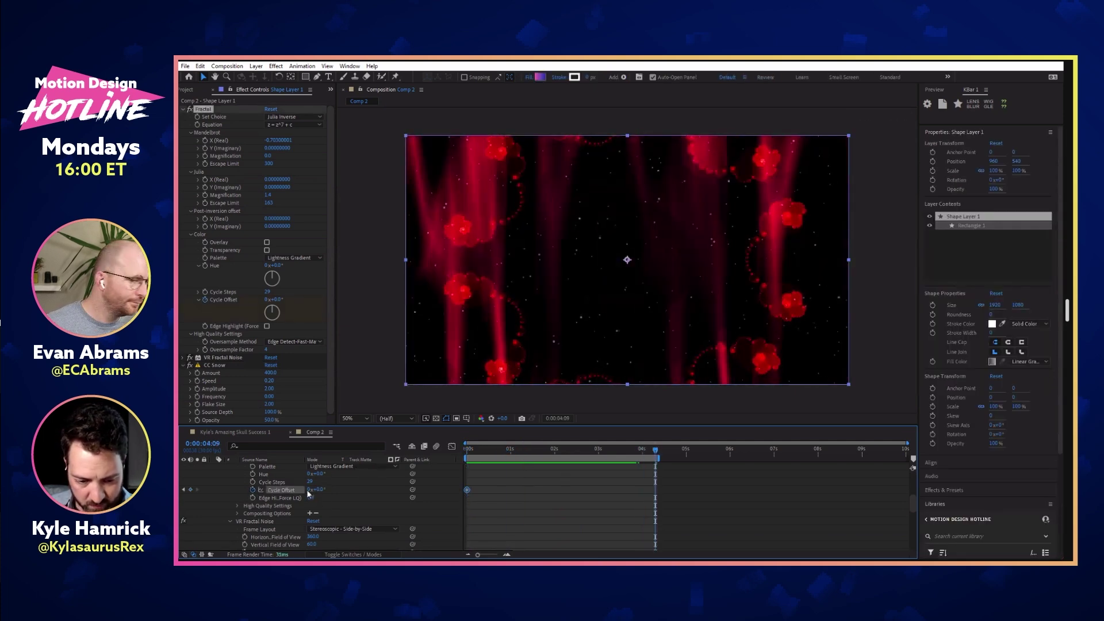
key(space)
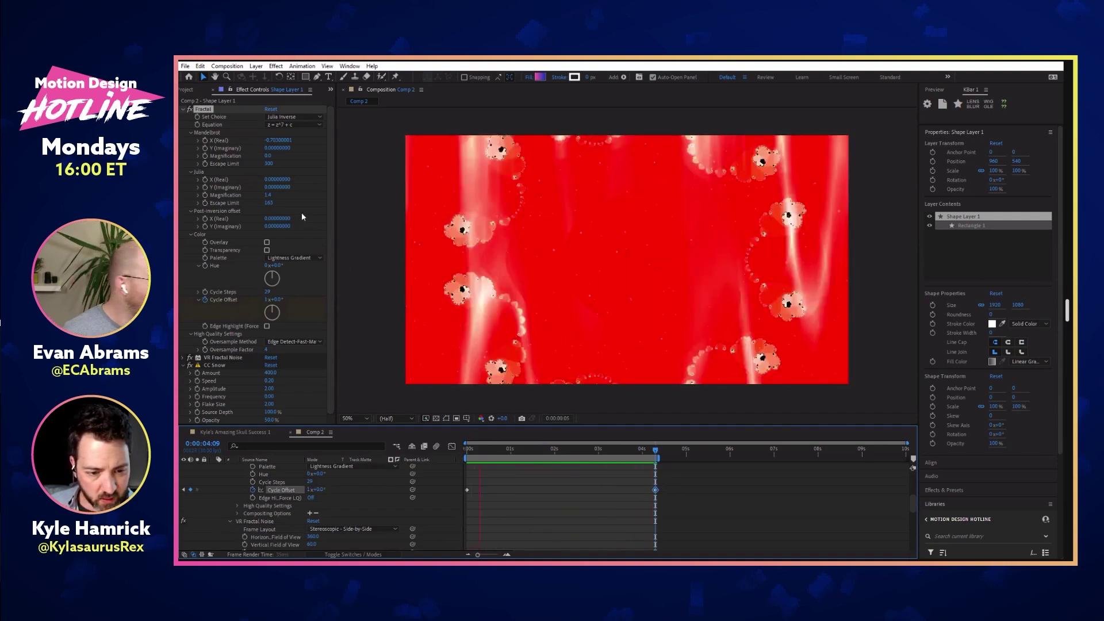
Step: Lower the Fractal's Cycle Steps sharply, preview the result, and switch its equation to z = z^2 + c
click(268, 292)
key(Return)
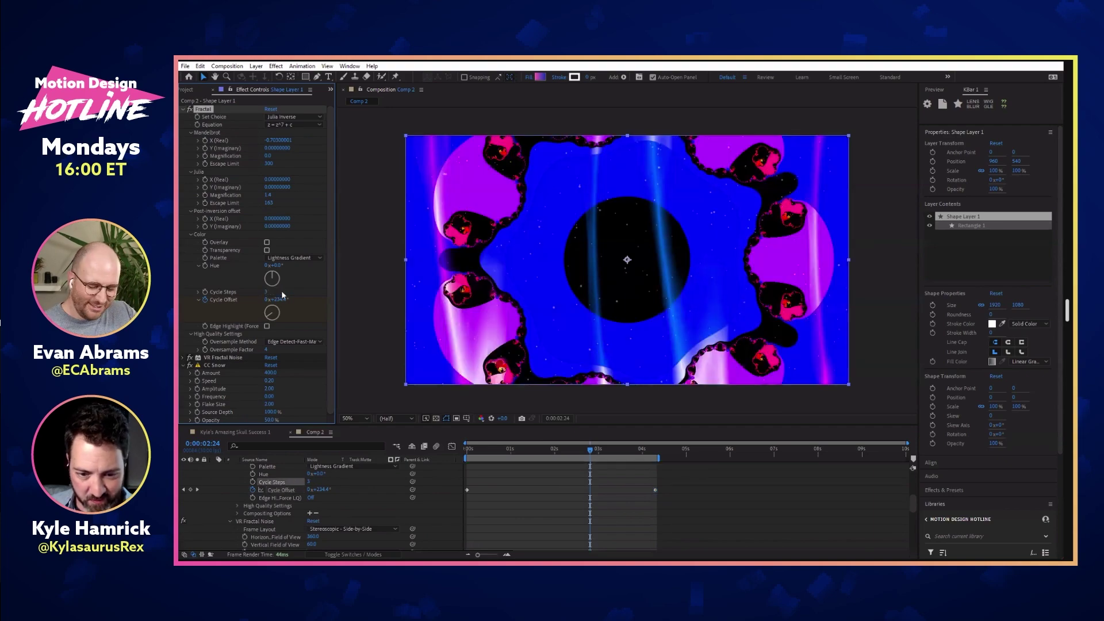
key(space)
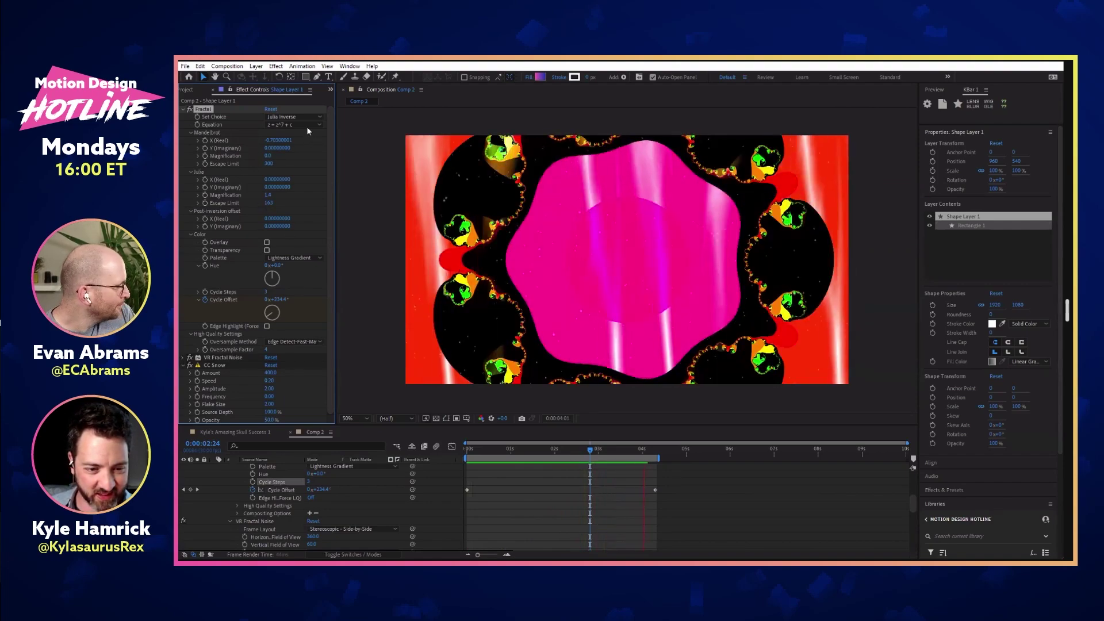
click(315, 127)
click(301, 138)
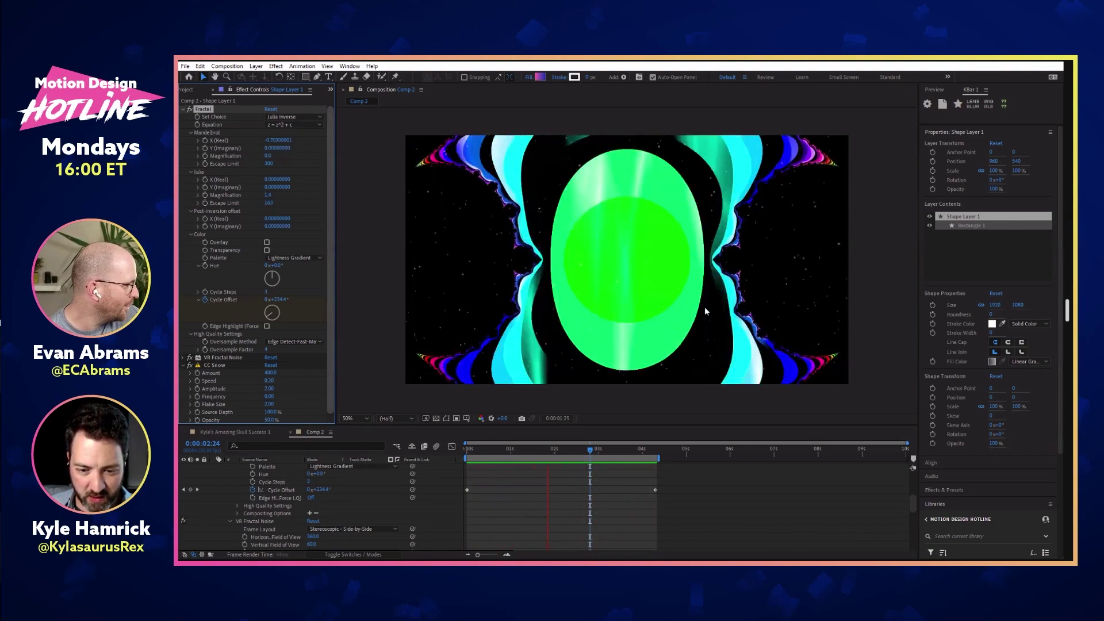
Step: Collapse the Fractal settings and raise the VR Fractal Noise contrast to 400
click(183, 108)
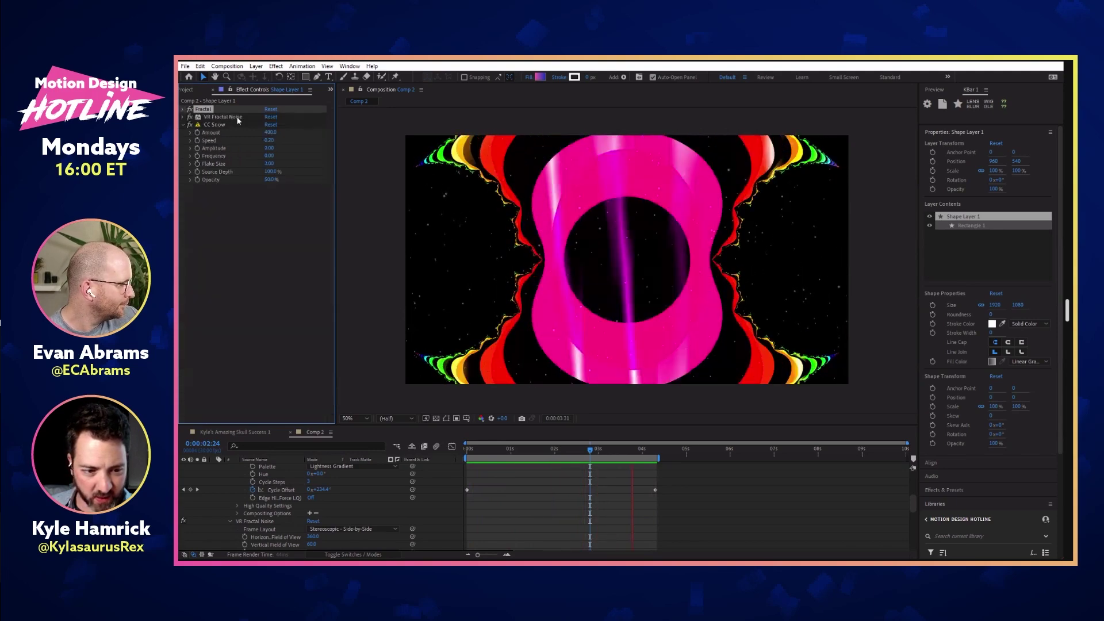
click(190, 117)
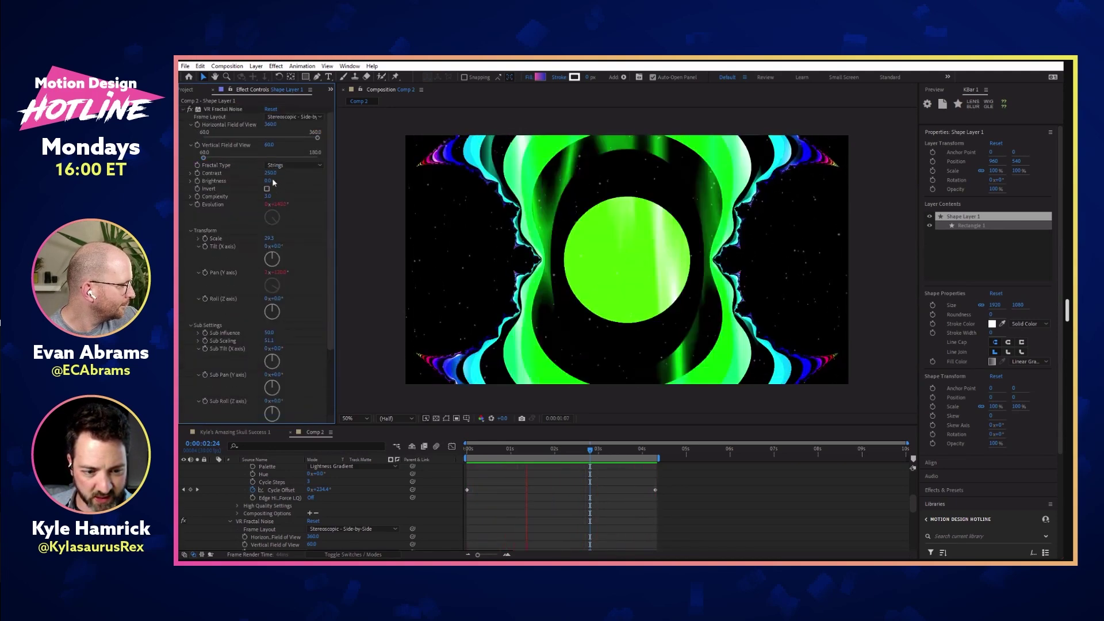
drag(269, 173, 286, 172)
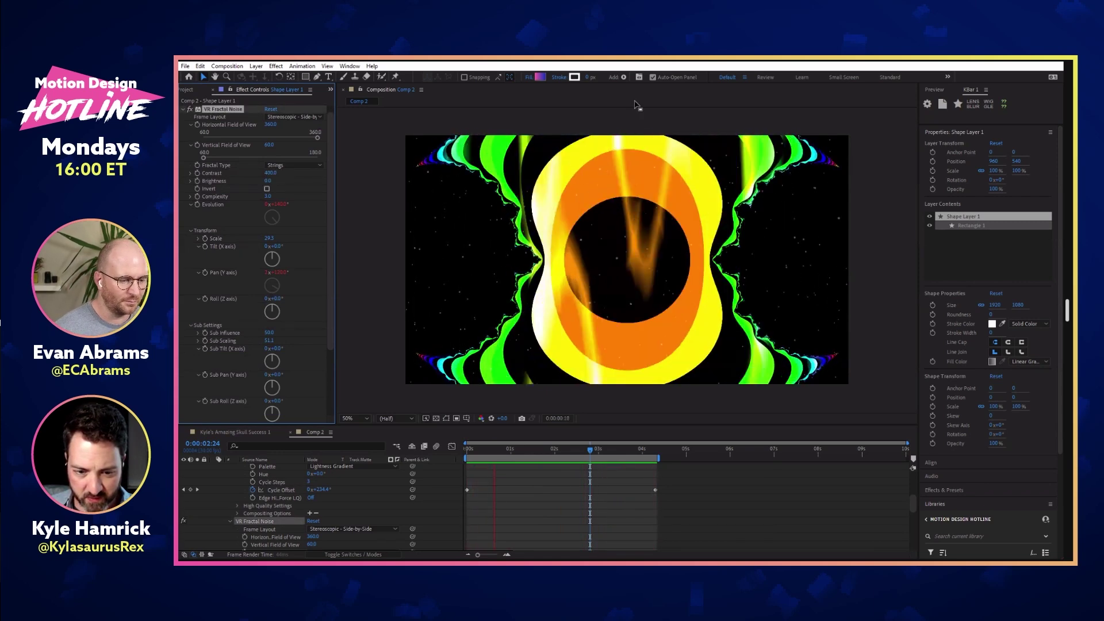
drag(334, 256, 338, 321)
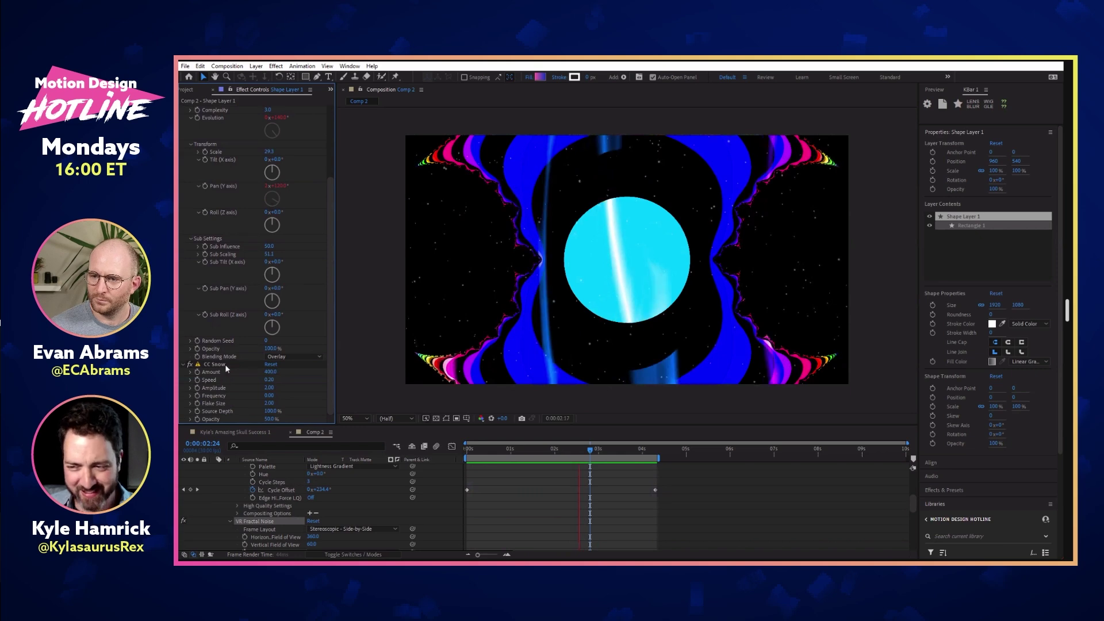
Step: Add the AdobeStock skull image above the shape layer, centred in the composition and scaled to about 15.5%
click(188, 90)
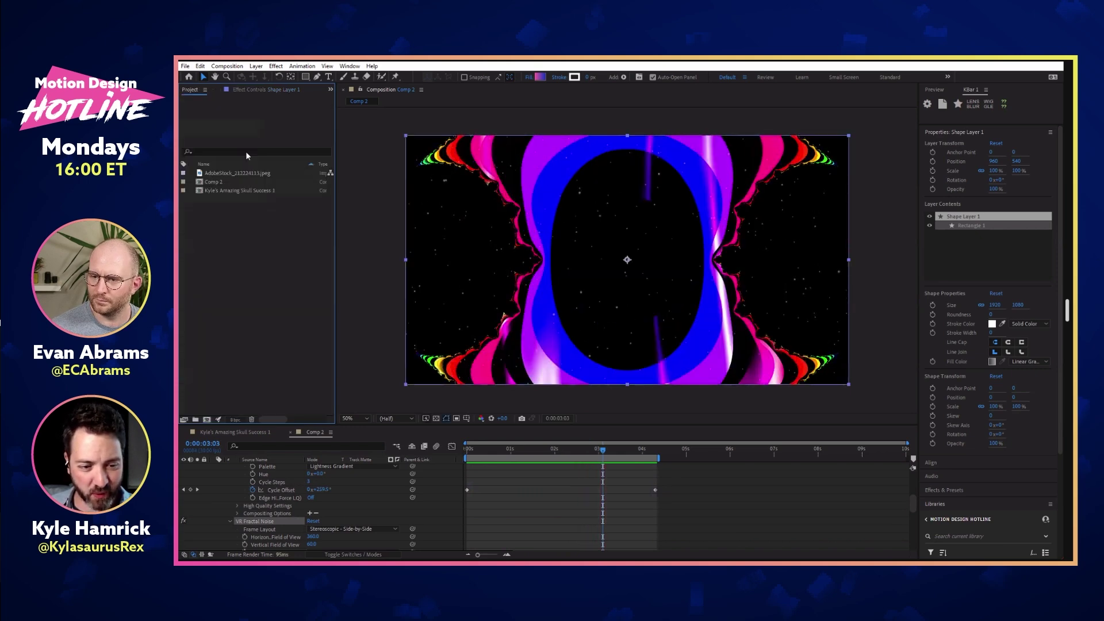
mouse_move(645, 262)
mouse_down()
mouse_move(667, 271)
mouse_move(645, 269)
mouse_up()
key(ctrl+alt+shift+g)
drag(815, 138, 758, 174)
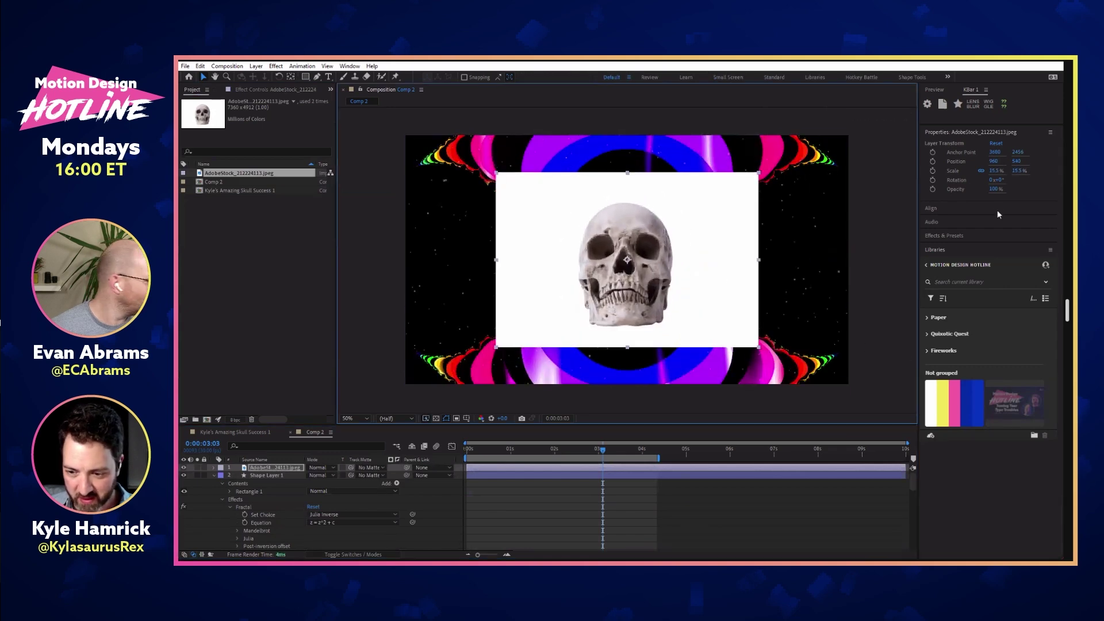
Step: Apply the Extract effect to the skull image and lower its white point to 254 to remove the white background
right_click(266, 469)
key(Escape)
key(ctrl+space)
text(extrac)
key(Down)
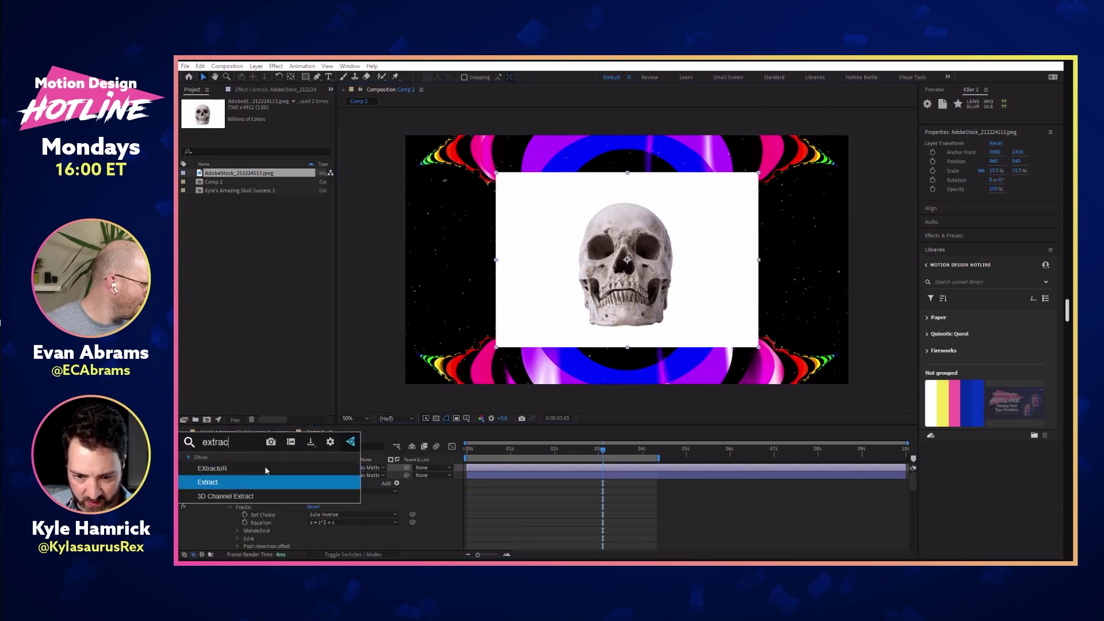
key(Return)
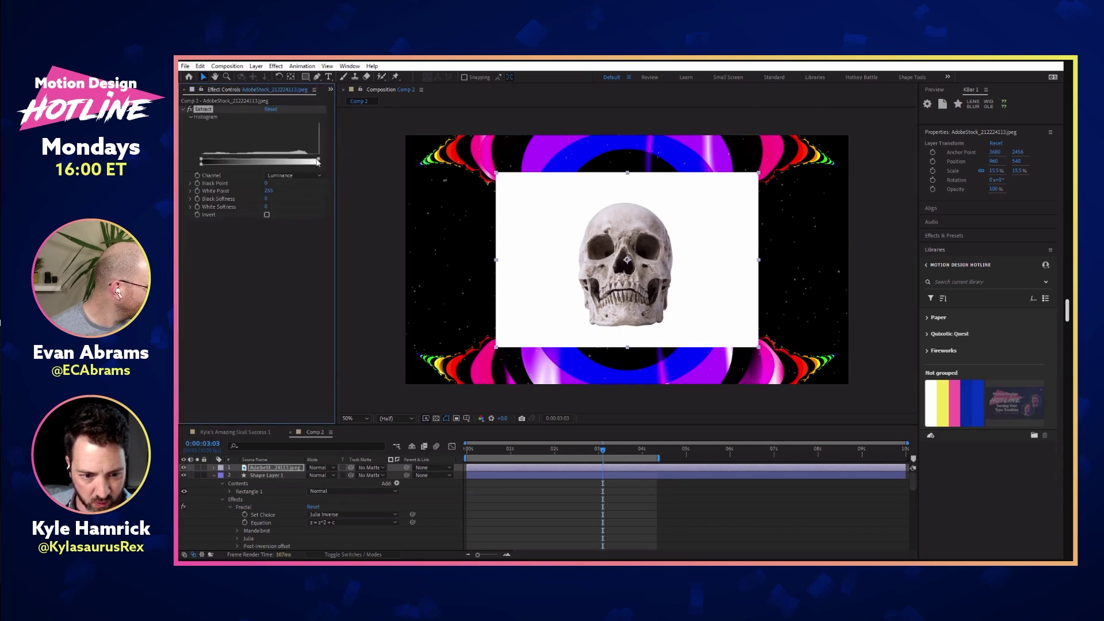
drag(318, 161, 318, 162)
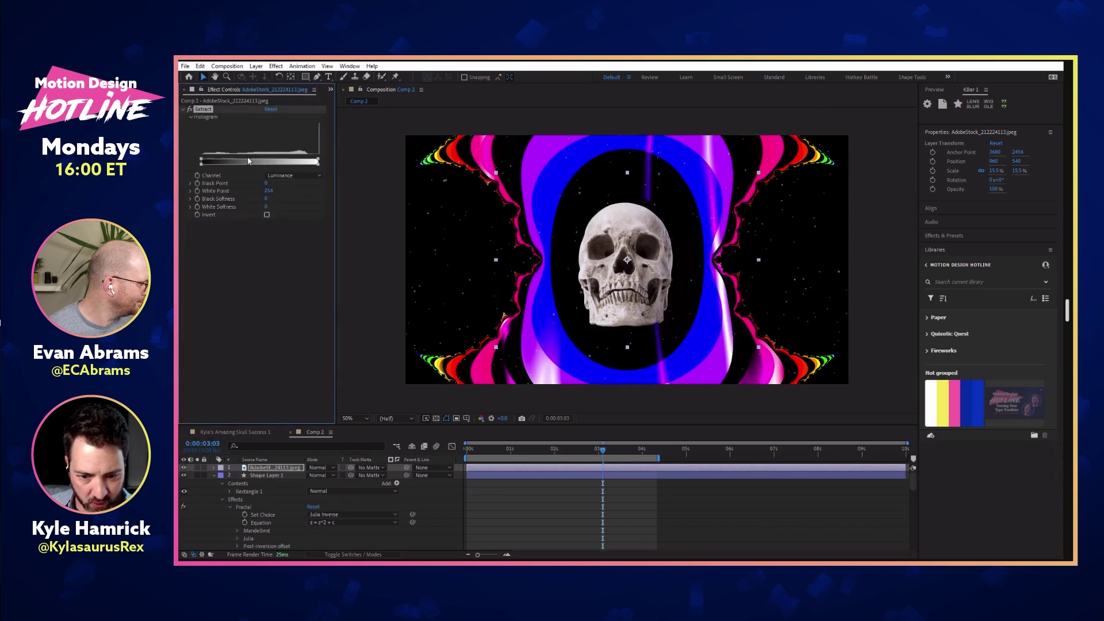
click(257, 282)
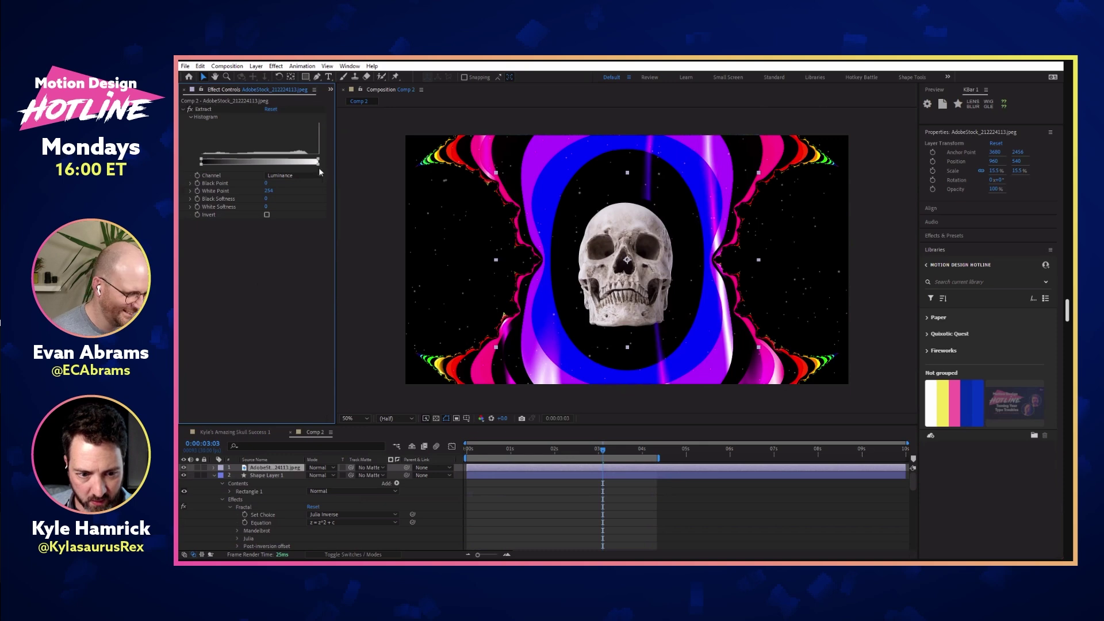
Step: Lower the skull's Extract white point to 237, rename its layer "skull" and preview the composition
mouse_move(319, 162)
mouse_down()
mouse_move(295, 161)
mouse_move(311, 161)
mouse_up()
click(275, 467)
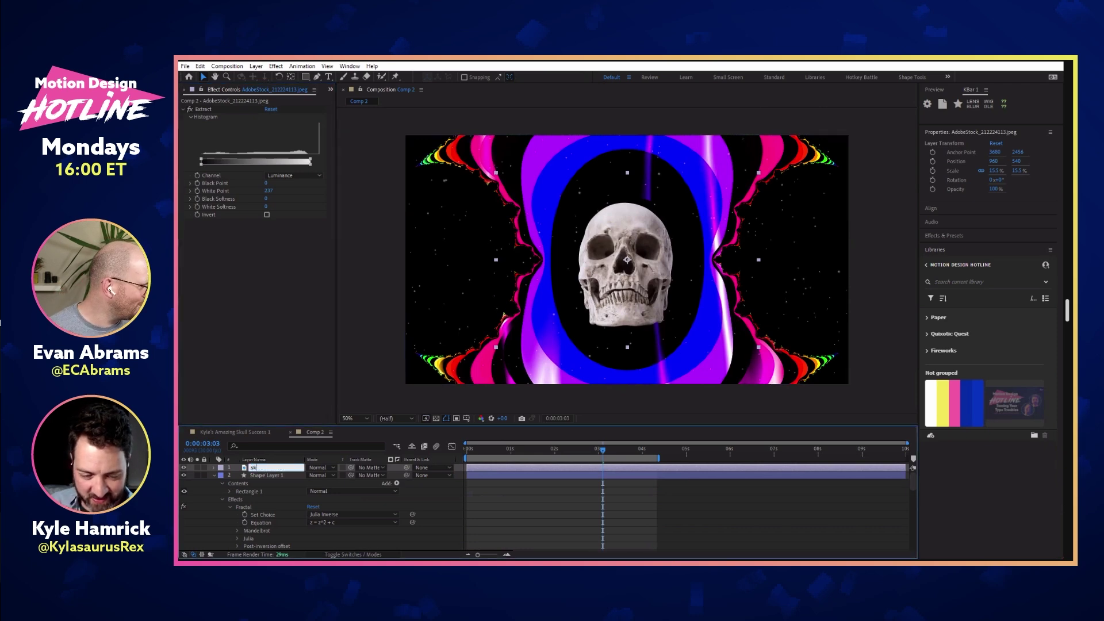
text(skull)
key(Return)
click(217, 498)
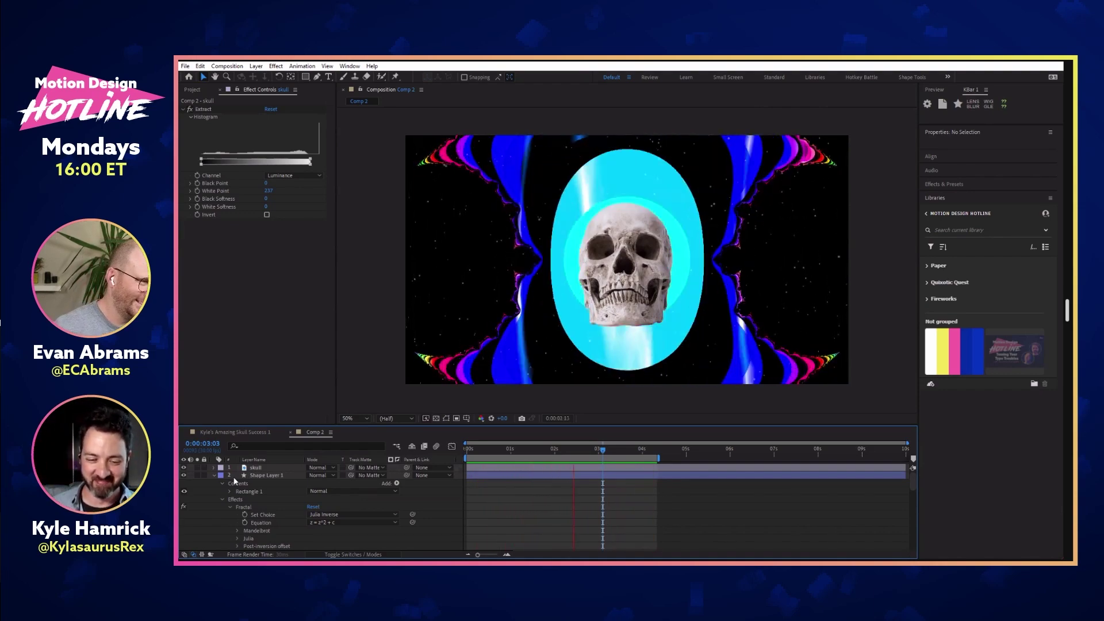
Step: Move the skull layer below Shape Layer 1 and collapse the shape layer's properties
click(273, 468)
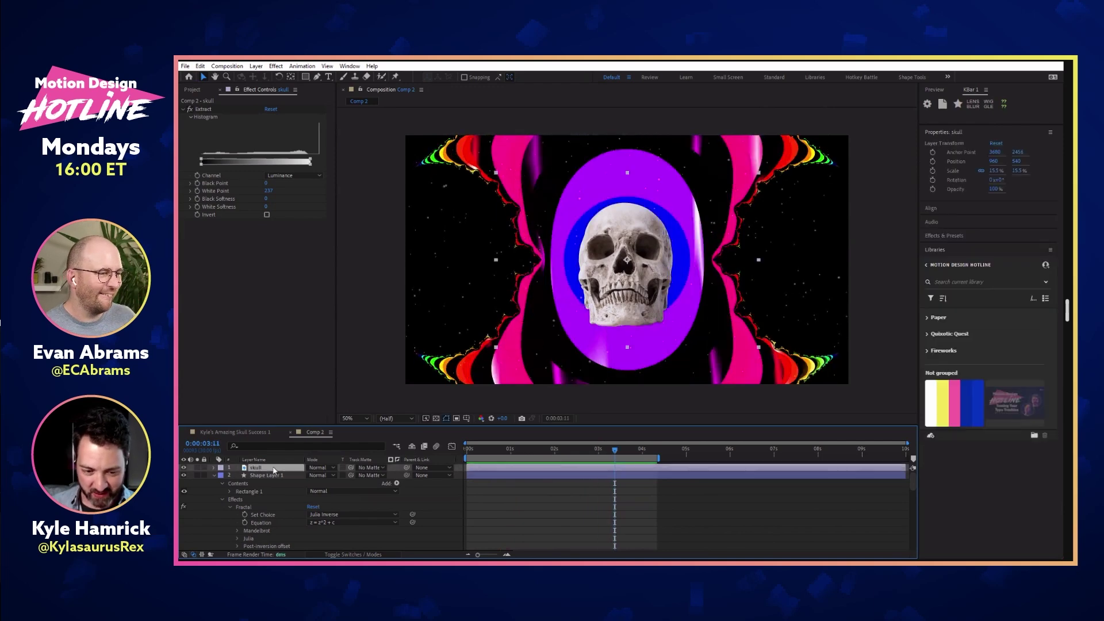
key(ctrl+[)
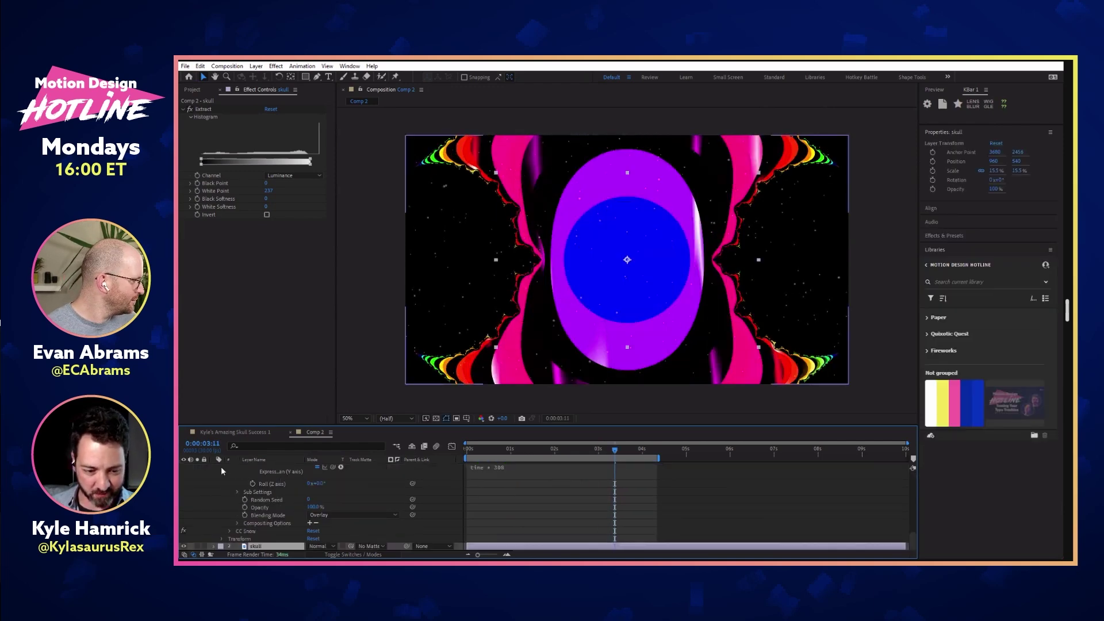
scroll(242, 489, up, 5)
click(218, 468)
key(u)
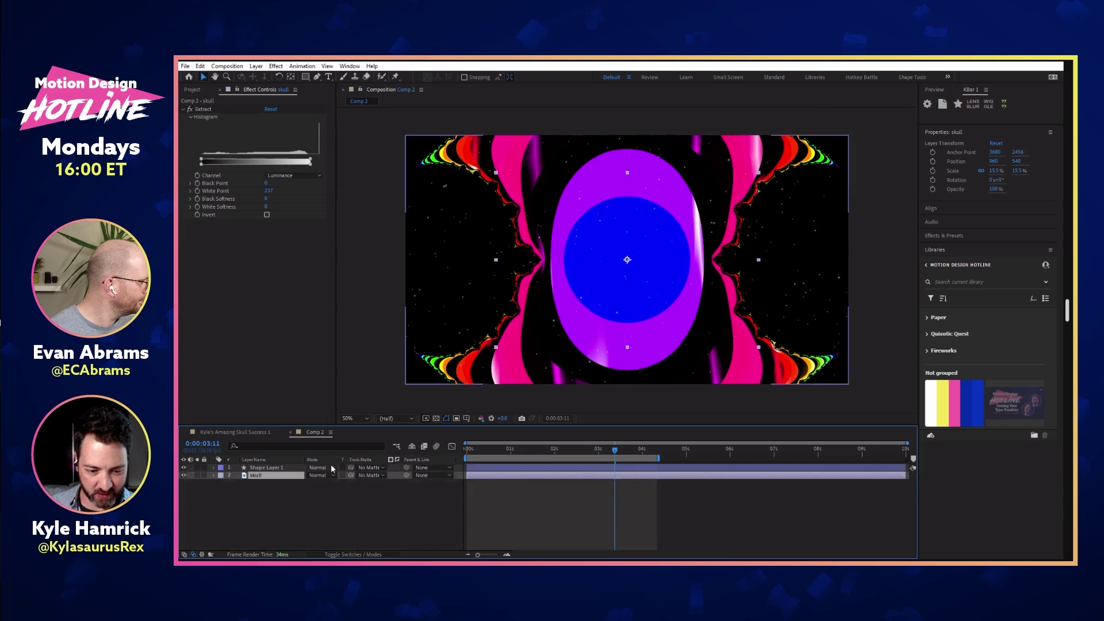
Step: Set Shape Layer 1's blending mode to Overlay and preview the animation over the skull
click(332, 468)
click(378, 323)
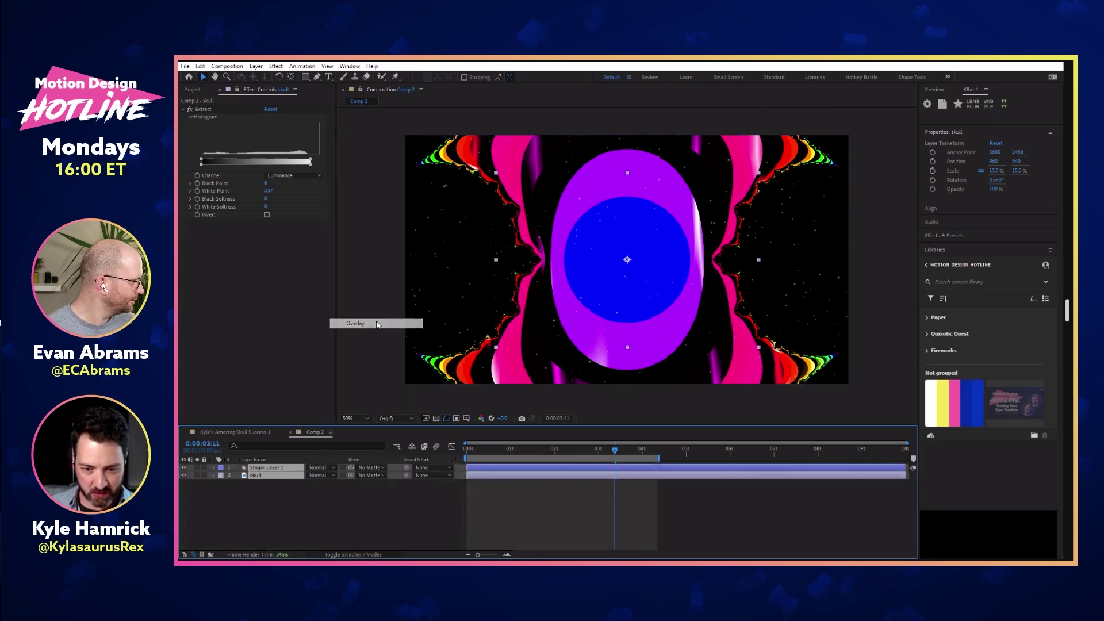
key(space)
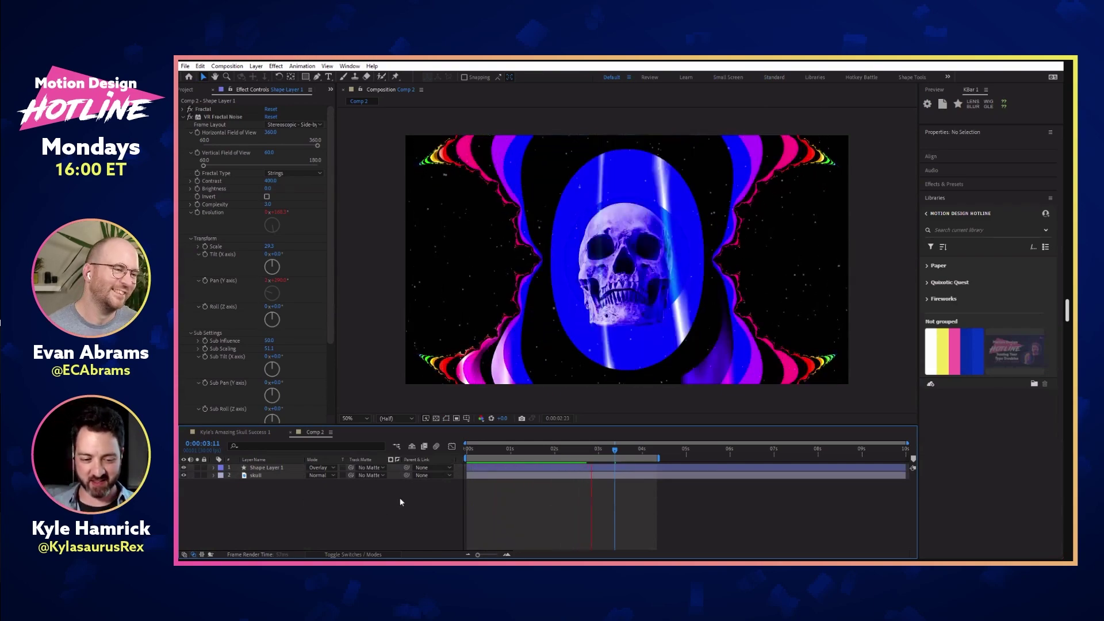
Step: Enlarge the skull layer to a scale of about 18.4% and preview the composition
click(272, 475)
key(s)
mouse_move(324, 484)
mouse_down()
mouse_move(354, 481)
mouse_move(329, 484)
mouse_up()
key(space)
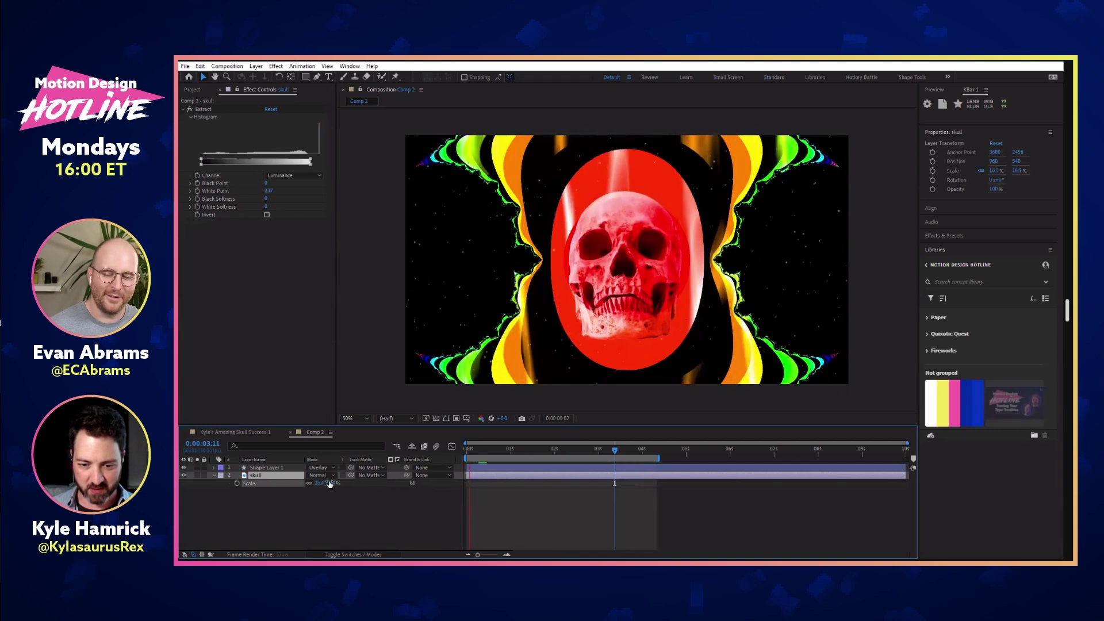
click(320, 526)
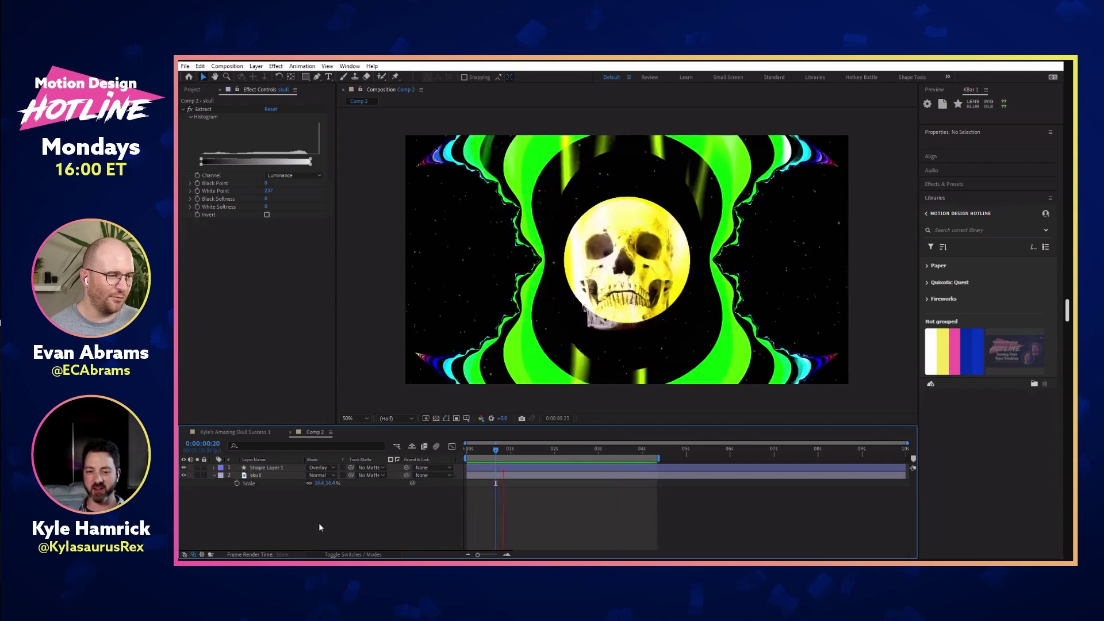